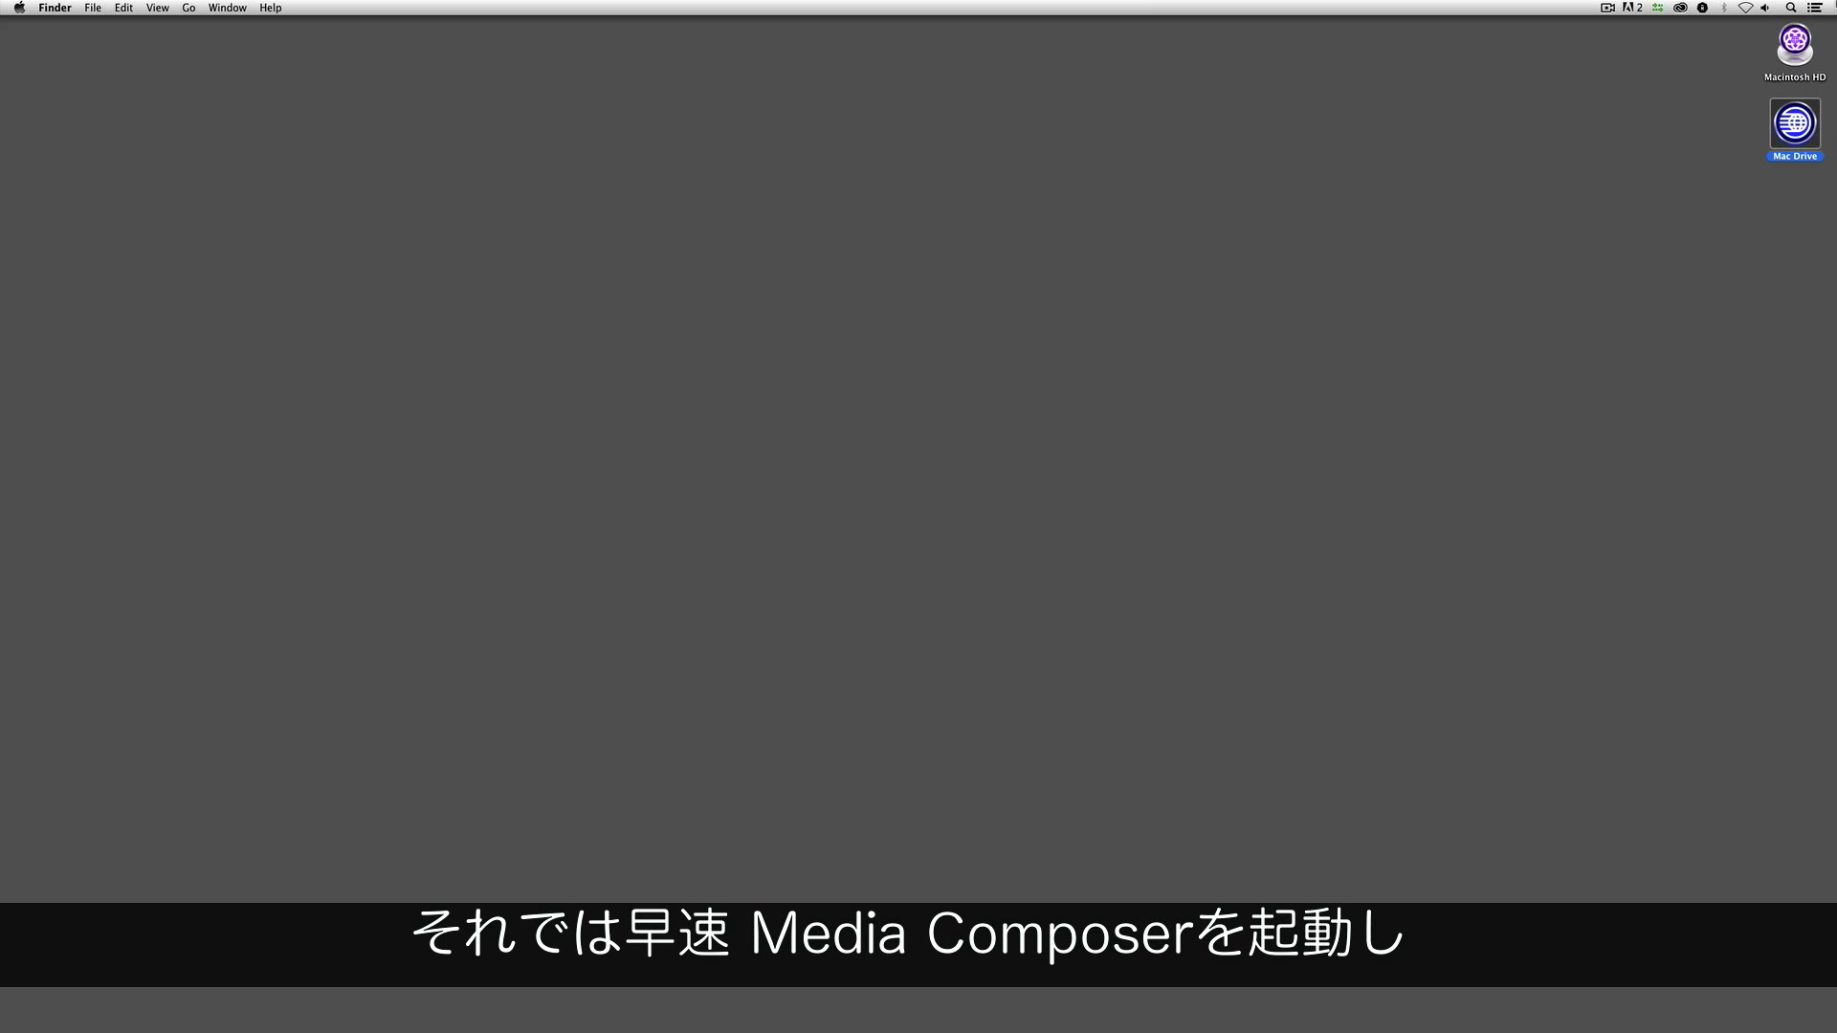
Step: Switch from Finder to Avid Media Composer with Cmd+Tab
{"action": "key", "text": "super+Tab"}
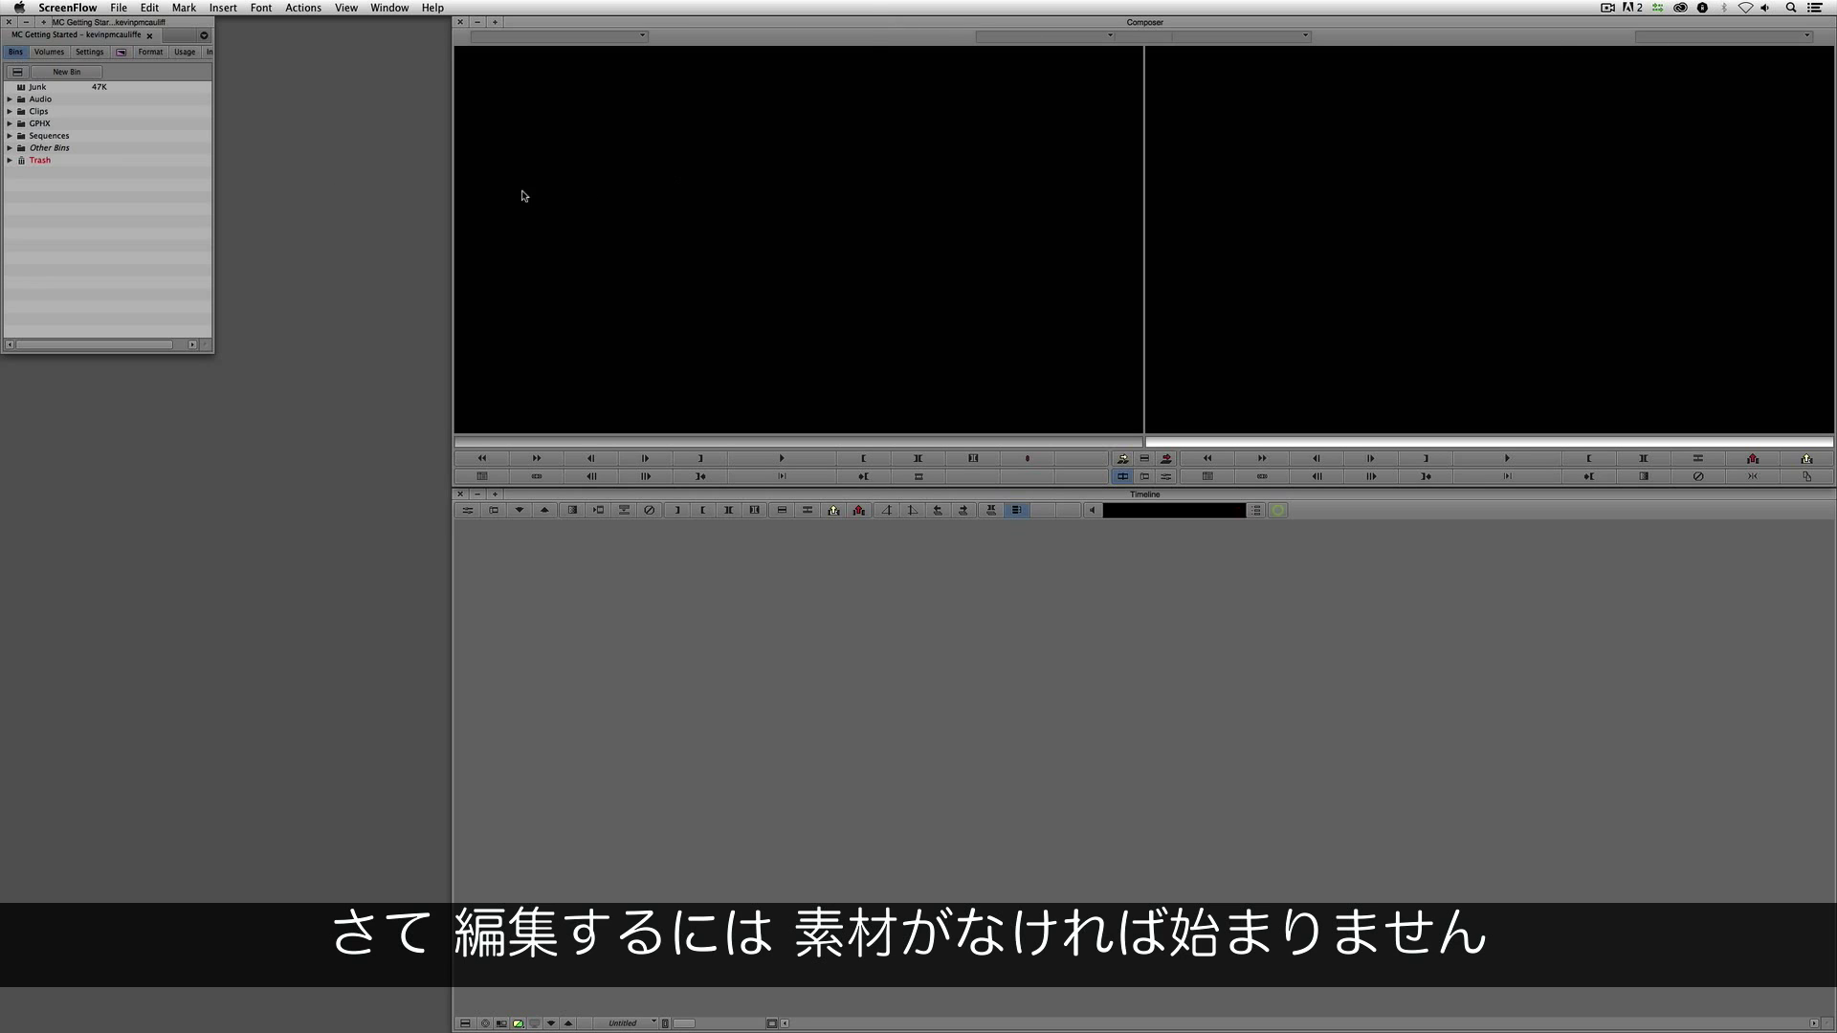
Step: Open the Motocross bin, preview its VTXHD clips, and load 000954_VTXHD as the source
{"action": "left_click", "coordinate": [9, 148]}
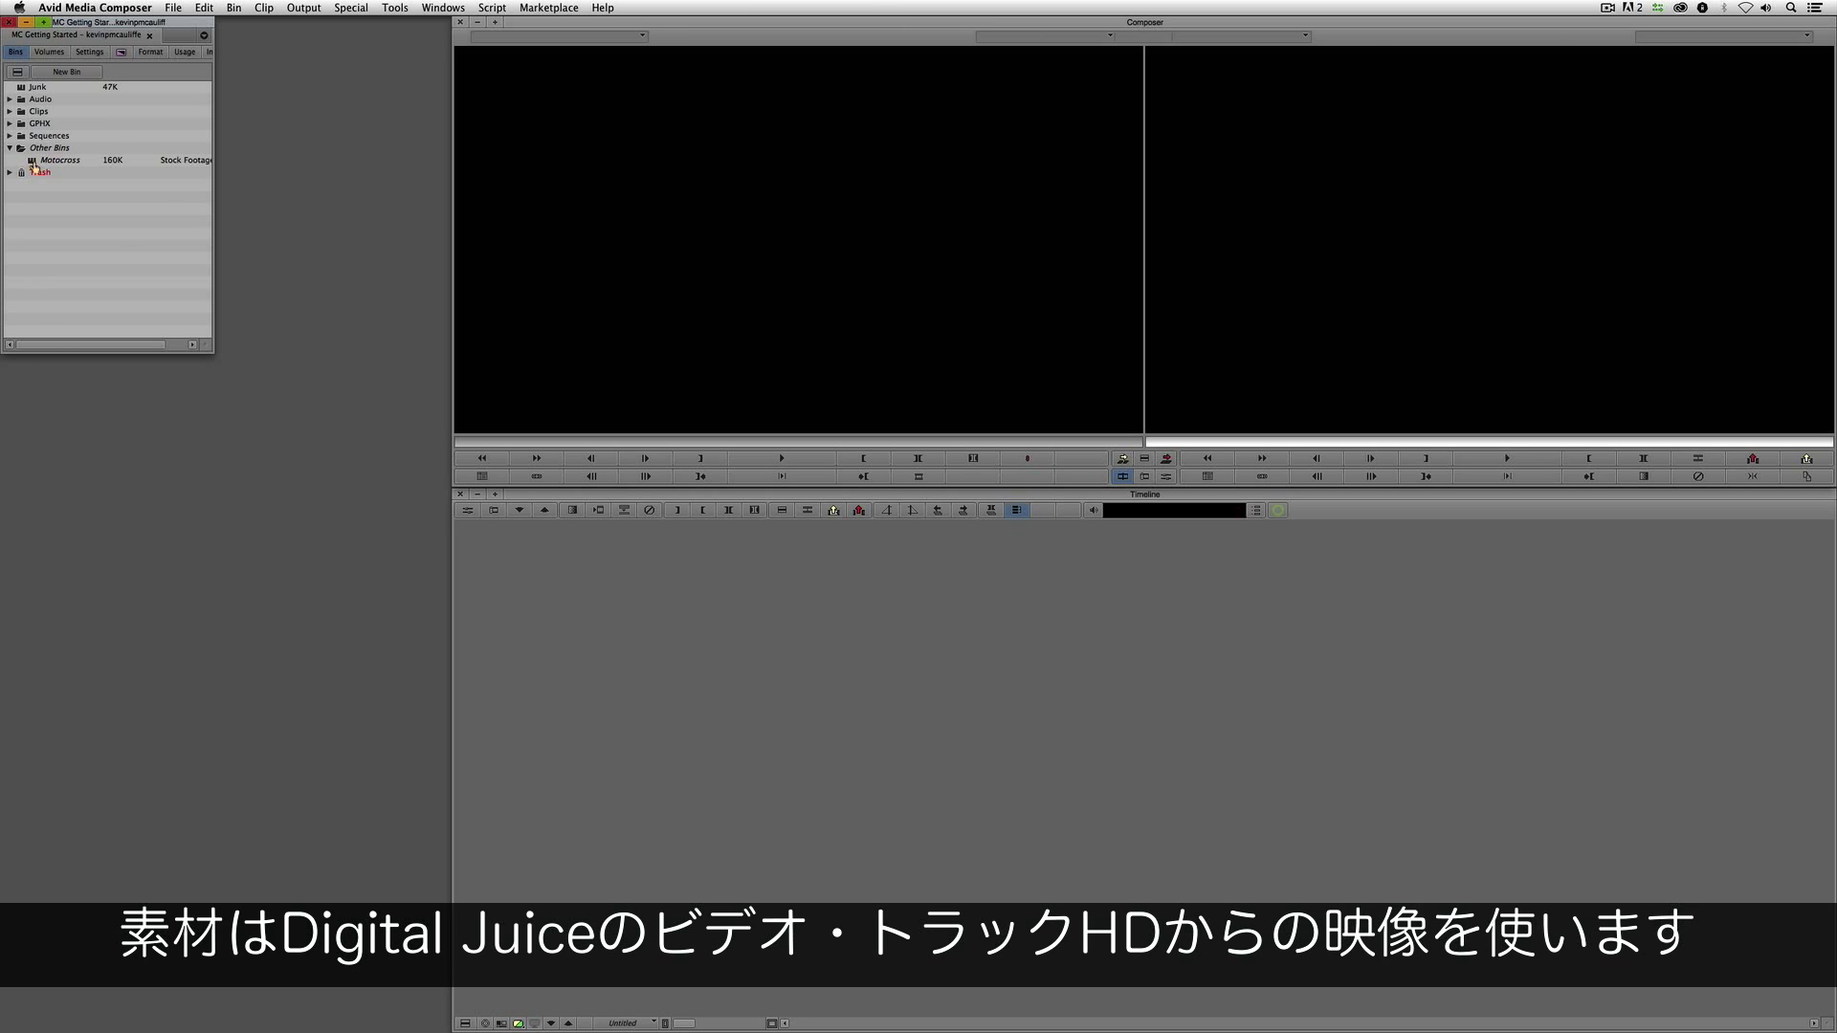
{"action": "double_click", "coordinate": [35, 161]}
{"action": "double_click", "coordinate": [24, 490]}
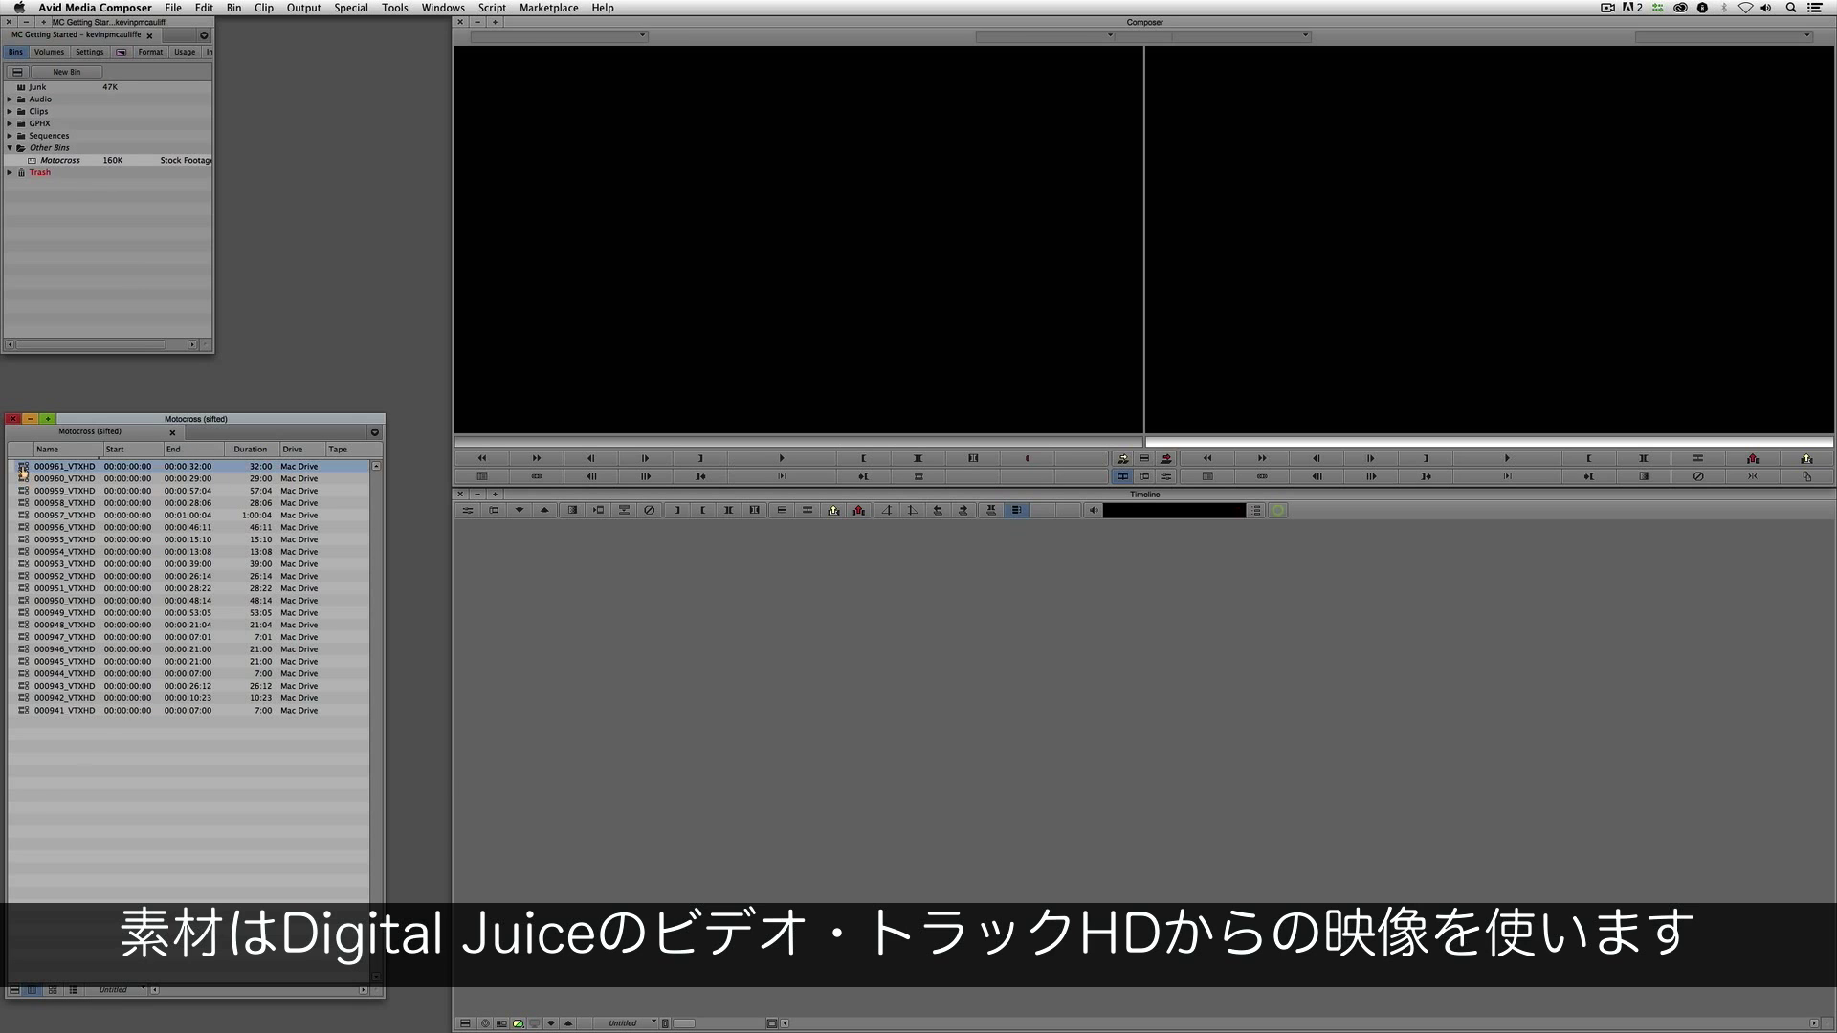
{"action": "double_click", "coordinate": [24, 528]}
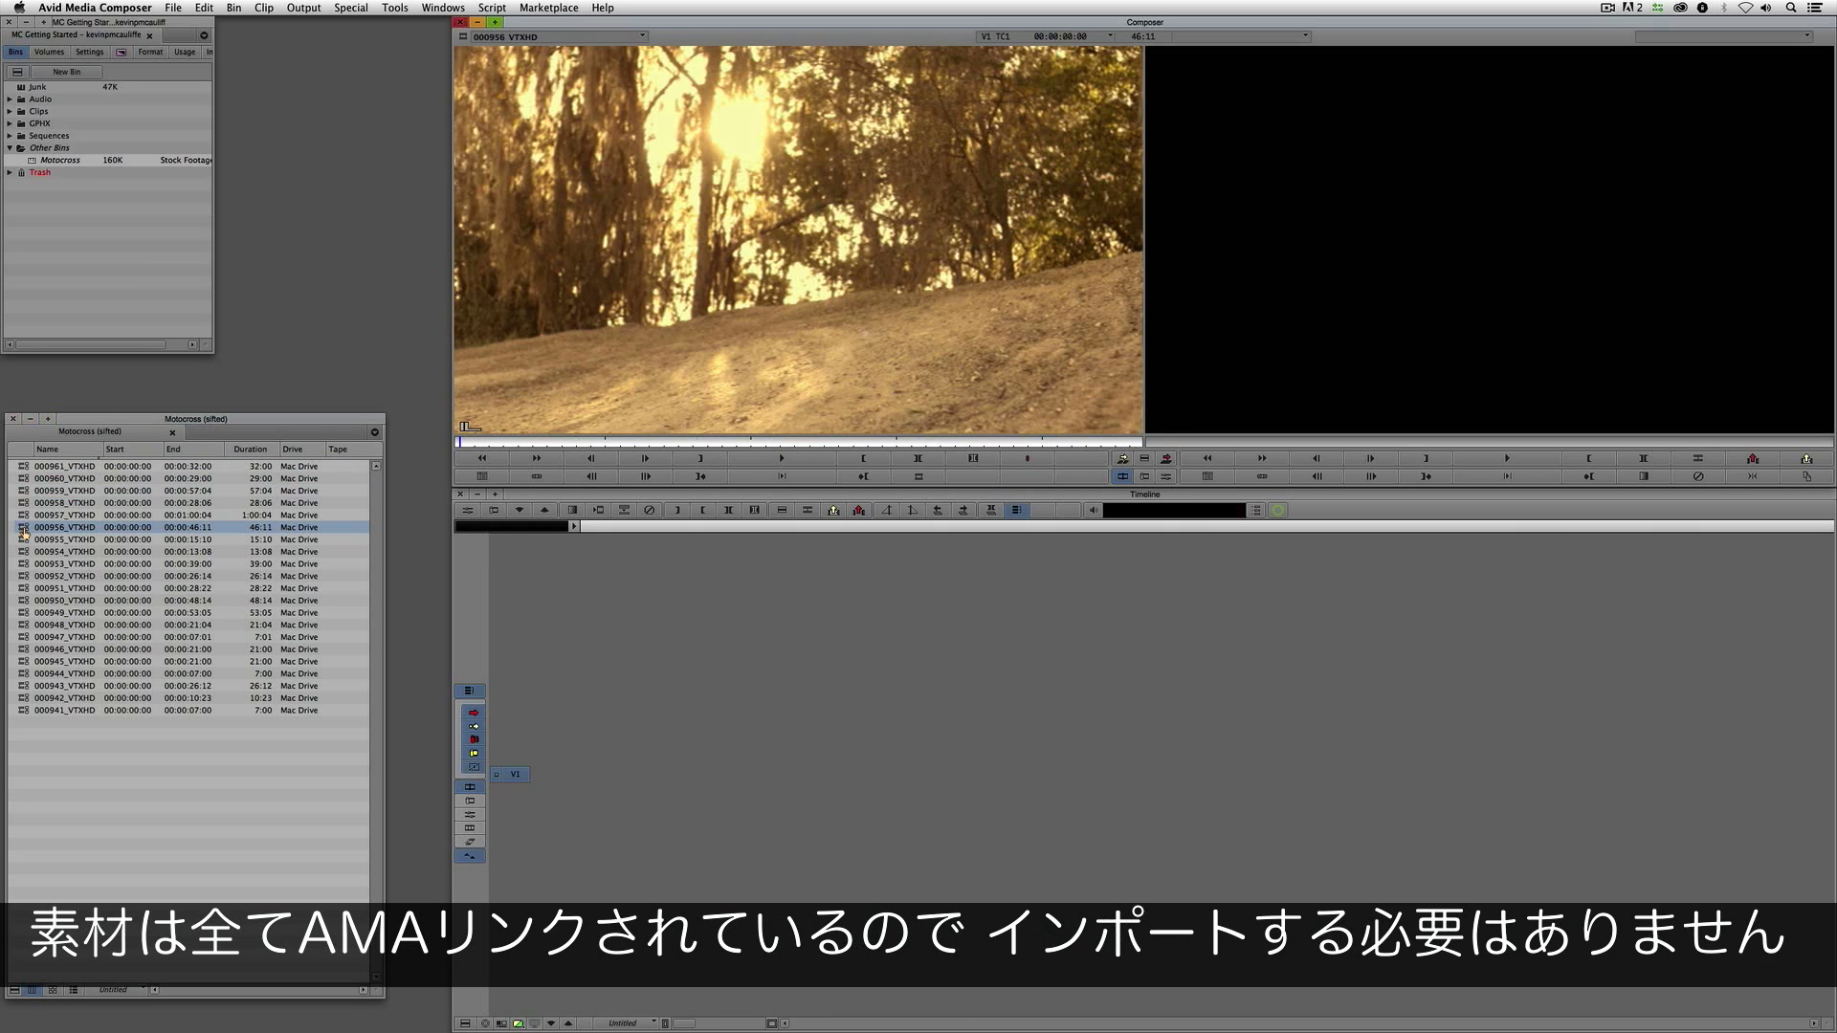
{"action": "double_click", "coordinate": [24, 552]}
{"action": "double_click", "coordinate": [21, 588]}
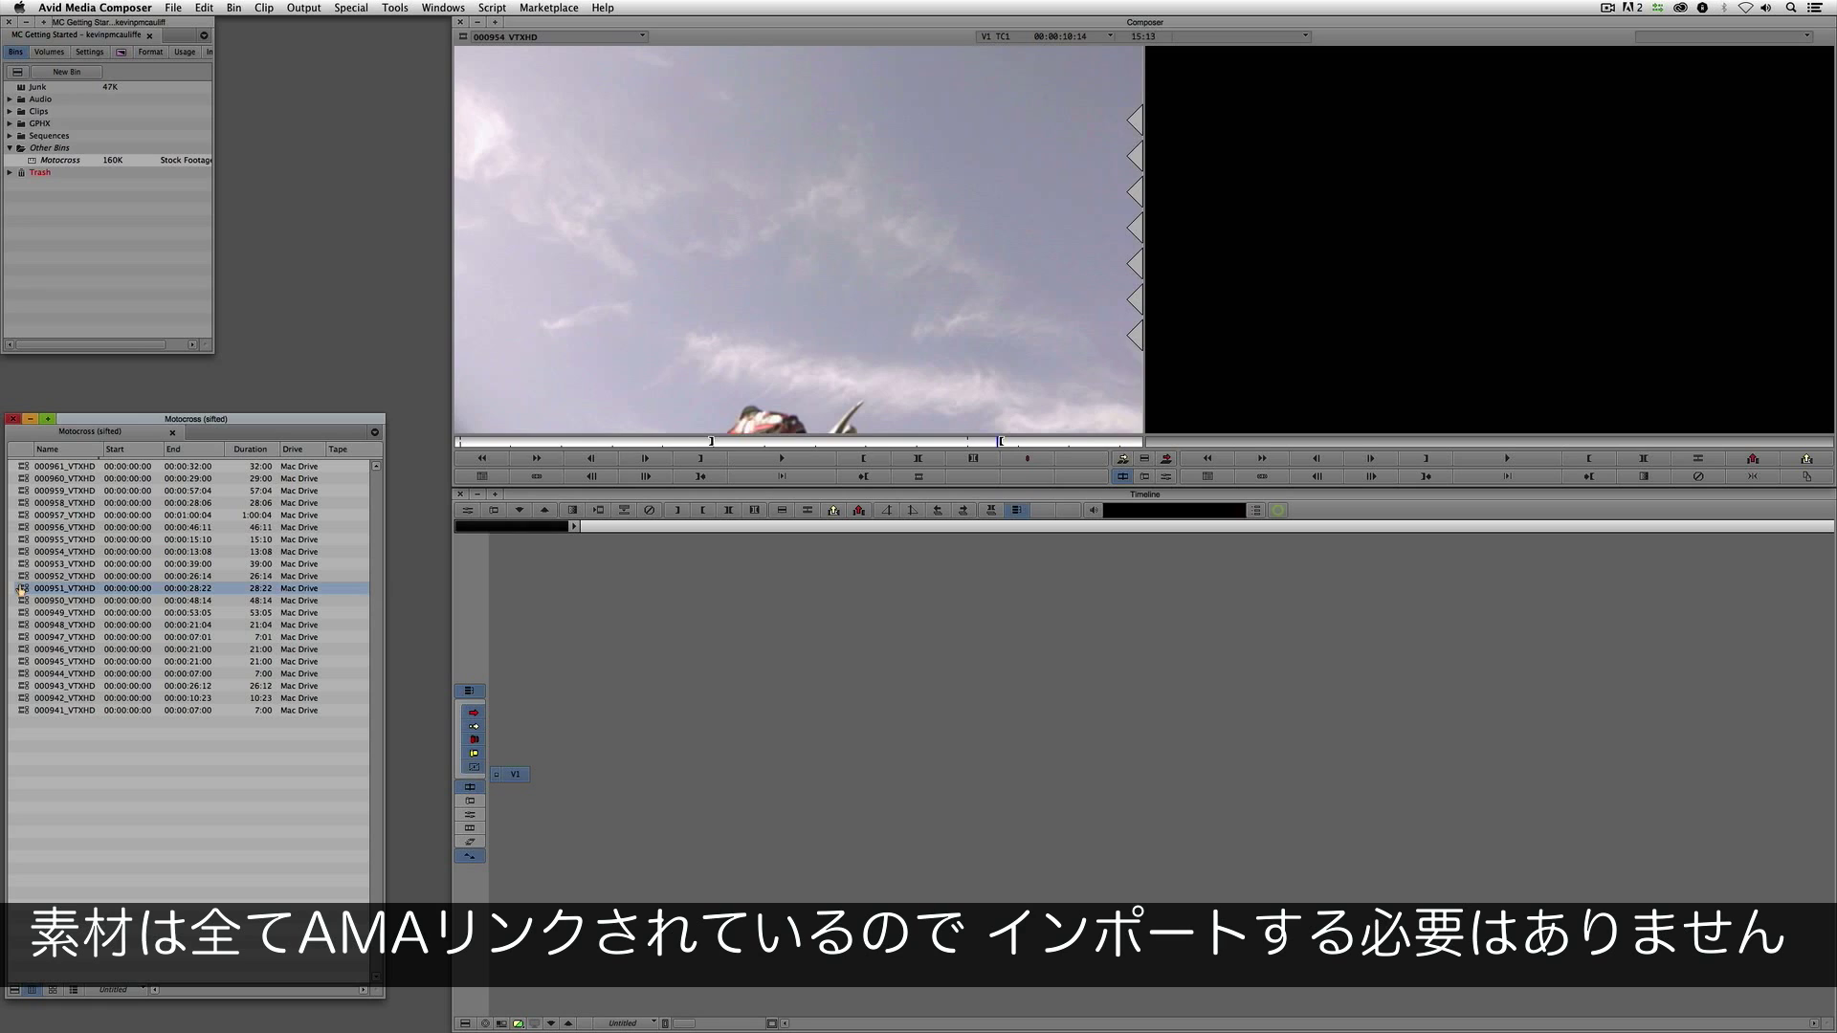
{"action": "double_click", "coordinate": [21, 612]}
{"action": "double_click", "coordinate": [21, 637]}
{"action": "double_click", "coordinate": [21, 601]}
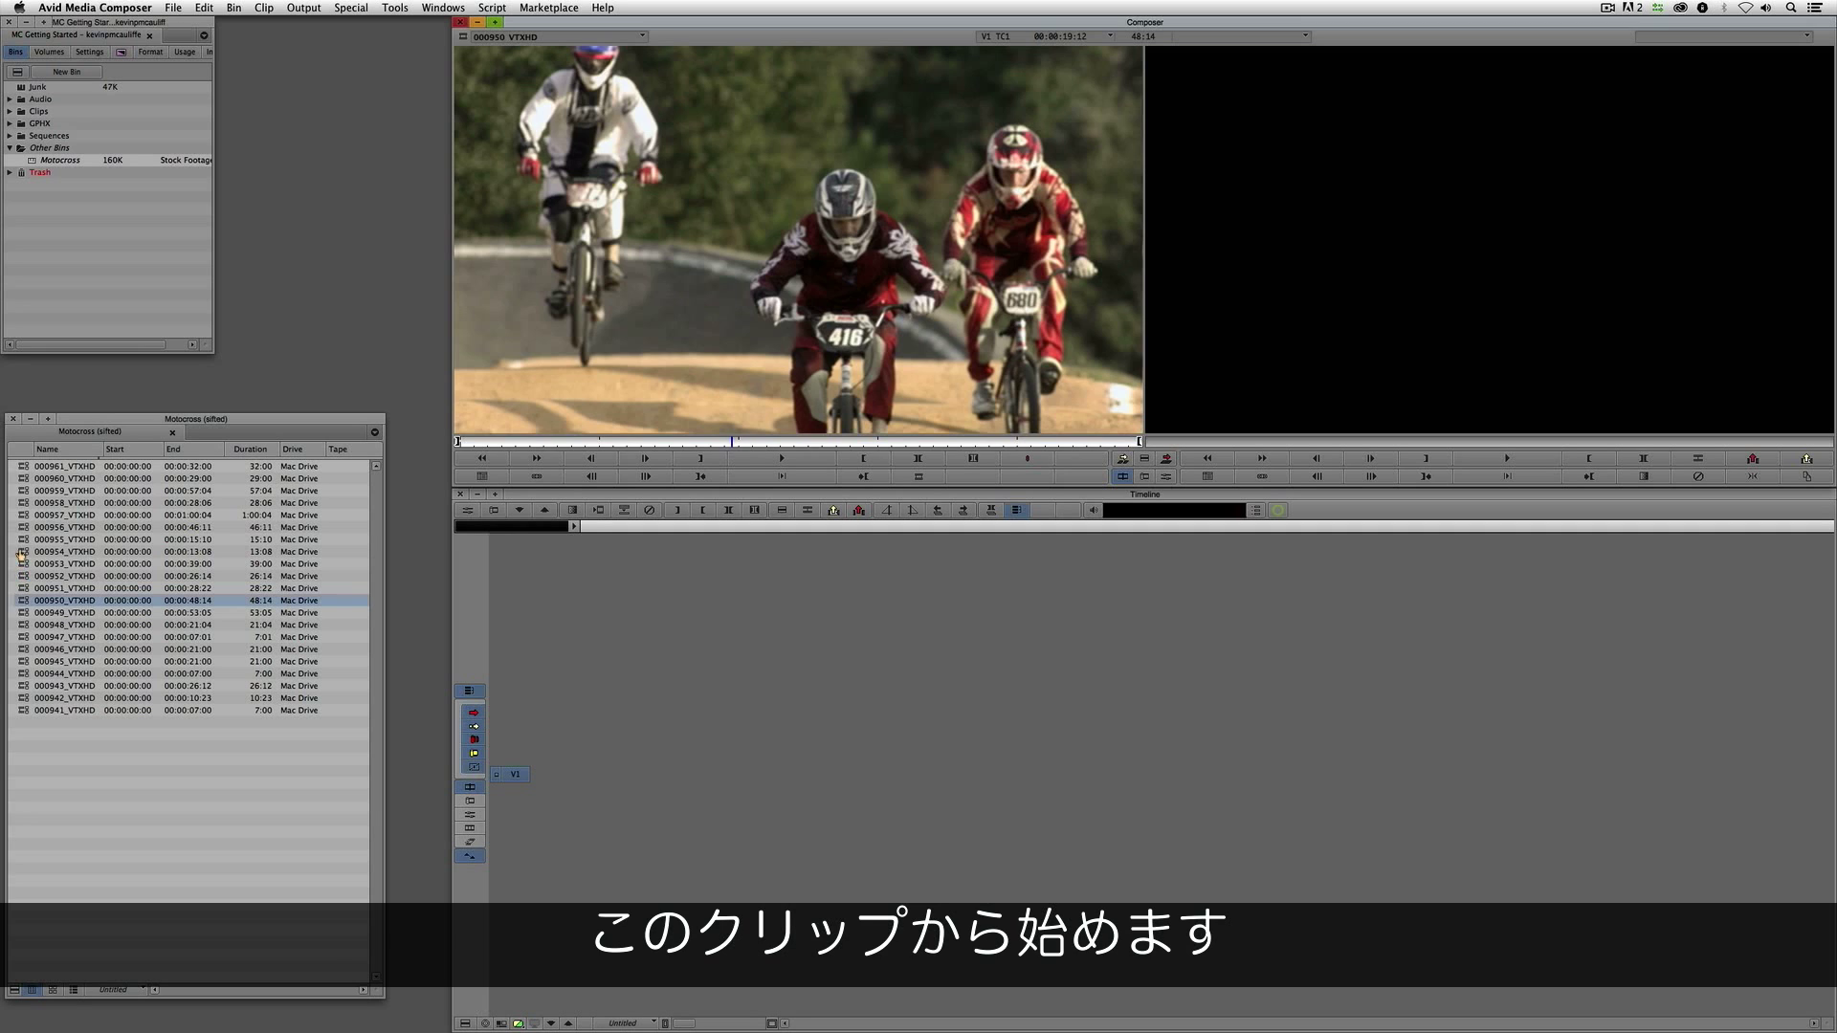
{"action": "double_click", "coordinate": [21, 552]}
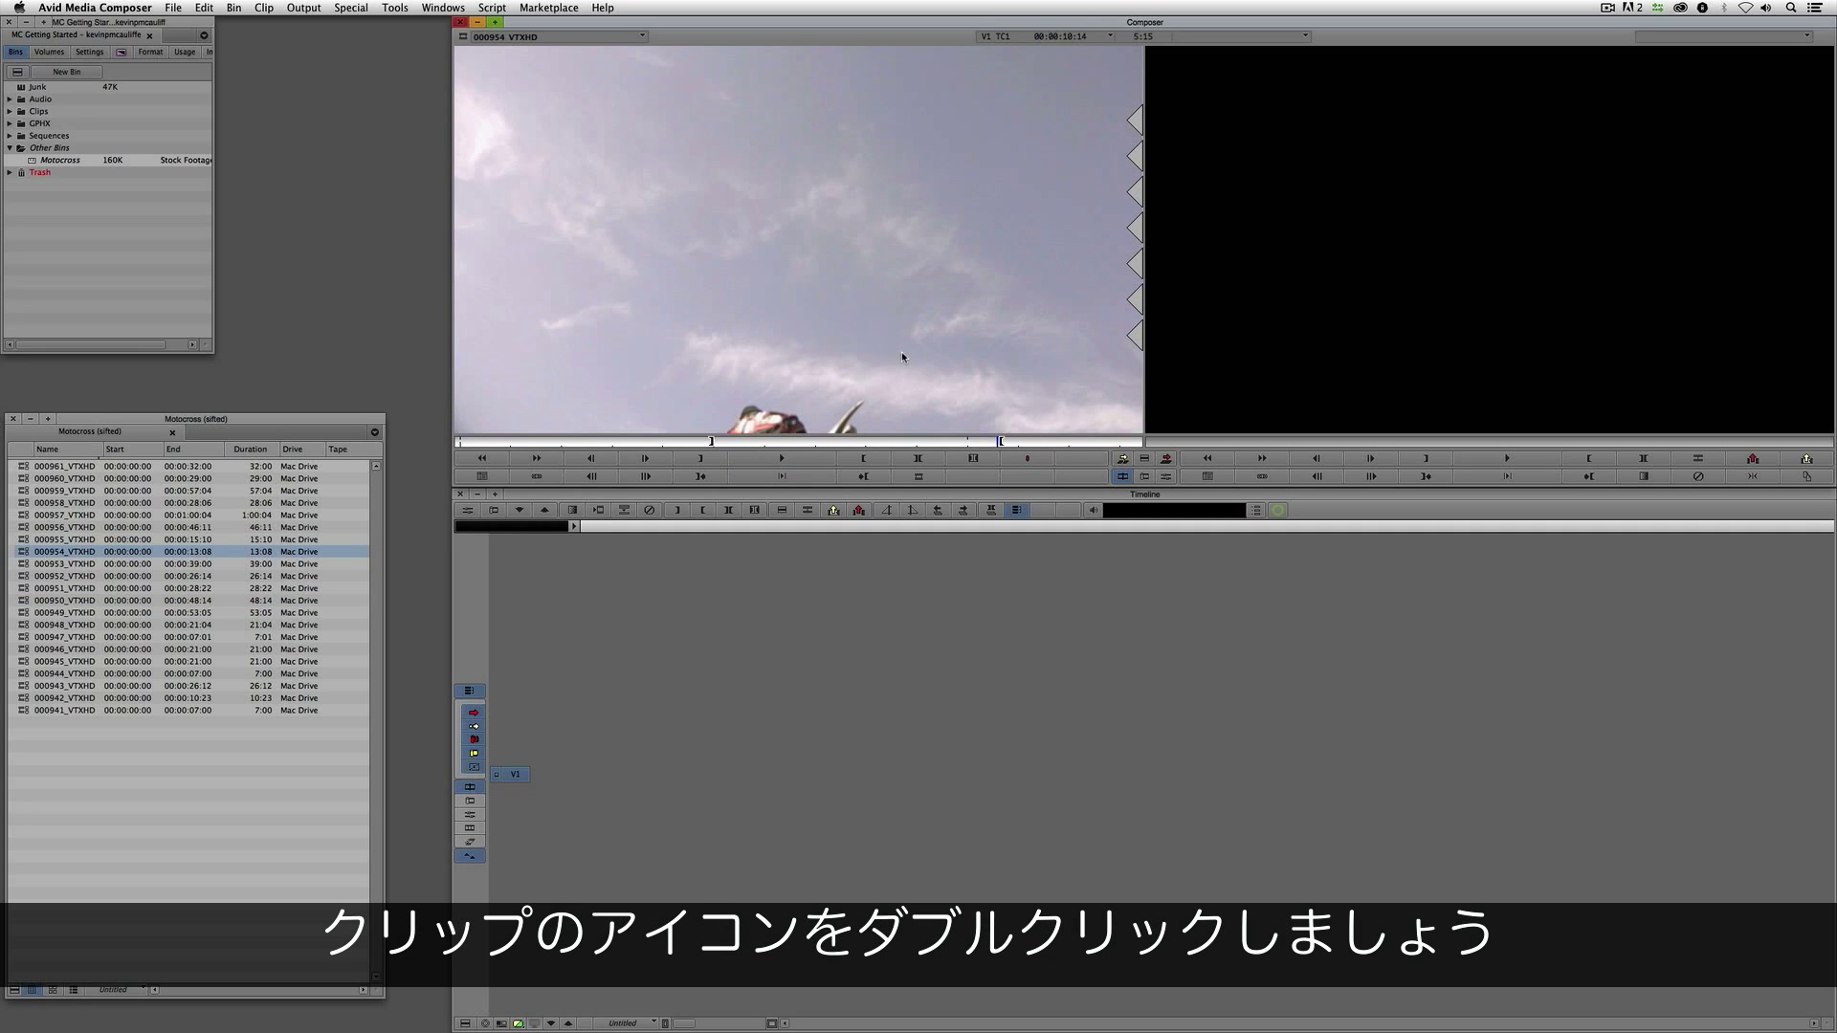
Step: Clear old marks and mark 000954_VTXHD from 4:11 to 7:11 around the jump
{"action": "left_click_drag", "start_coordinate": [859, 444], "coordinate": [727, 451]}
{"action": "key", "text": "g"}
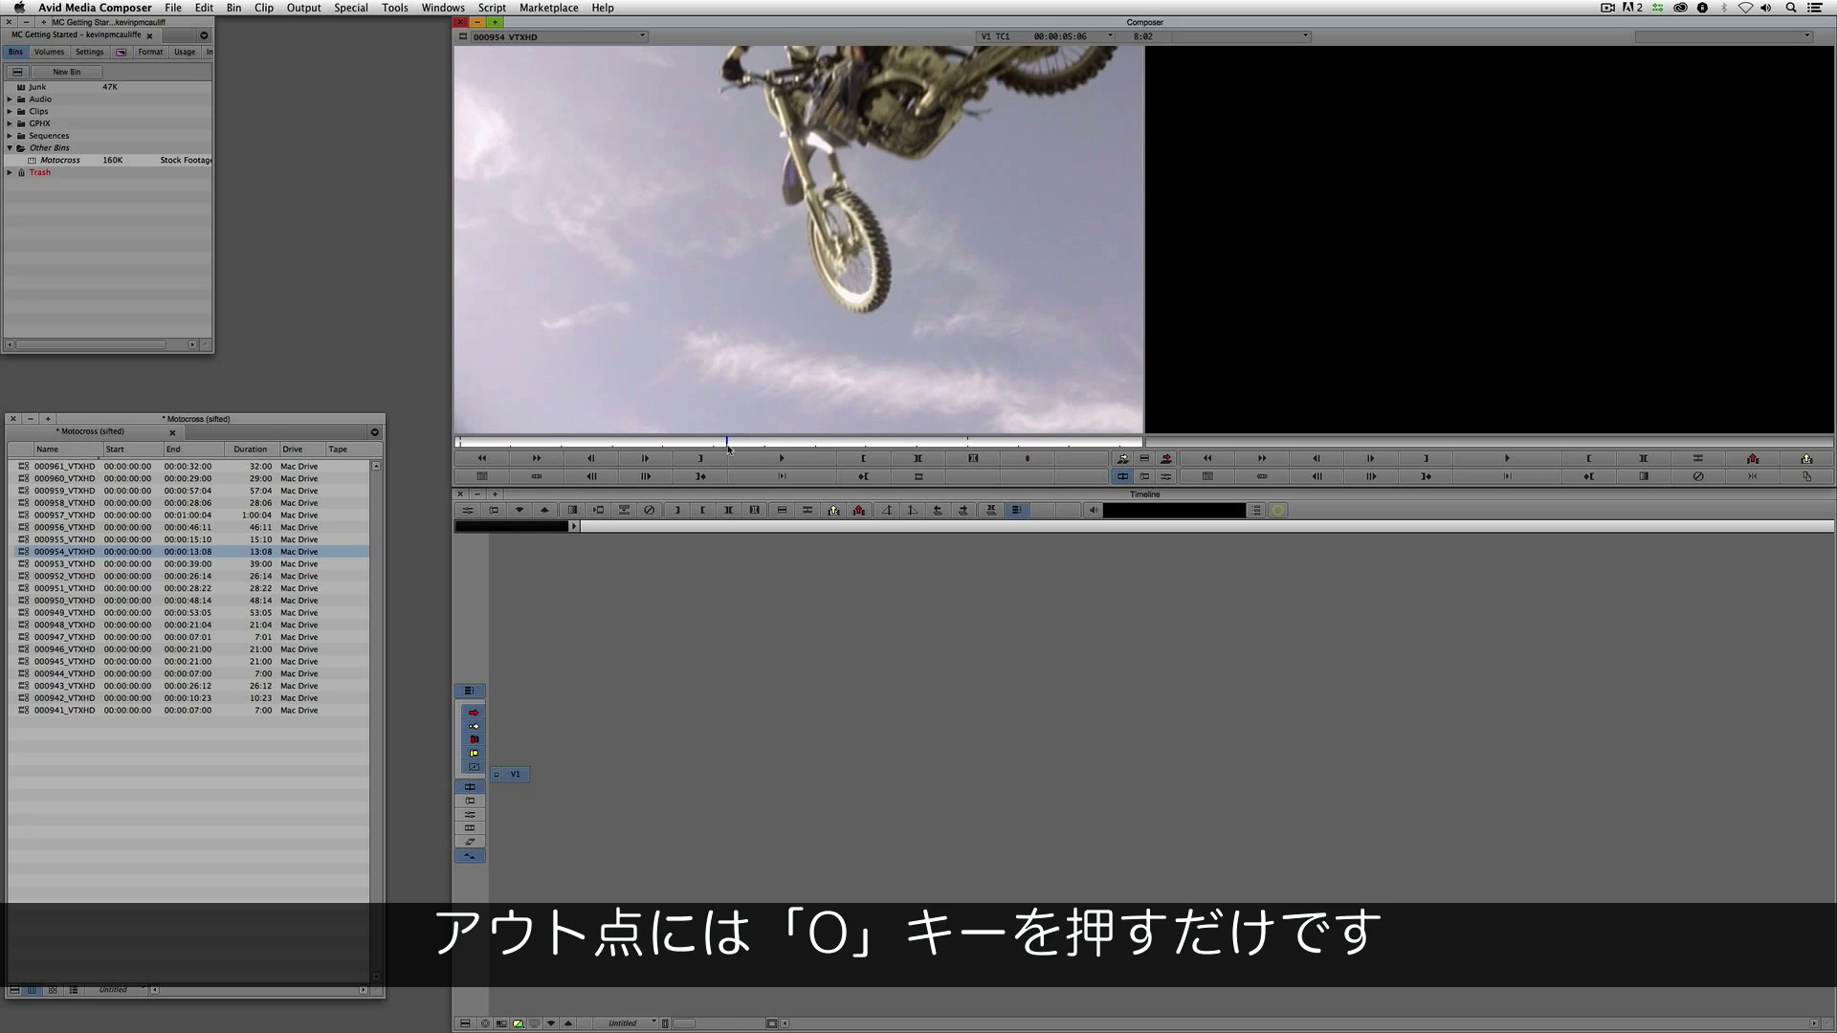
{"action": "left_click_drag", "start_coordinate": [728, 448], "coordinate": [687, 446]}
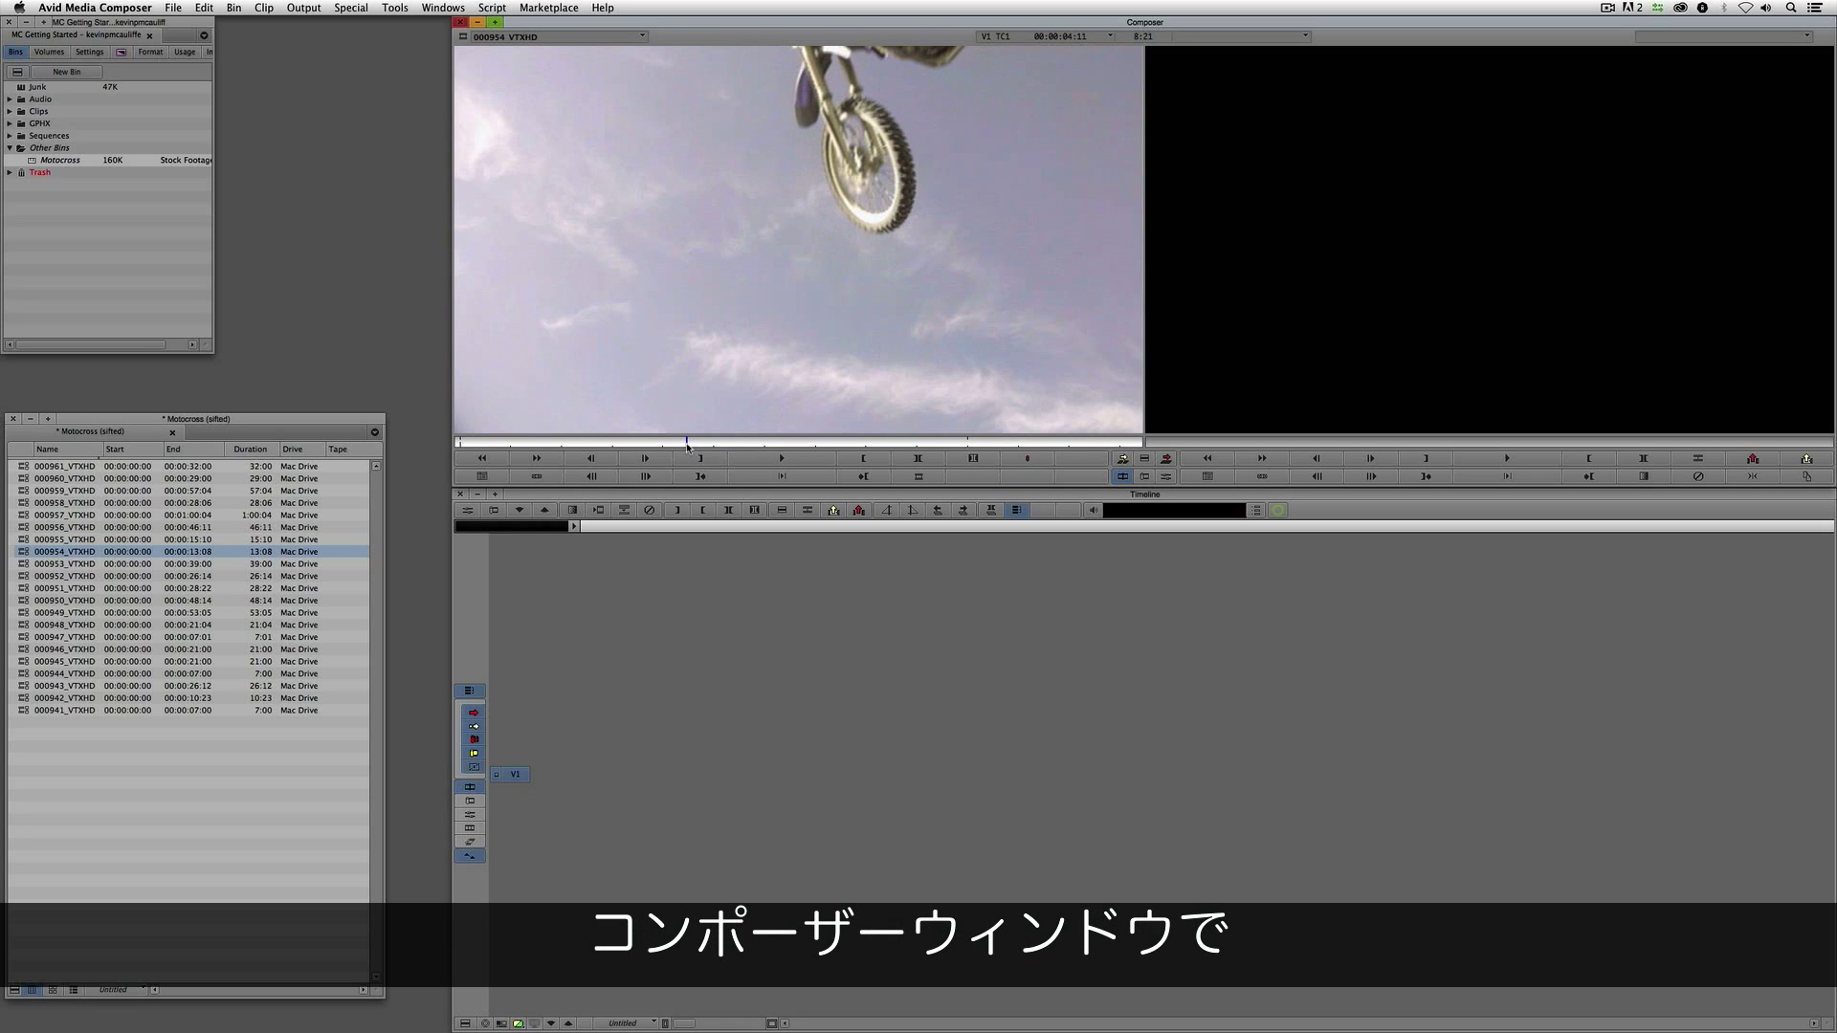
{"action": "left_click", "coordinate": [700, 459]}
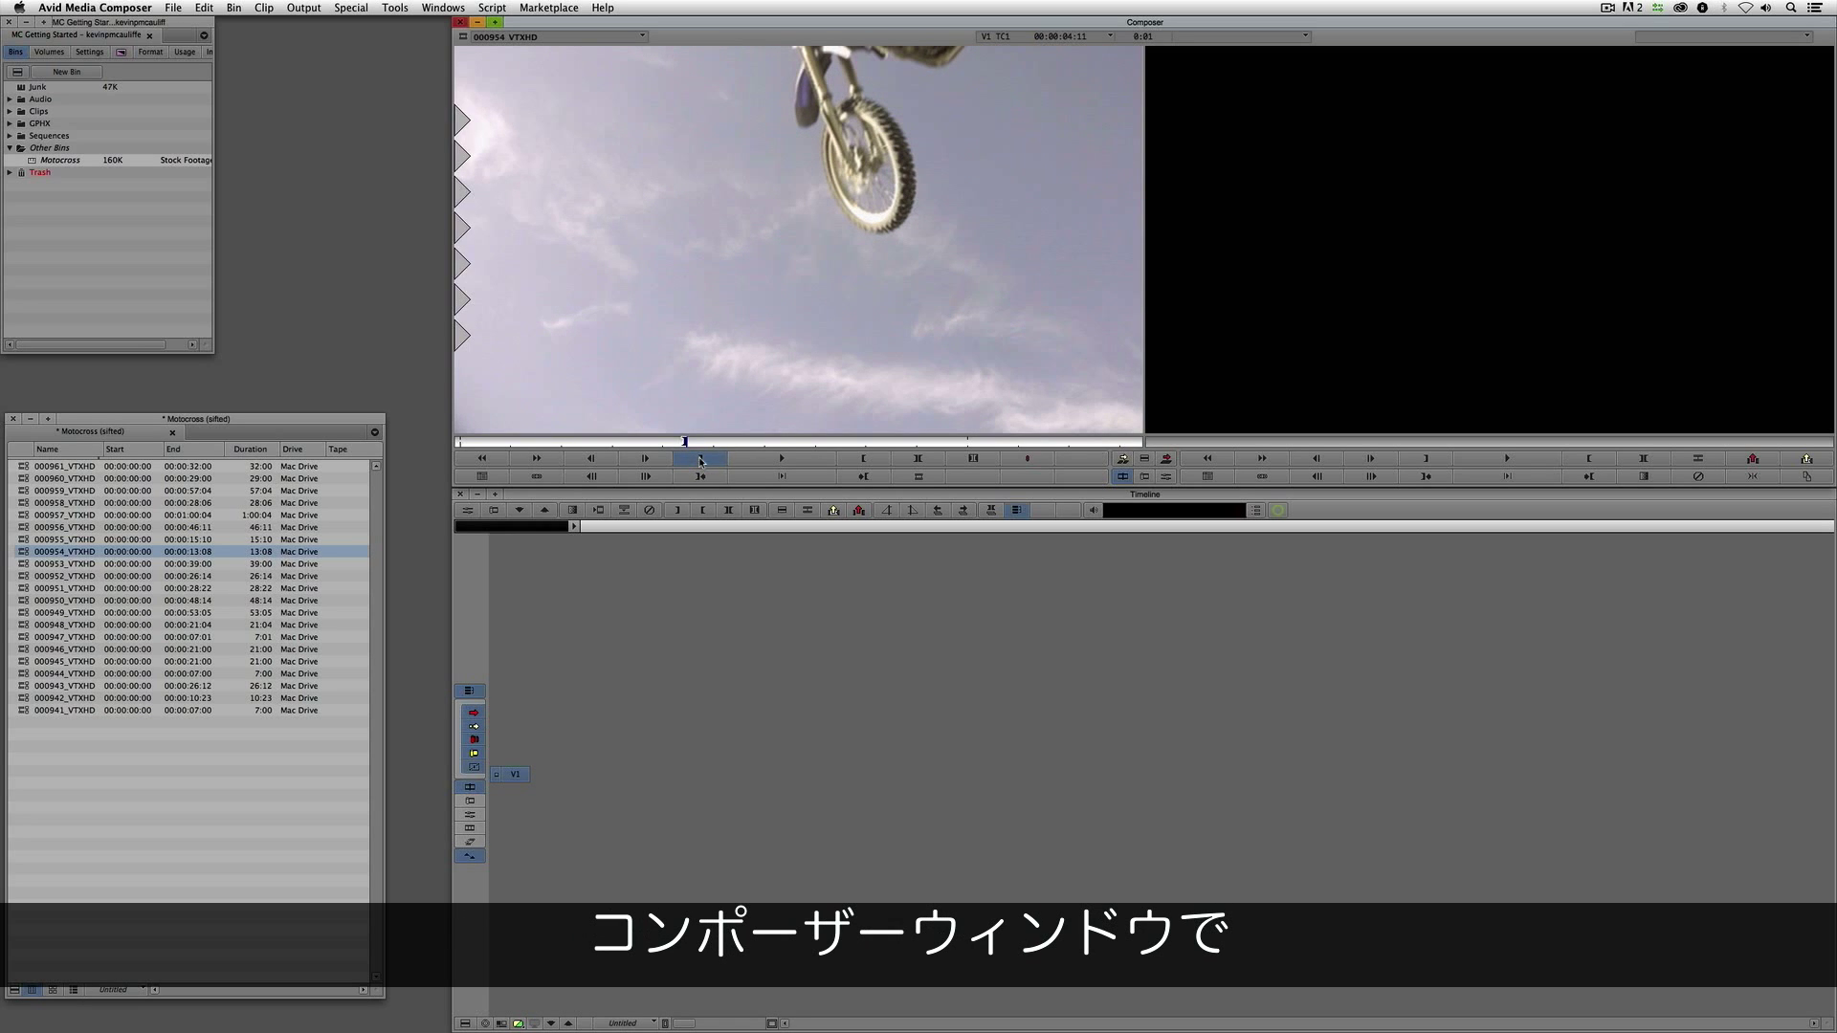
{"action": "left_click_drag", "start_coordinate": [792, 446], "coordinate": [843, 445]}
{"action": "left_click", "coordinate": [861, 459]}
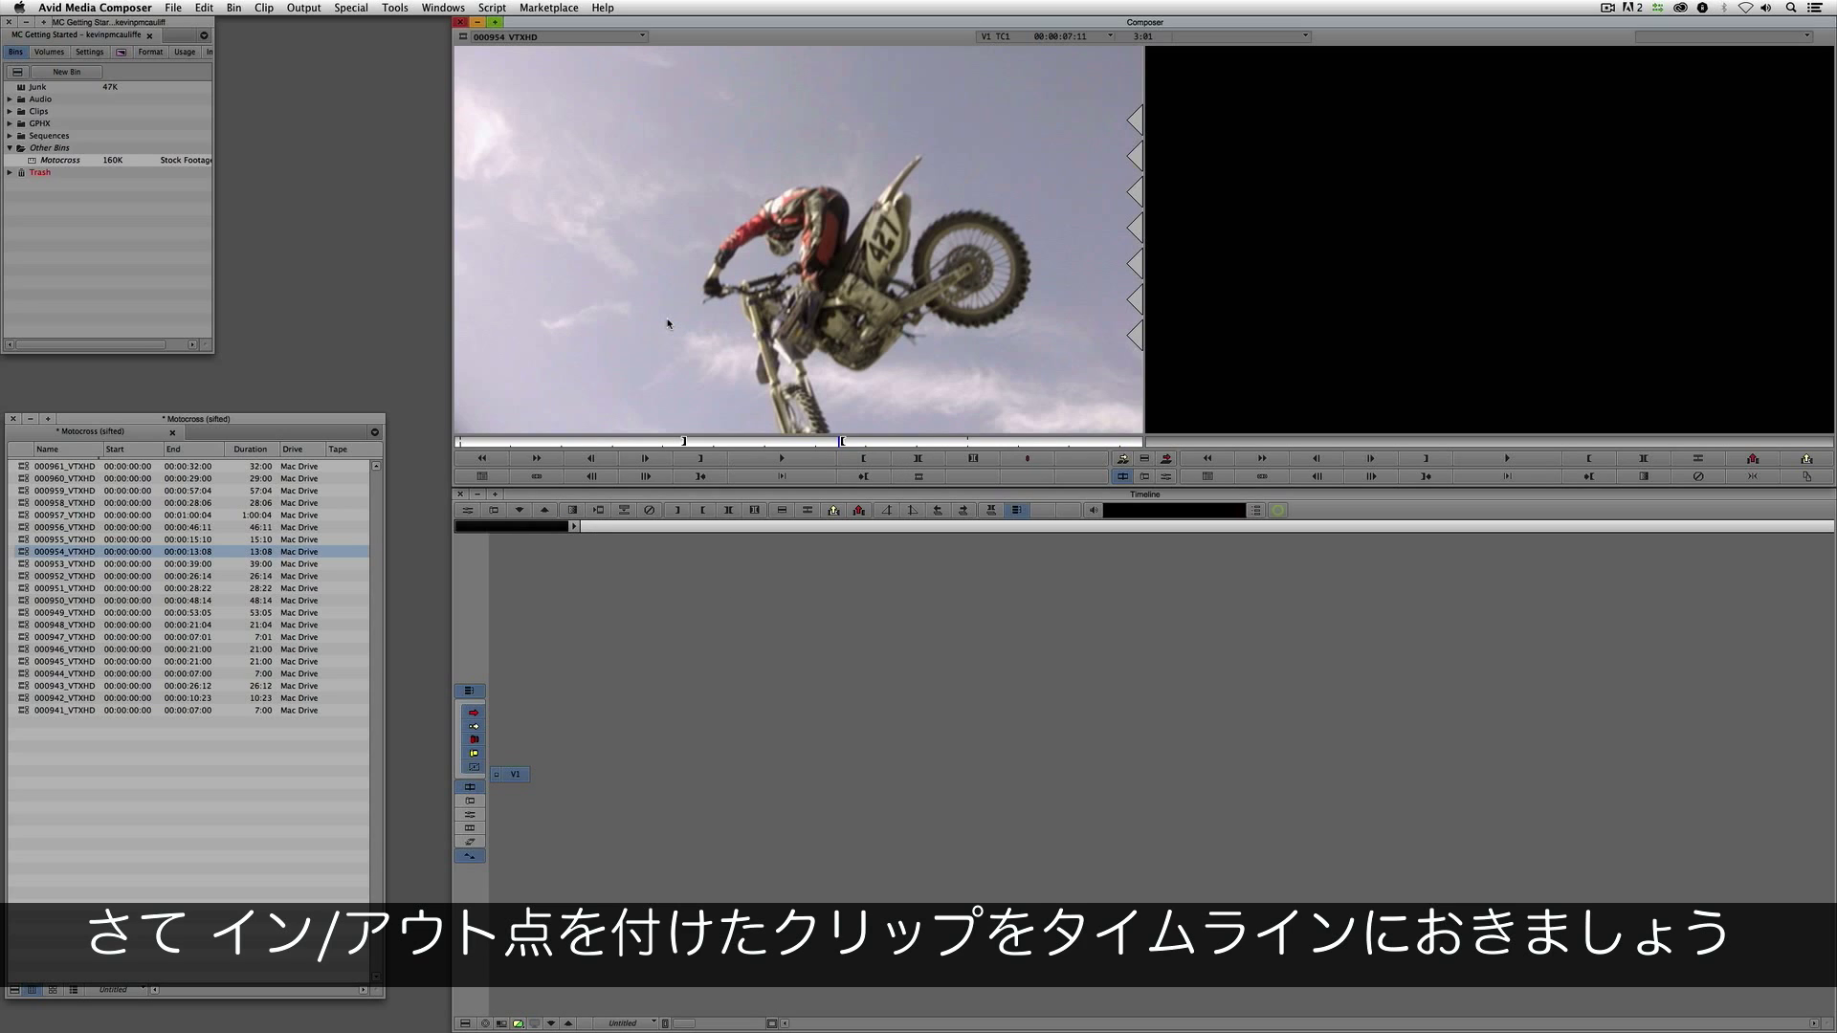
Step: Create a new empty sequence from the record monitor
{"action": "left_click", "coordinate": [1272, 331]}
{"action": "right_click", "coordinate": [1269, 259]}
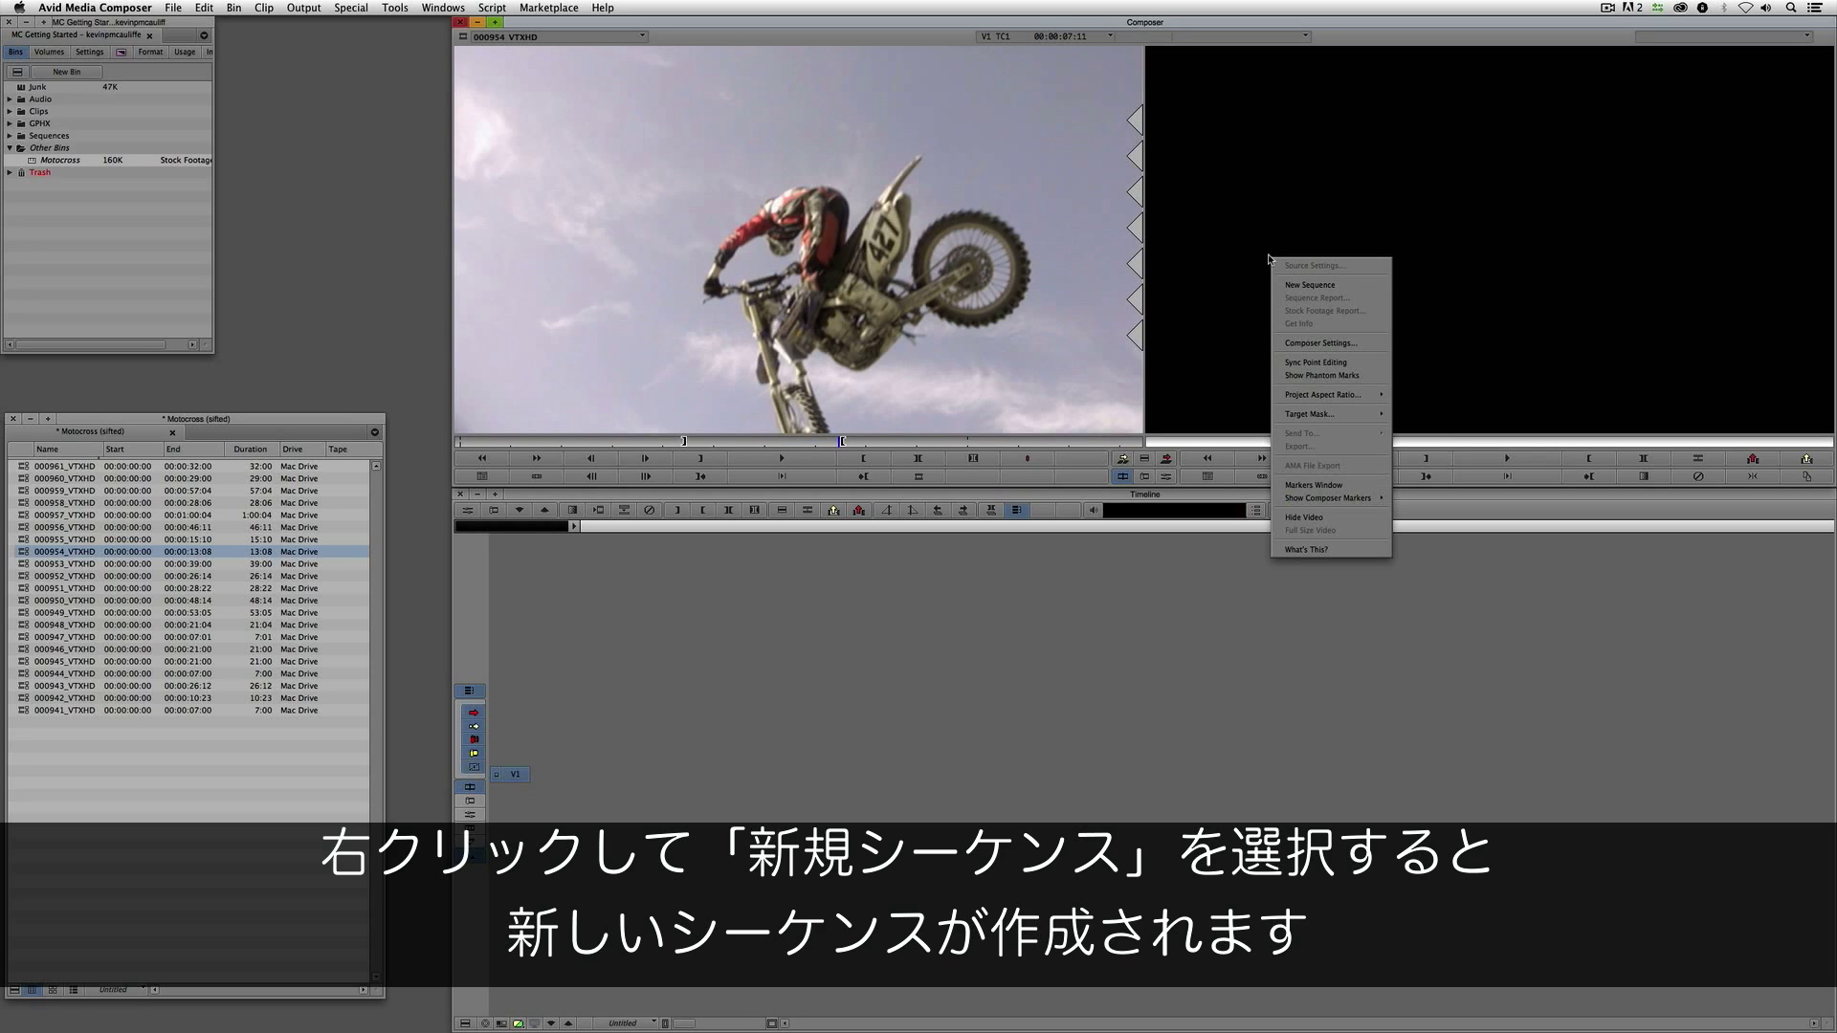
{"action": "left_click", "coordinate": [1307, 285]}
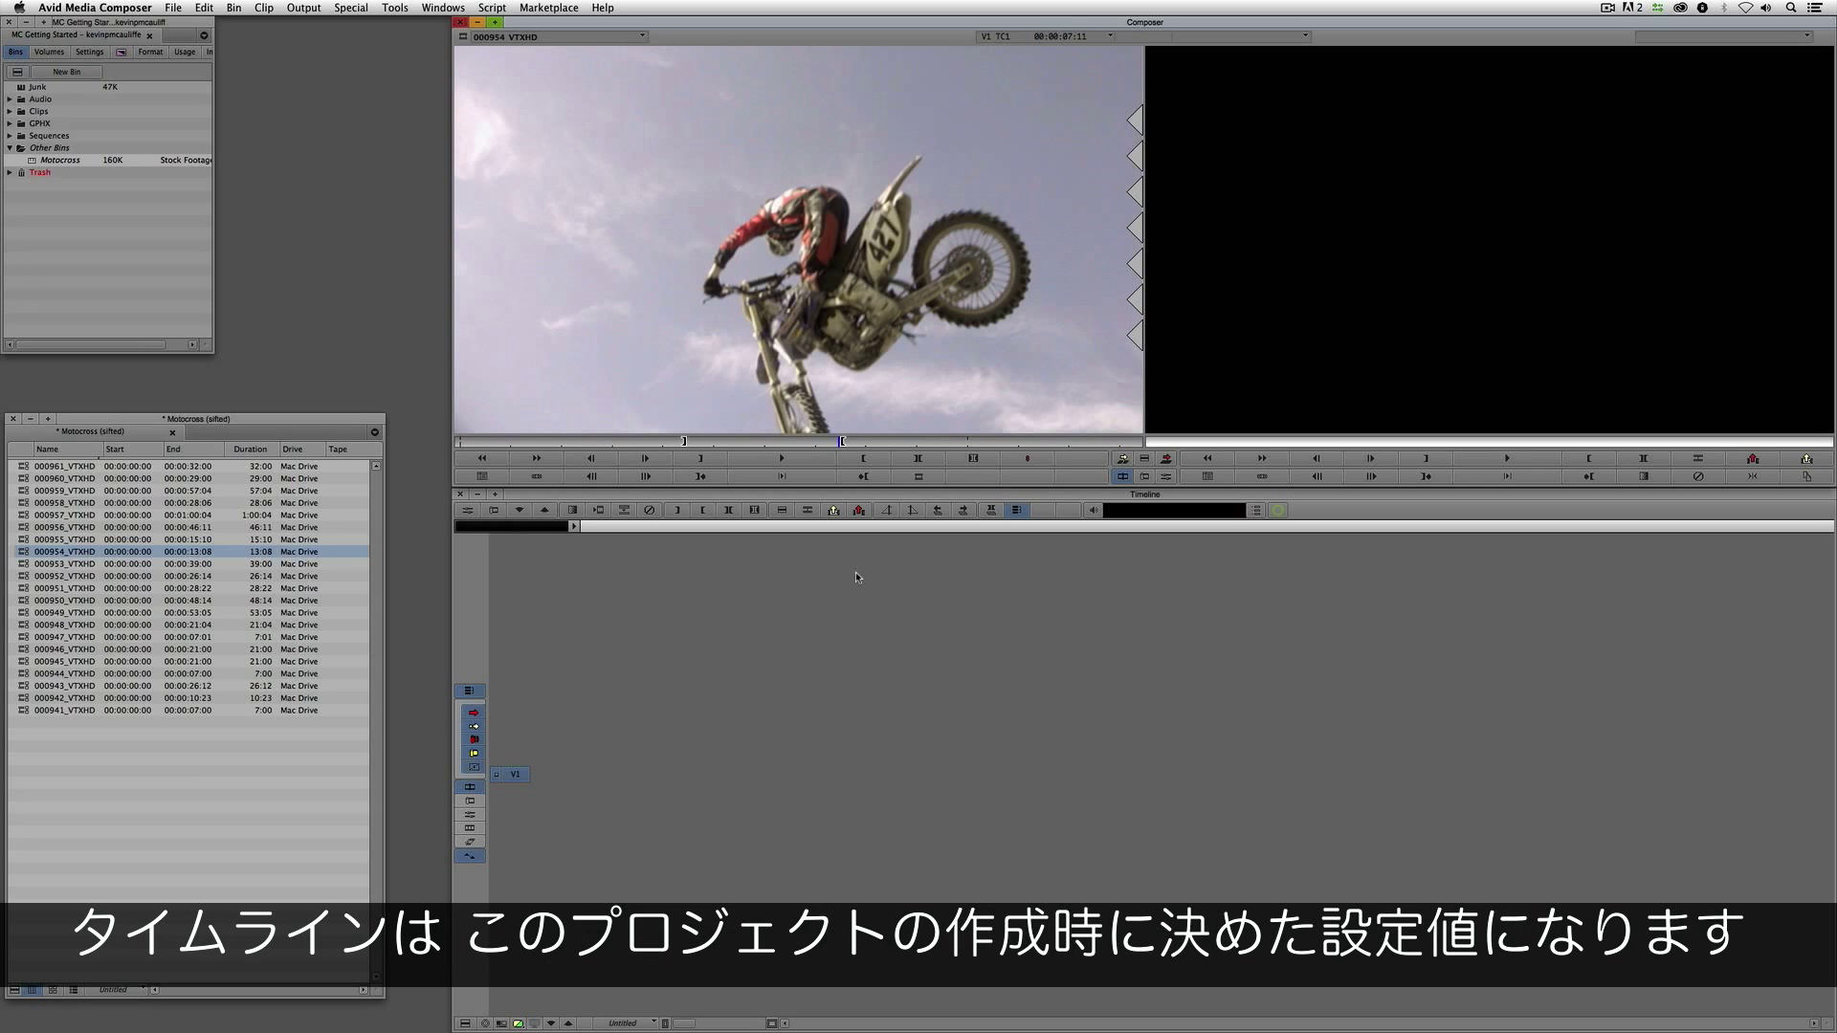
Step: Check the Format settings, then overwrite the marked 000954_VTXHD section onto V1
{"action": "left_click", "coordinate": [133, 51]}
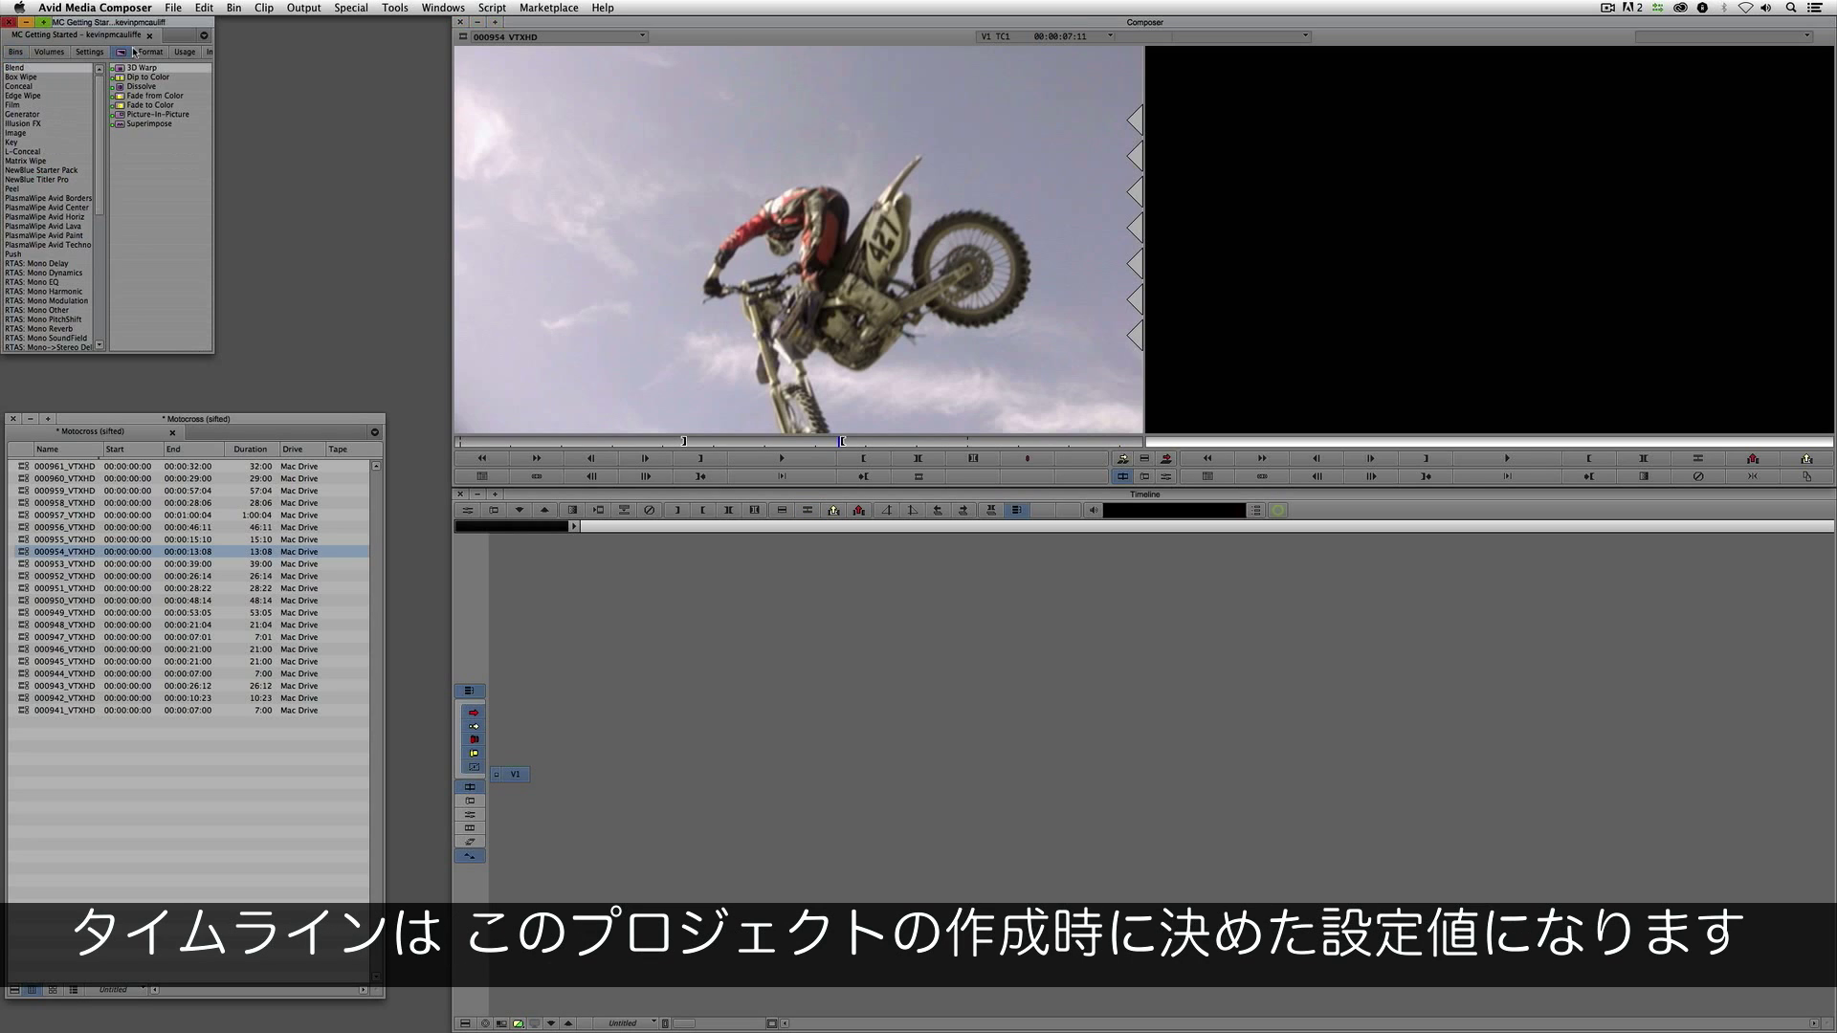
{"action": "left_click", "coordinate": [153, 53]}
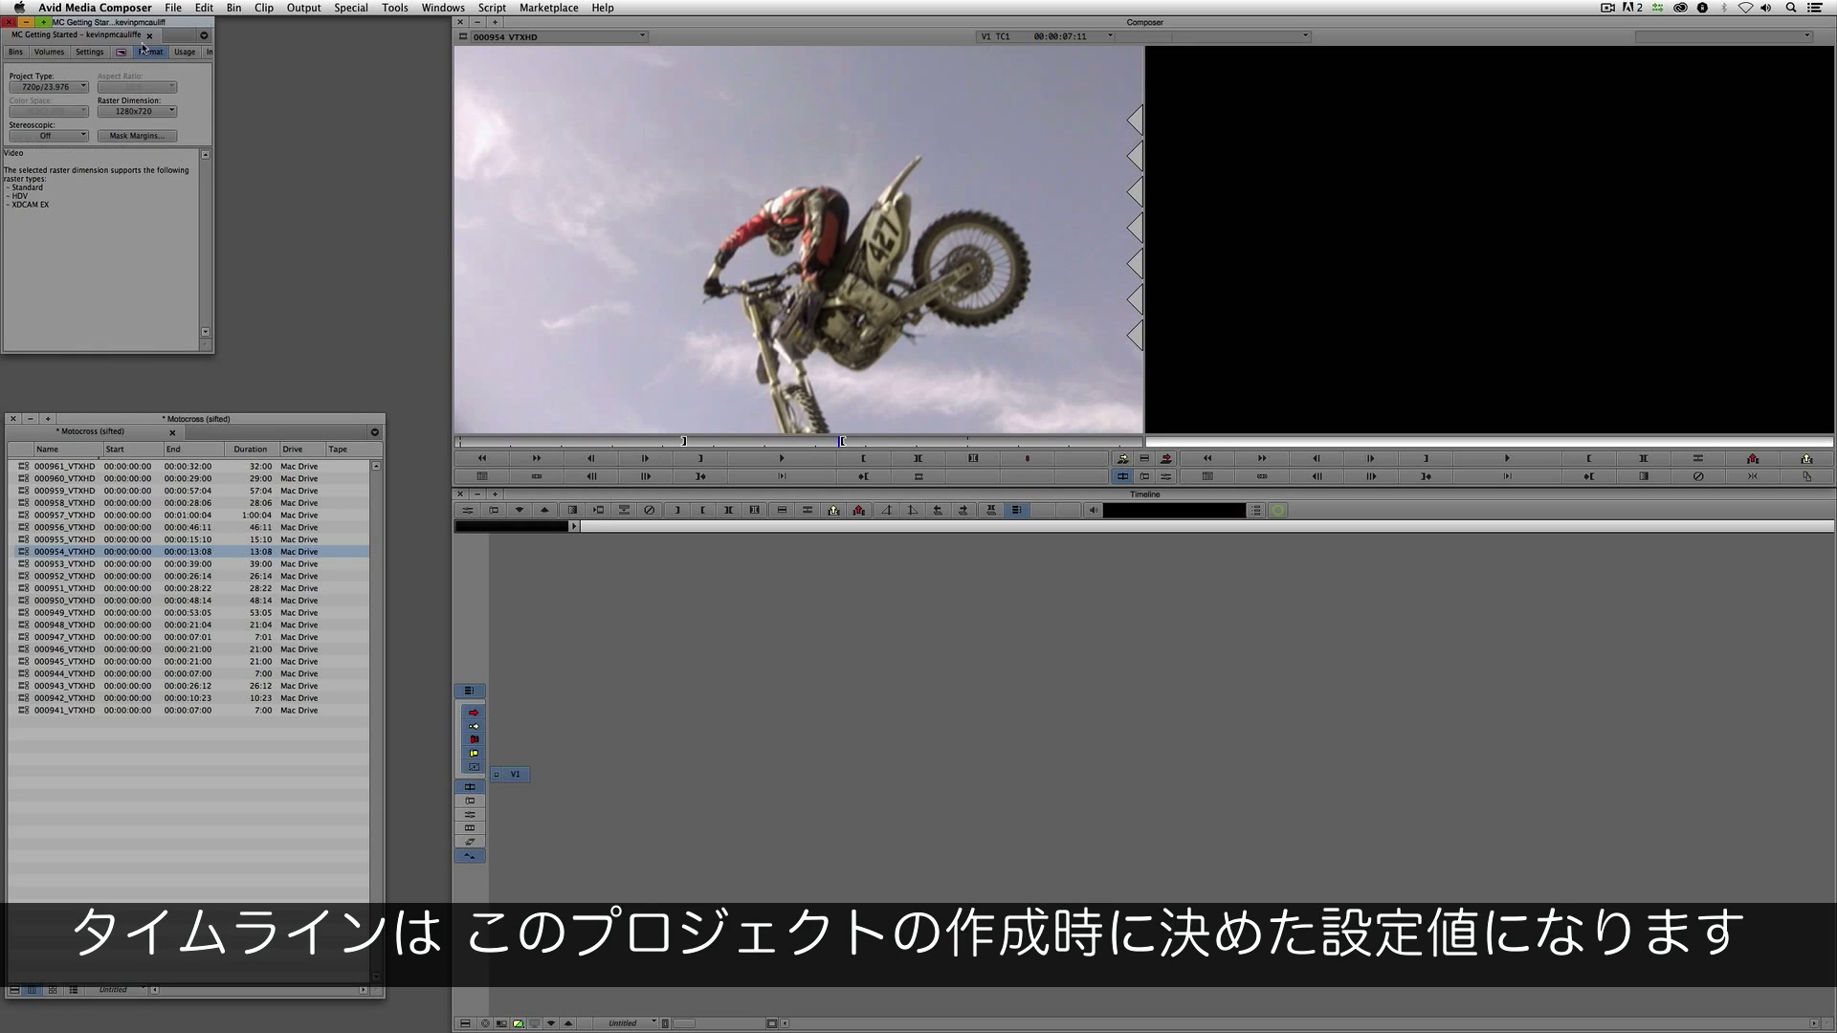
{"action": "left_click", "coordinate": [15, 53]}
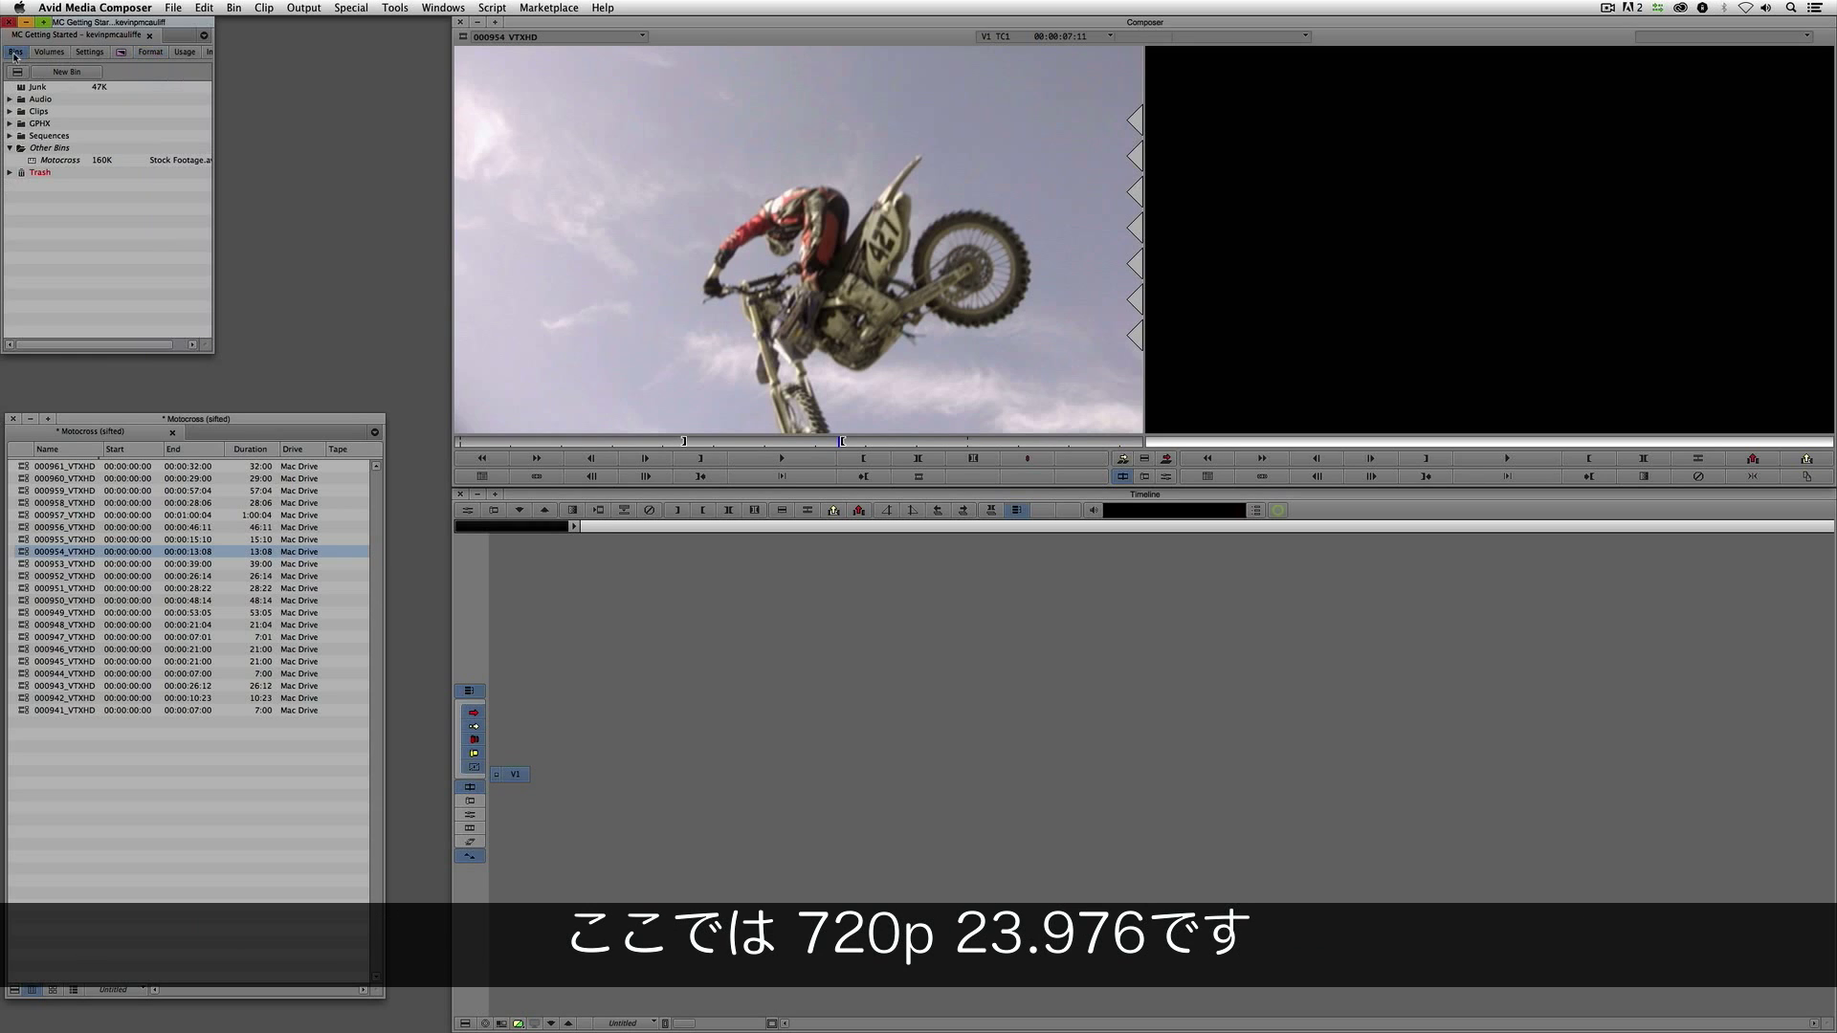
{"action": "left_click", "coordinate": [809, 317]}
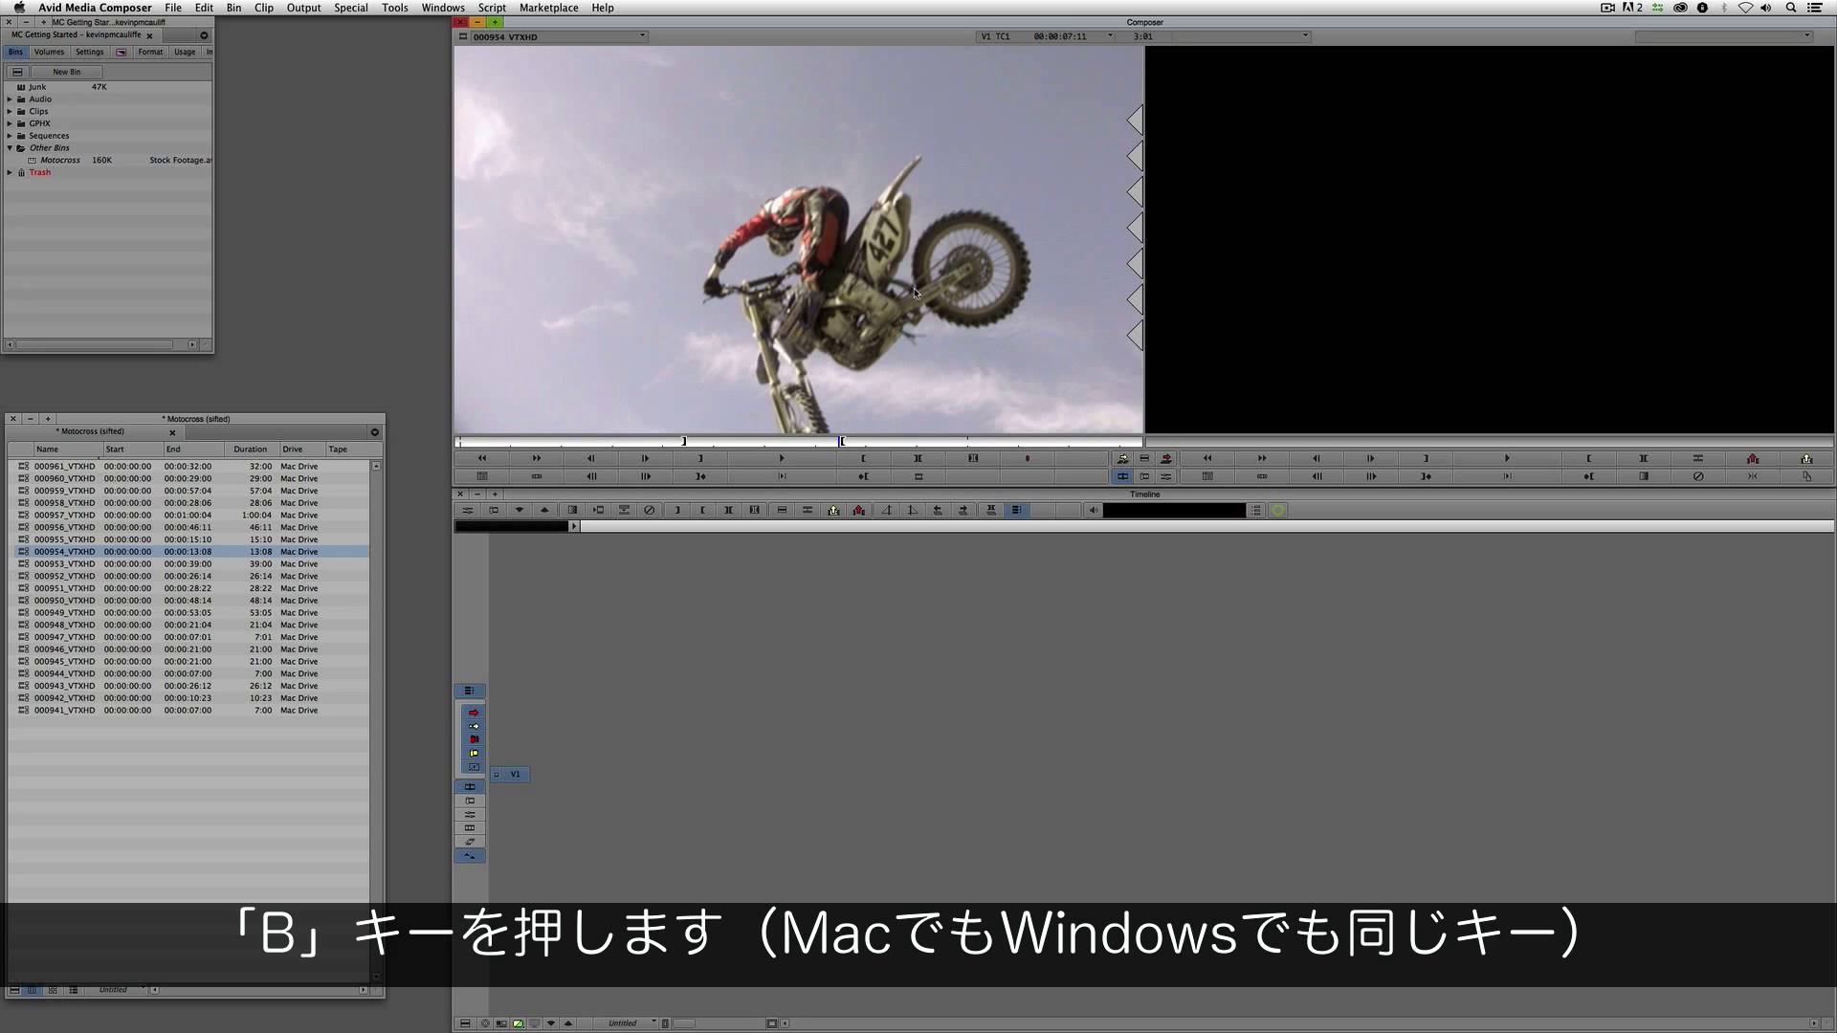
{"action": "key", "text": "b"}
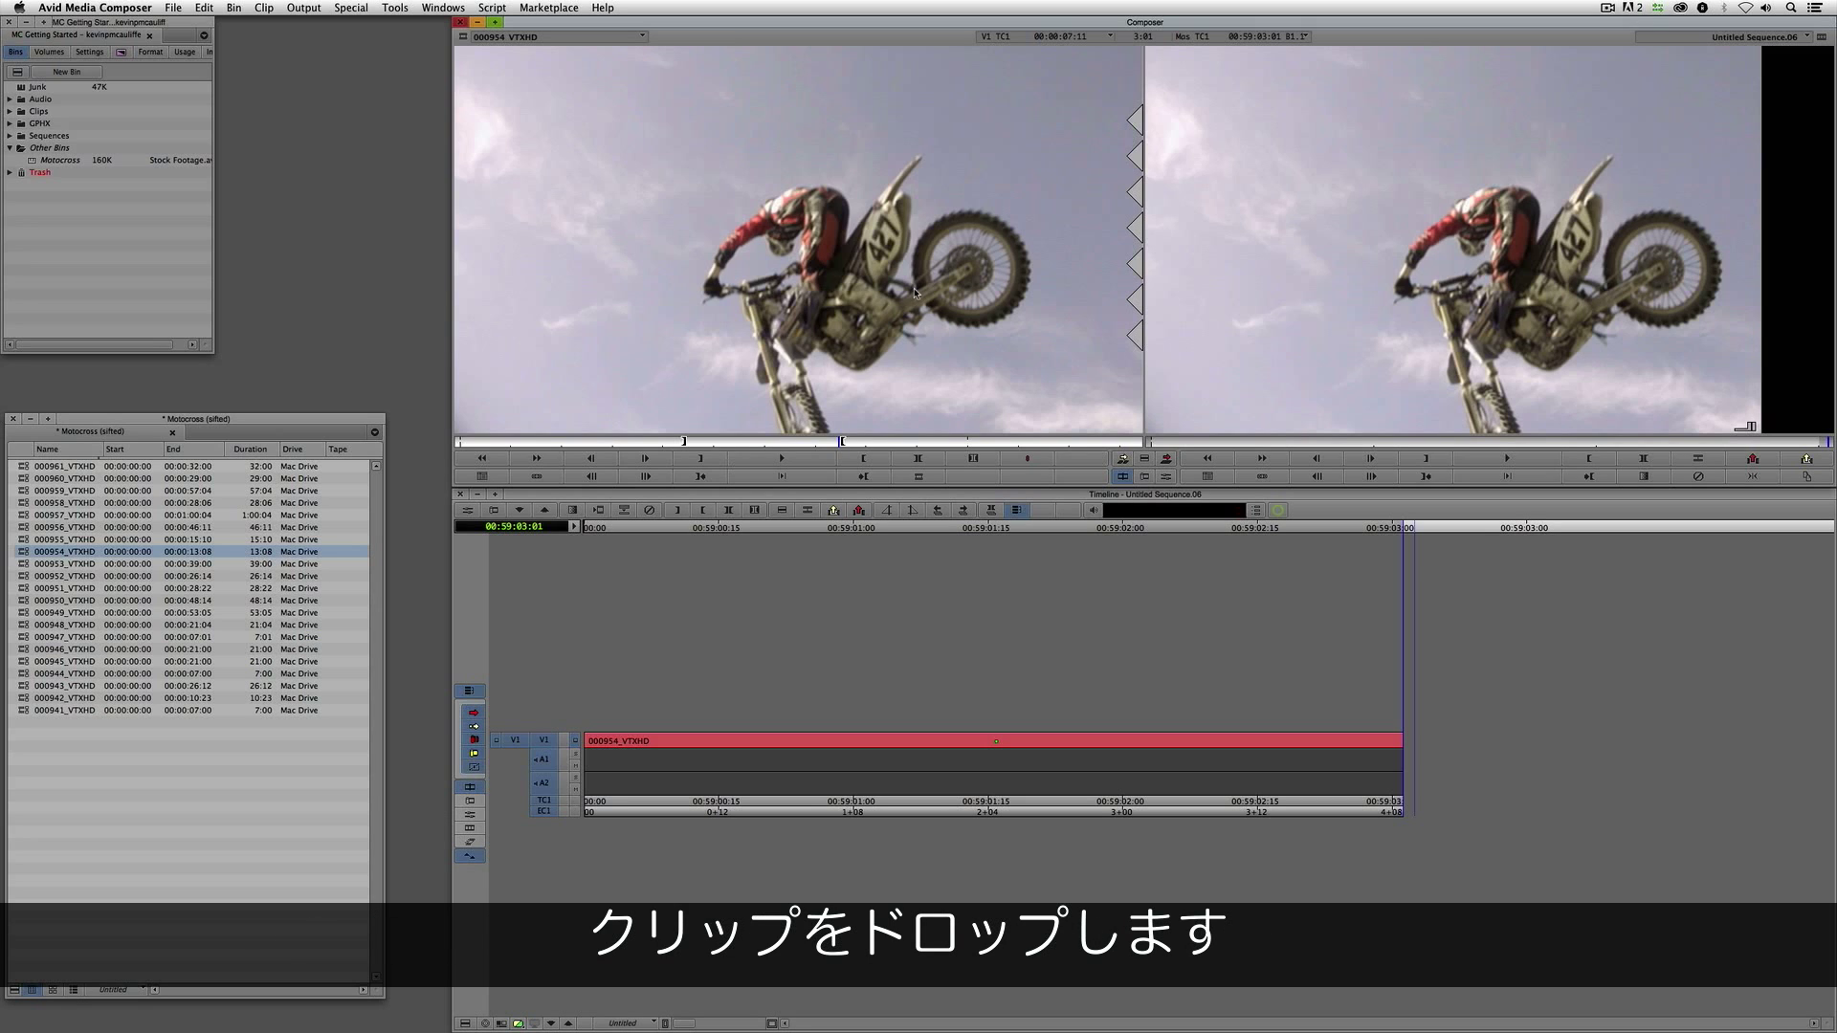
Step: Mark a section of 000949_VTXHD where the riders appear and overwrite it after the first shot
{"action": "double_click", "coordinate": [21, 613]}
{"action": "left_click_drag", "start_coordinate": [738, 440], "coordinate": [975, 442]}
{"action": "key", "text": "i"}
{"action": "key", "text": "o"}
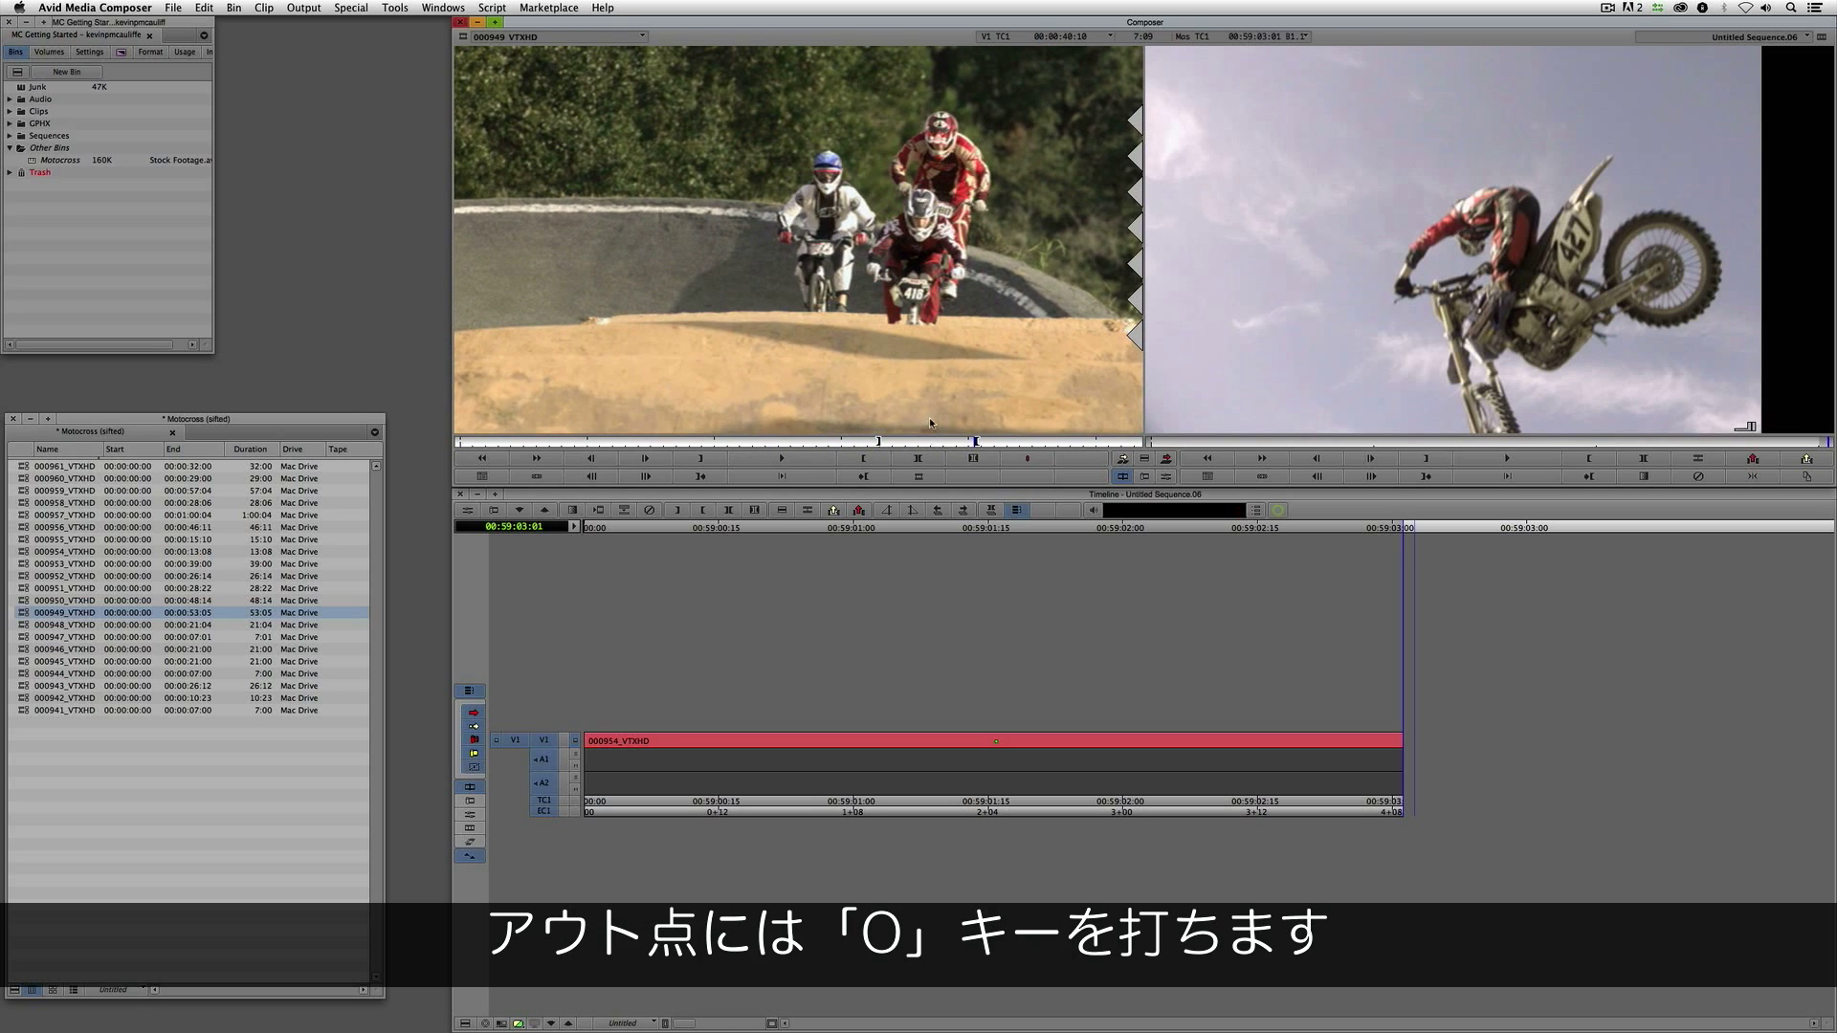
{"action": "key", "text": "b"}
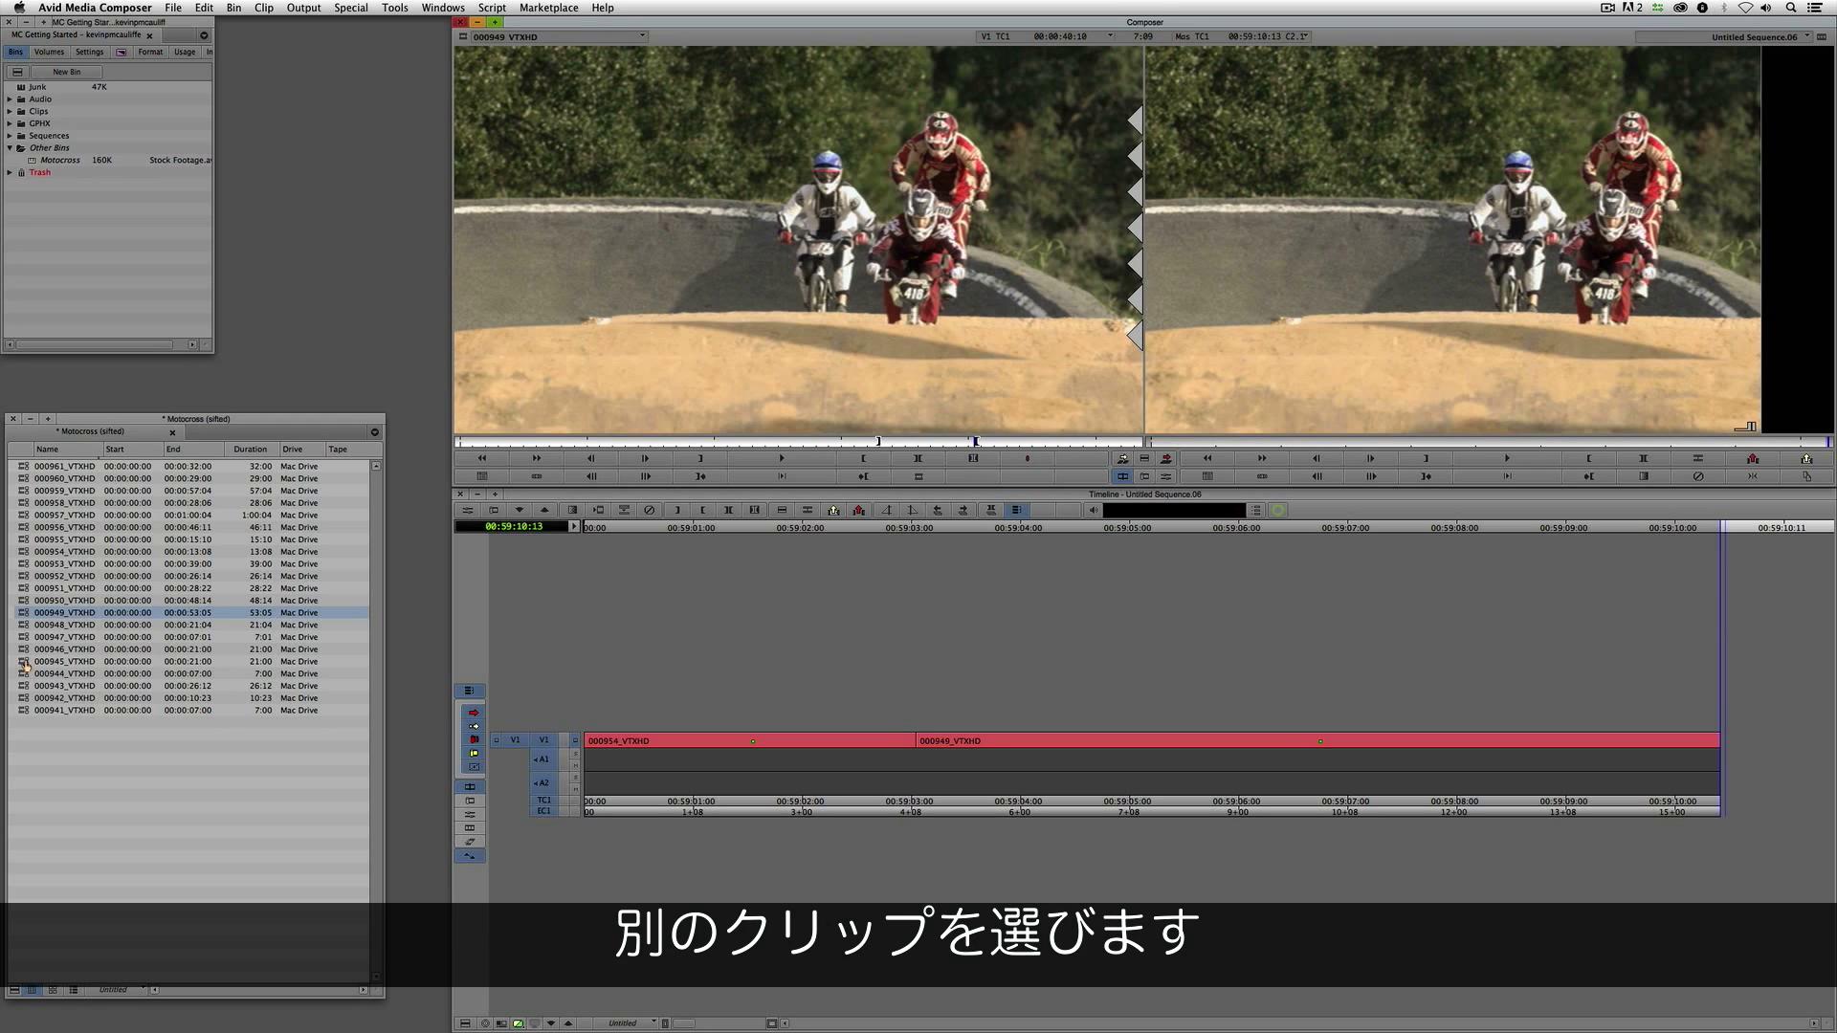
Step: Load 000945_VTXHD and mark it from 13:20 to 15:17
{"action": "double_click", "coordinate": [25, 663]}
{"action": "left_click", "coordinate": [796, 444]}
{"action": "left_click_drag", "start_coordinate": [796, 444], "coordinate": [968, 445]}
{"action": "key", "text": "i"}
{"action": "key", "text": "o"}
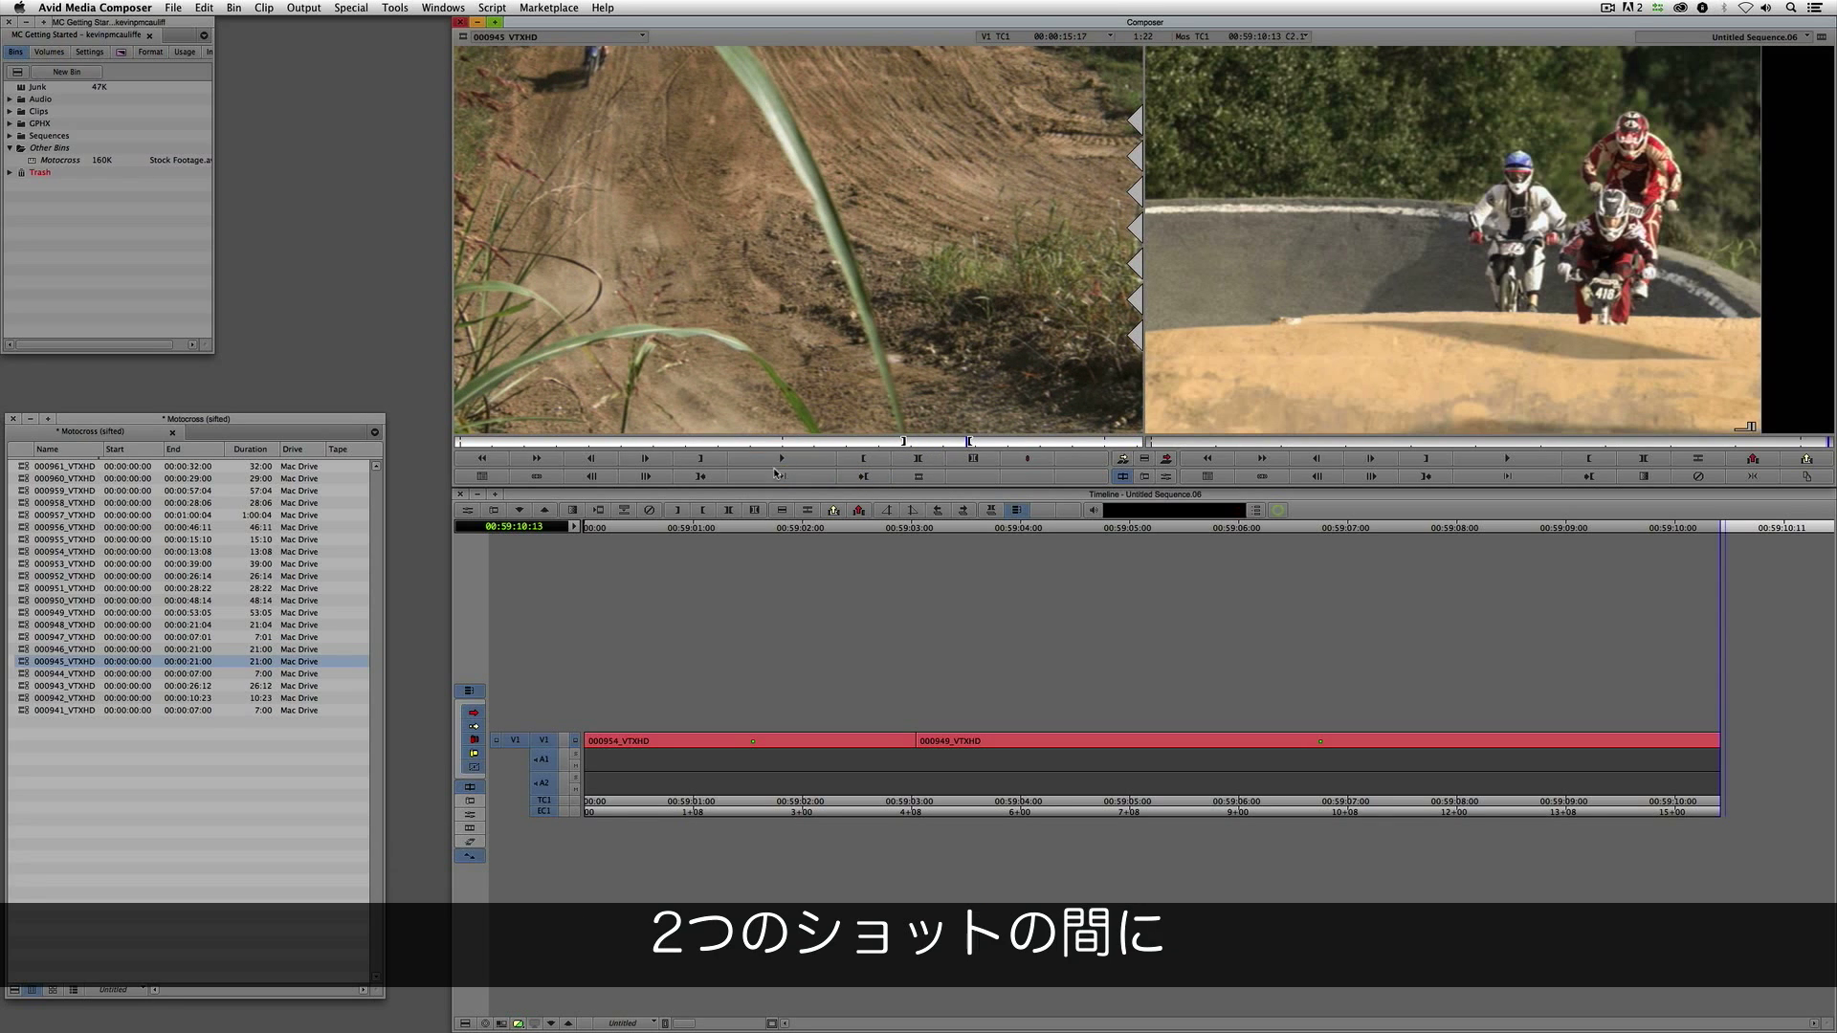
Step: Mark an in point at the 00:59:03:01 cut, trial-overwrite 000945_VTXHD there, then undo
{"action": "left_click", "coordinate": [1278, 360]}
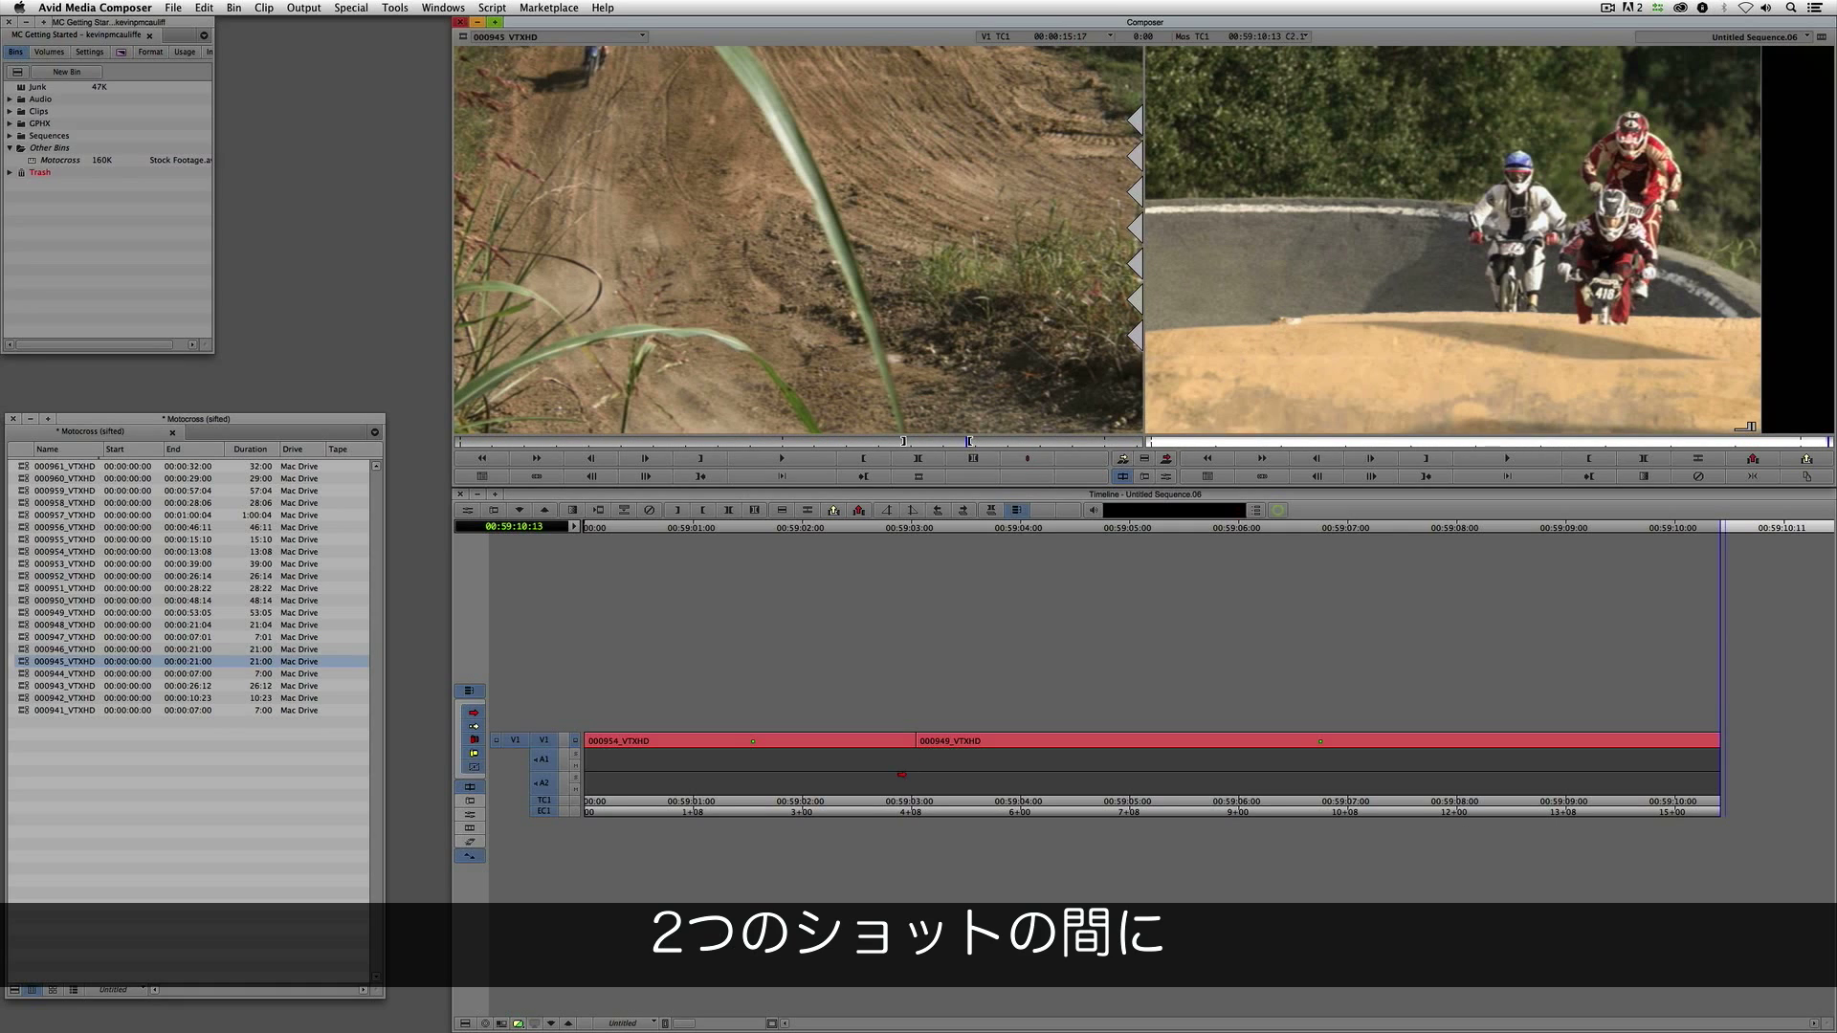
{"action": "left_click", "coordinate": [455, 730]}
{"action": "left_click_drag", "start_coordinate": [975, 744], "coordinate": [979, 746]}
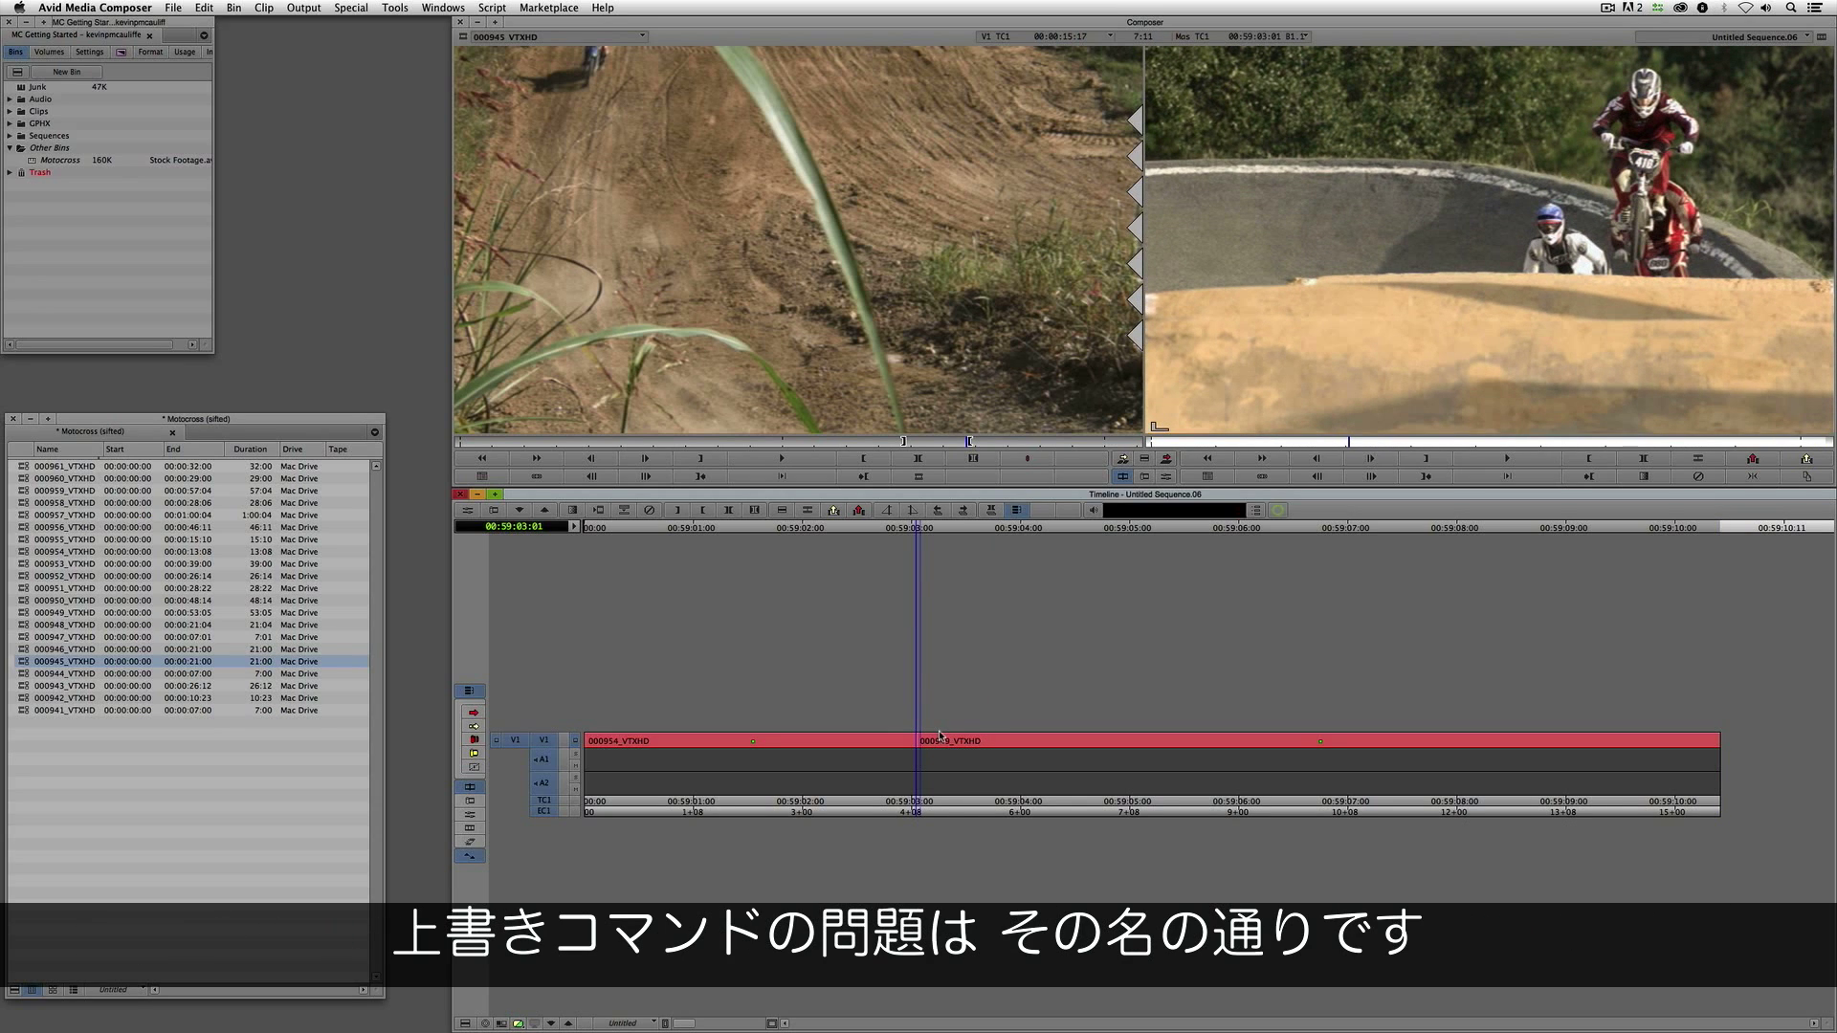
{"action": "key", "text": "i"}
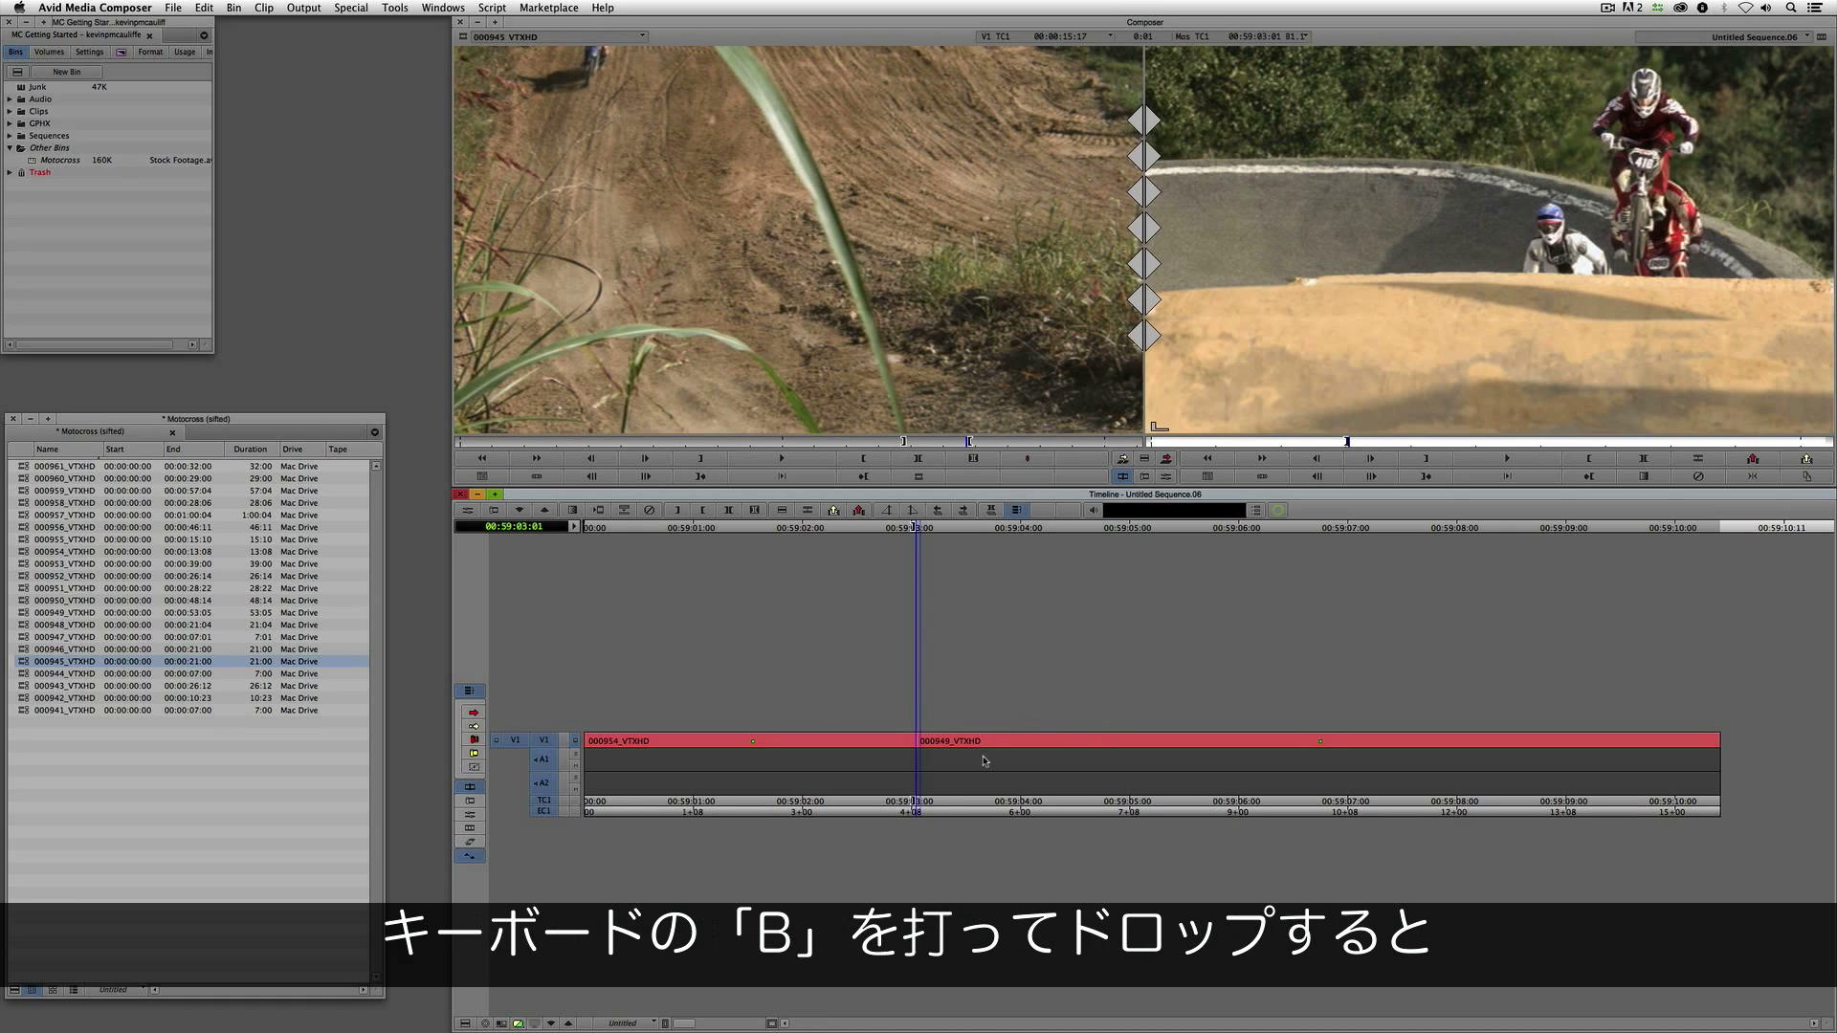
{"action": "key", "text": "b"}
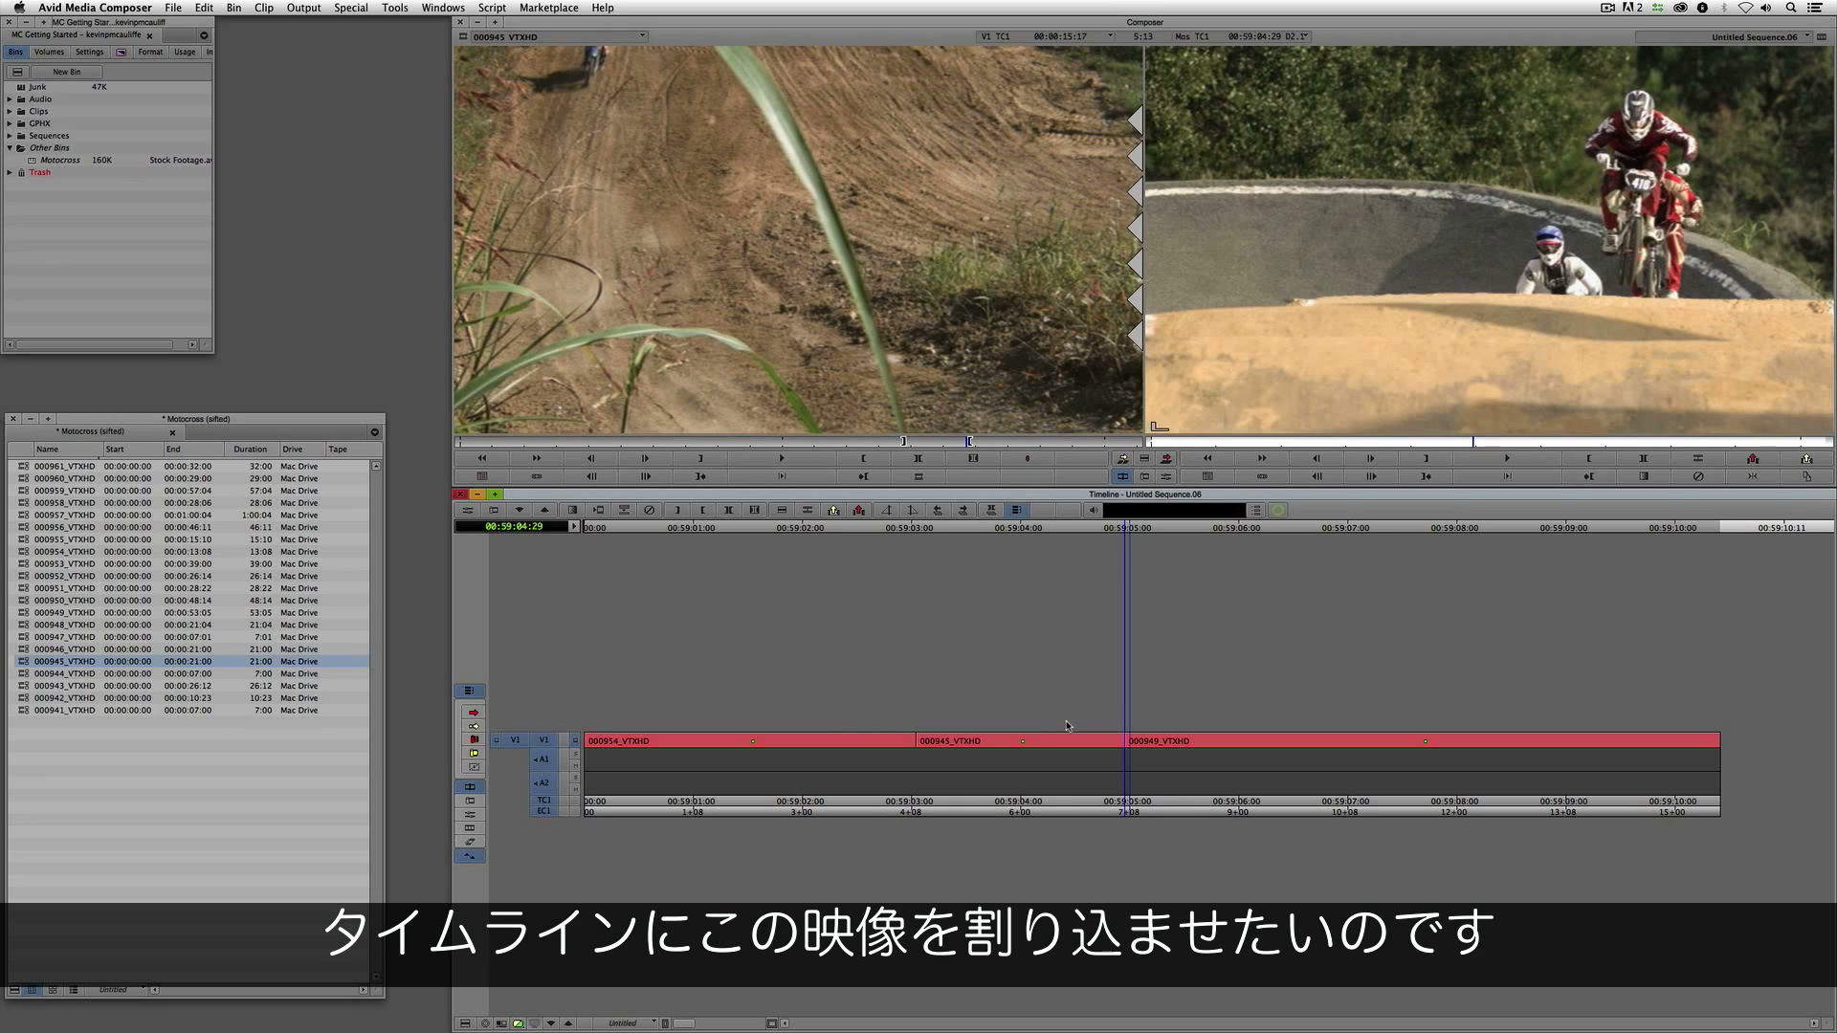
{"action": "key", "text": "super+z"}
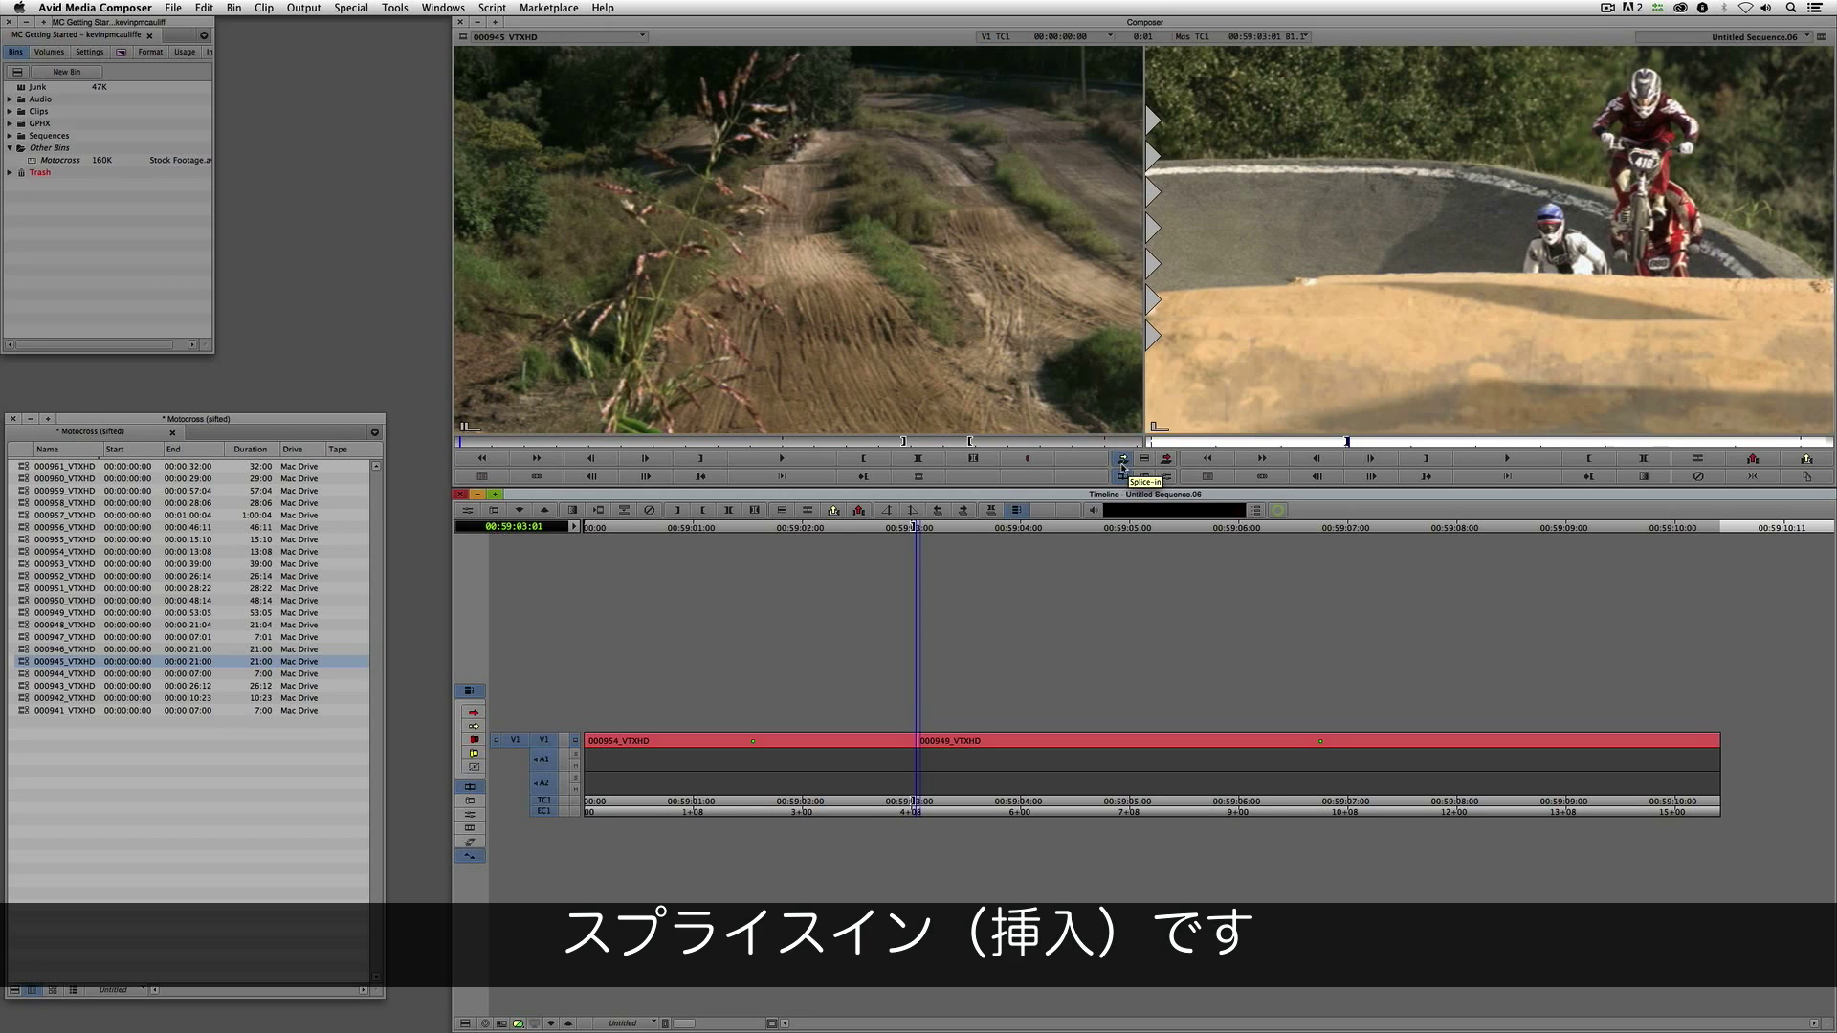
Step: Splice 000945_VTXHD between the two shots and add a new V2 video track
{"action": "left_click", "coordinate": [1059, 360]}
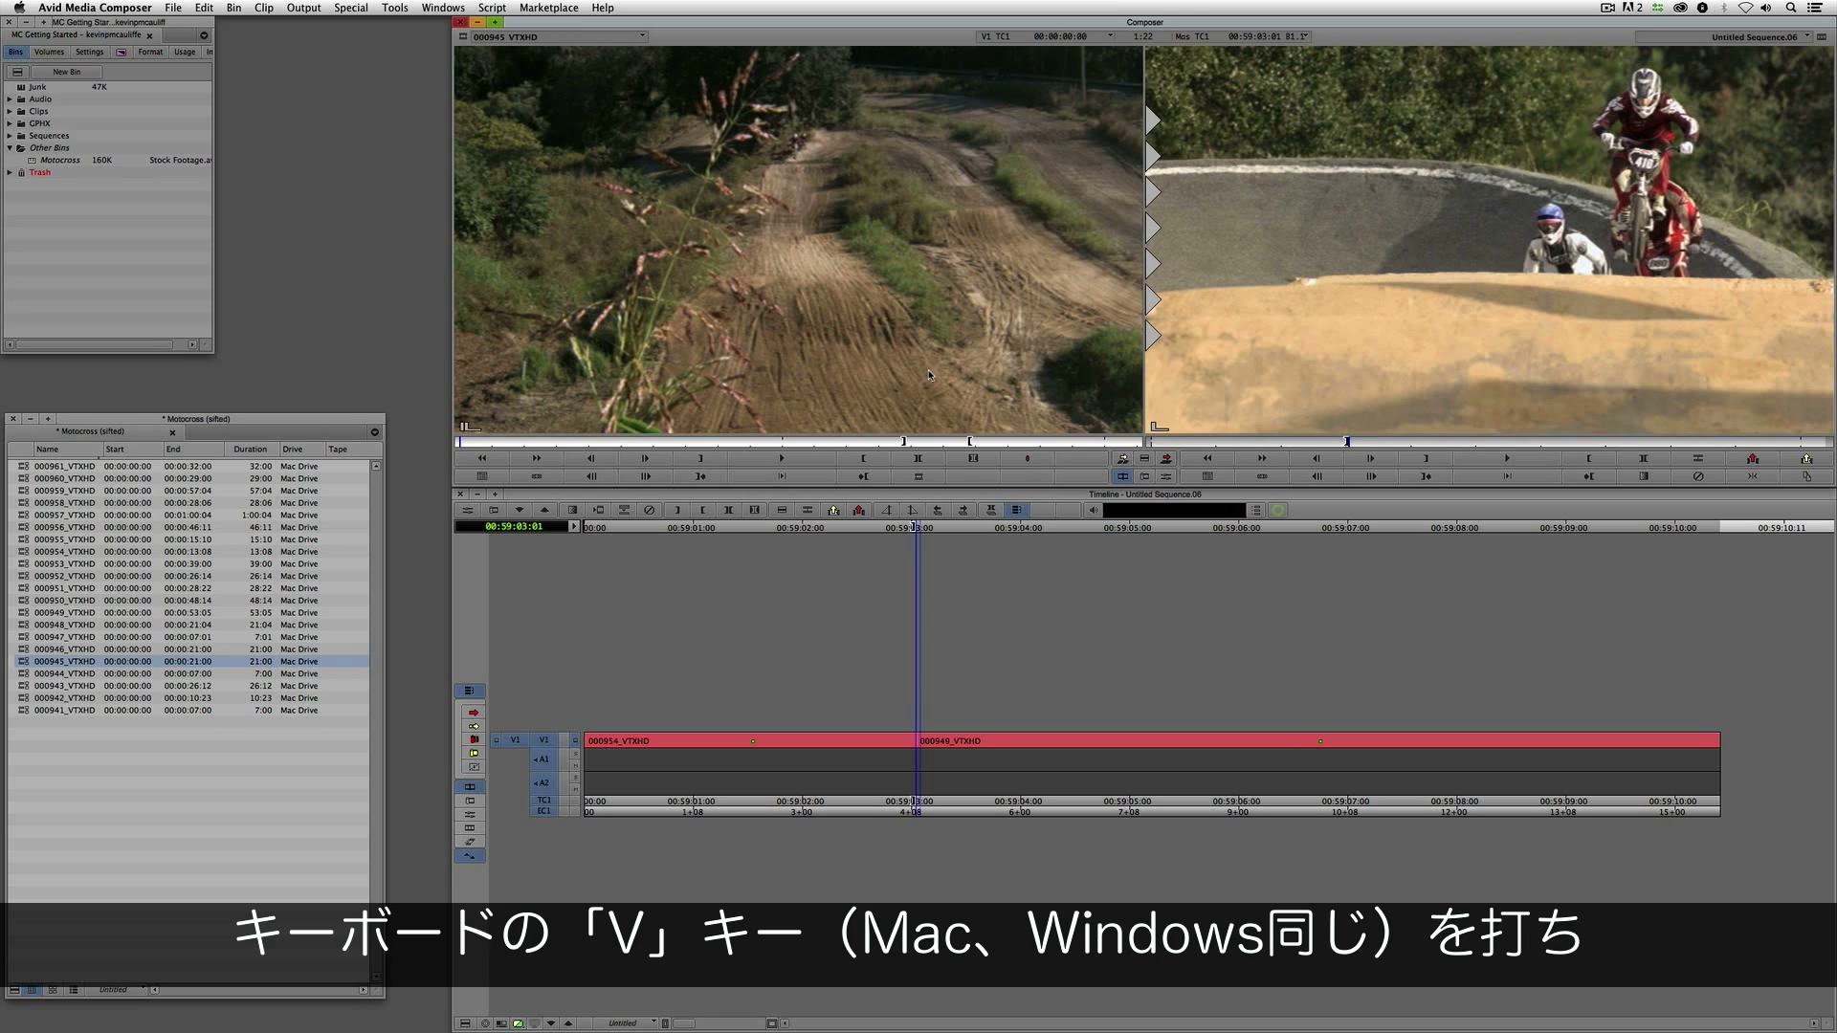
{"action": "key", "text": "v"}
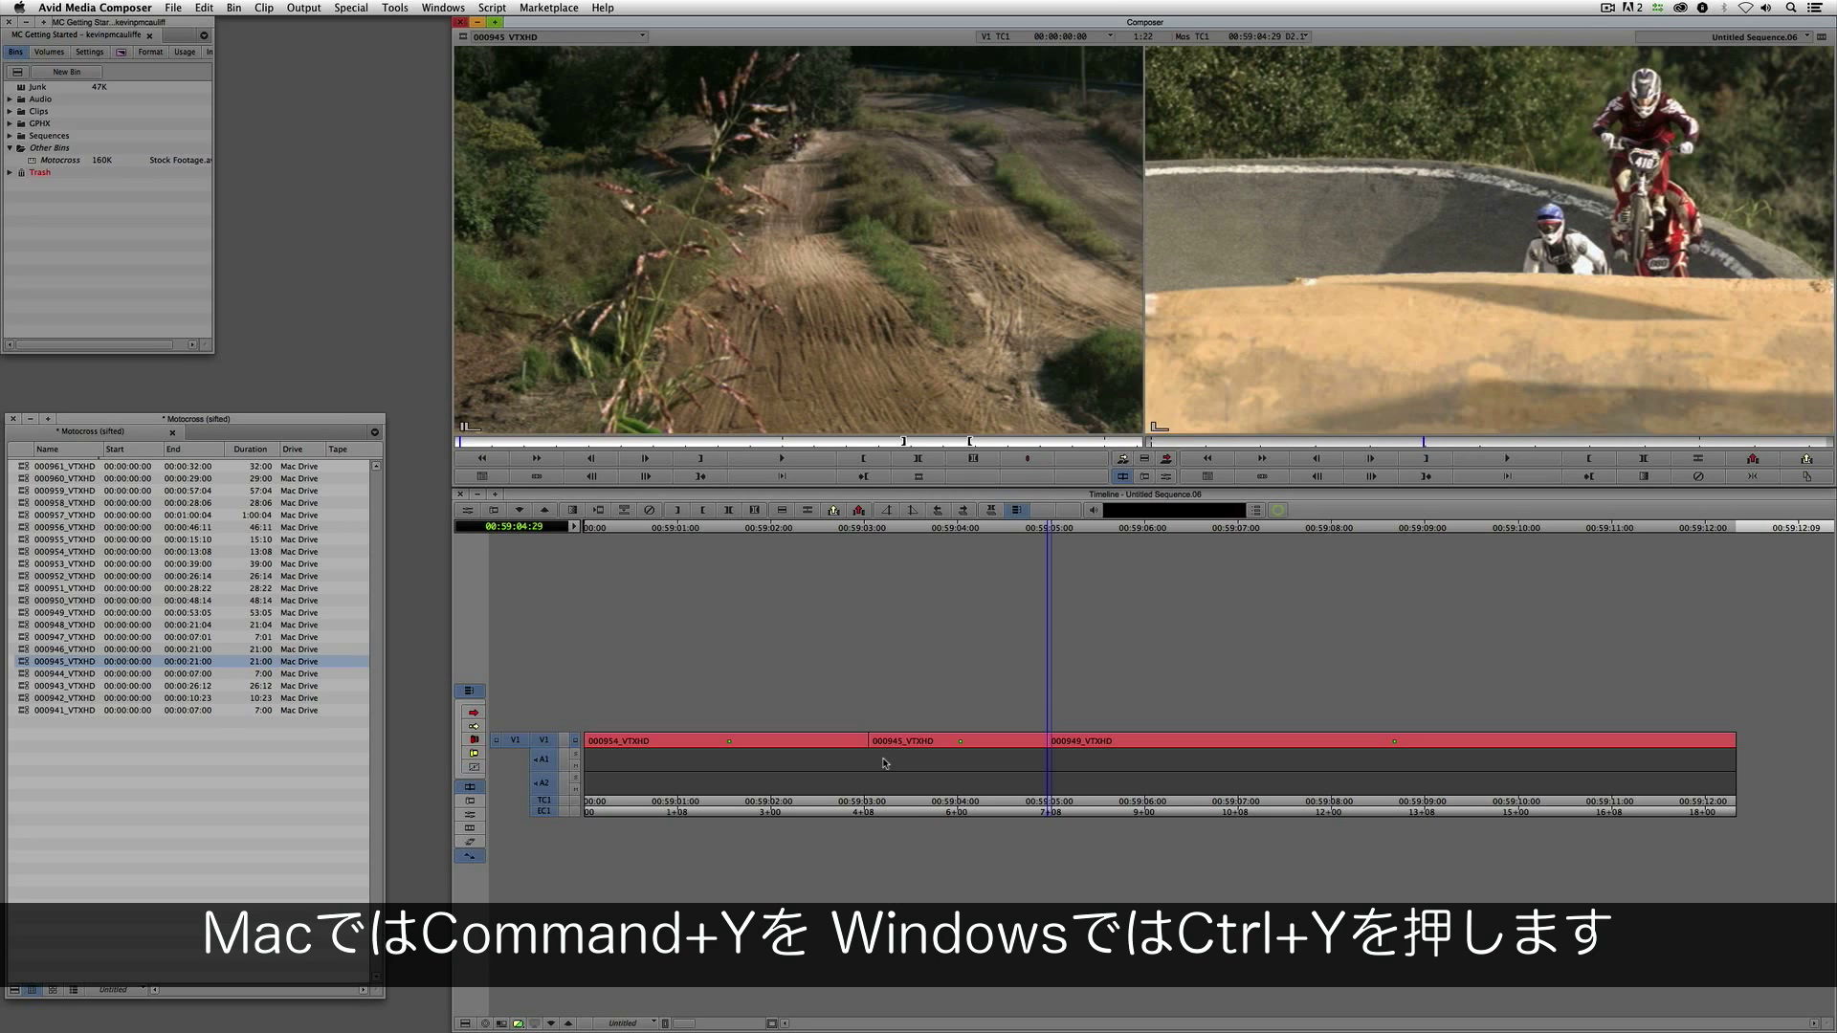
{"action": "key", "text": "super+y"}
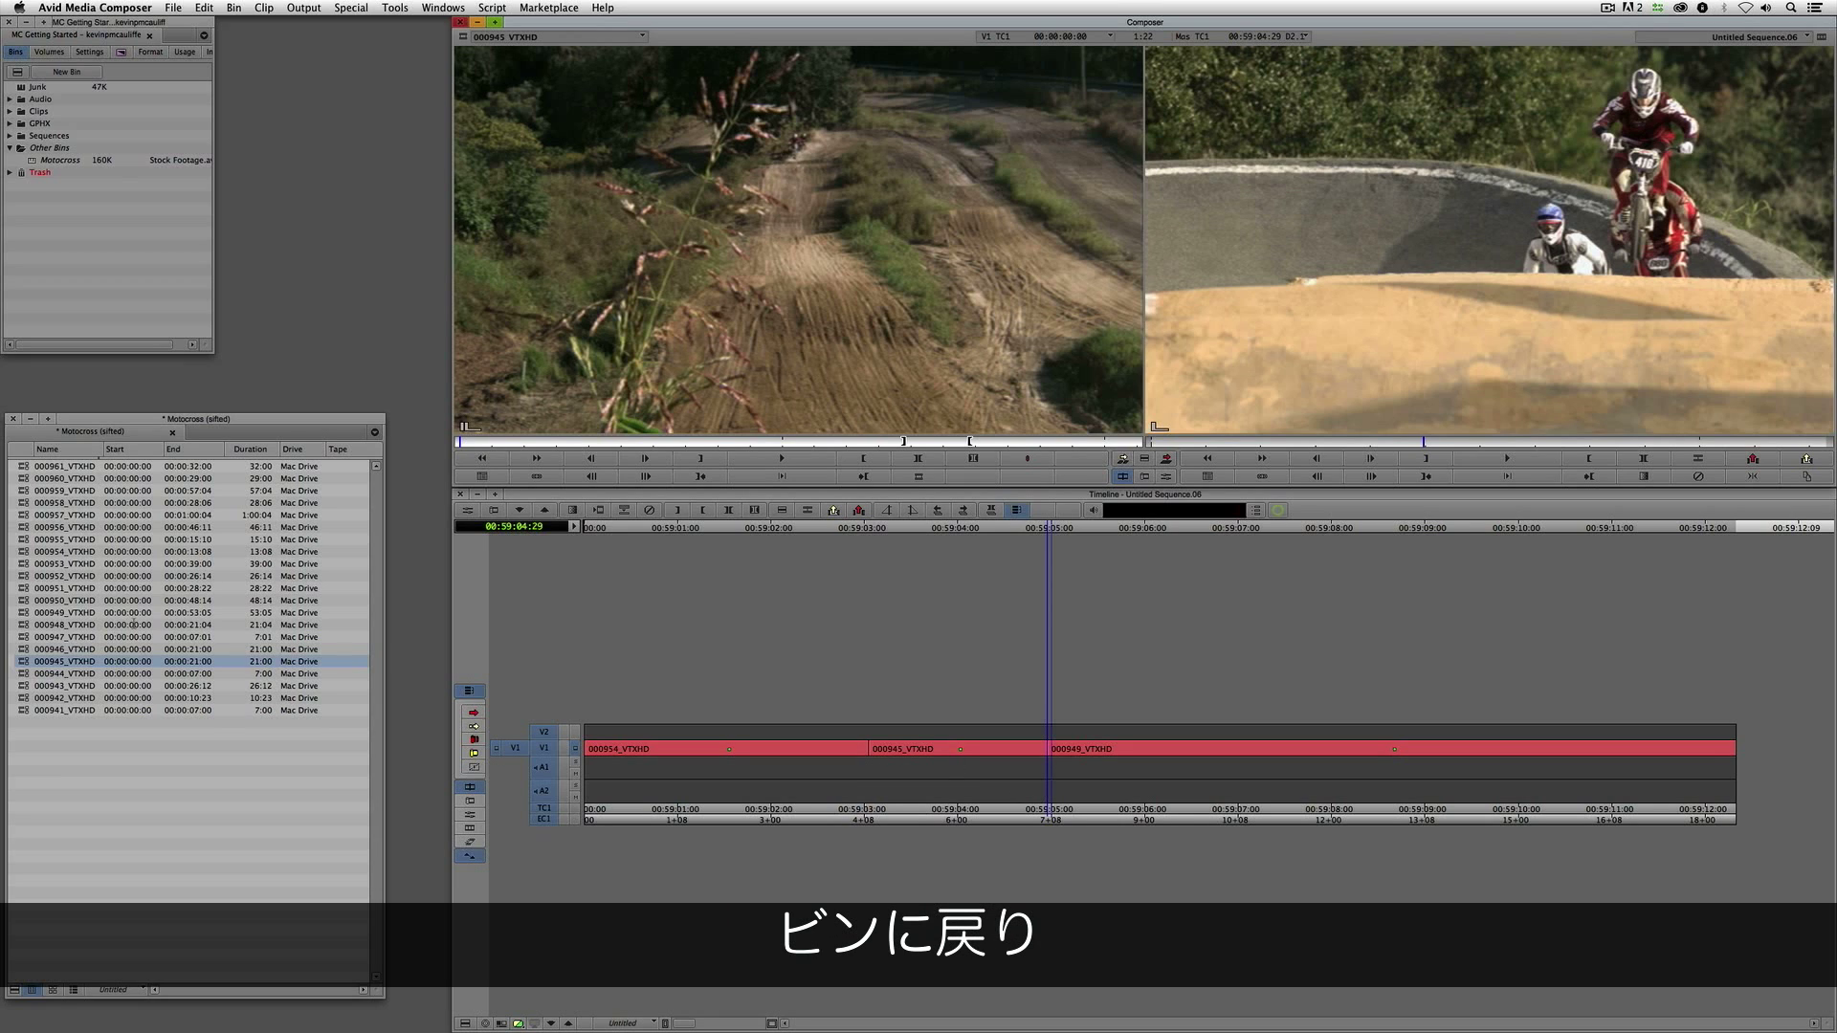
Step: Reload 000954_VTXHD, deselect A1 and A2, and patch the source video to V2
{"action": "double_click", "coordinate": [25, 553]}
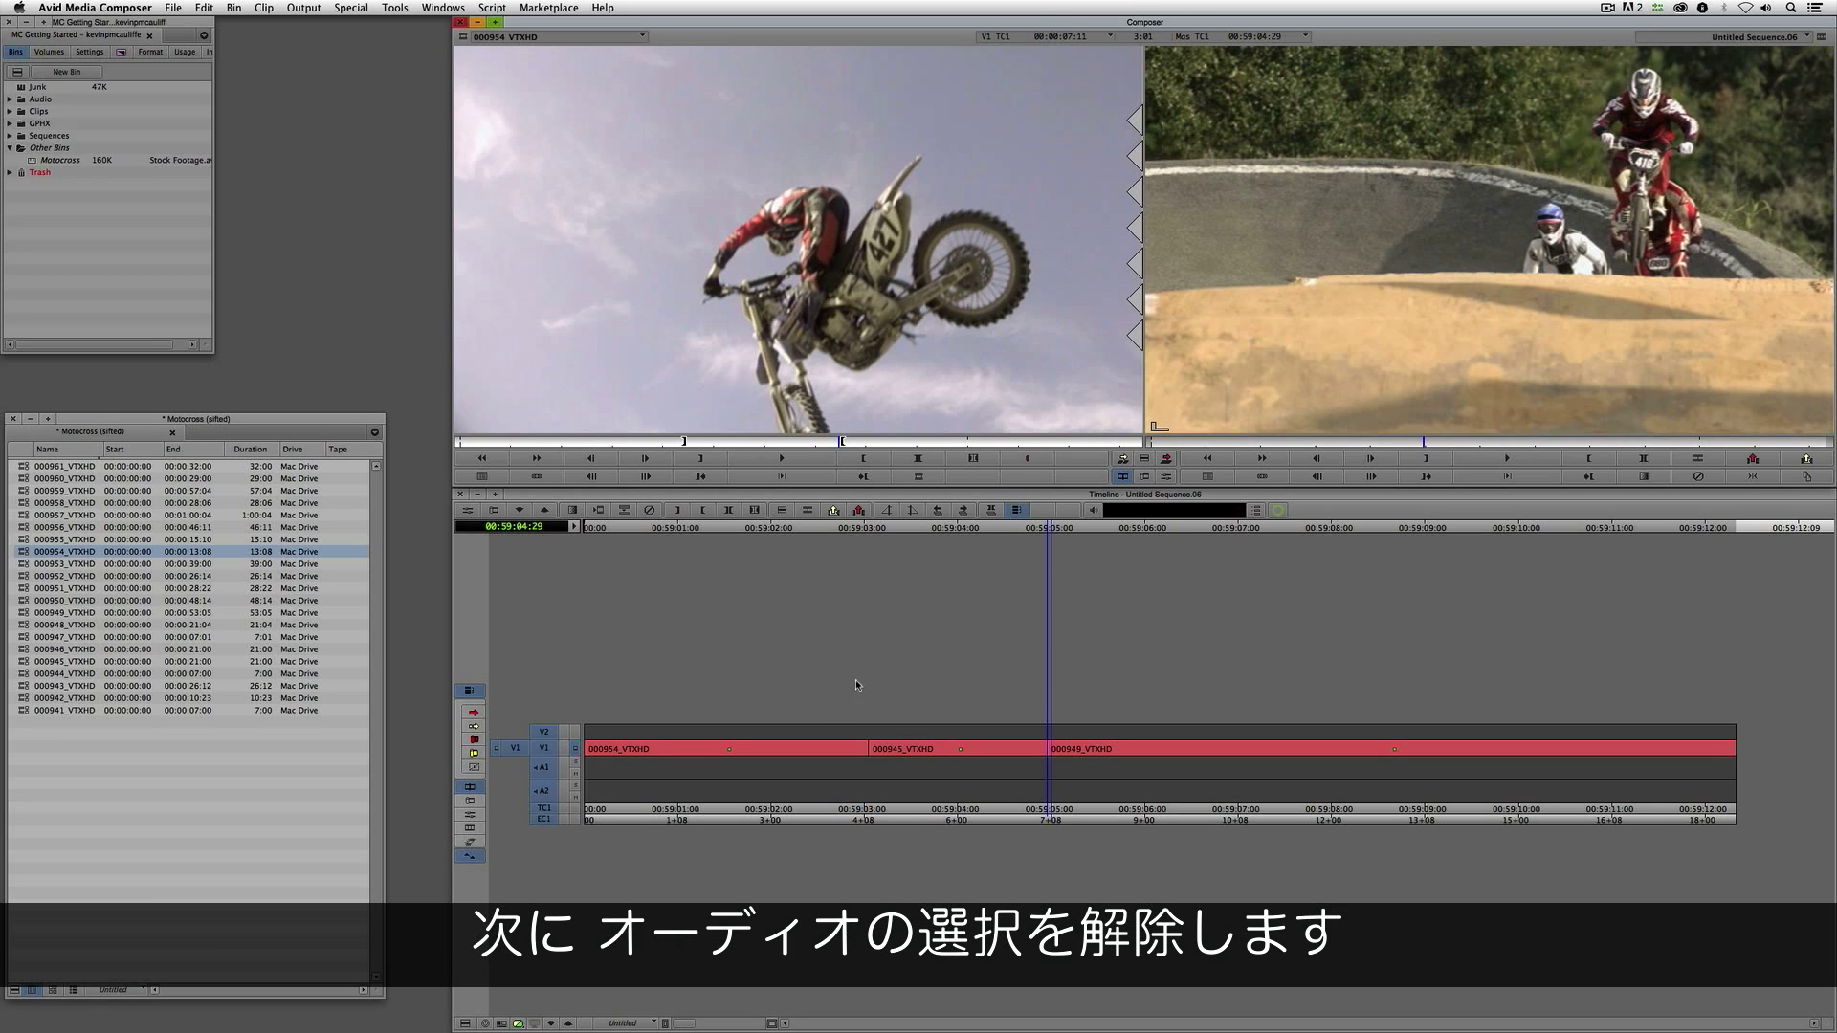
{"action": "left_click", "coordinate": [547, 790]}
{"action": "left_click", "coordinate": [544, 767]}
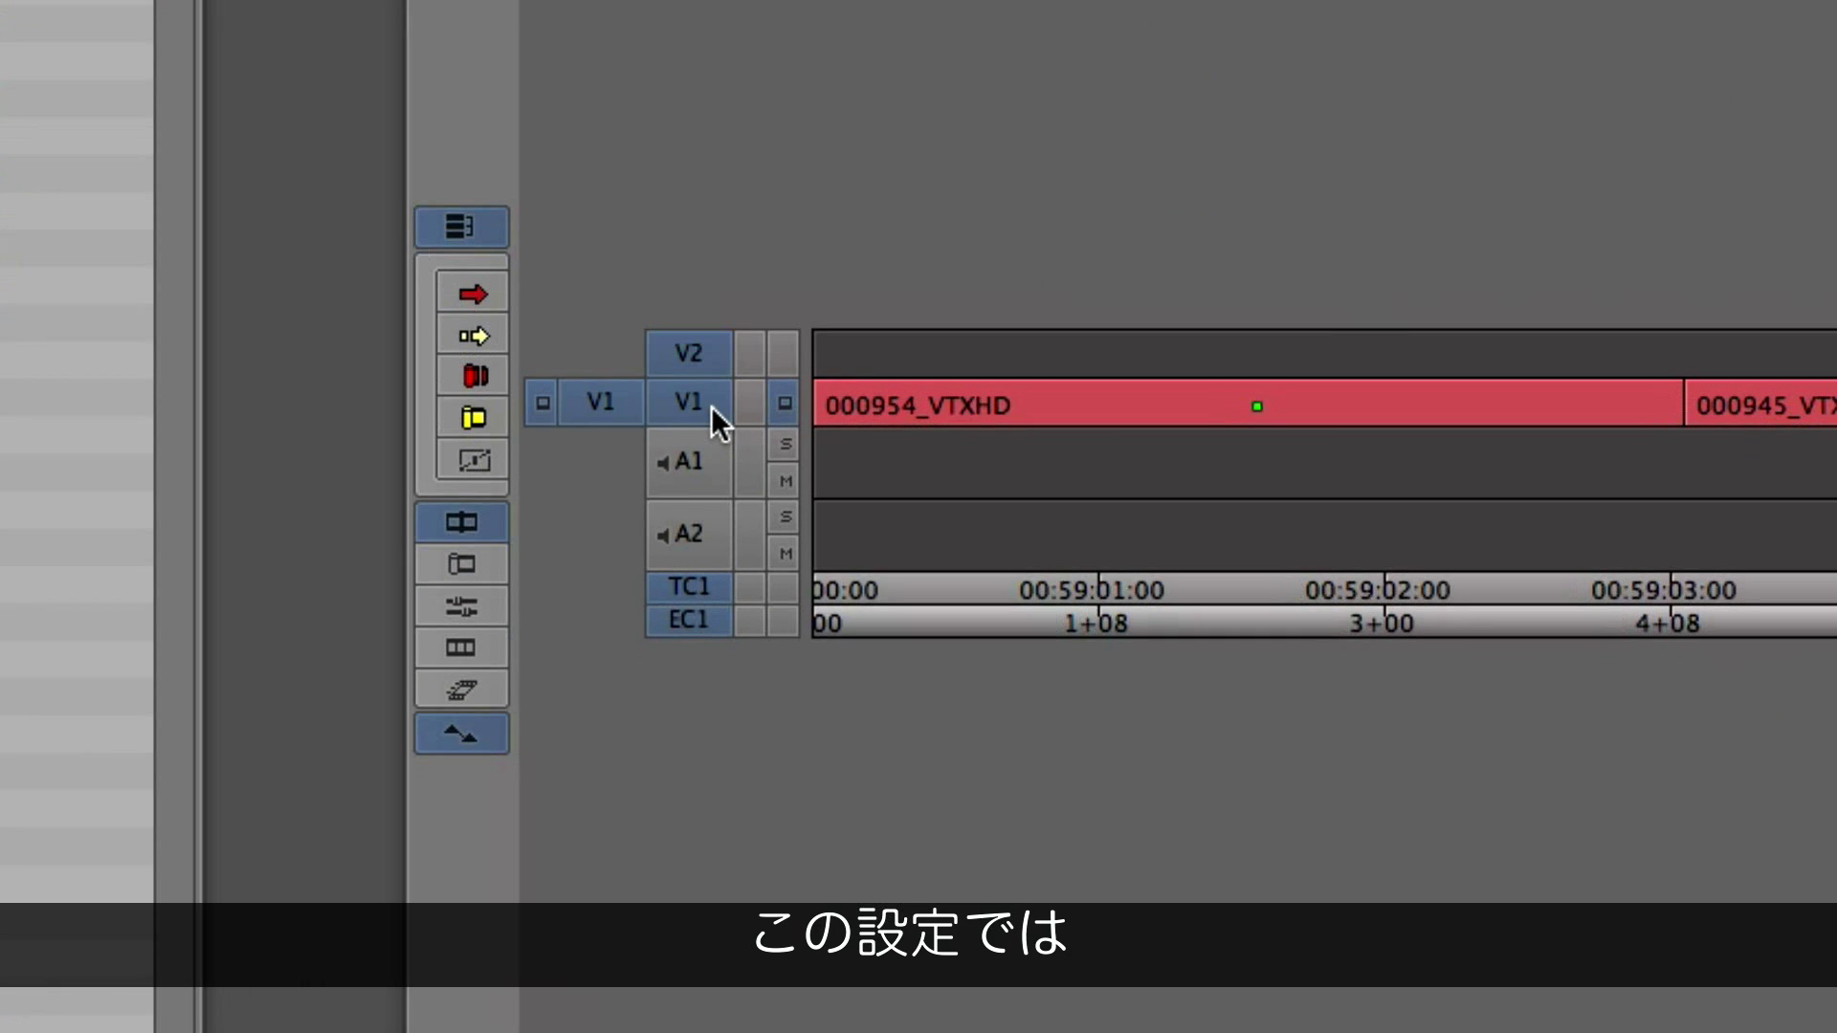
{"action": "left_click", "coordinate": [712, 401]}
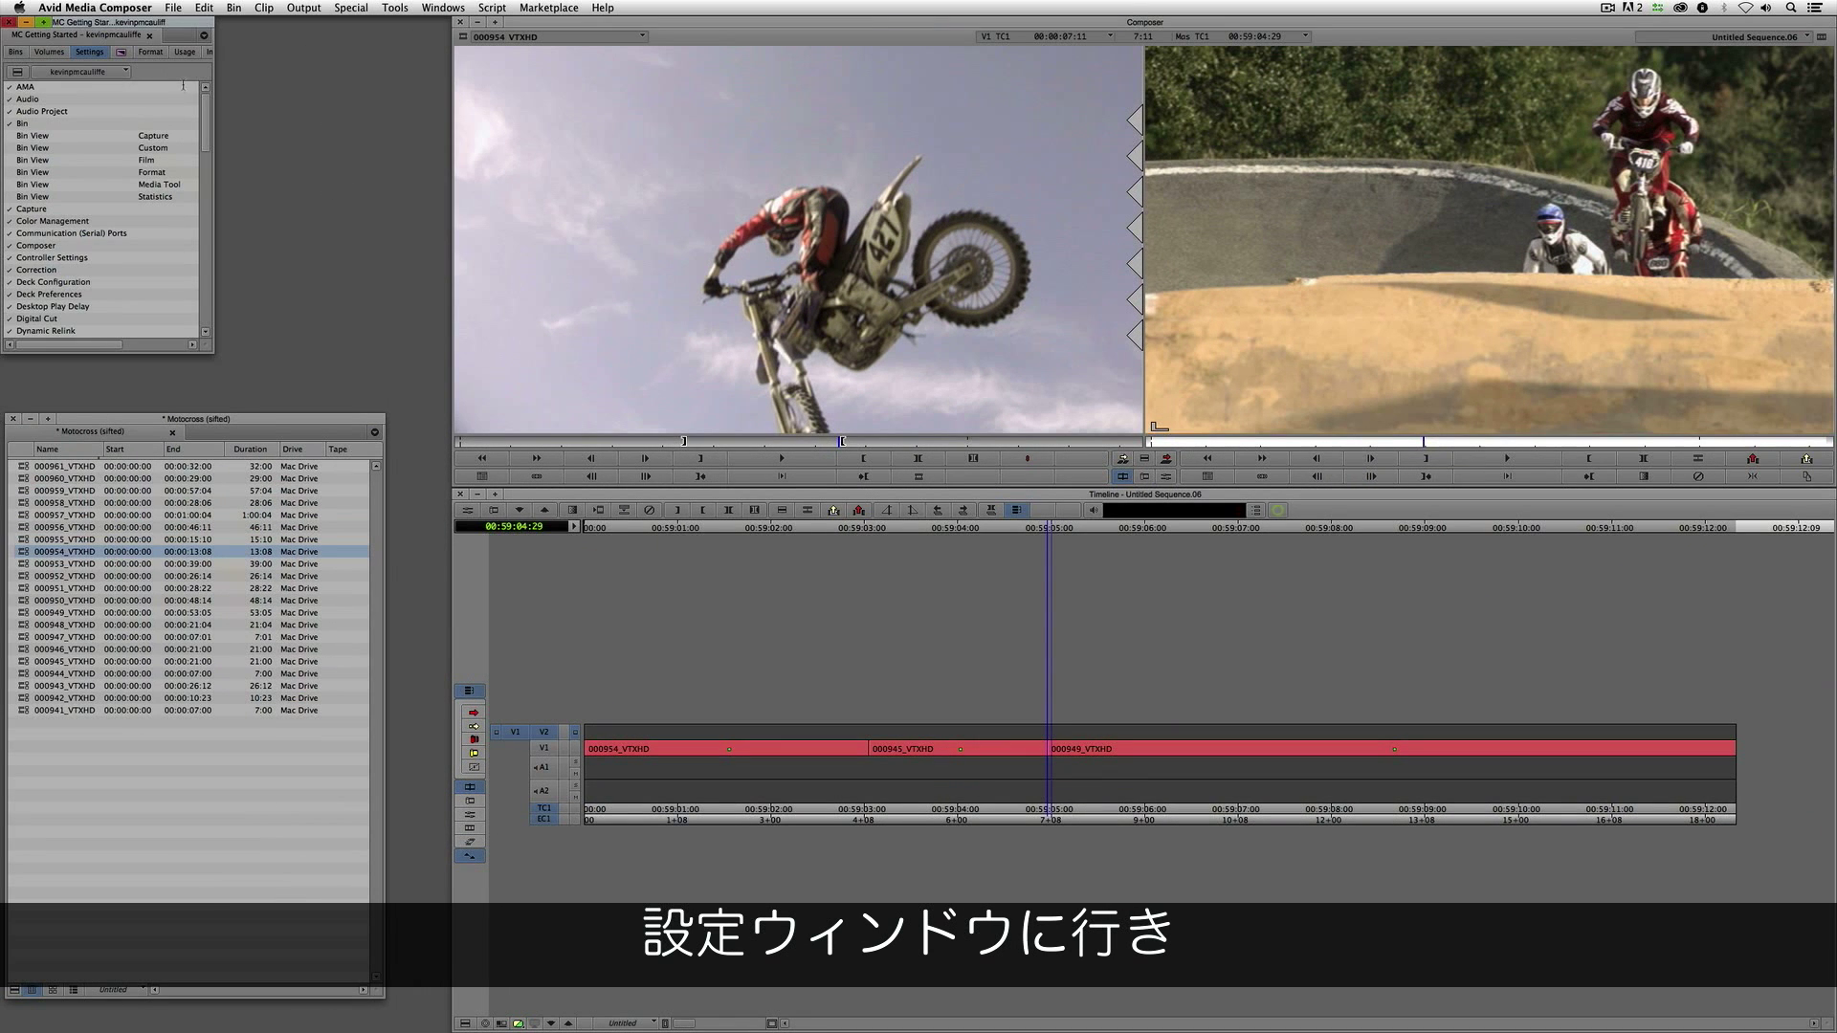
Step: Review the Timeline settings' Edit options, then mark the sequence in point at 00:59:04:03
{"action": "left_click_drag", "start_coordinate": [206, 111], "coordinate": [207, 199]}
{"action": "scroll", "coordinate": [70, 227], "scroll_direction": "down", "scroll_amount": 15}
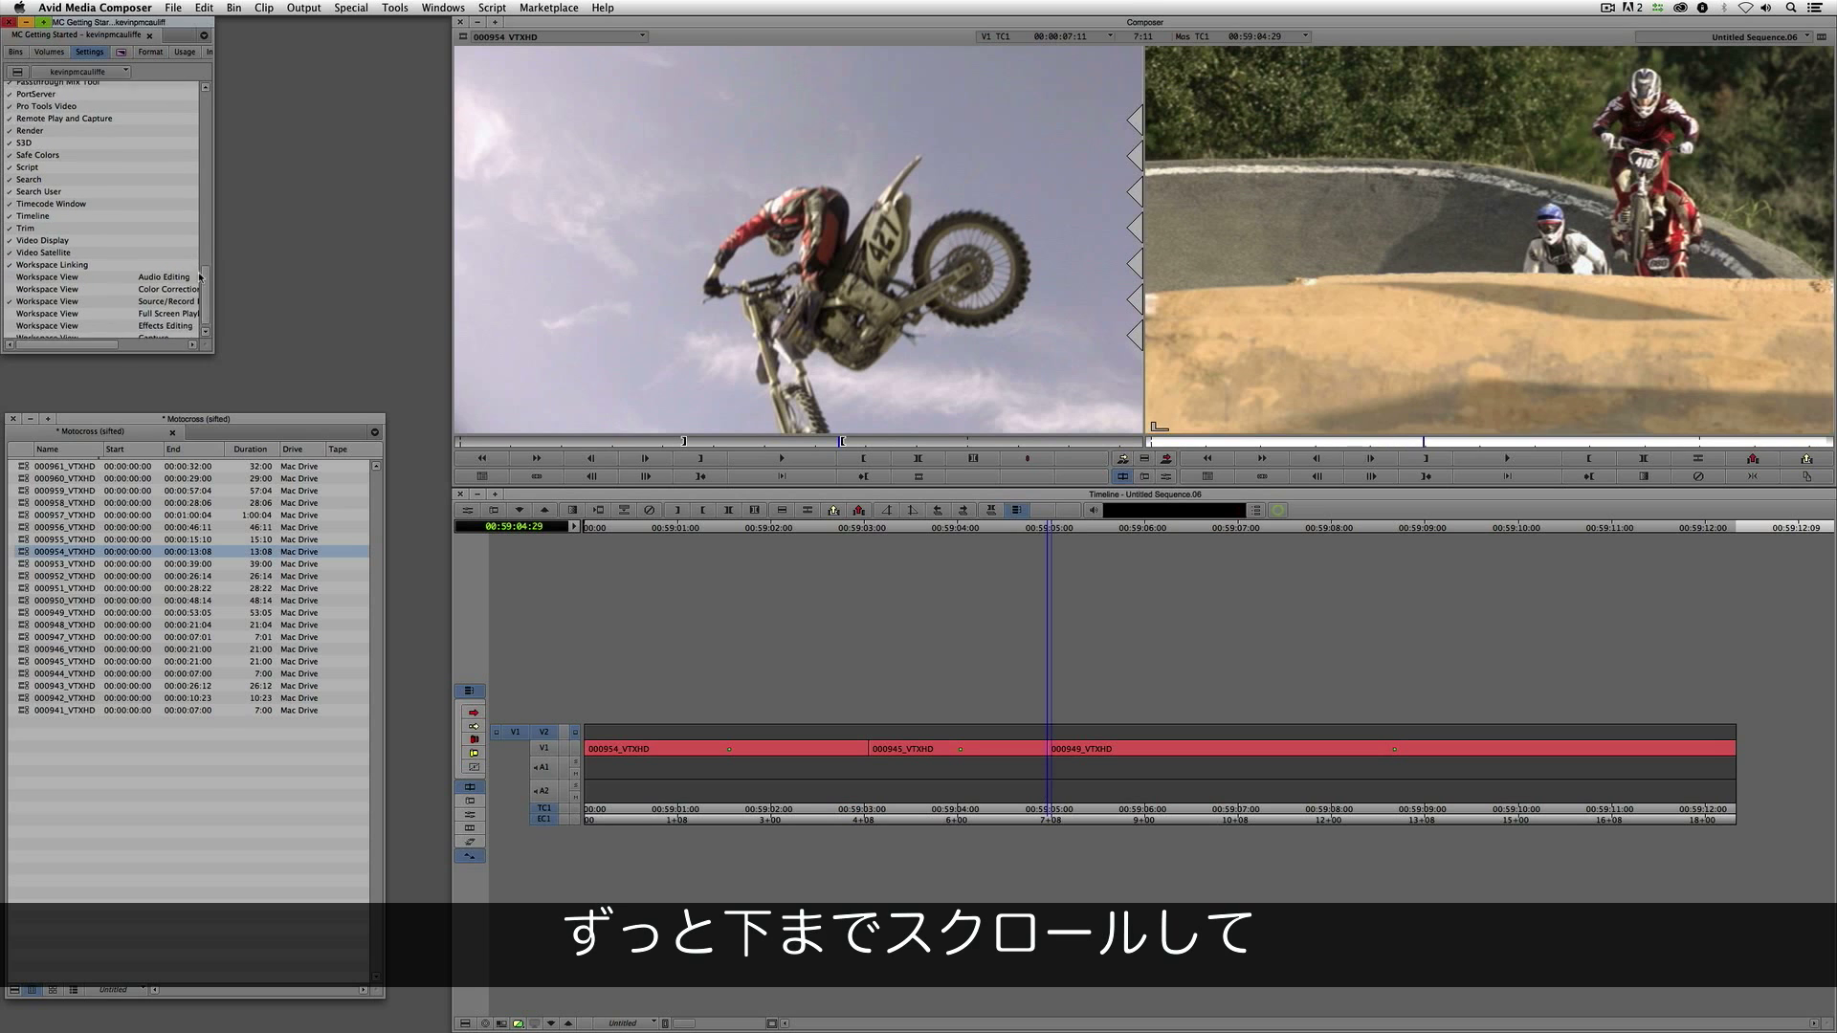
{"action": "double_click", "coordinate": [44, 211]}
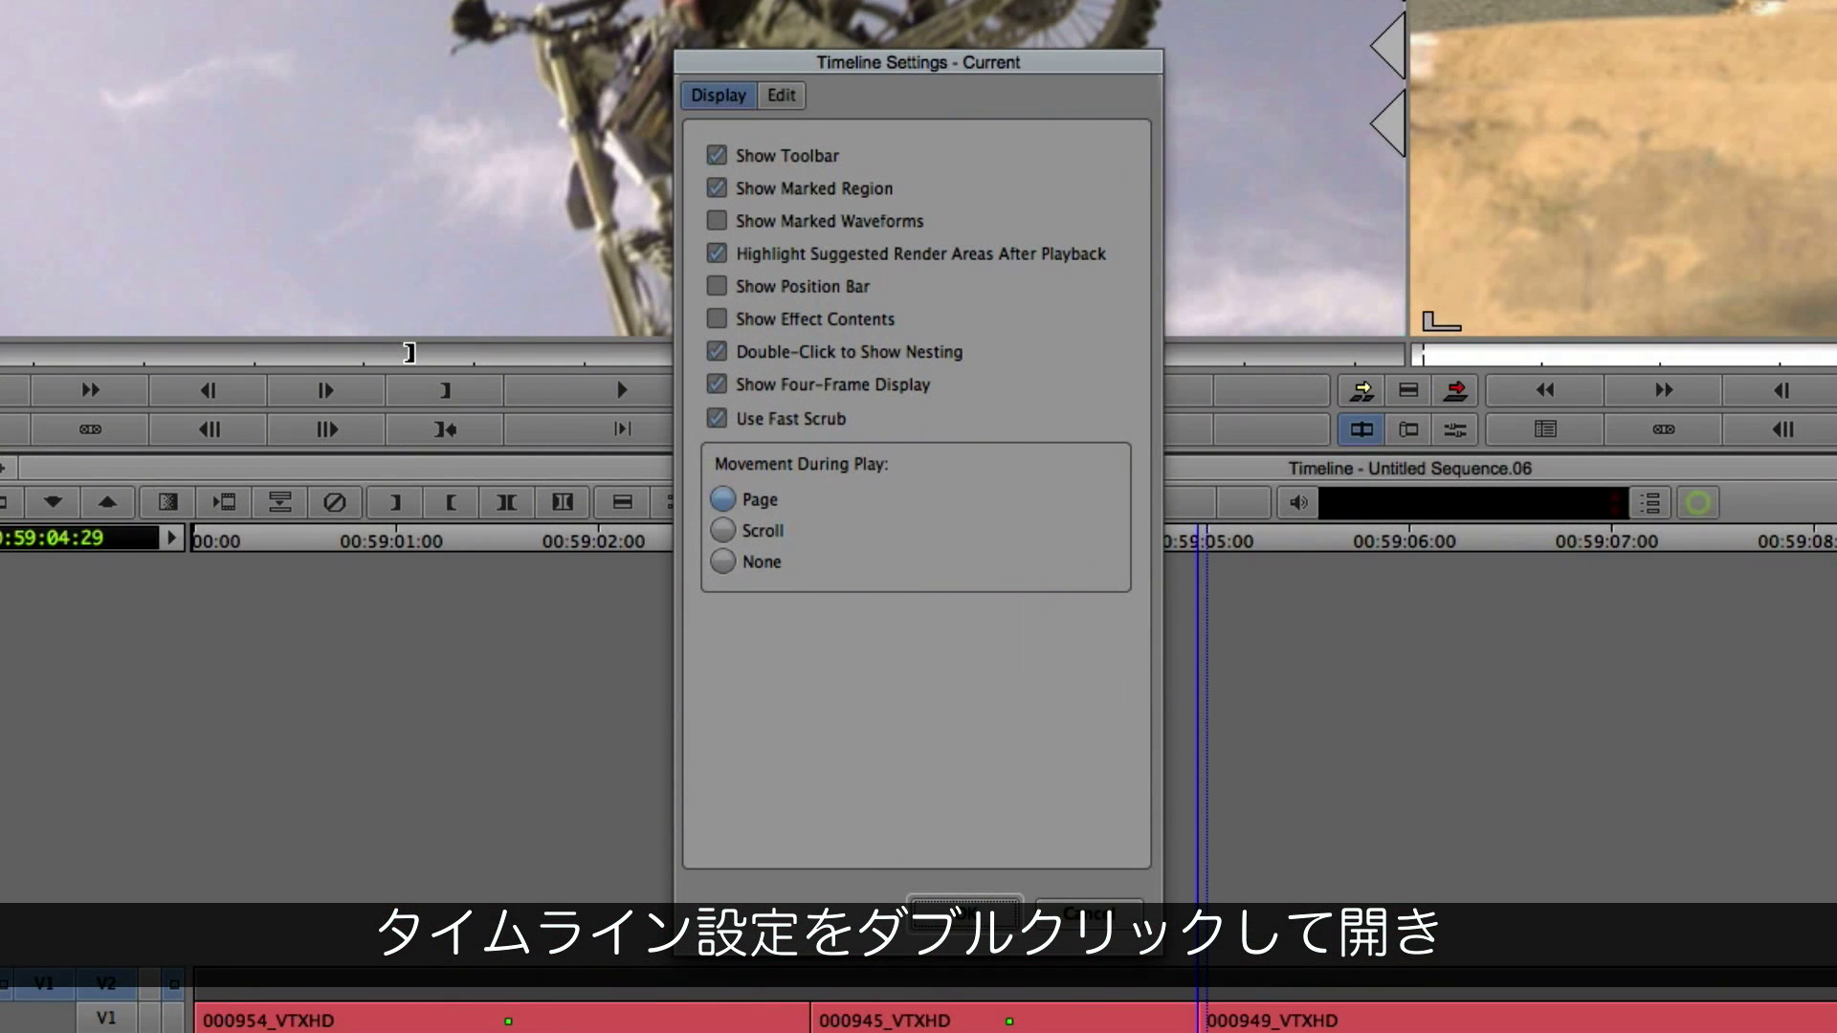
{"action": "left_click", "coordinate": [782, 95]}
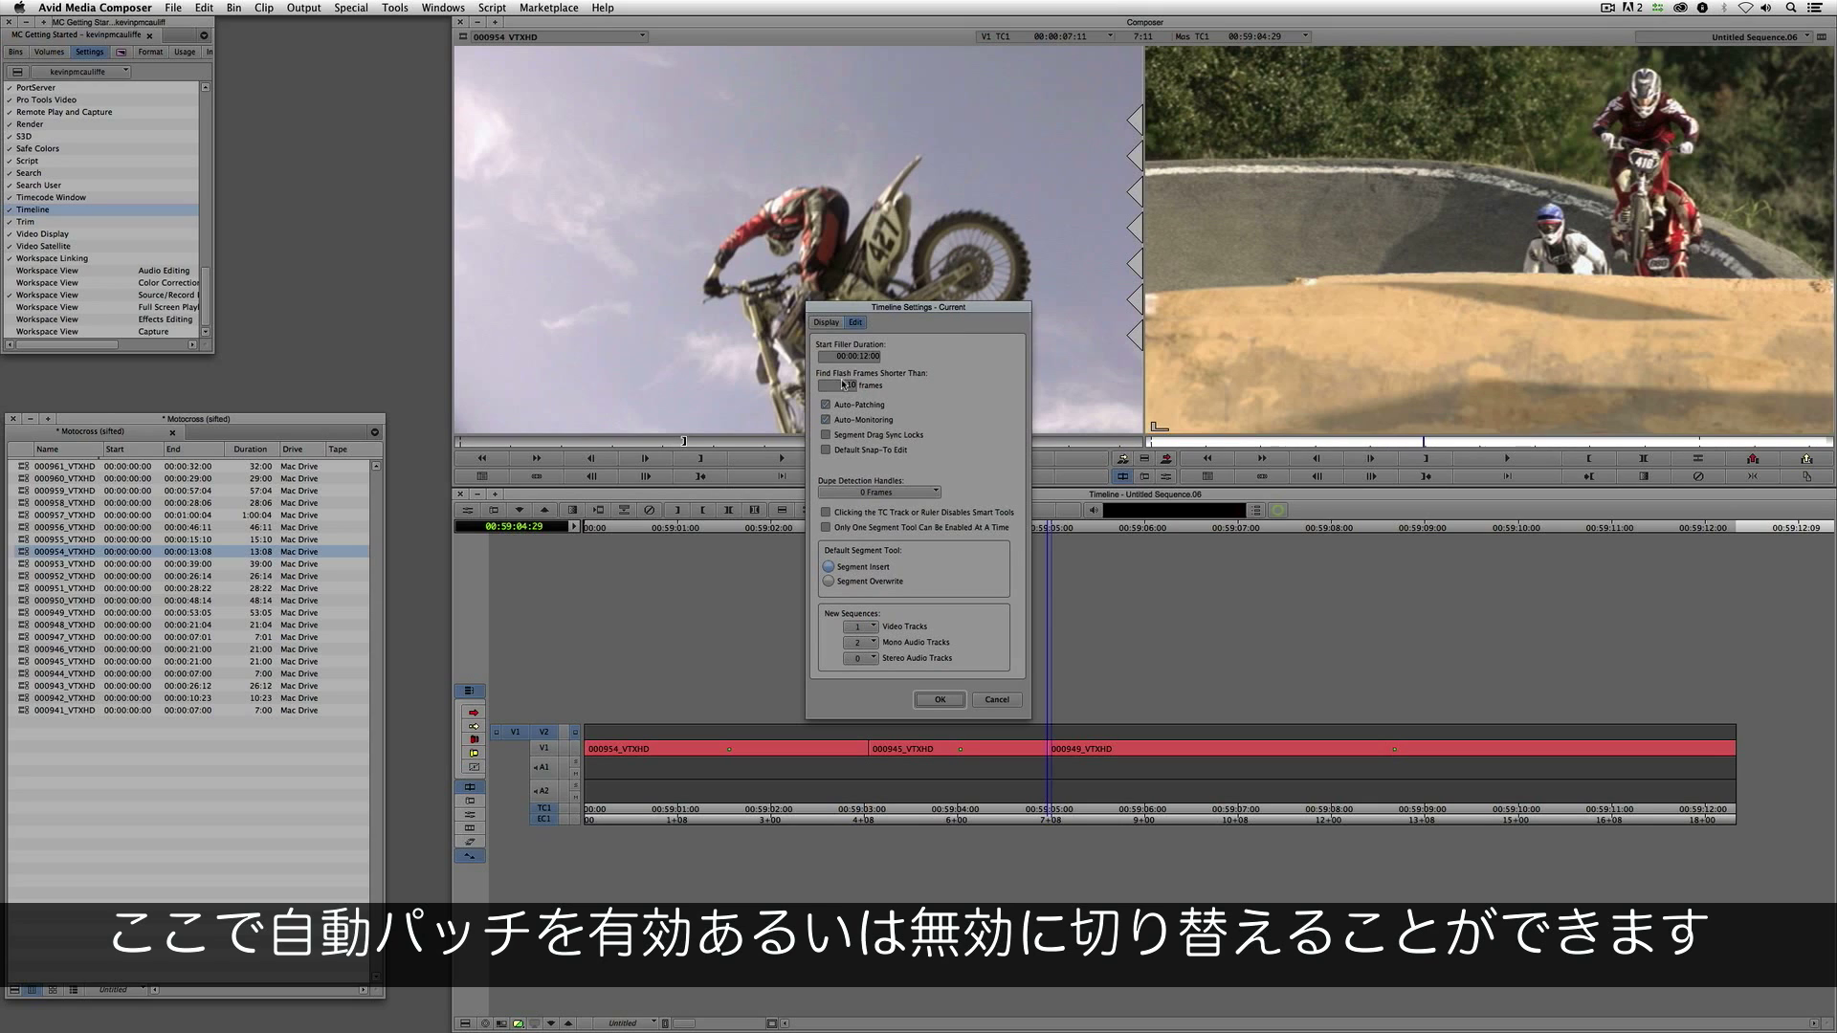
{"action": "left_click", "coordinate": [937, 696]}
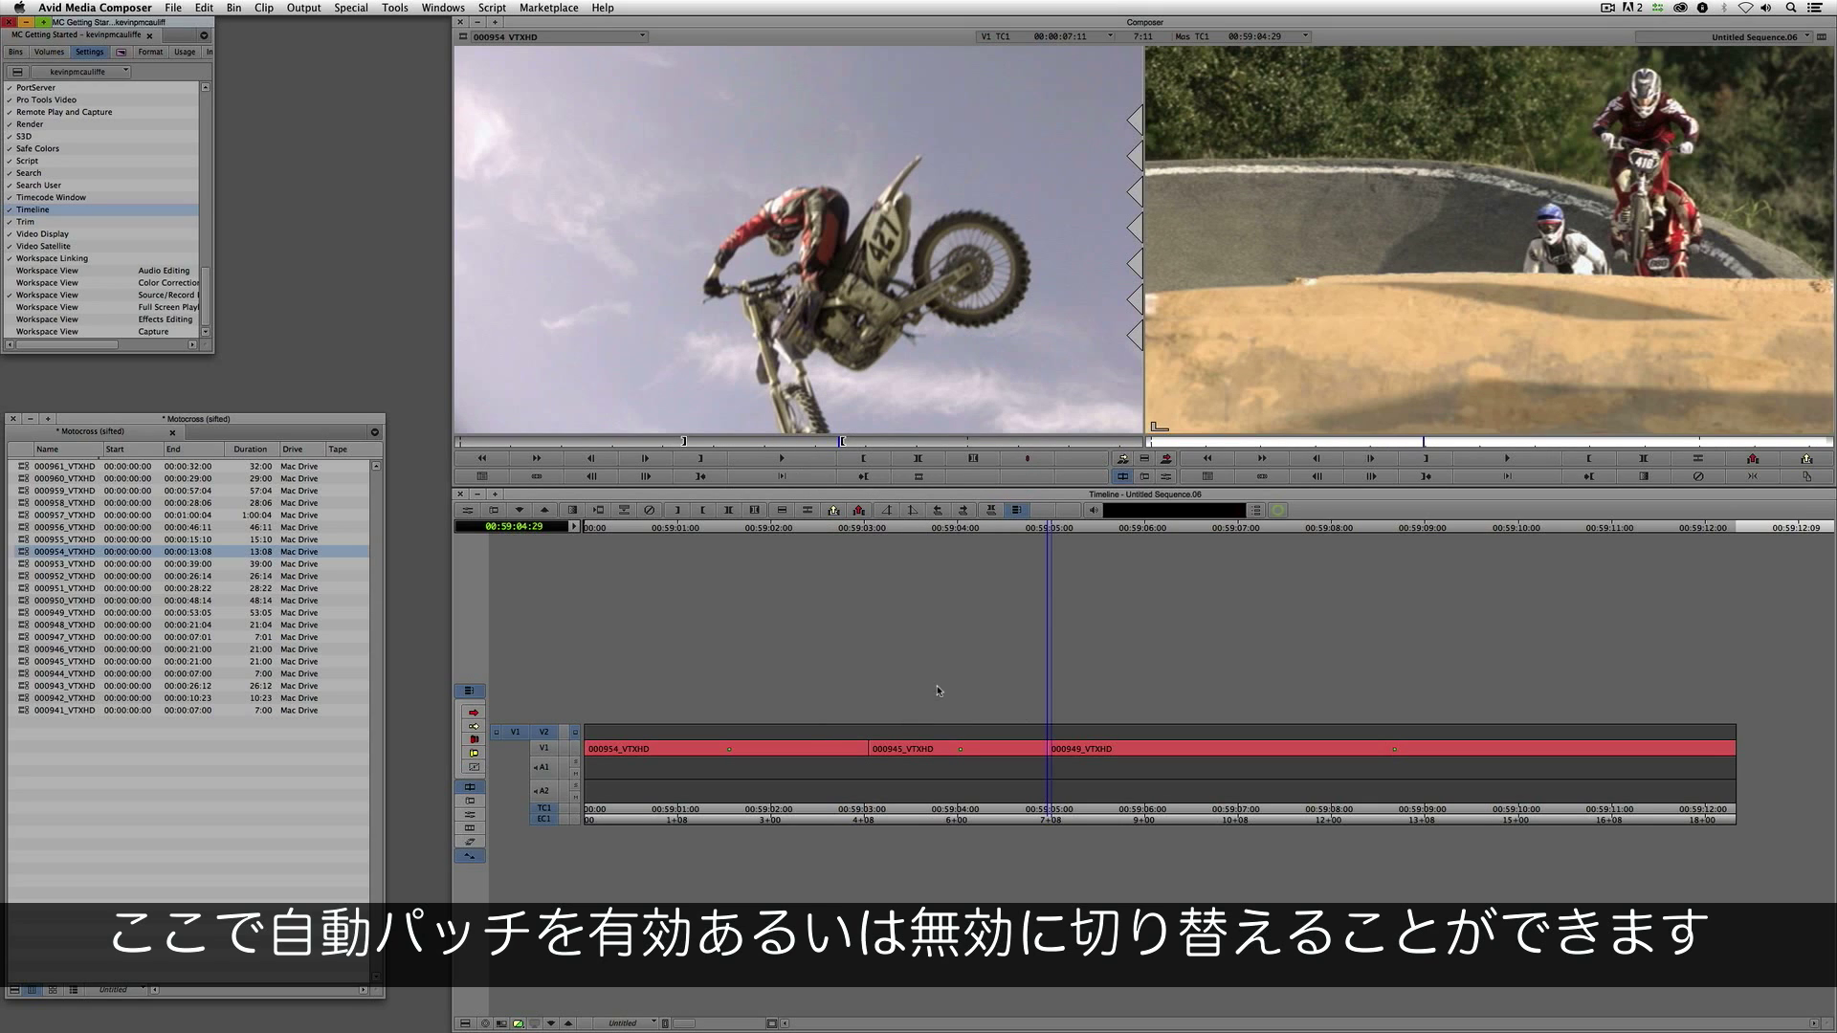
{"action": "left_click", "coordinate": [966, 759]}
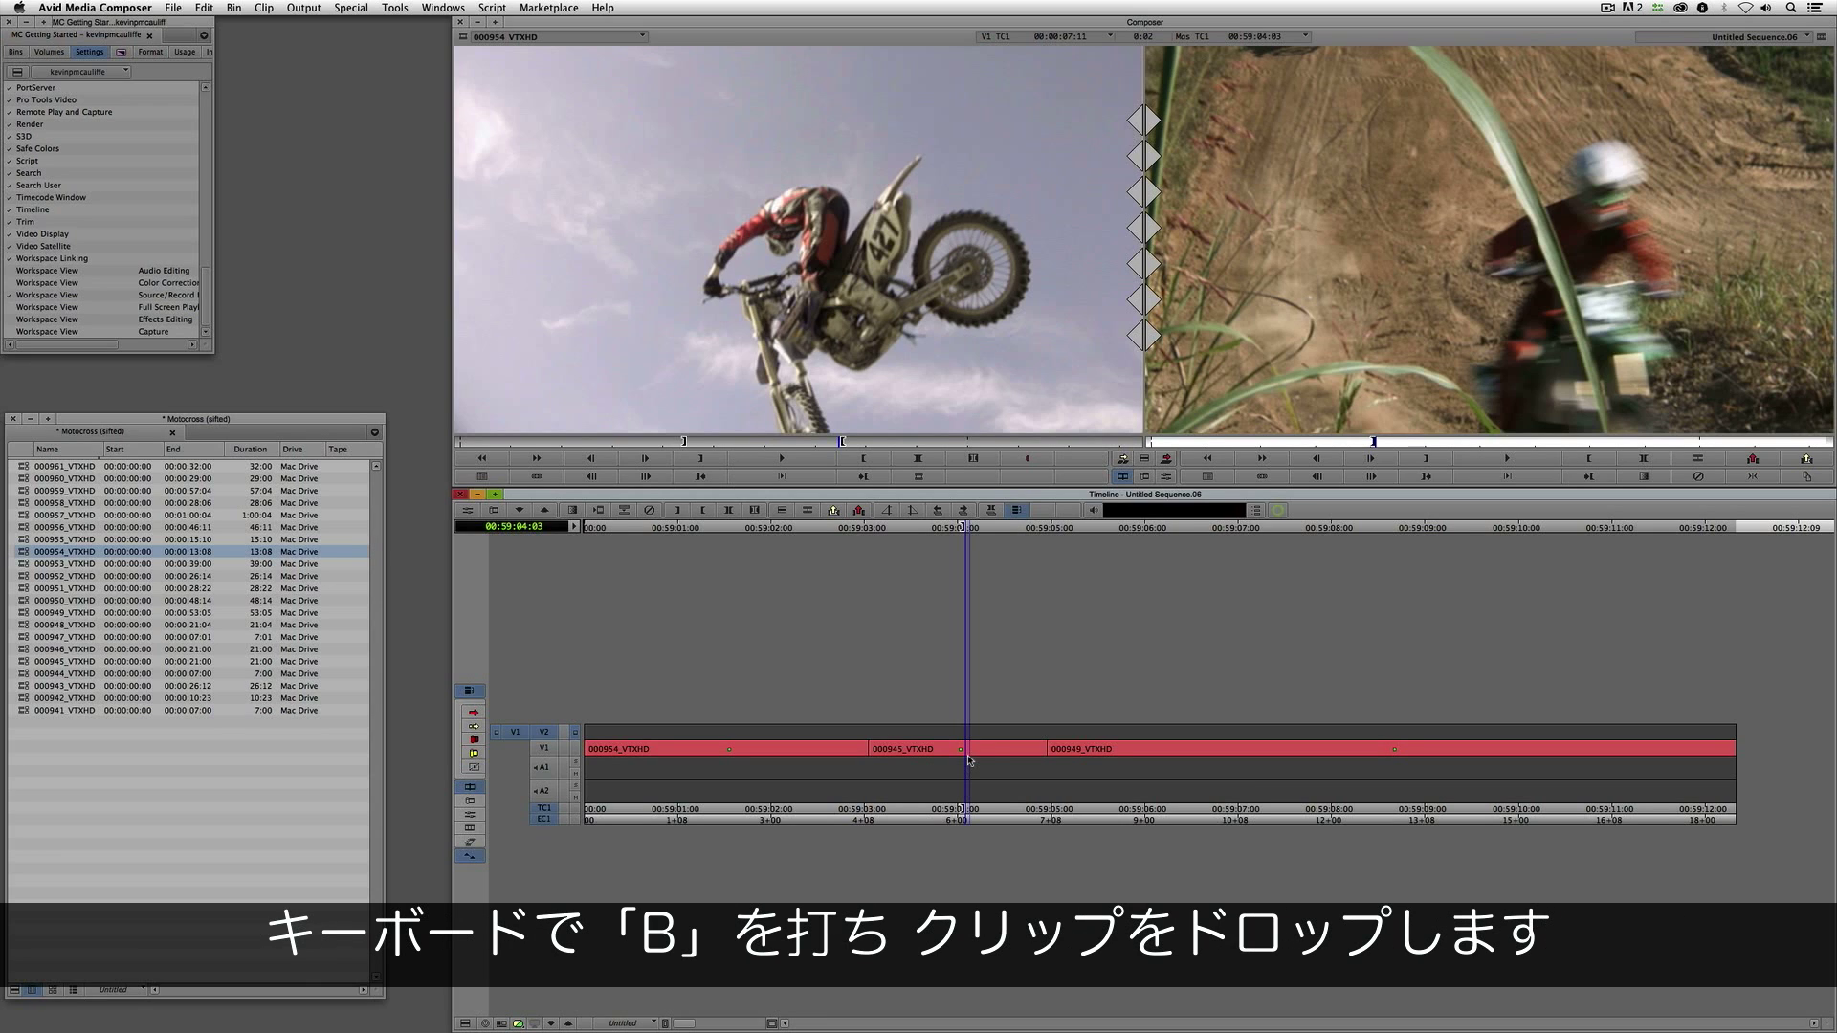
Step: Overwrite 000954_VTXHD onto V2 at 00:59:04:03 and play back from 00:59:02:20
{"action": "key", "text": "b"}
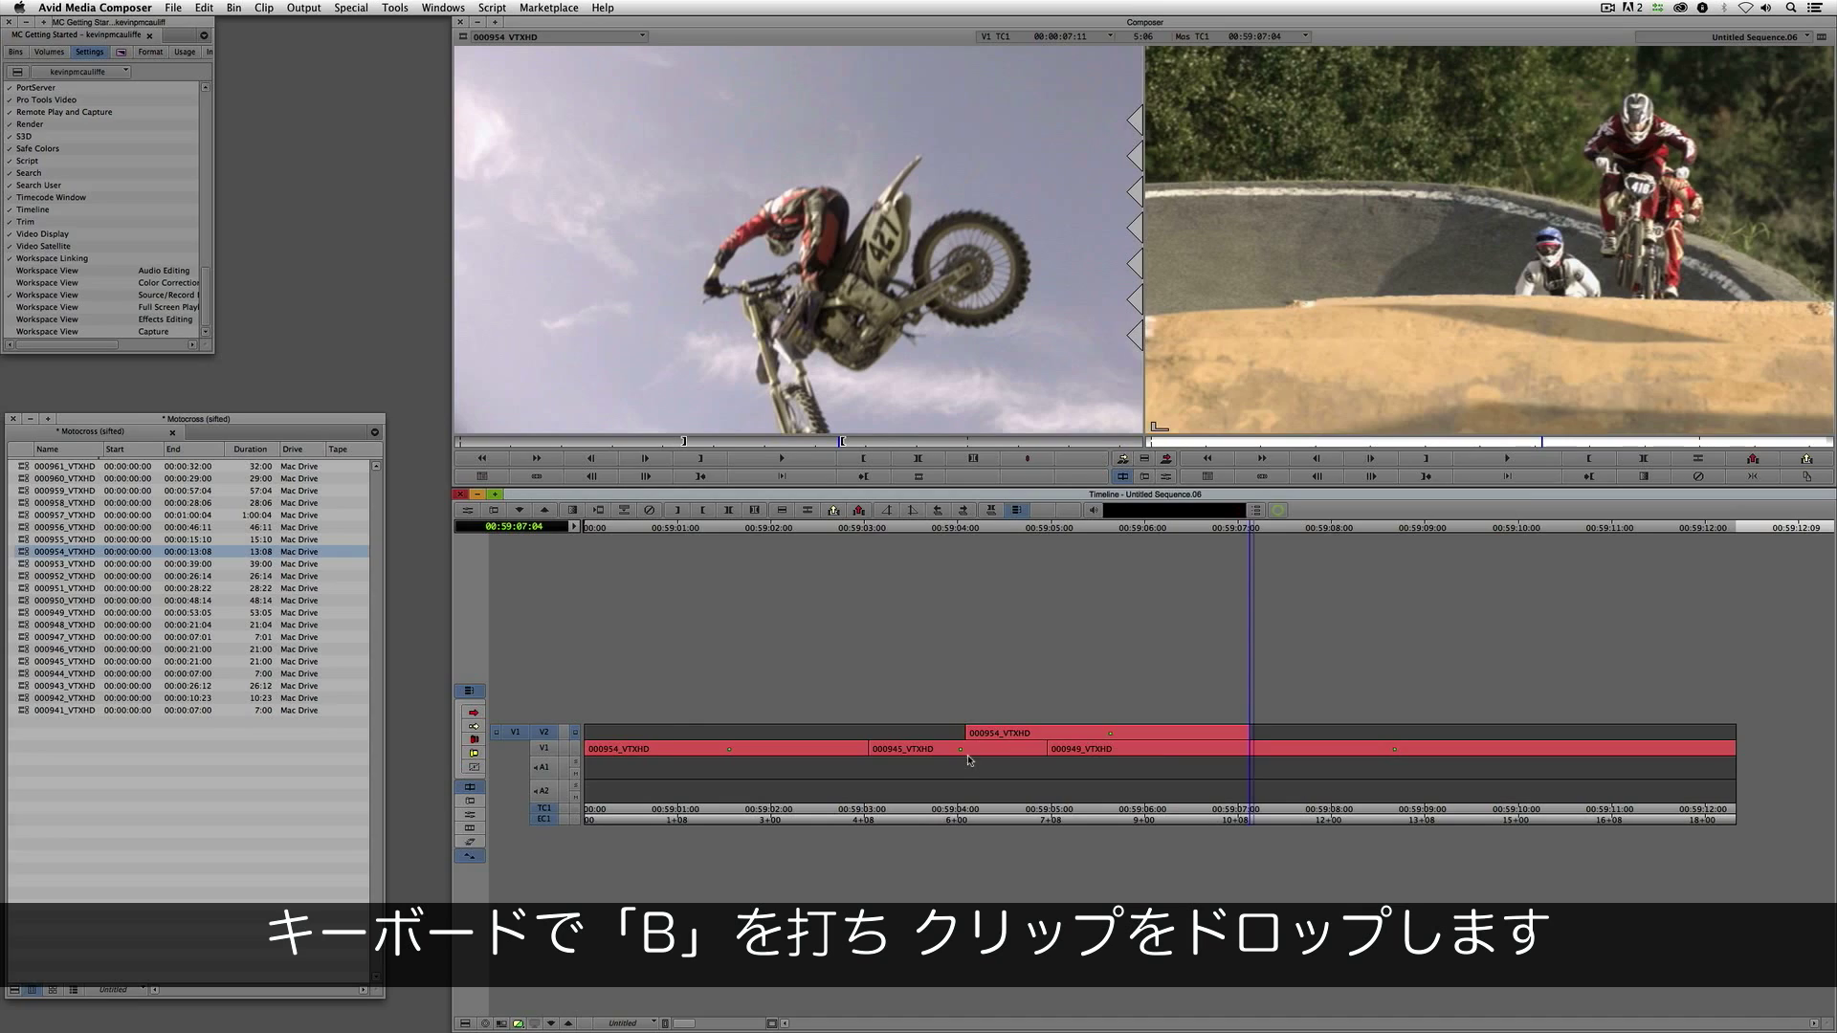
{"action": "left_click", "coordinate": [946, 749]}
{"action": "left_click_drag", "start_coordinate": [1590, 599], "coordinate": [1205, 558]}
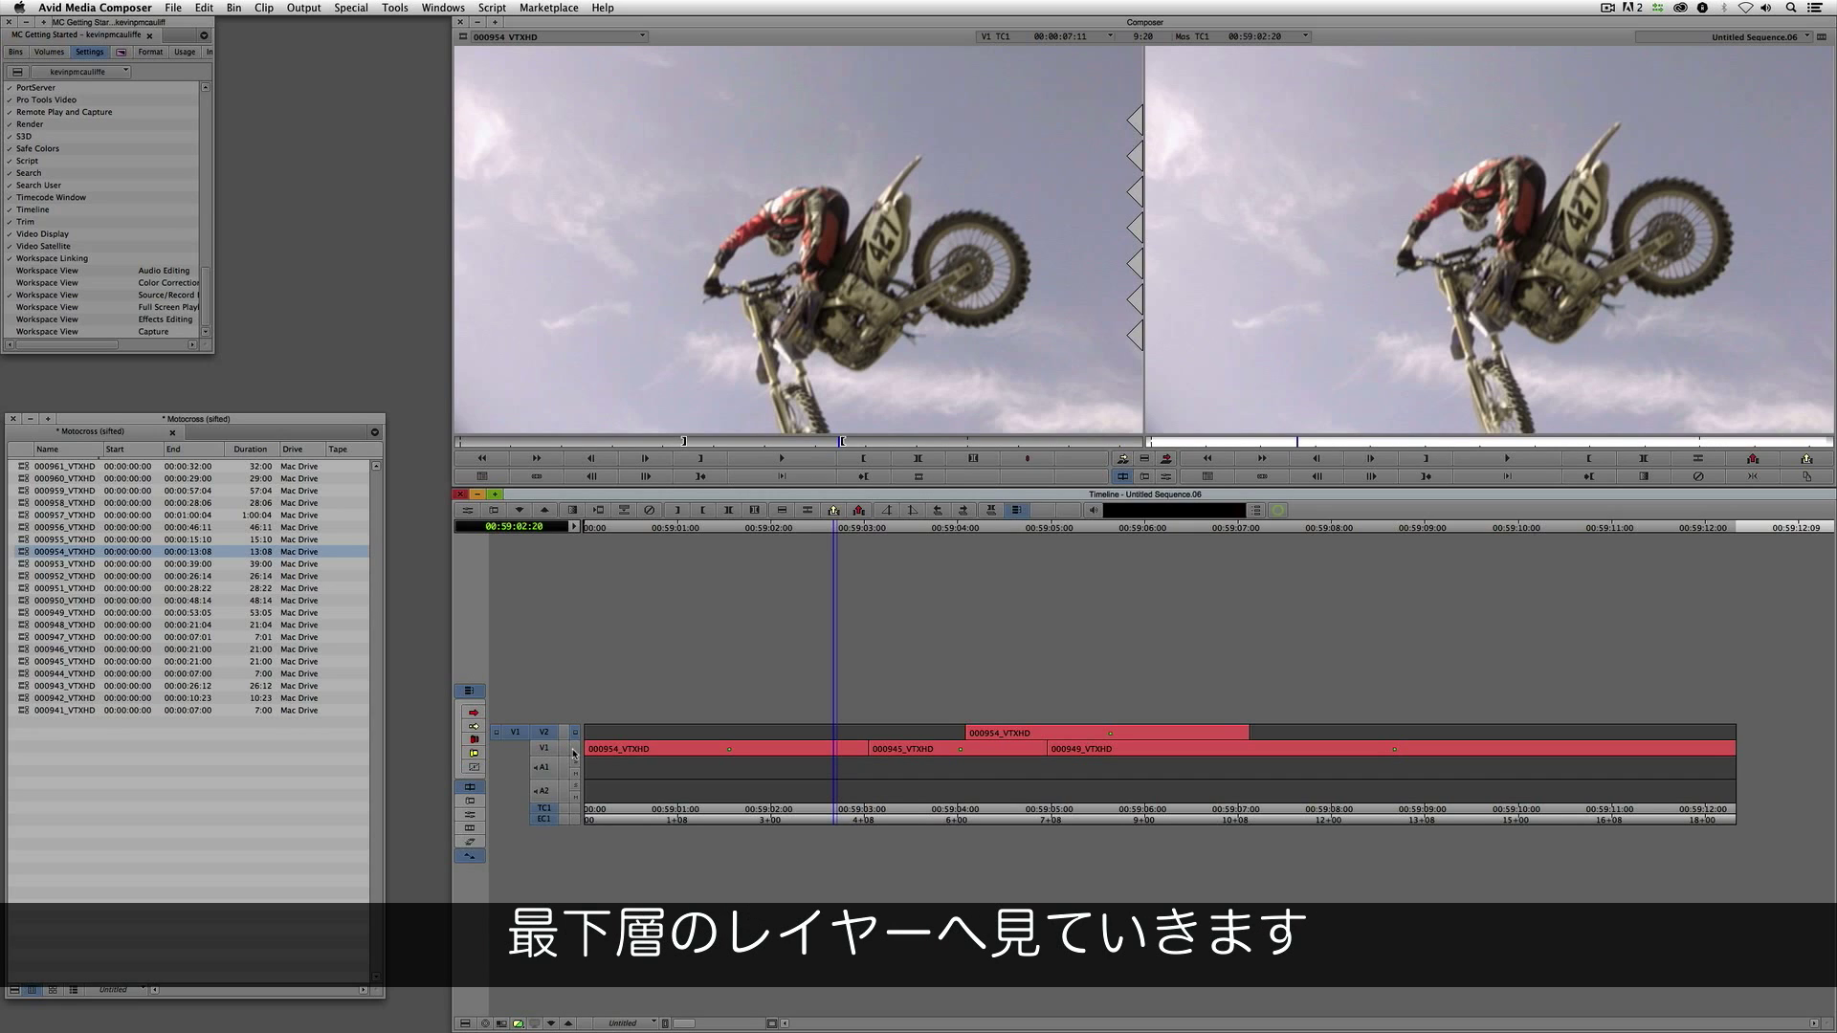
{"action": "key", "text": "space"}
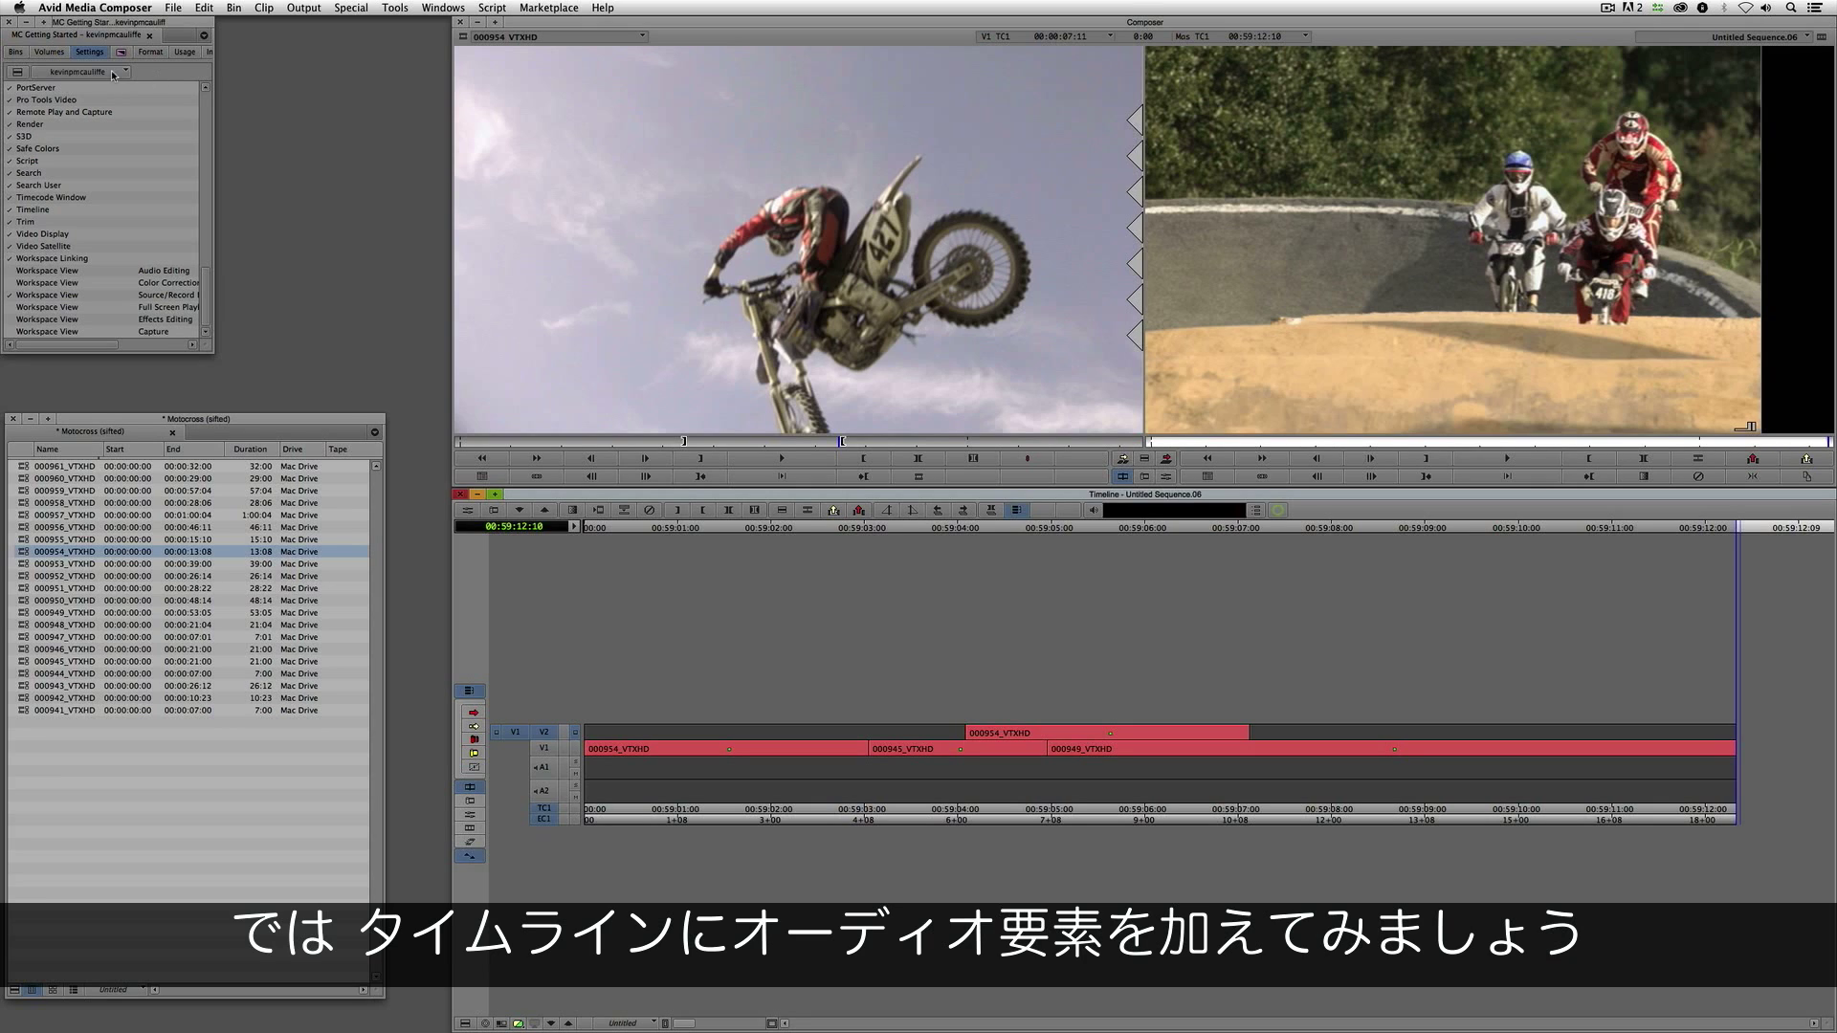
{"action": "left_click", "coordinate": [15, 51]}
Step: Open the Voiceovers bin under the Audio folder and start an import into it
{"action": "left_click", "coordinate": [10, 98]}
{"action": "double_click", "coordinate": [34, 124]}
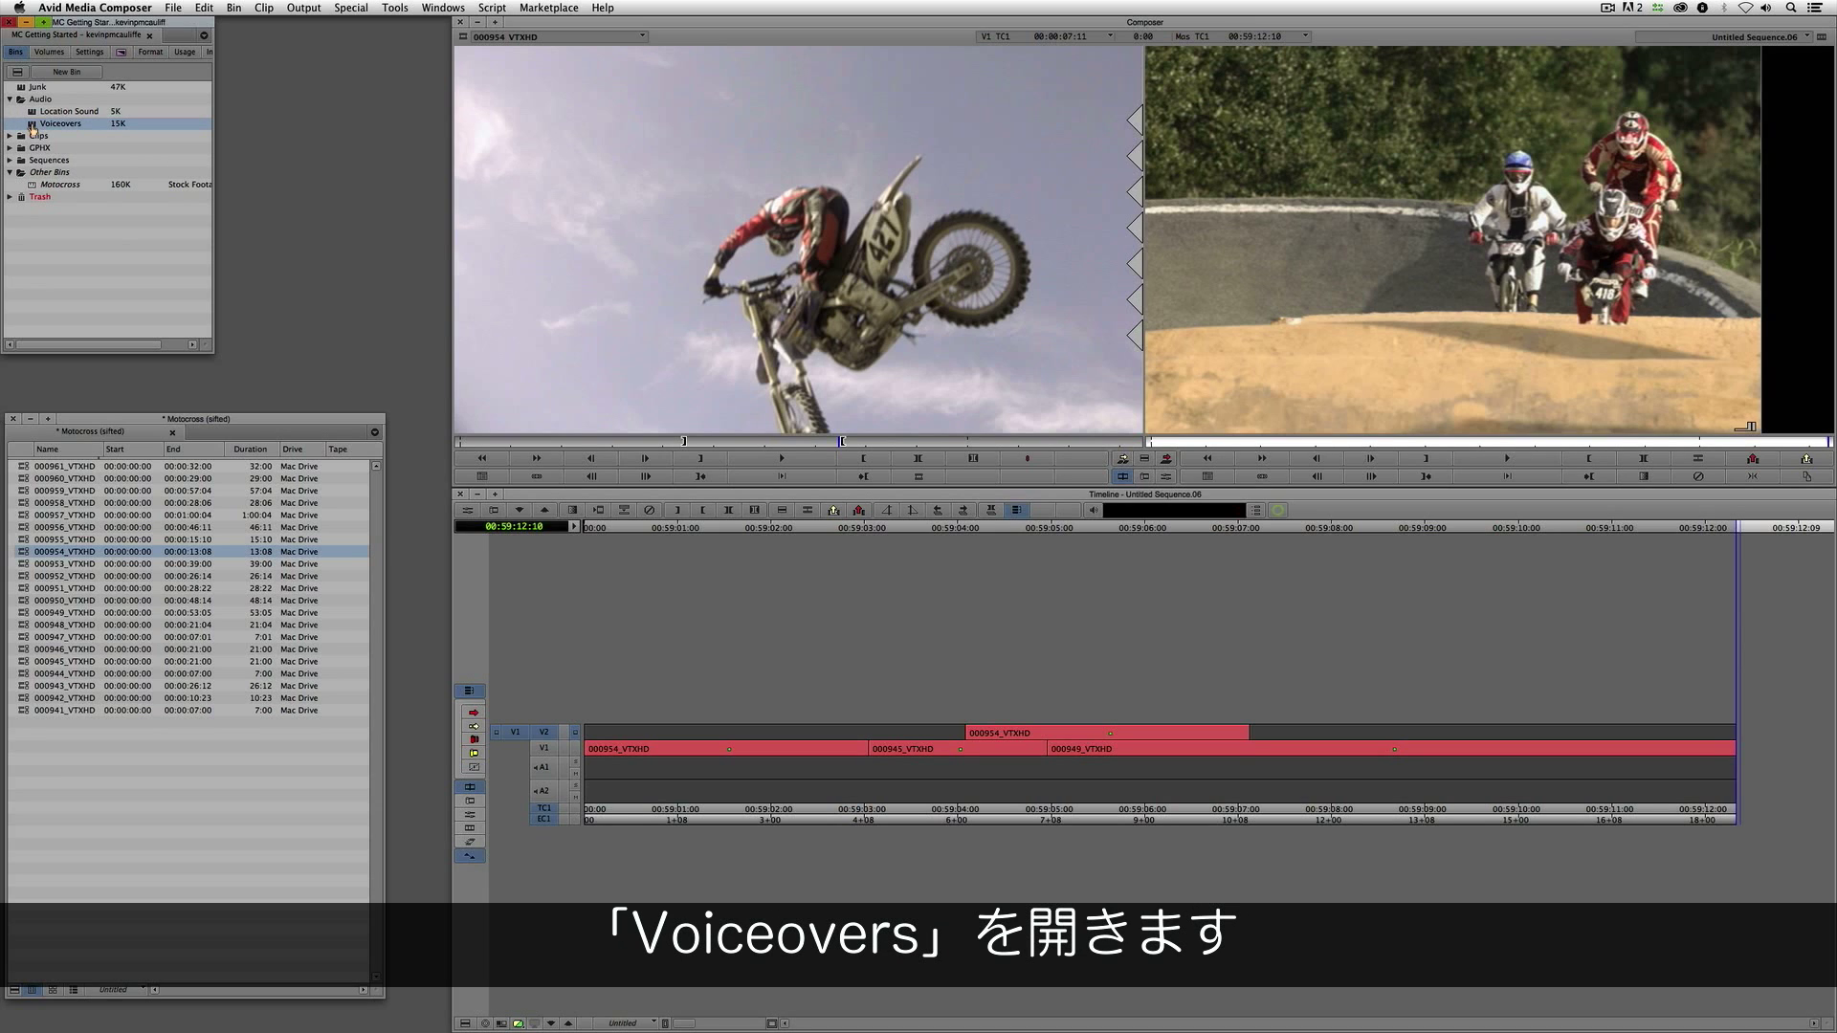
{"action": "right_click", "coordinate": [193, 582]}
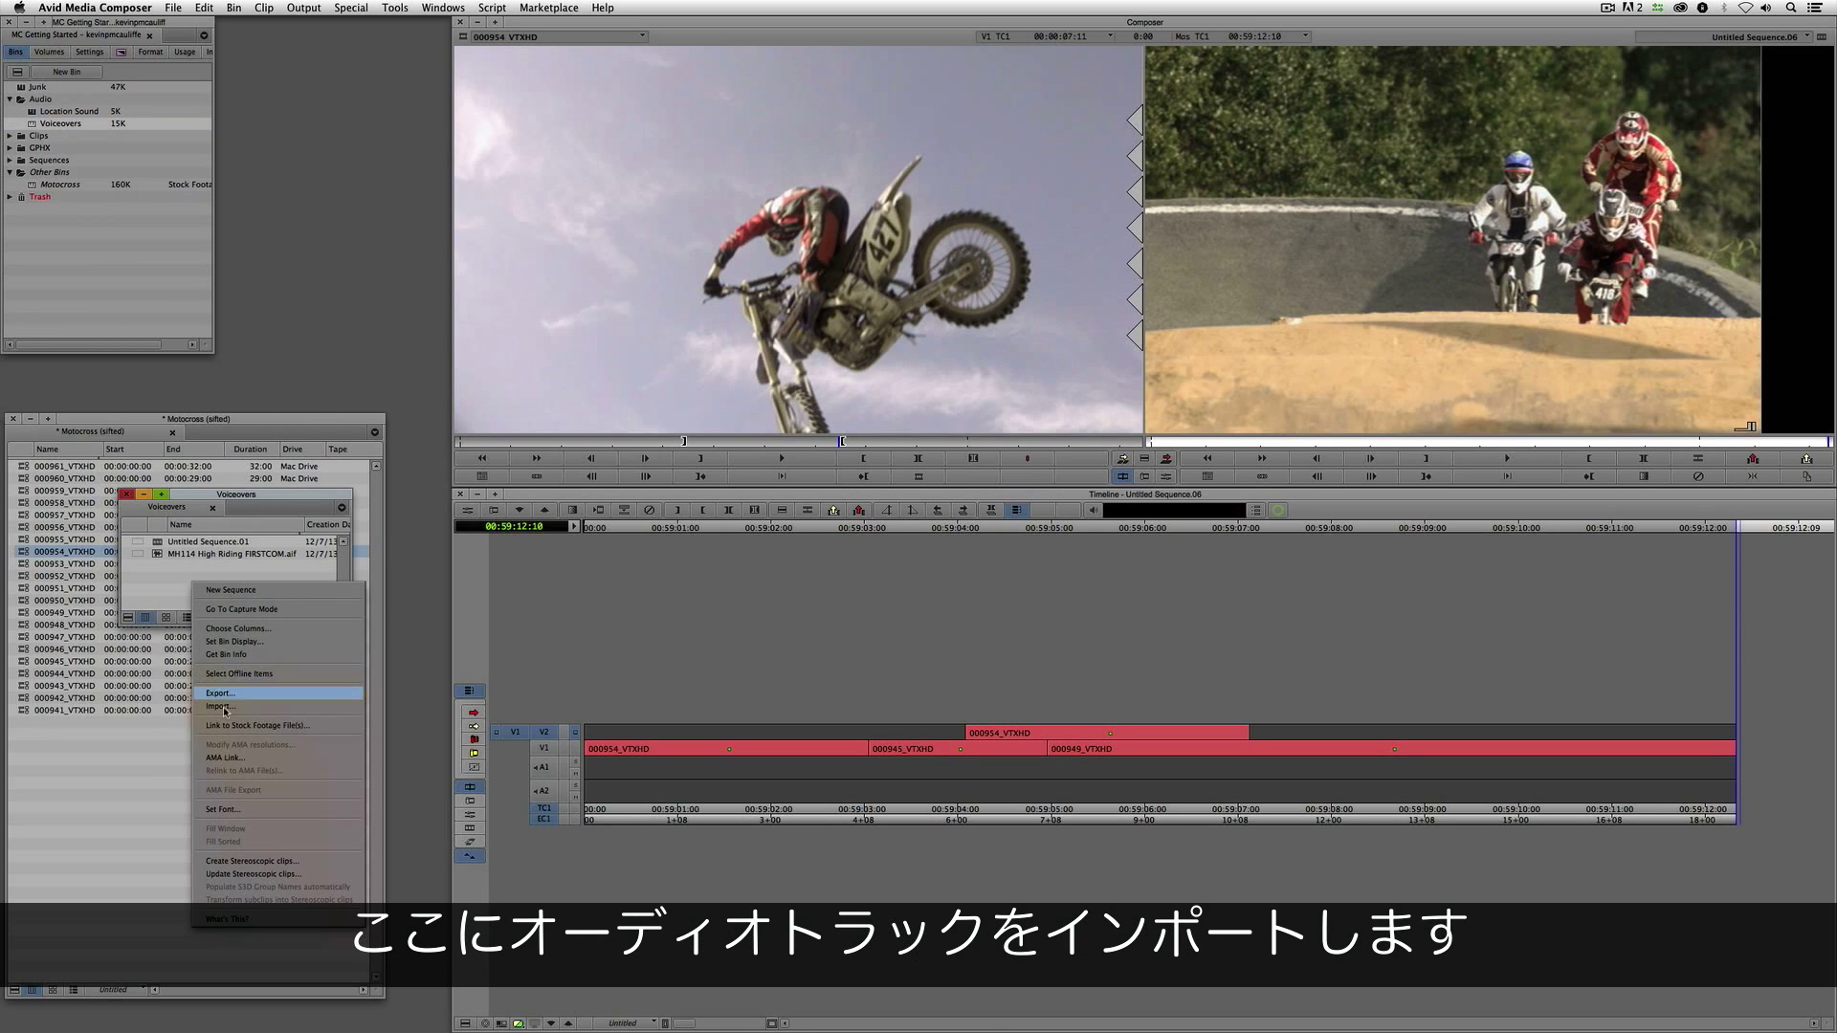
{"action": "left_click", "coordinate": [239, 708]}
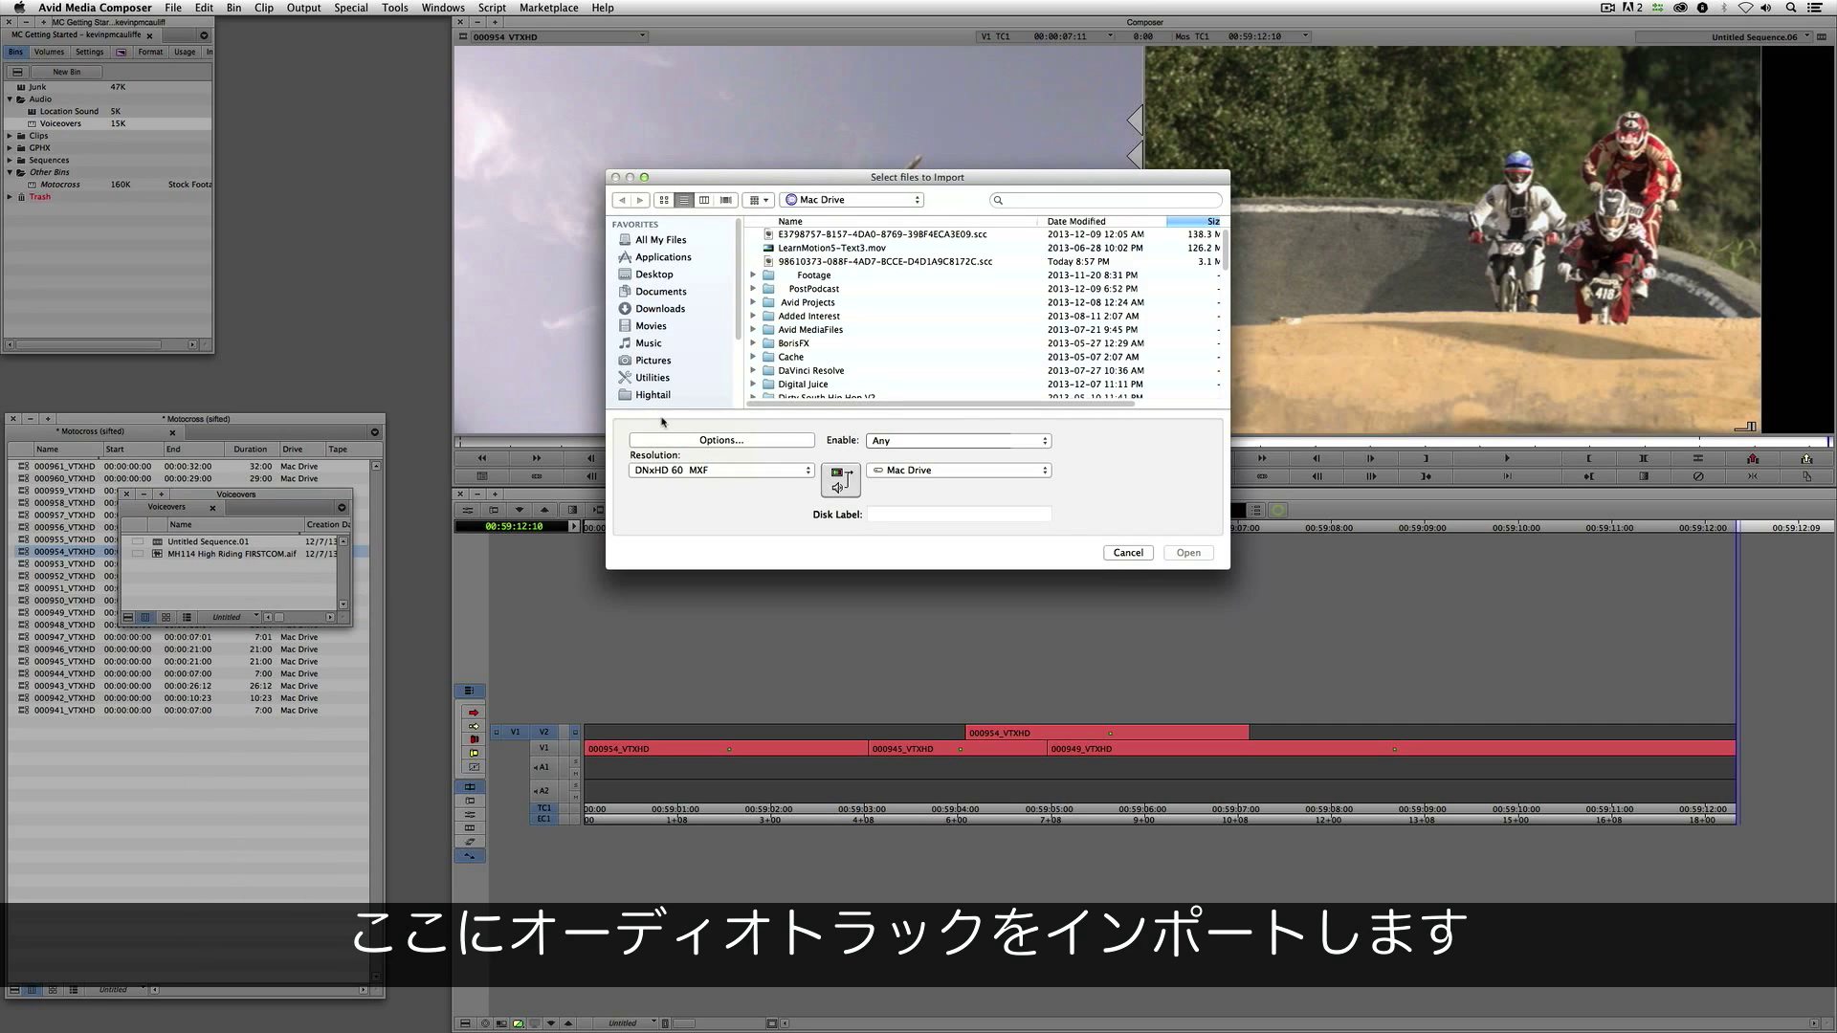
Step: Browse to Footage > Music > Sample VO and import Sample VO.aiff
{"action": "double_click", "coordinate": [841, 274]}
{"action": "scroll", "coordinate": [844, 364], "scroll_direction": "down", "scroll_amount": 5}
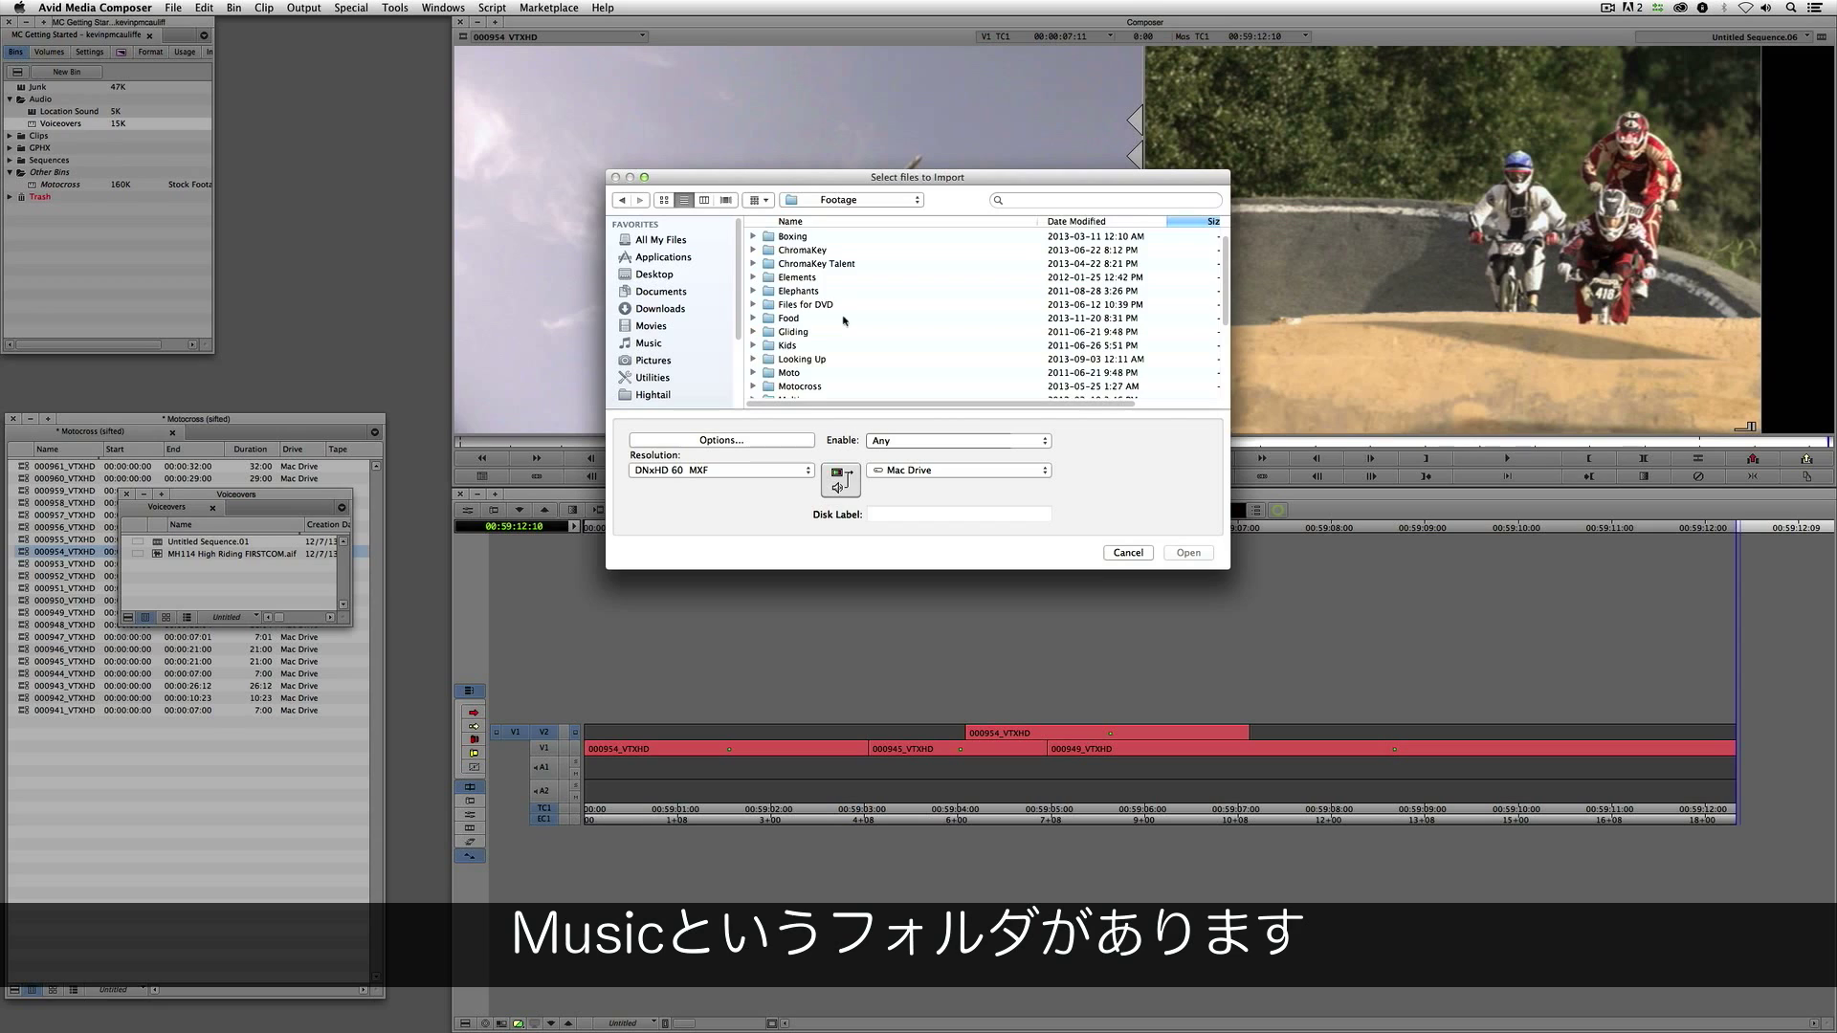
{"action": "left_click", "coordinate": [816, 360]}
{"action": "double_click", "coordinate": [815, 360]}
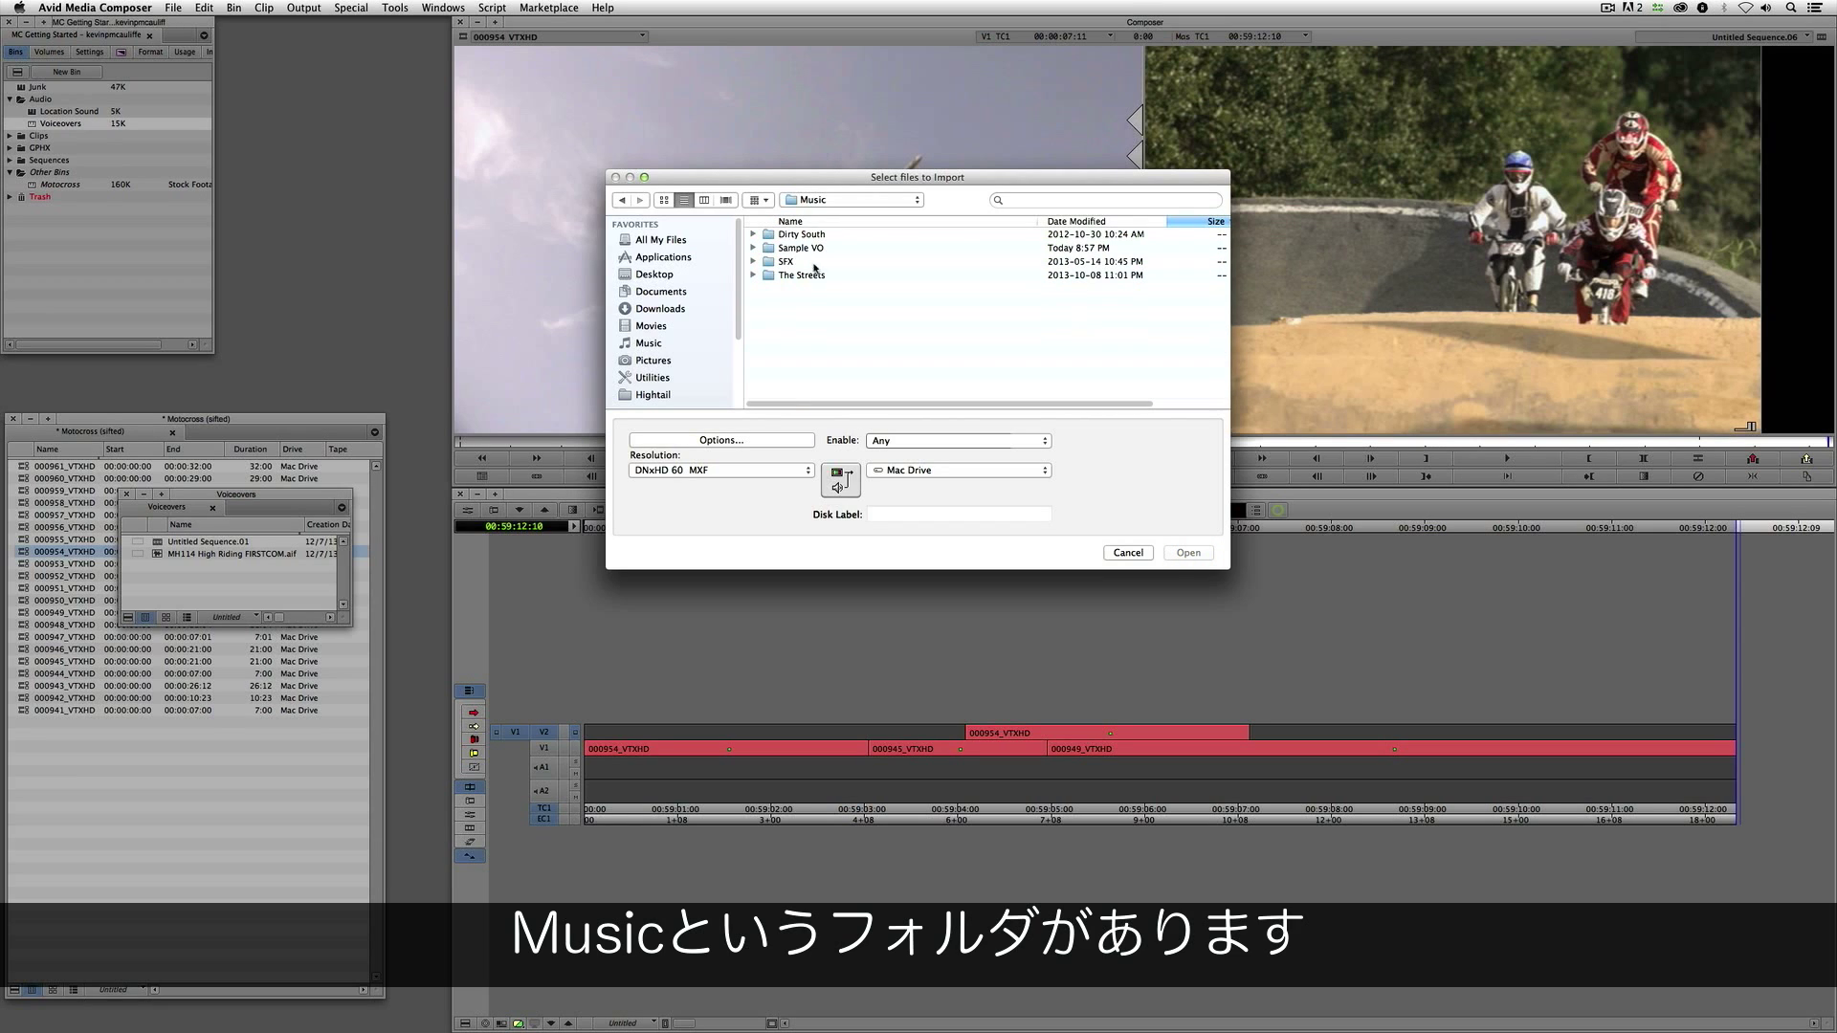
{"action": "double_click", "coordinate": [819, 251]}
{"action": "left_click", "coordinate": [791, 234]}
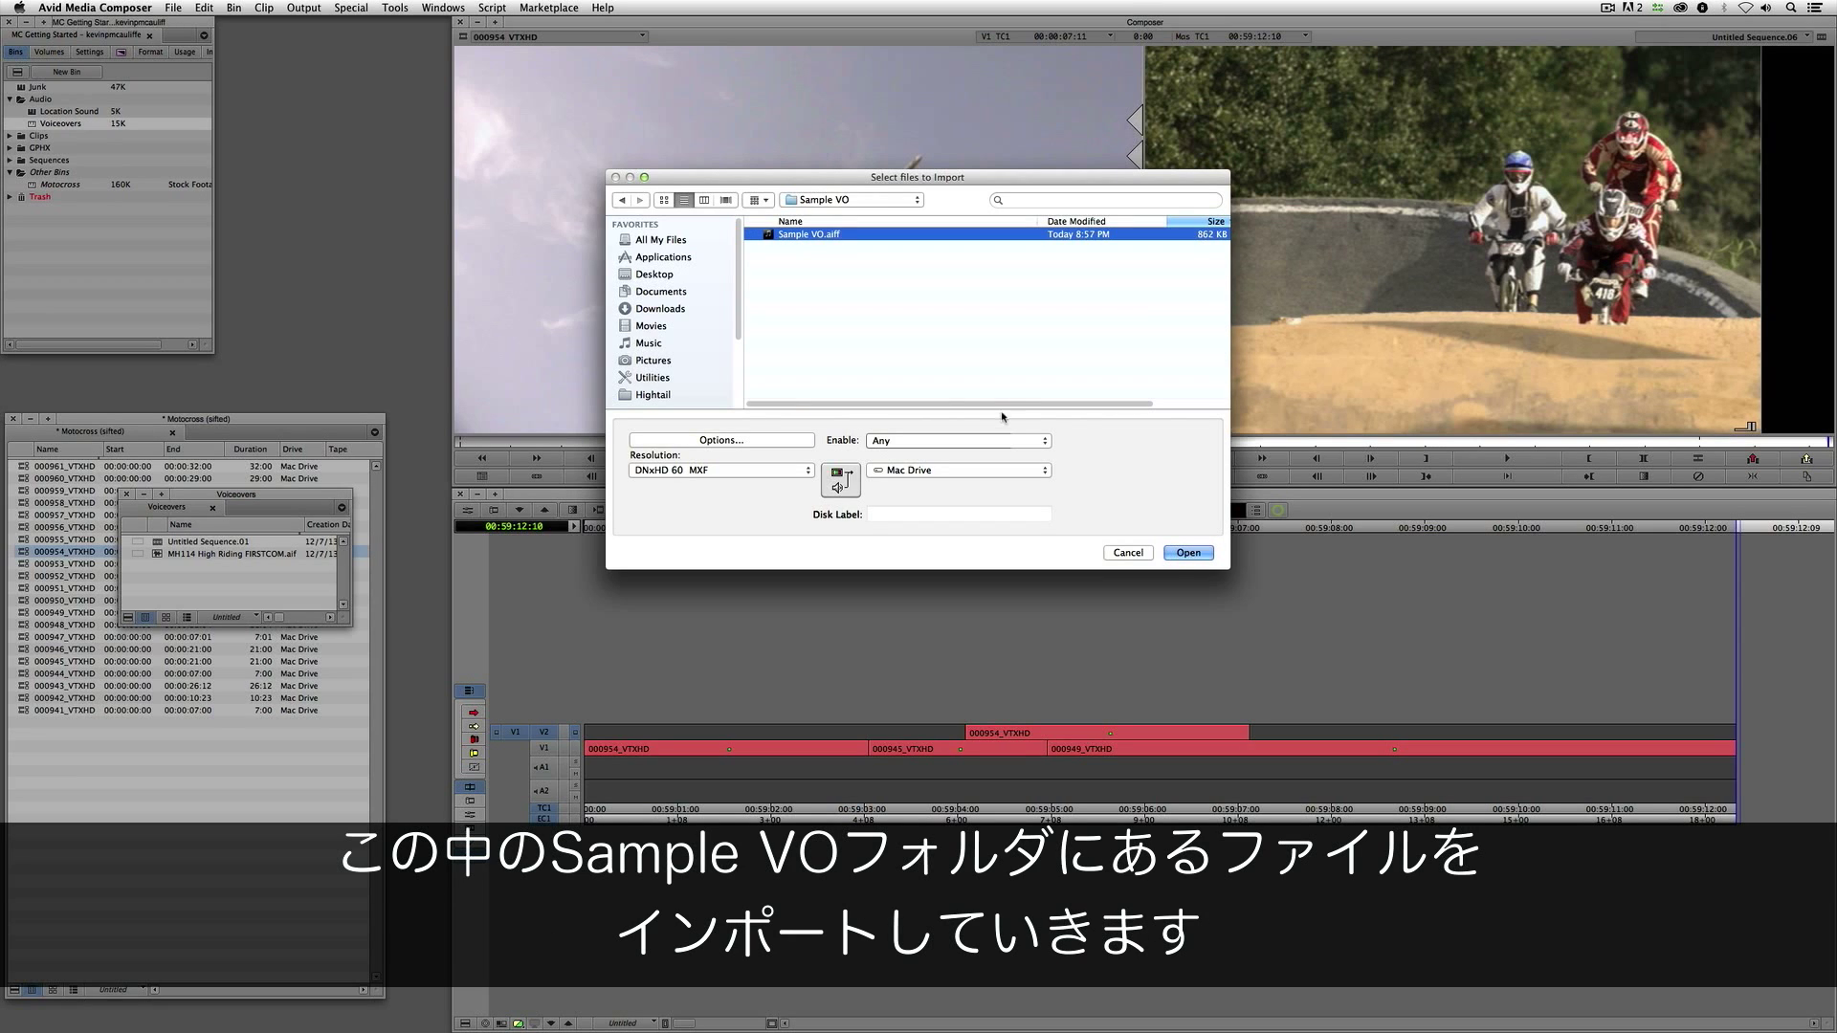
{"action": "left_click", "coordinate": [1172, 554]}
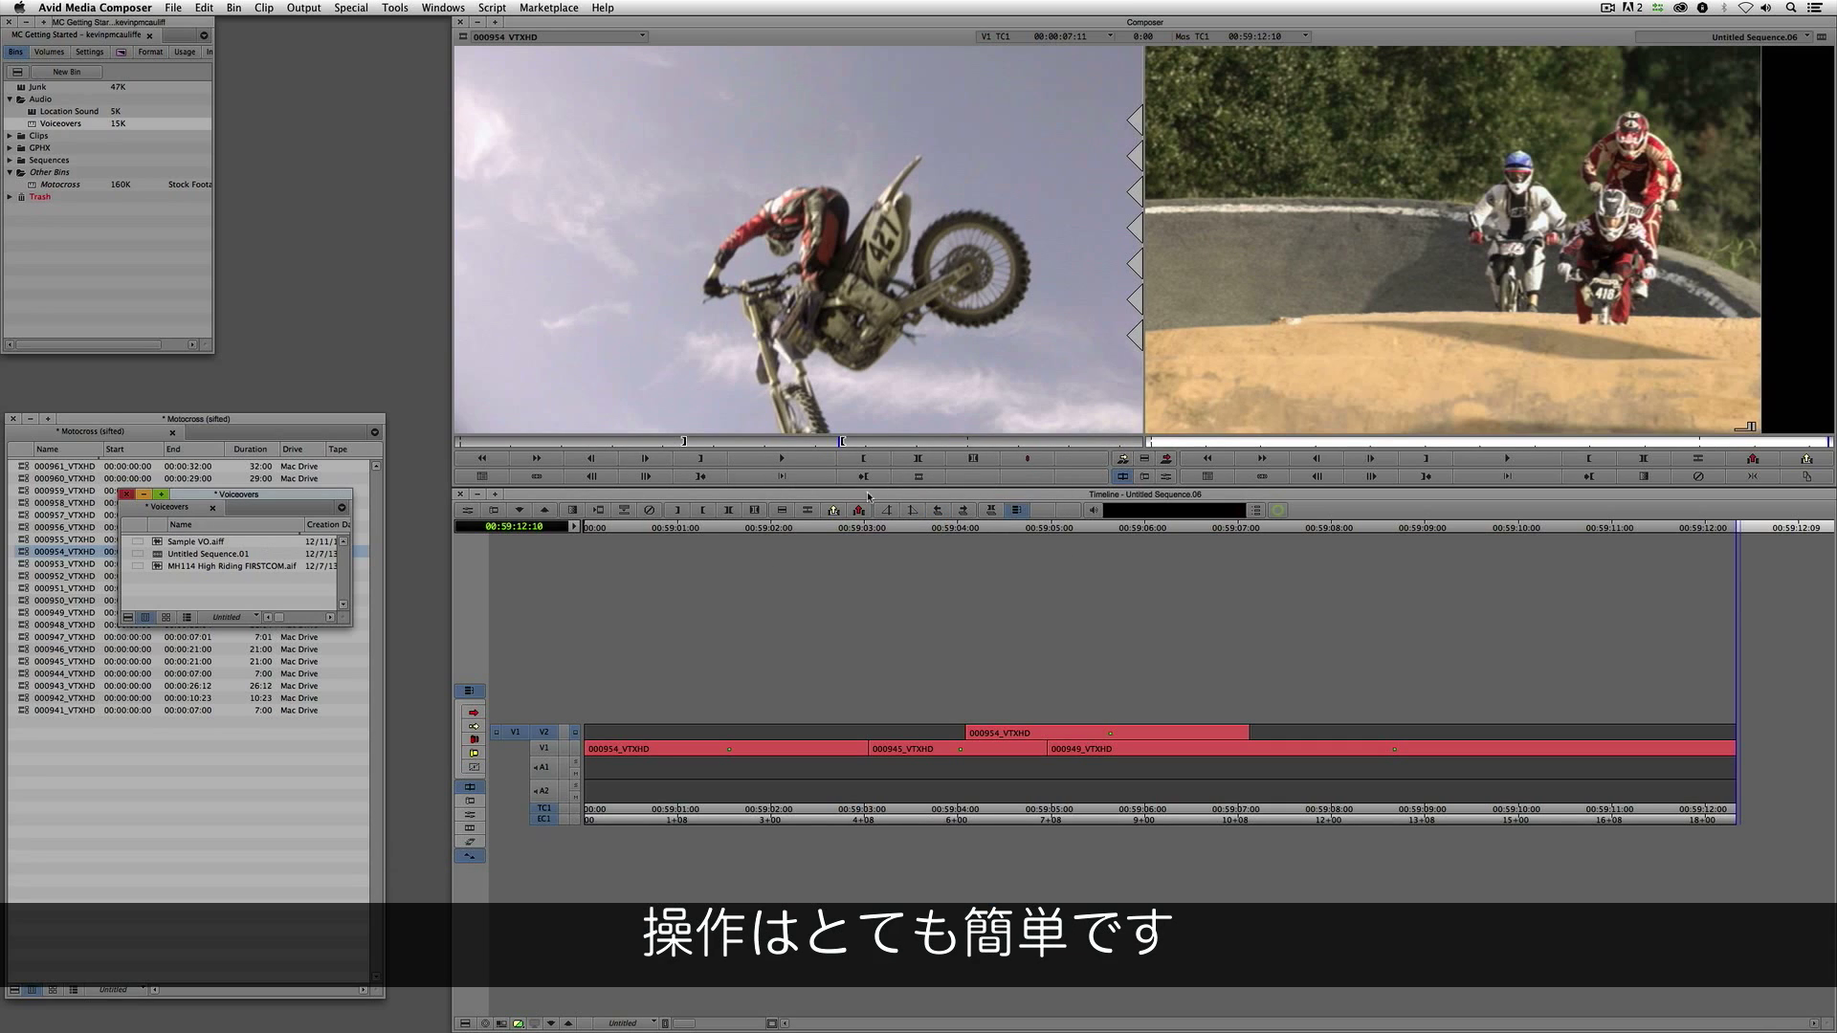
Step: Load Sample VO.aiff into the Source monitor, play it, and park the timeline at 00:59:04:15
{"action": "left_click_drag", "start_coordinate": [158, 544], "coordinate": [728, 306]}
{"action": "key", "text": "space"}
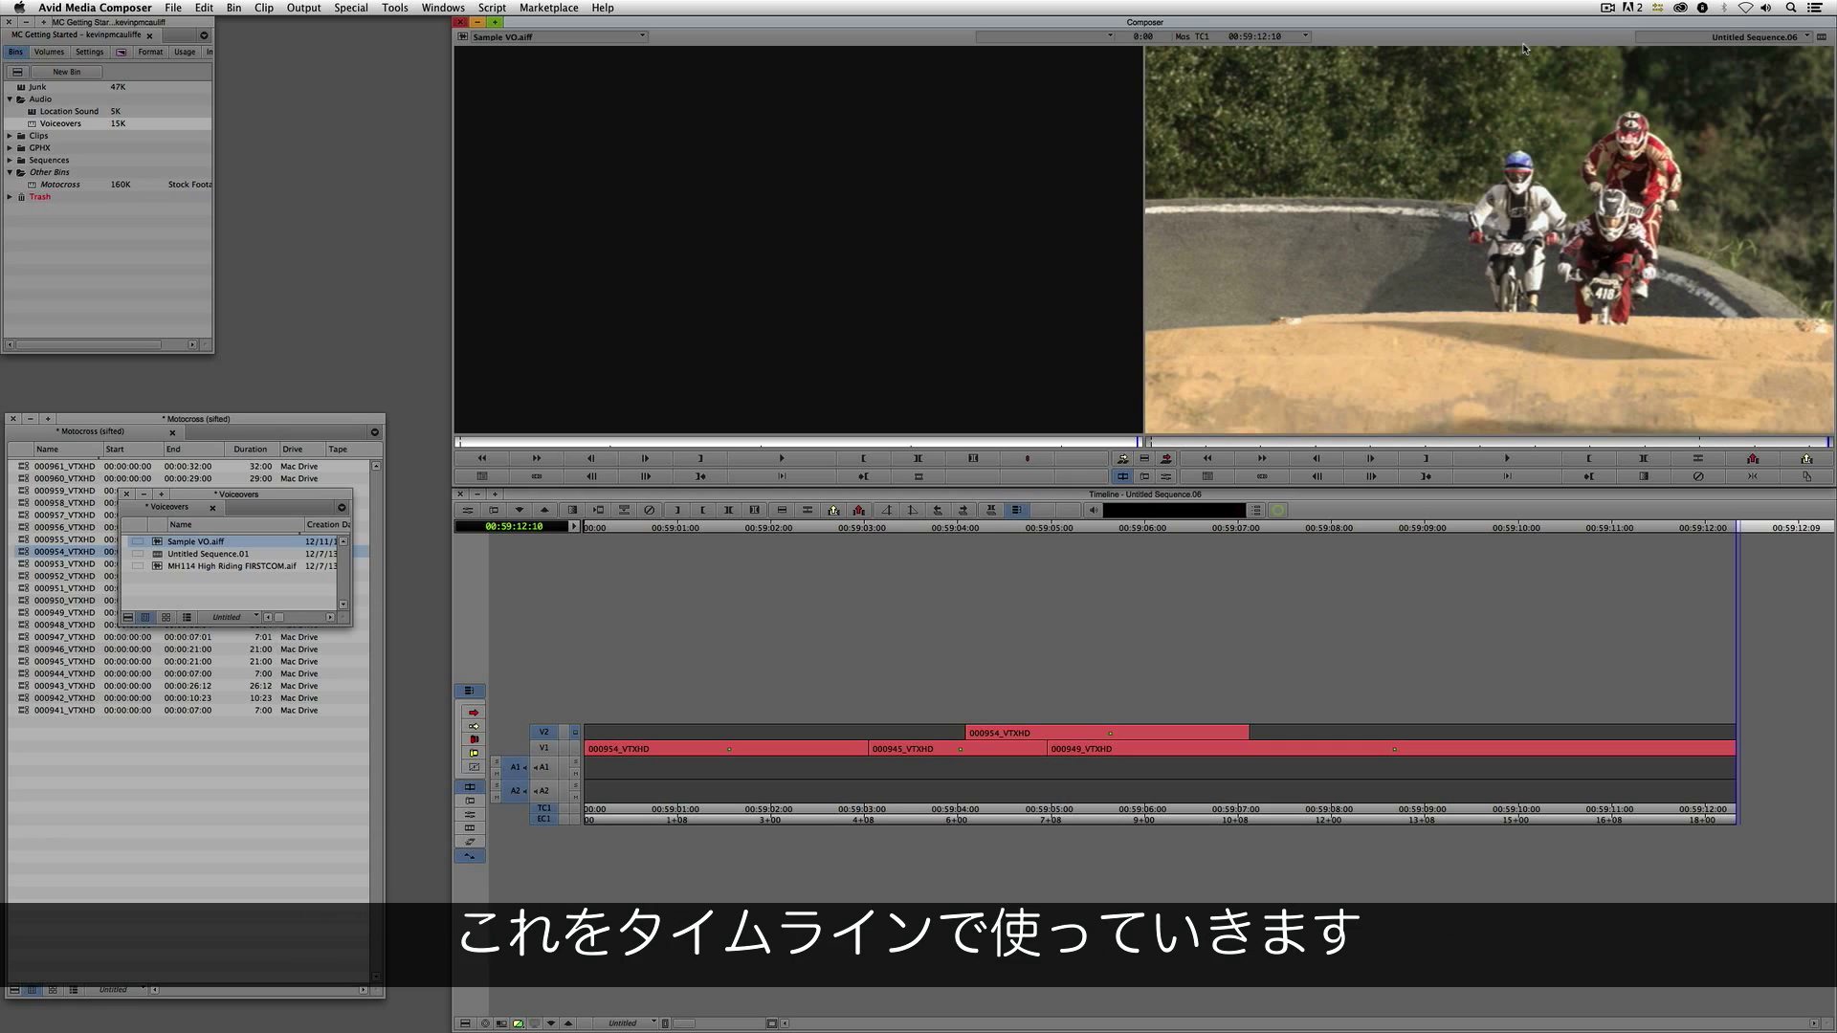
{"action": "left_click", "coordinate": [518, 791]}
{"action": "left_click", "coordinate": [1005, 767]}
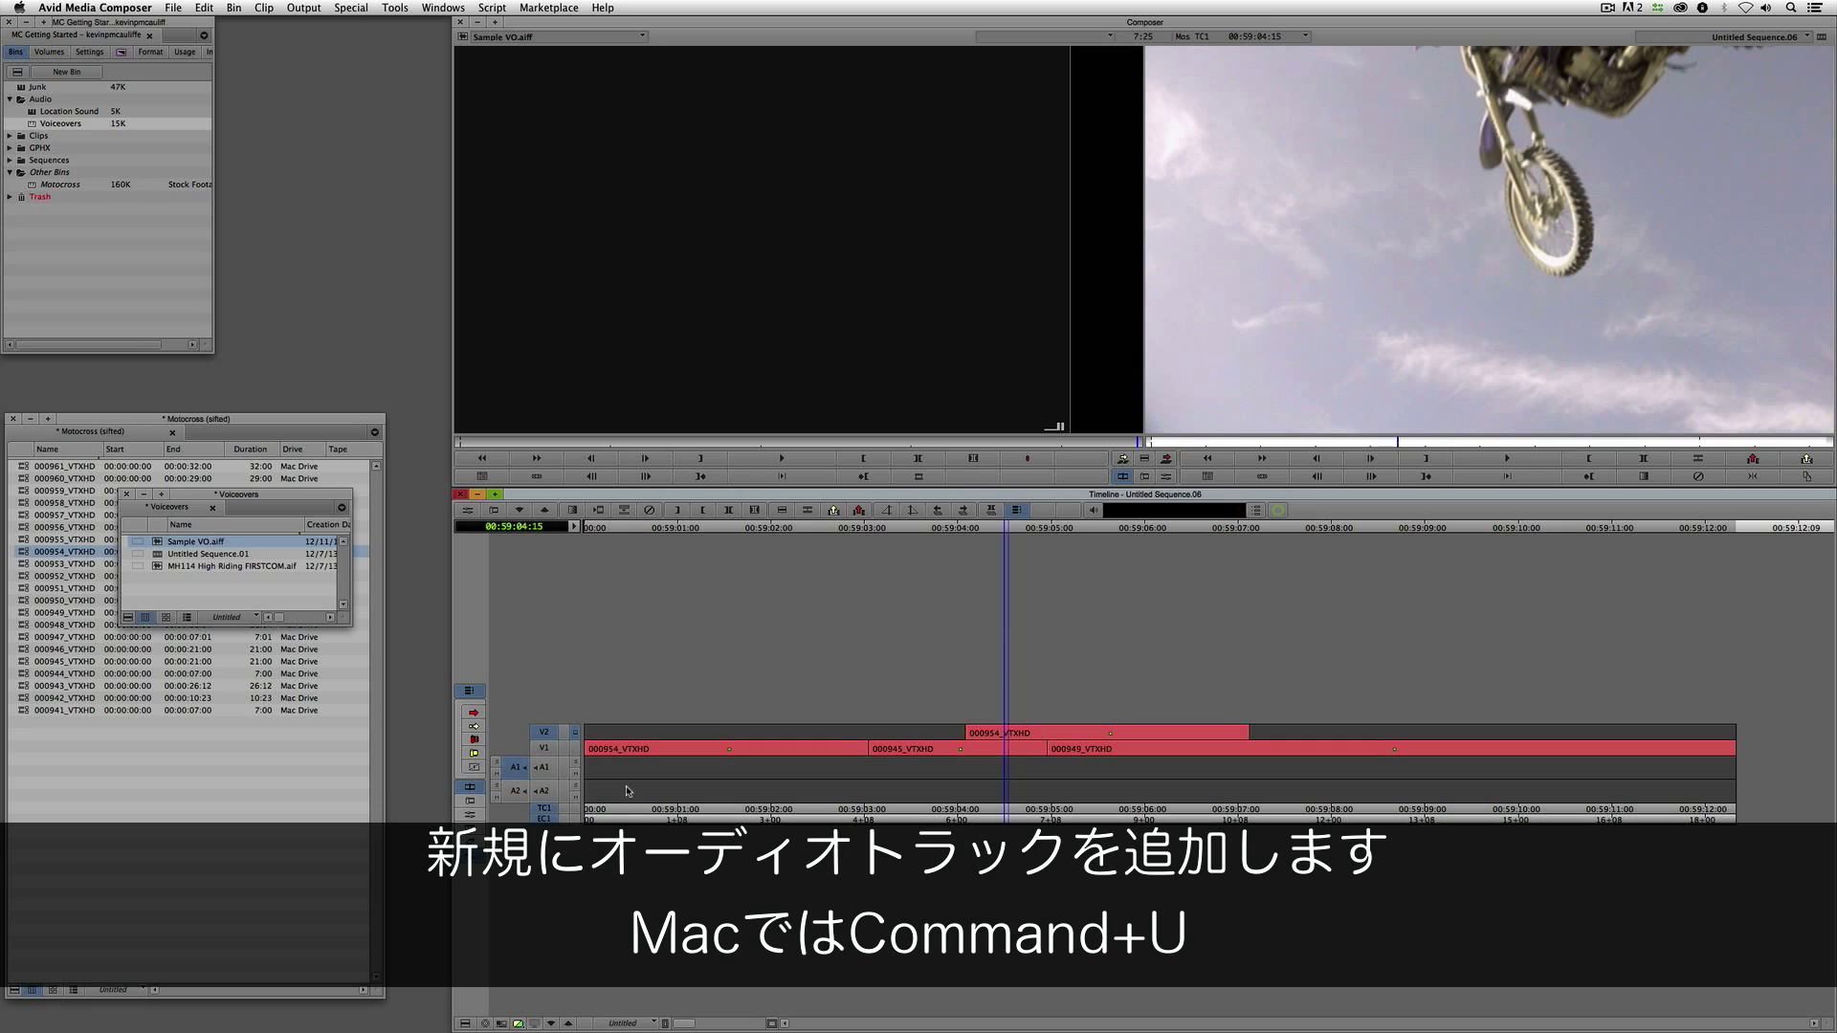
Step: Add audio track A3 with Cmd+U, deselect V2, and park near 00:59:03:15
{"action": "key", "text": "super+u"}
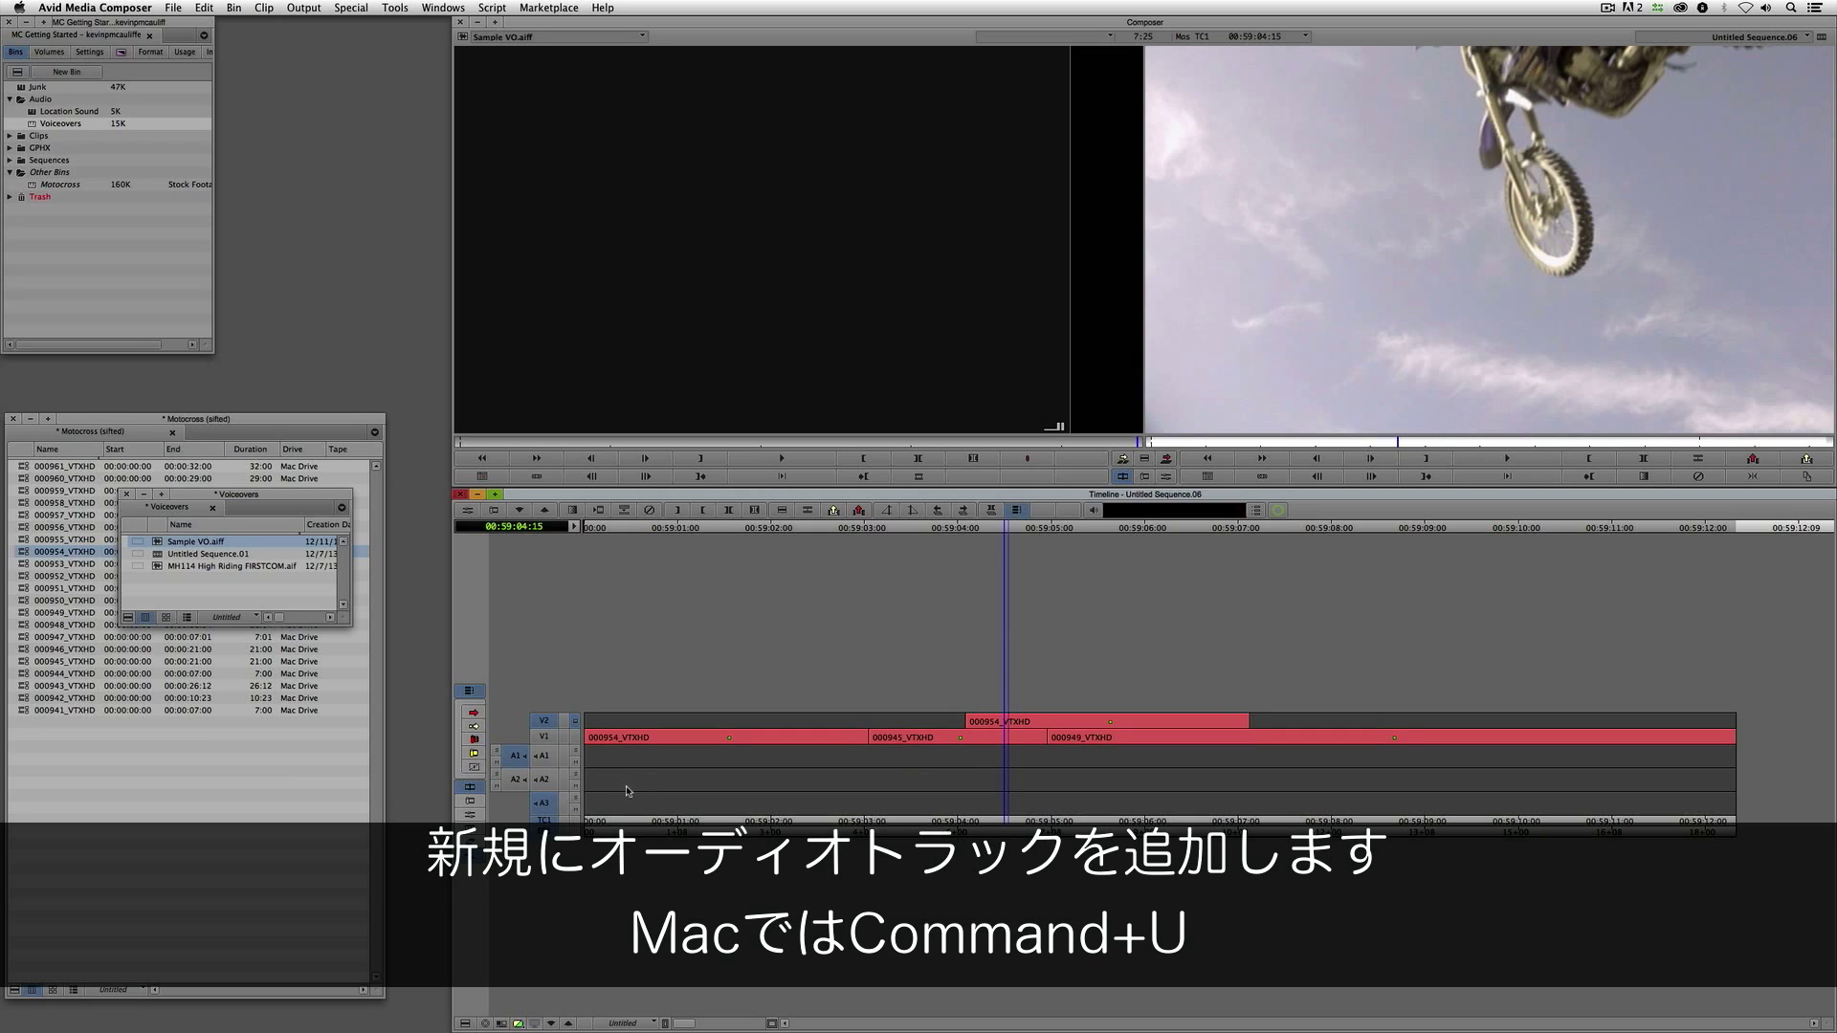
{"action": "left_click", "coordinate": [548, 724]}
{"action": "left_click_drag", "start_coordinate": [940, 767], "coordinate": [903, 775]}
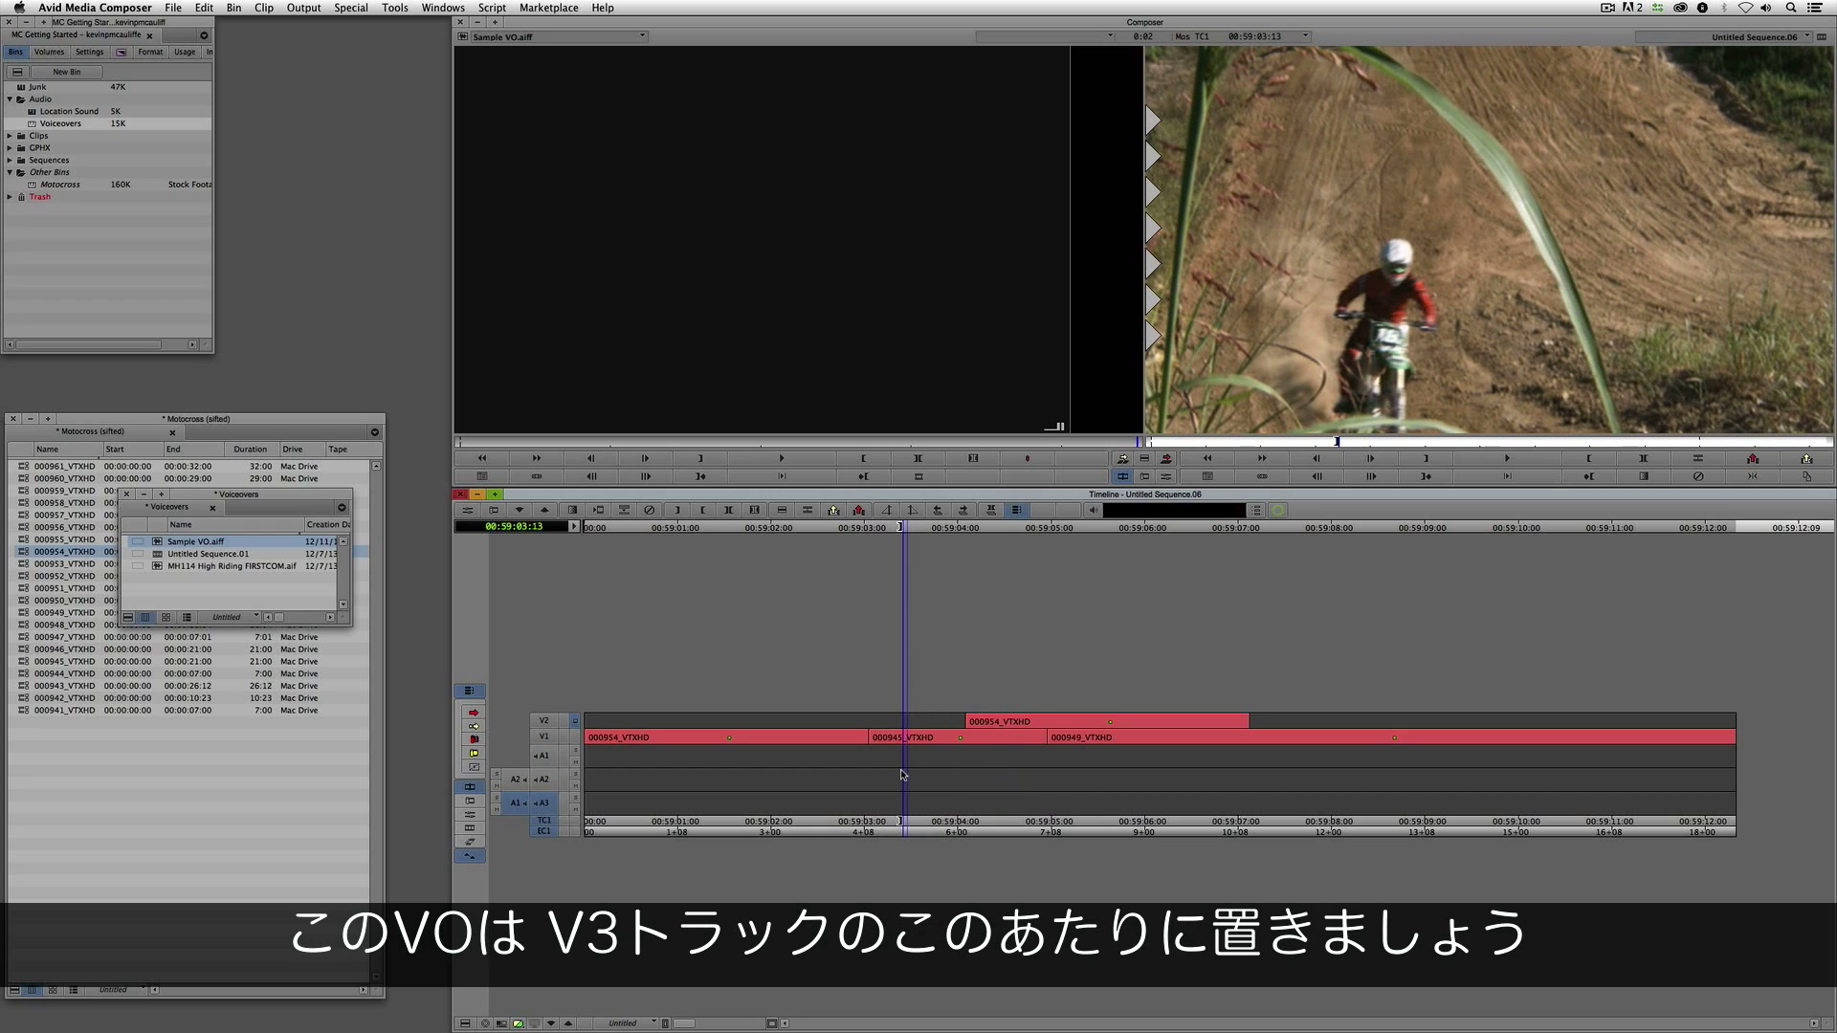
Step: Set the record tracks and patch source A1 to A3 and source A2 to A1
{"action": "left_click", "coordinate": [544, 755]}
{"action": "left_click", "coordinate": [544, 806]}
{"action": "left_click", "coordinate": [544, 803]}
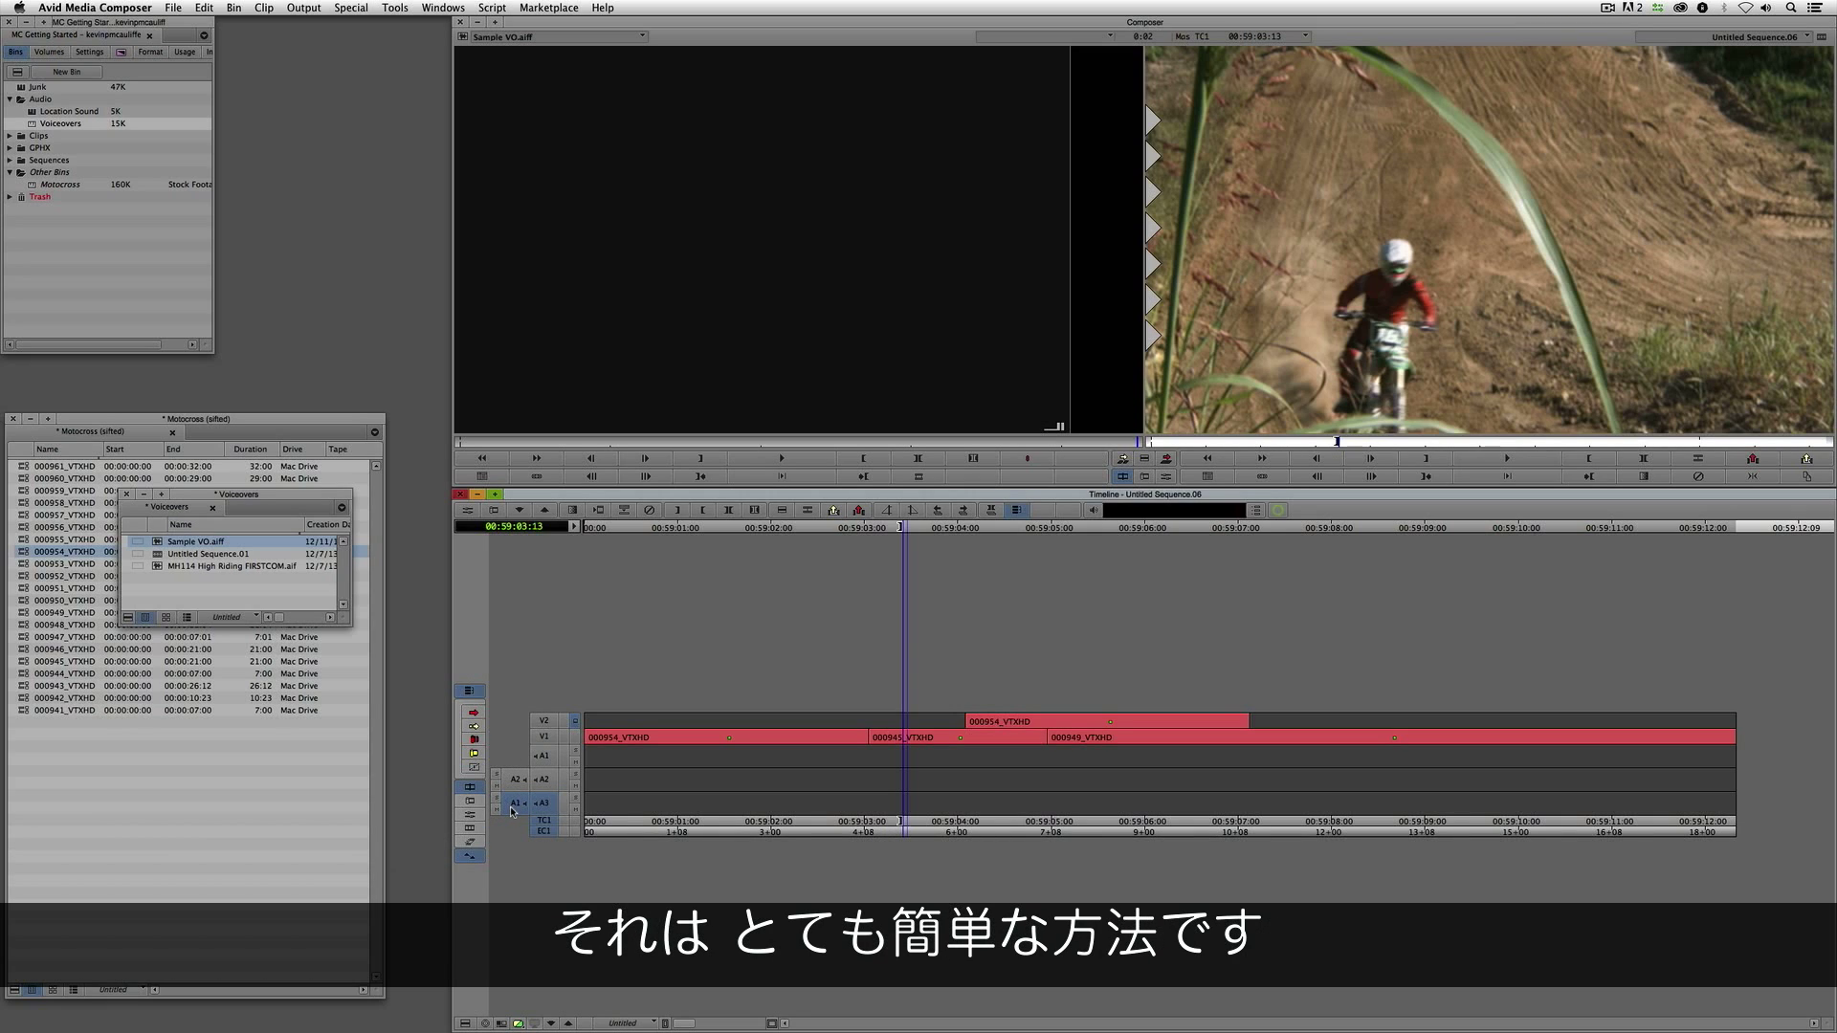
{"action": "mouse_move", "coordinate": [514, 811]}
{"action": "left_mouse_down"}
{"action": "mouse_move", "coordinate": [544, 757]}
{"action": "mouse_move", "coordinate": [543, 804]}
{"action": "left_mouse_up"}
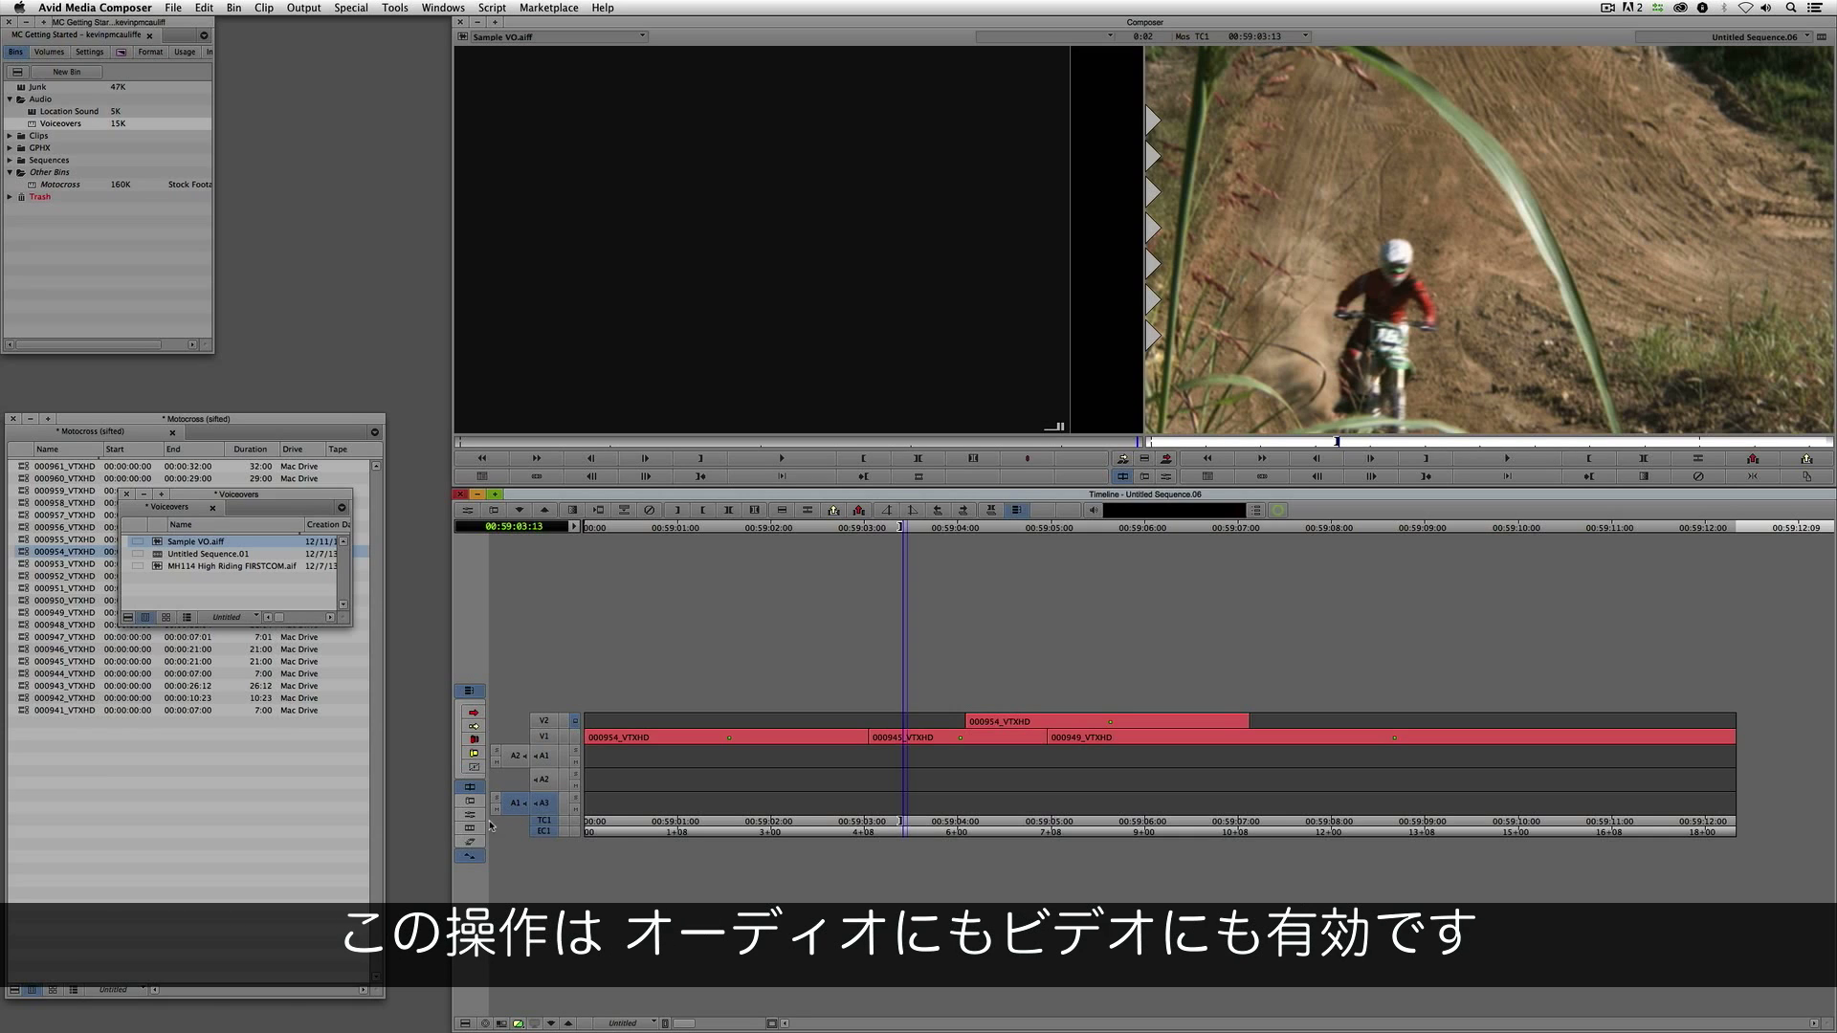
{"action": "left_click", "coordinate": [1323, 329]}
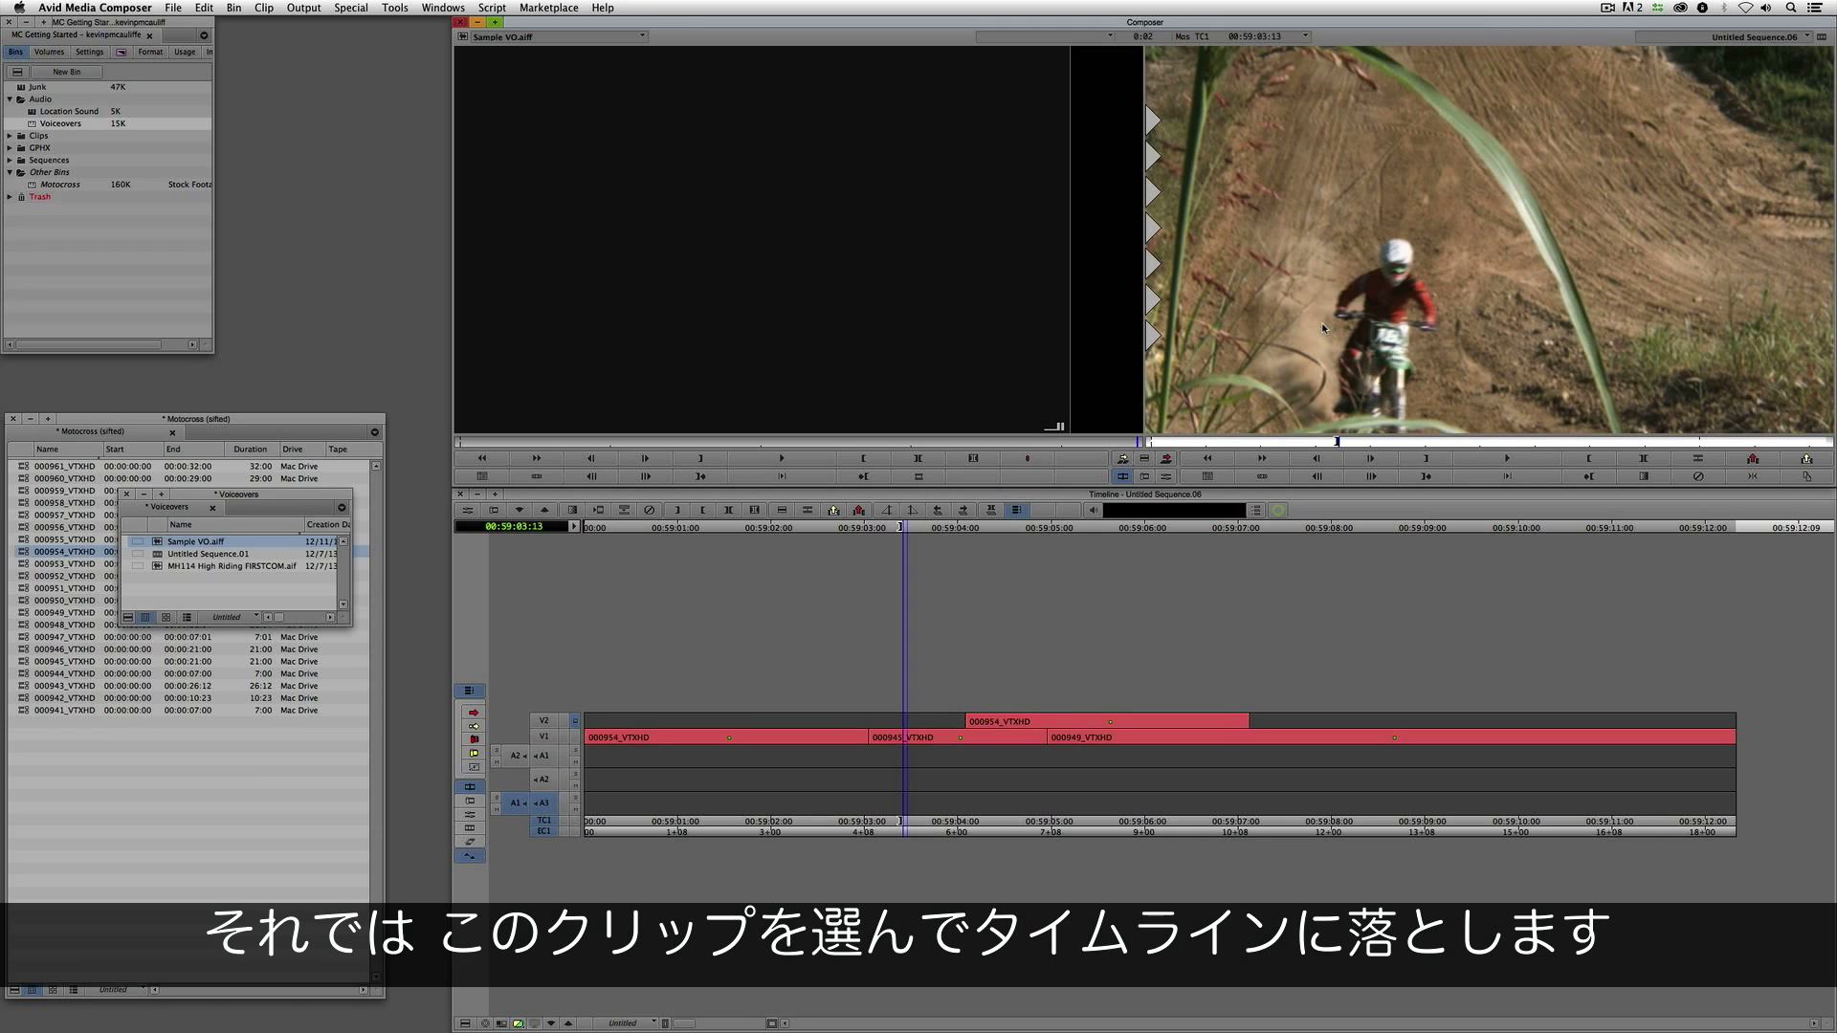
Step: Overwrite Sample VO.aiff onto A3 with B, then turn on Audio Data > Waveform in the timeline
{"action": "left_click", "coordinate": [670, 399]}
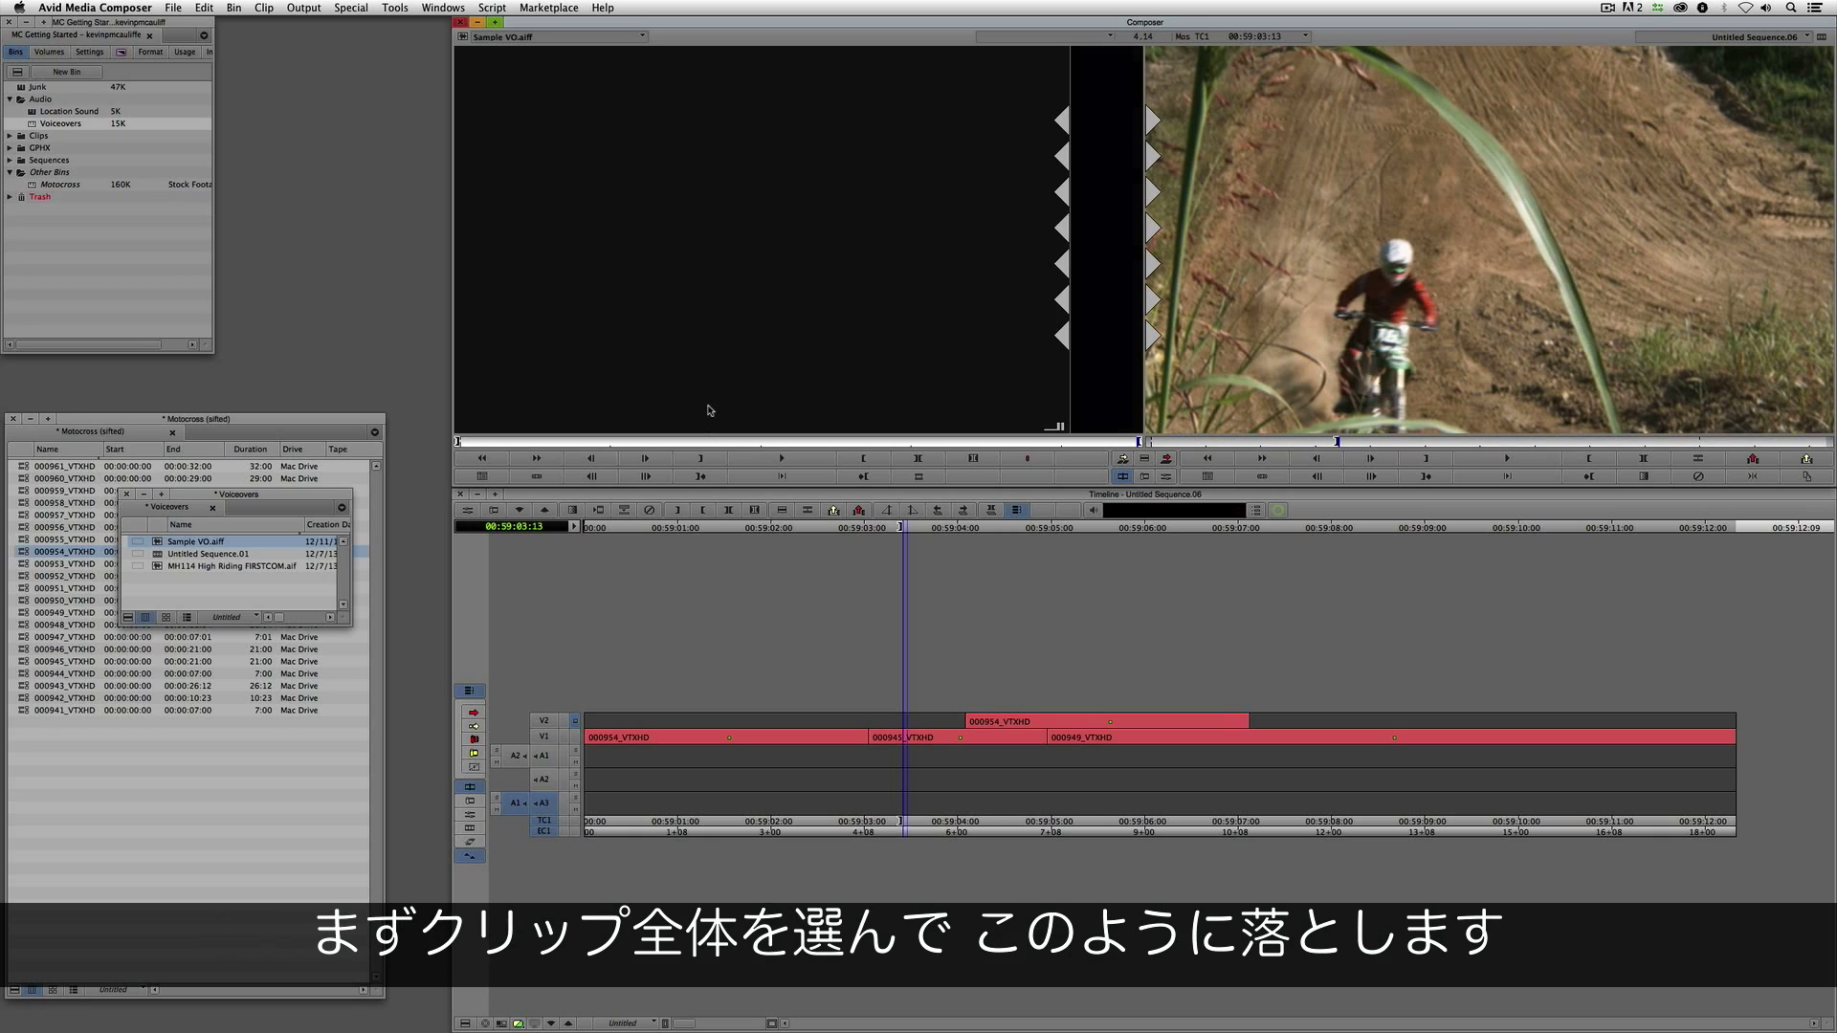
{"action": "key", "text": "b"}
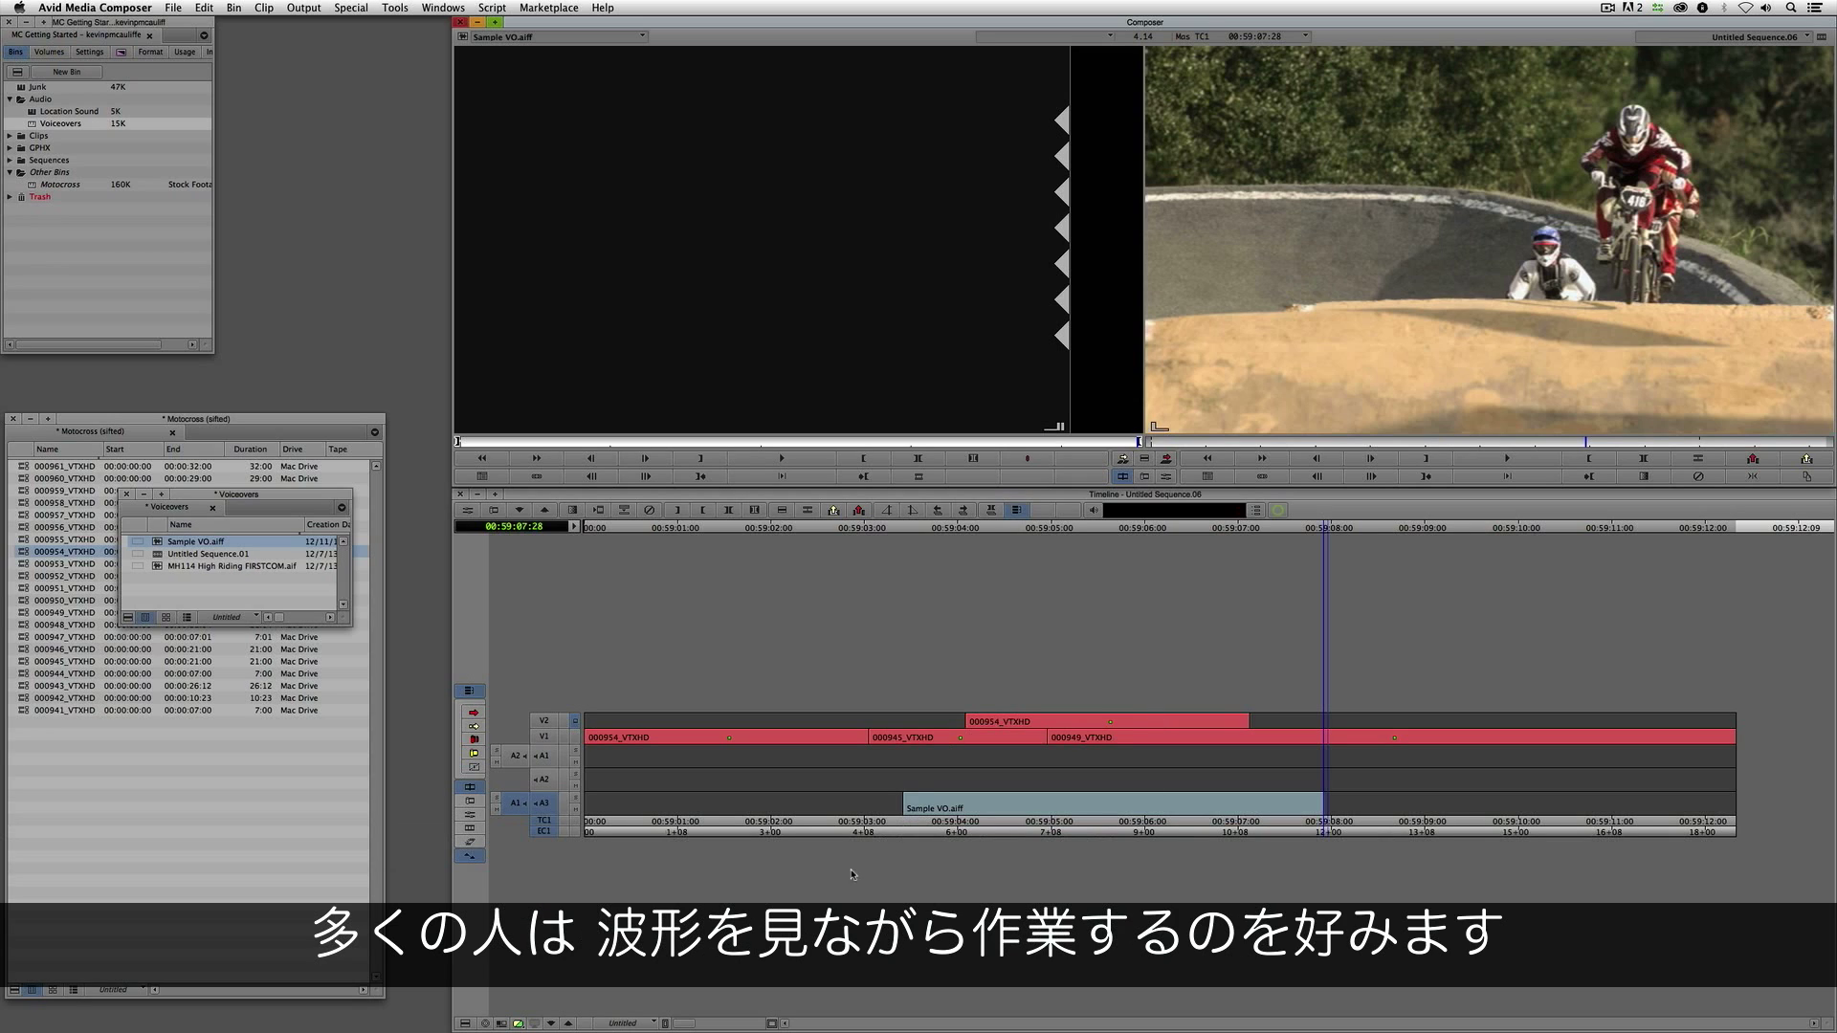
{"action": "left_click", "coordinate": [465, 1024]}
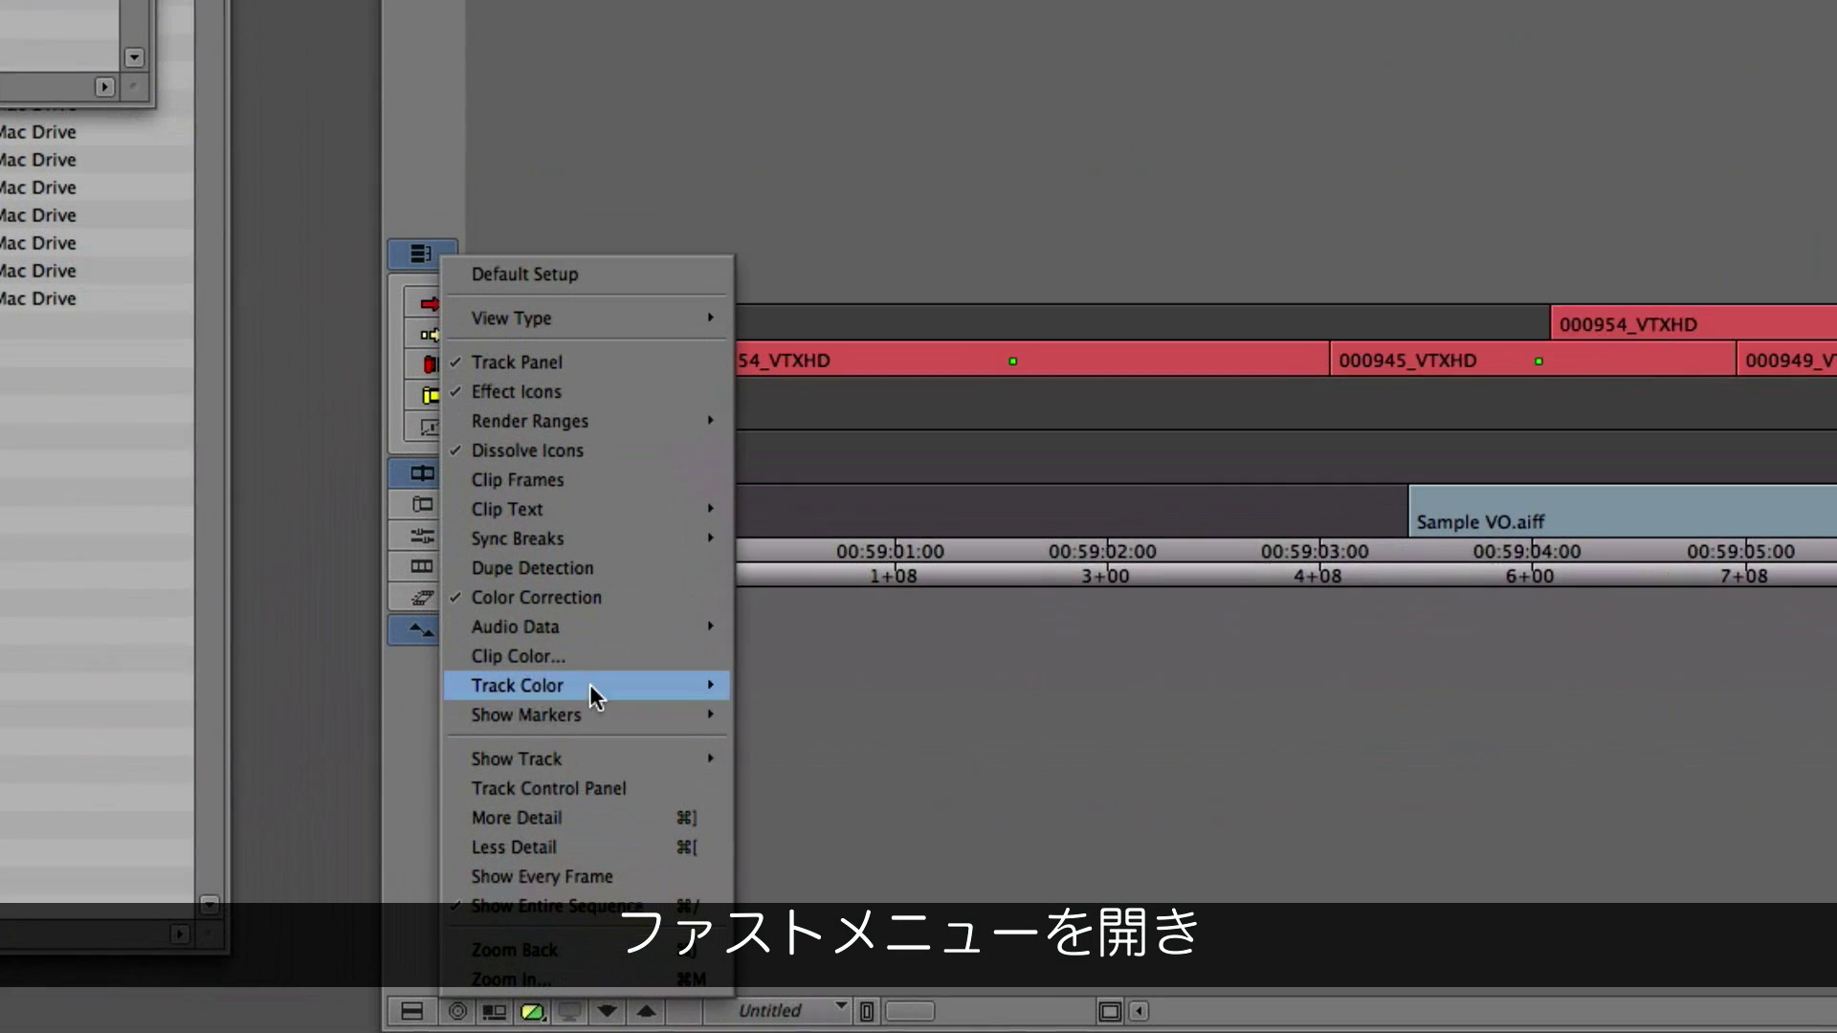
{"action": "mouse_move", "coordinate": [550, 853]}
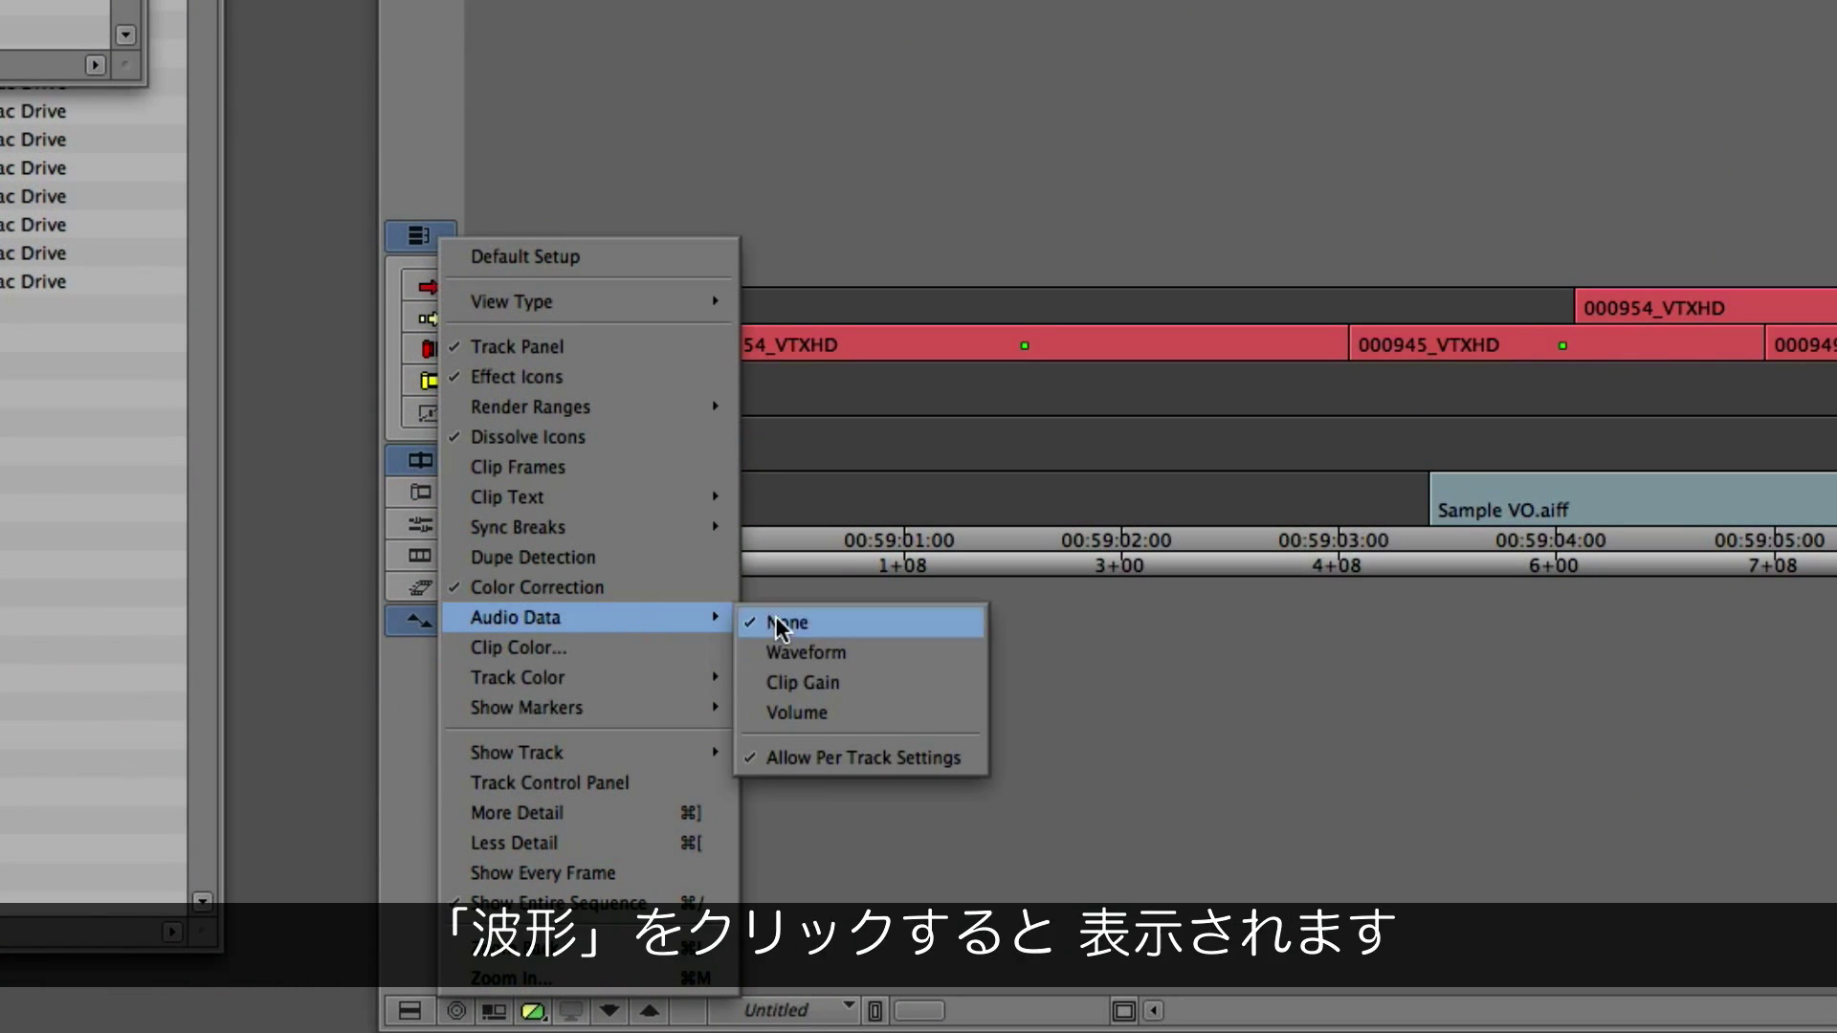
{"action": "left_click", "coordinate": [807, 651]}
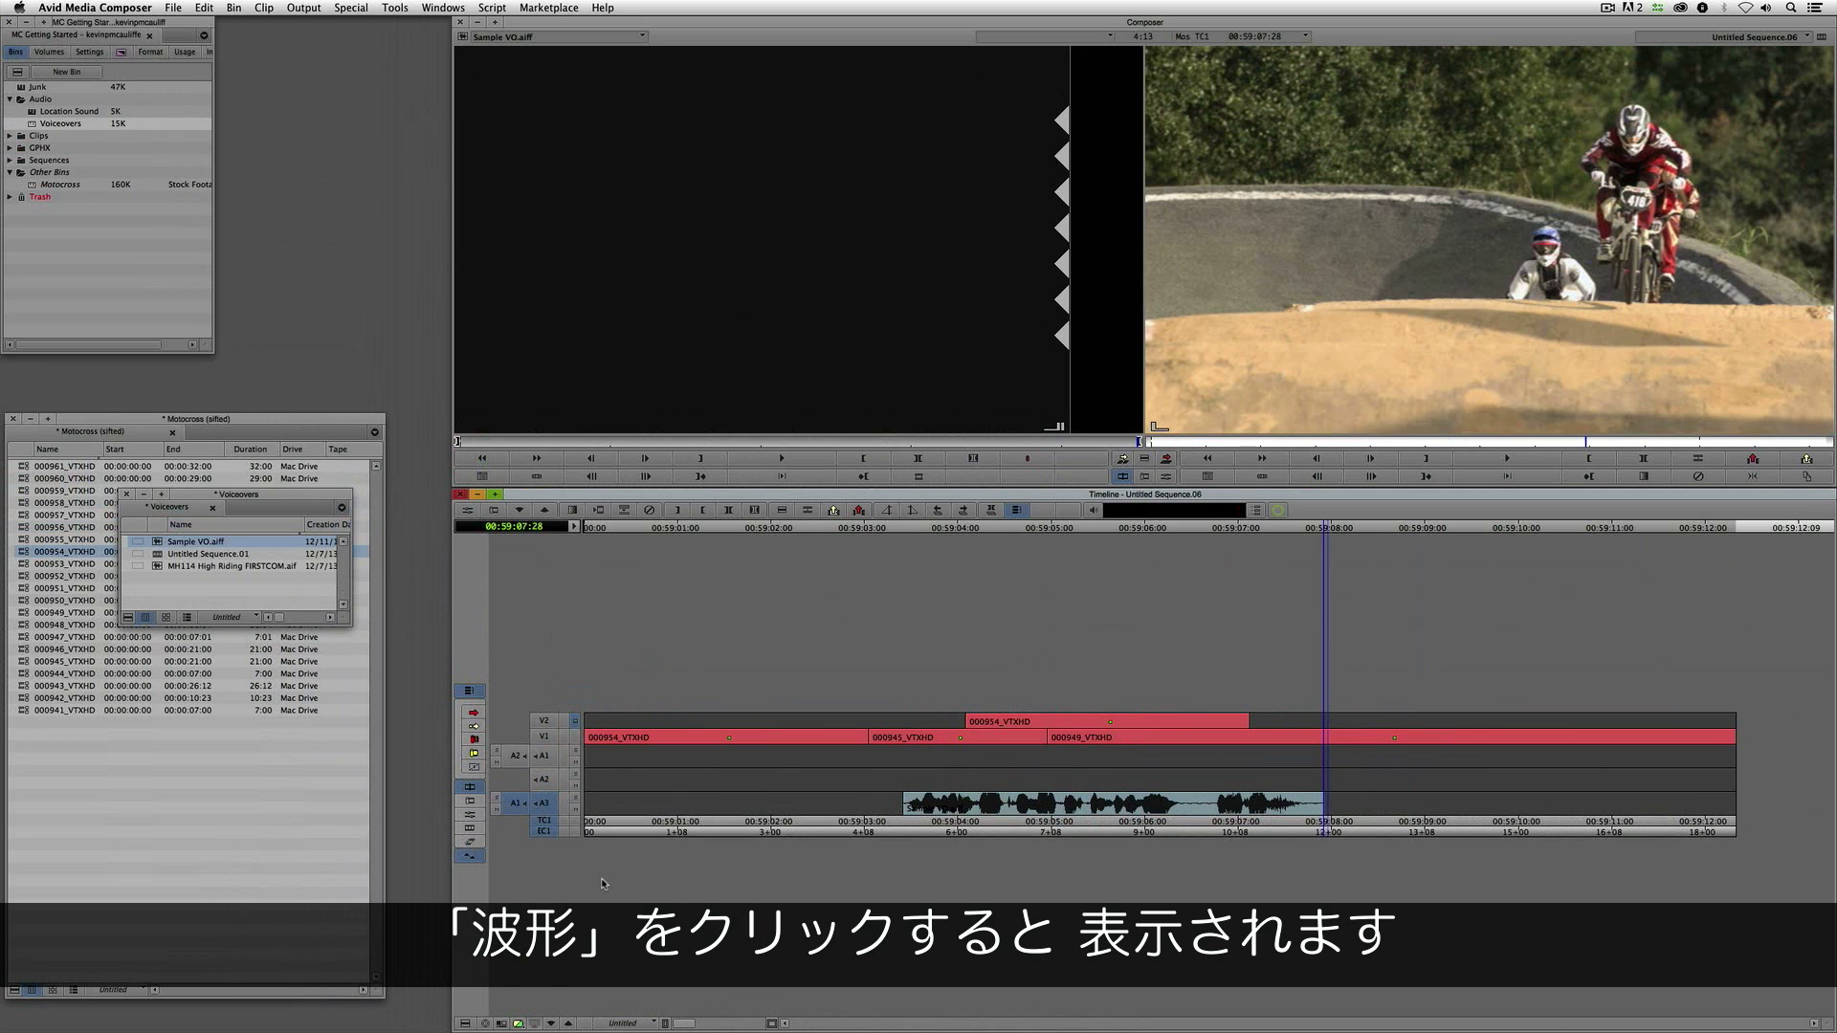
{"action": "right_click", "coordinate": [250, 600]}
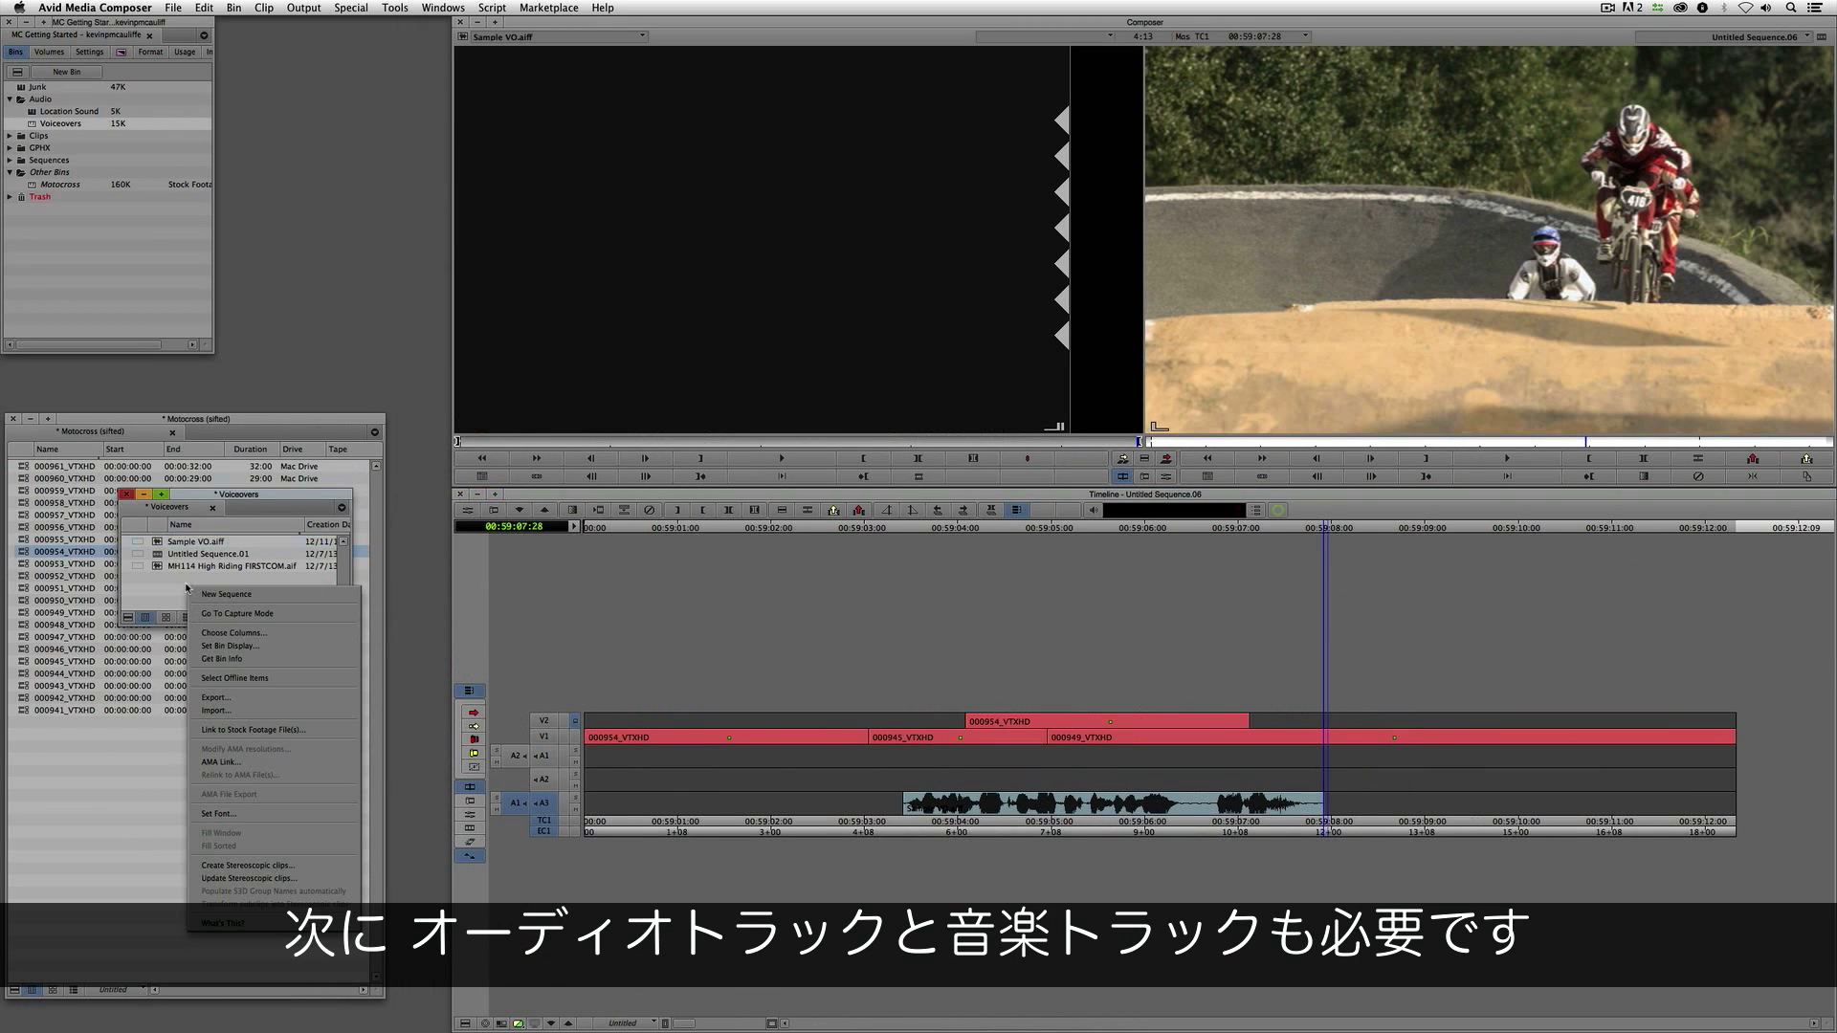
Step: Import Daily Grind_30.wav from Music > The Streets > Daily Grind into the Voiceovers bin
{"action": "left_click", "coordinate": [257, 713]}
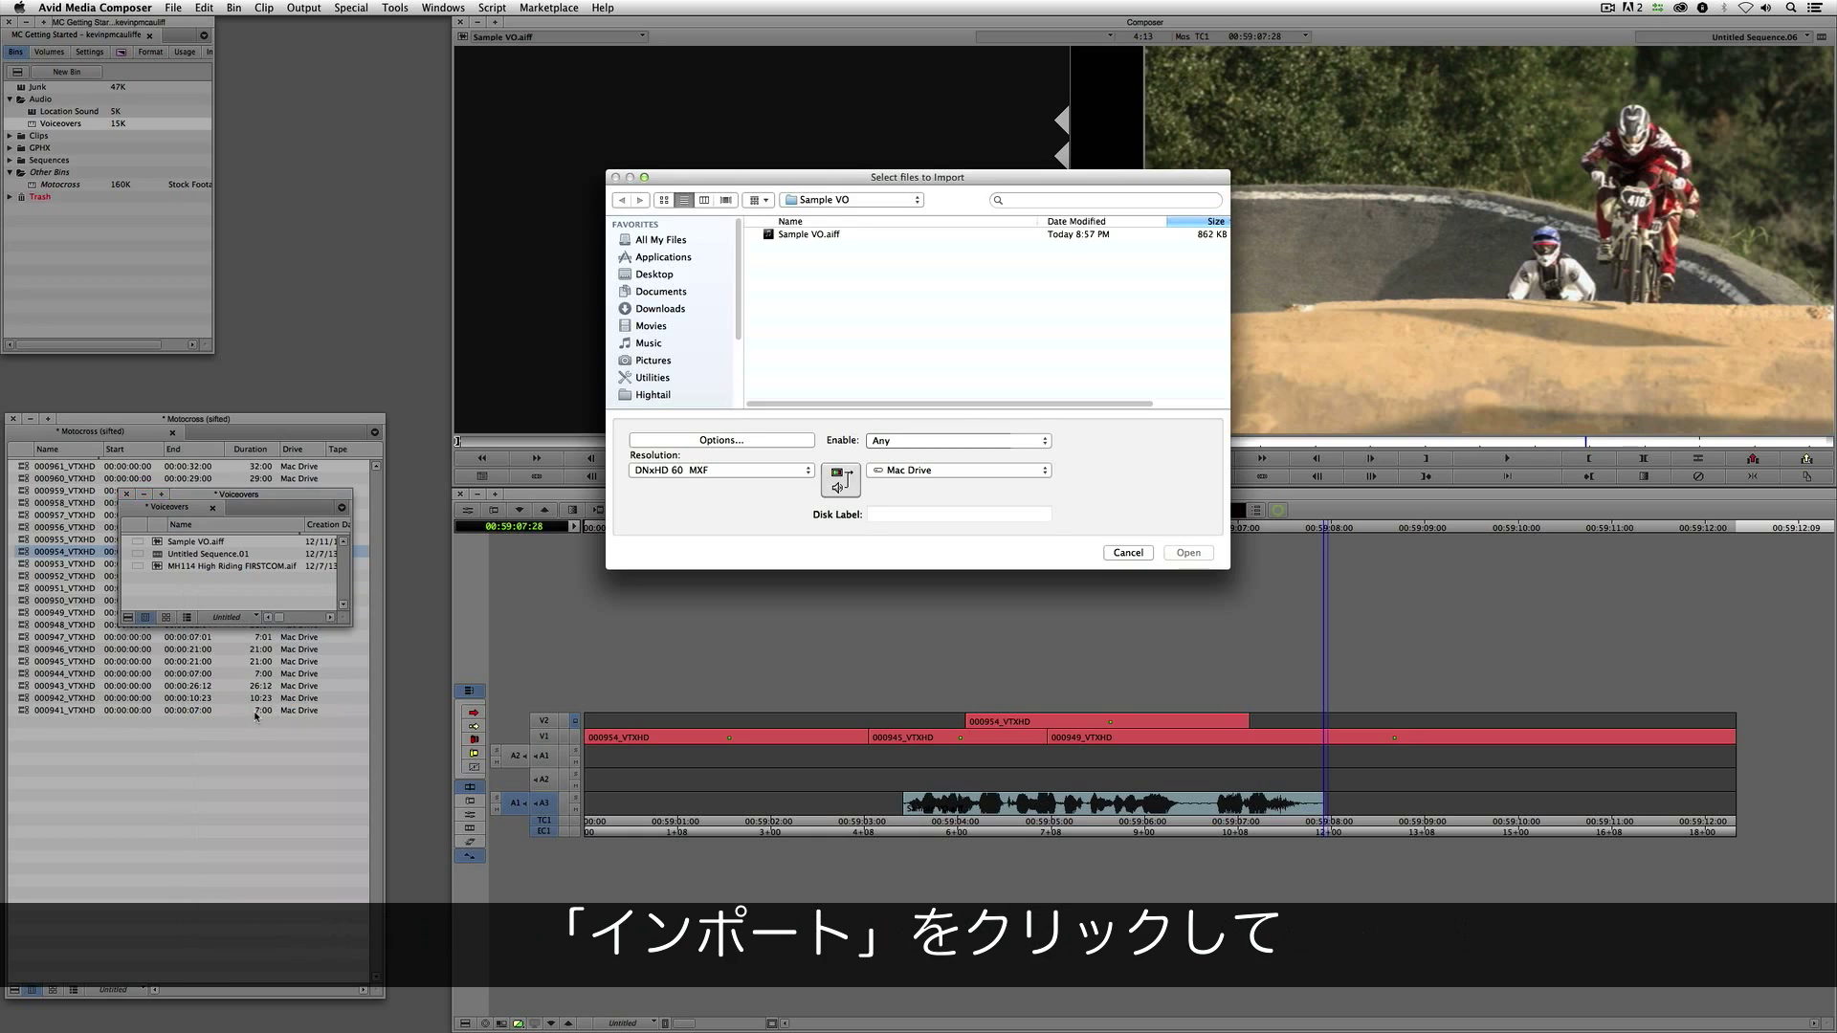
{"action": "left_click", "coordinate": [861, 199]}
{"action": "left_click", "coordinate": [880, 216]}
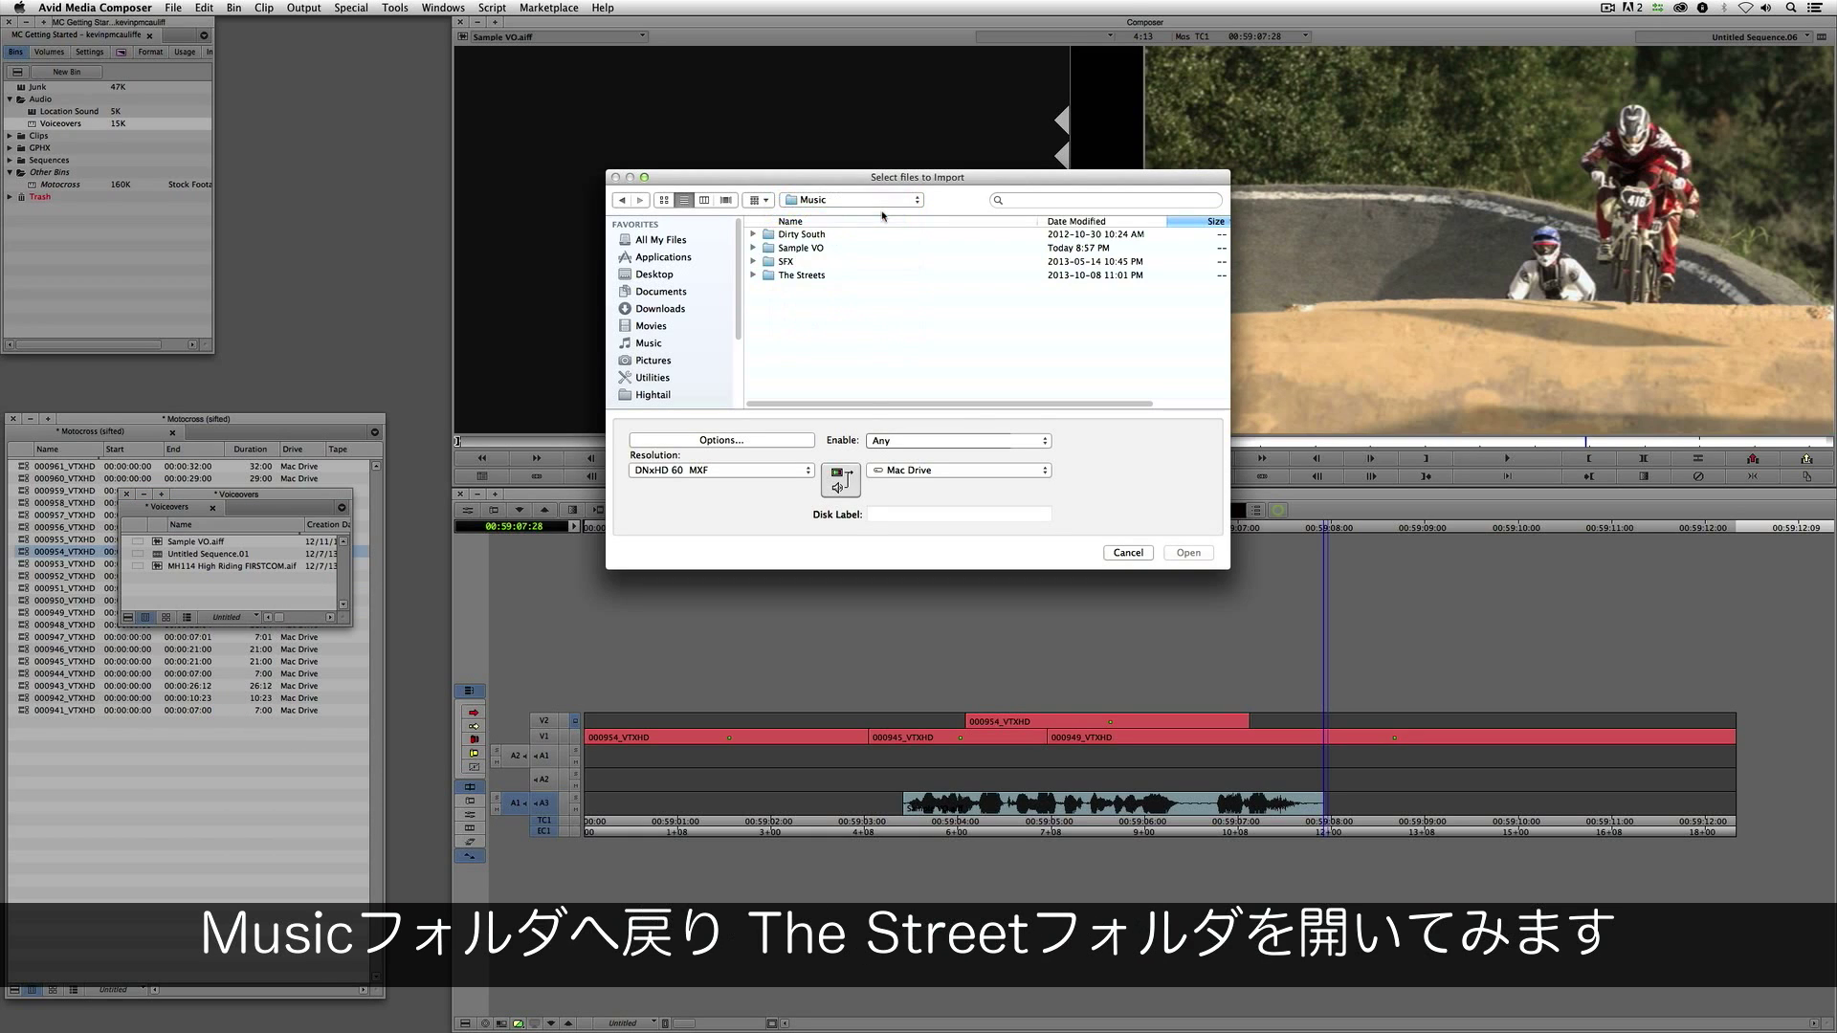
{"action": "double_click", "coordinate": [818, 275]}
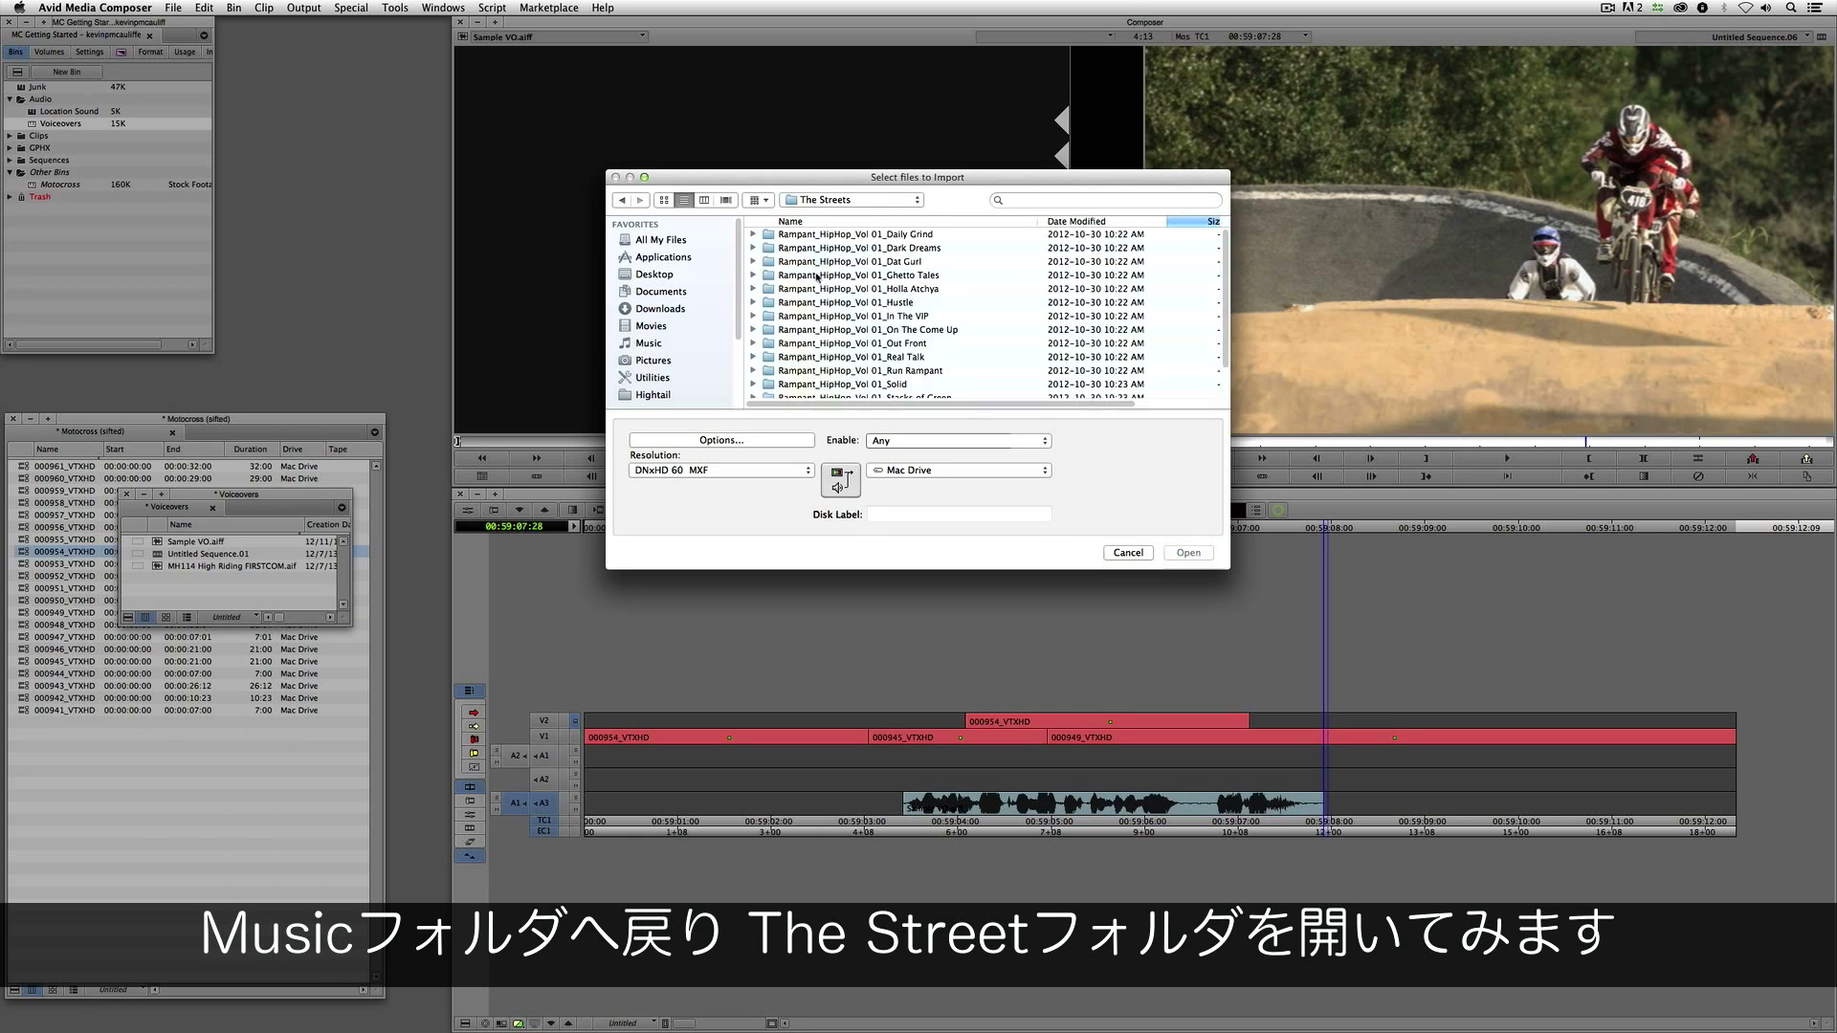
{"action": "double_click", "coordinate": [819, 235]}
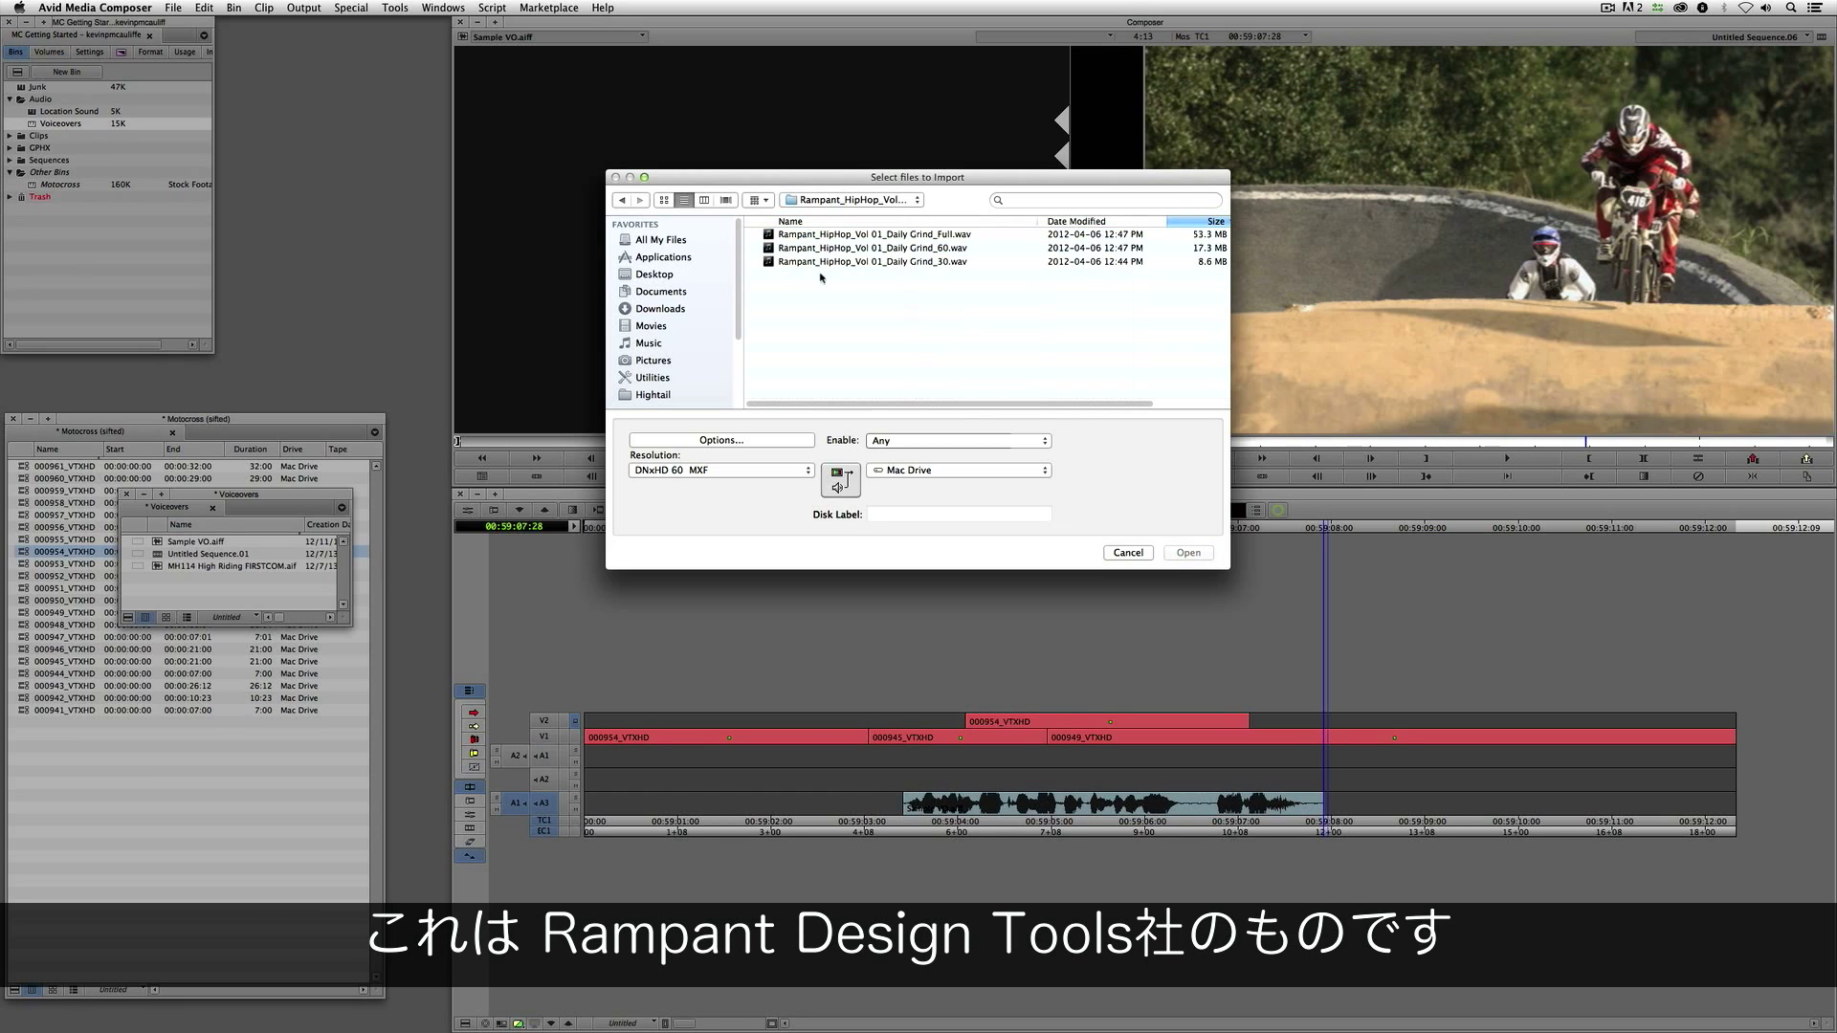
{"action": "left_click", "coordinate": [856, 261]}
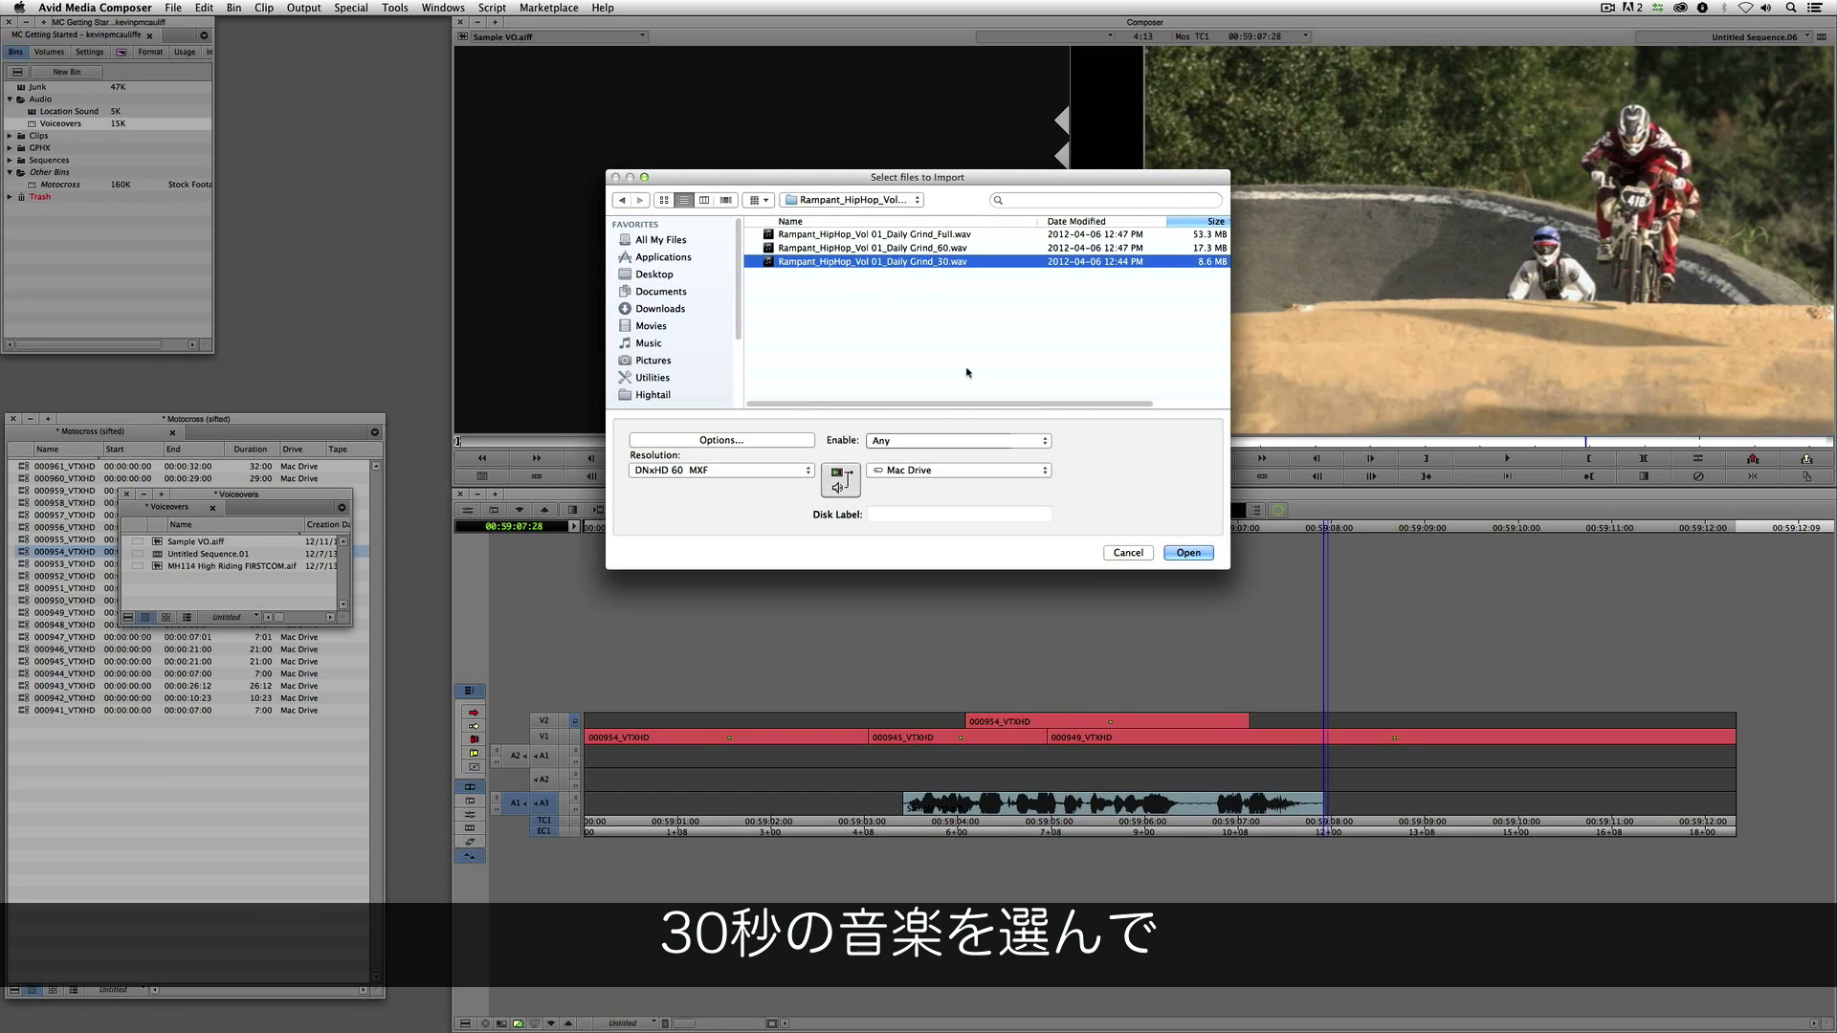
{"action": "left_click", "coordinate": [1188, 553]}
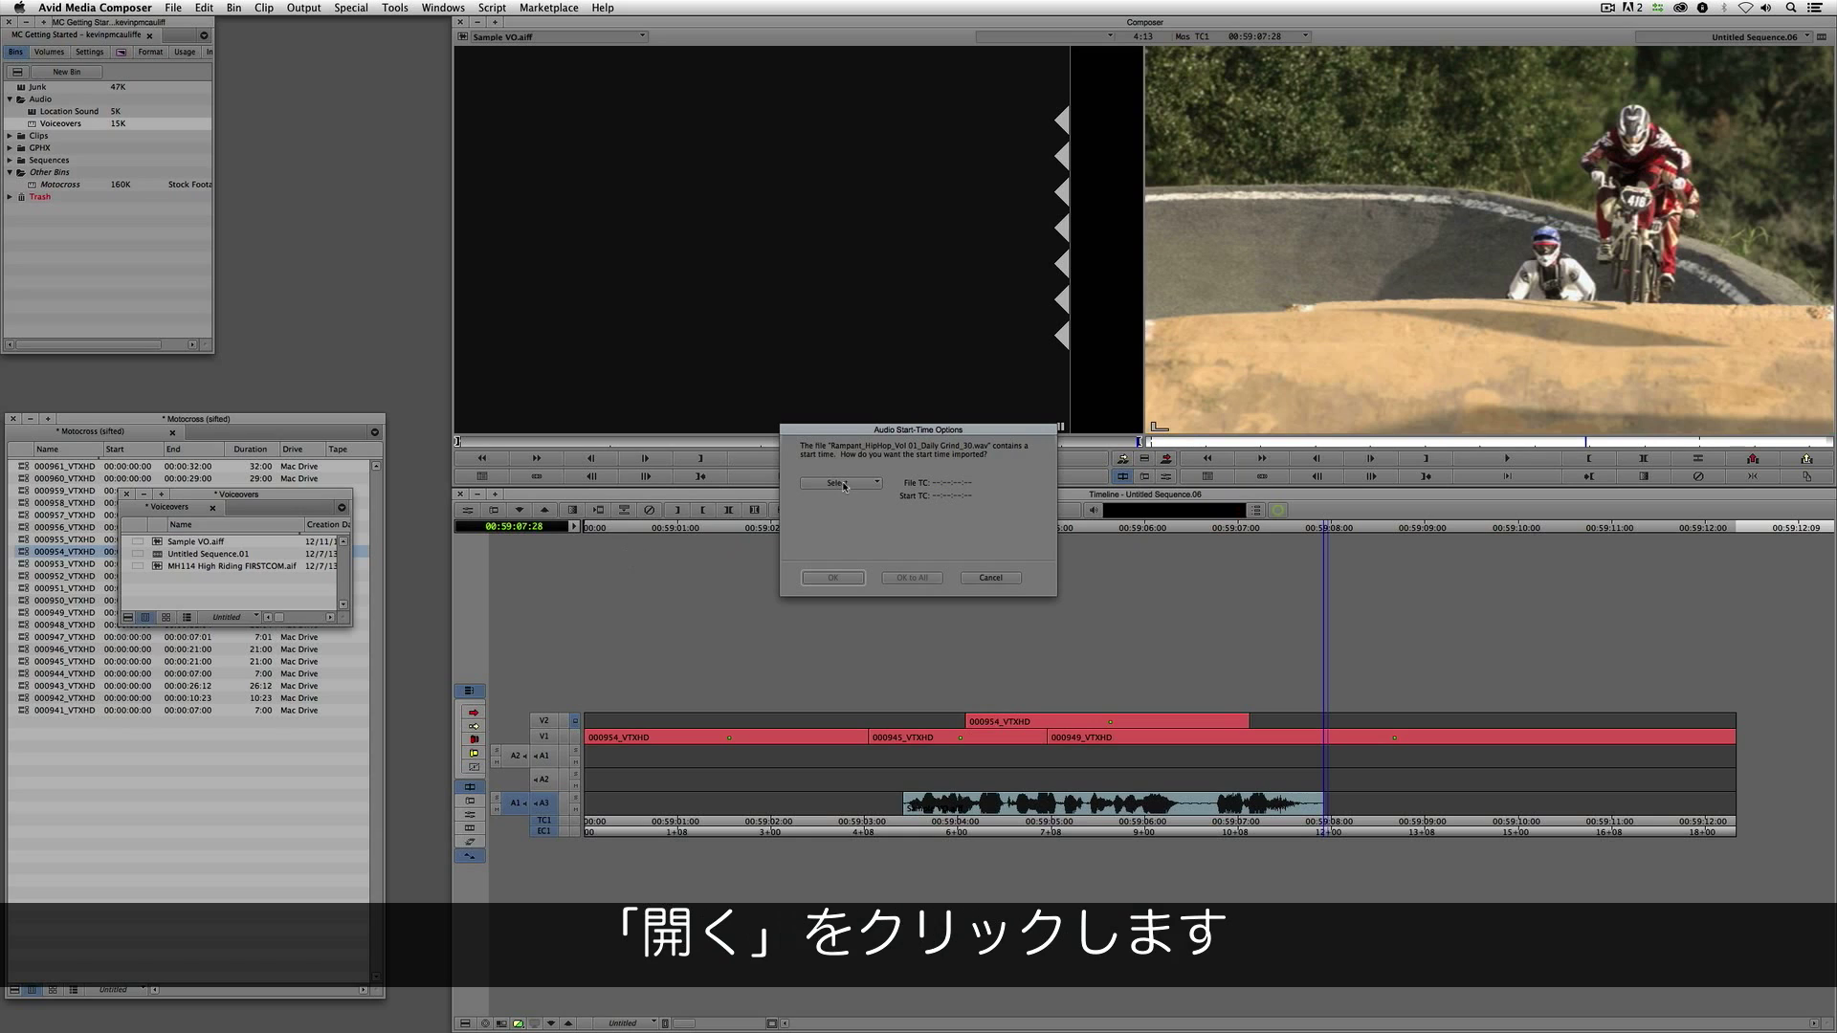
Step: Set the start timecode rate to 23.98 for all files and load the music clip as source
{"action": "left_click", "coordinate": [843, 483]}
{"action": "left_click", "coordinate": [839, 511]}
{"action": "left_click", "coordinate": [912, 578]}
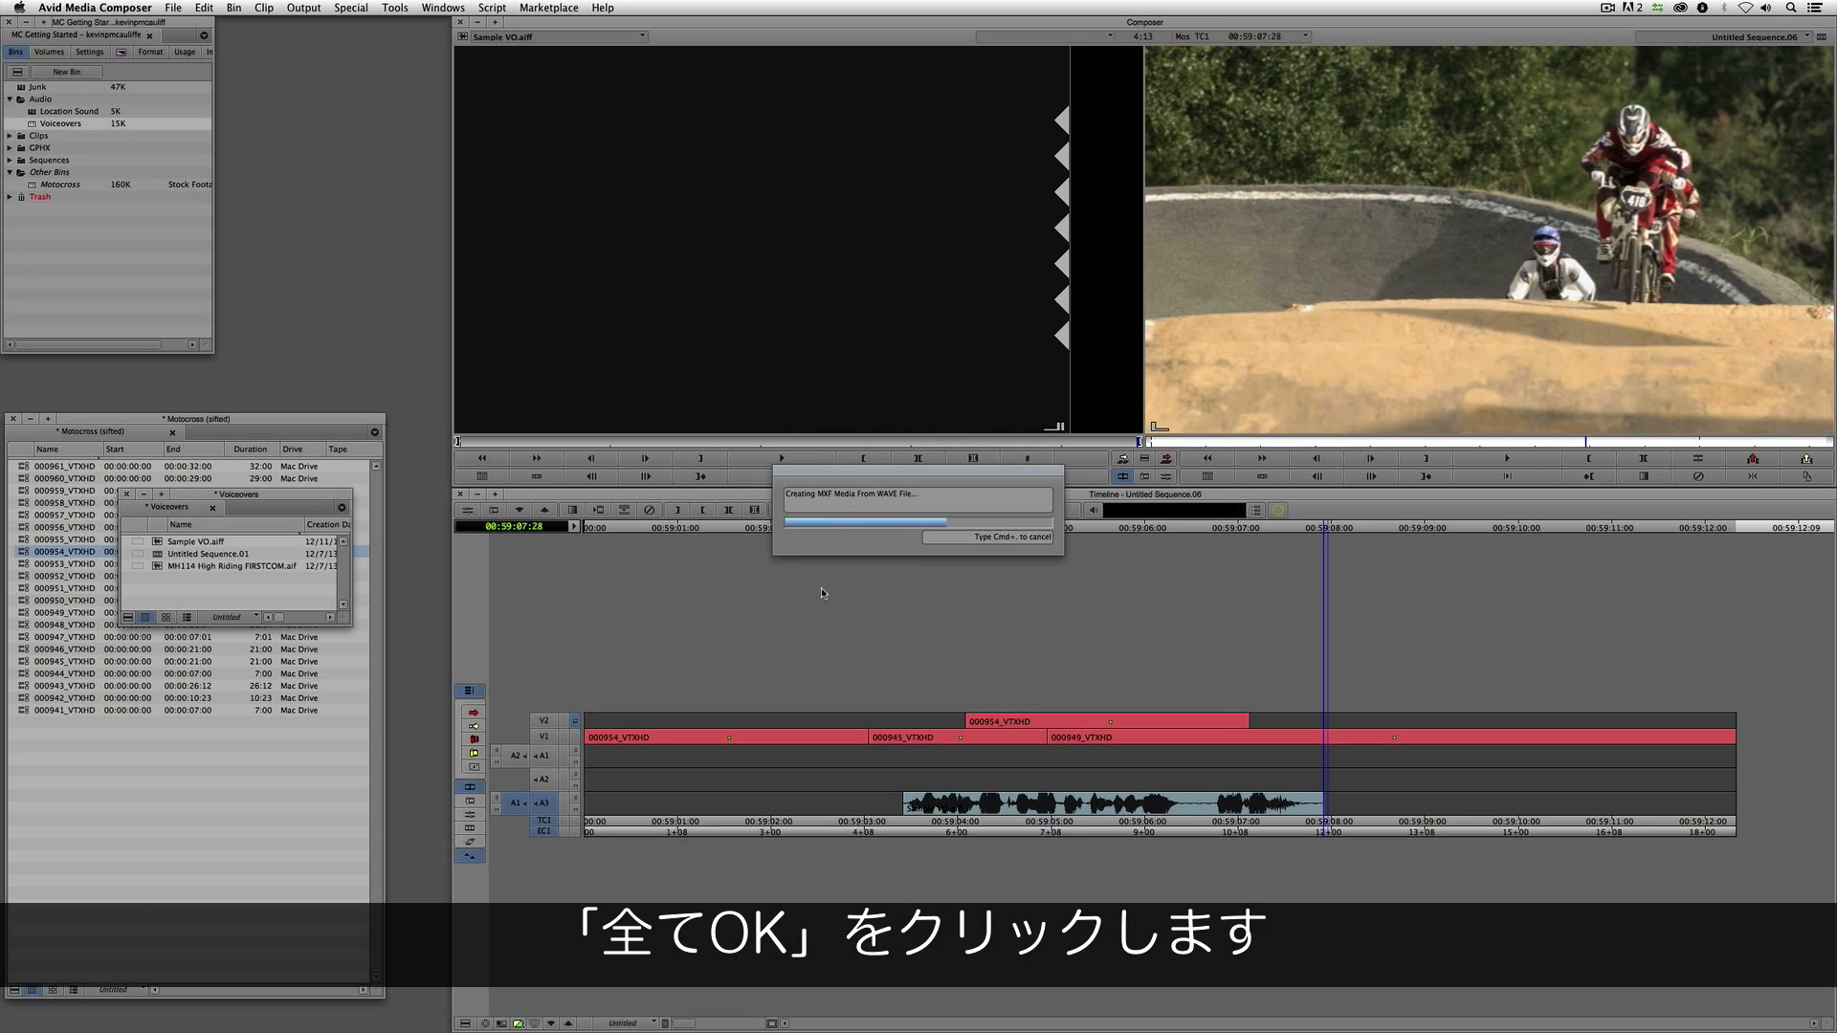
{"action": "left_click_drag", "start_coordinate": [156, 542], "coordinate": [712, 323]}
{"action": "left_click_drag", "start_coordinate": [816, 777], "coordinate": [688, 777]}
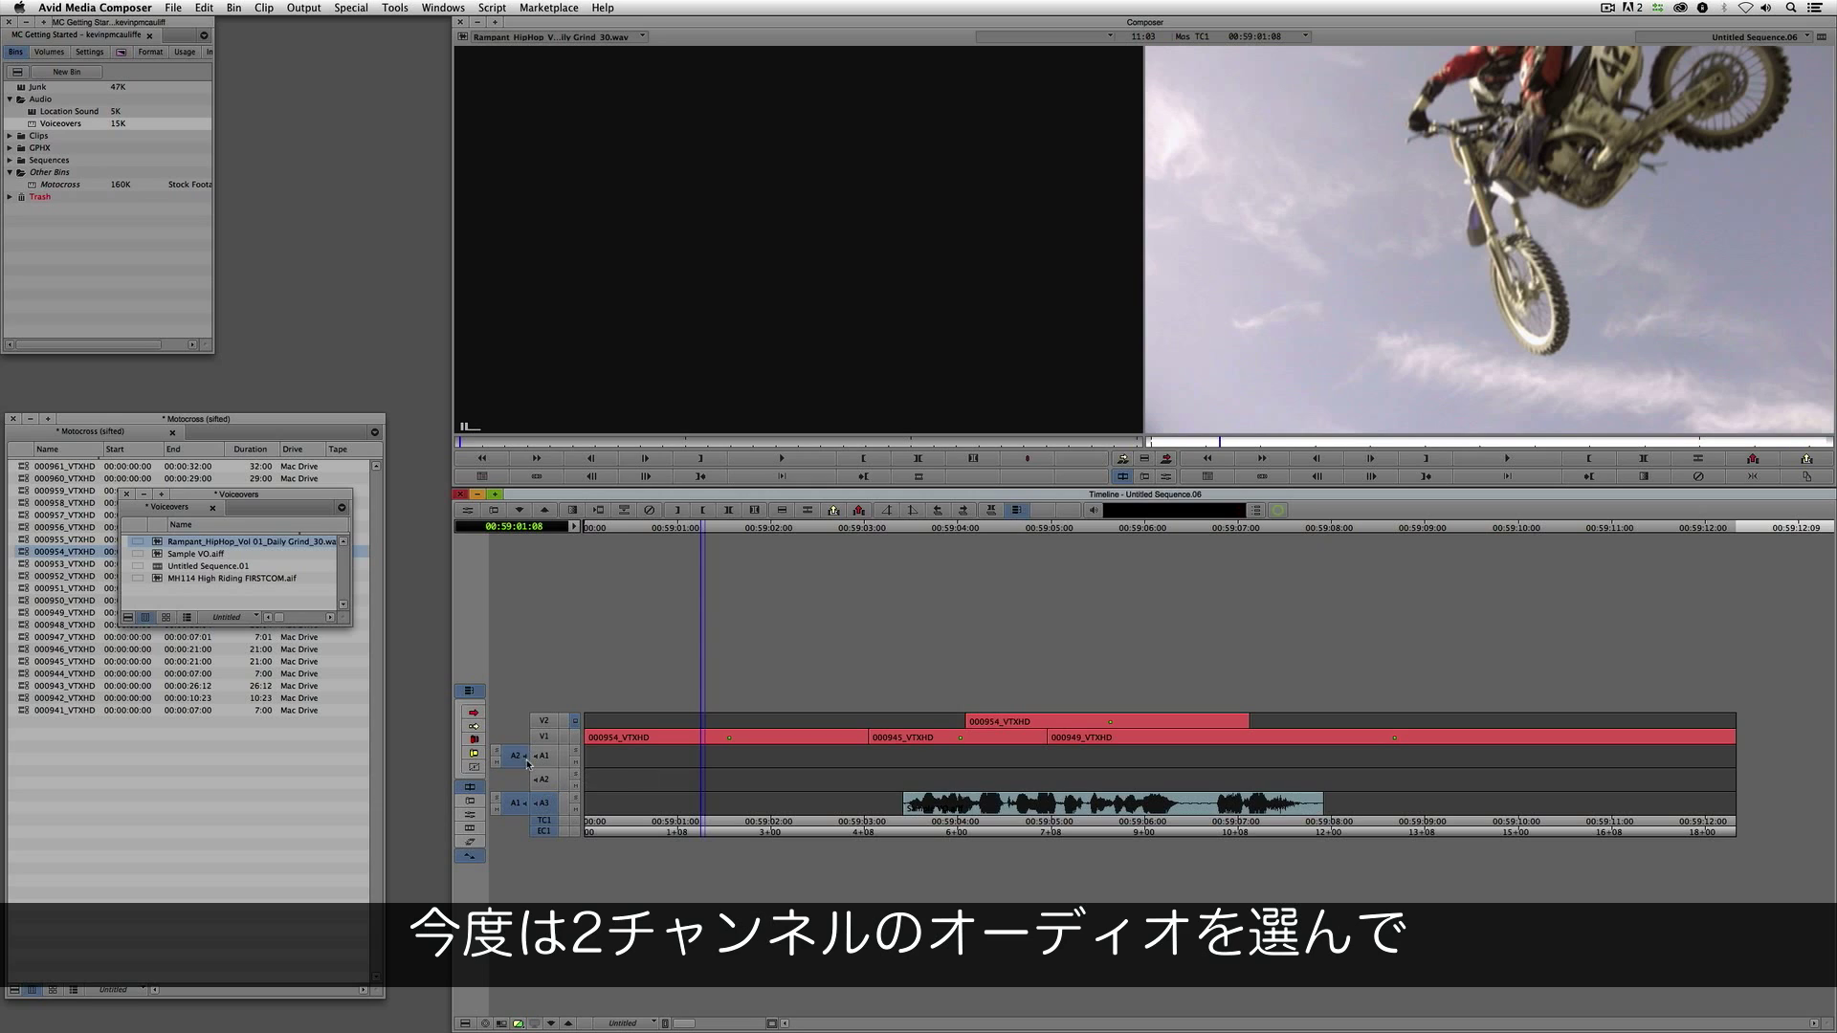
Step: Patch source A1/A2 to record A1/A2, mark the clip with T, overwrite the music, and play from the start
{"action": "left_click_drag", "start_coordinate": [518, 804], "coordinate": [541, 759]}
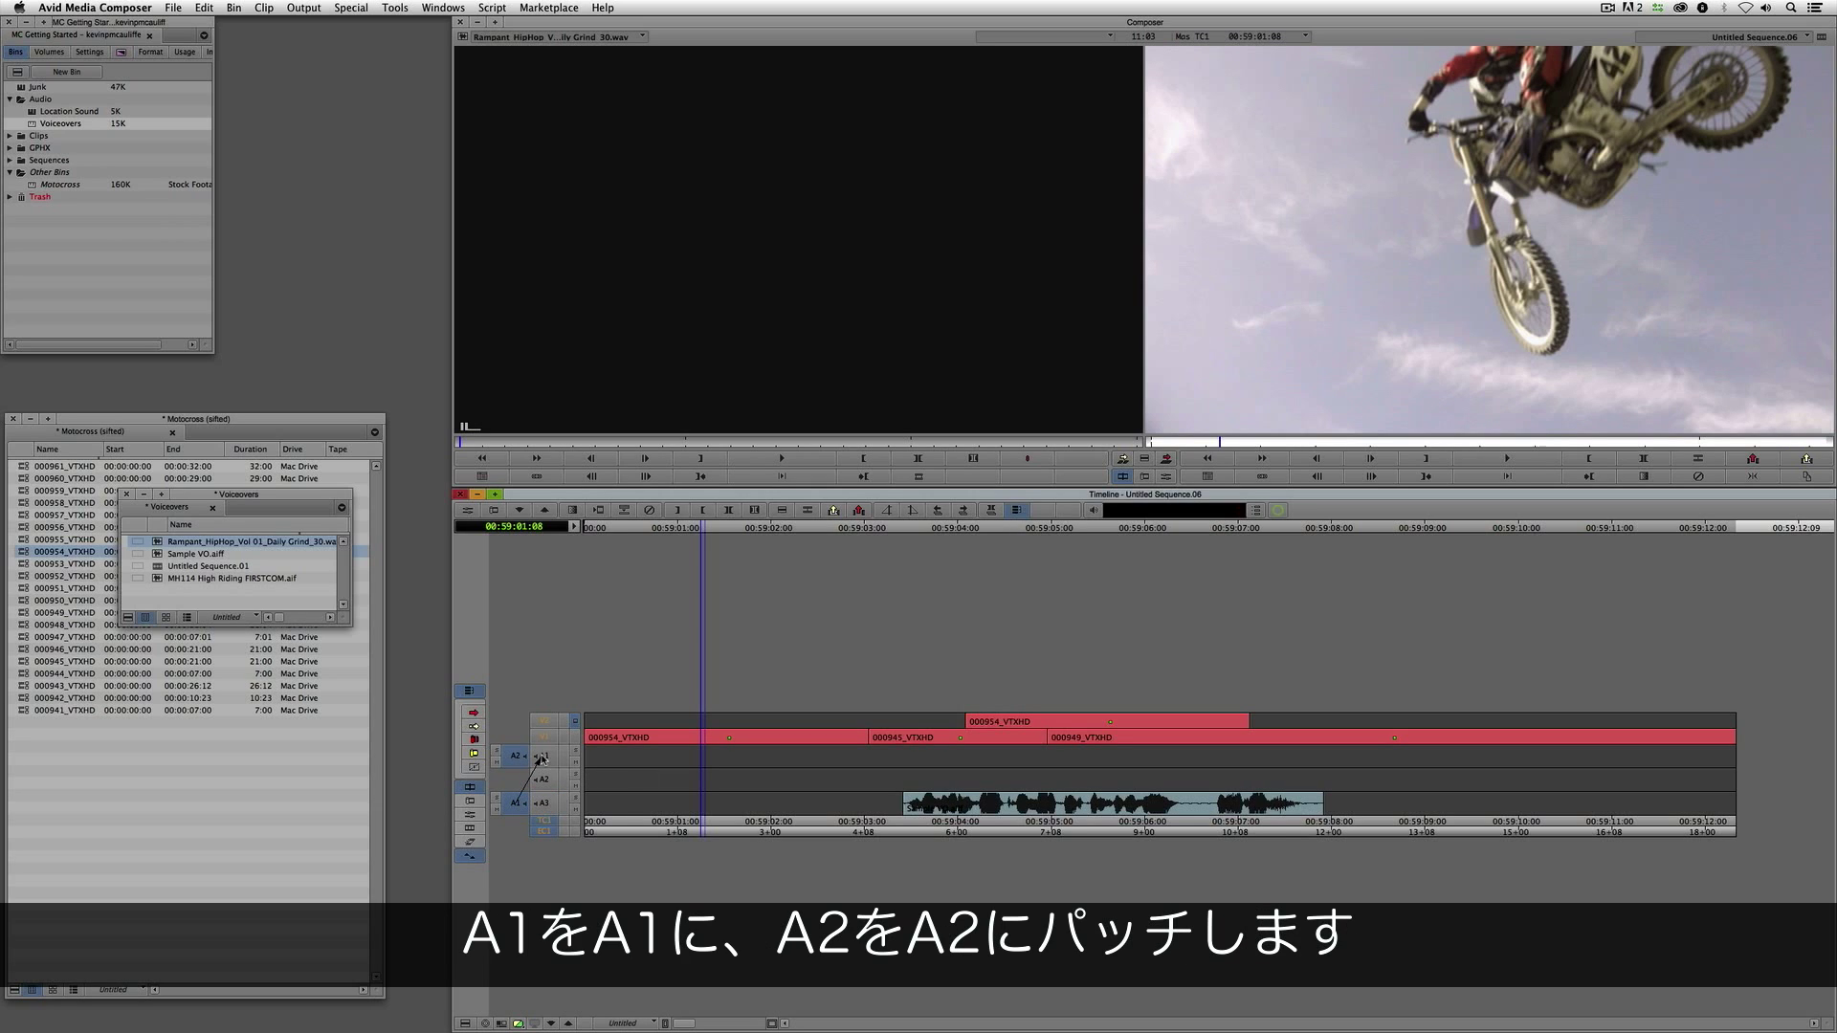
{"action": "mouse_move", "coordinate": [541, 759]}
{"action": "left_mouse_down"}
{"action": "mouse_move", "coordinate": [518, 800]}
{"action": "mouse_move", "coordinate": [542, 780]}
{"action": "left_mouse_up"}
{"action": "left_click", "coordinate": [649, 773]}
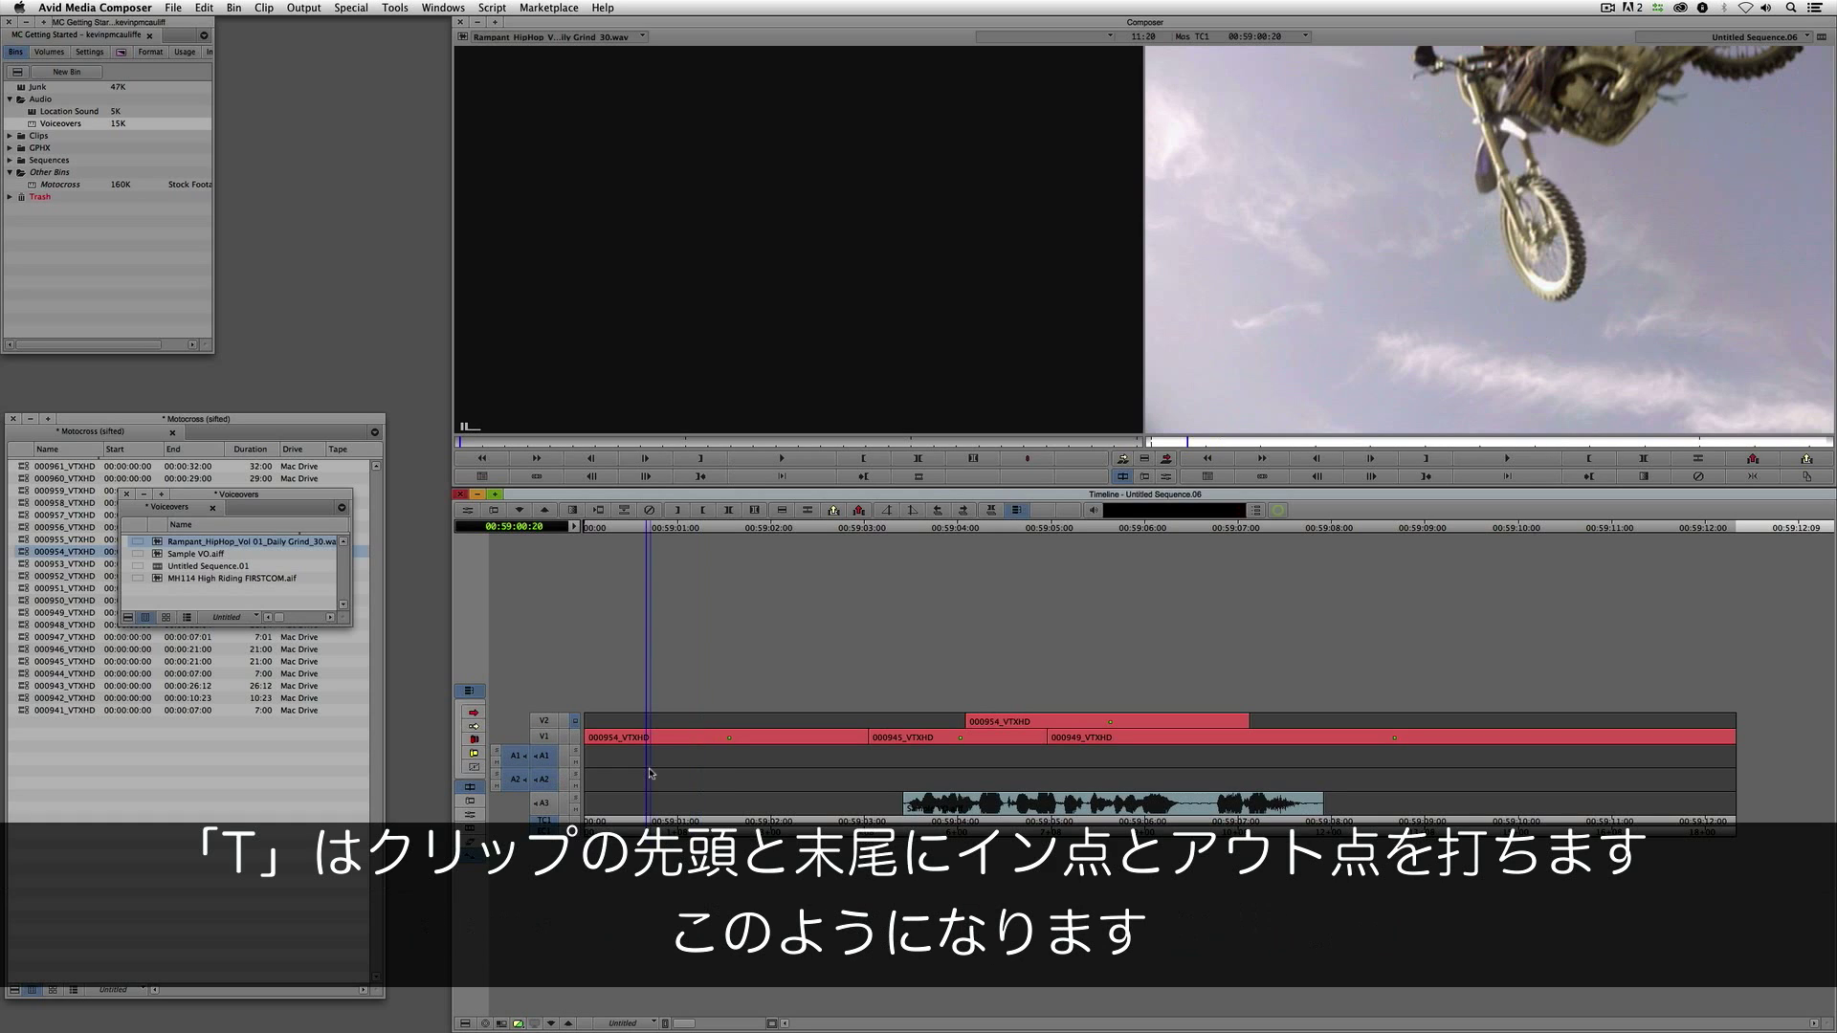
{"action": "key", "text": "t"}
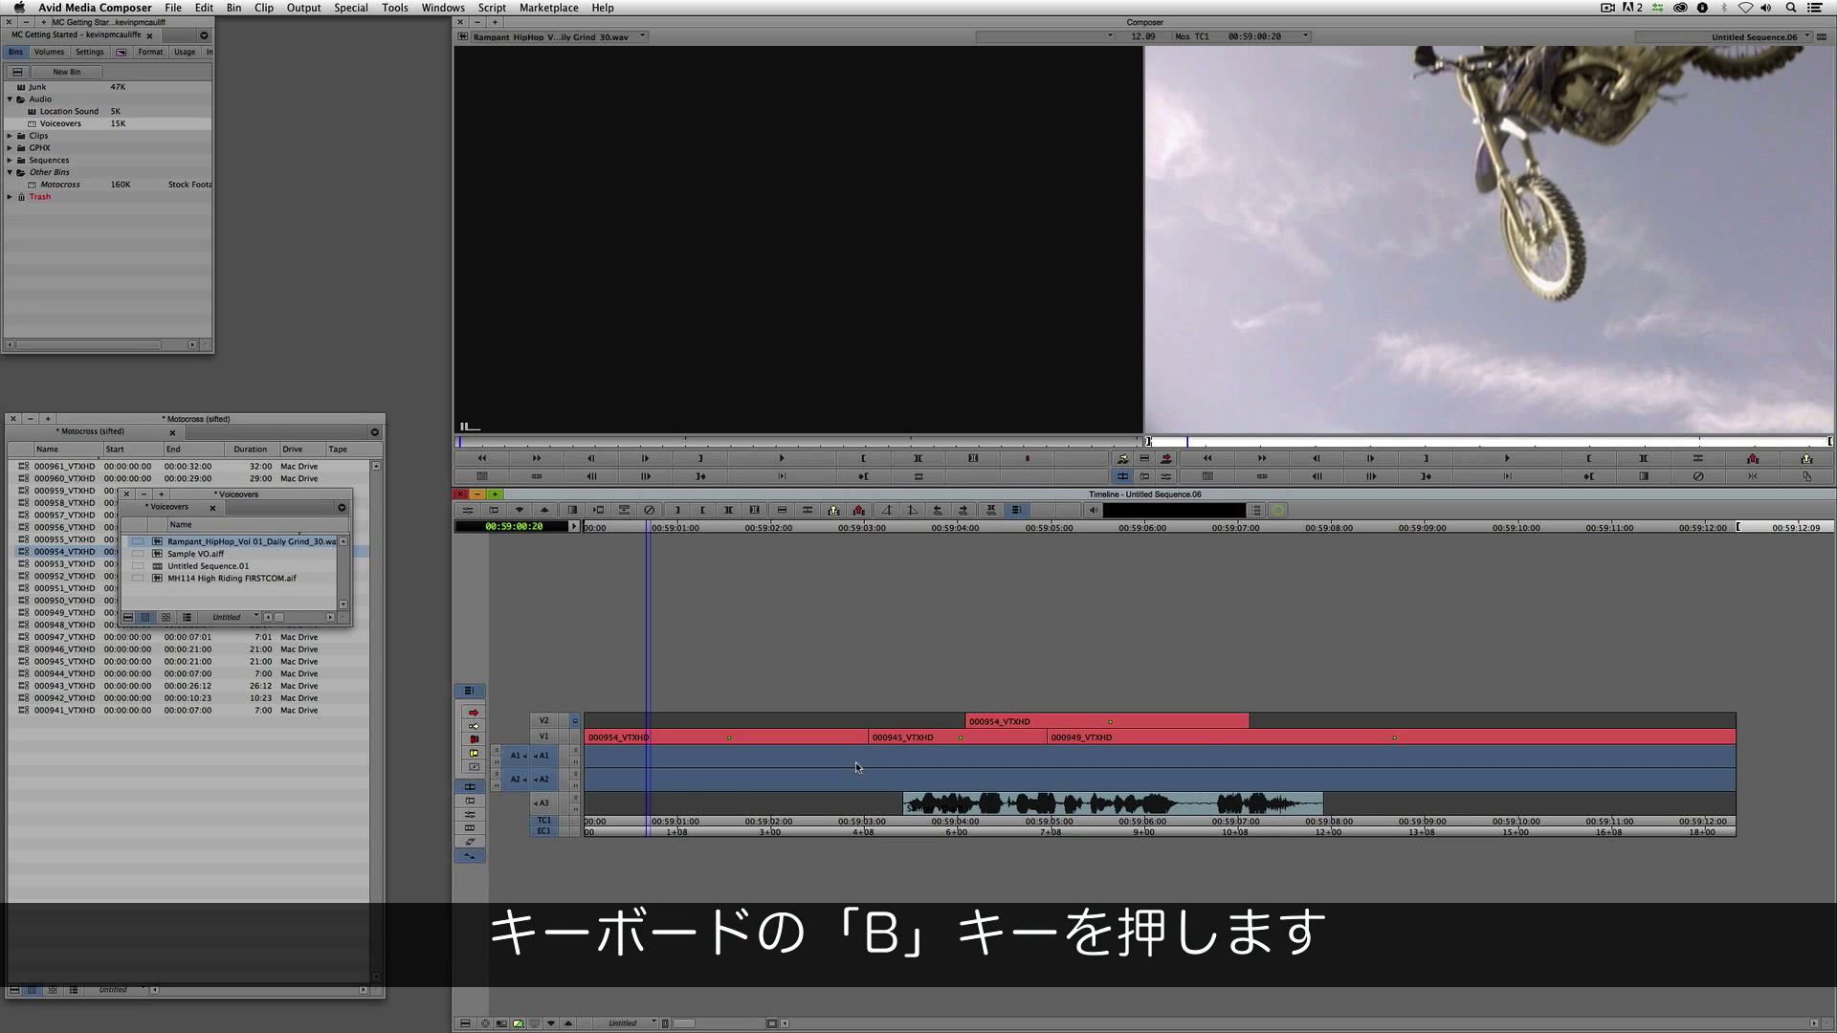
{"action": "key", "text": "b"}
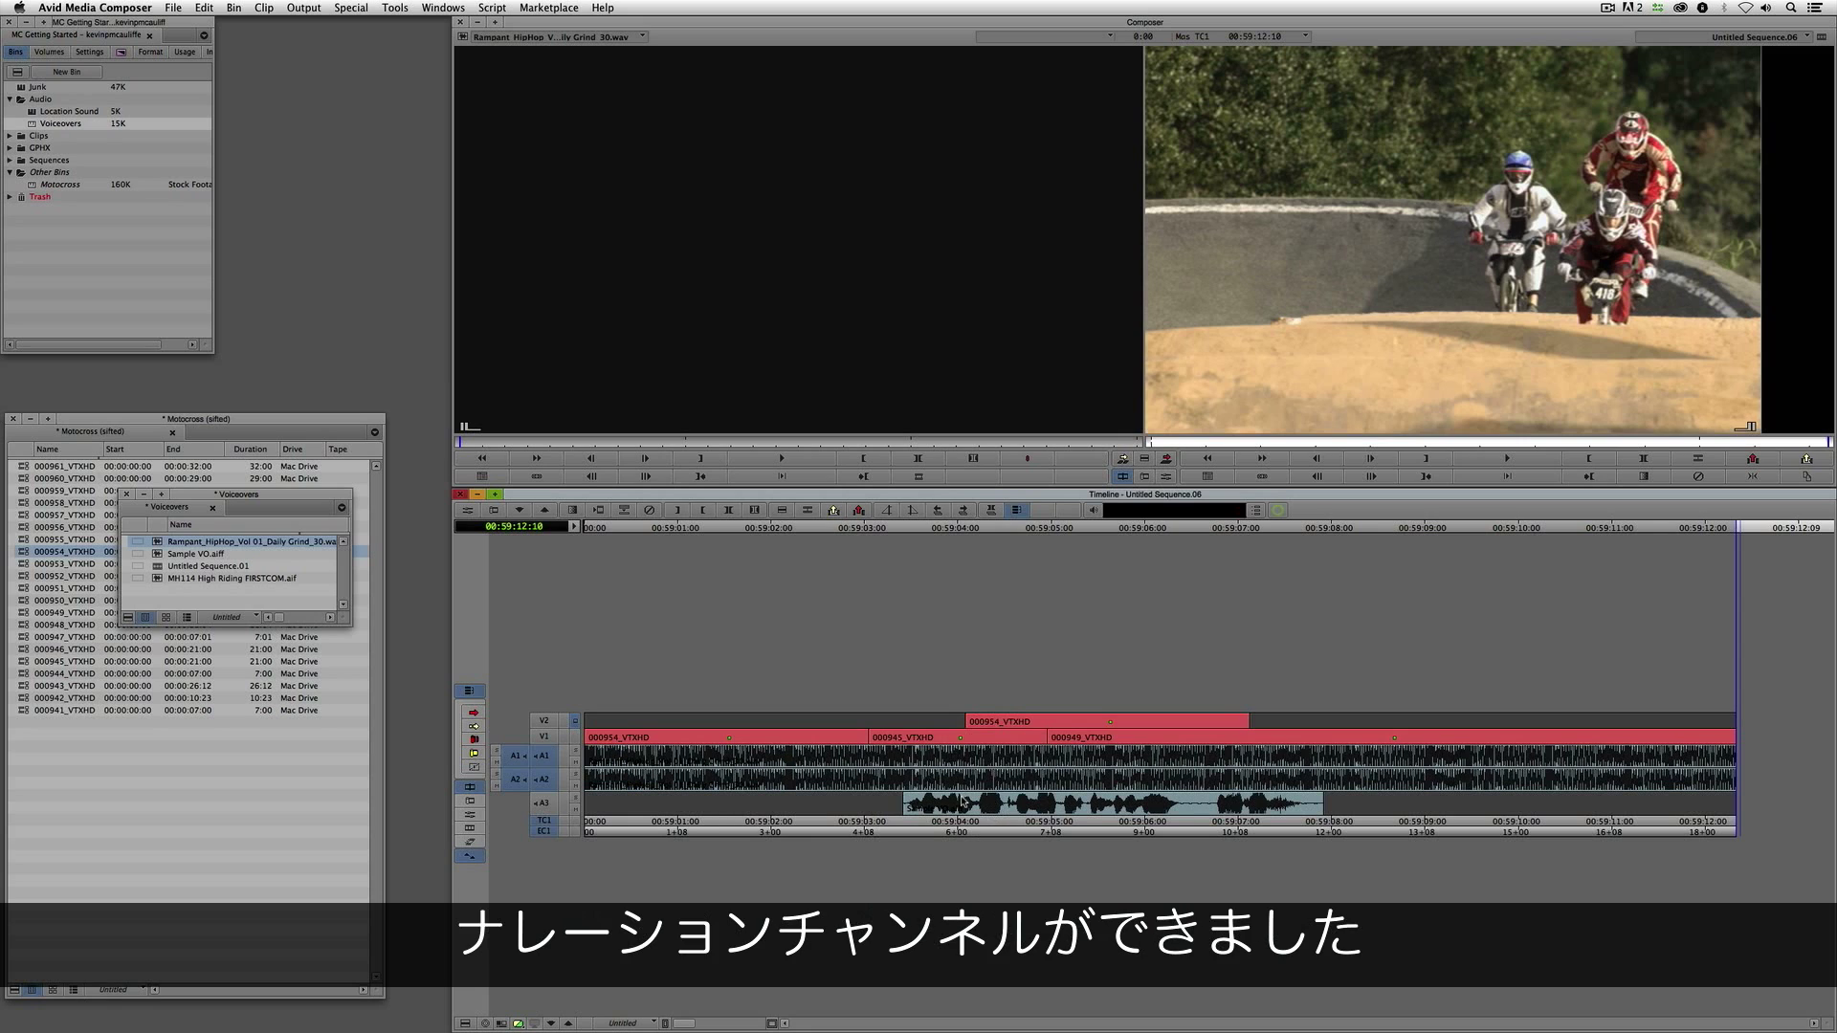
{"action": "left_click_drag", "start_coordinate": [836, 782], "coordinate": [551, 778]}
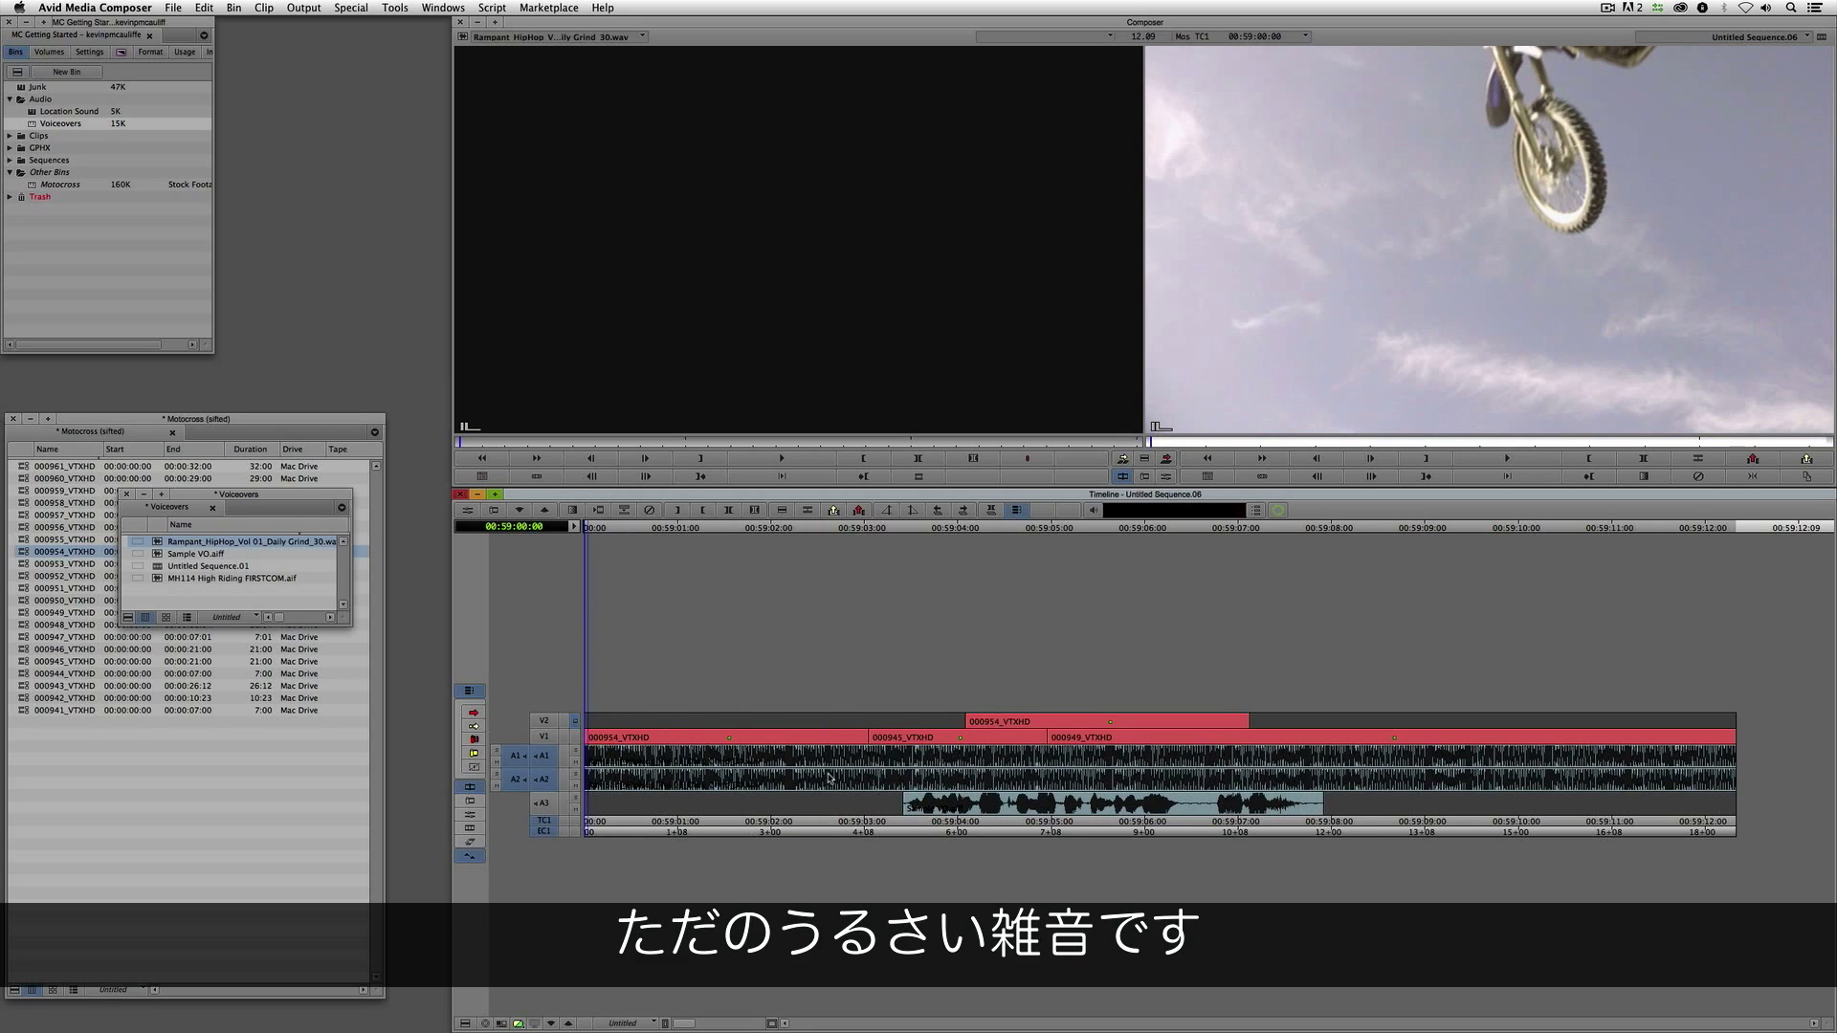
{"action": "key", "text": "space"}
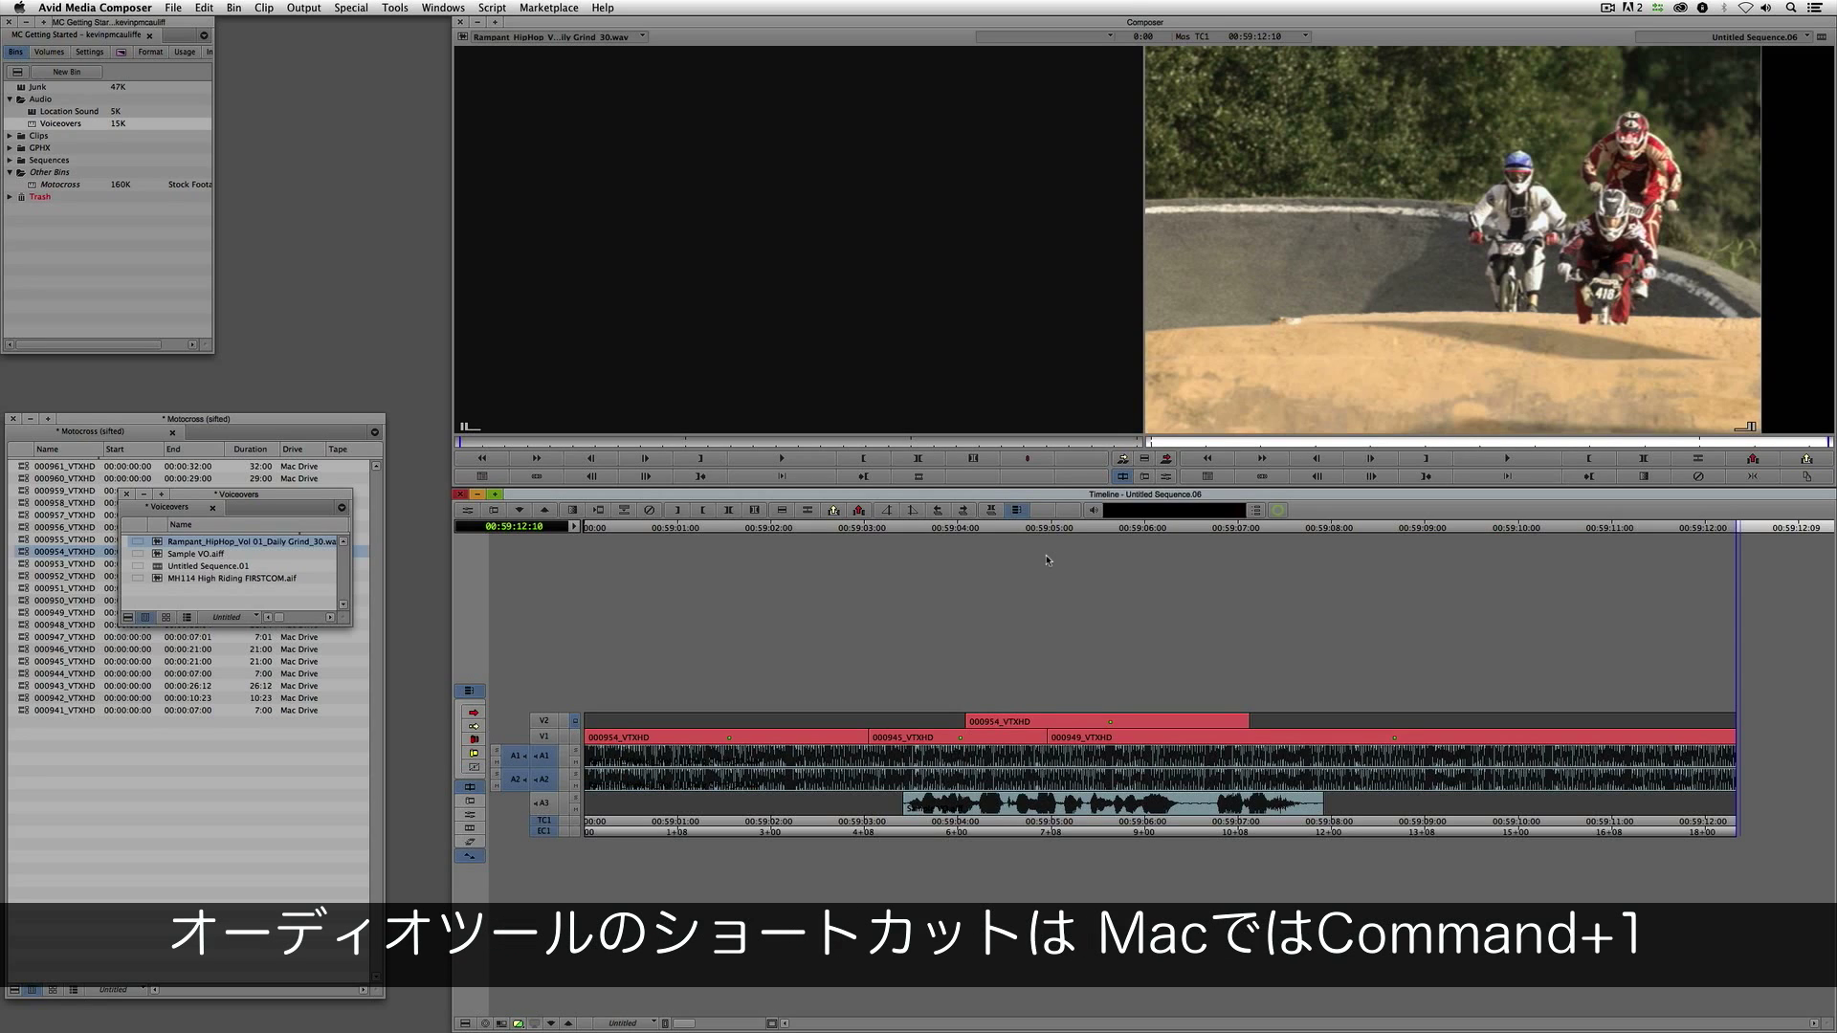
Step: Open the Audio Tool with Cmd+1, move it beside the bins, and widen it
{"action": "key", "text": "super+1"}
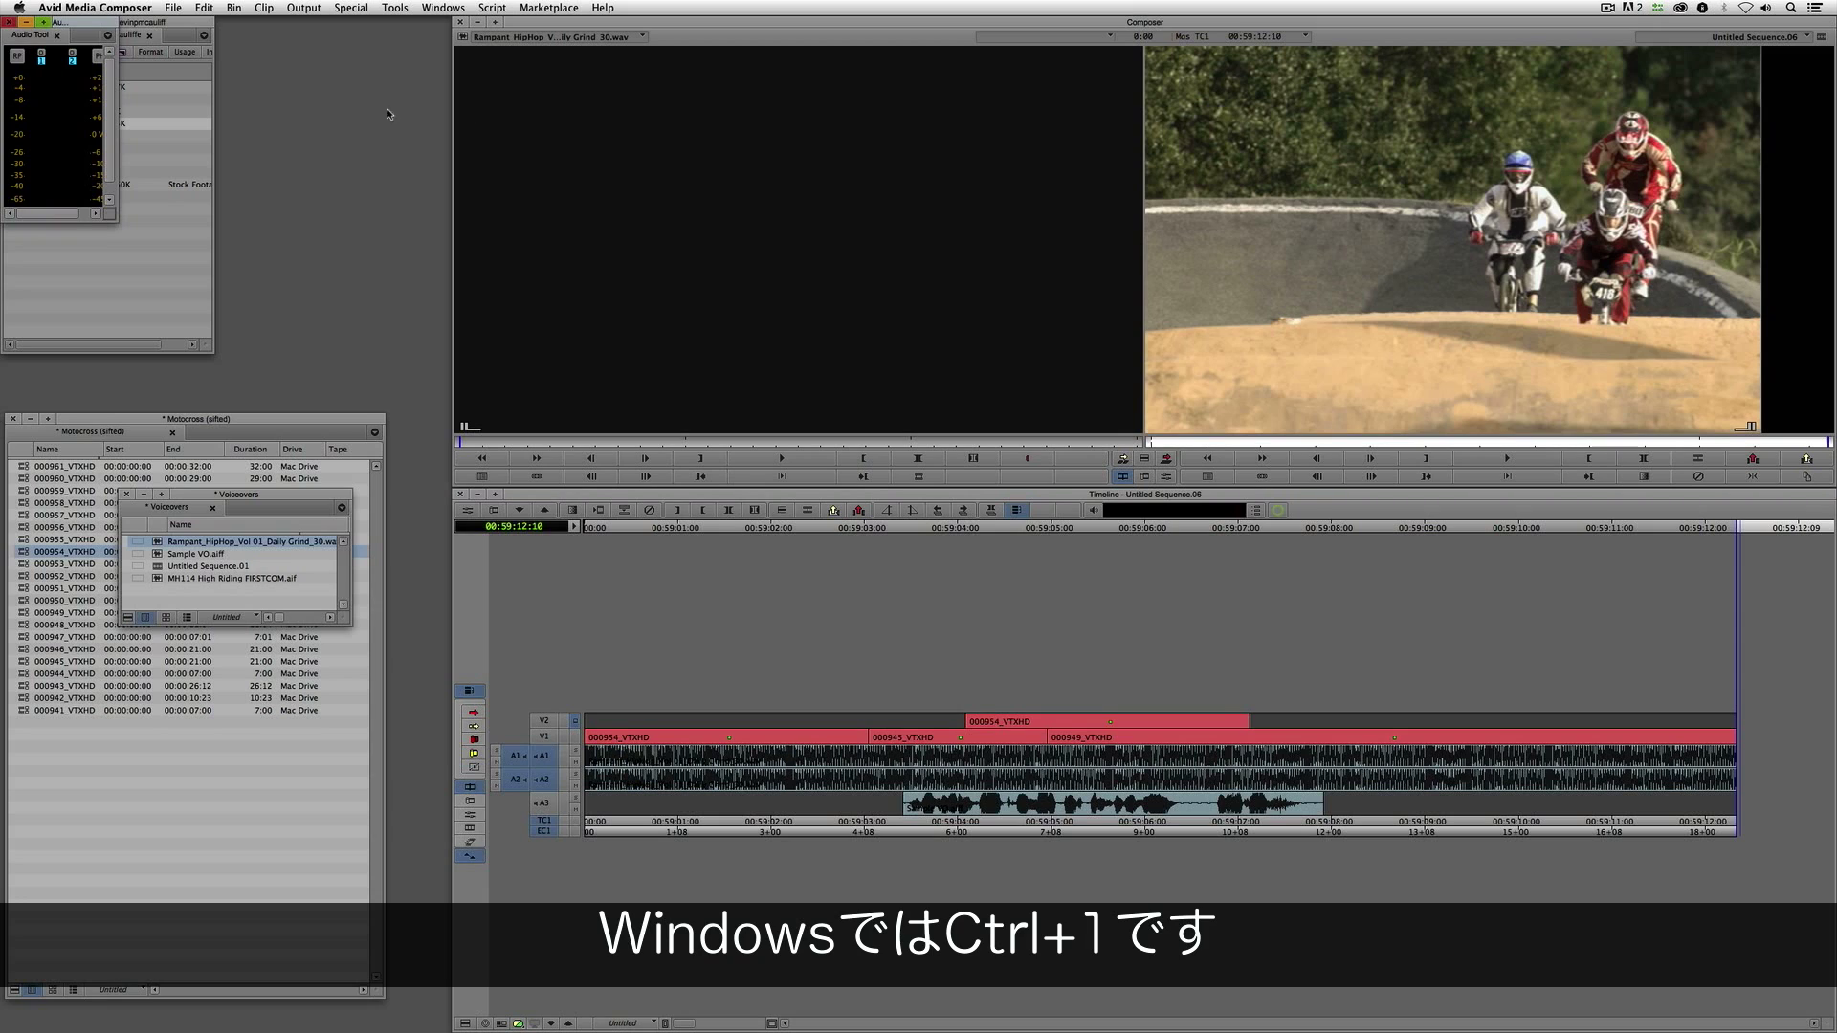
{"action": "left_click_drag", "start_coordinate": [58, 29], "coordinate": [269, 87]}
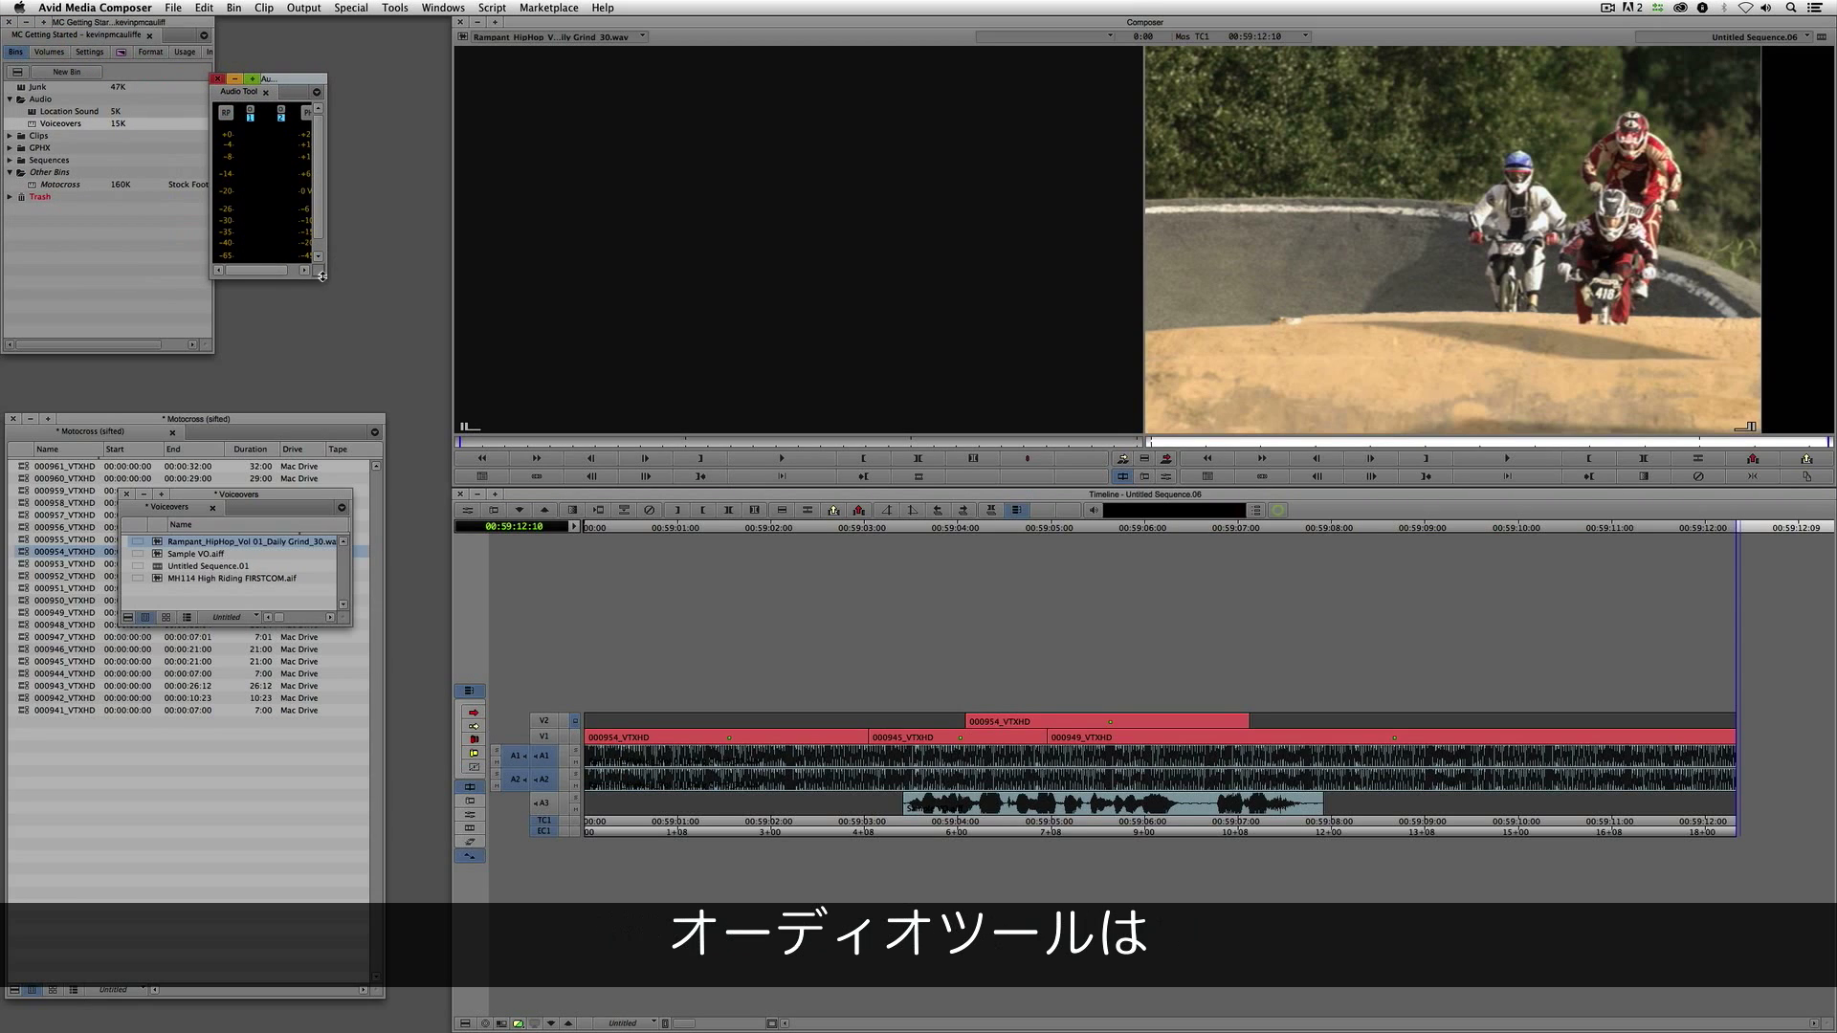
{"action": "left_click_drag", "start_coordinate": [325, 228], "coordinate": [436, 230]}
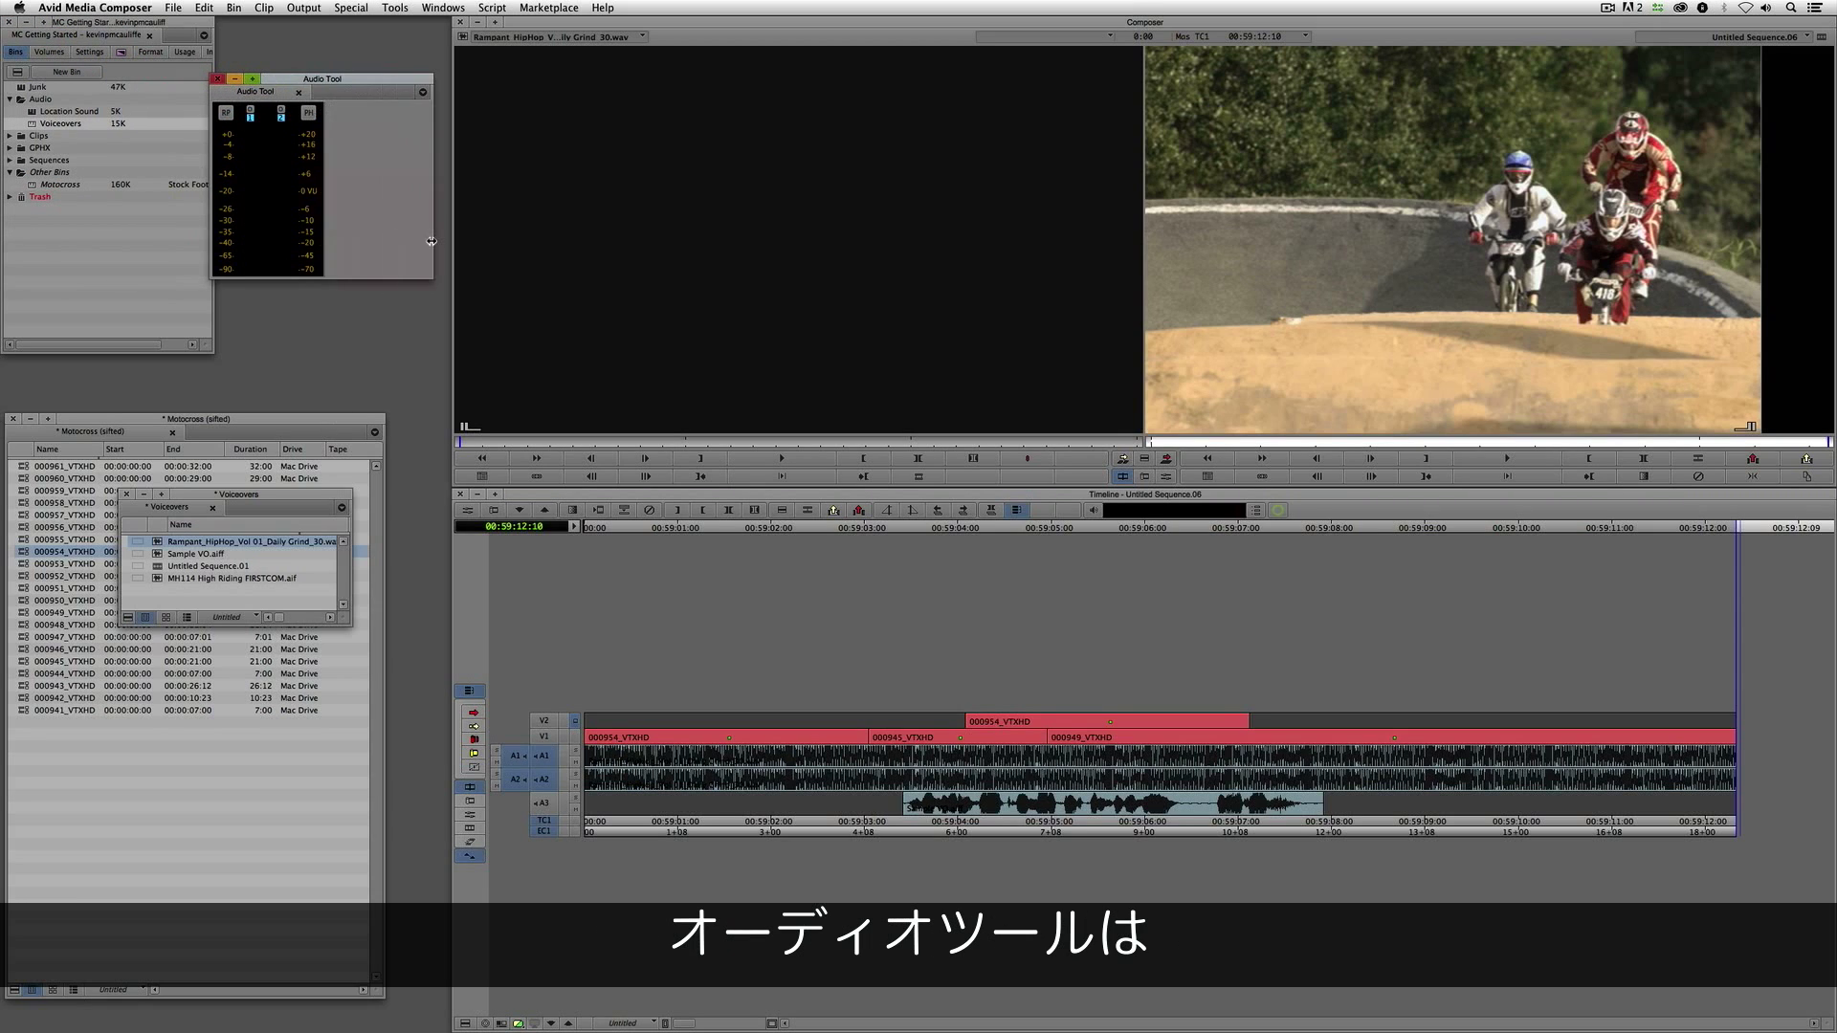
Step: Reopen the Audio Tool from the Tools menu and make its window taller
{"action": "left_click", "coordinate": [395, 8]}
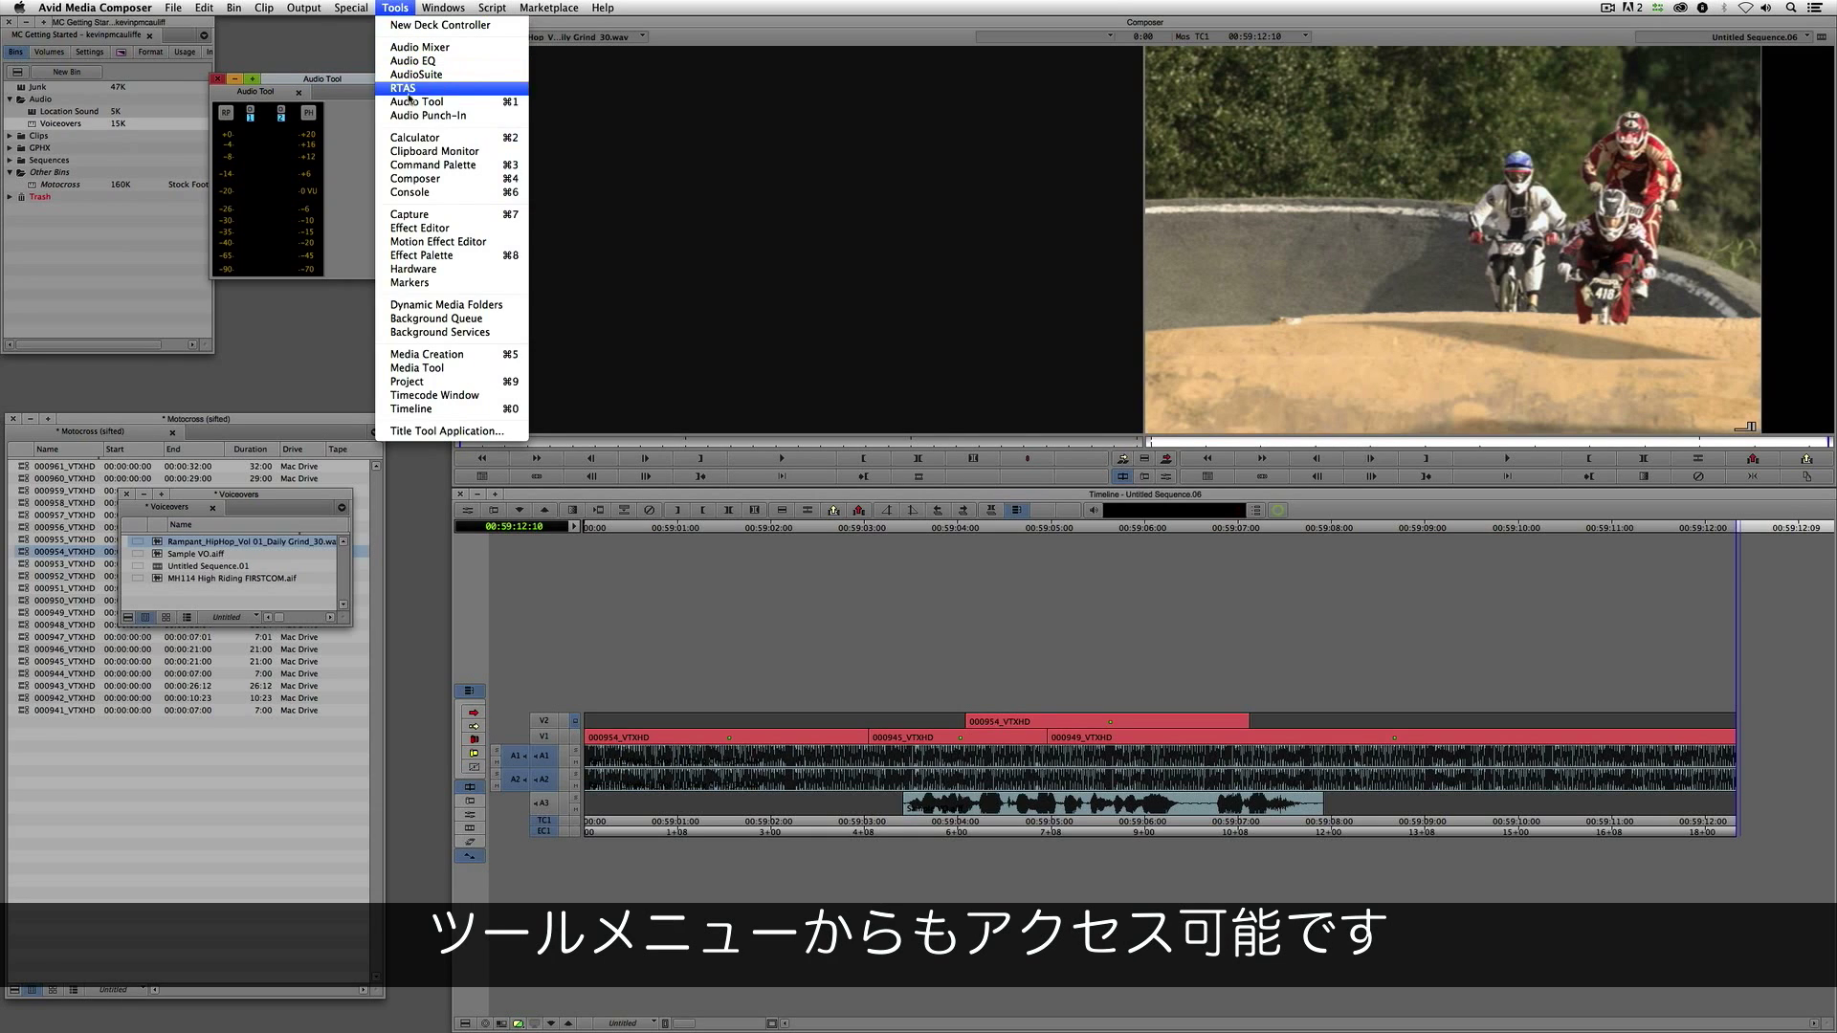
{"action": "left_click", "coordinate": [409, 102]}
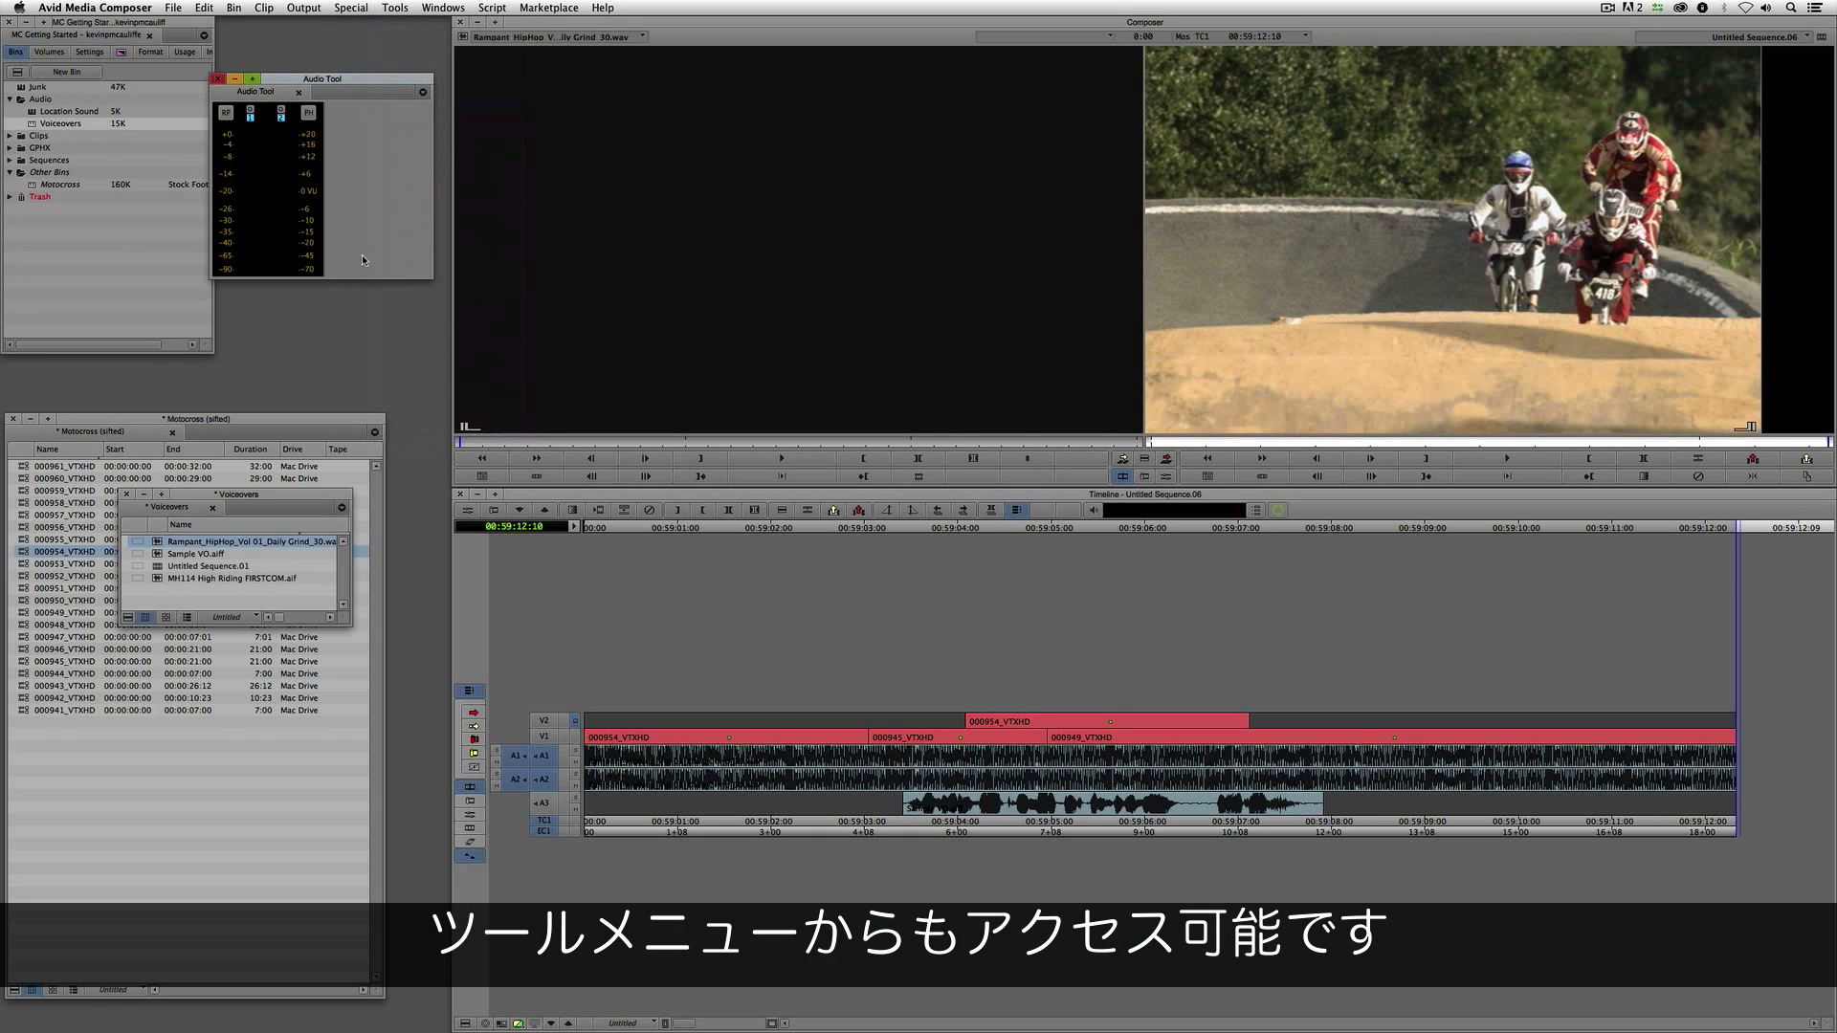
{"action": "left_click_drag", "start_coordinate": [364, 371], "coordinate": [369, 403]}
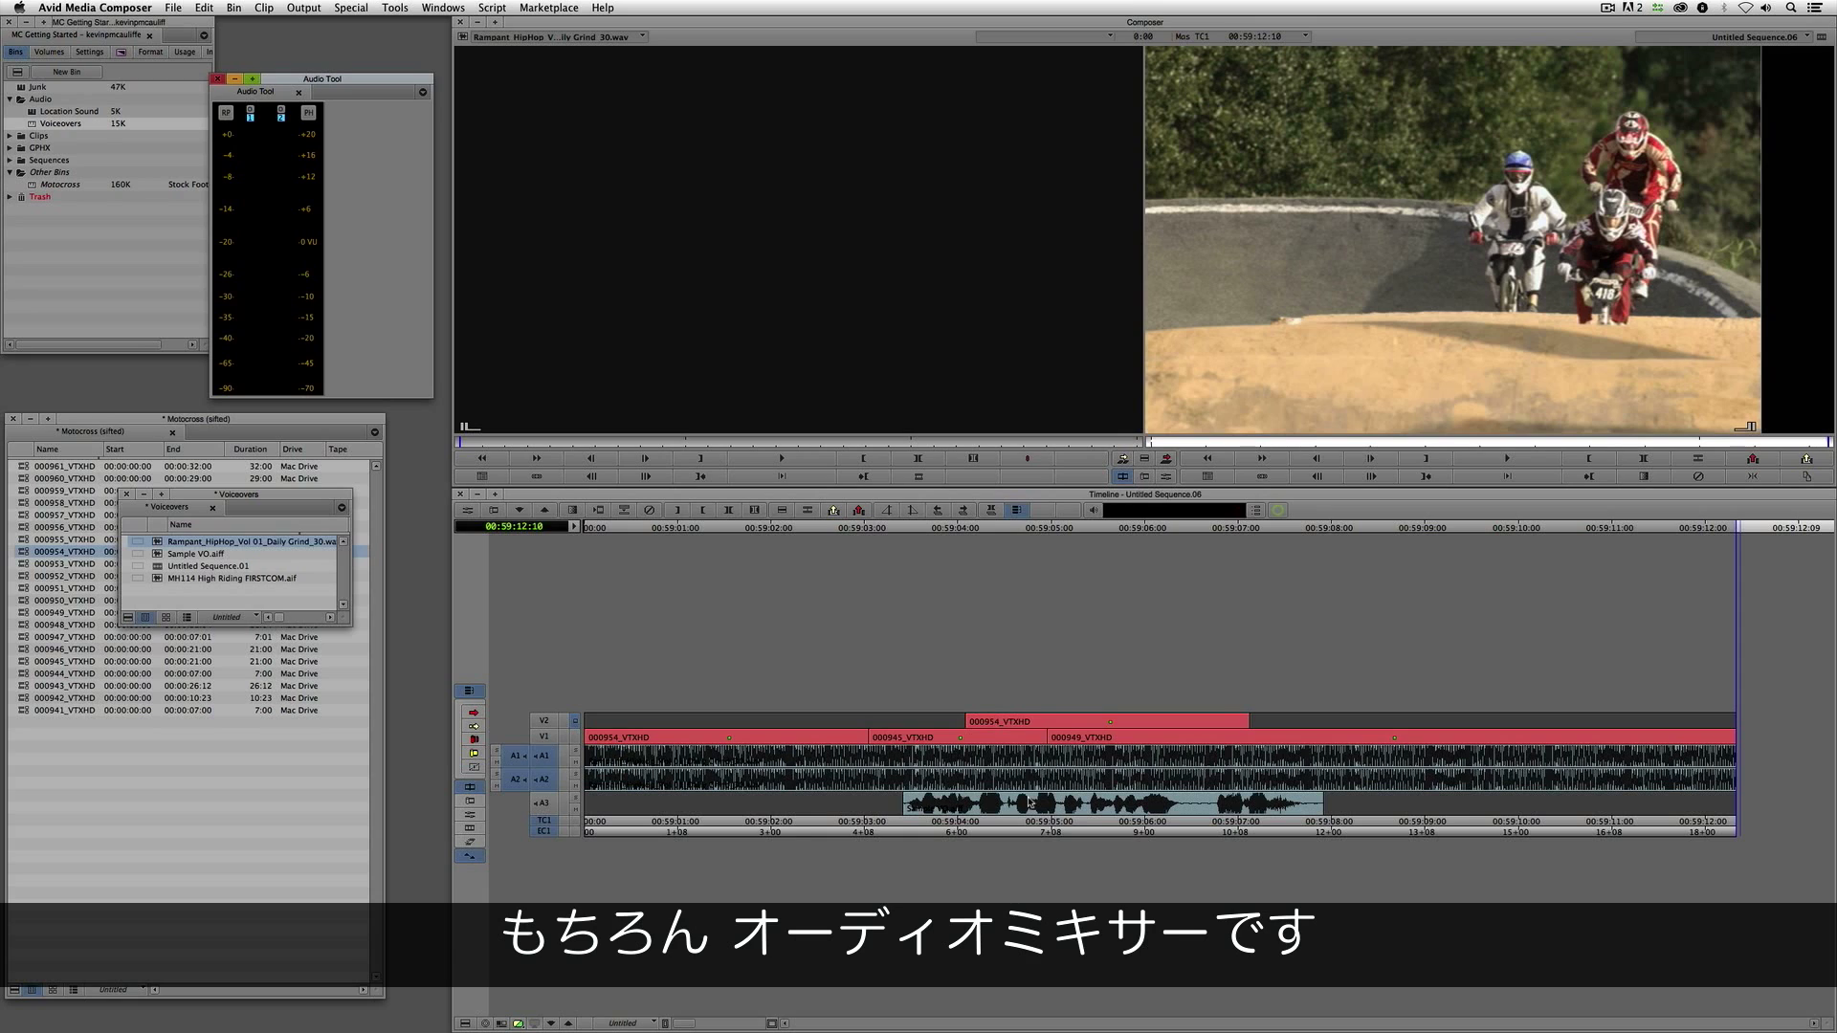
{"action": "left_click", "coordinate": [395, 8]}
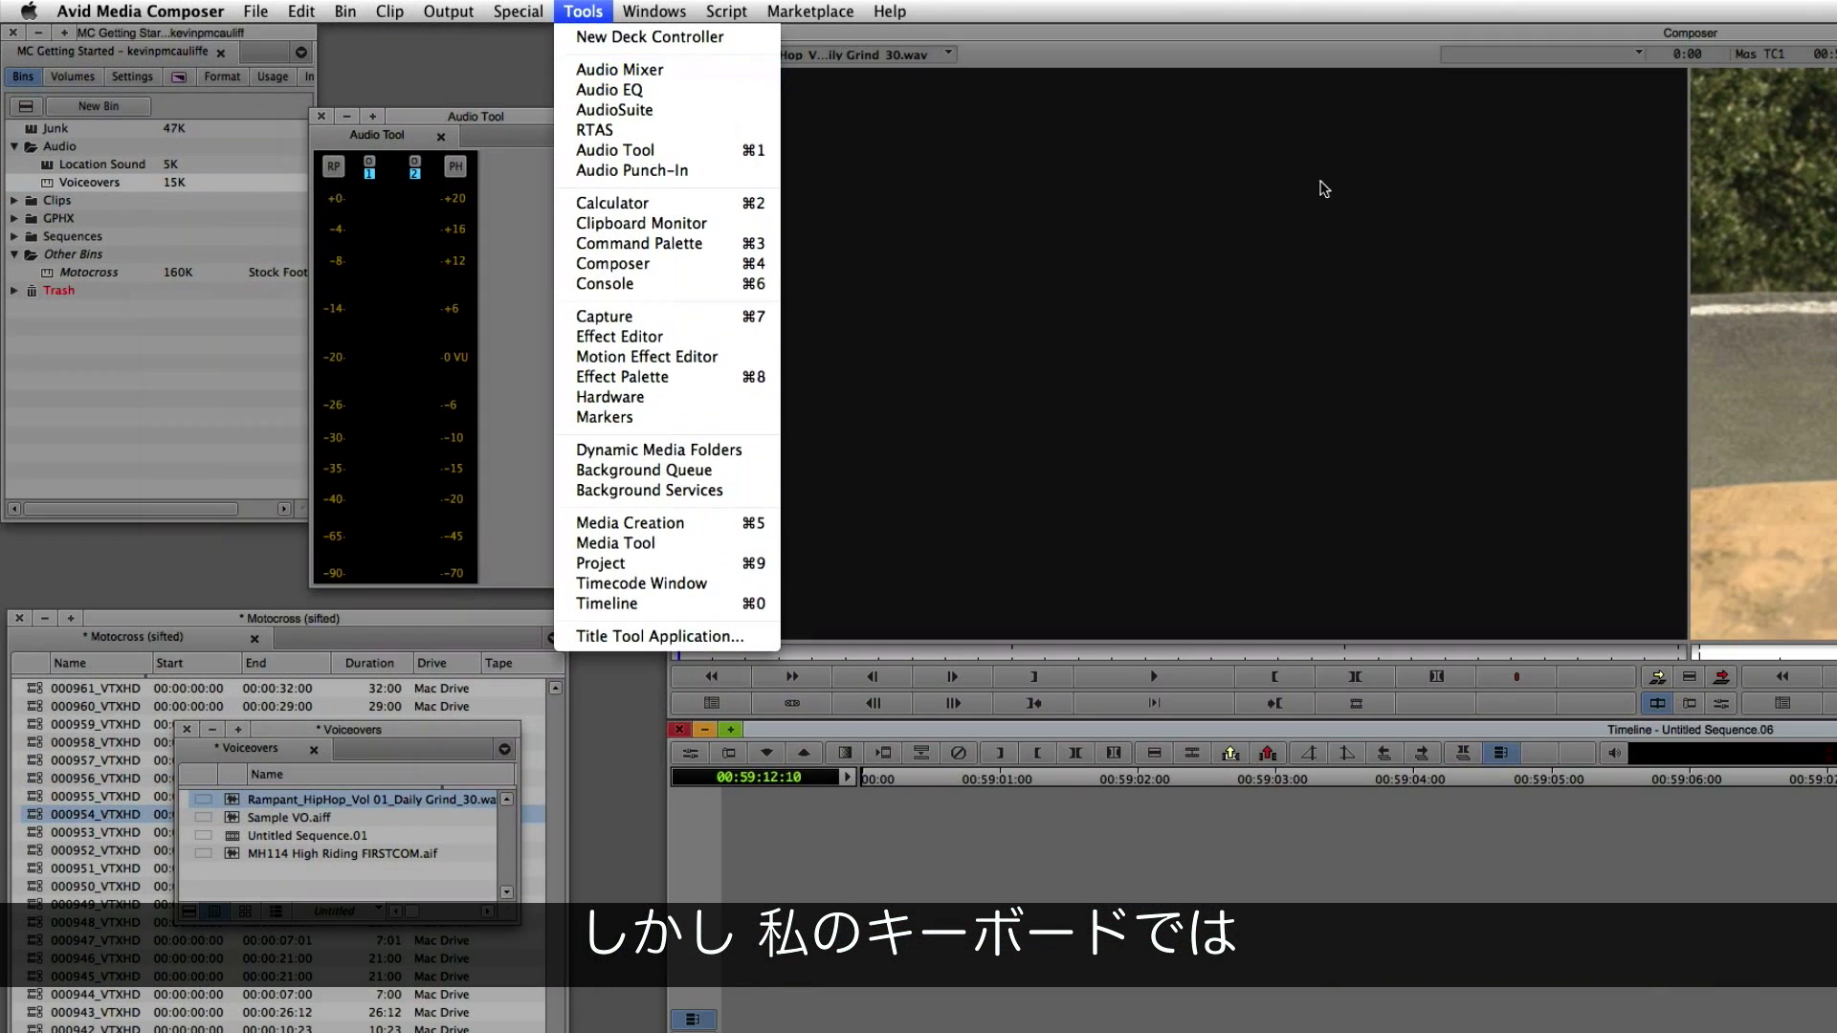
{"action": "left_click", "coordinate": [894, 123]}
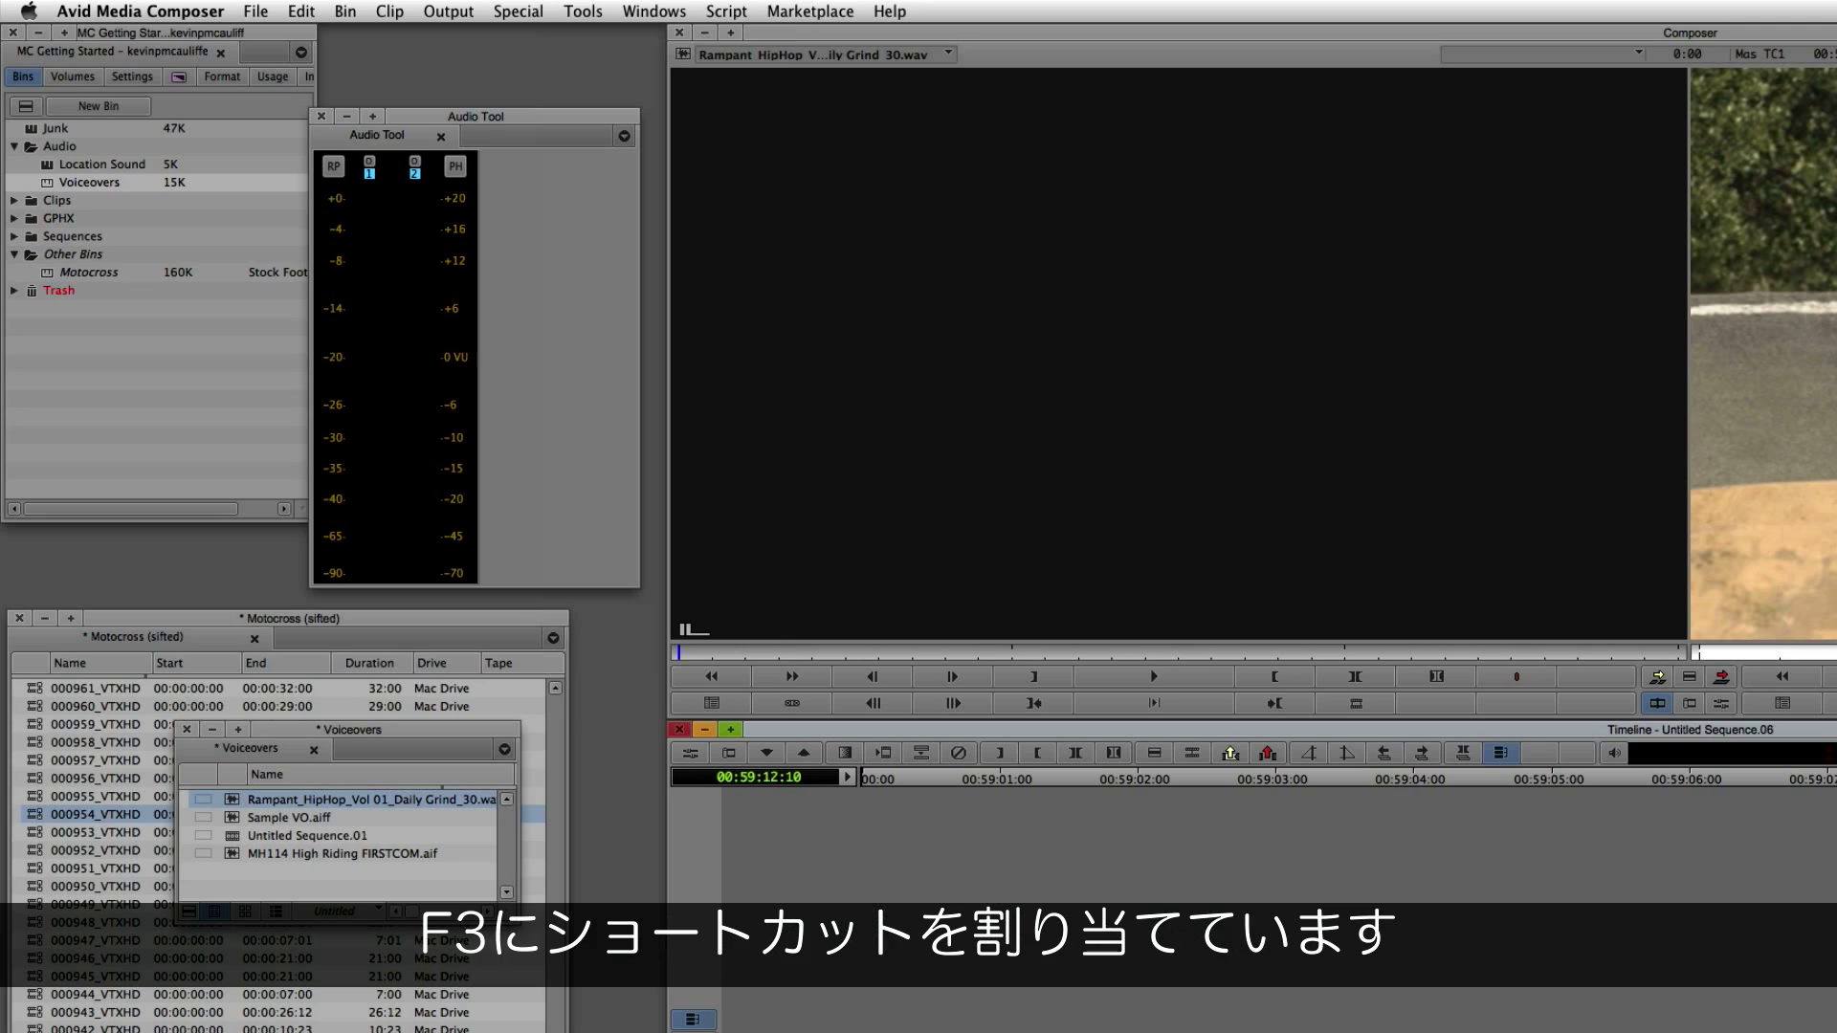
Step: Open the Audio Mixer with F3 and drag it further right
{"action": "key", "text": "F3"}
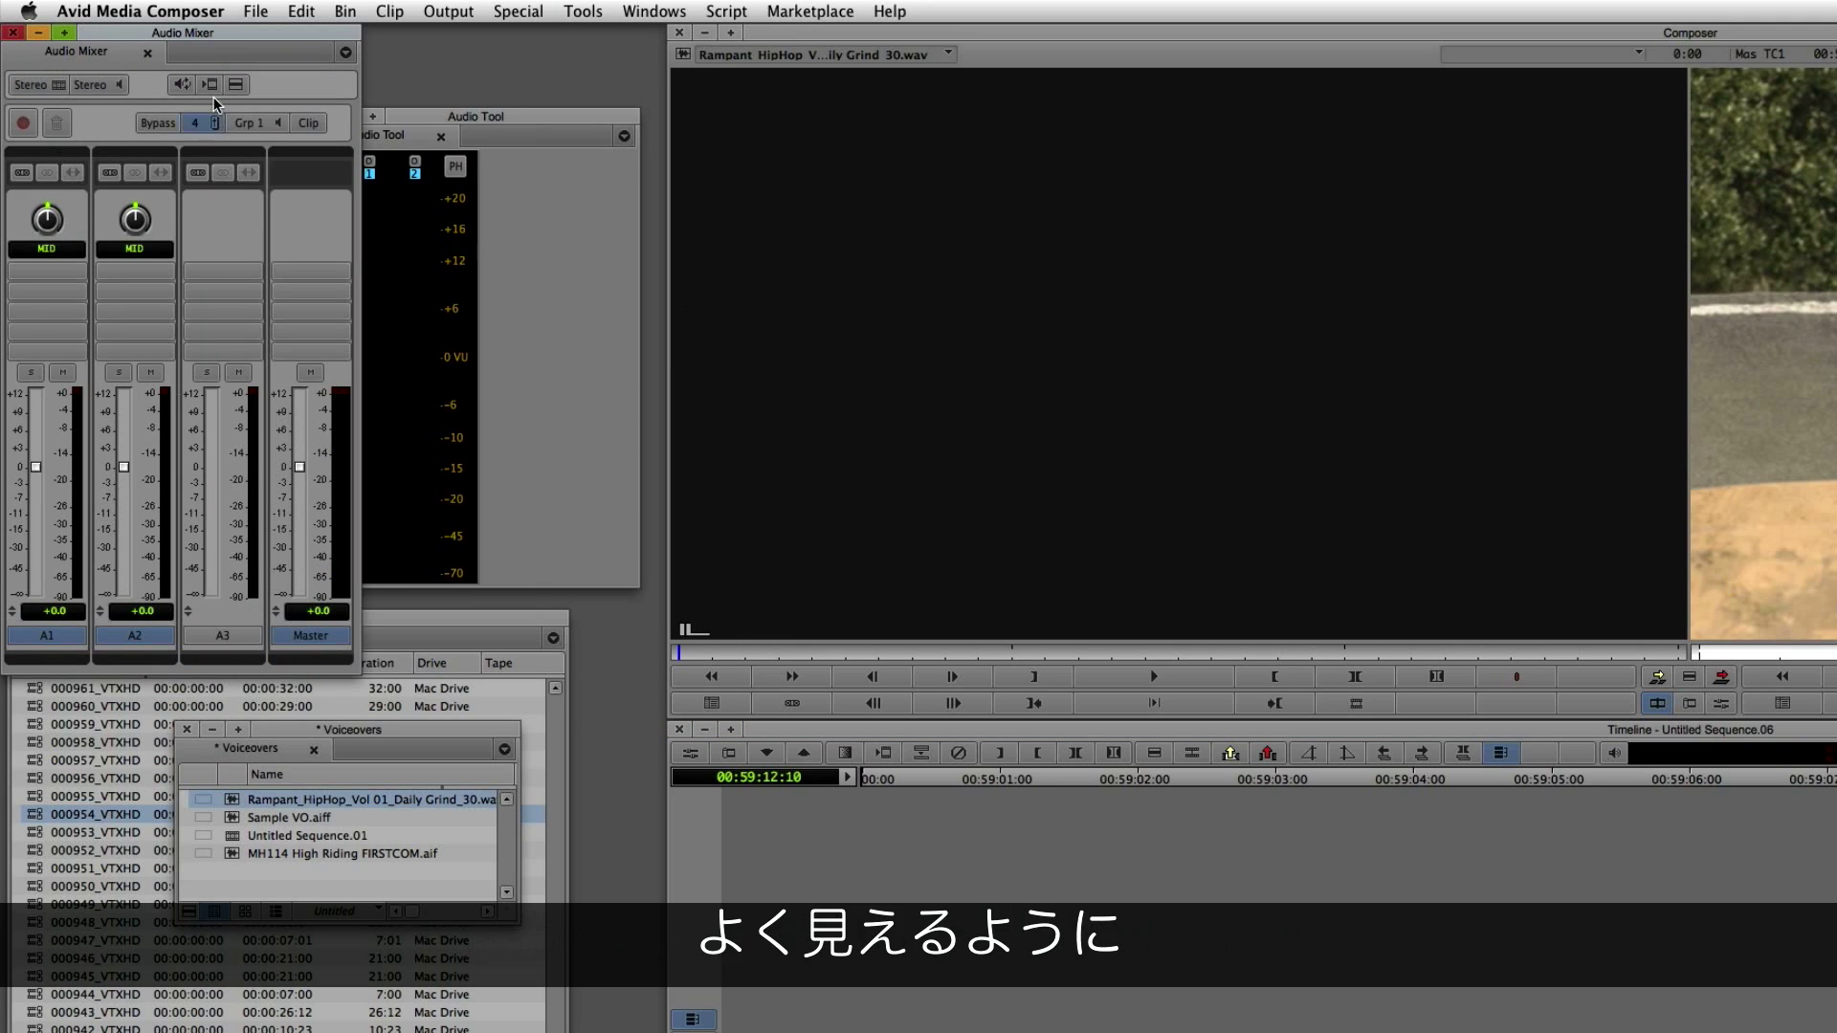
{"action": "left_click_drag", "start_coordinate": [150, 37], "coordinate": [1010, 118]}
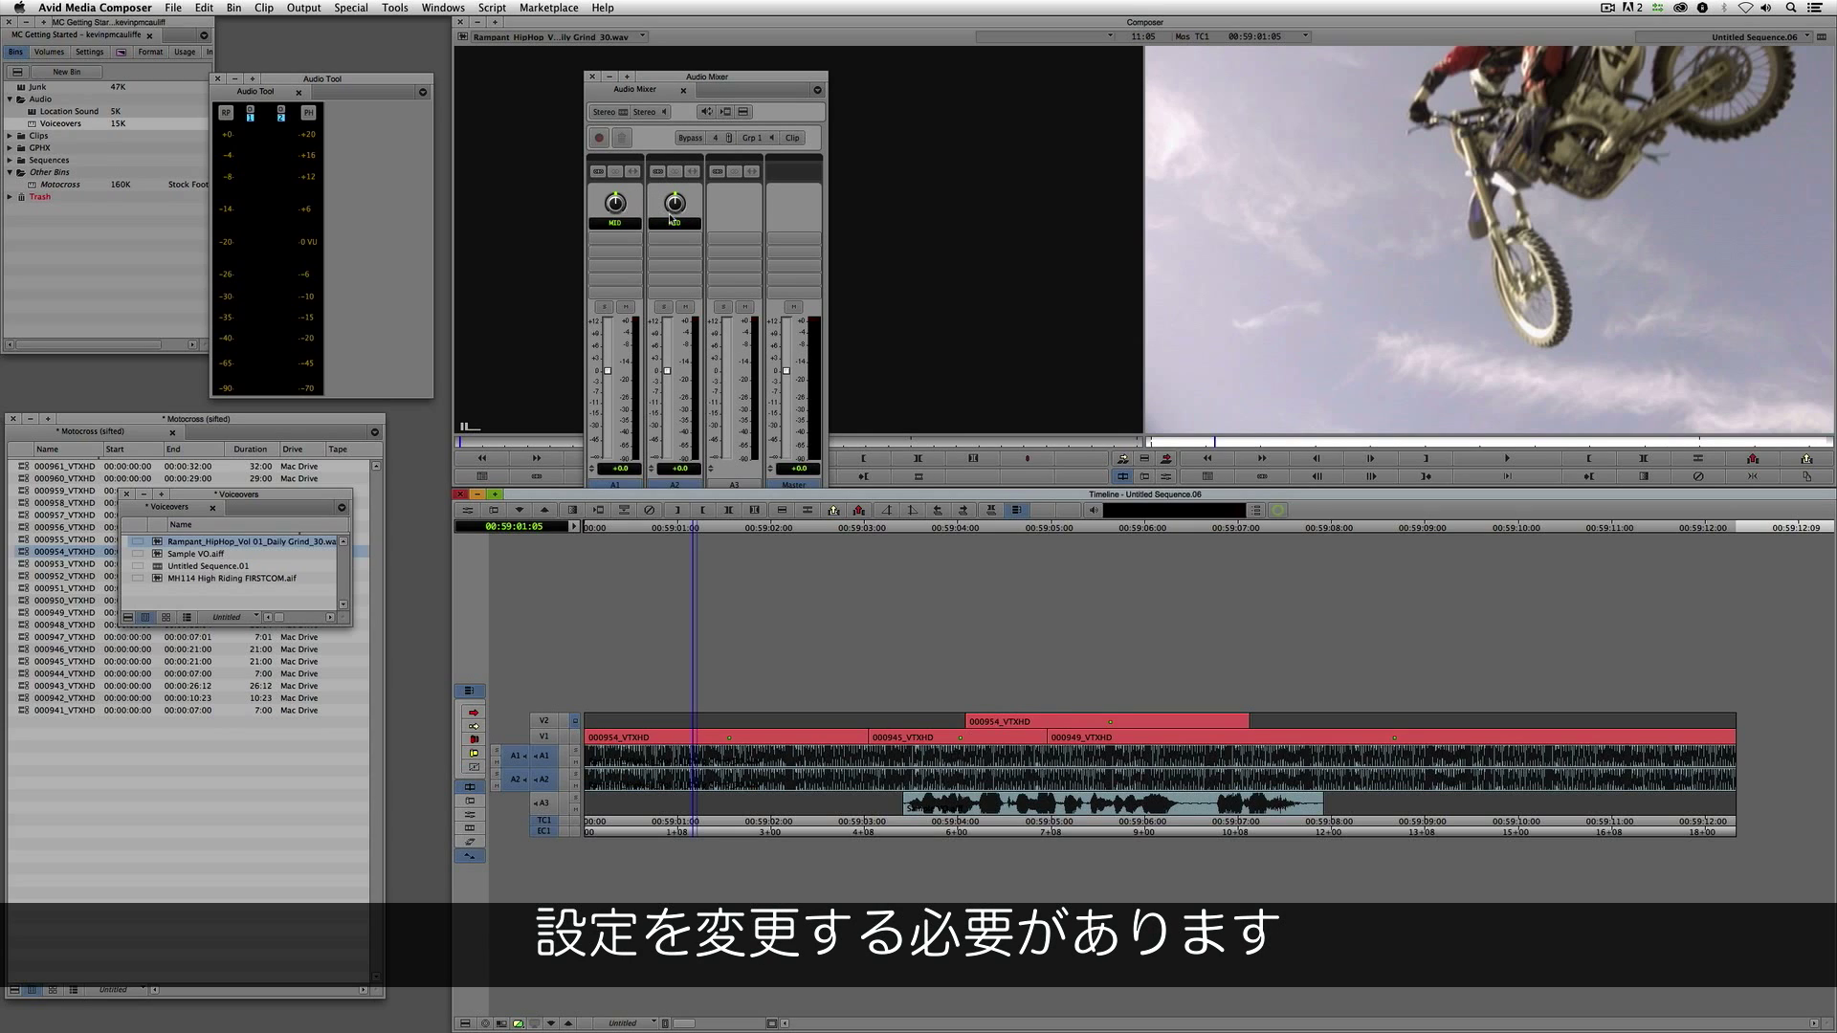
Step: In the project's Audio settings, set Default pan for mono tracks to Alternating L/R
{"action": "left_click", "coordinate": [92, 52]}
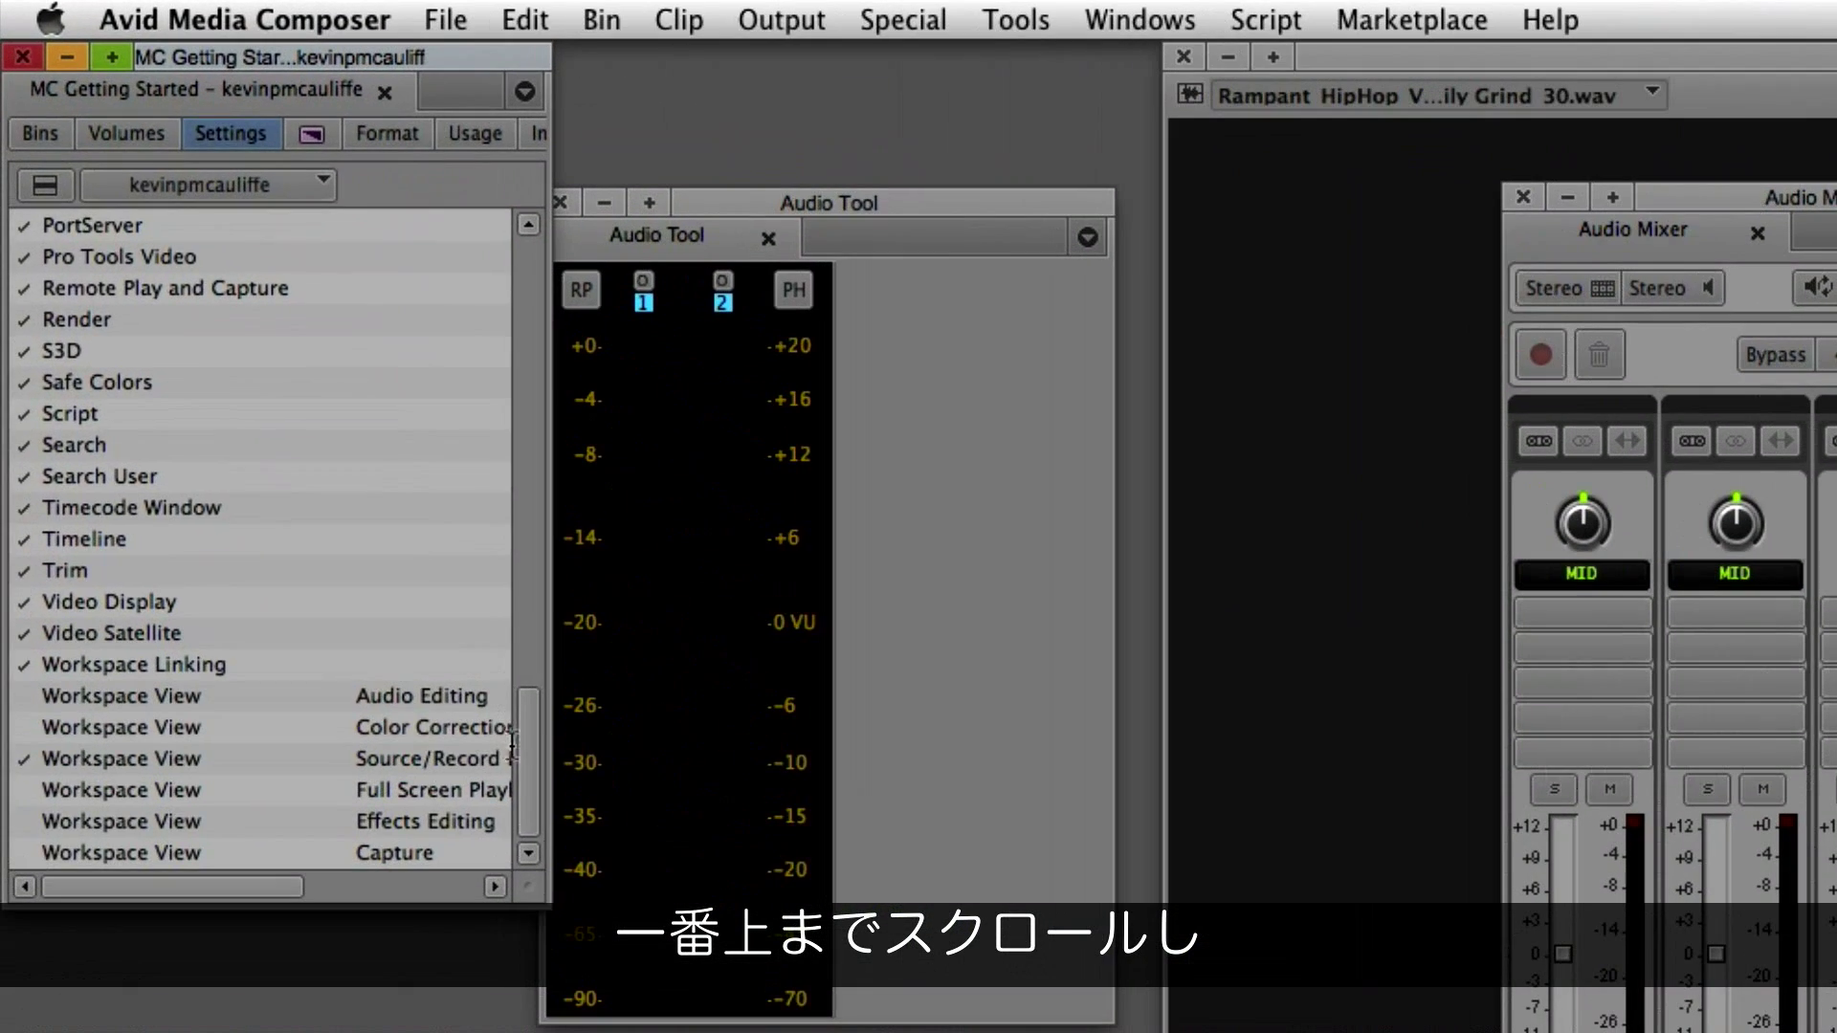
{"action": "left_click_drag", "start_coordinate": [207, 288], "coordinate": [207, 119]}
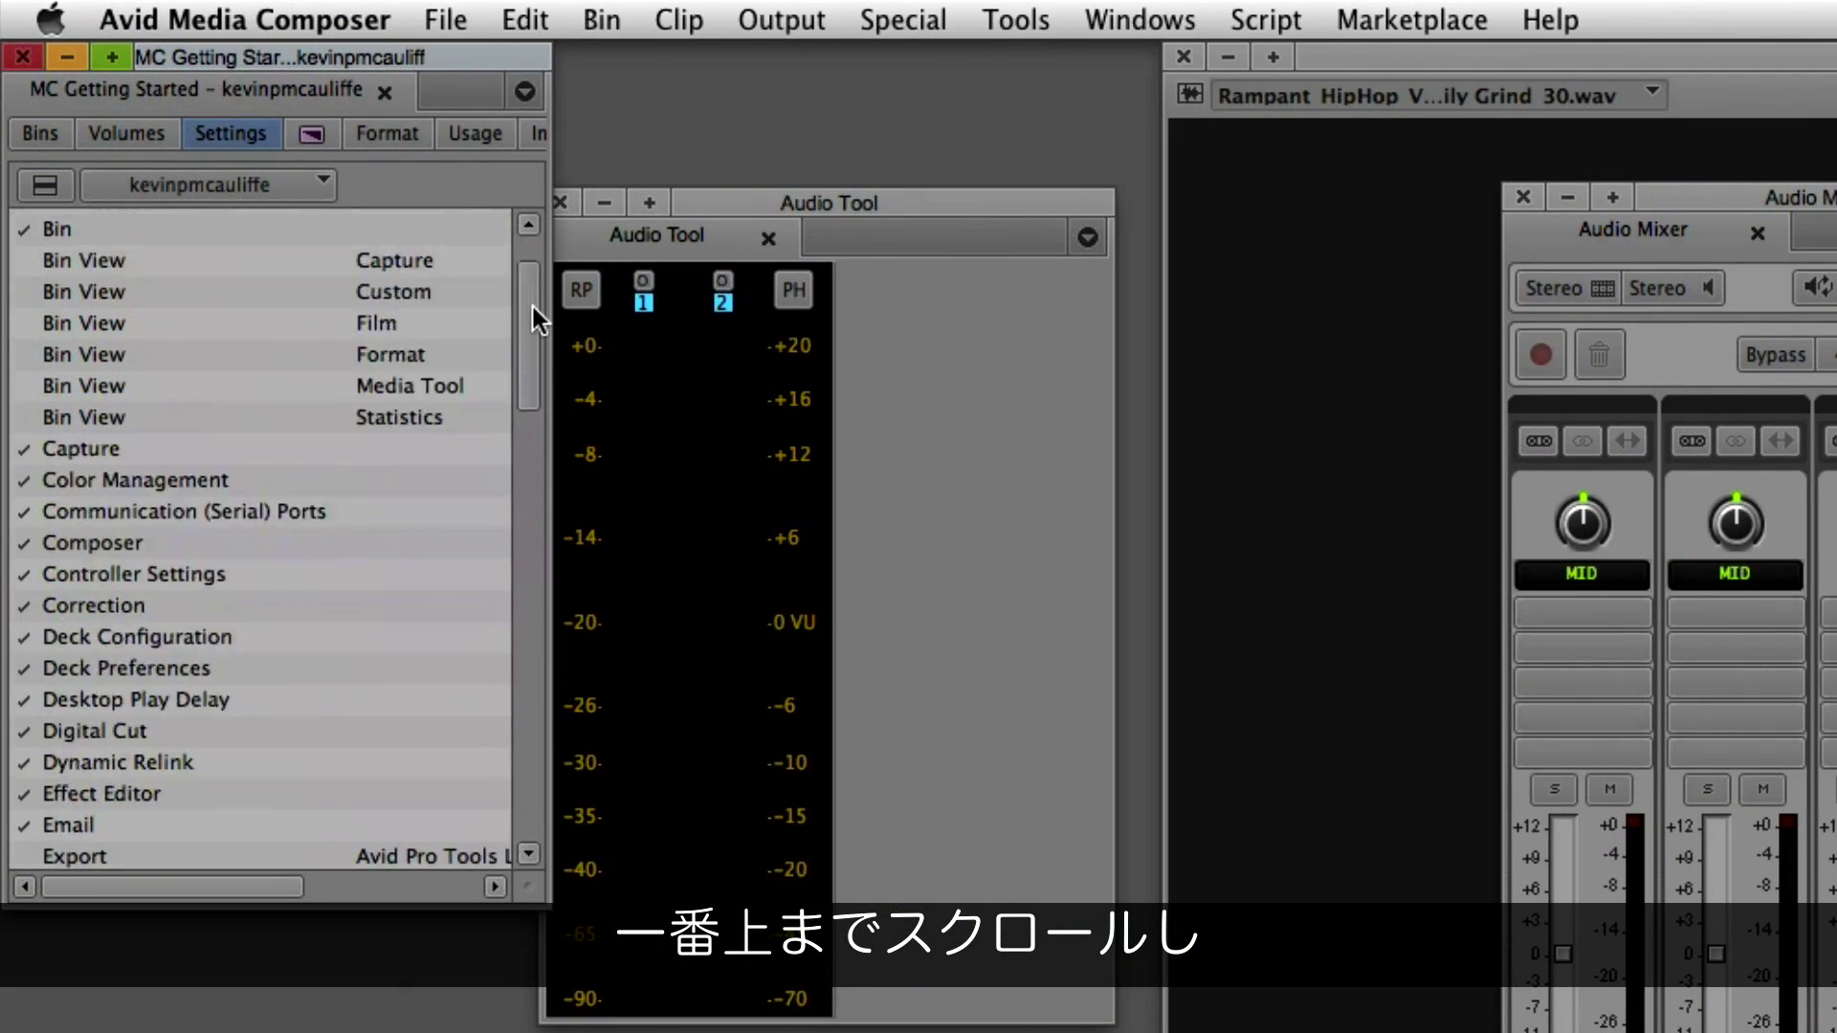
{"action": "left_click_drag", "start_coordinate": [532, 307], "coordinate": [532, 233]}
{"action": "double_click", "coordinate": [90, 255]}
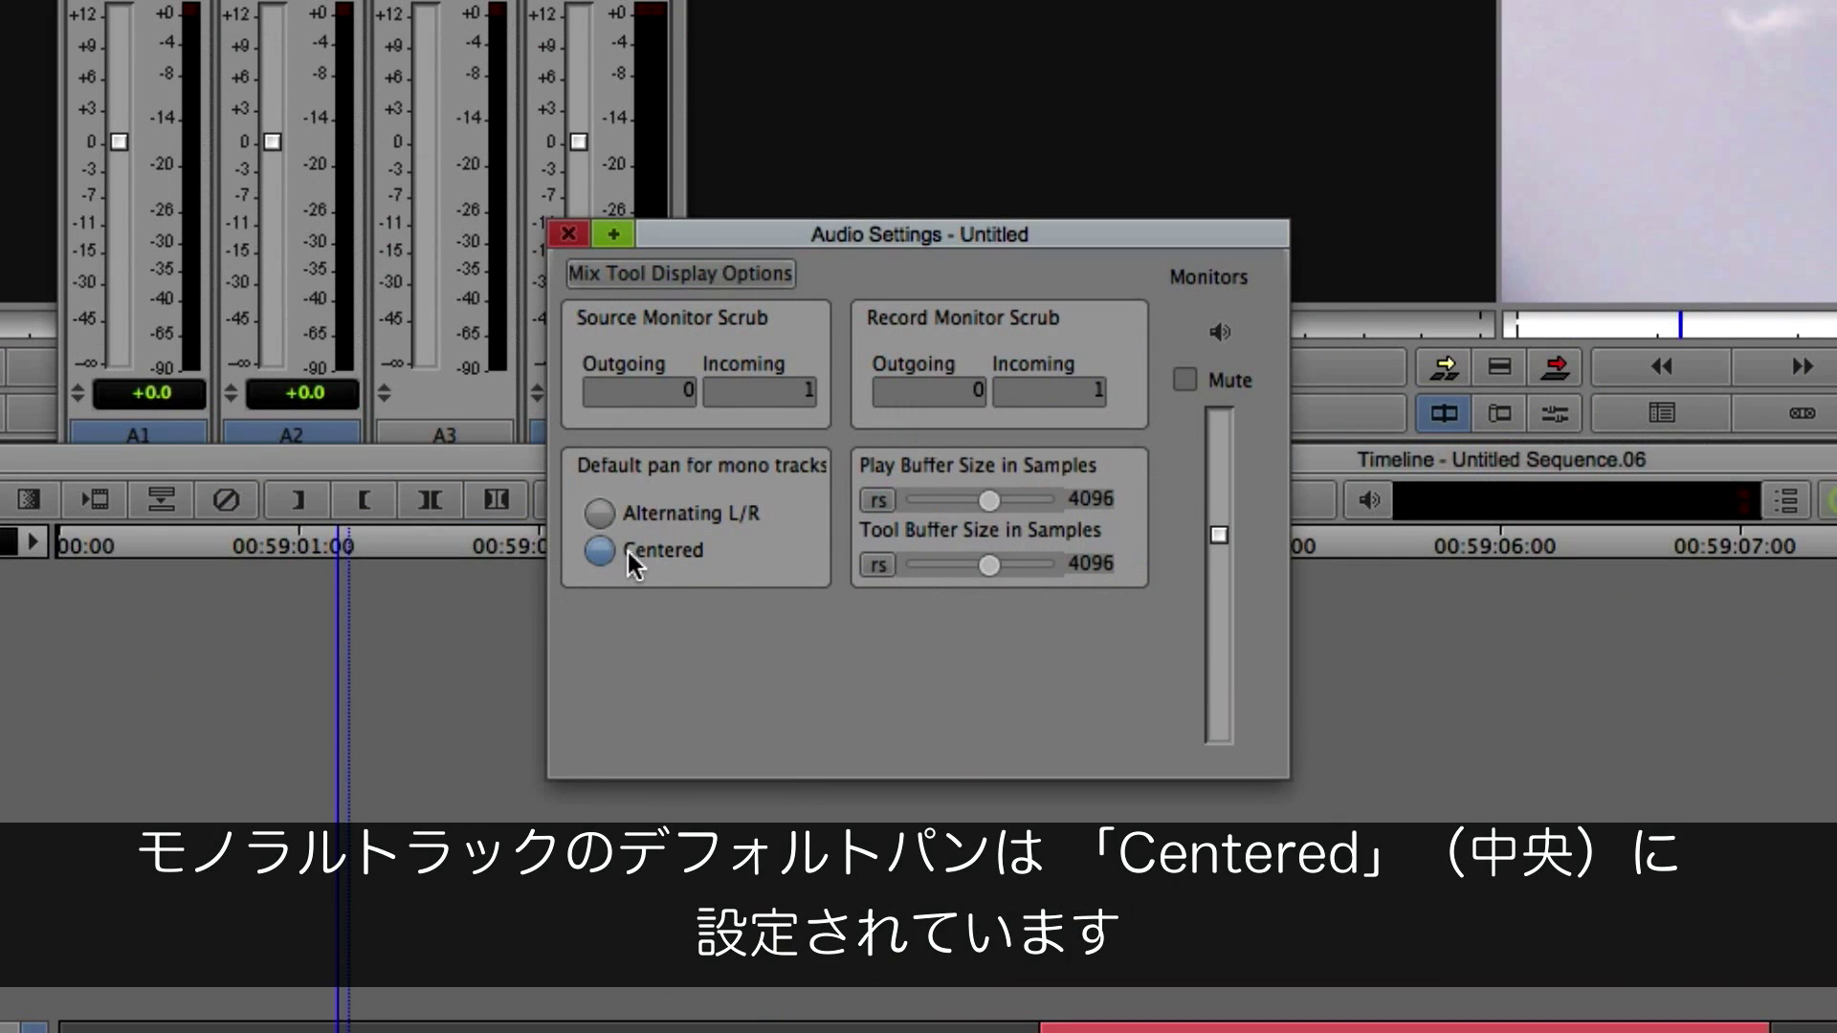
{"action": "left_click", "coordinate": [599, 513]}
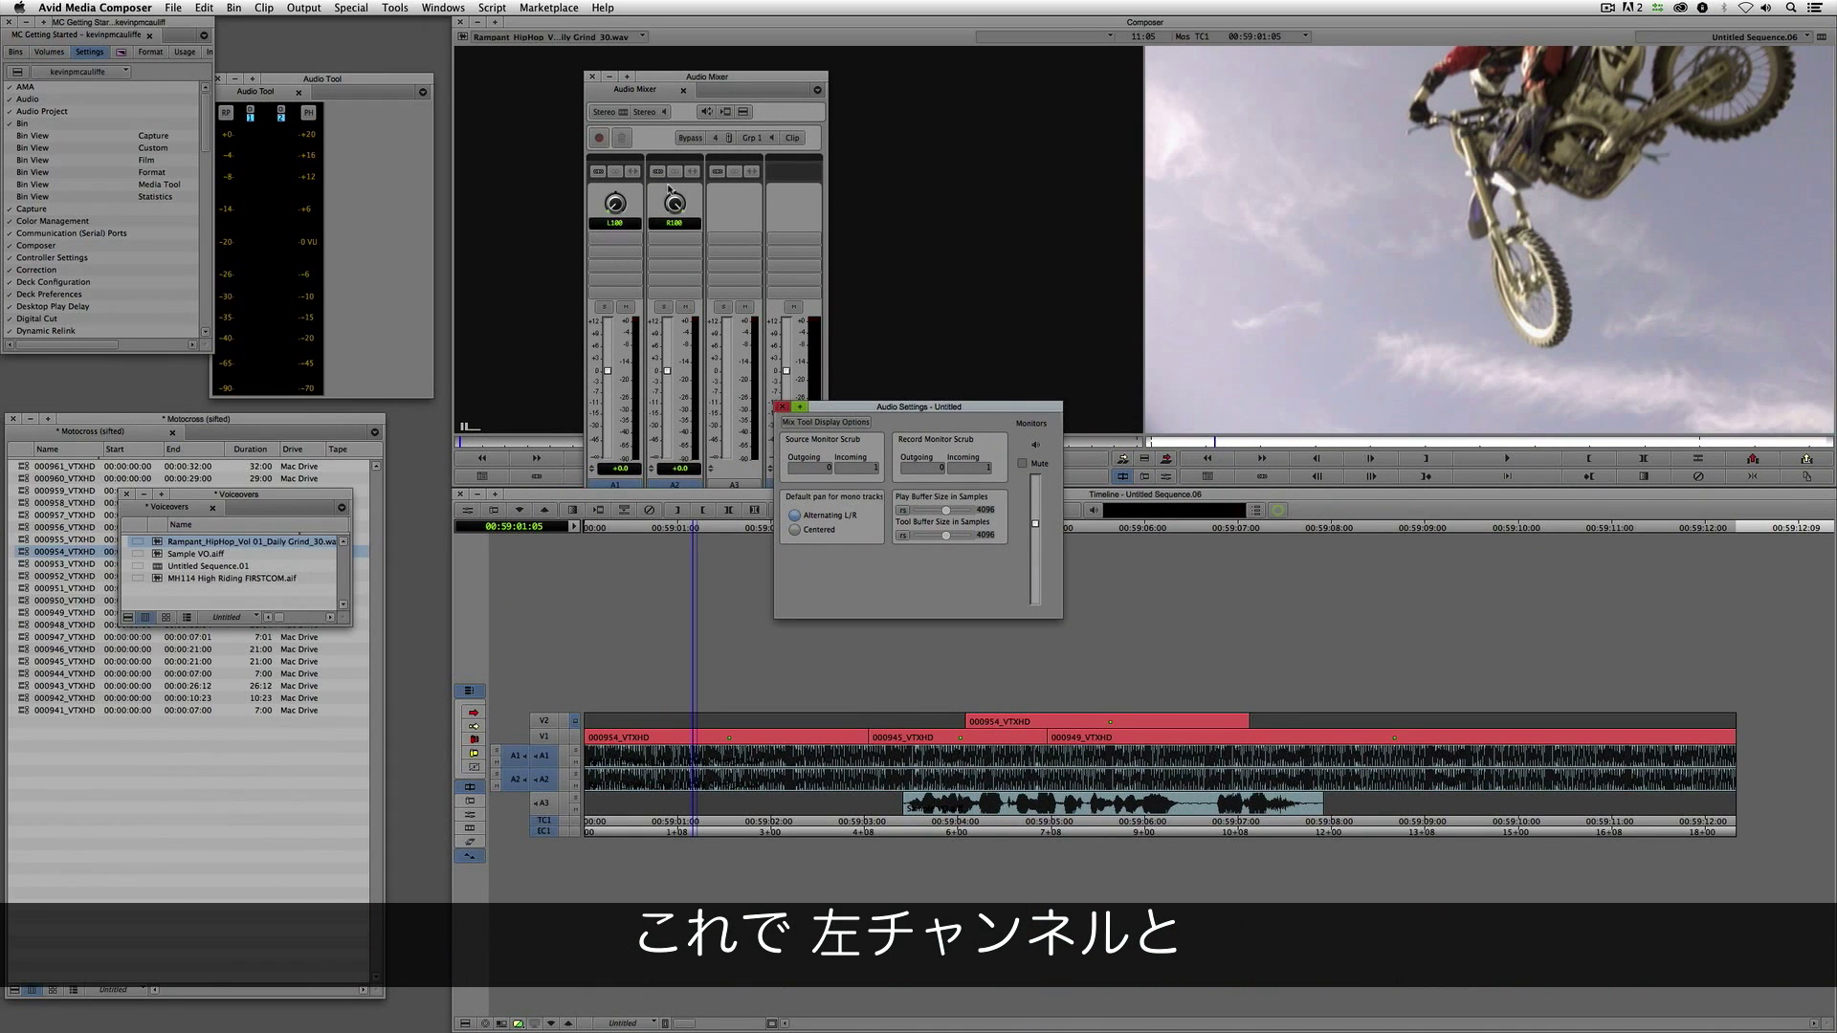
{"action": "left_click", "coordinate": [783, 407]}
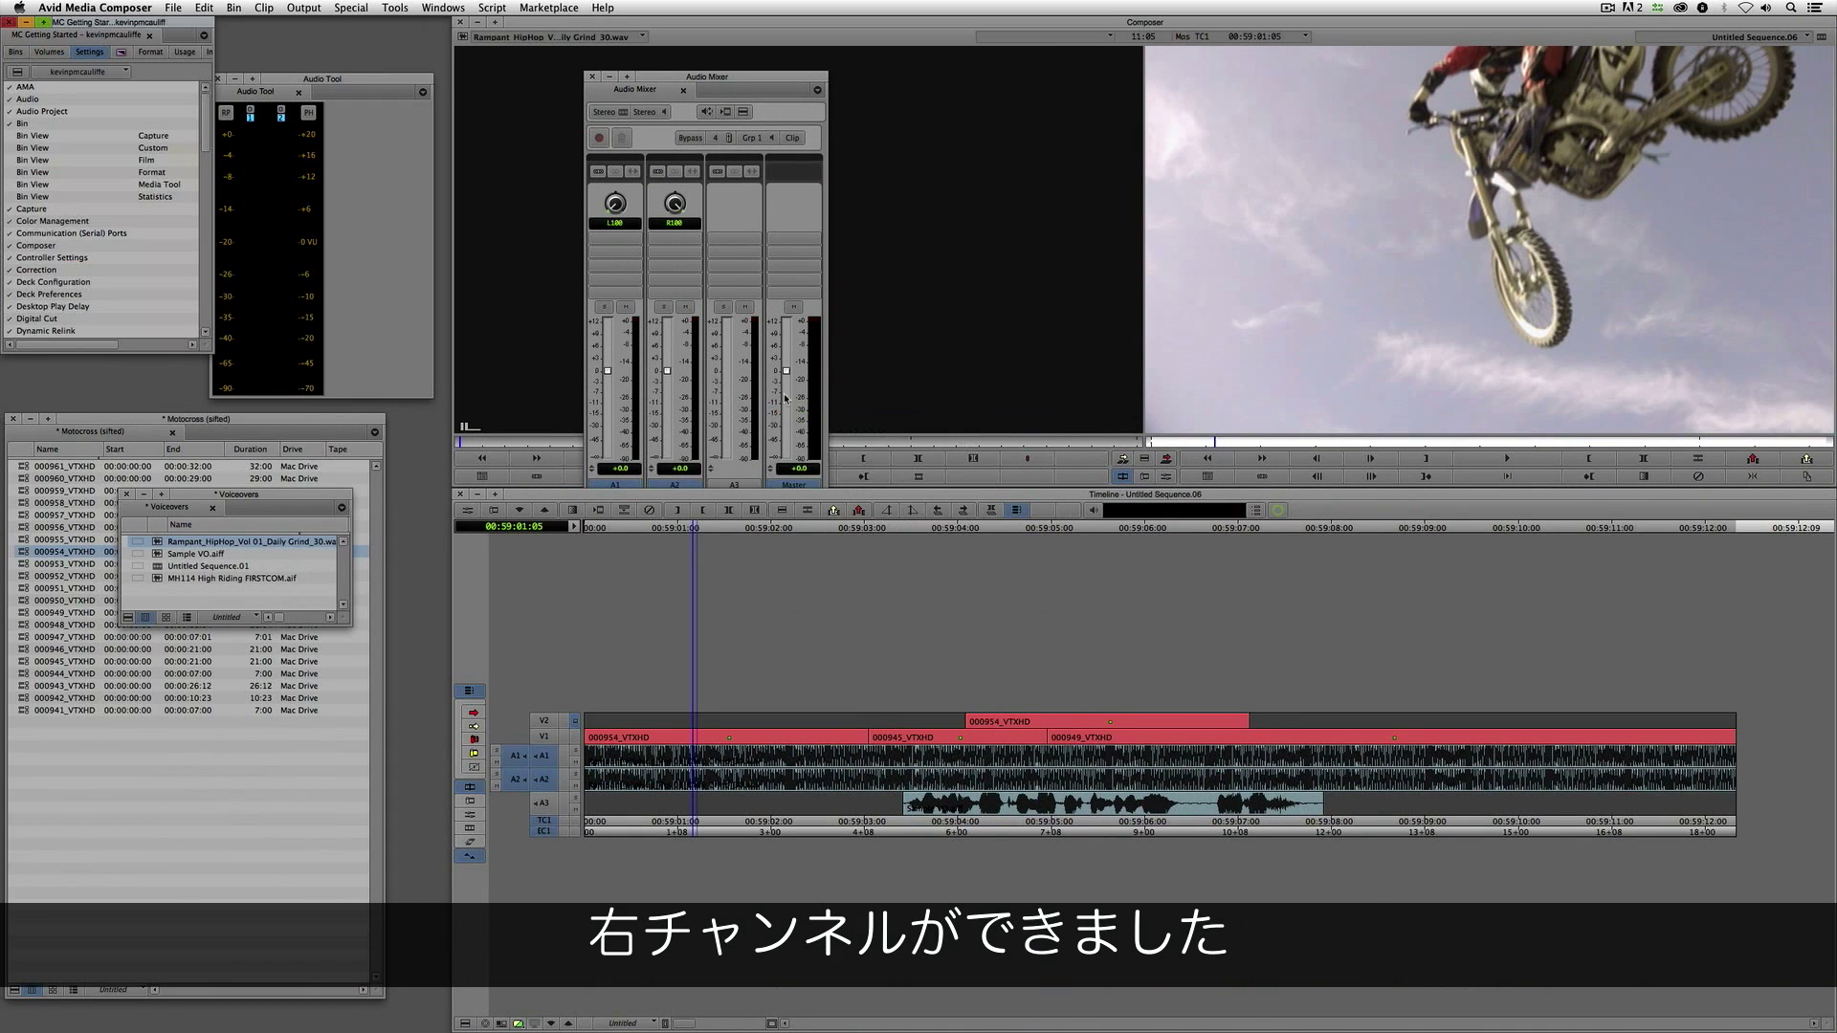
{"action": "left_click", "coordinate": [704, 83]}
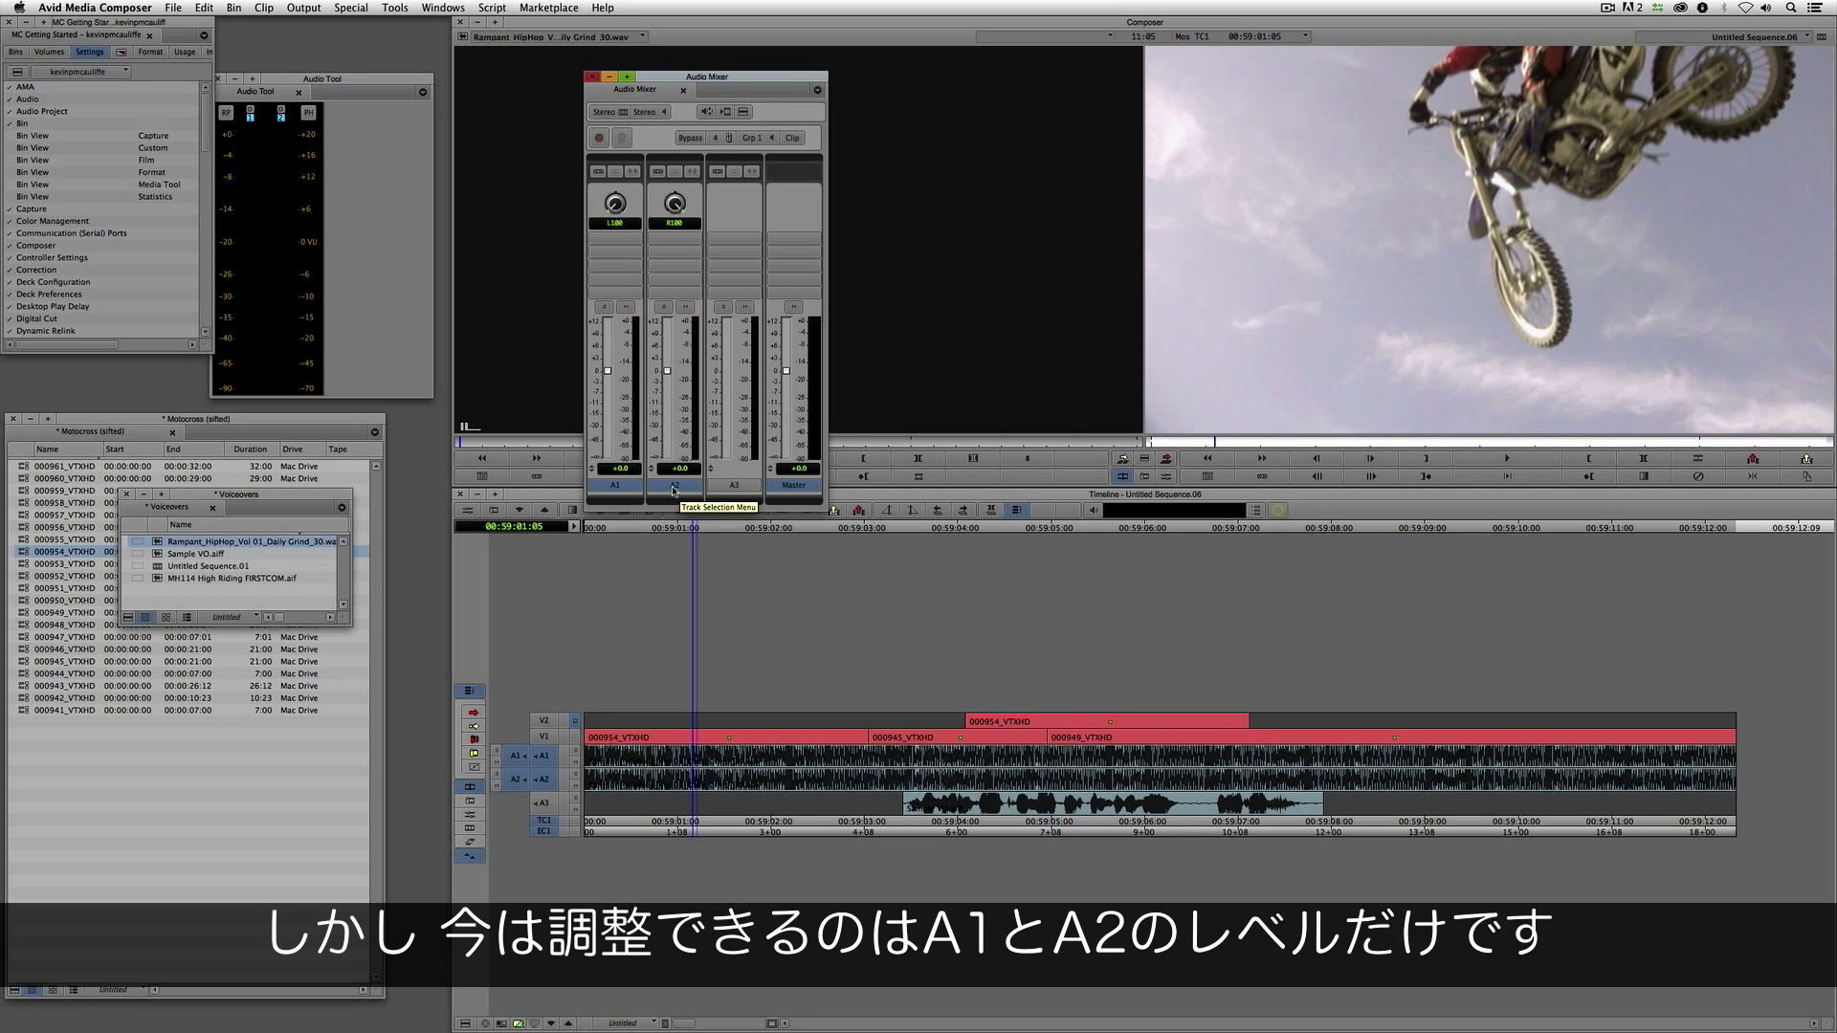
Step: Park the playhead at 00:59:04:00 and move the Audio Mixer up and to the right
{"action": "left_click", "coordinate": [947, 769]}
{"action": "left_click_drag", "start_coordinate": [679, 79], "coordinate": [753, 43]}
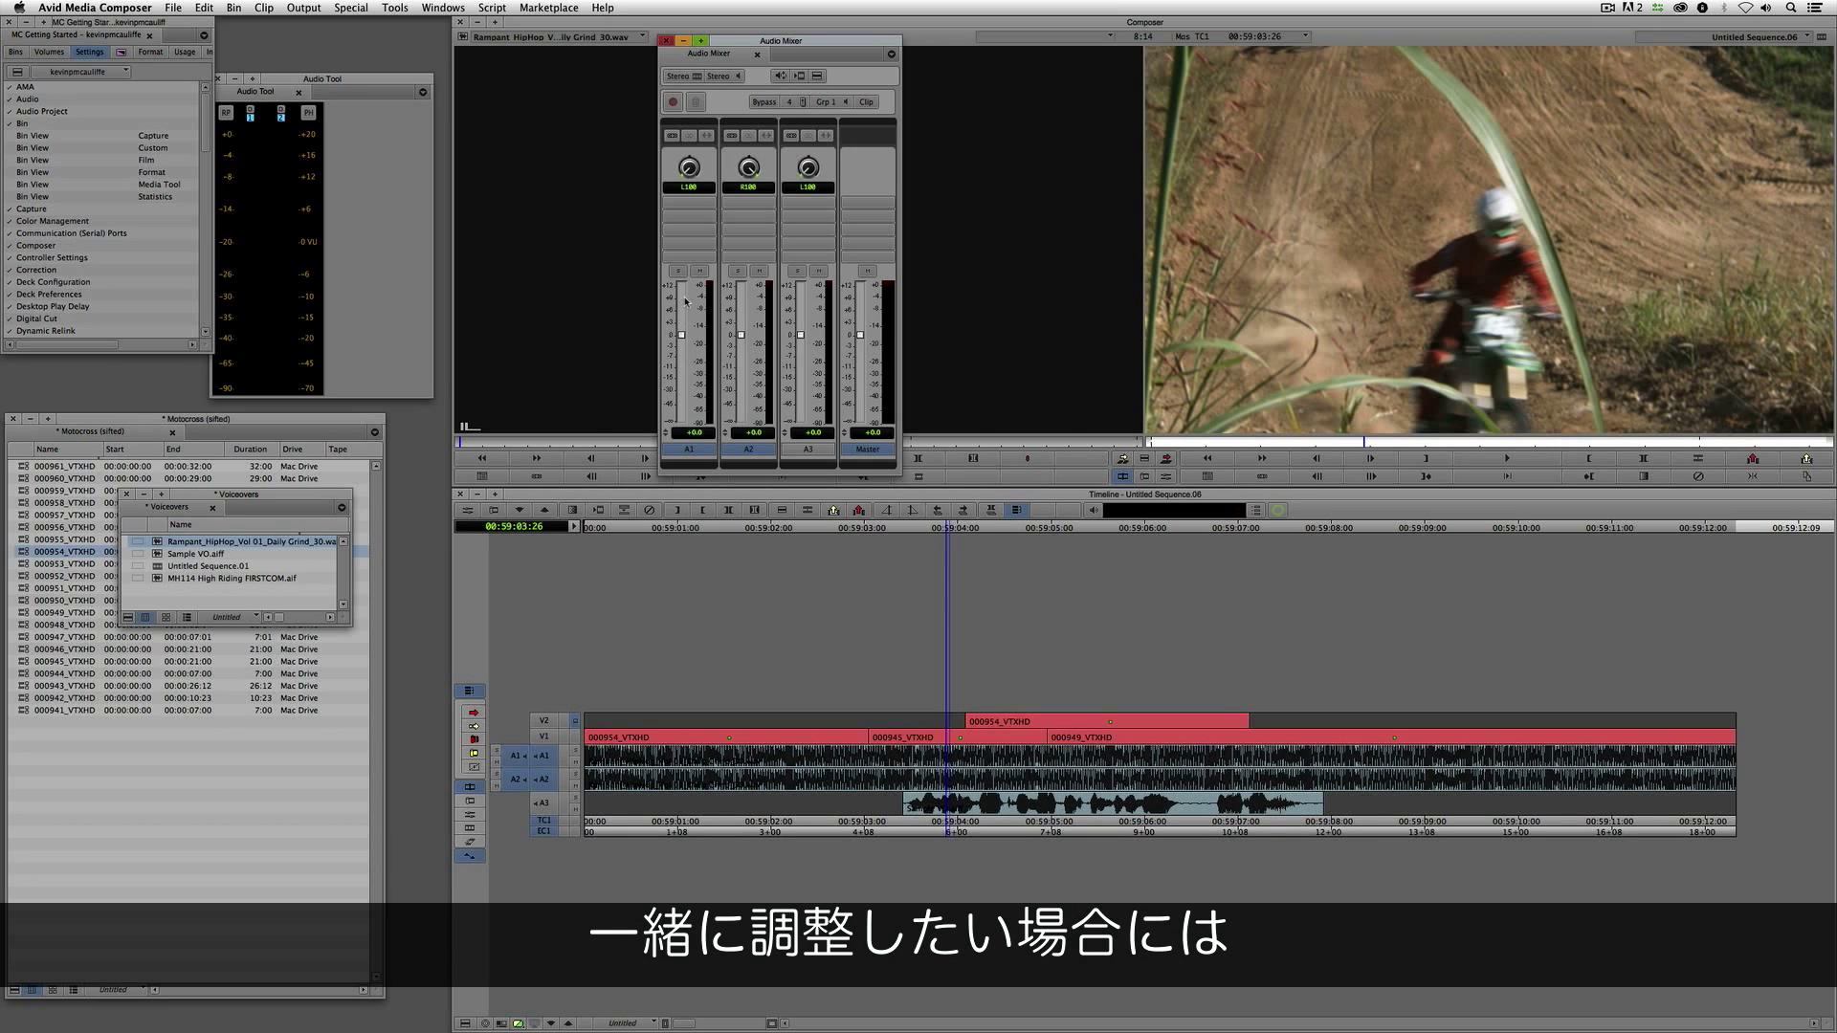
Step: Group A1 and A2 as a stereo pair at -10 dB, then return to the sequence start
{"action": "left_click", "coordinate": [673, 136]}
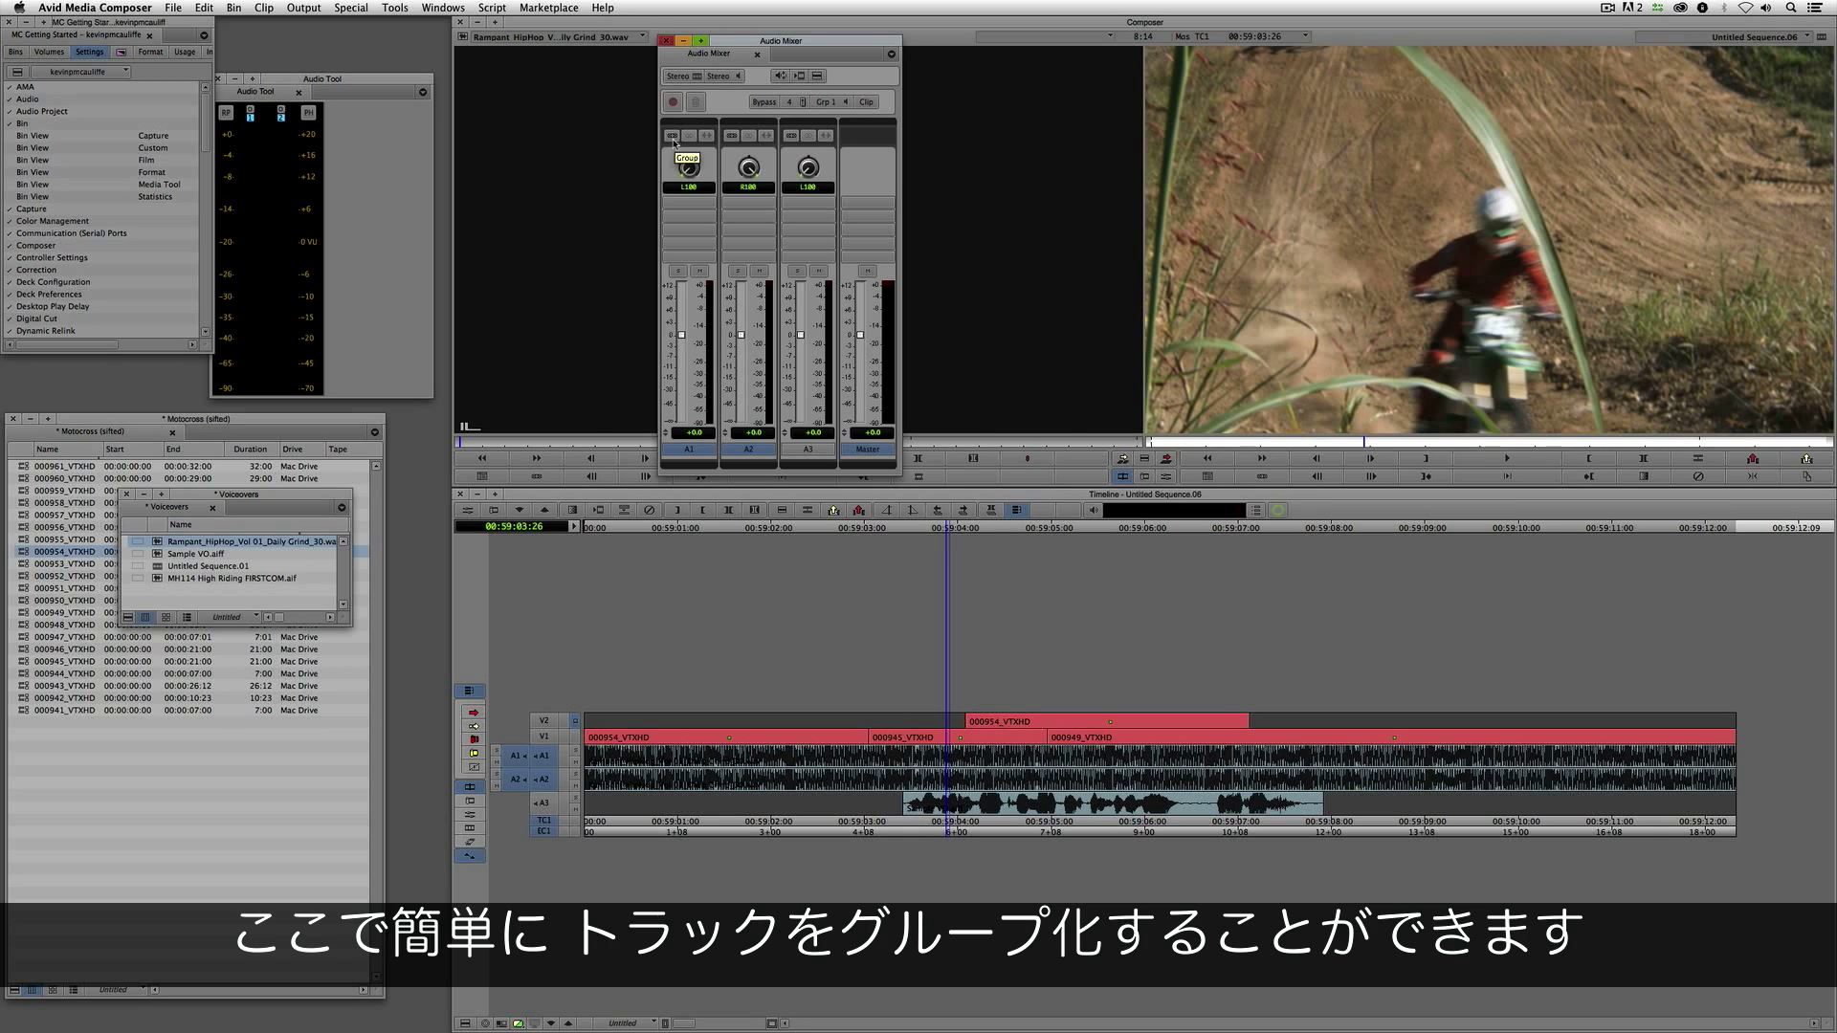
{"action": "left_click", "coordinate": [731, 137]}
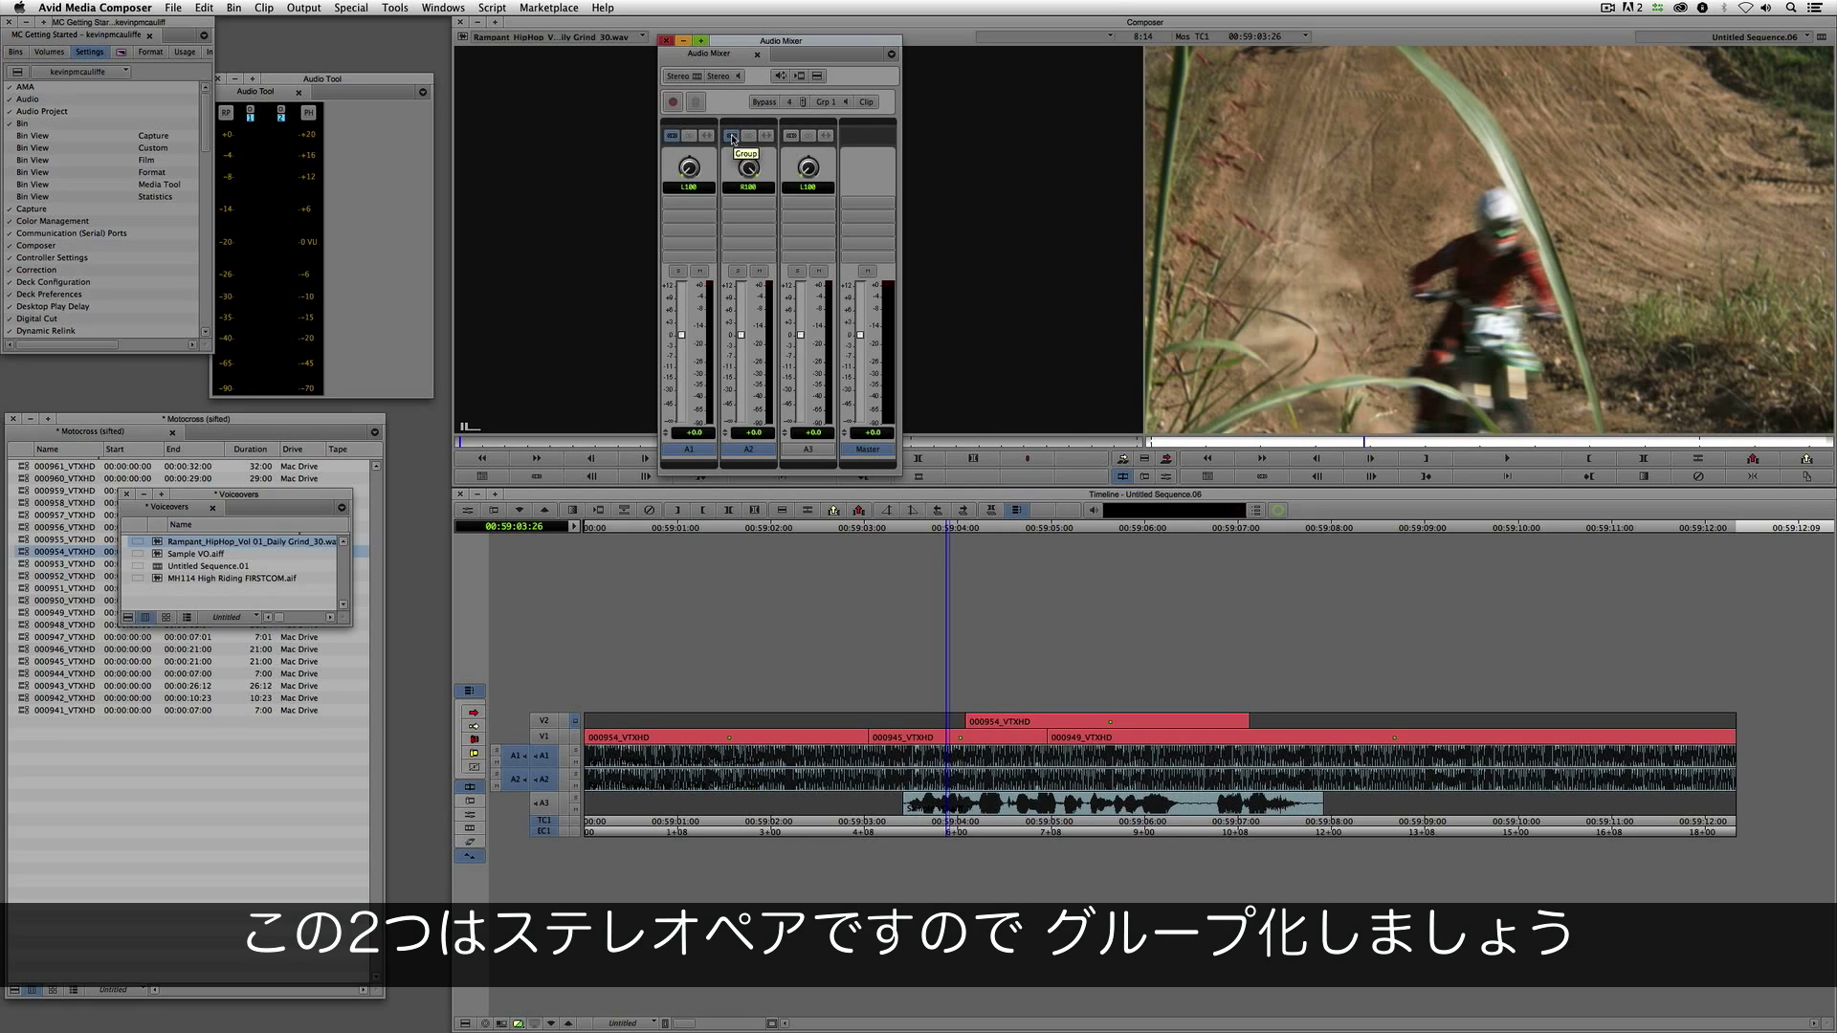
{"action": "mouse_move", "coordinate": [741, 335]}
{"action": "left_mouse_down"}
{"action": "mouse_move", "coordinate": [744, 364]}
{"action": "mouse_move", "coordinate": [747, 308]}
{"action": "left_mouse_up"}
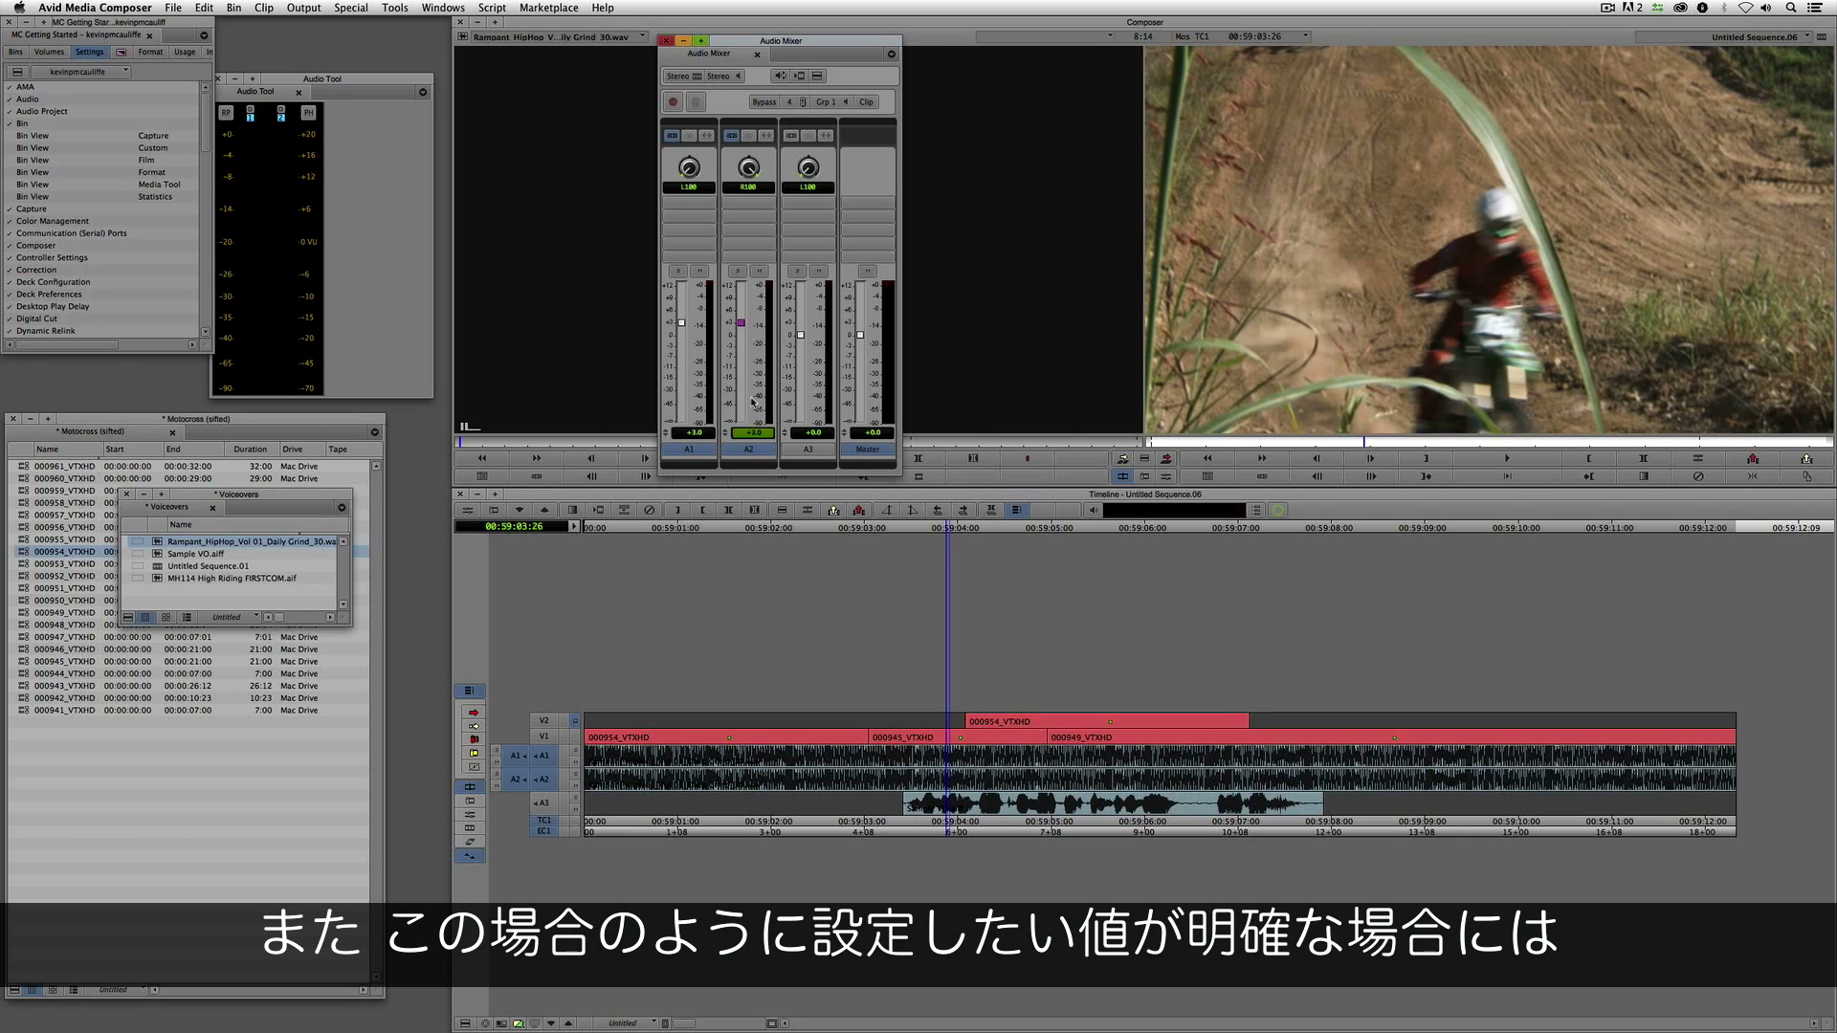
{"action": "type", "text": "0"}
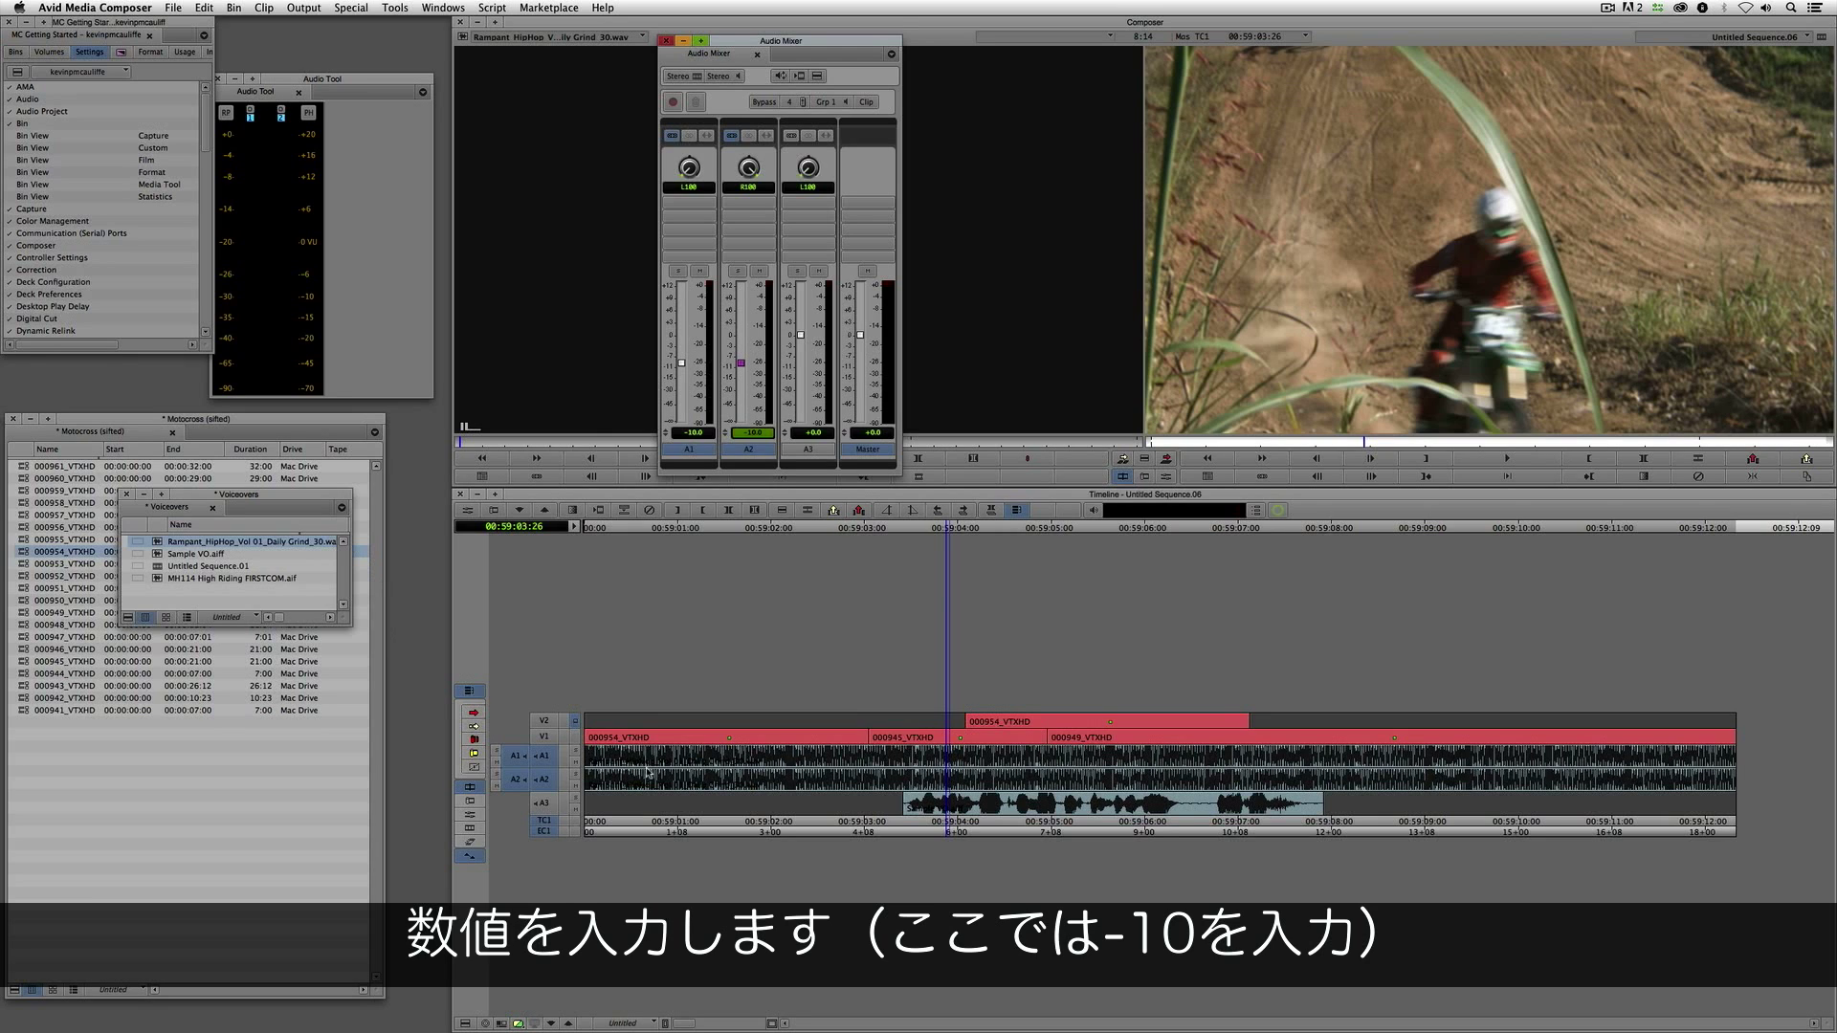
{"action": "left_click_drag", "start_coordinate": [661, 770], "coordinate": [550, 767]}
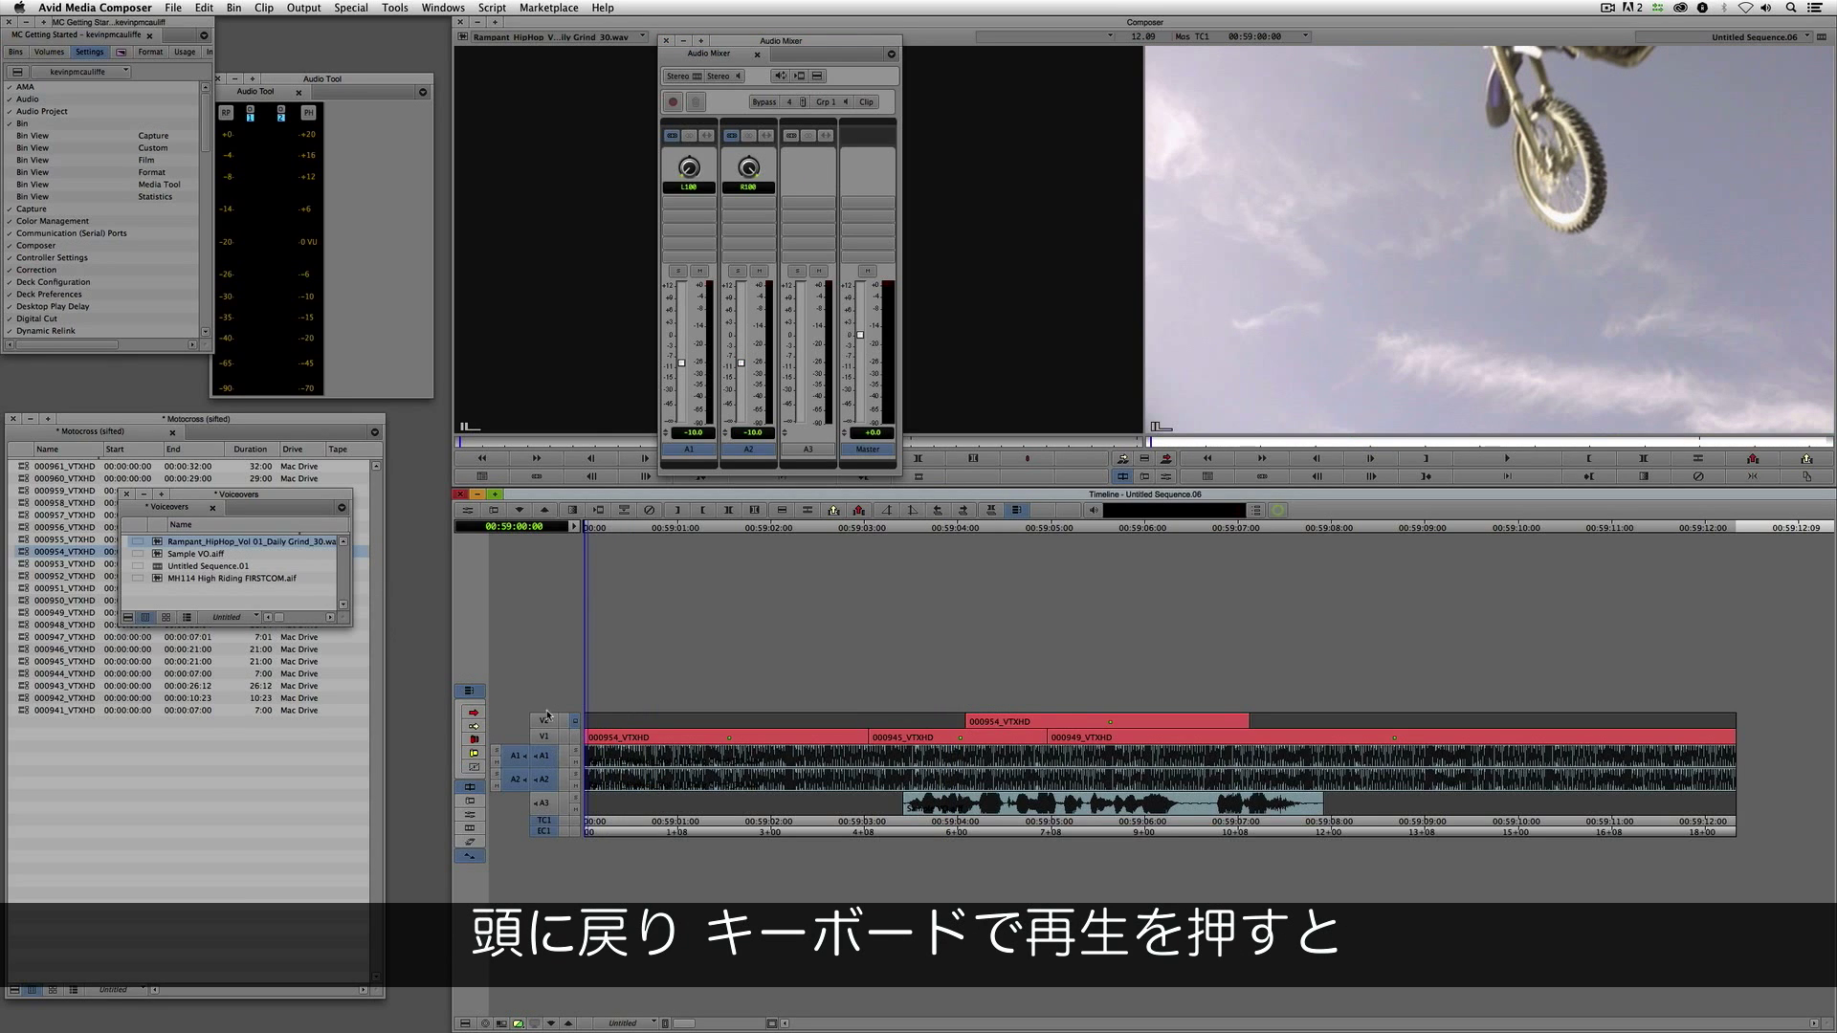
Step: Play the quieter music, then solo A3 and play the voiceover alone from 00:59:03:05
{"action": "key", "text": "space"}
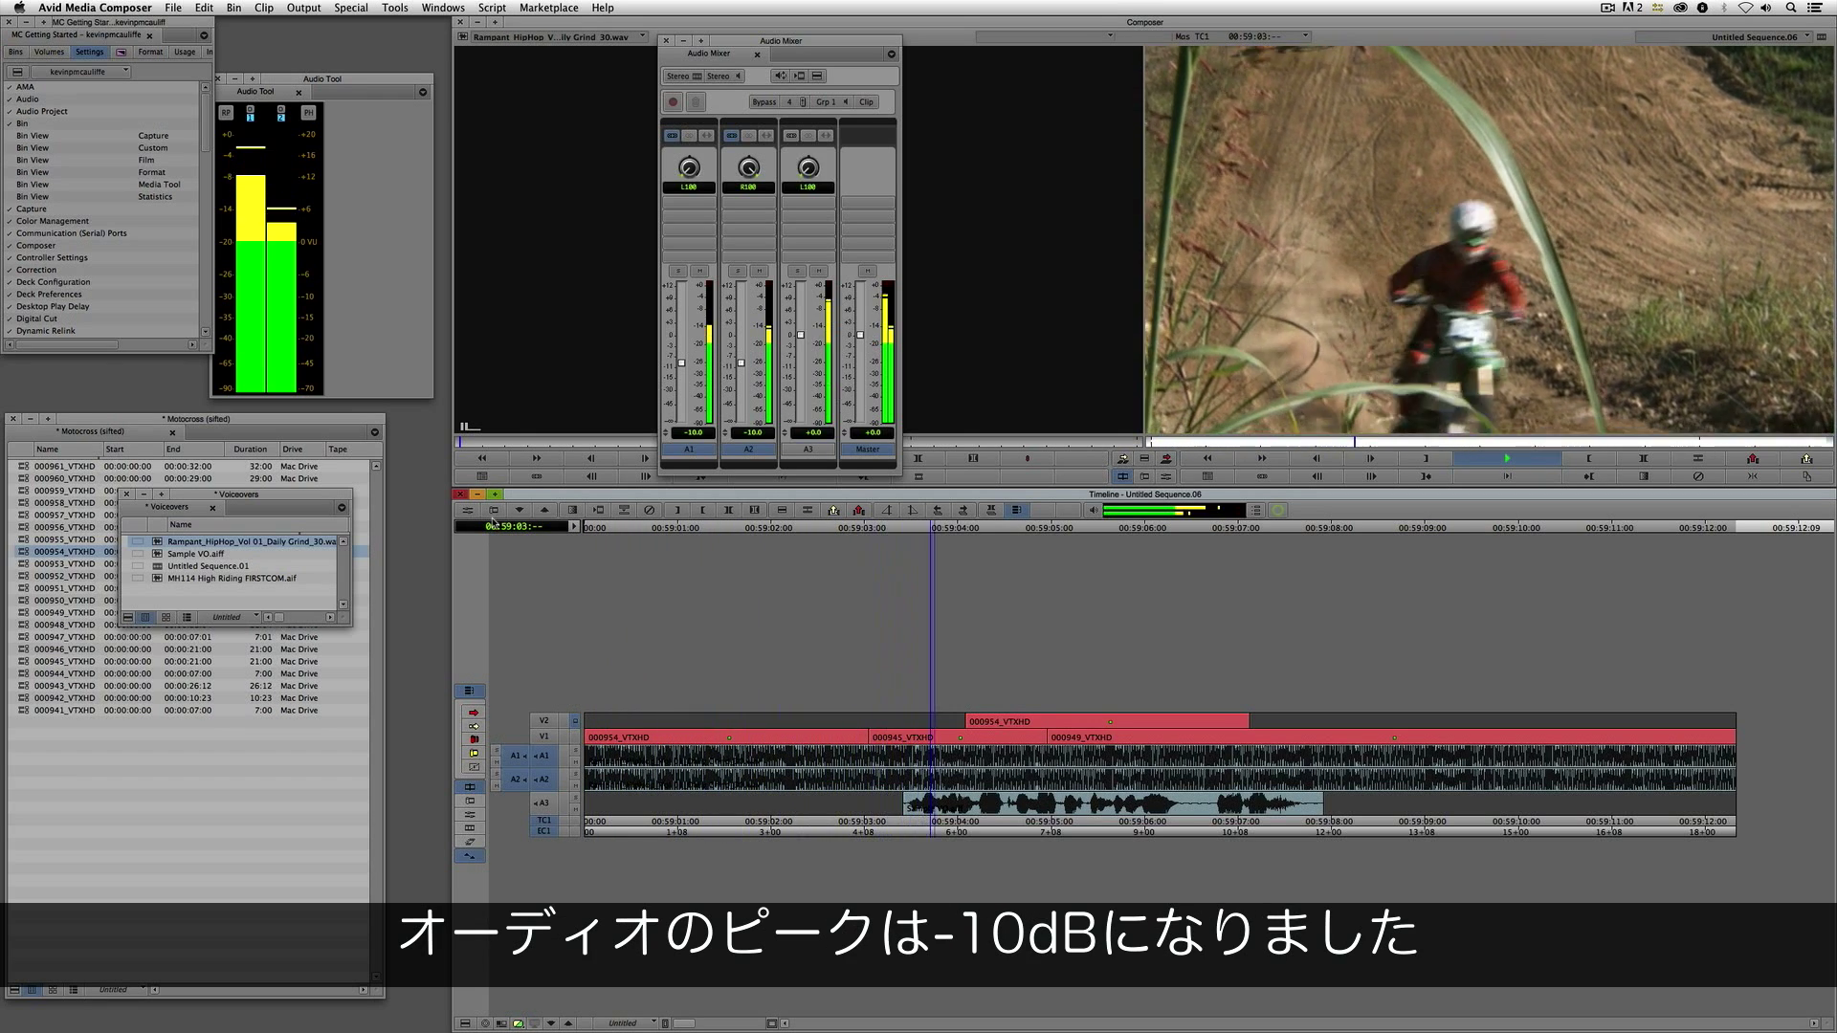
{"action": "key", "text": "space"}
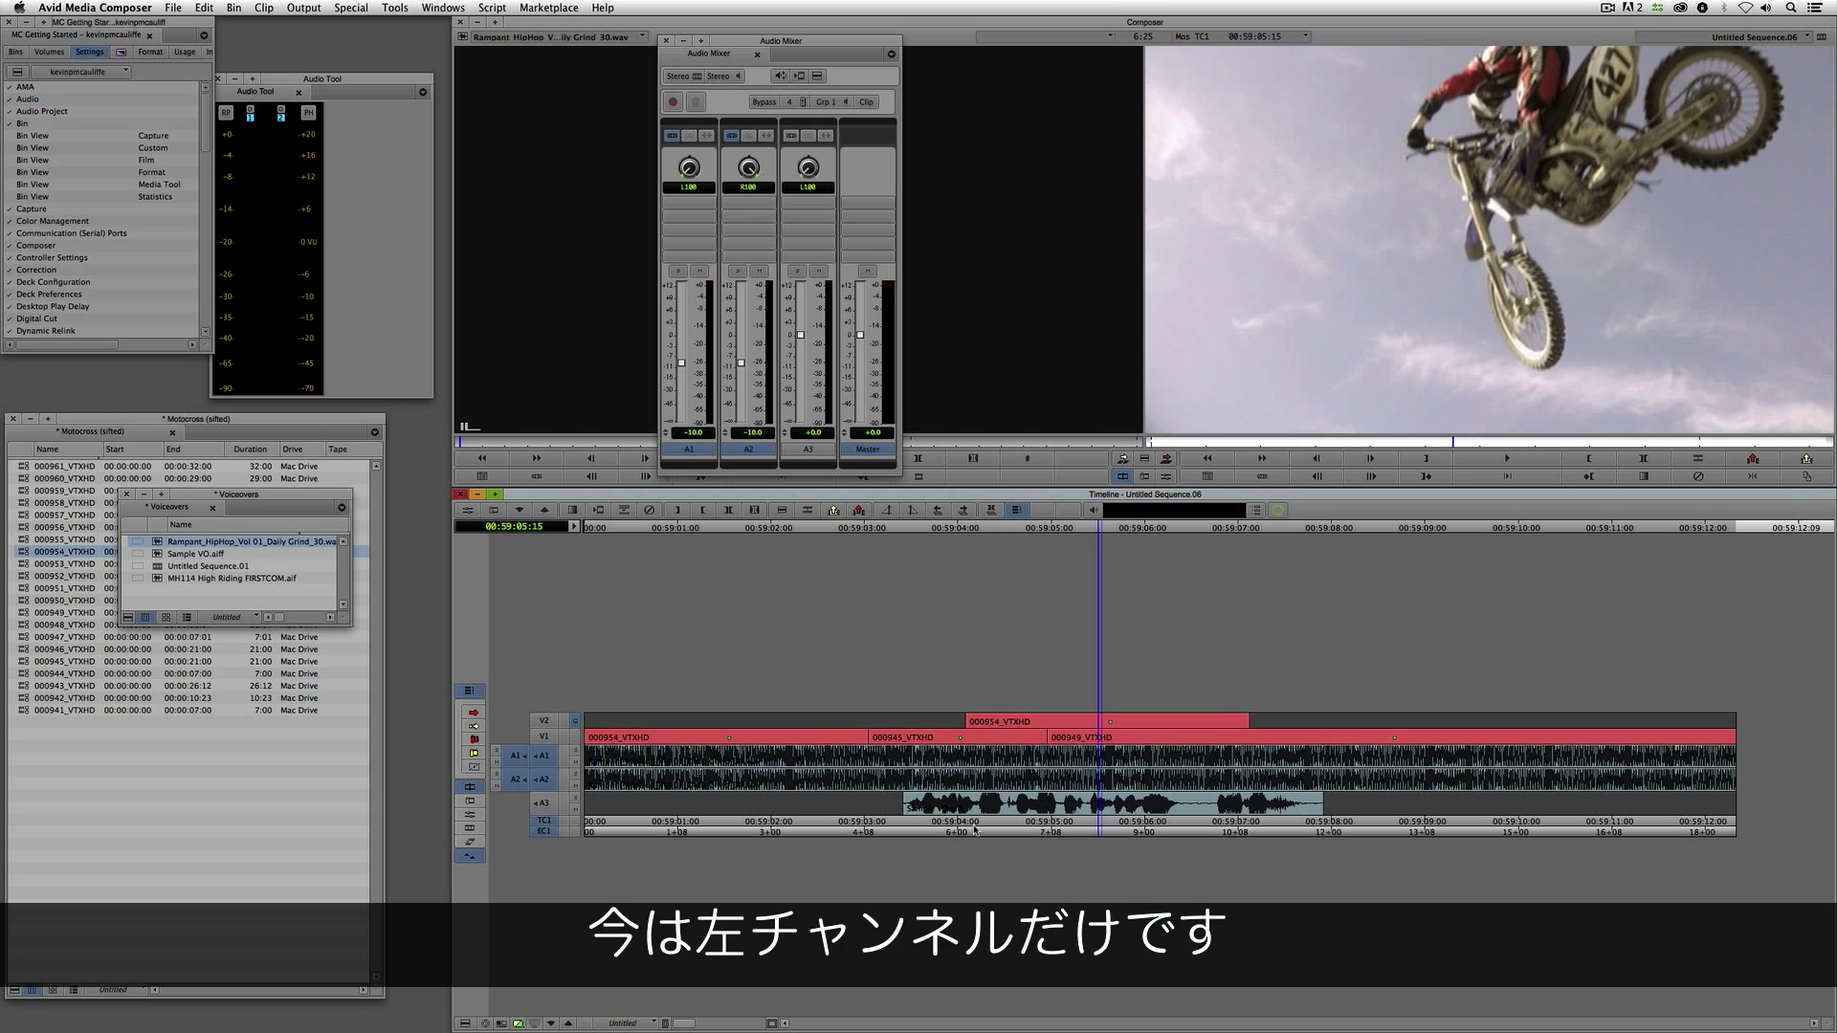
{"action": "left_click", "coordinate": [883, 808]}
{"action": "left_click", "coordinate": [577, 801]}
{"action": "key", "text": "space"}
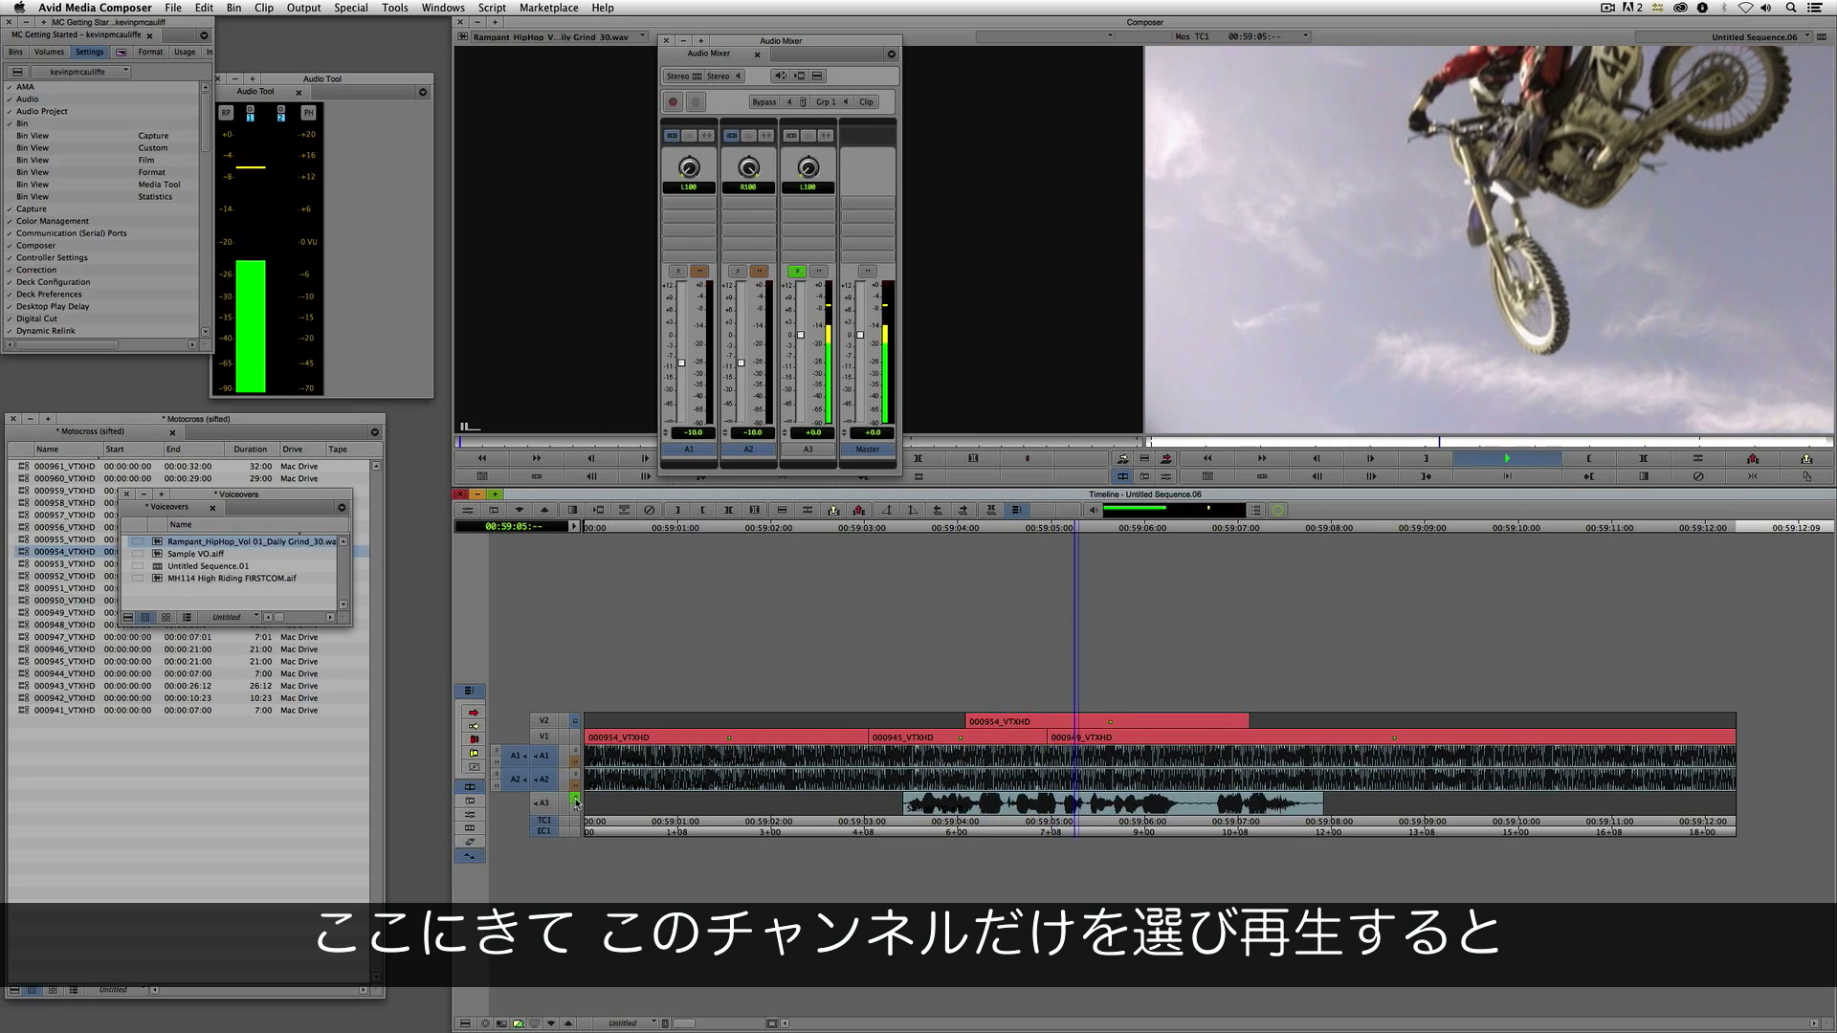
{"action": "key", "text": "space"}
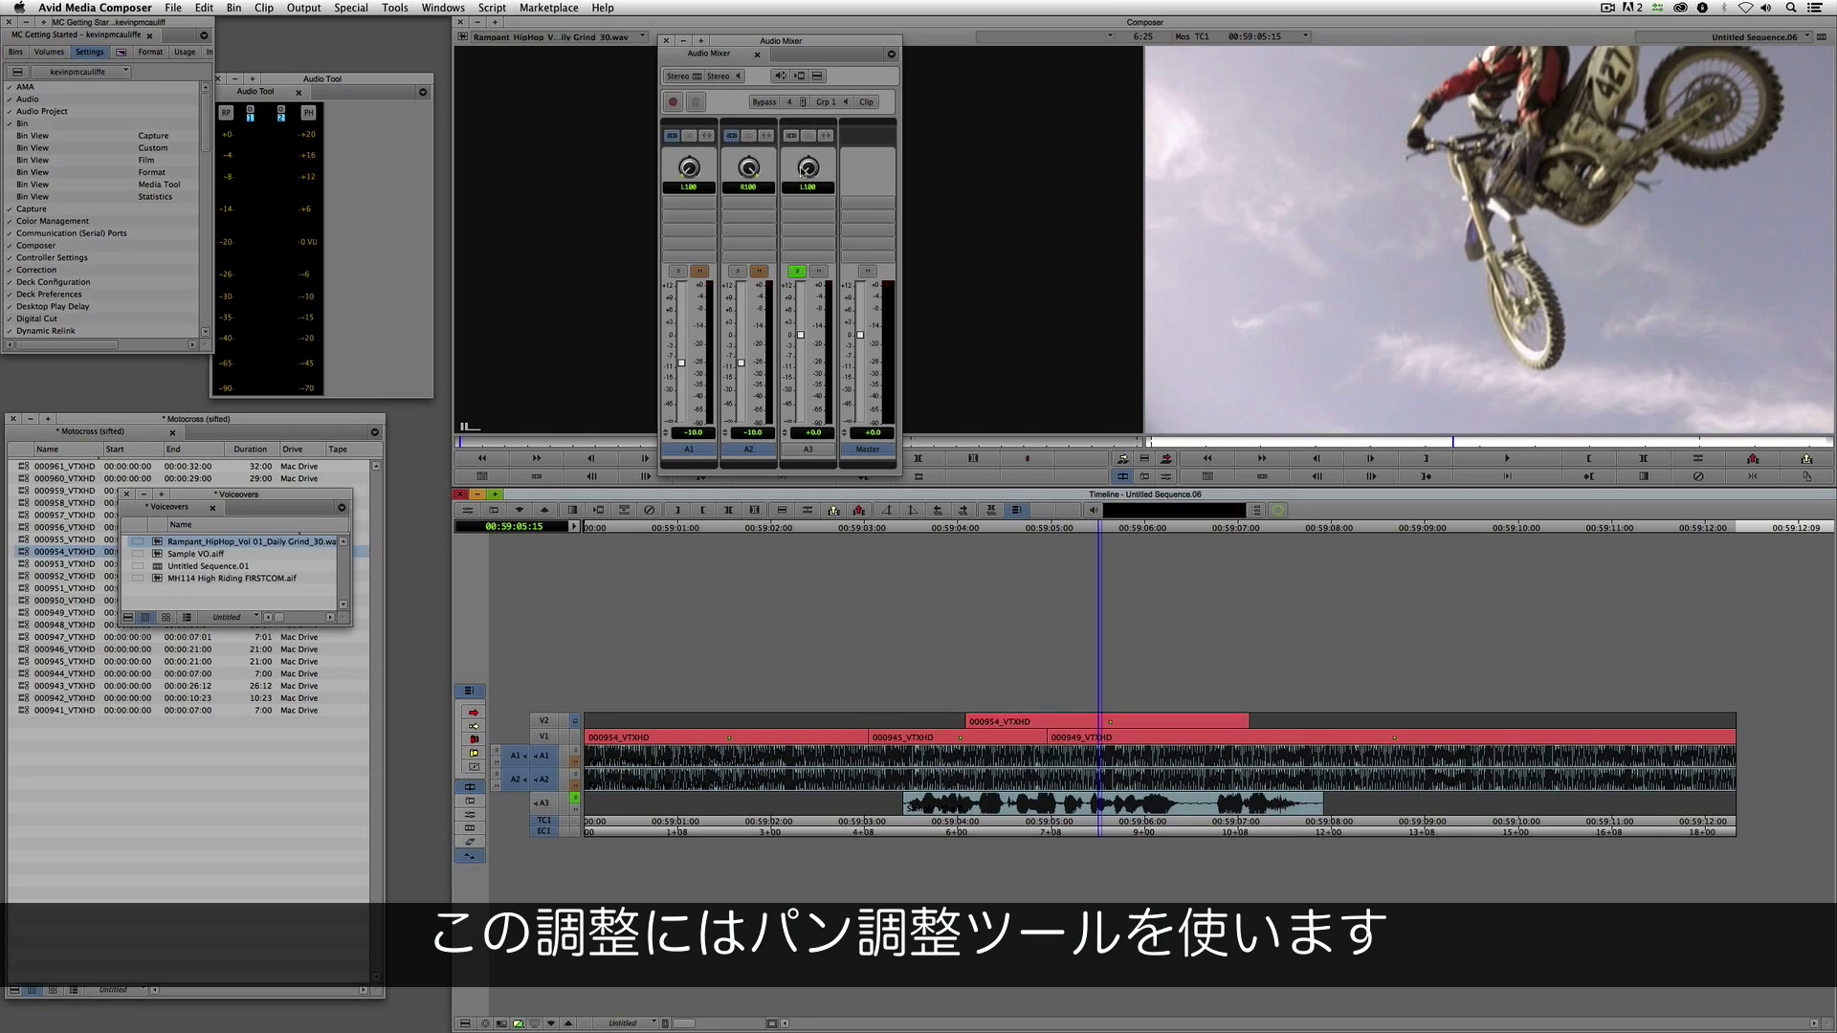
Step: Reset the A3 voiceover pan to centre (MID) and play it from about 00:59:03
{"action": "left_click_drag", "start_coordinate": [807, 174], "coordinate": [806, 197]}
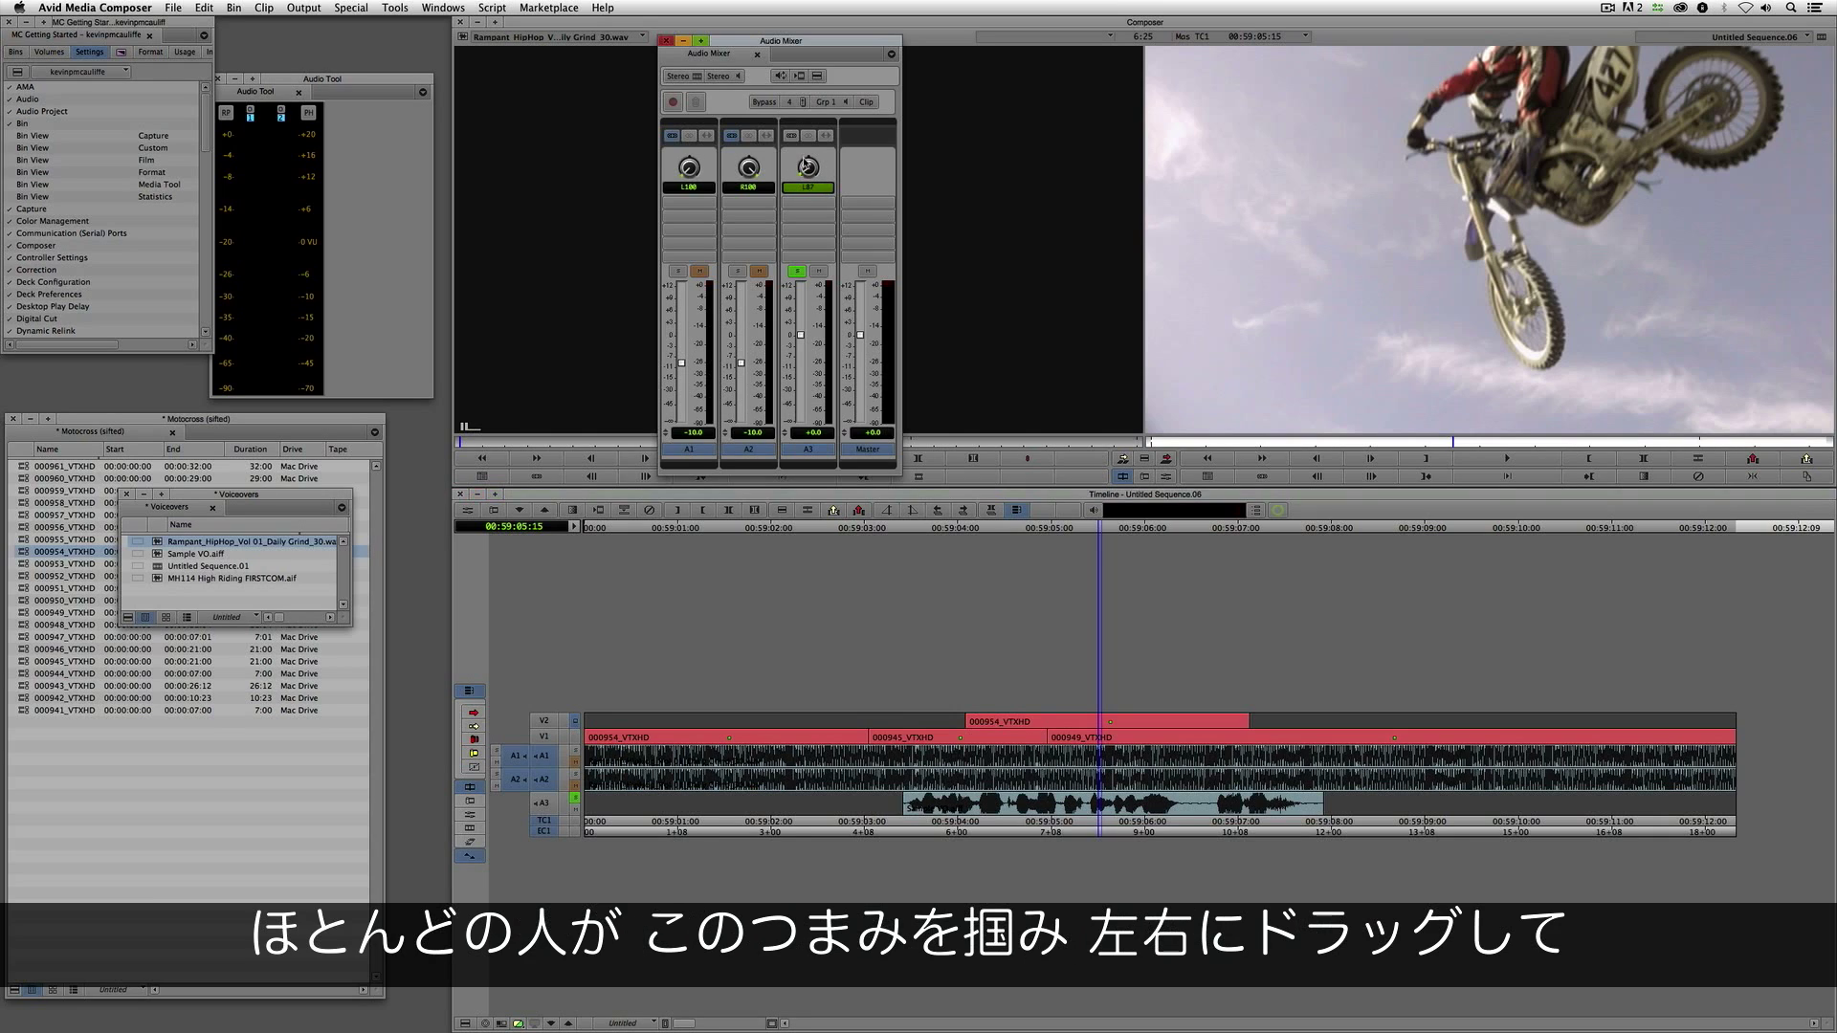
{"action": "left_click_drag", "start_coordinate": [862, 142], "coordinate": [901, 160]}
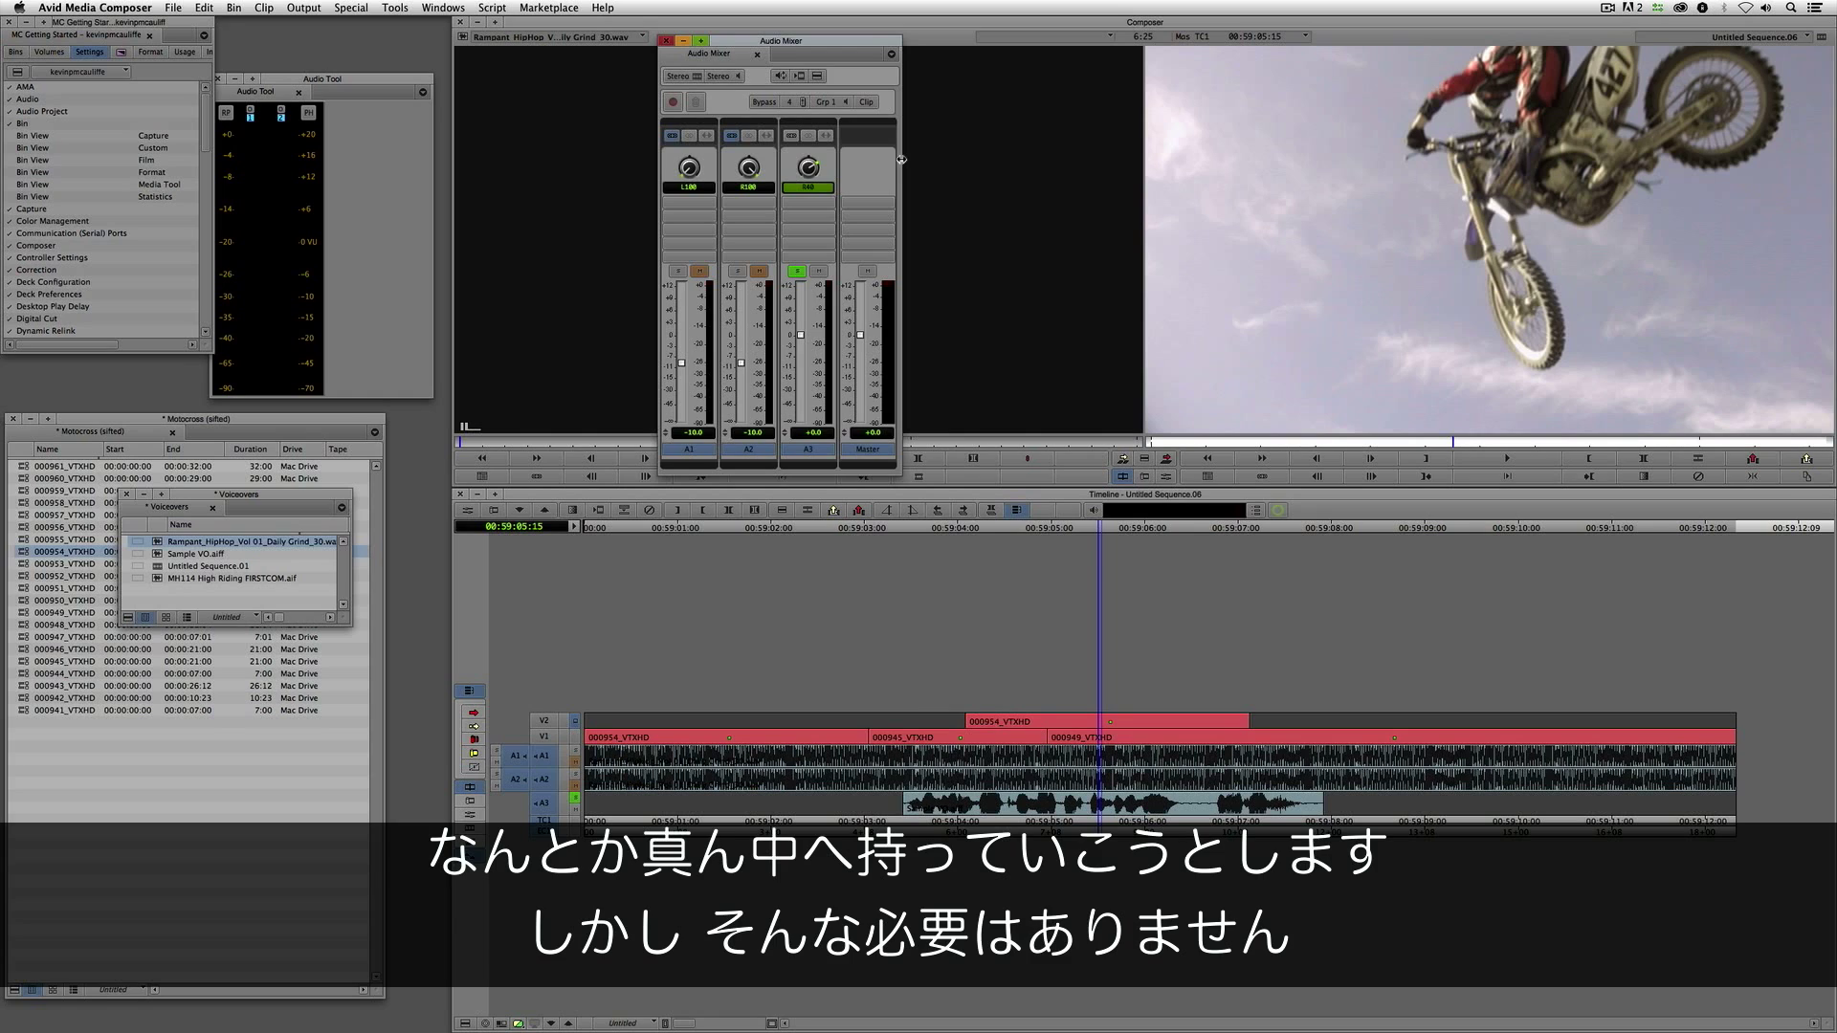
{"action": "left_click", "coordinate": [809, 168], "text": "alt"}
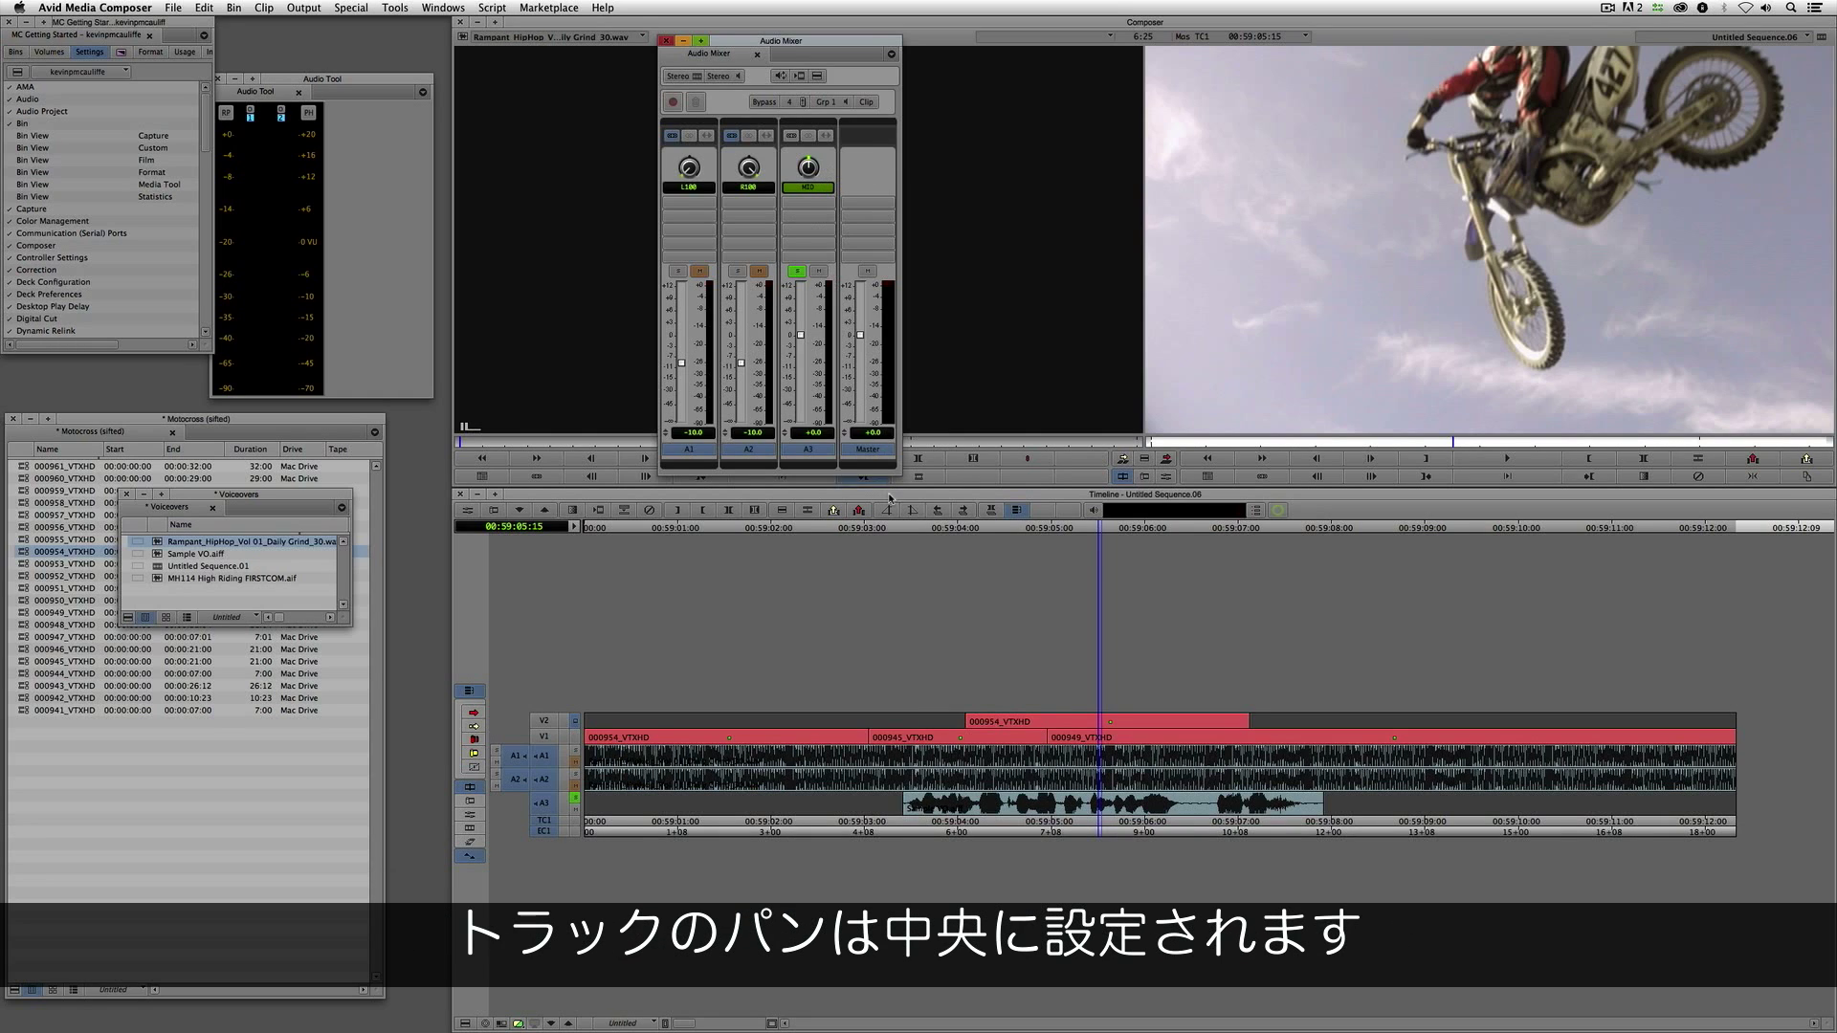
{"action": "left_click", "coordinate": [879, 753]}
{"action": "key", "text": "space"}
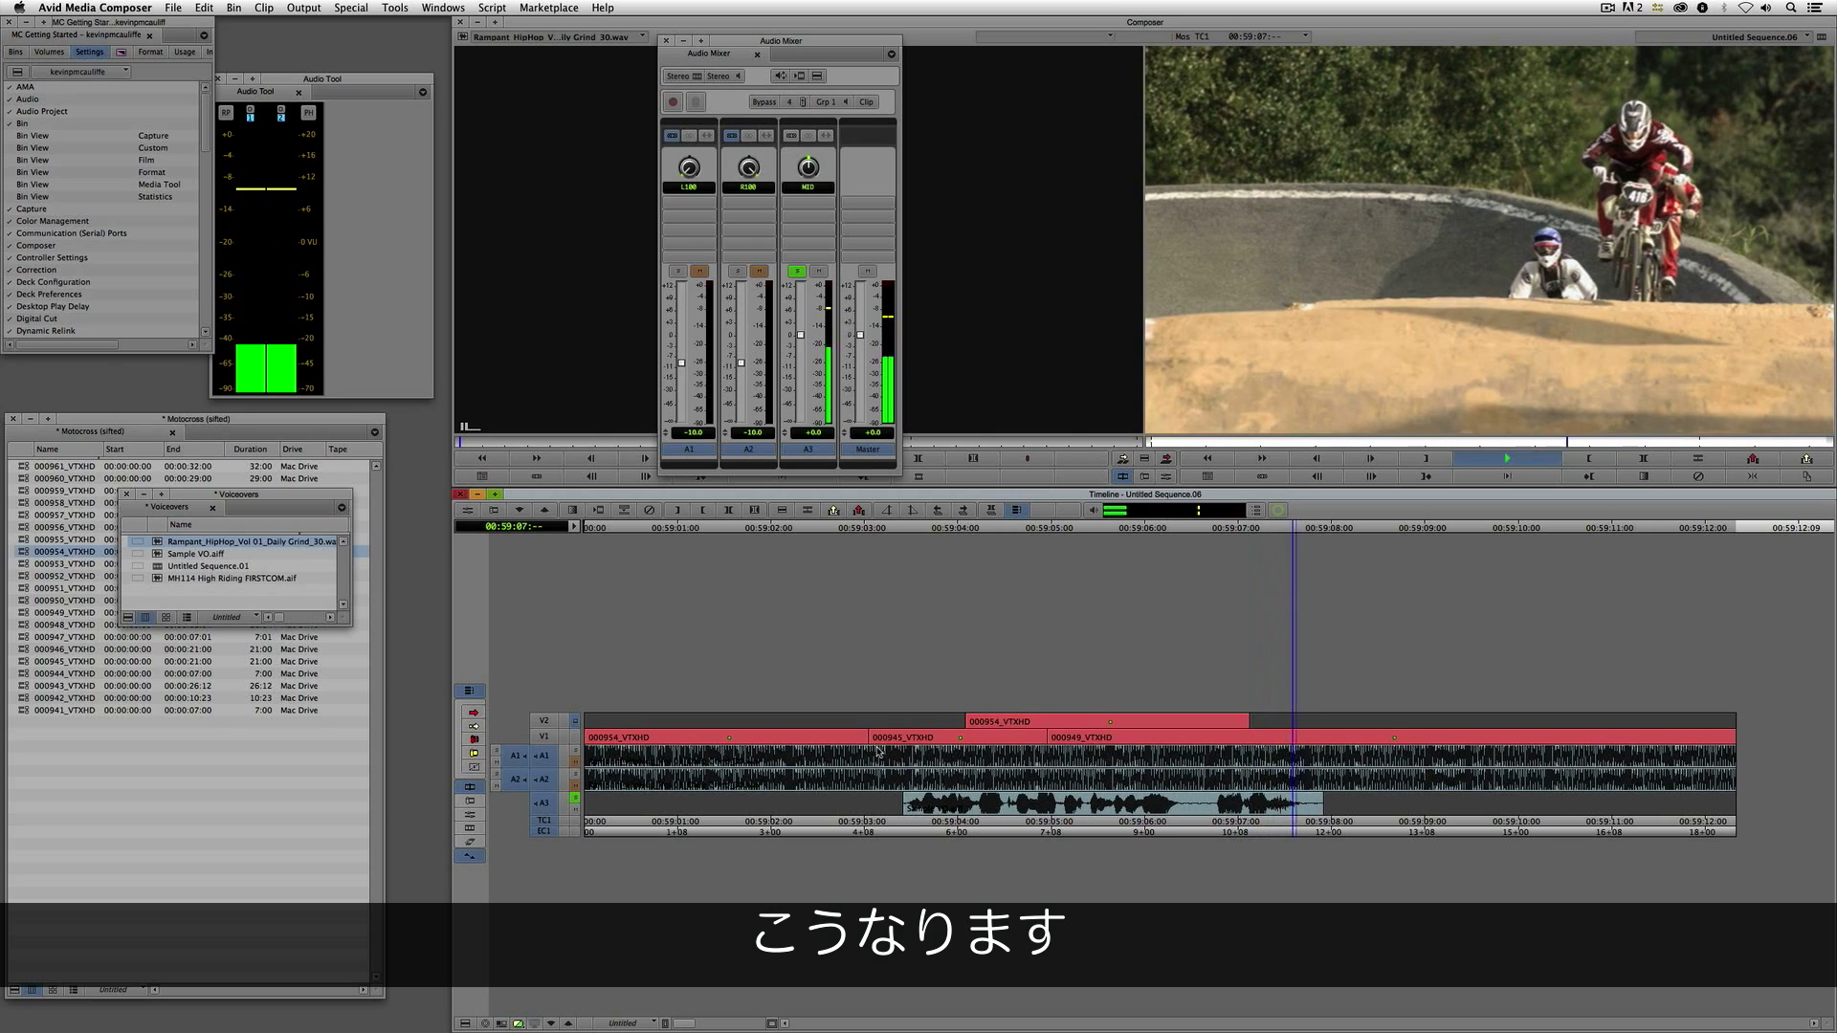
{"action": "key", "text": "space"}
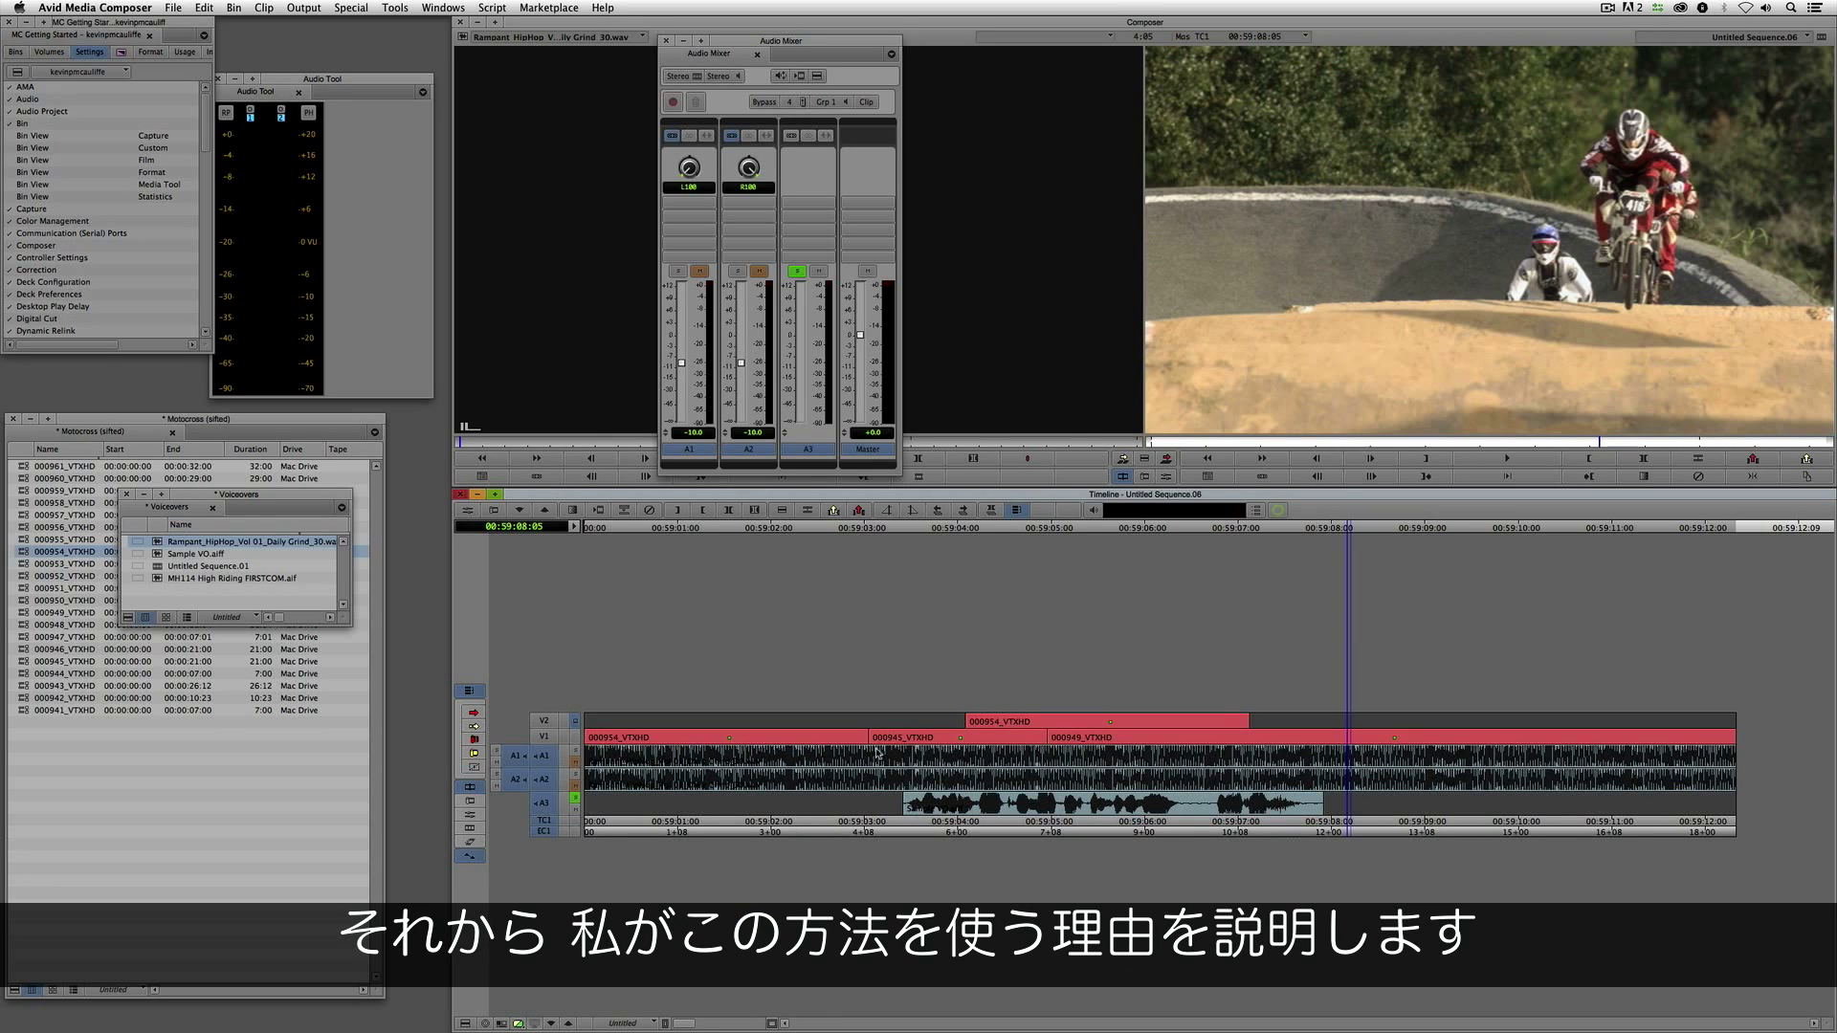
Step: Park at 00:59:03:08, deselect A3, and set the timeline's Audio Data display to None
{"action": "left_click", "coordinate": [889, 757]}
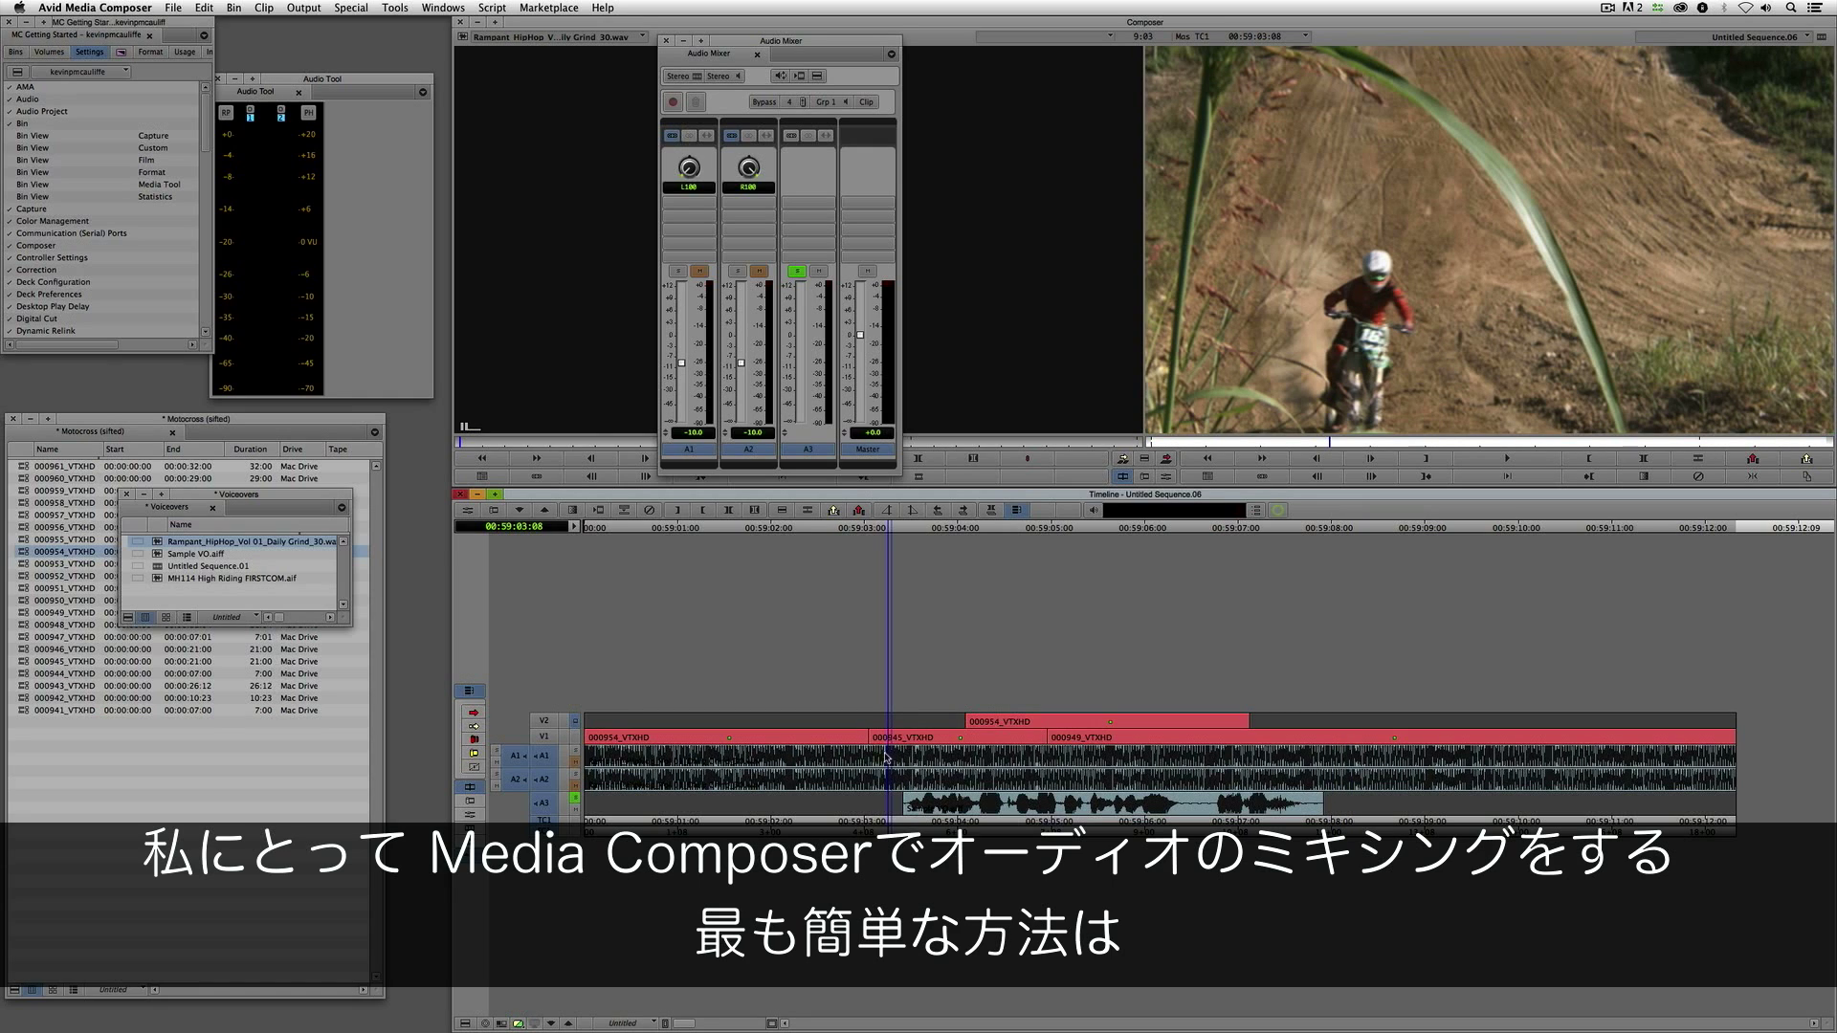
{"action": "left_click", "coordinate": [548, 793]}
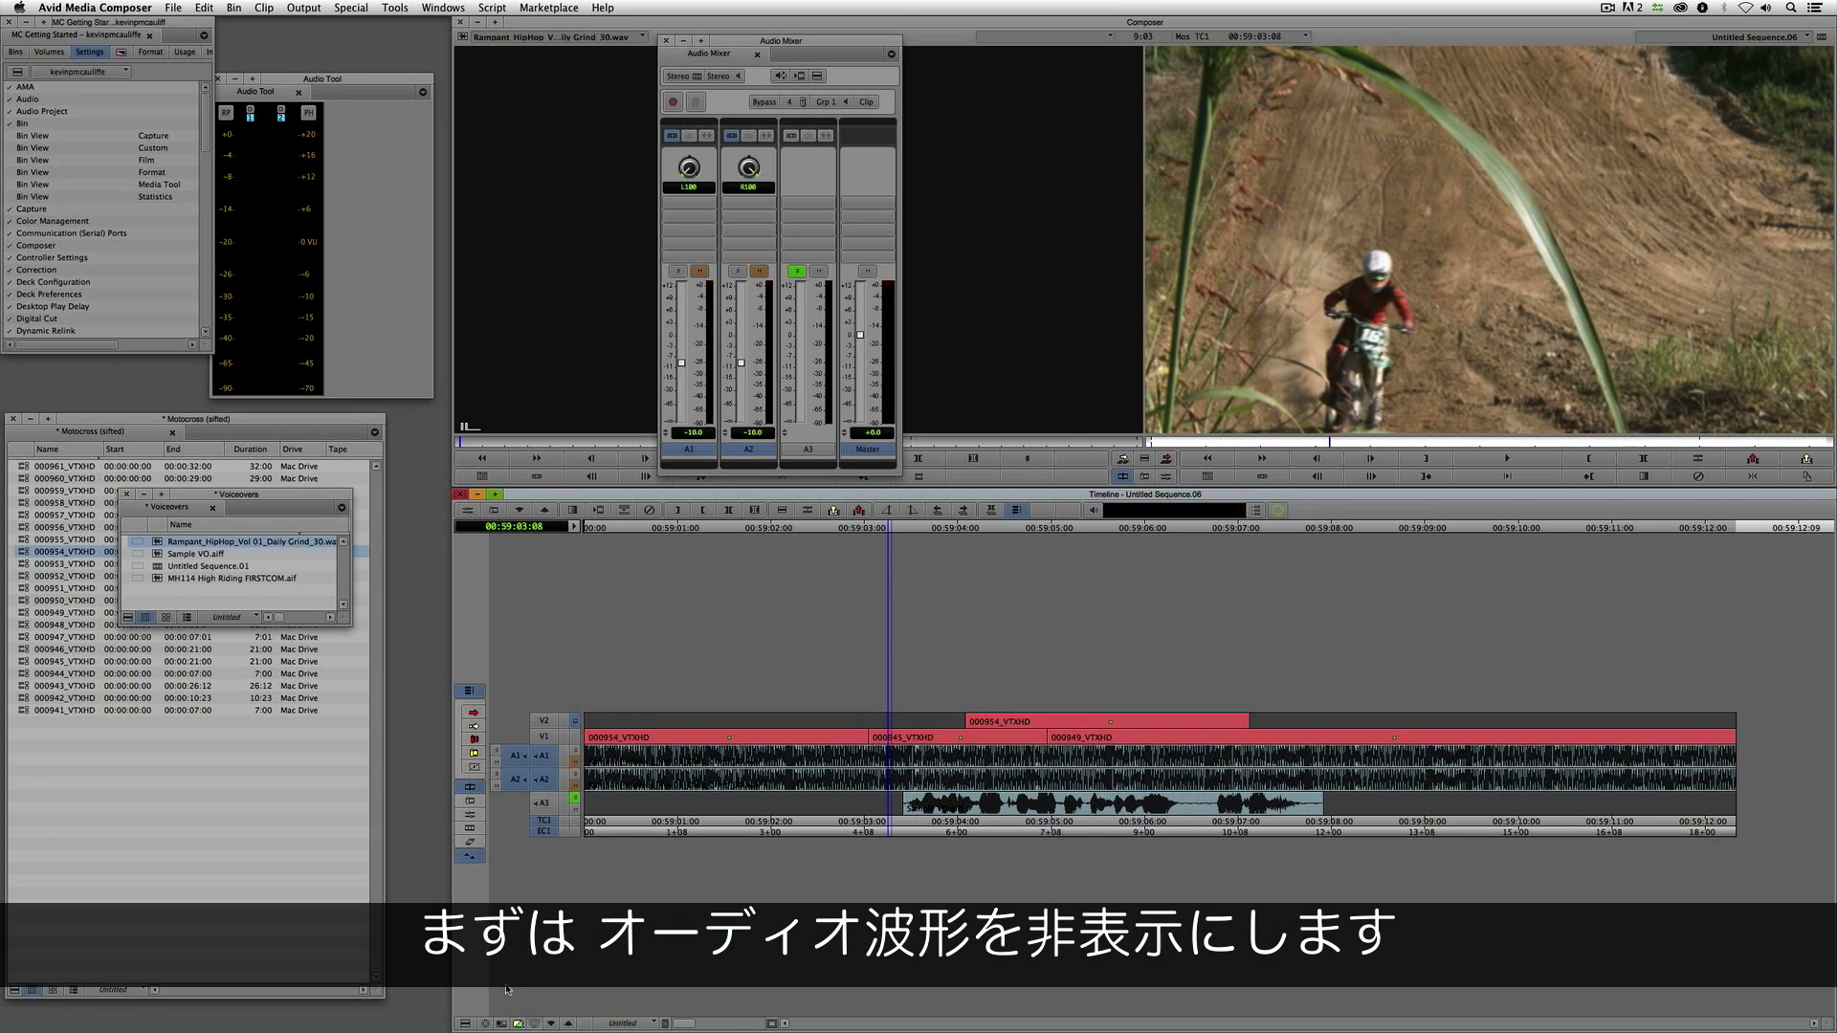
{"action": "left_click", "coordinate": [466, 1022]}
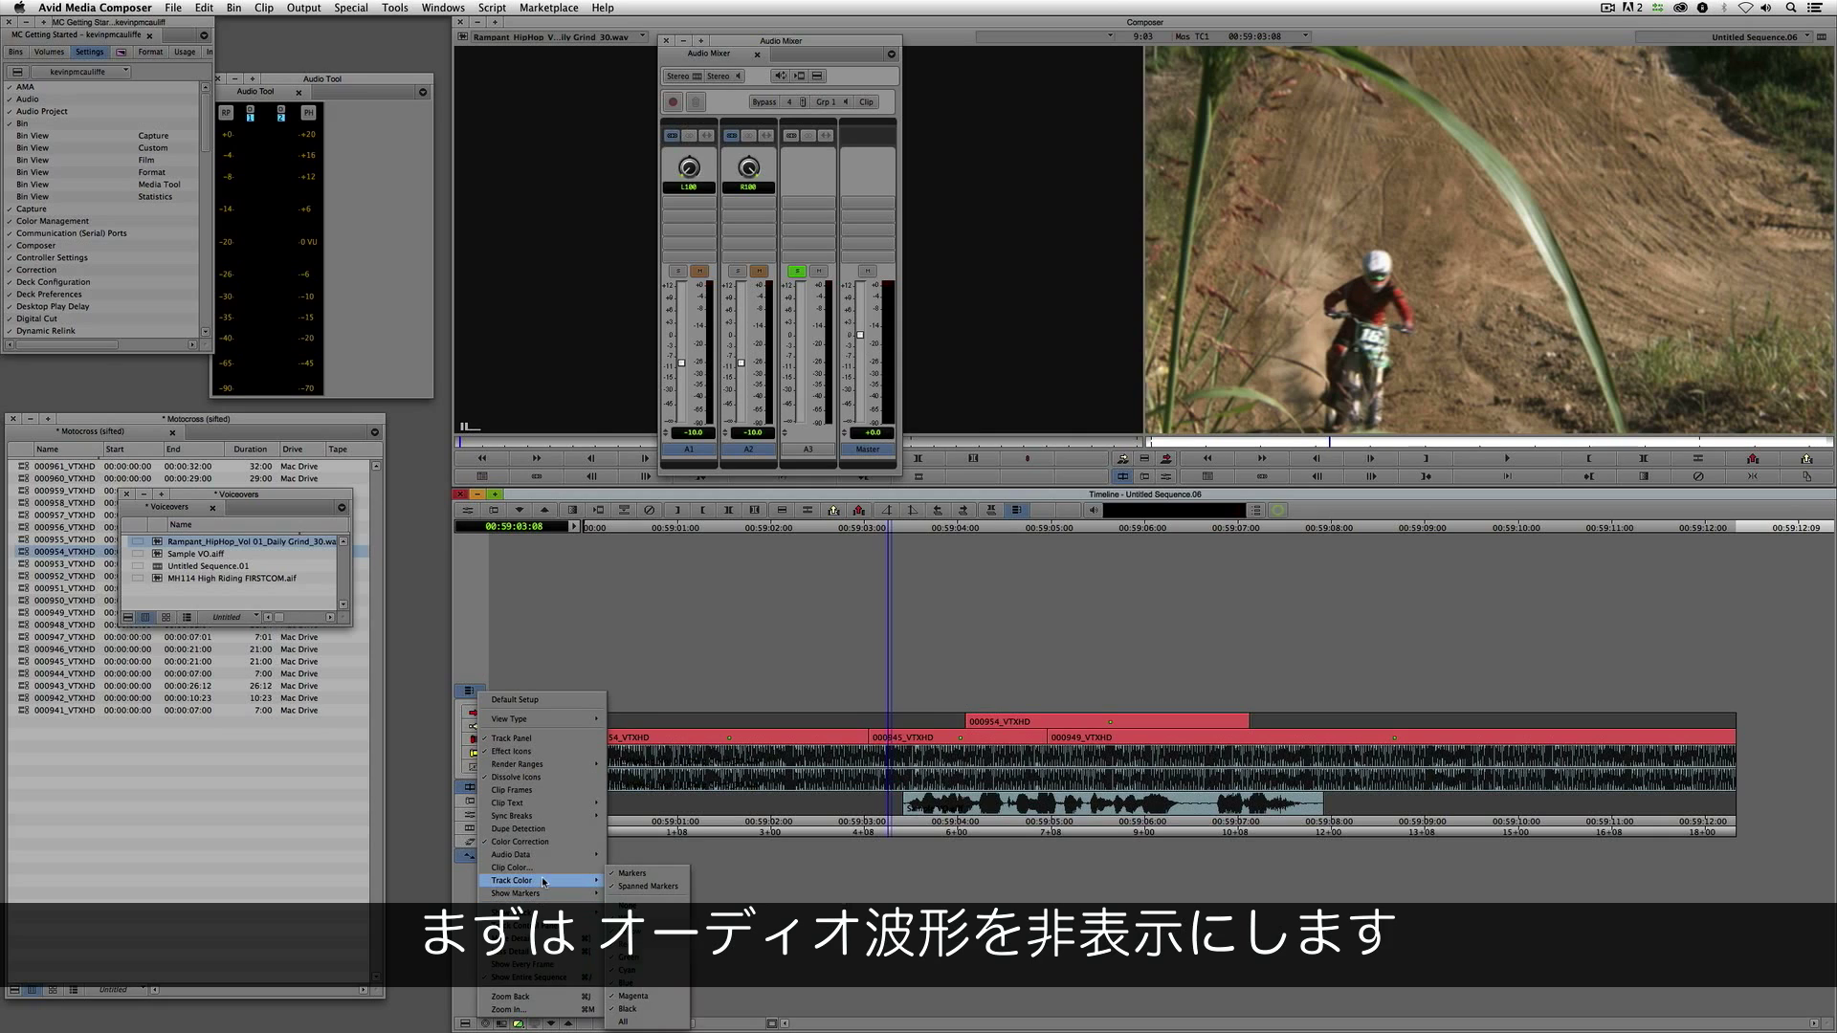
{"action": "mouse_move", "coordinate": [550, 856]}
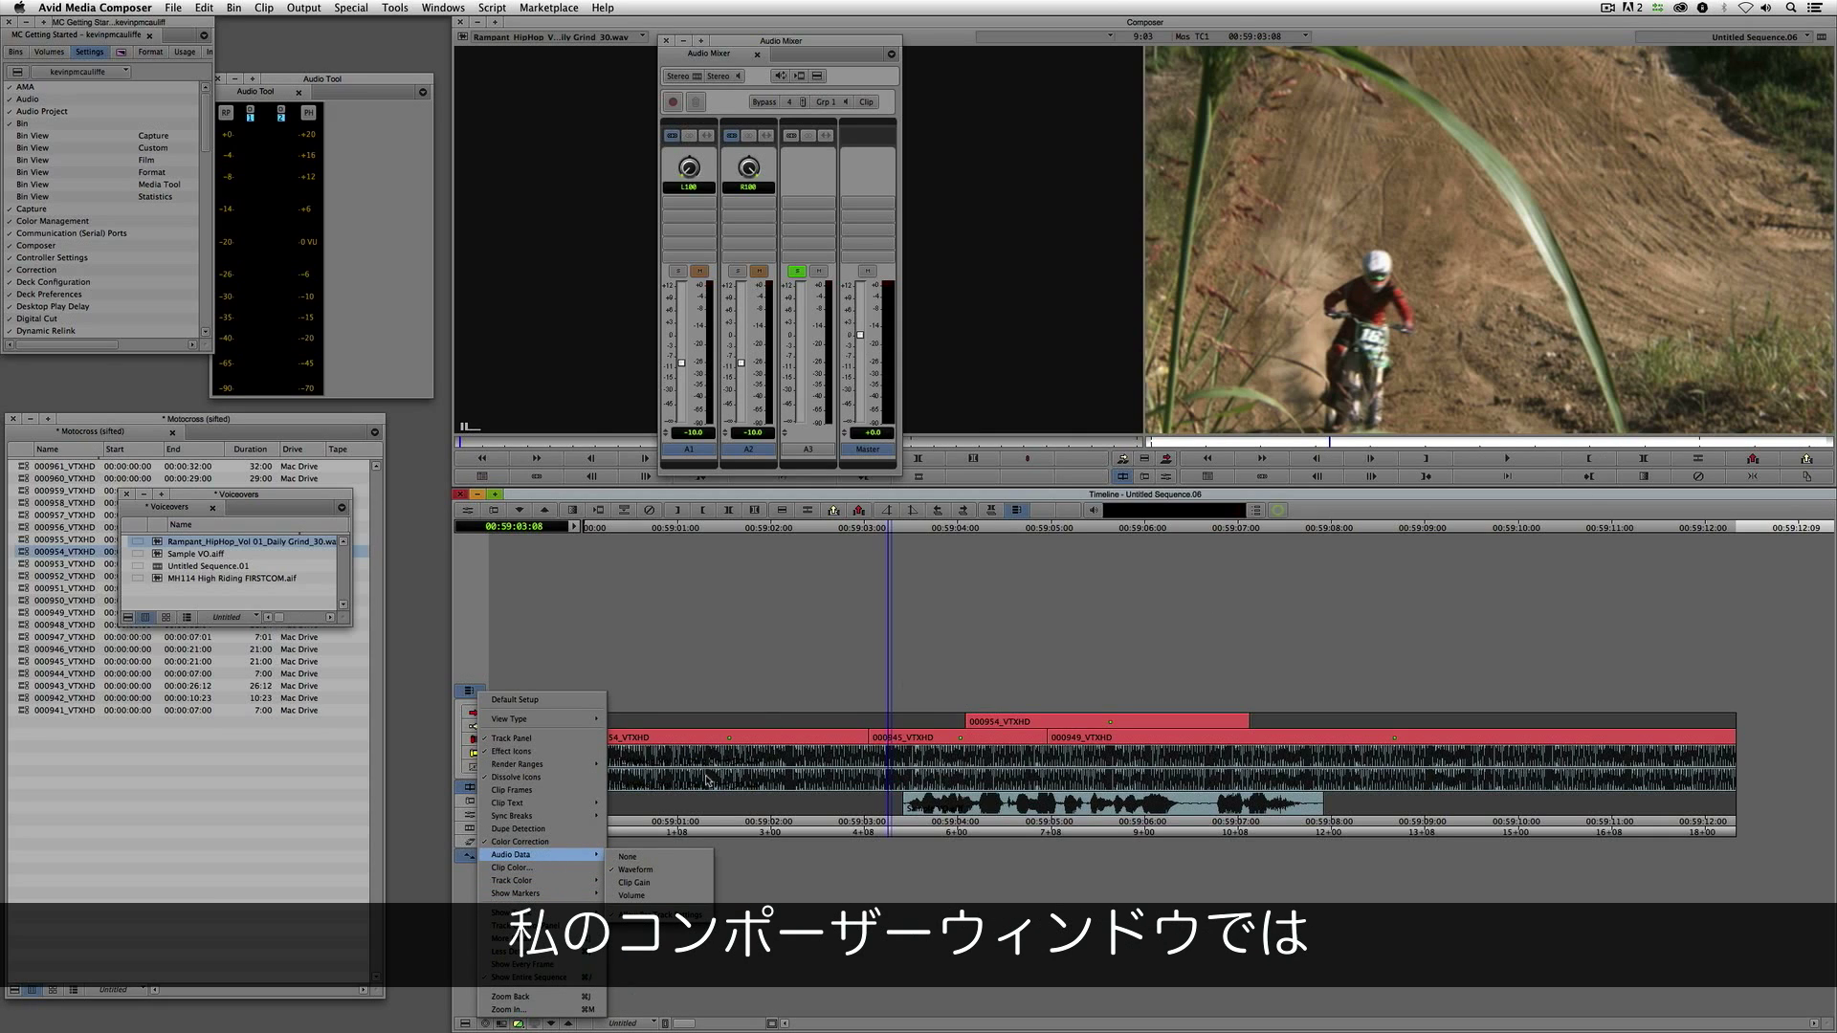
{"action": "left_click", "coordinate": [650, 859]}
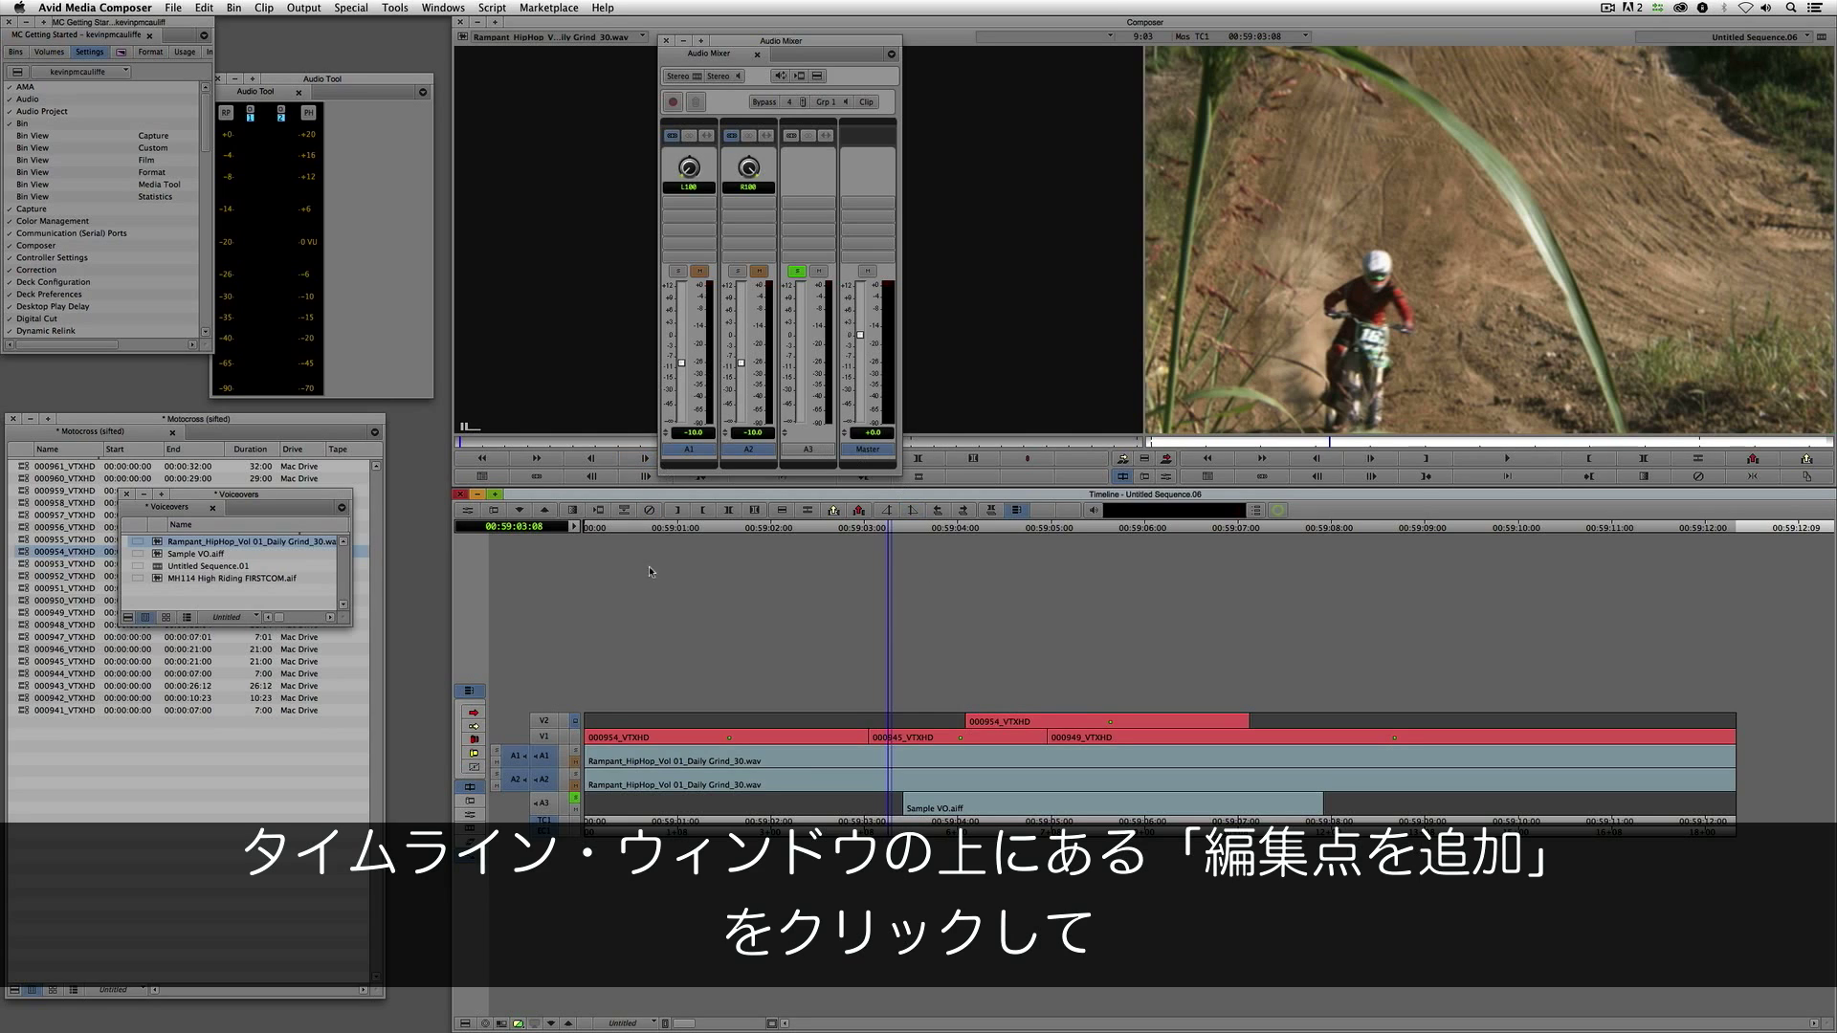
Step: Add edits to the A1/A2 music at 00:59:03:08 and 00:59:08:04
{"action": "left_click", "coordinate": [807, 510]}
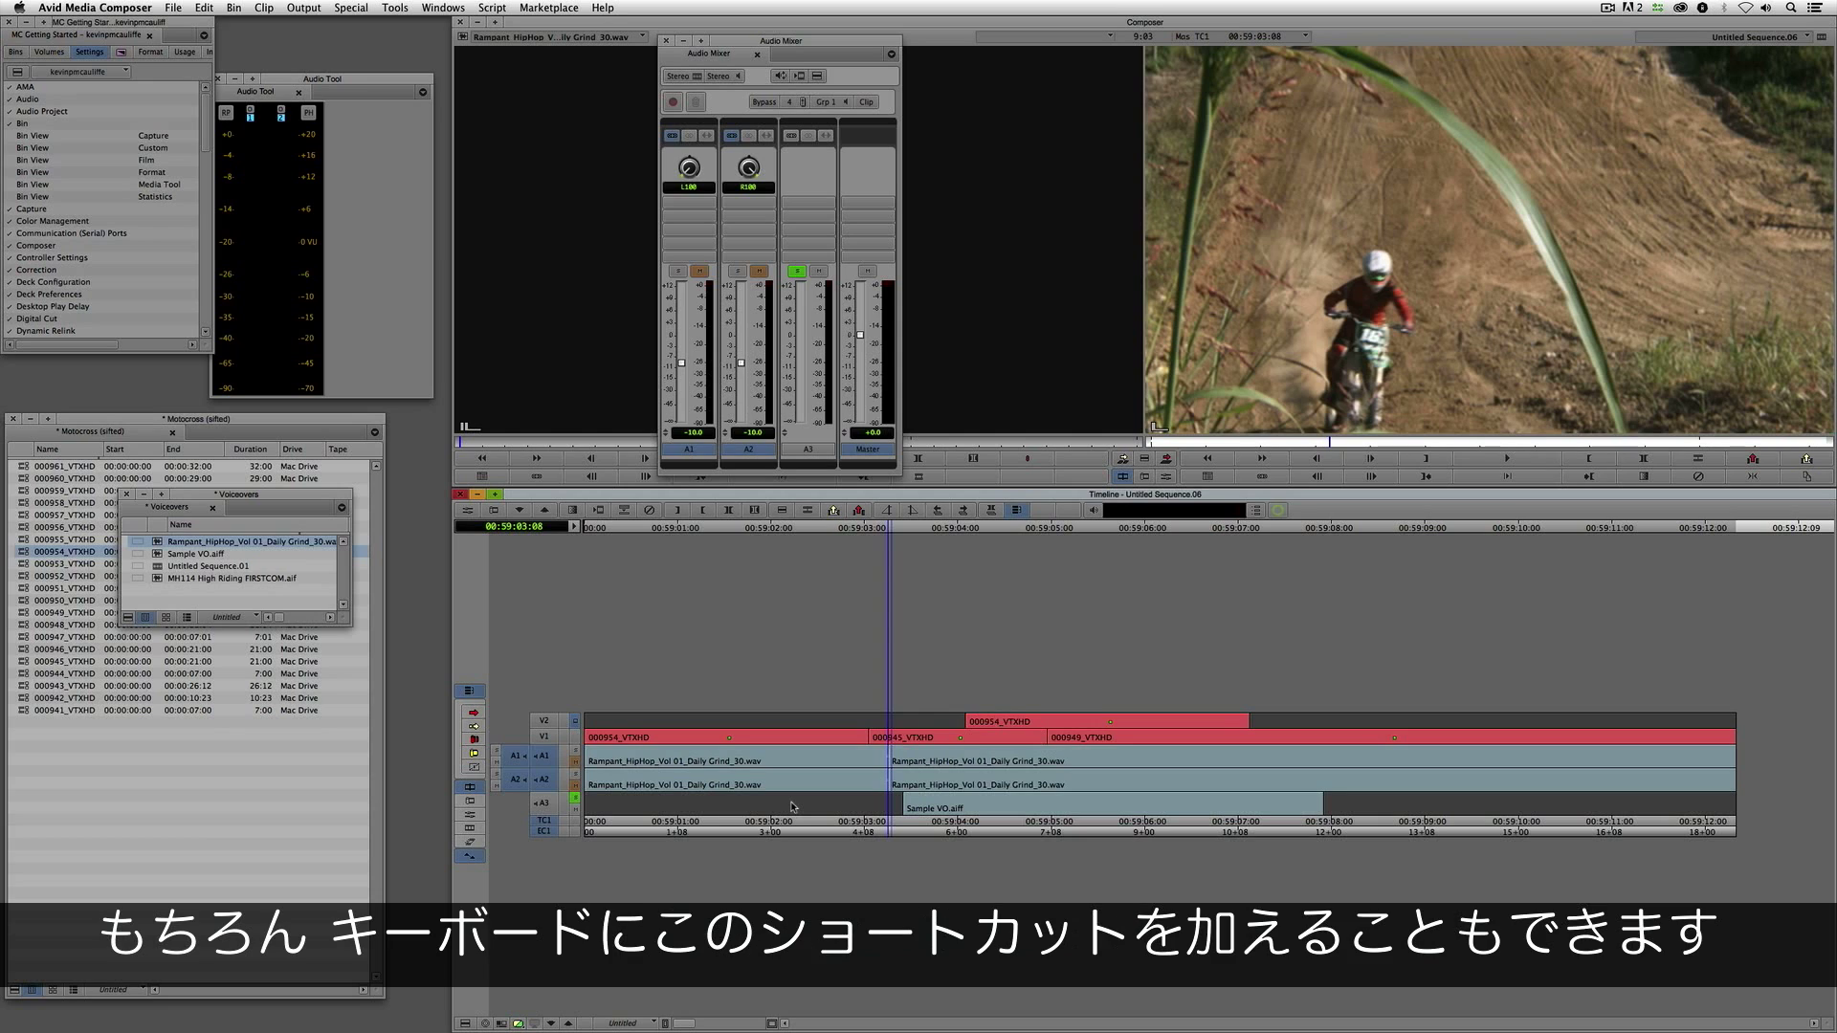
{"action": "left_click", "coordinate": [1345, 781]}
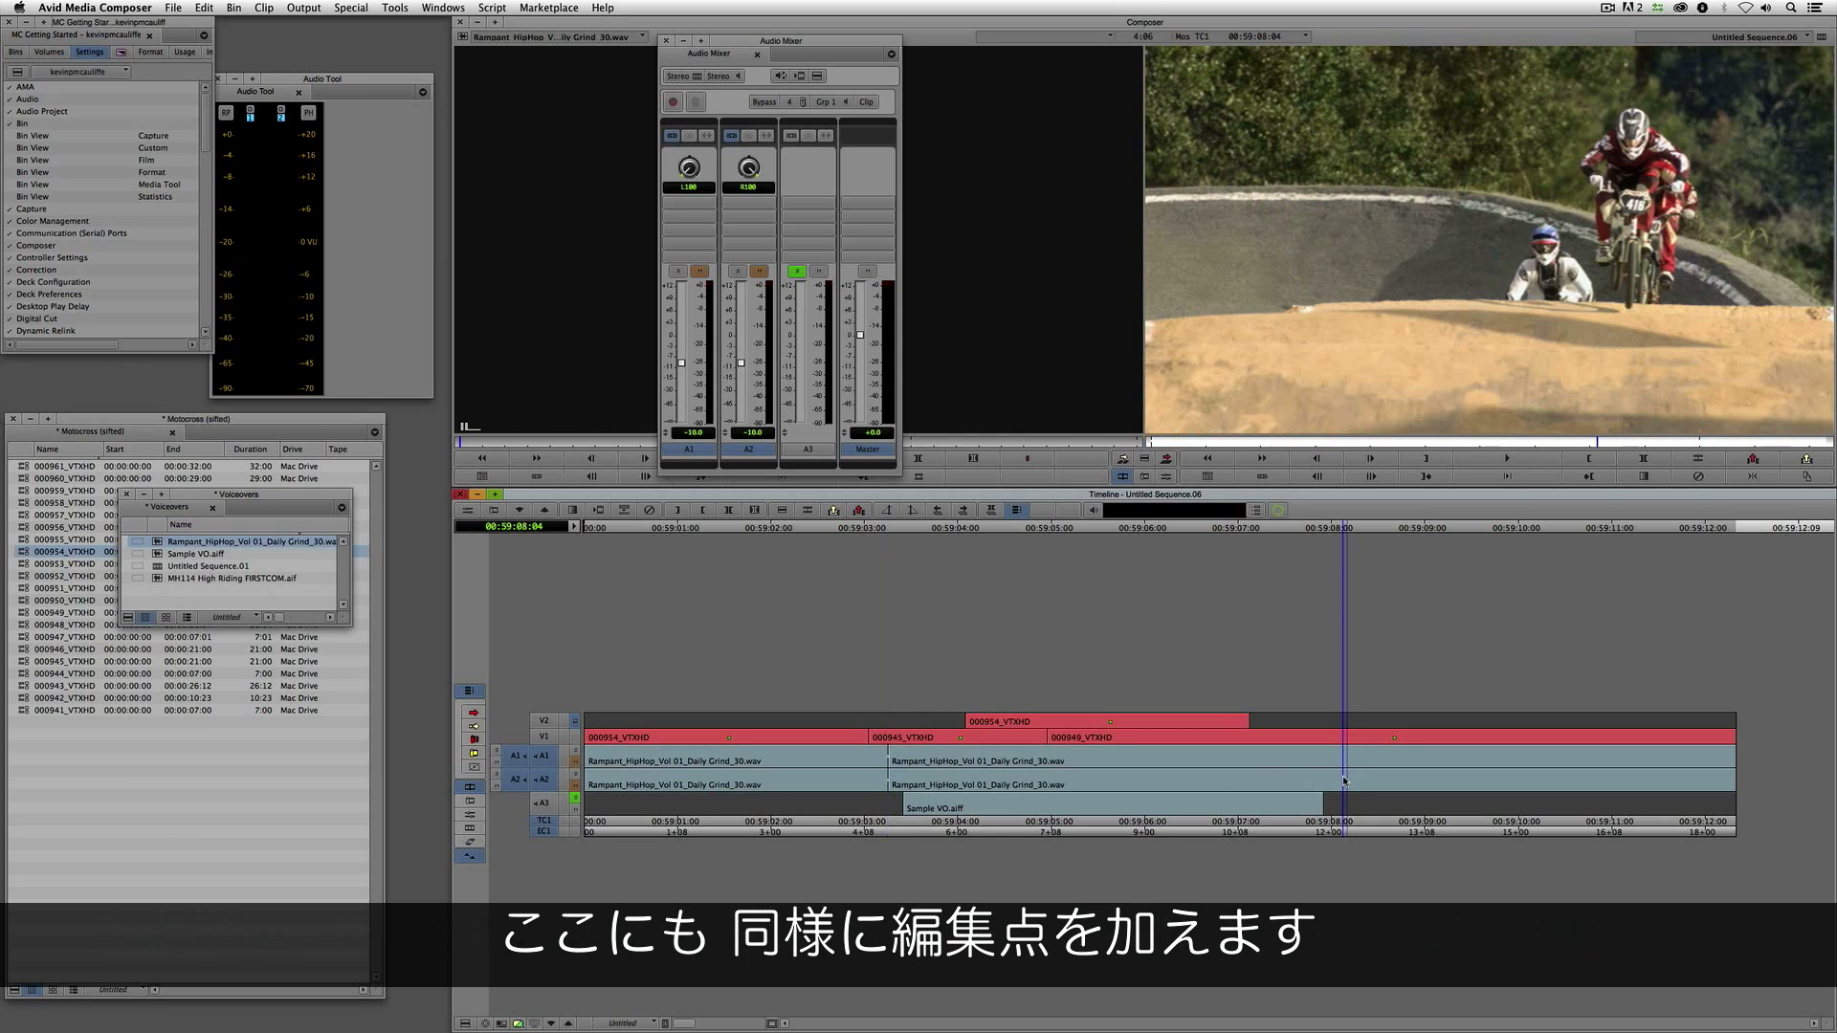
{"action": "left_click", "coordinate": [808, 510]}
Step: Lower the middle music clip's volume to -18 dB and park at 00:59:03:03
{"action": "left_click", "coordinate": [1012, 777]}
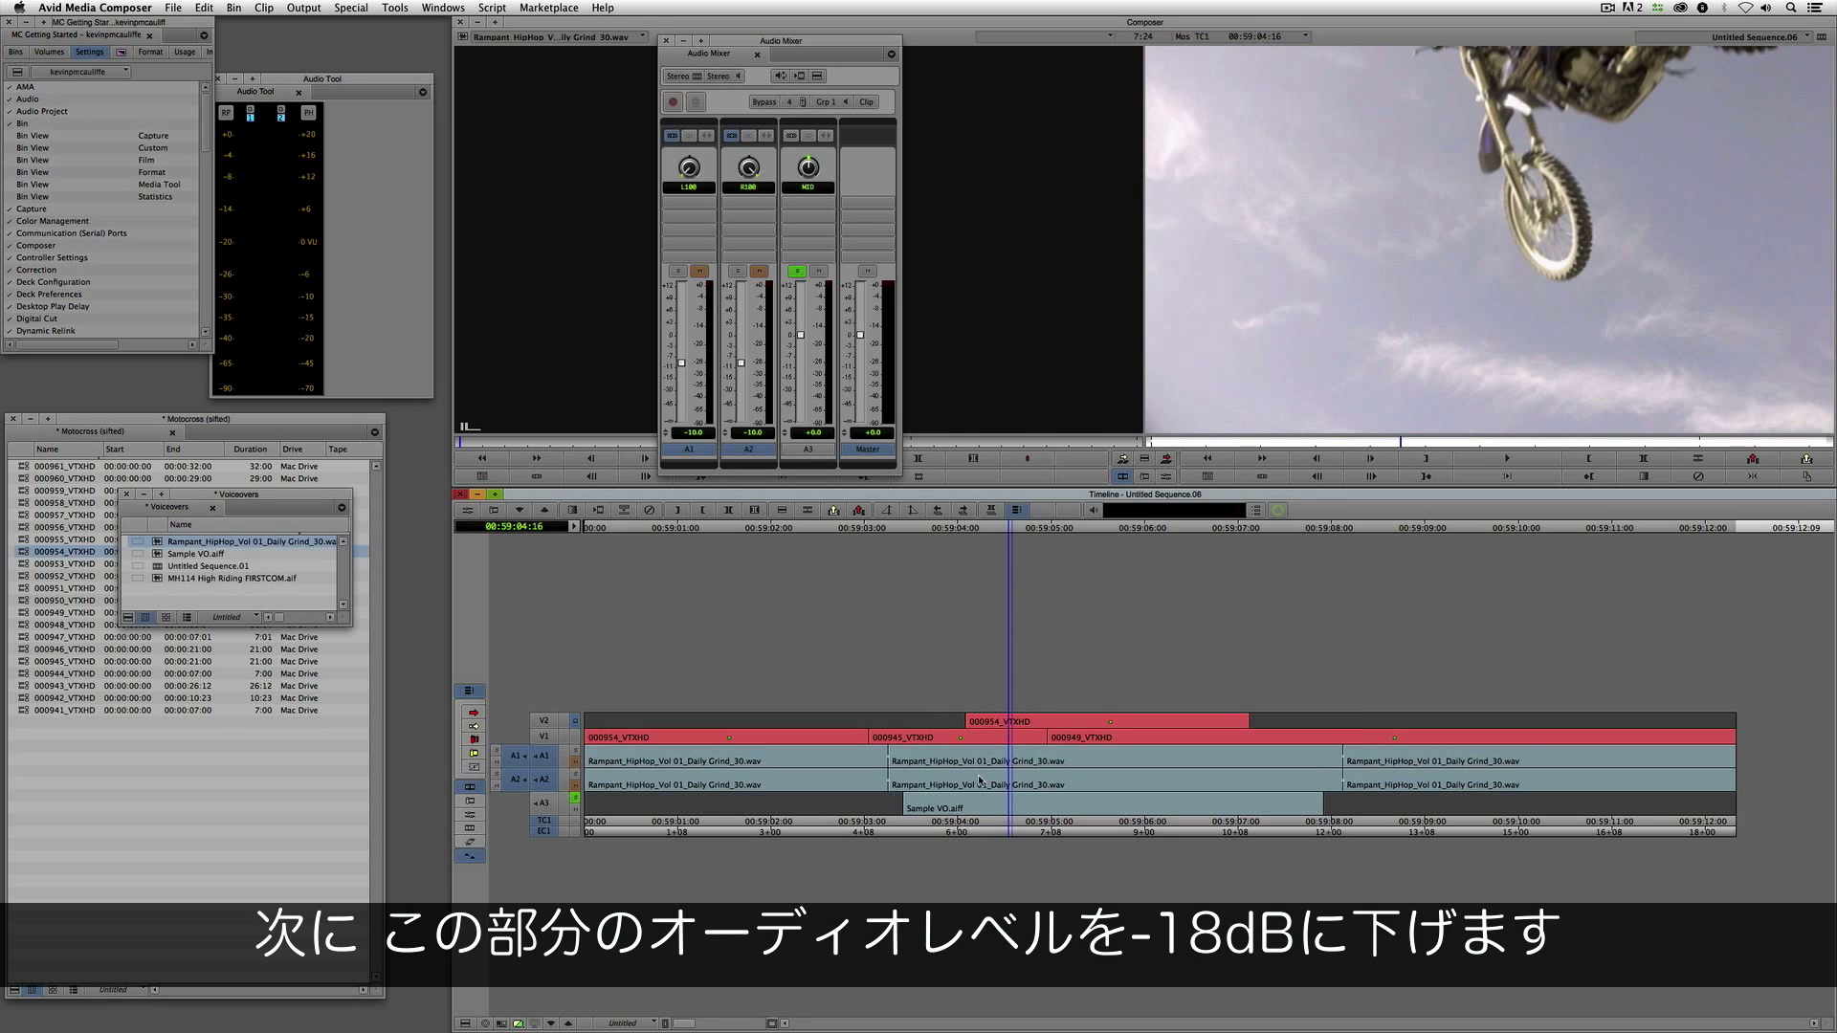
{"action": "left_click", "coordinate": [761, 434]}
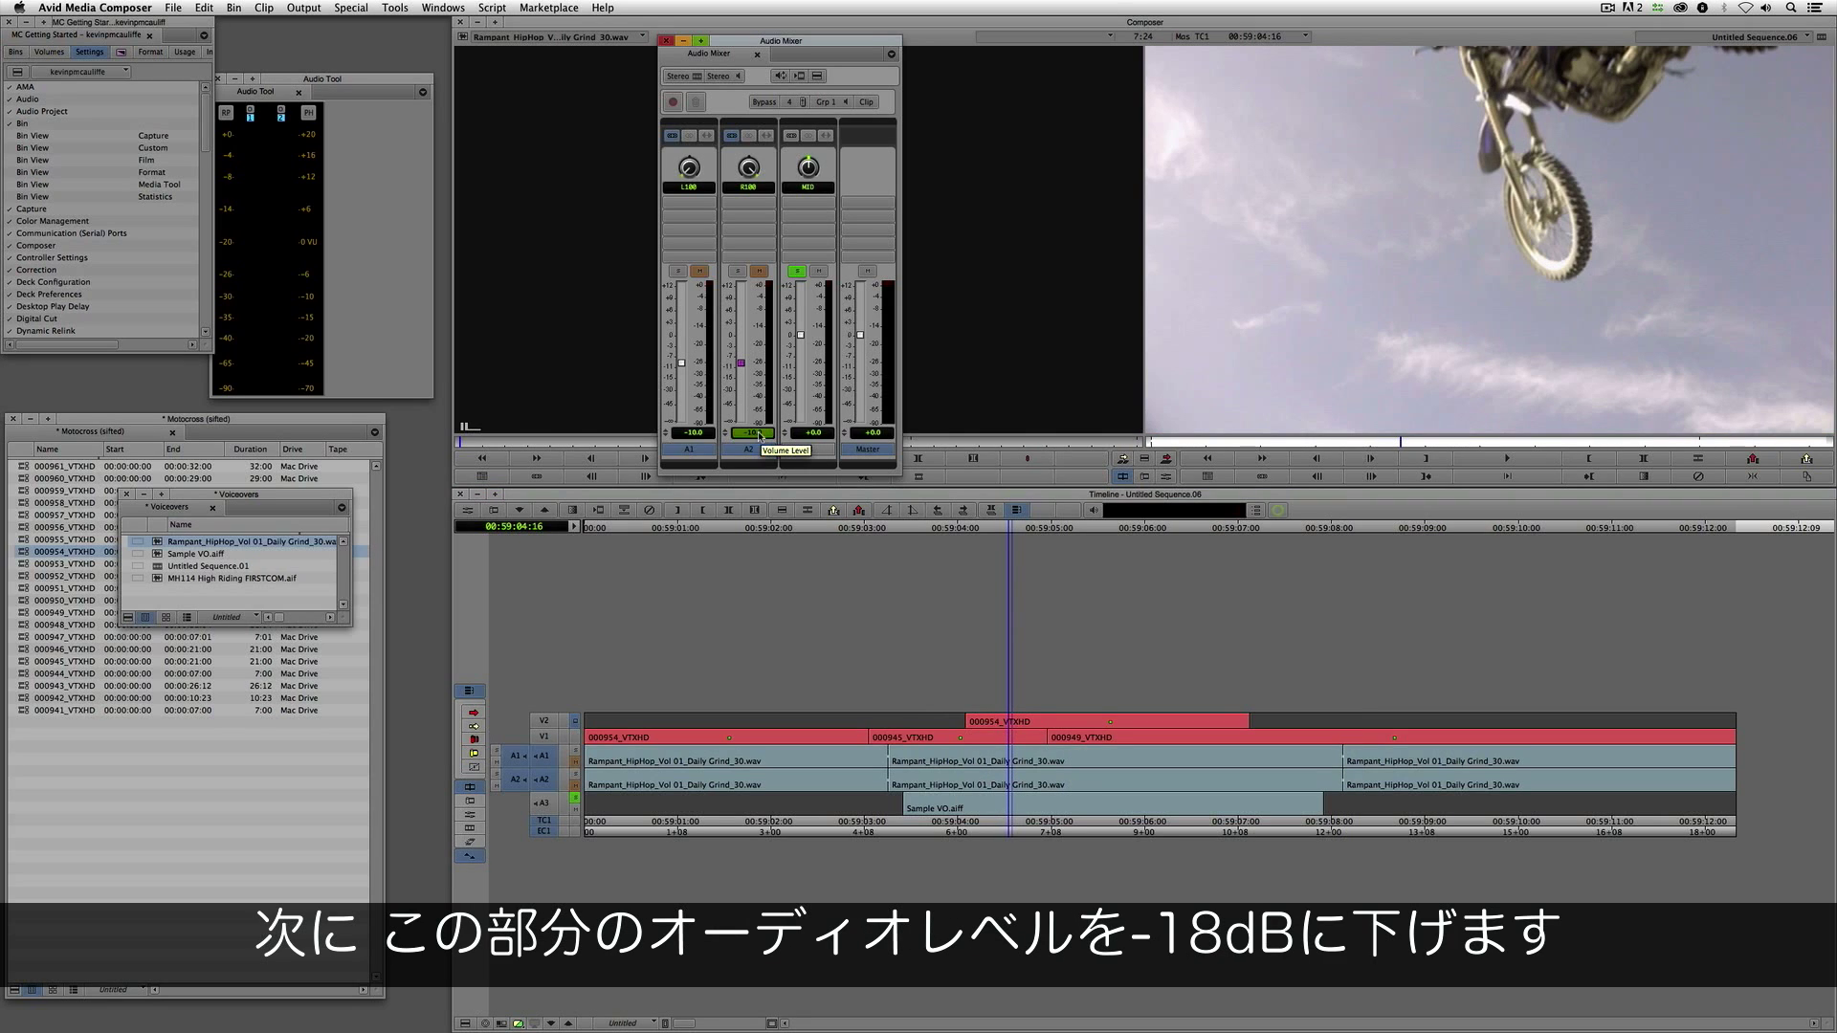
{"action": "type", "text": "-18"}
{"action": "key", "text": "Return"}
{"action": "left_click", "coordinate": [872, 779]}
{"action": "left_click", "coordinate": [873, 779]}
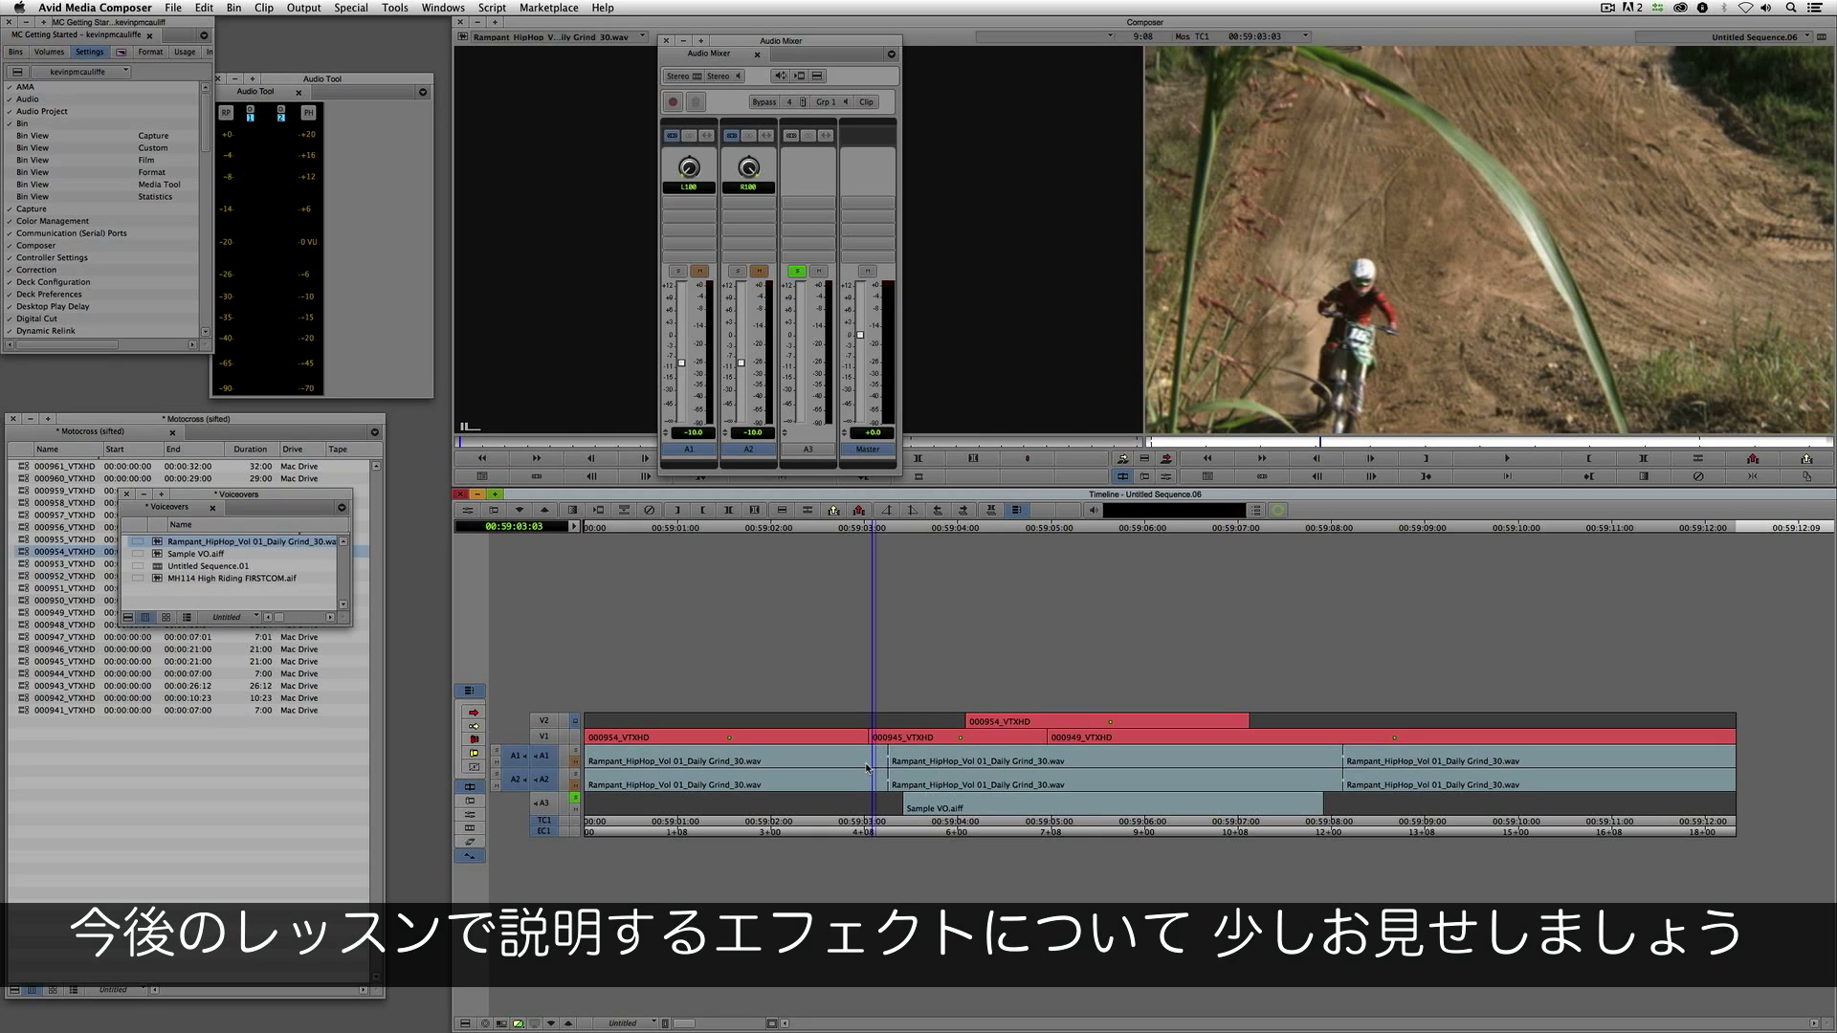
Step: Mark an In at the playhead and an Out at 00:59:08:09
{"action": "key", "text": "i"}
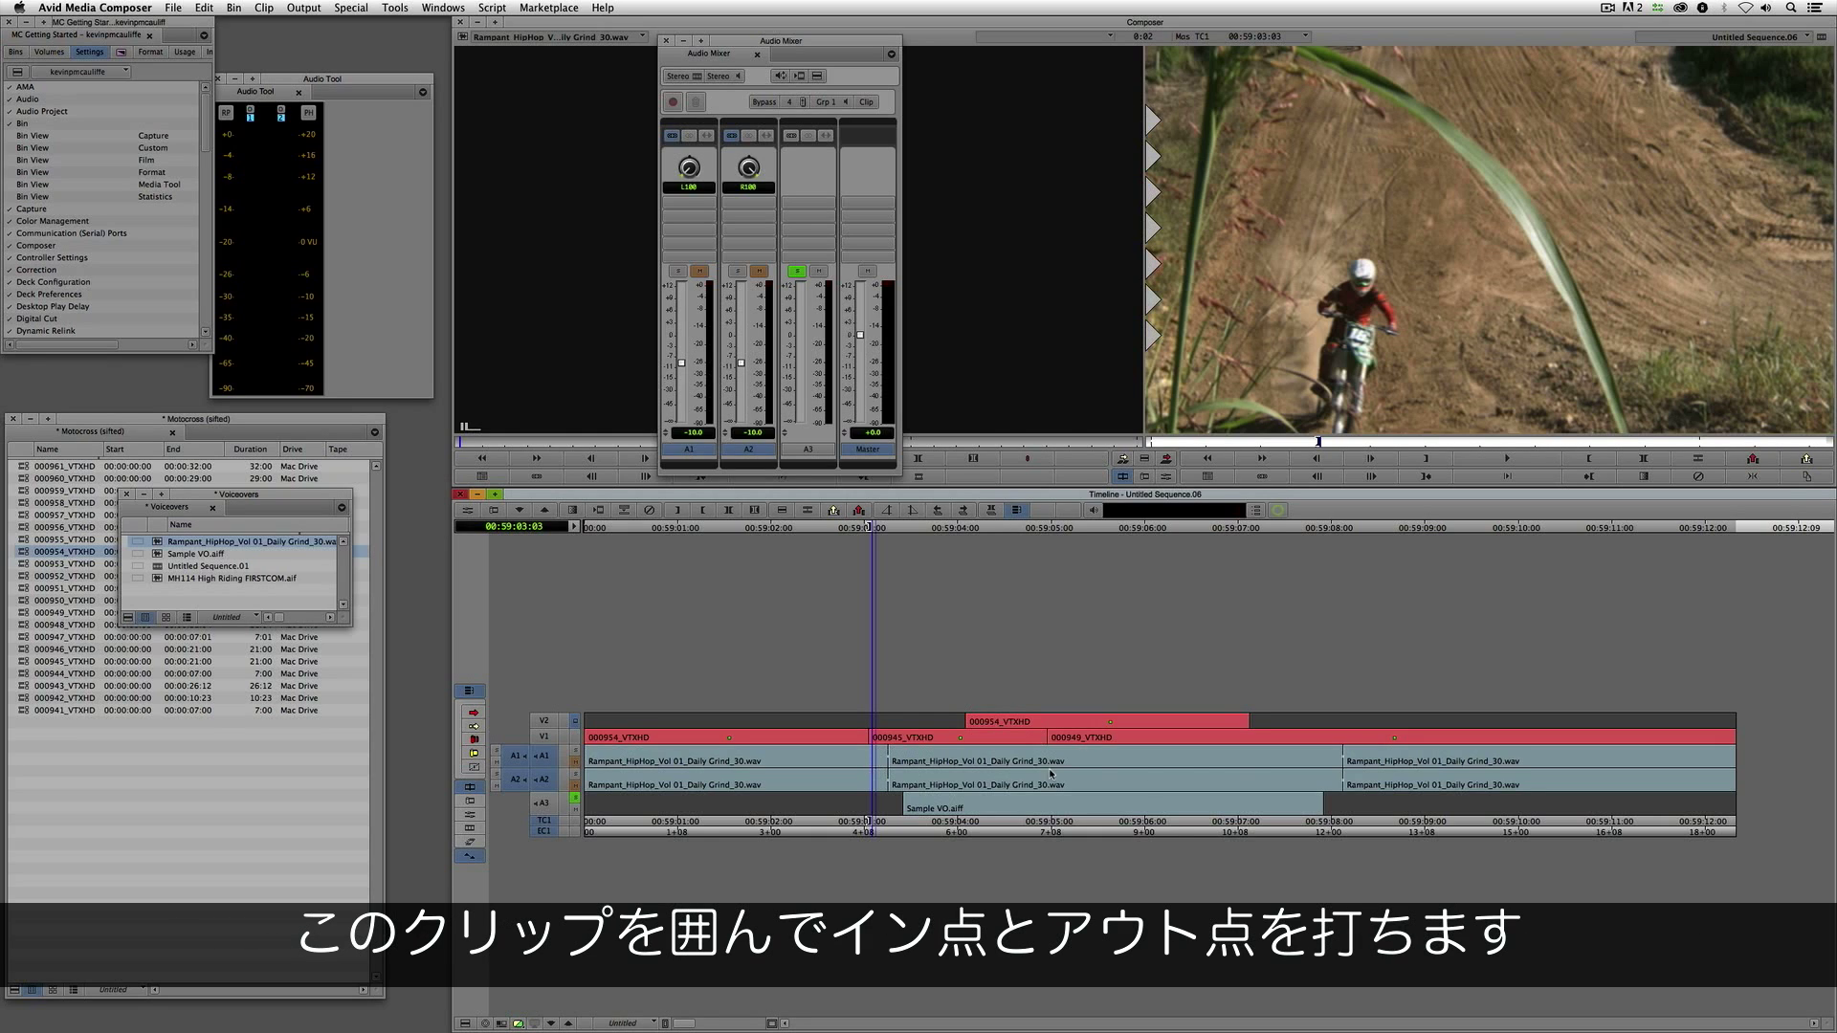
{"action": "left_click", "coordinate": [1360, 782]}
{"action": "key", "text": "o"}
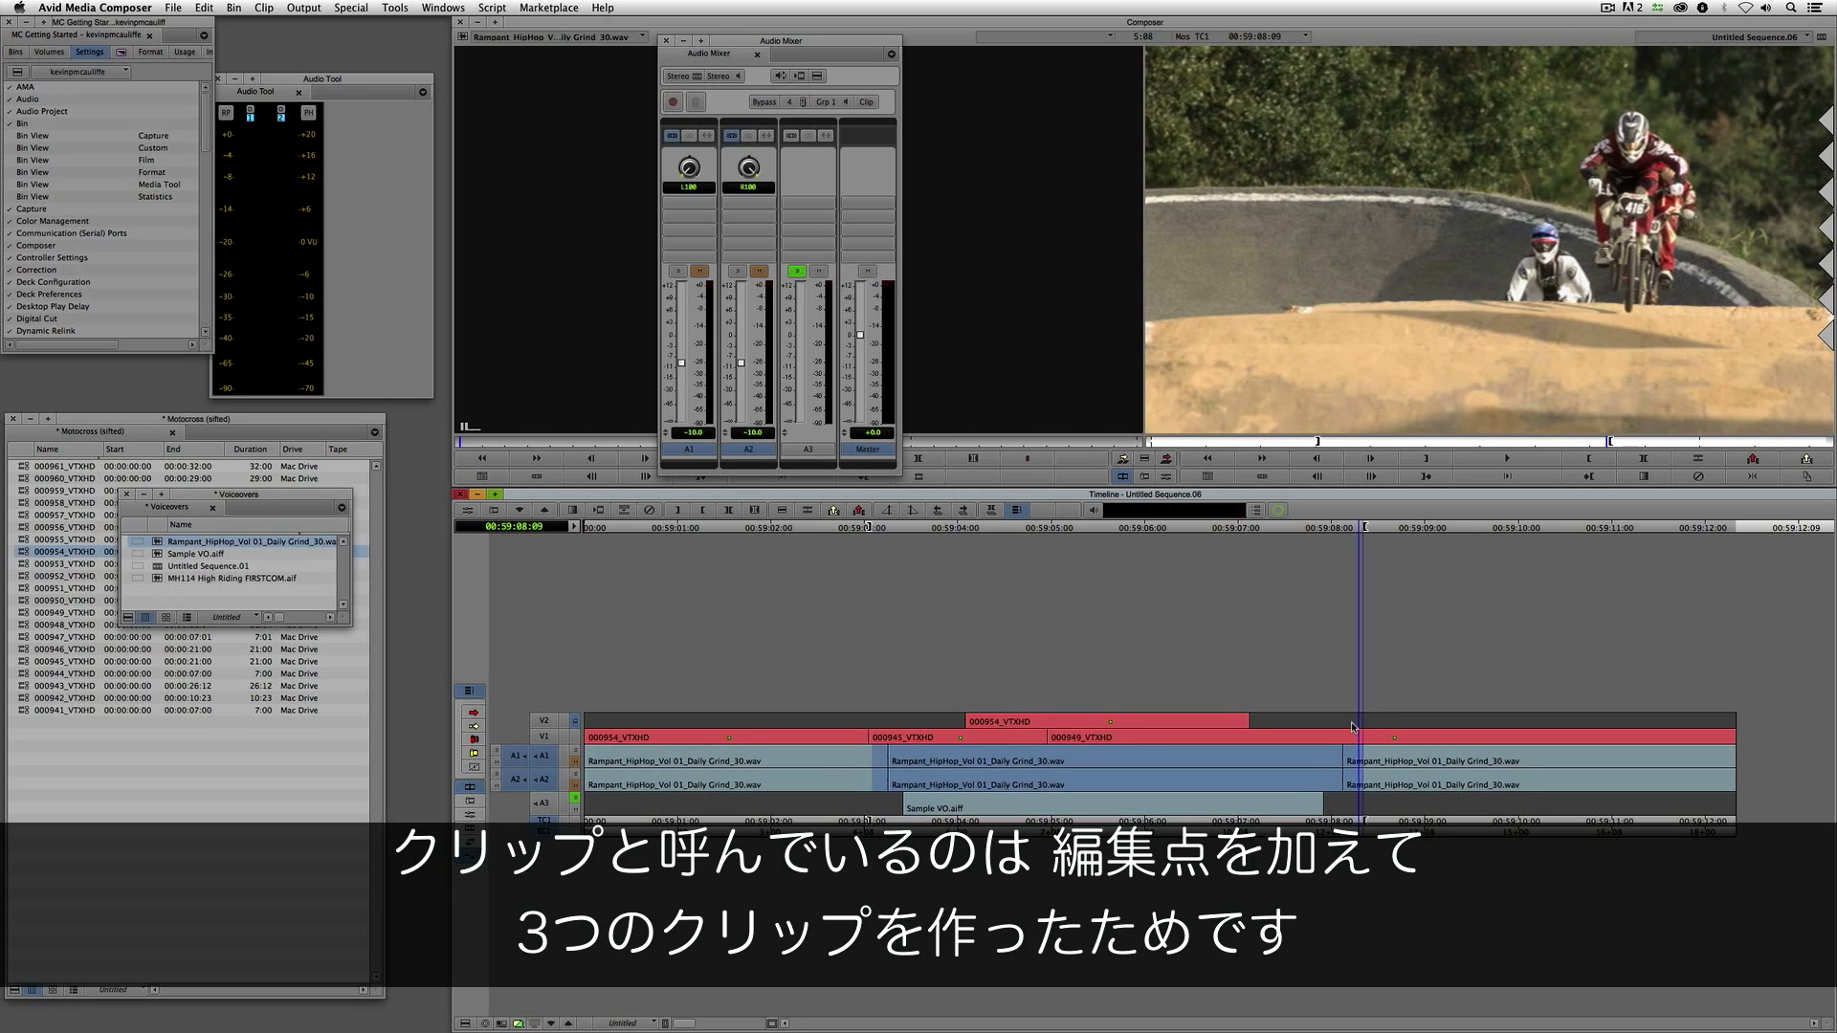
Step: Apply quick dissolves to all cuts between the marks and return to the sequence start
{"action": "key", "text": "backslash"}
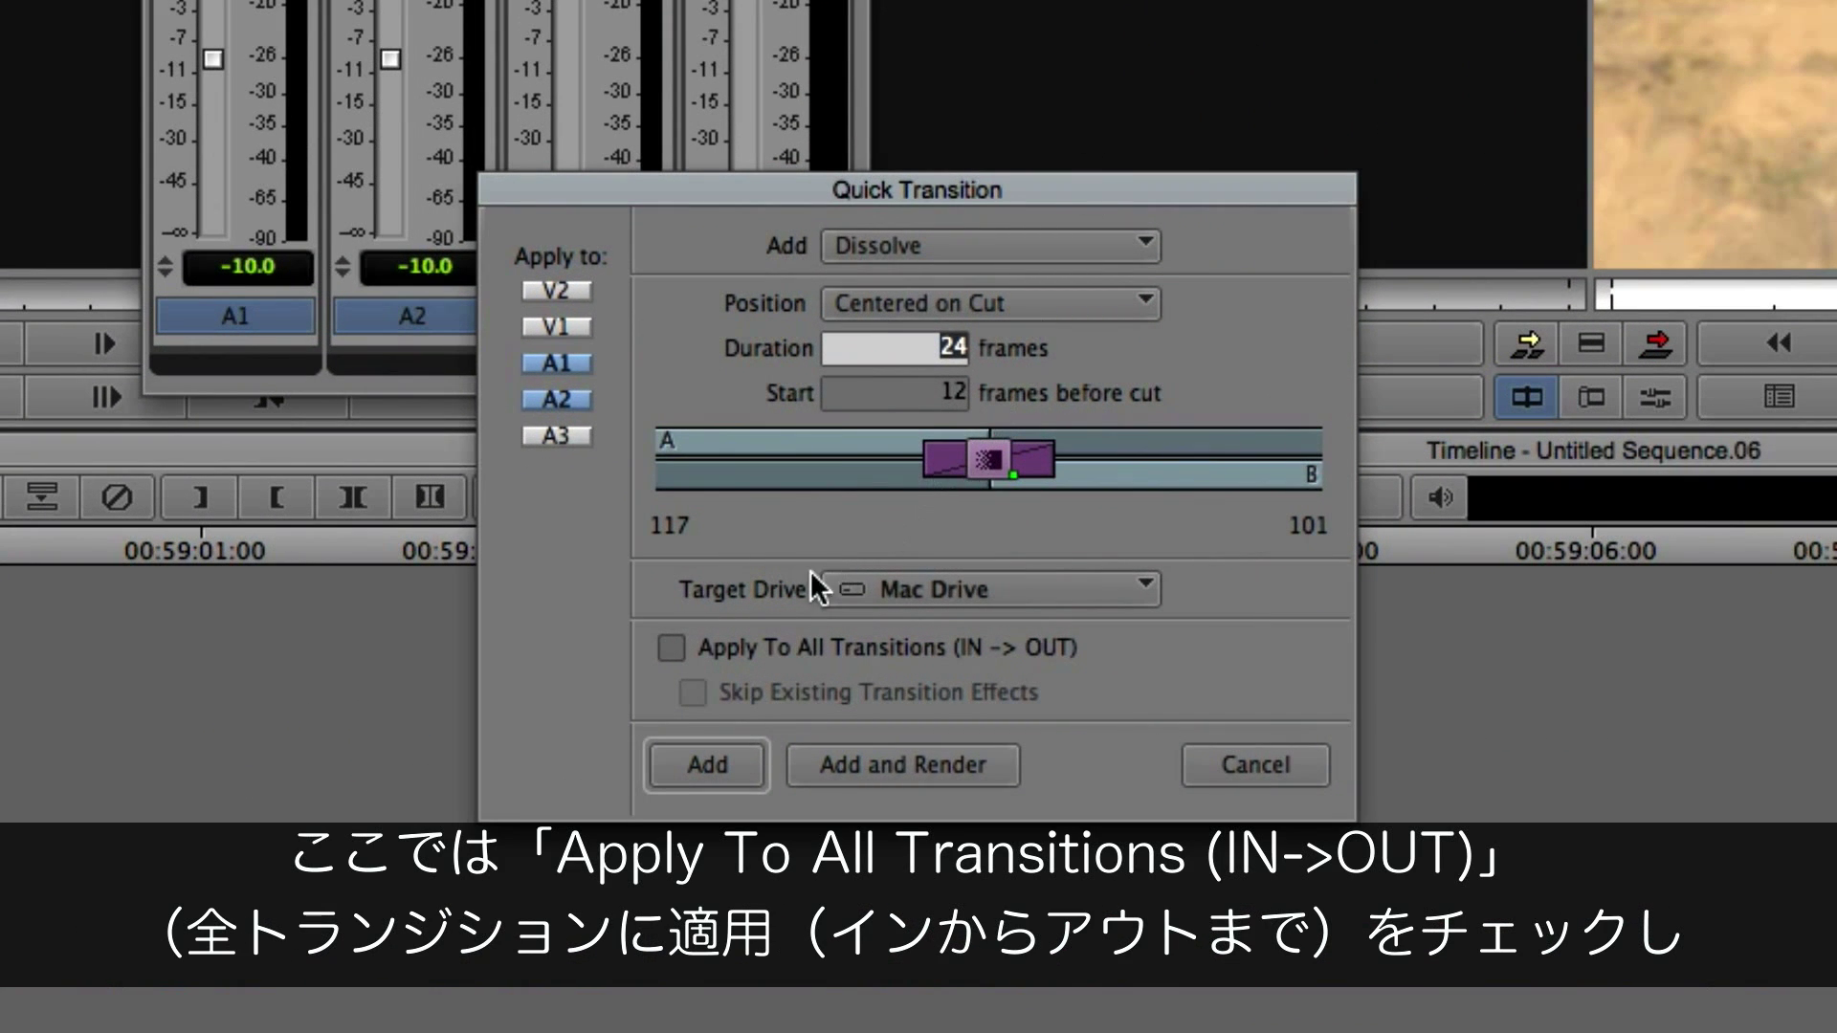
{"action": "left_click", "coordinate": [925, 651]}
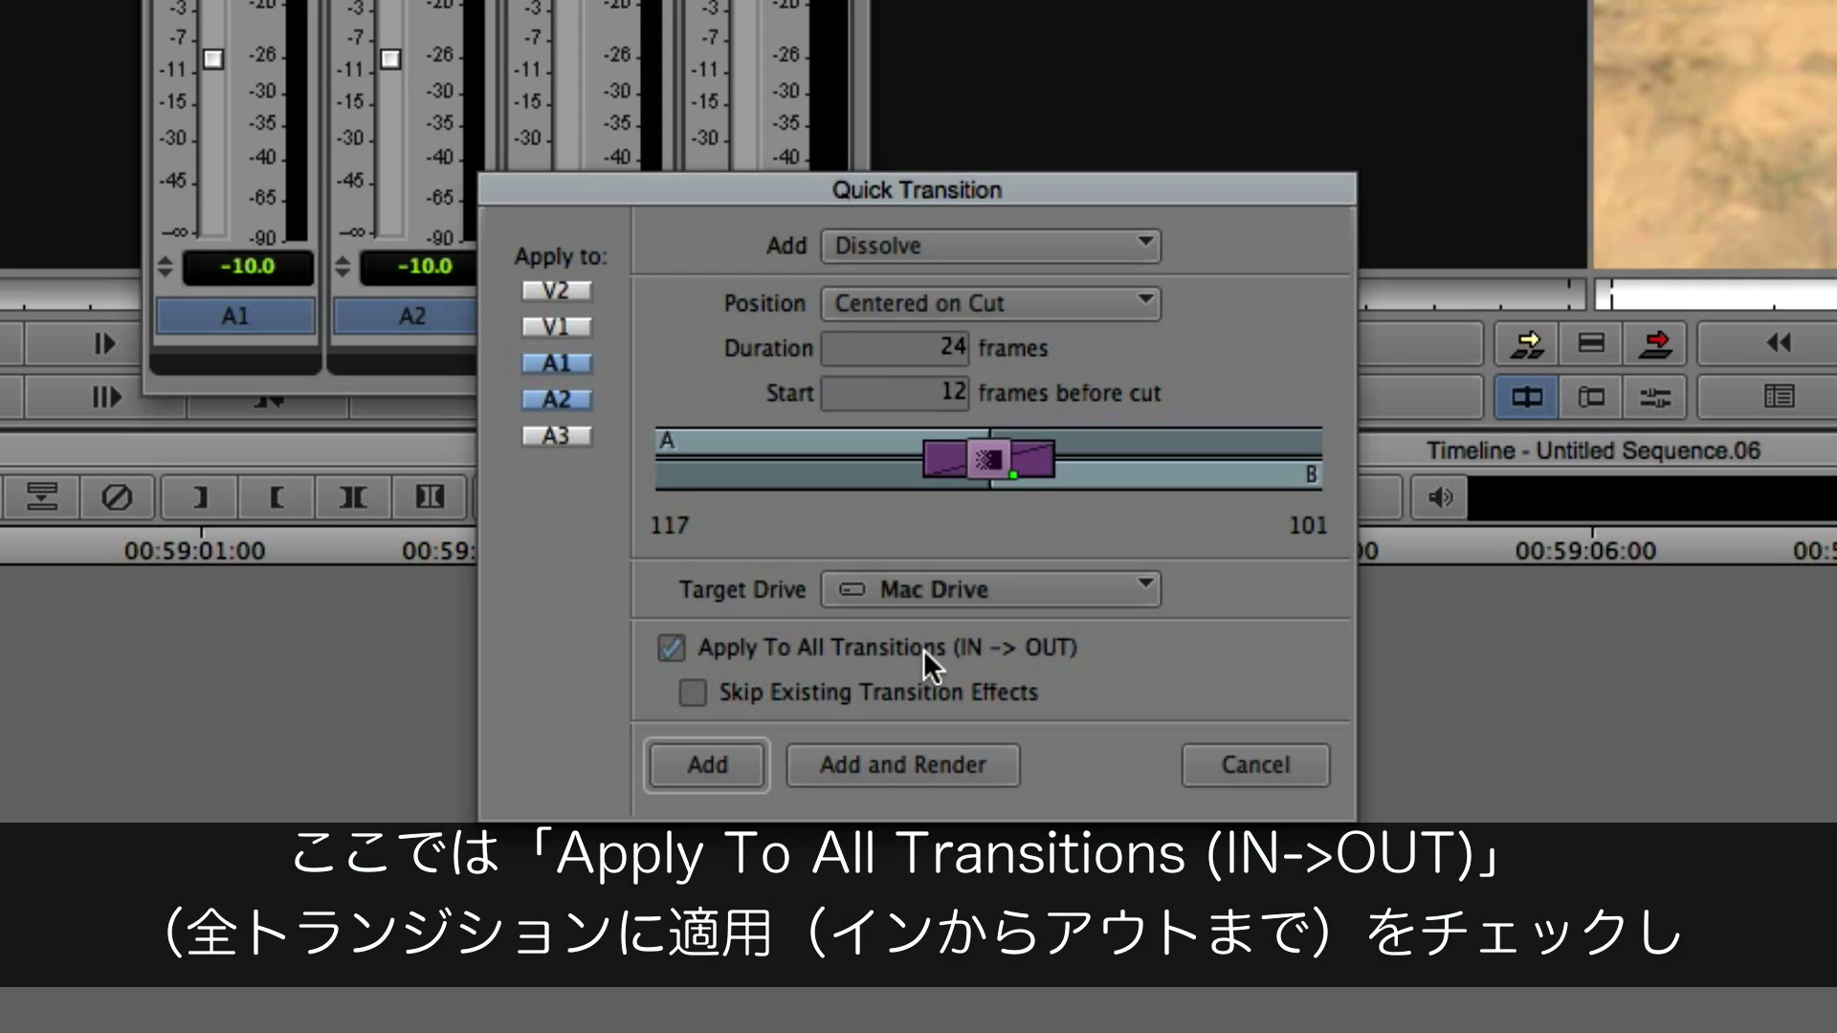
{"action": "left_click", "coordinate": [712, 769]}
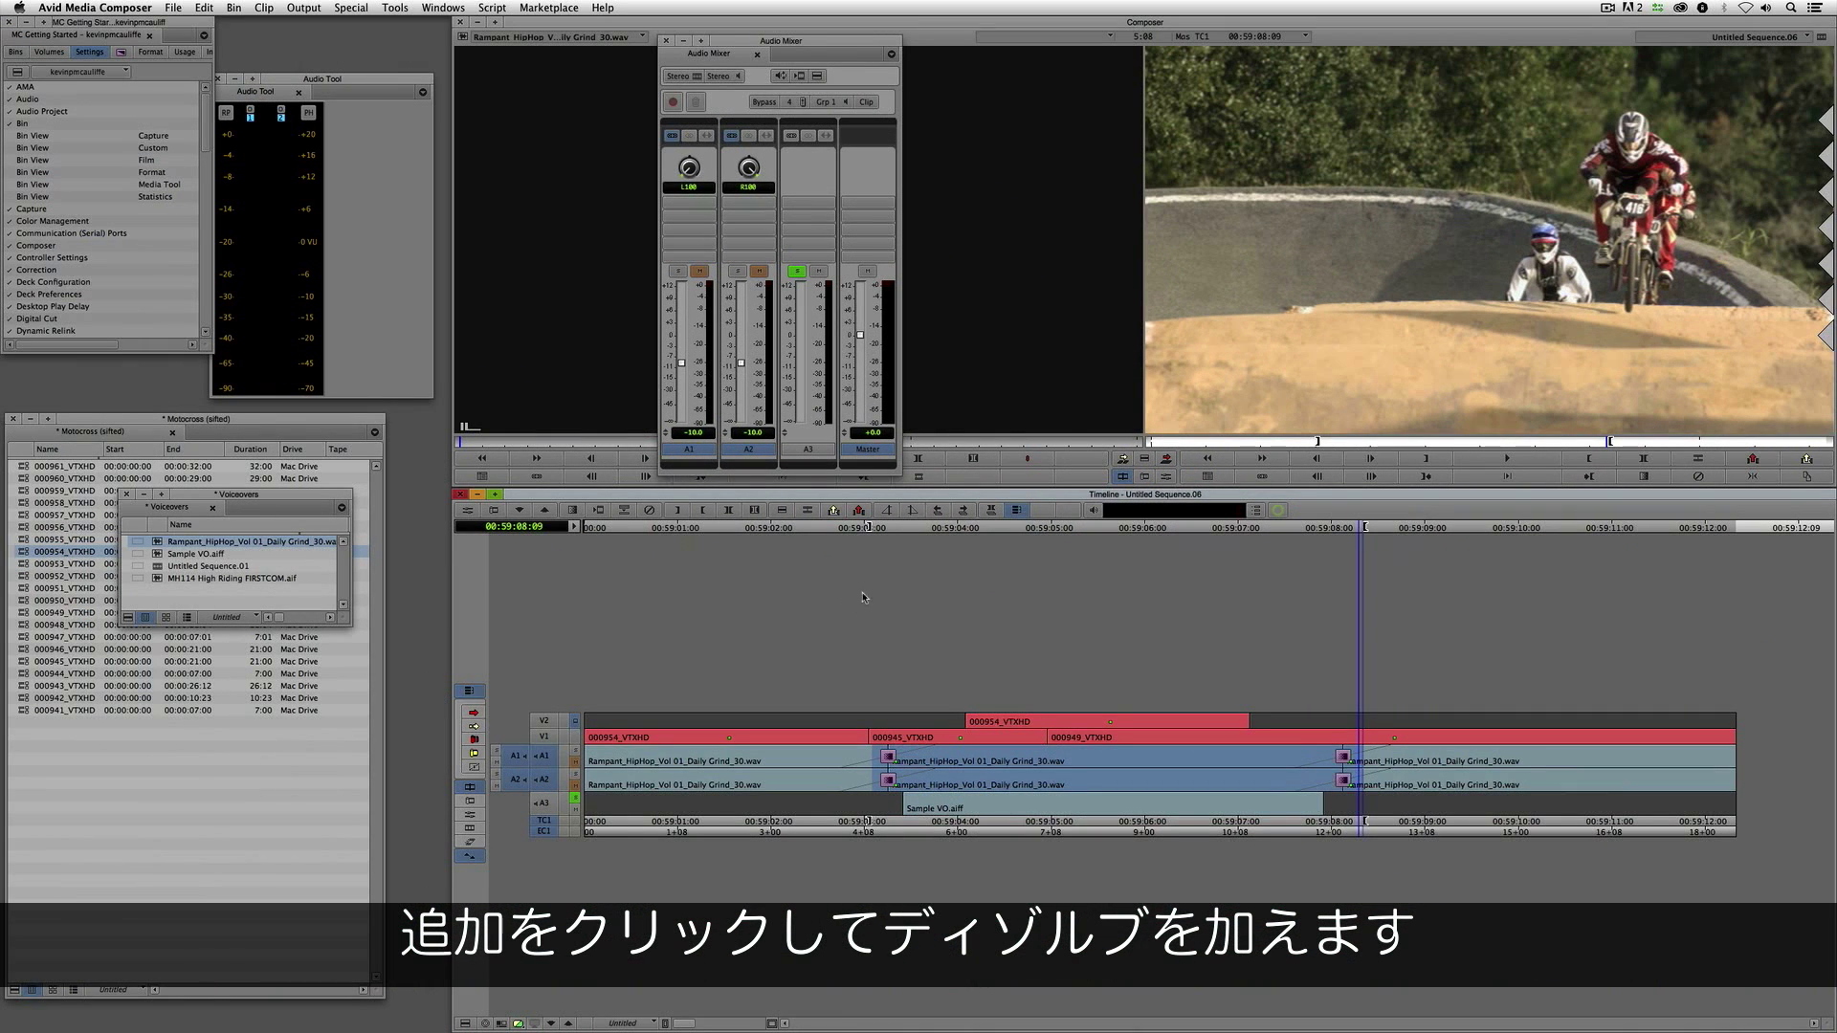
{"action": "key", "text": "Home"}
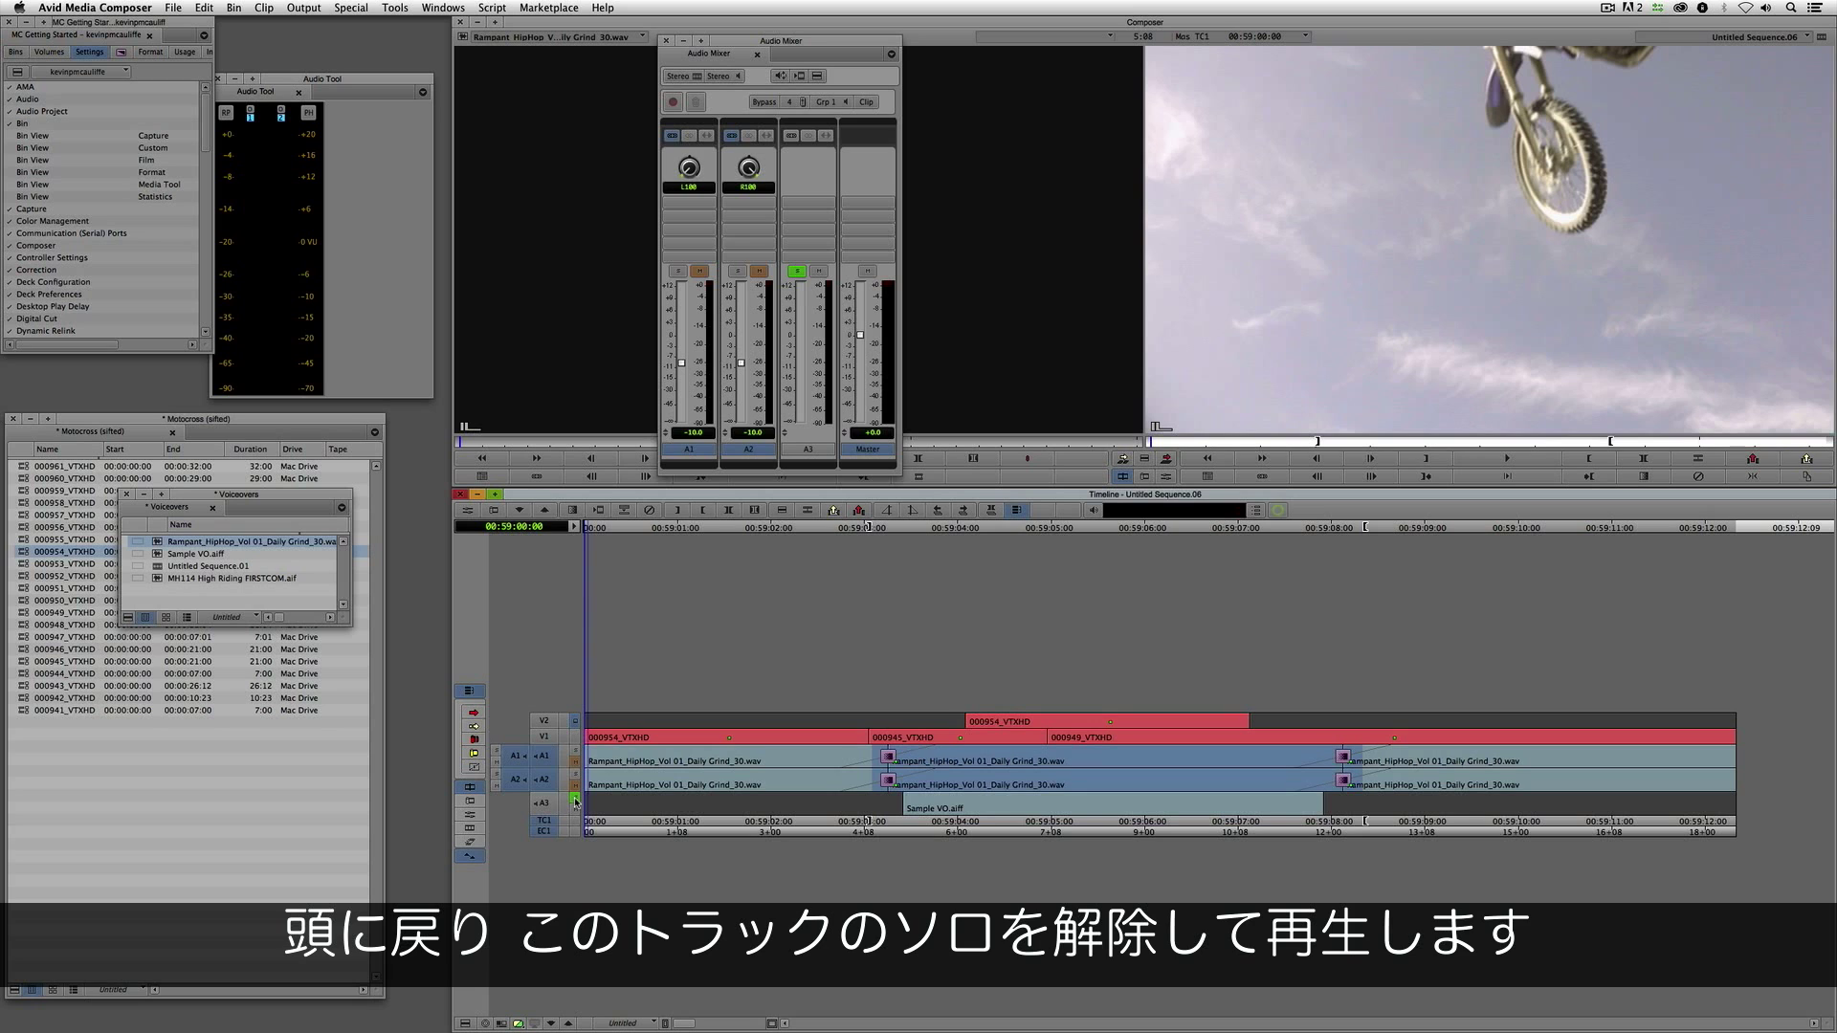
Step: Unsolo A3, play the sequence, and overwrite 000954_VTXHD from V2 down onto V1
{"action": "left_click", "coordinate": [574, 799]}
{"action": "key", "text": "space"}
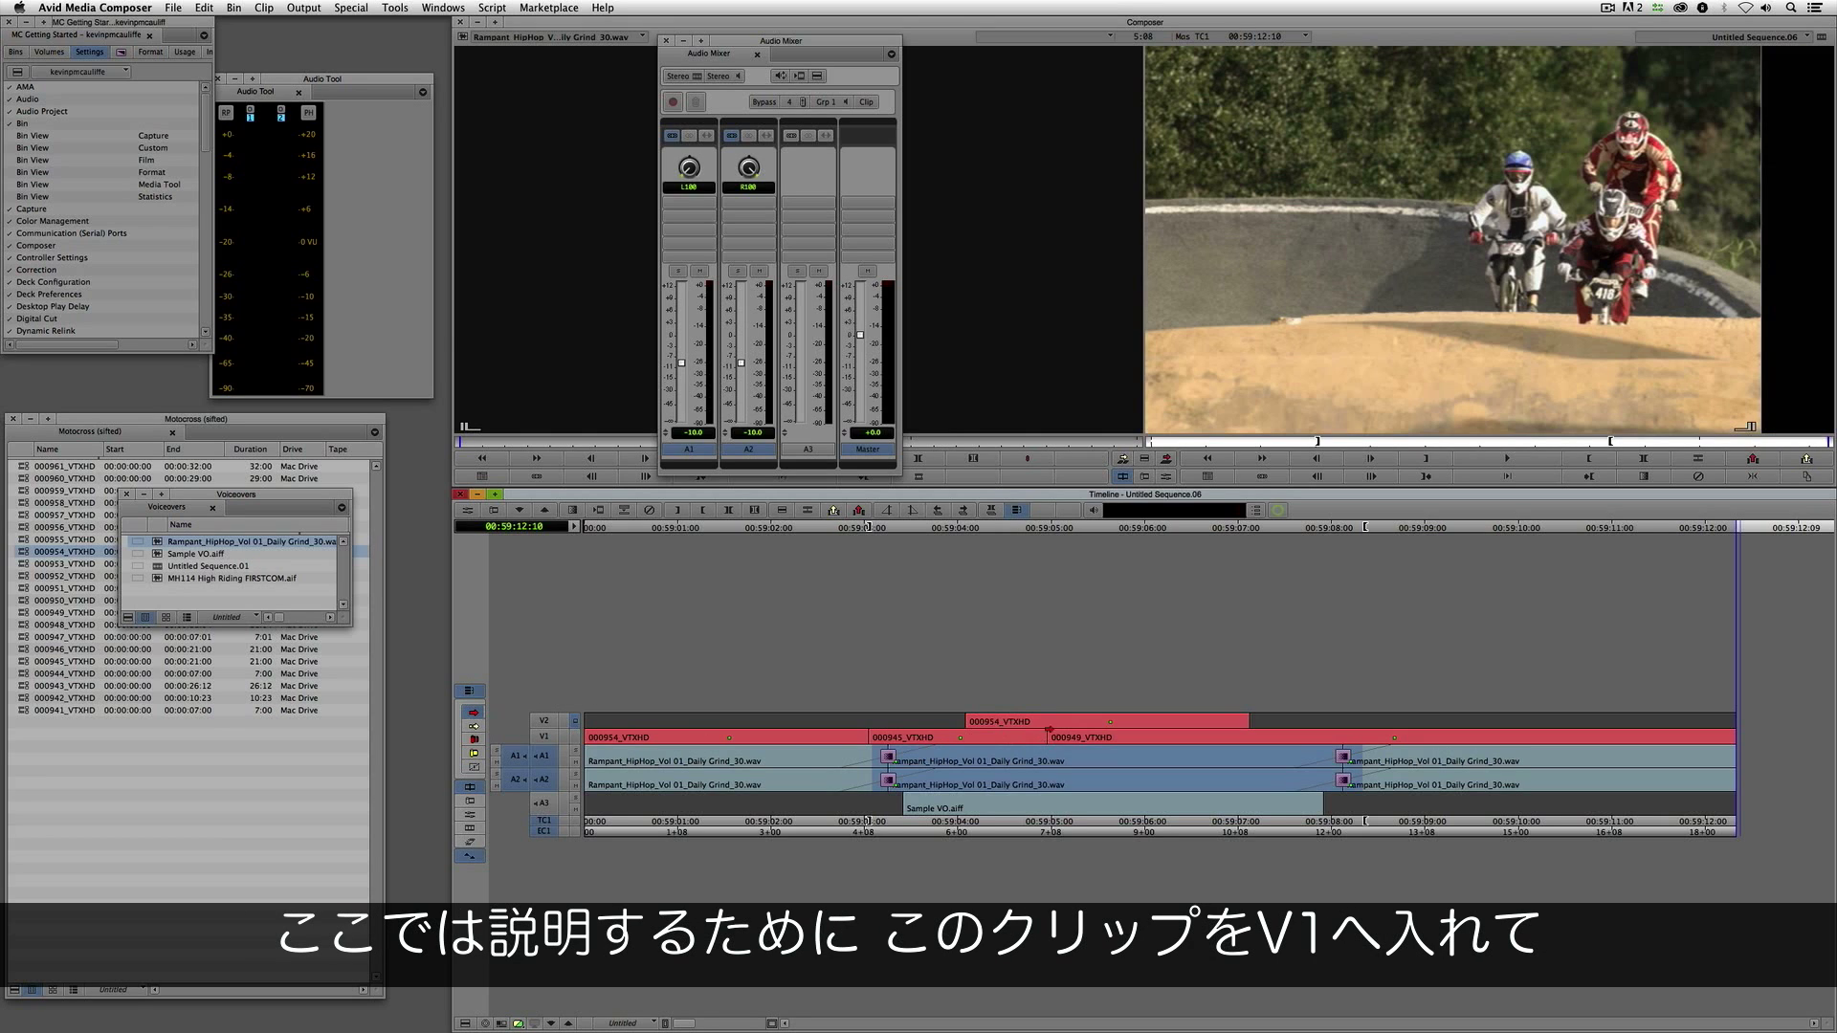
{"action": "left_click_drag", "start_coordinate": [1043, 721], "coordinate": [1043, 733]}
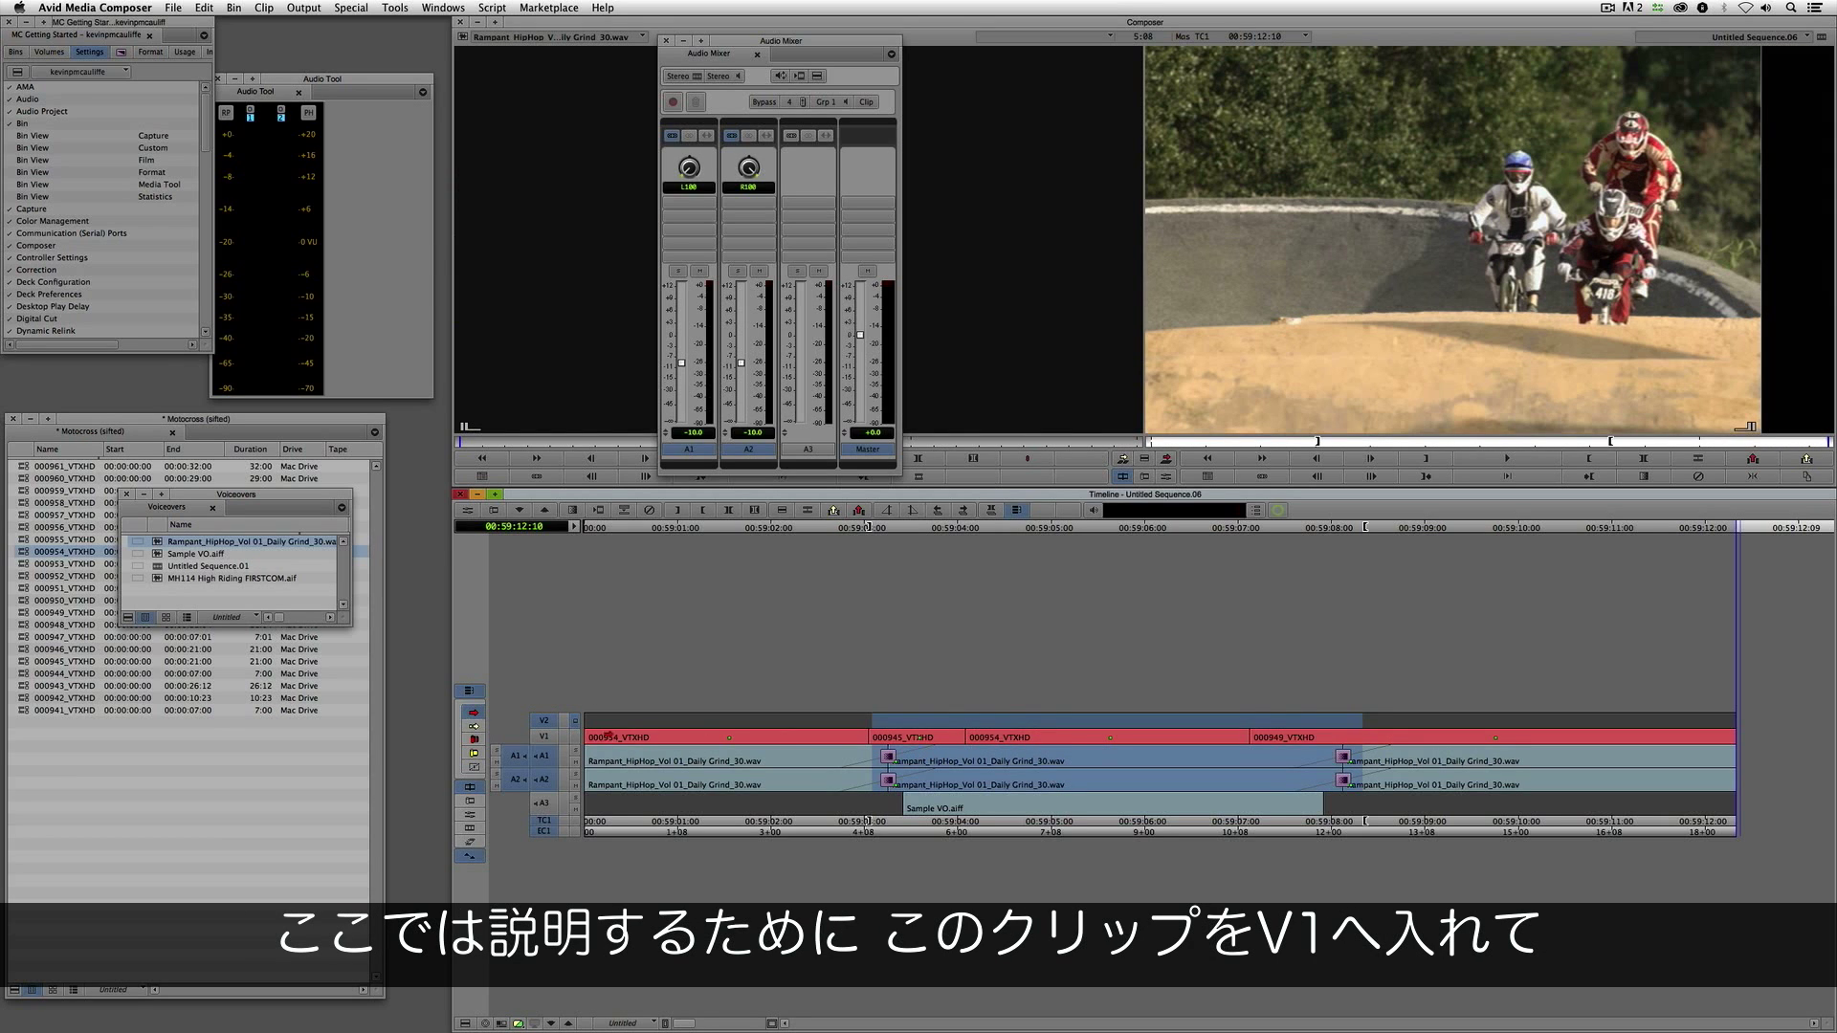
Step: Park at 00:59:04:03 with only V1 selected and enter Trim mode at the V1 cut
{"action": "left_click", "coordinate": [923, 754]}
{"action": "mouse_move", "coordinate": [931, 752]}
{"action": "left_mouse_down"}
{"action": "mouse_move", "coordinate": [983, 743]}
{"action": "mouse_move", "coordinate": [933, 744]}
{"action": "mouse_move", "coordinate": [958, 743]}
{"action": "left_mouse_up"}
{"action": "left_click", "coordinate": [544, 756]}
{"action": "left_click", "coordinate": [544, 779]}
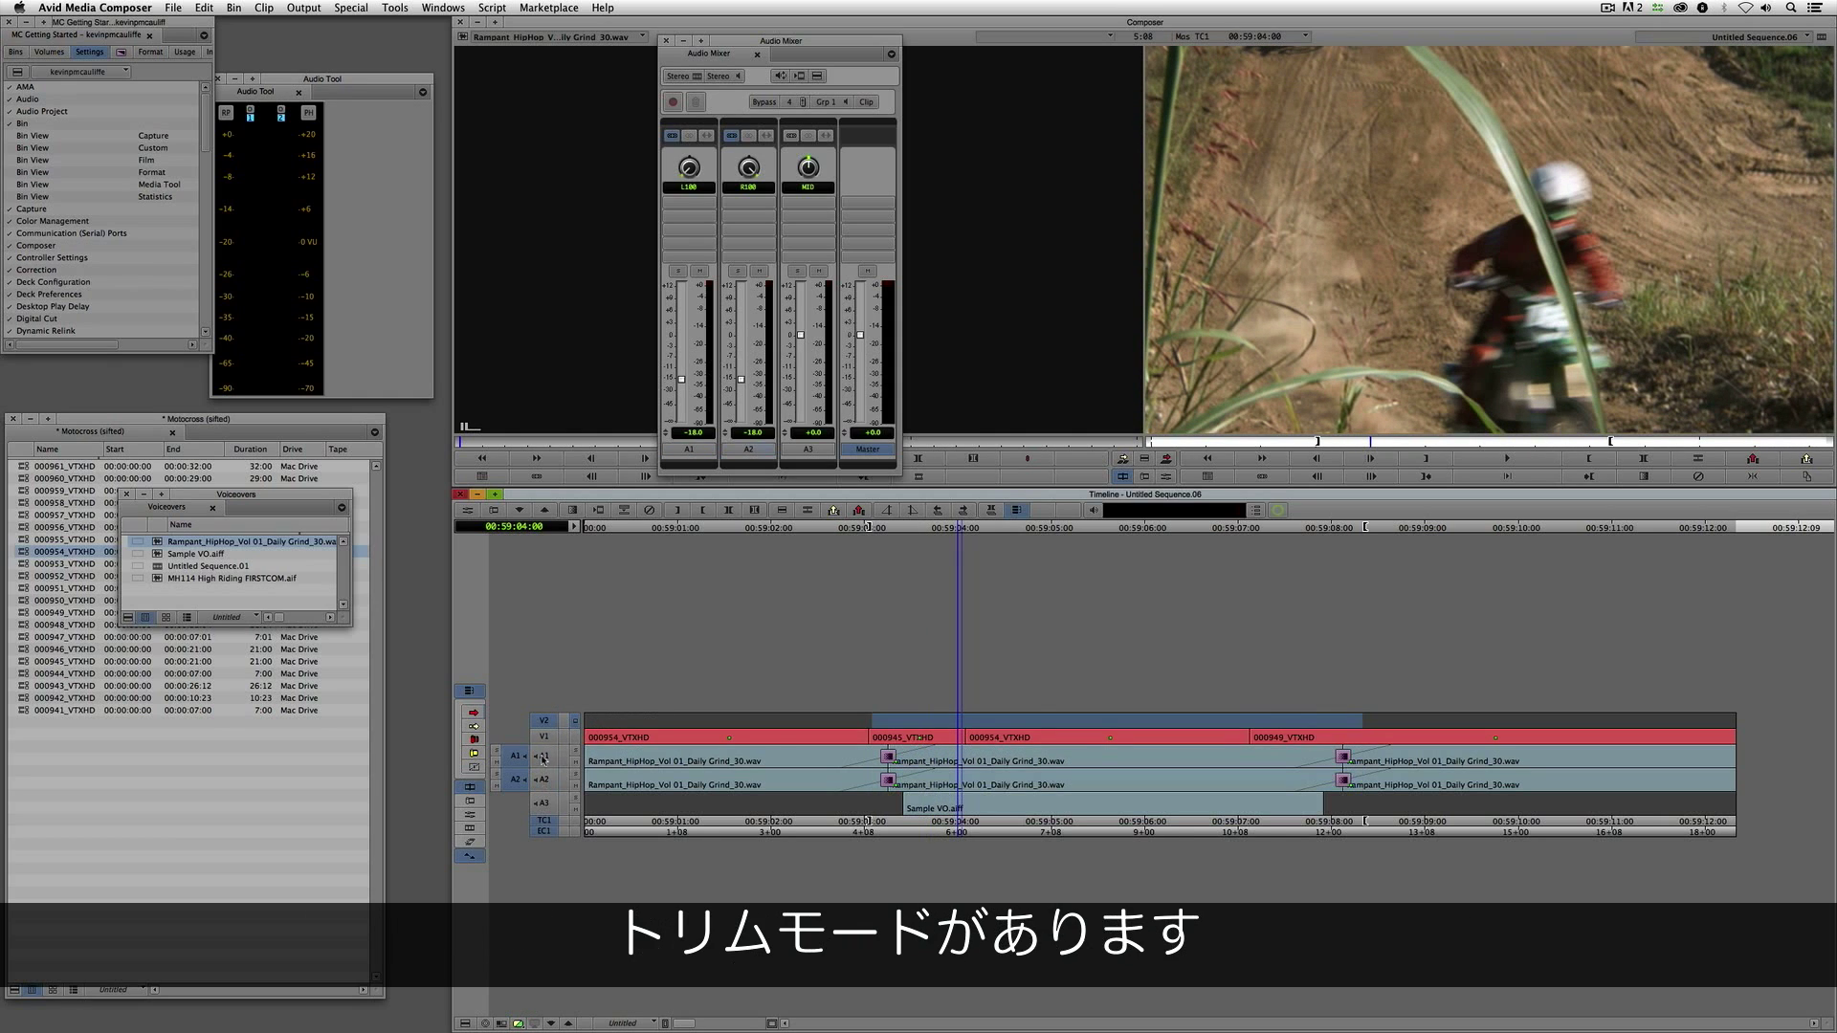
{"action": "left_click", "coordinate": [544, 720]}
{"action": "left_click", "coordinate": [543, 738]}
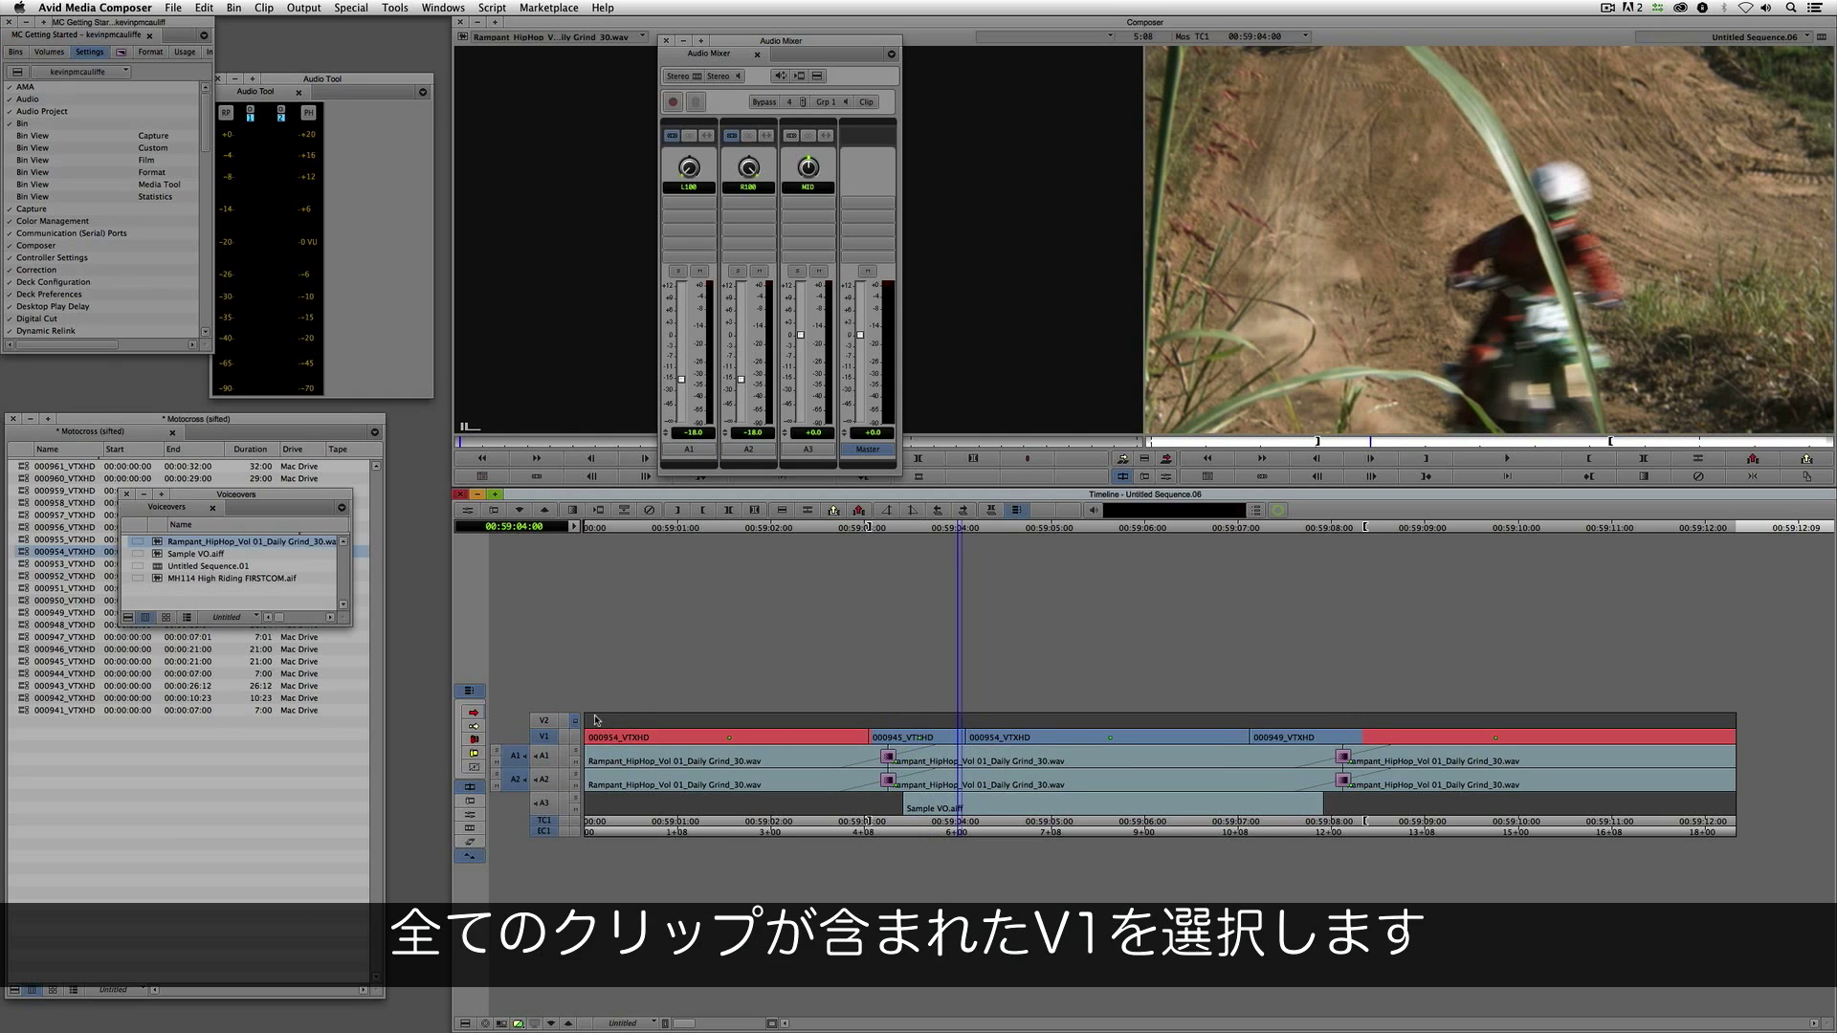
{"action": "left_click", "coordinate": [966, 748]}
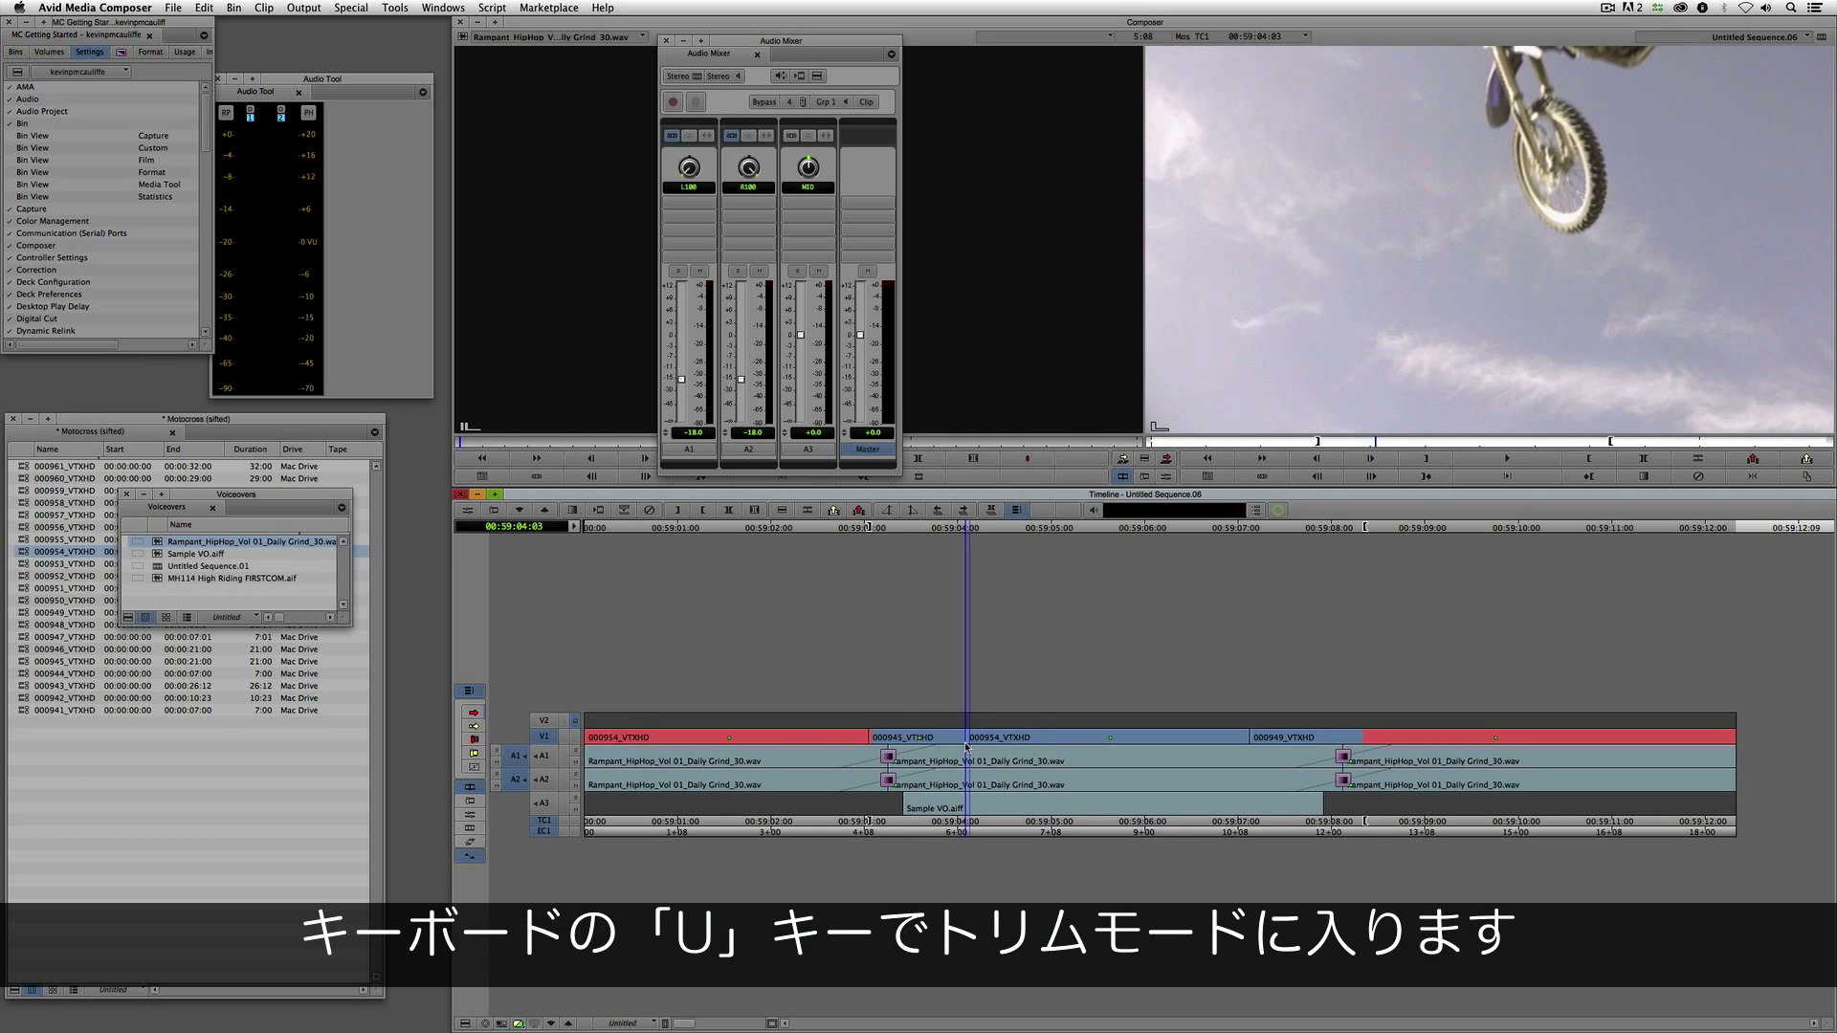
{"action": "key", "text": "u"}
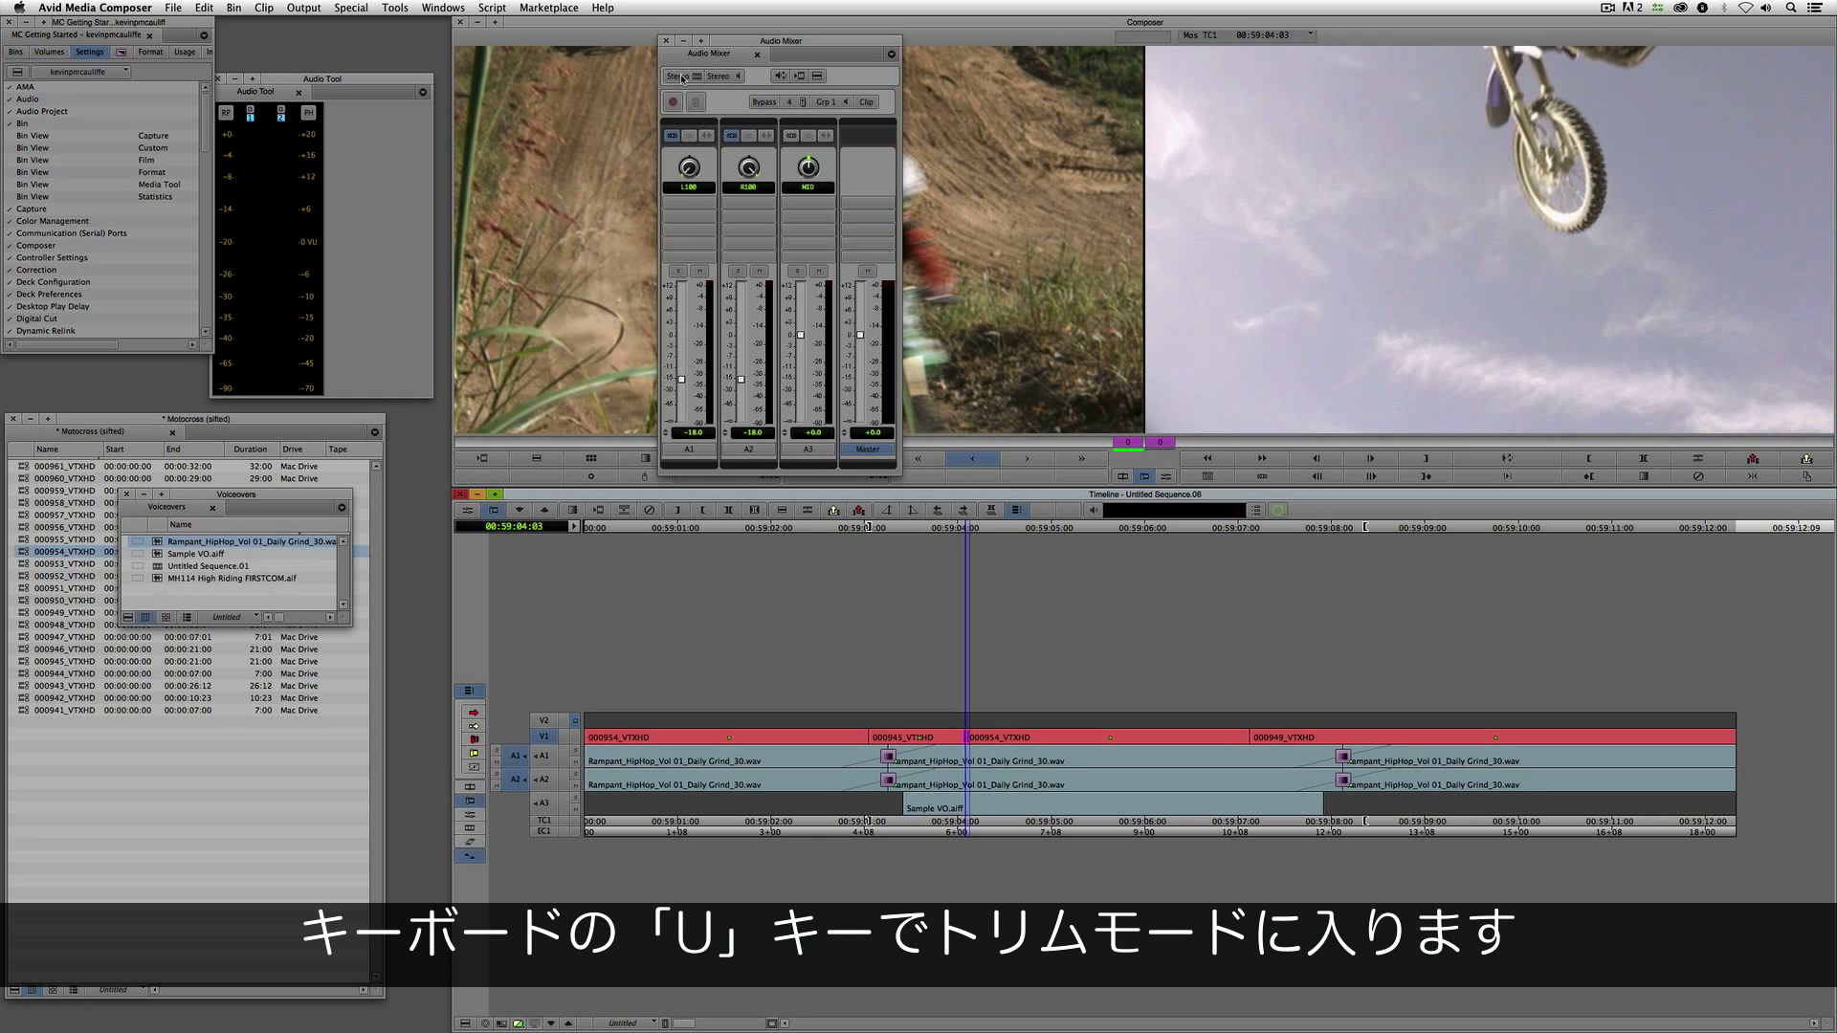
Step: Close the Audio Mixer and trim the V1 cut 12 frames later, to about 00:59:04:18
{"action": "left_click", "coordinate": [666, 40]}
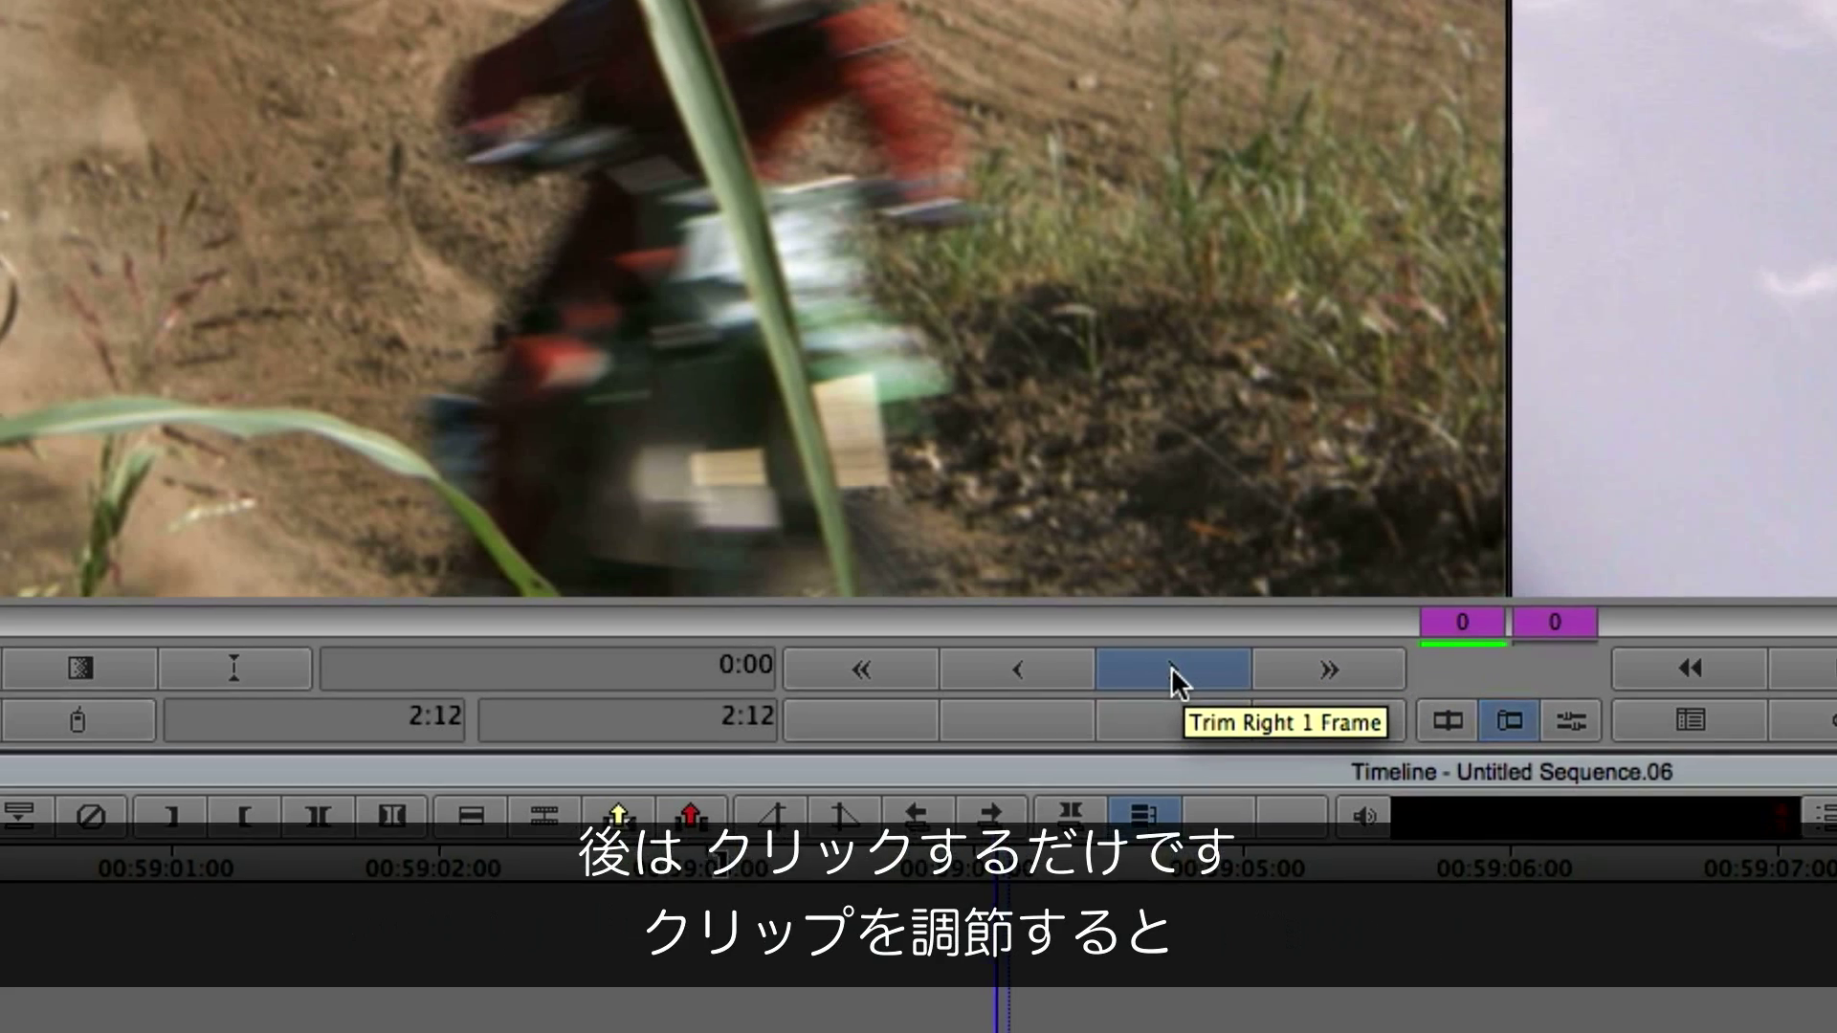
{"action": "left_click", "coordinate": [1169, 657]}
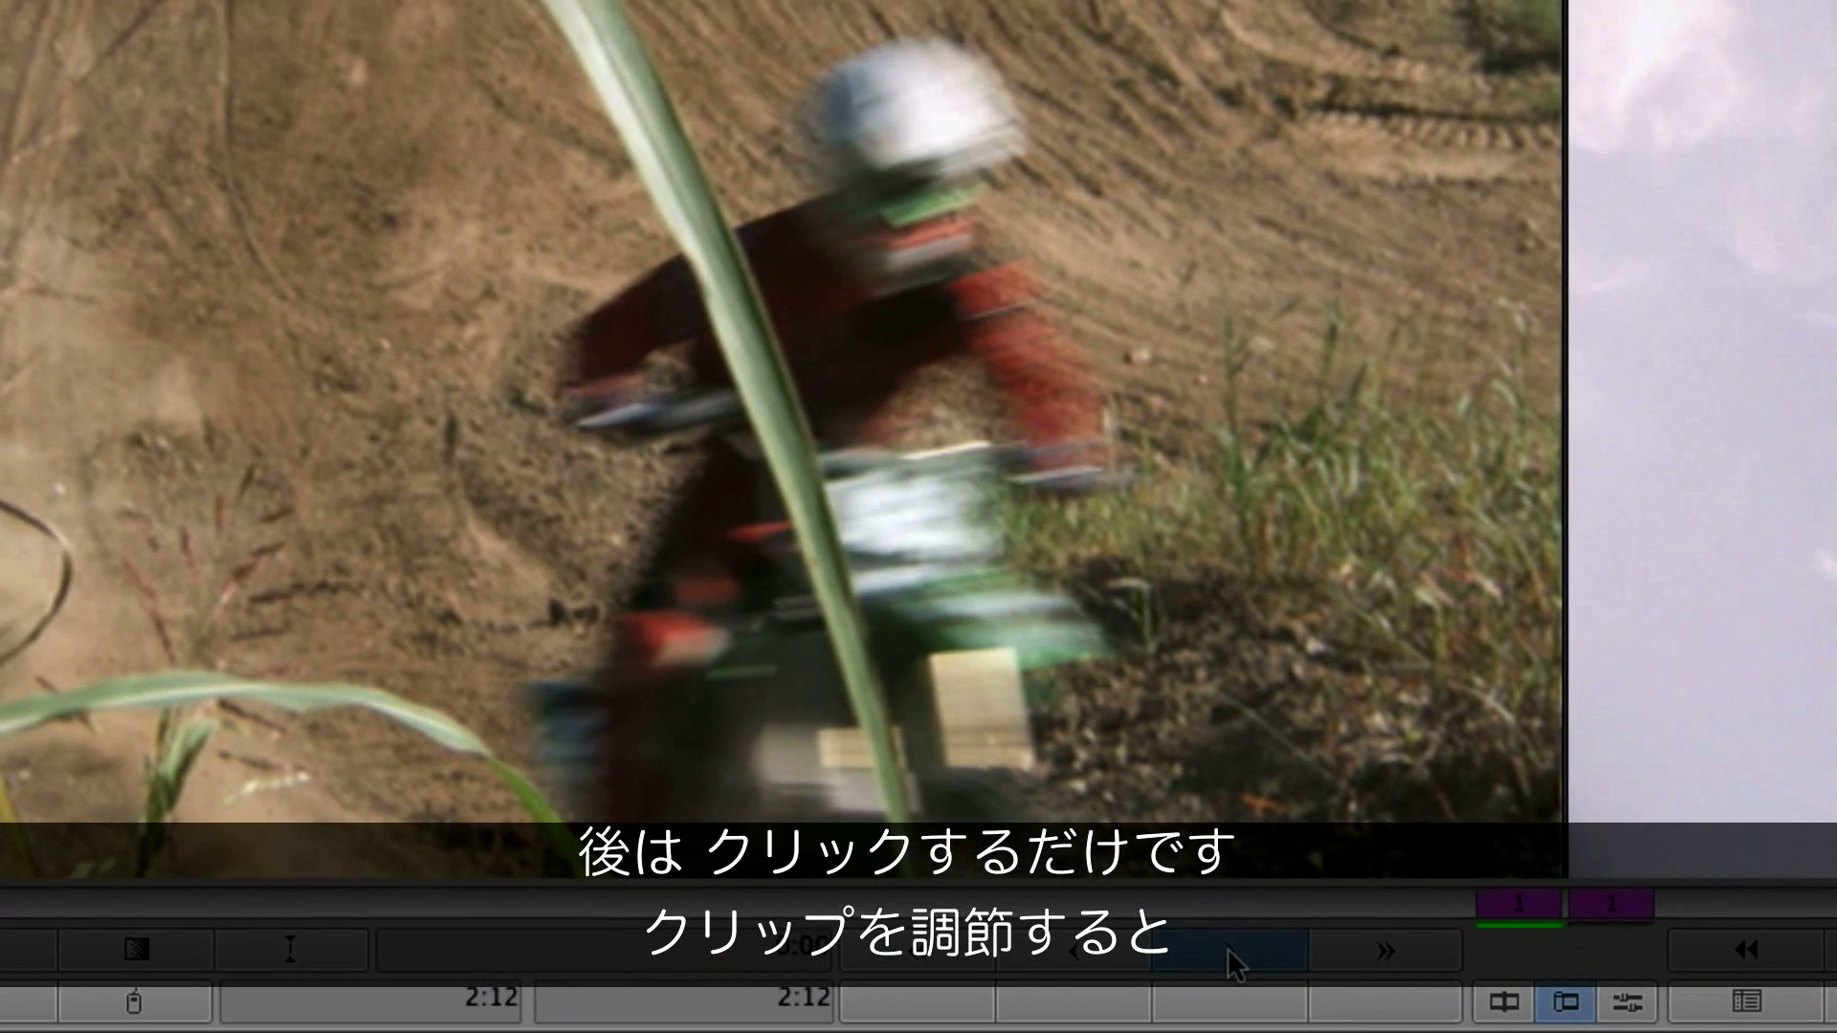
{"action": "left_click", "coordinate": [1169, 656]}
{"action": "left_click", "coordinate": [1227, 949]}
{"action": "left_click", "coordinate": [1226, 949]}
{"action": "left_click", "coordinate": [1227, 949]}
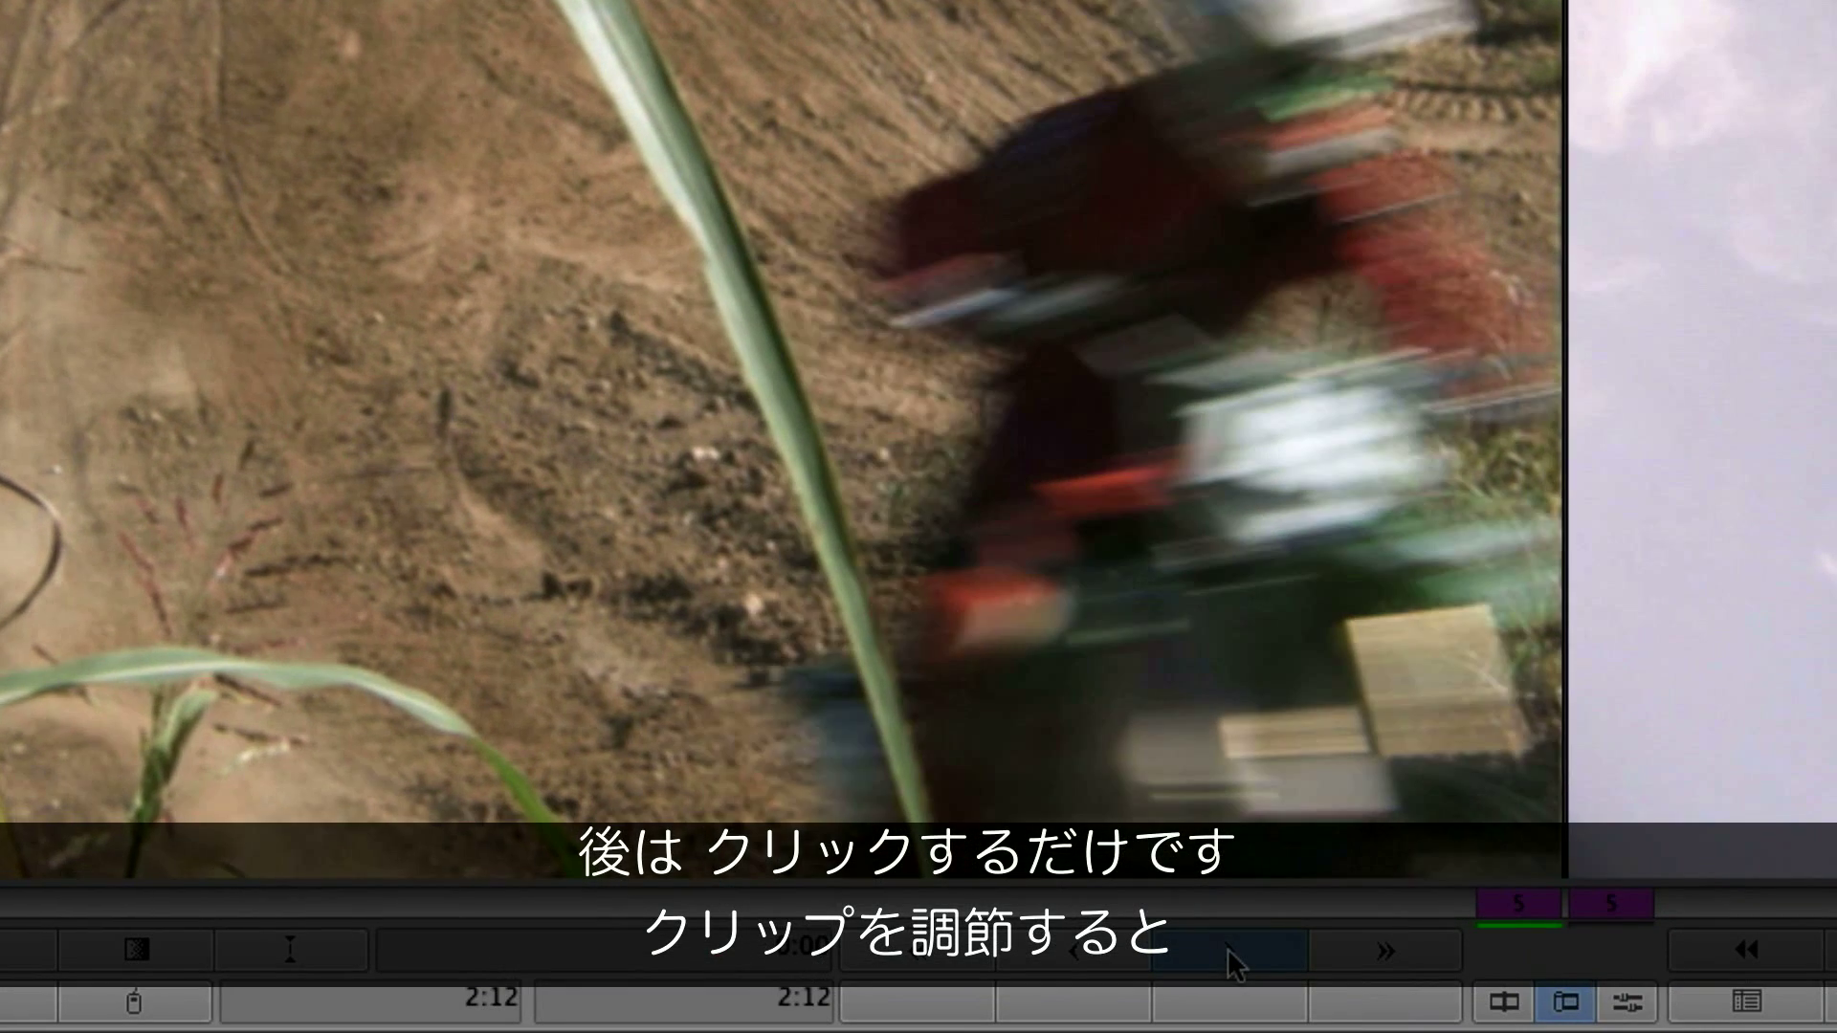
{"action": "left_click", "coordinate": [1226, 949]}
{"action": "left_click", "coordinate": [1227, 949]}
{"action": "left_click", "coordinate": [1226, 949]}
{"action": "left_click", "coordinate": [1226, 949]}
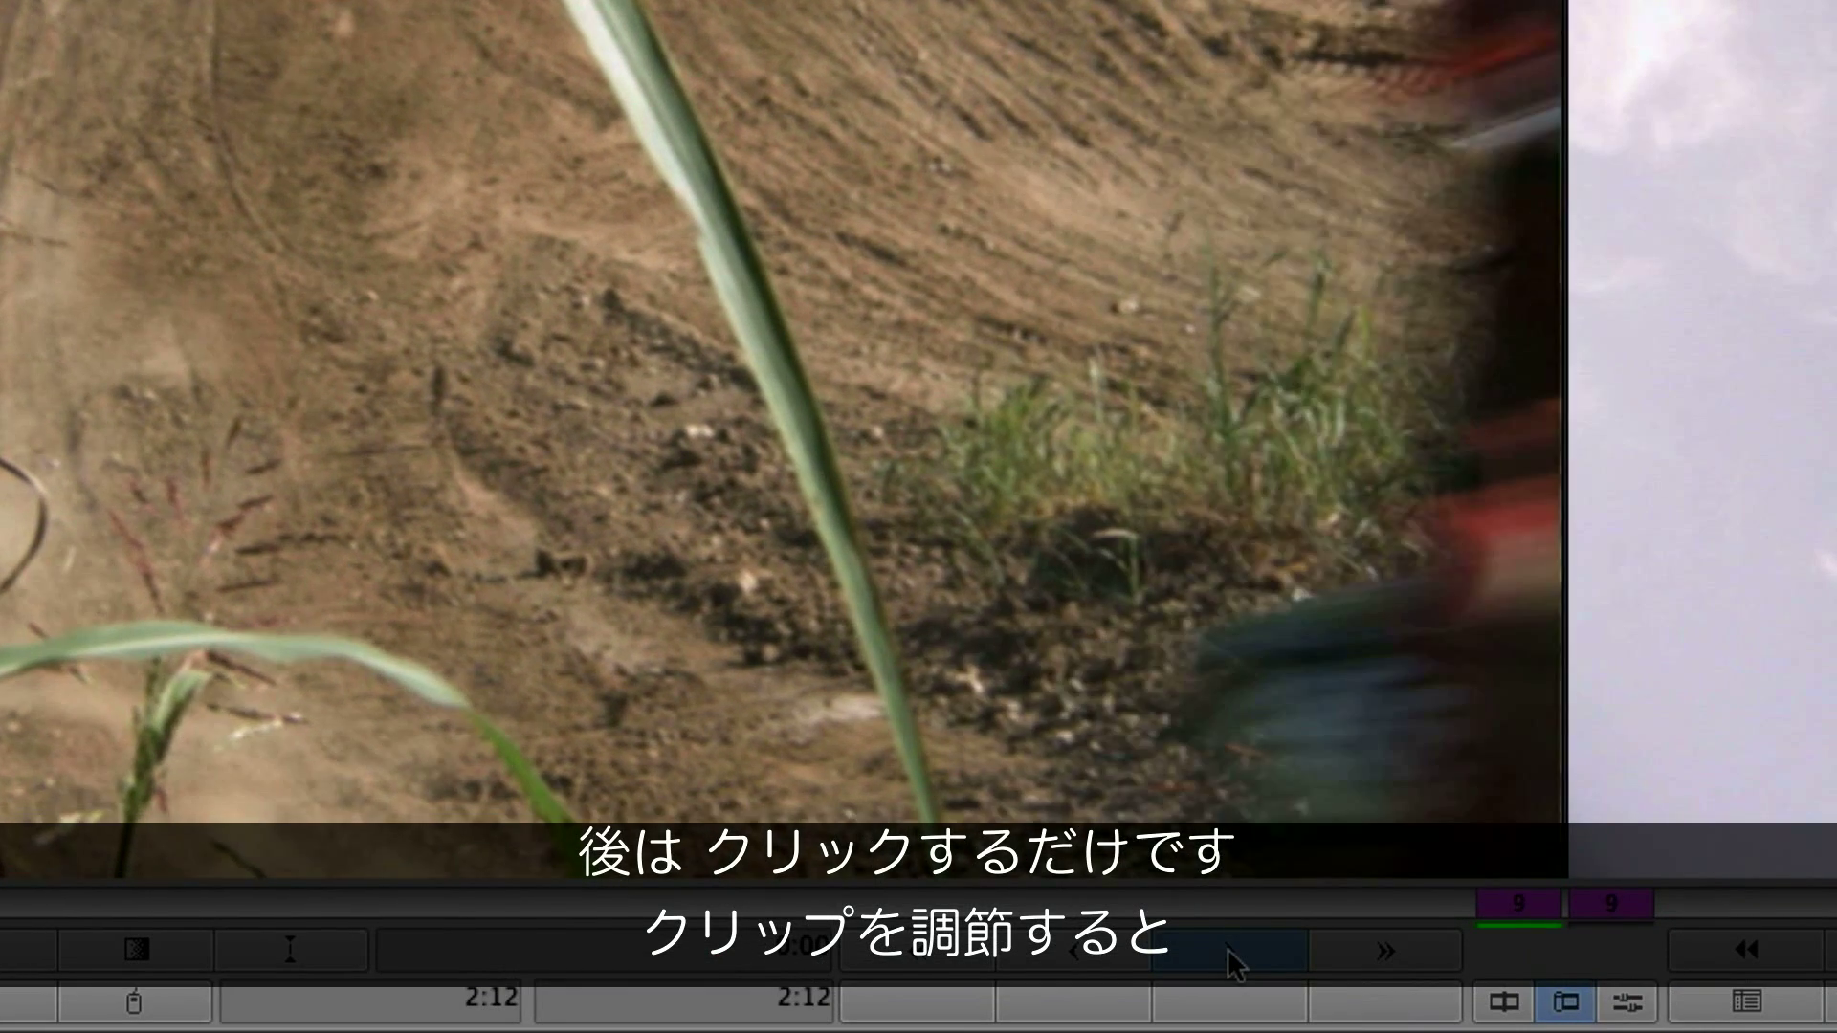
{"action": "left_click", "coordinate": [1227, 949]}
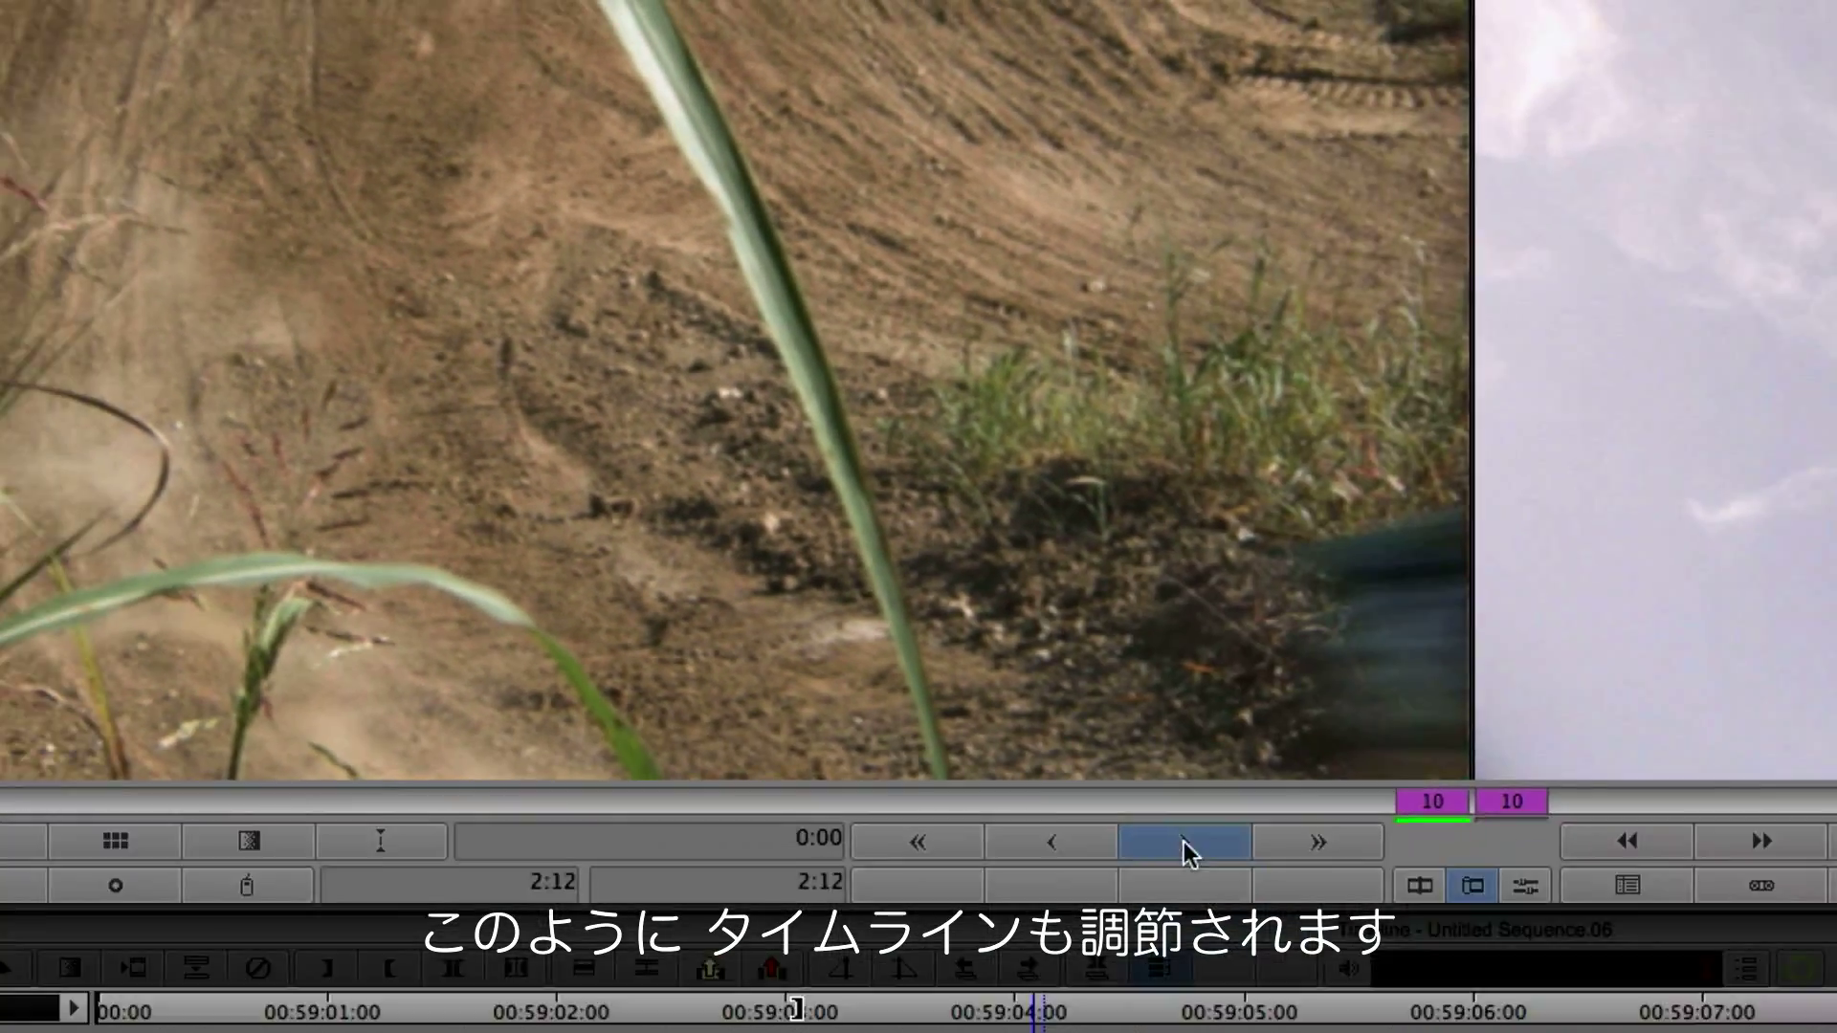
{"action": "left_click", "coordinate": [1185, 842]}
{"action": "left_click", "coordinate": [1185, 842]}
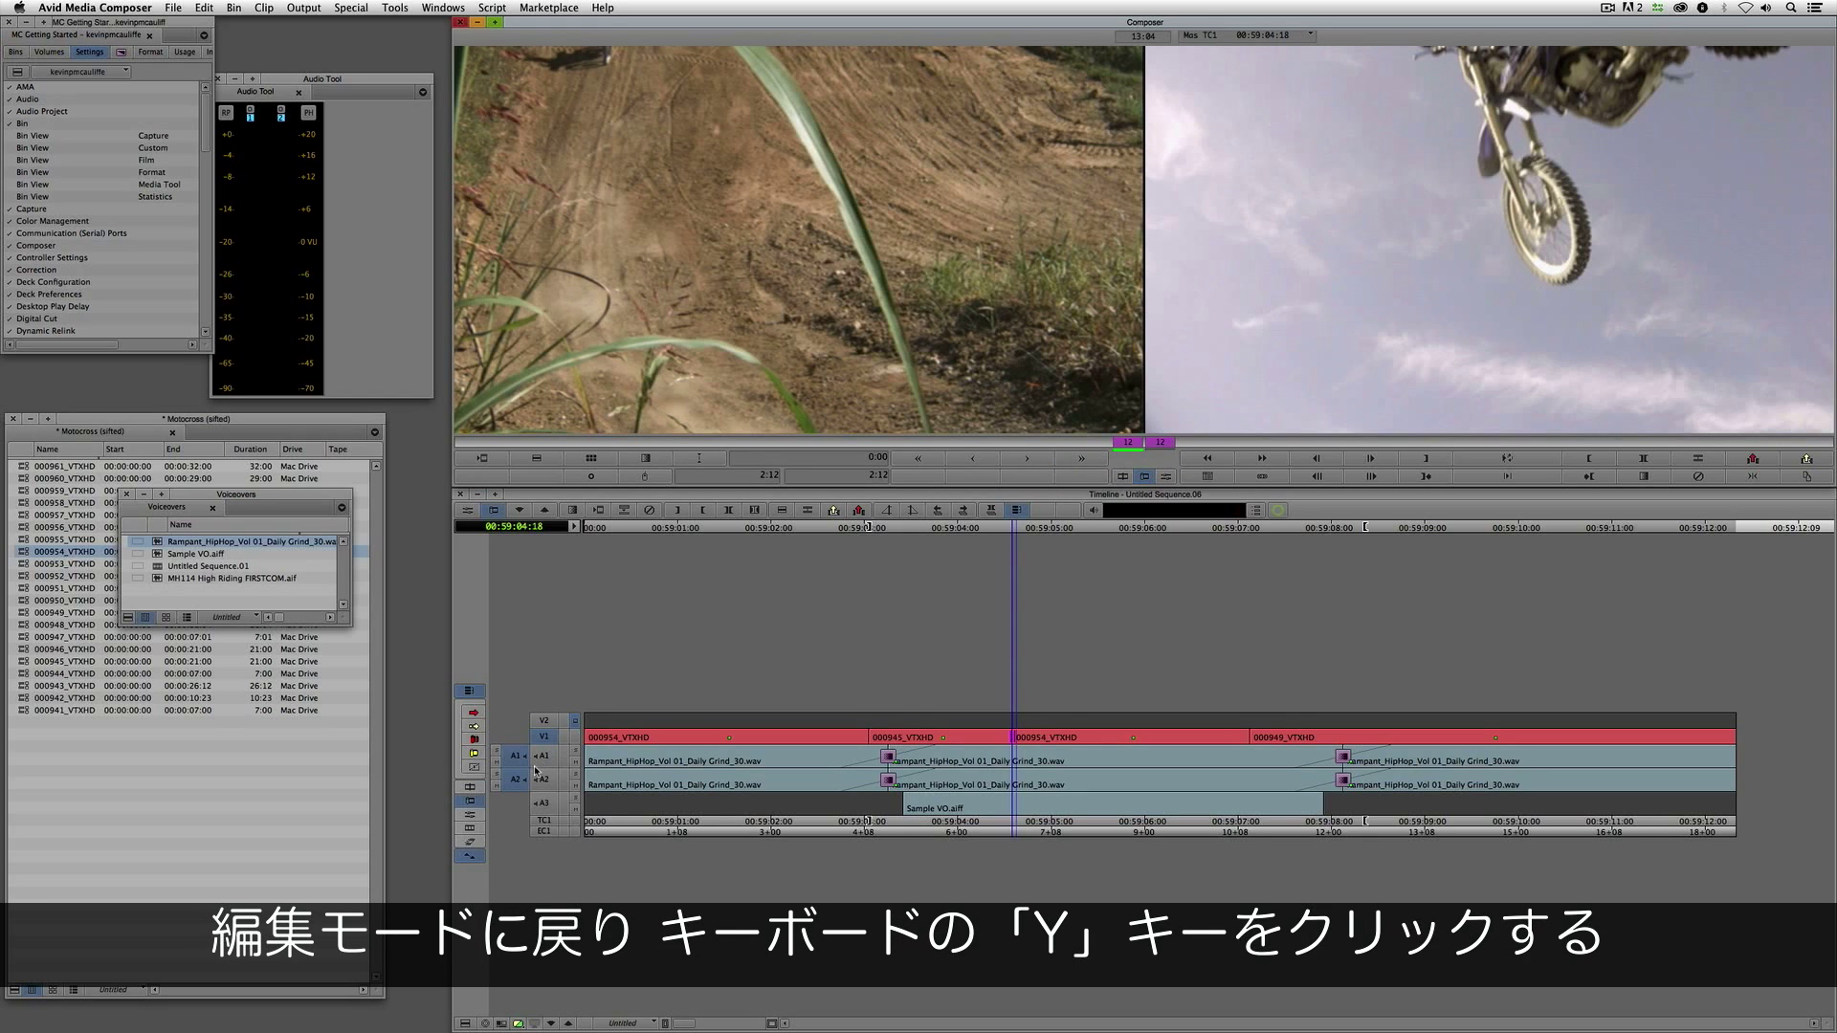
Step: Return to Source/Record mode and play back the rolled cut from 00:59:03:10
{"action": "left_click", "coordinate": [474, 788]}
{"action": "left_click", "coordinate": [897, 745]}
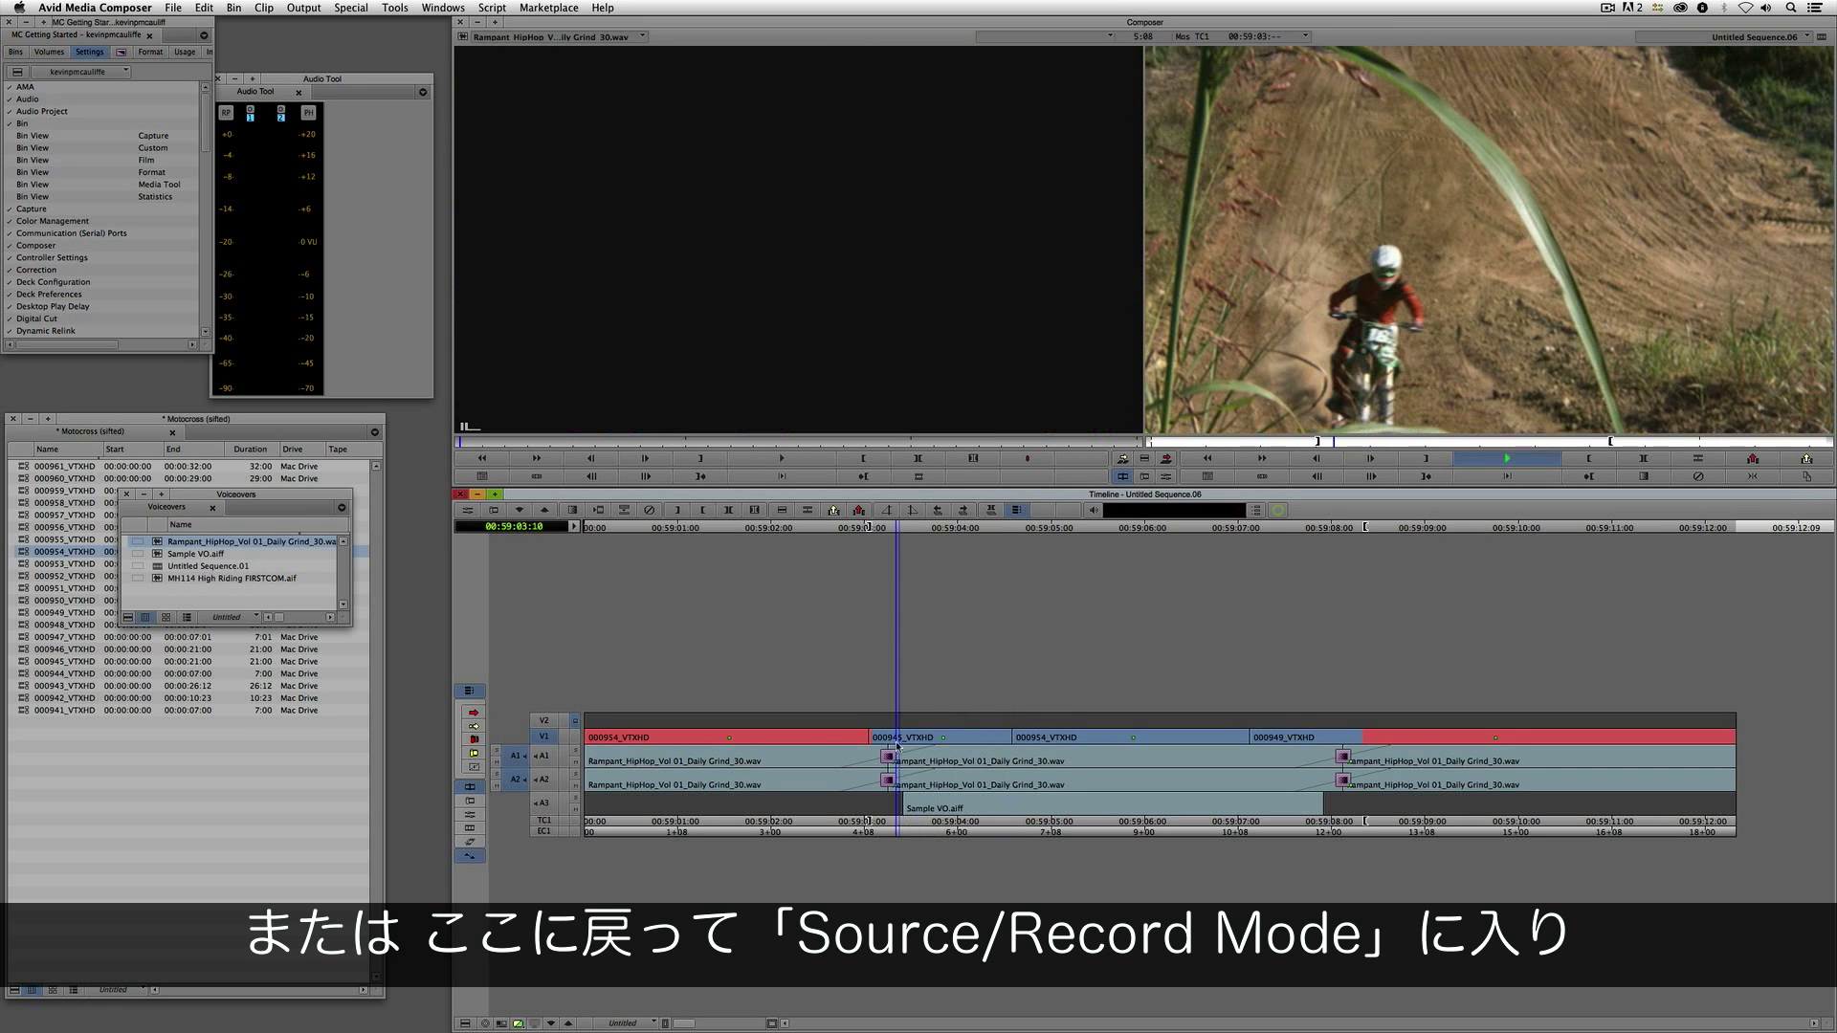
{"action": "key", "text": "space"}
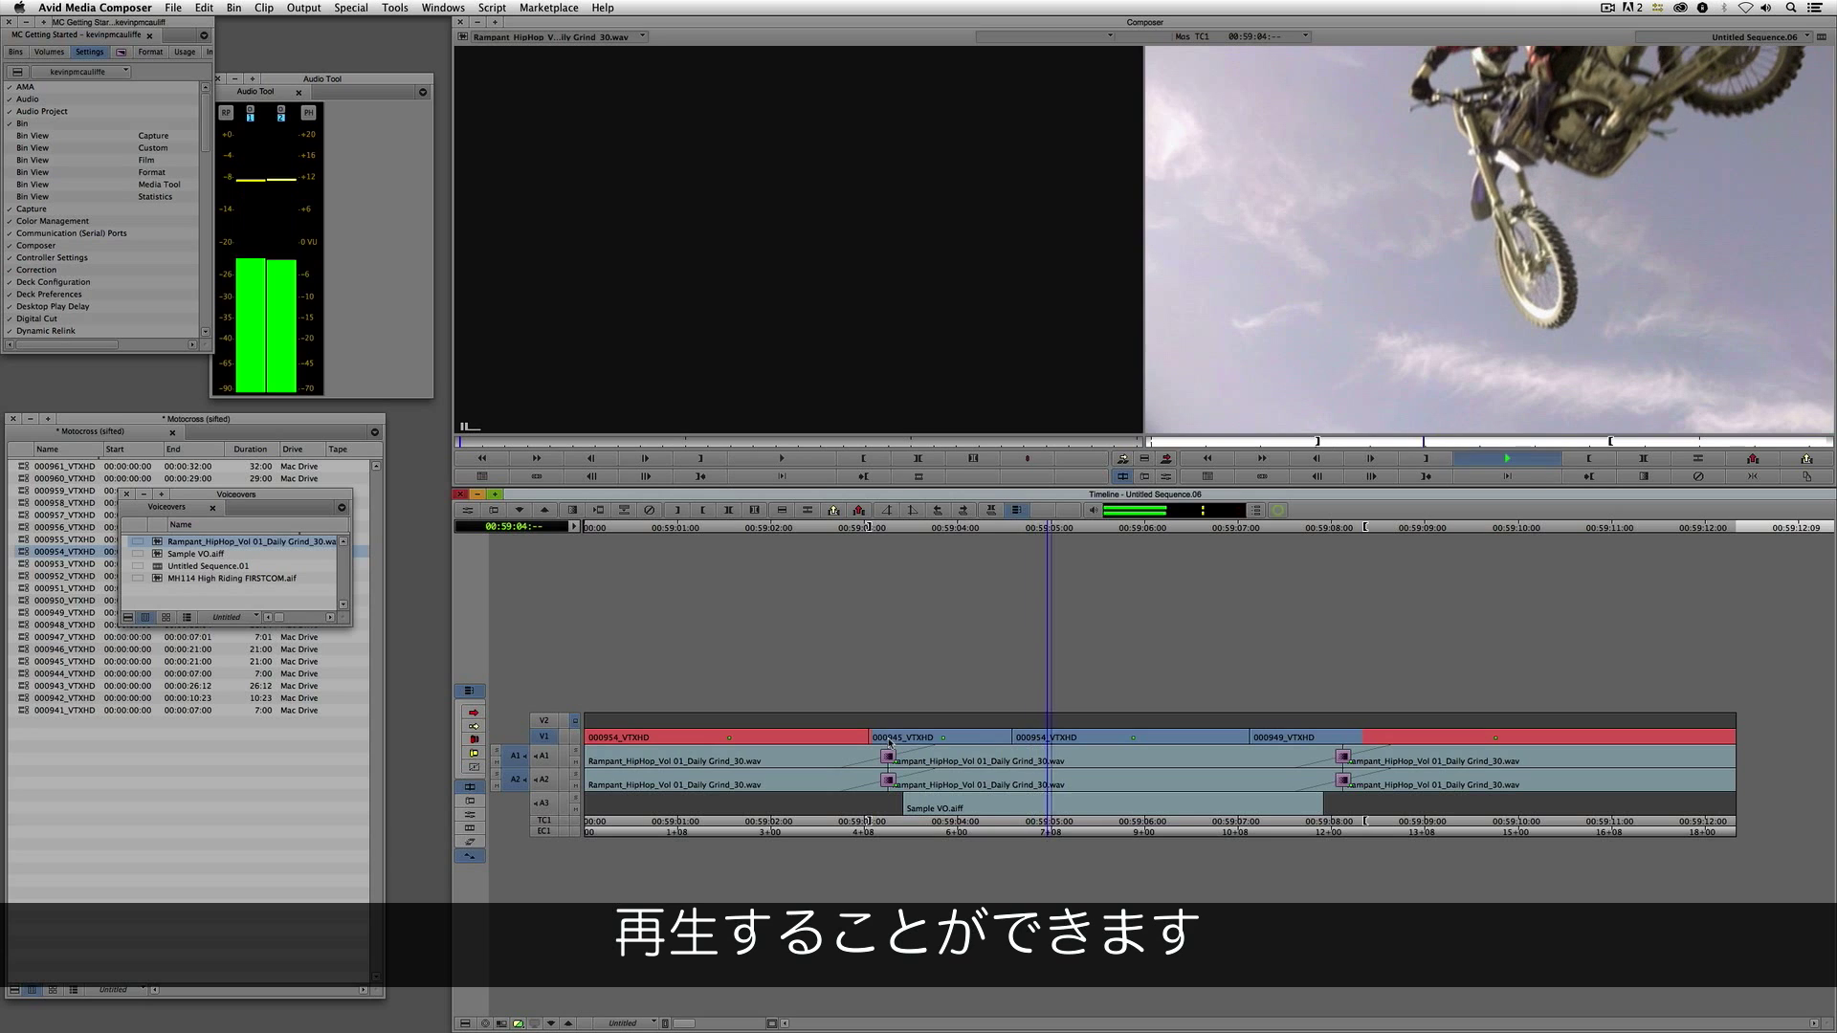
{"action": "key", "text": "space"}
Step: Mute A1, A2 and A3, scrub back to 00:59:03:05, and reopen trim at the V1 cut
{"action": "left_click", "coordinate": [574, 808]}
{"action": "left_click", "coordinate": [575, 785]}
{"action": "left_click", "coordinate": [575, 763]}
{"action": "mouse_move", "coordinate": [1011, 783]}
{"action": "left_mouse_down"}
{"action": "mouse_move", "coordinate": [862, 783]}
{"action": "mouse_move", "coordinate": [1018, 777]}
{"action": "mouse_move", "coordinate": [969, 770]}
{"action": "mouse_move", "coordinate": [1007, 765]}
{"action": "left_mouse_up"}
{"action": "key", "text": "u"}
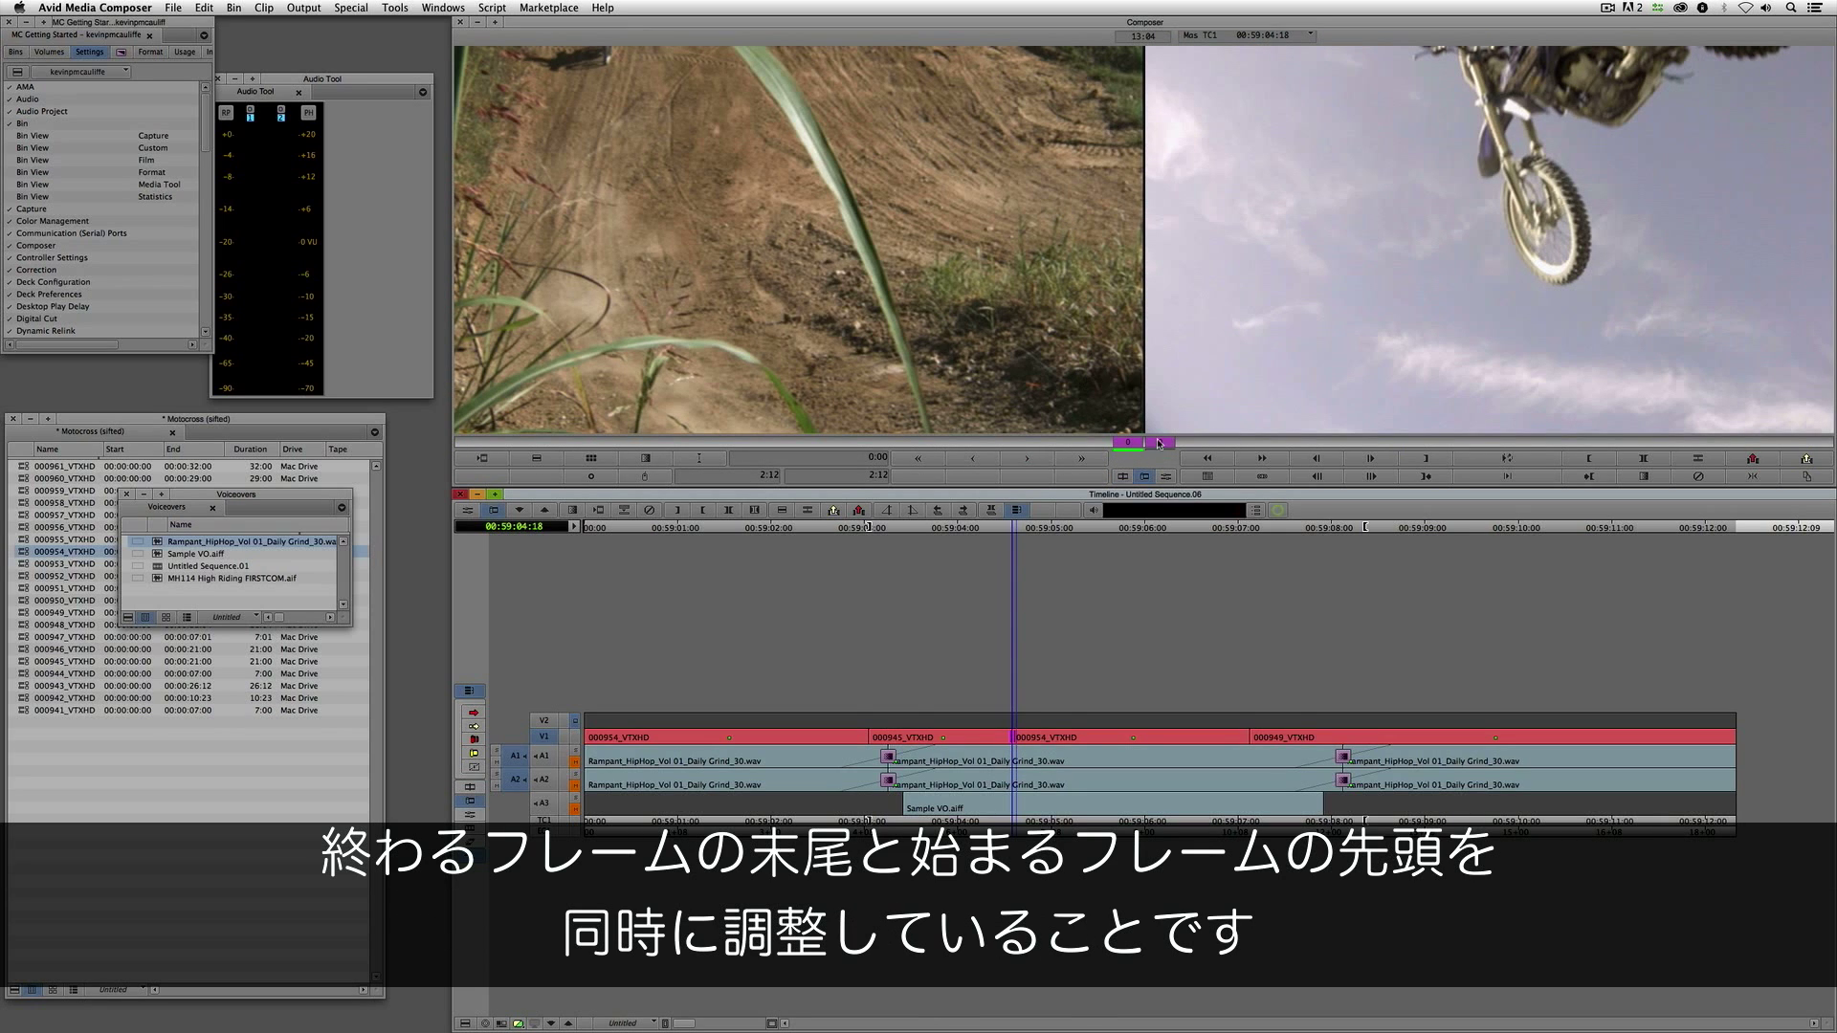
Step: Undo the 12-frame roll of the V1 cut and limit trimming to the outgoing clip's end
{"action": "left_click", "coordinate": [1245, 192]}
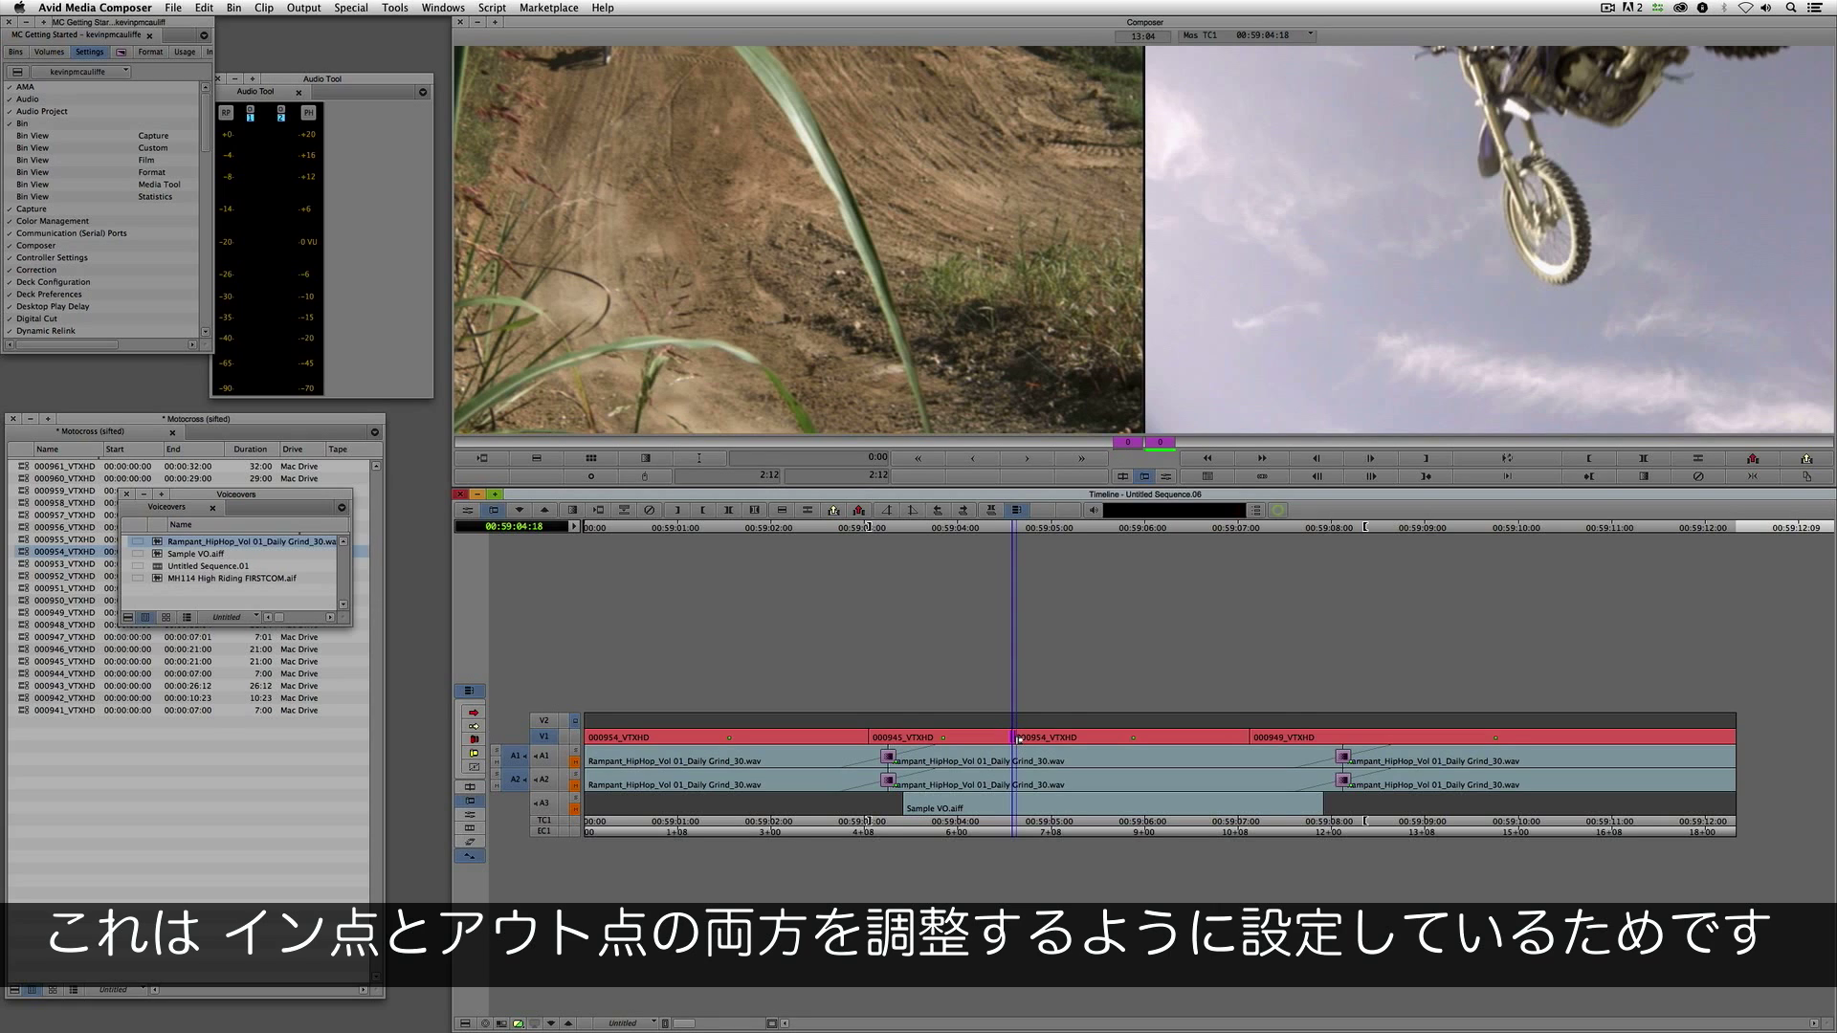
{"action": "key", "text": "super+z"}
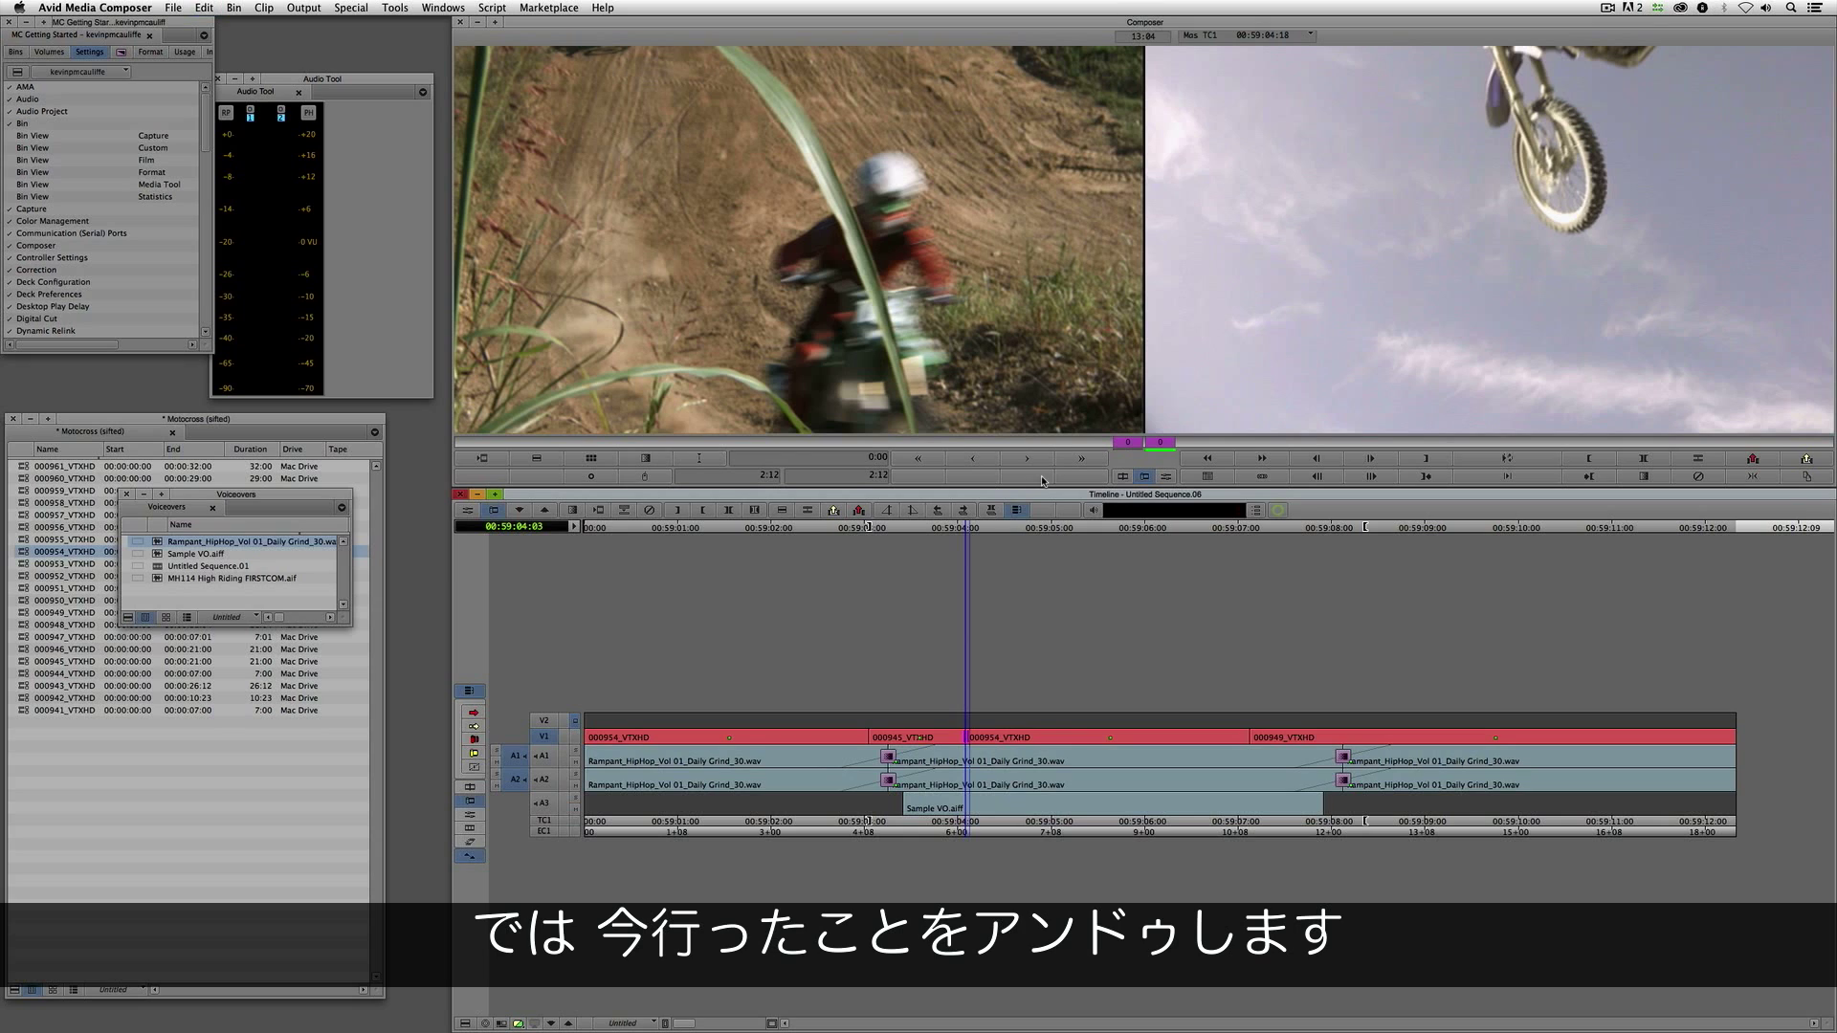
{"action": "left_click", "coordinate": [940, 304]}
{"action": "left_click", "coordinate": [861, 243]}
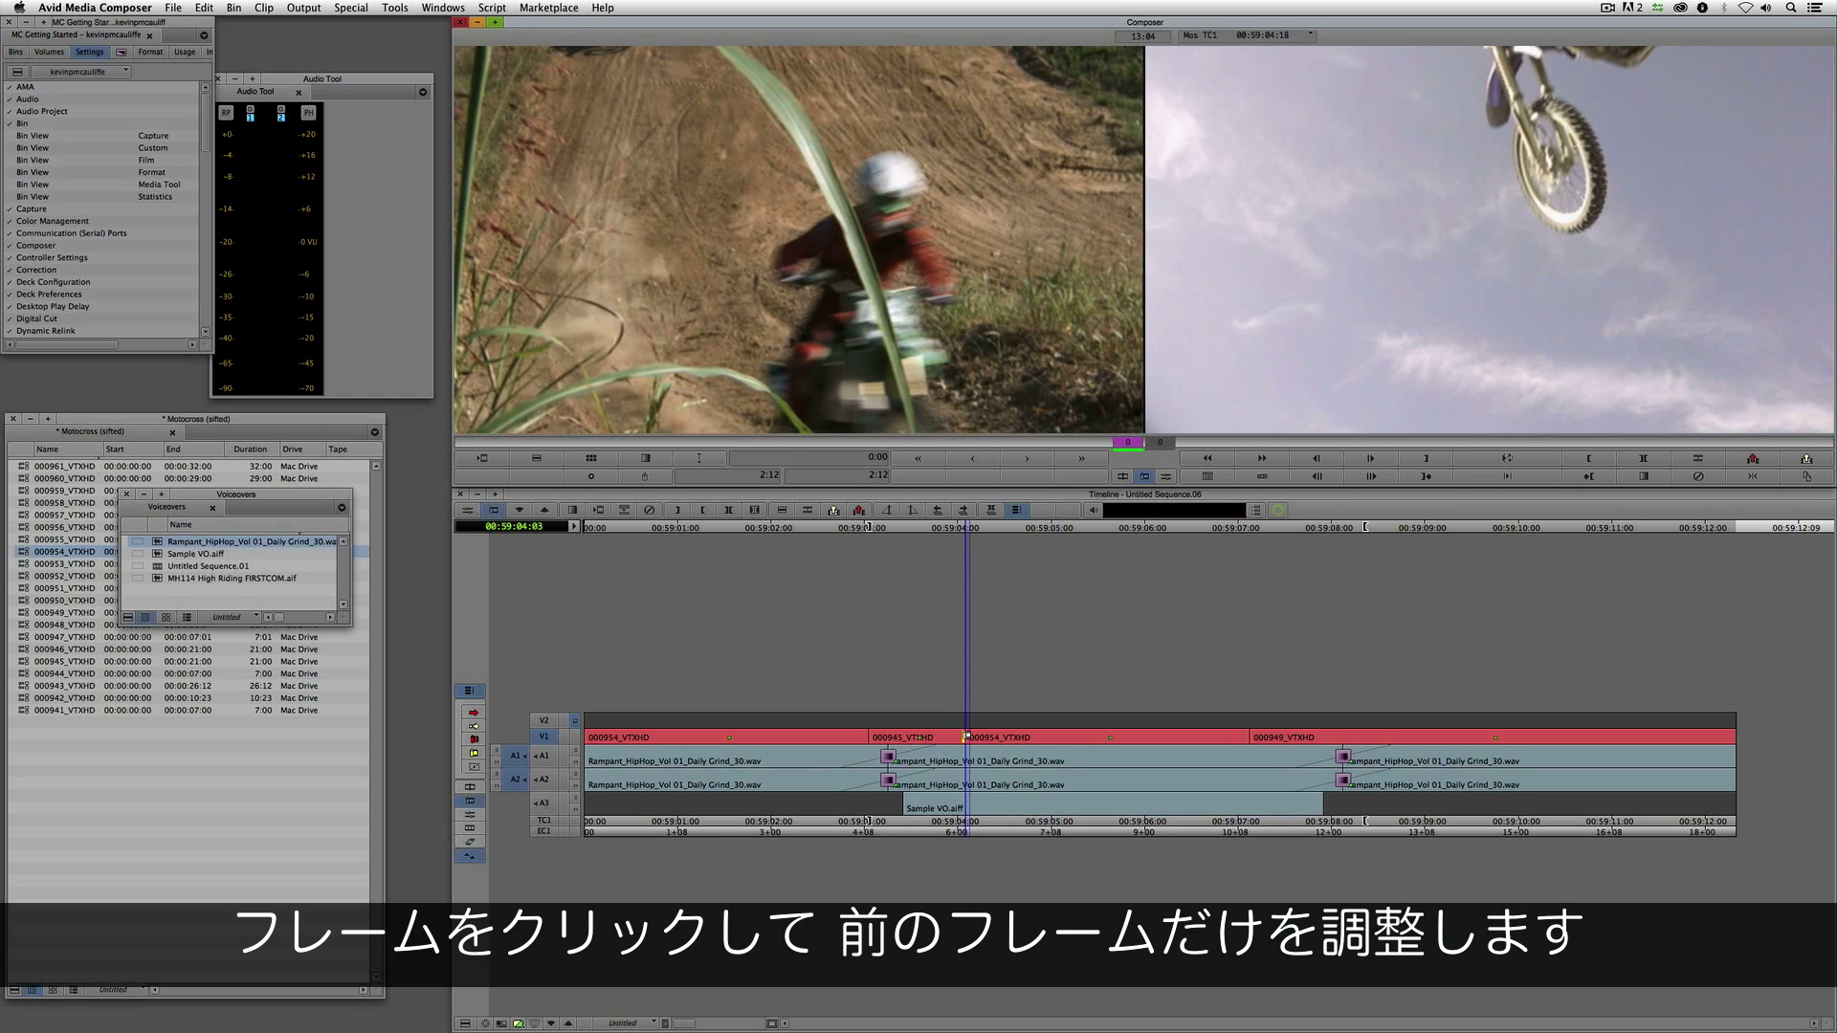
Step: Extend the outgoing clip nine frames until the rider exits, then undo that extension
{"action": "left_click", "coordinate": [1023, 462]}
{"action": "left_click", "coordinate": [1023, 461]}
{"action": "left_click", "coordinate": [1023, 461]}
{"action": "left_click", "coordinate": [1023, 461]}
{"action": "left_click", "coordinate": [1023, 461]}
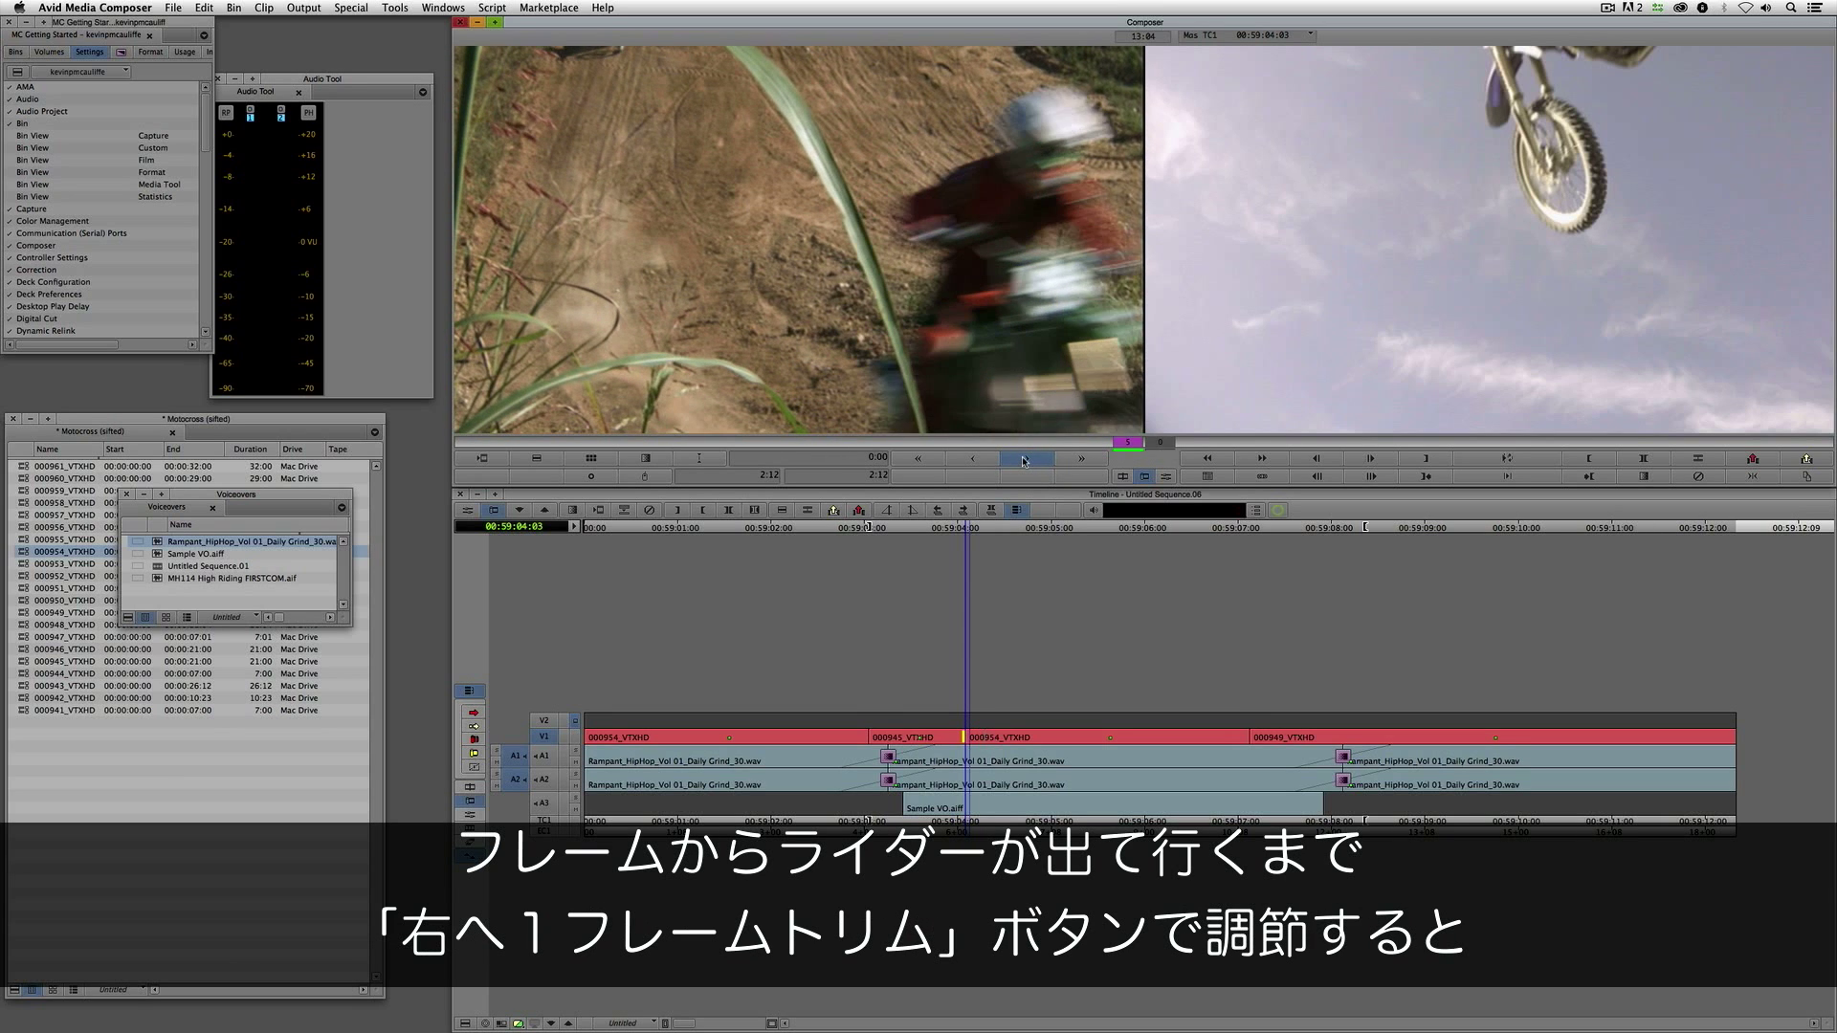
{"action": "left_click", "coordinate": [1023, 461]}
{"action": "left_click", "coordinate": [1023, 461]}
{"action": "left_click", "coordinate": [1023, 461]}
{"action": "left_click", "coordinate": [1022, 462]}
{"action": "left_click", "coordinate": [1023, 461]}
{"action": "left_click", "coordinate": [1023, 461]}
{"action": "left_click", "coordinate": [1023, 461]}
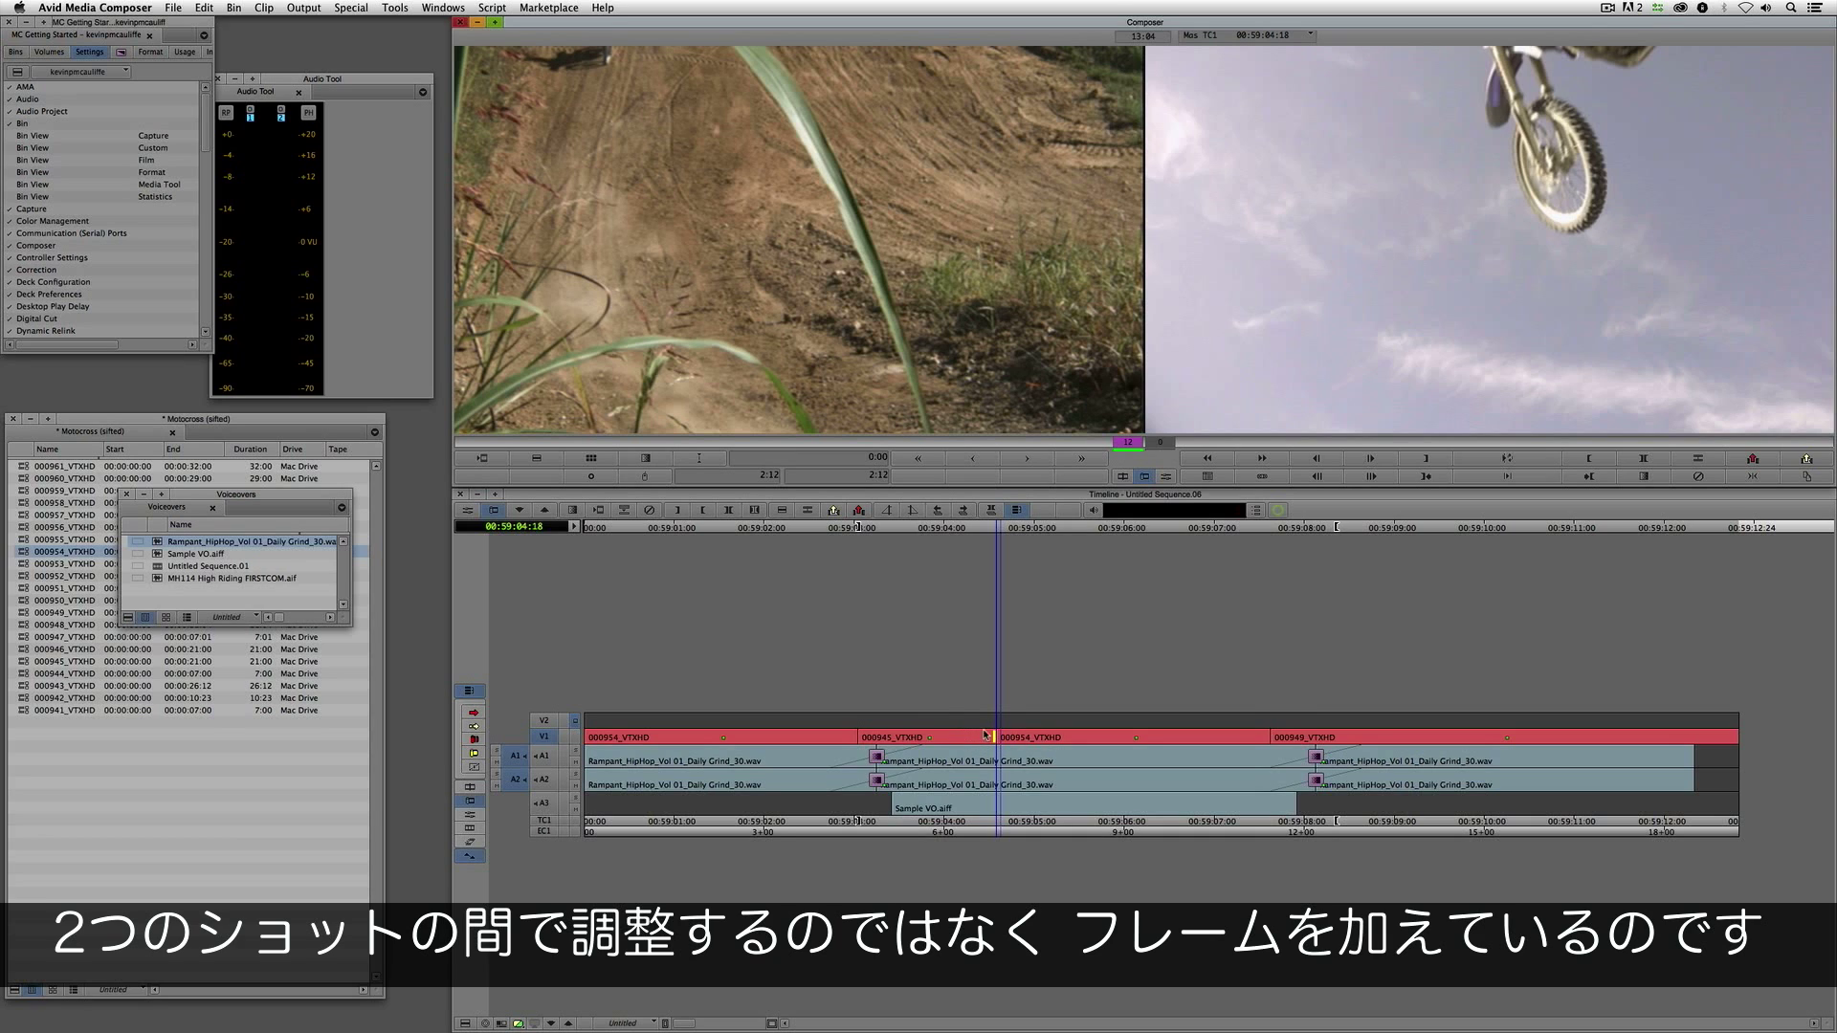
{"action": "key", "text": "super+z"}
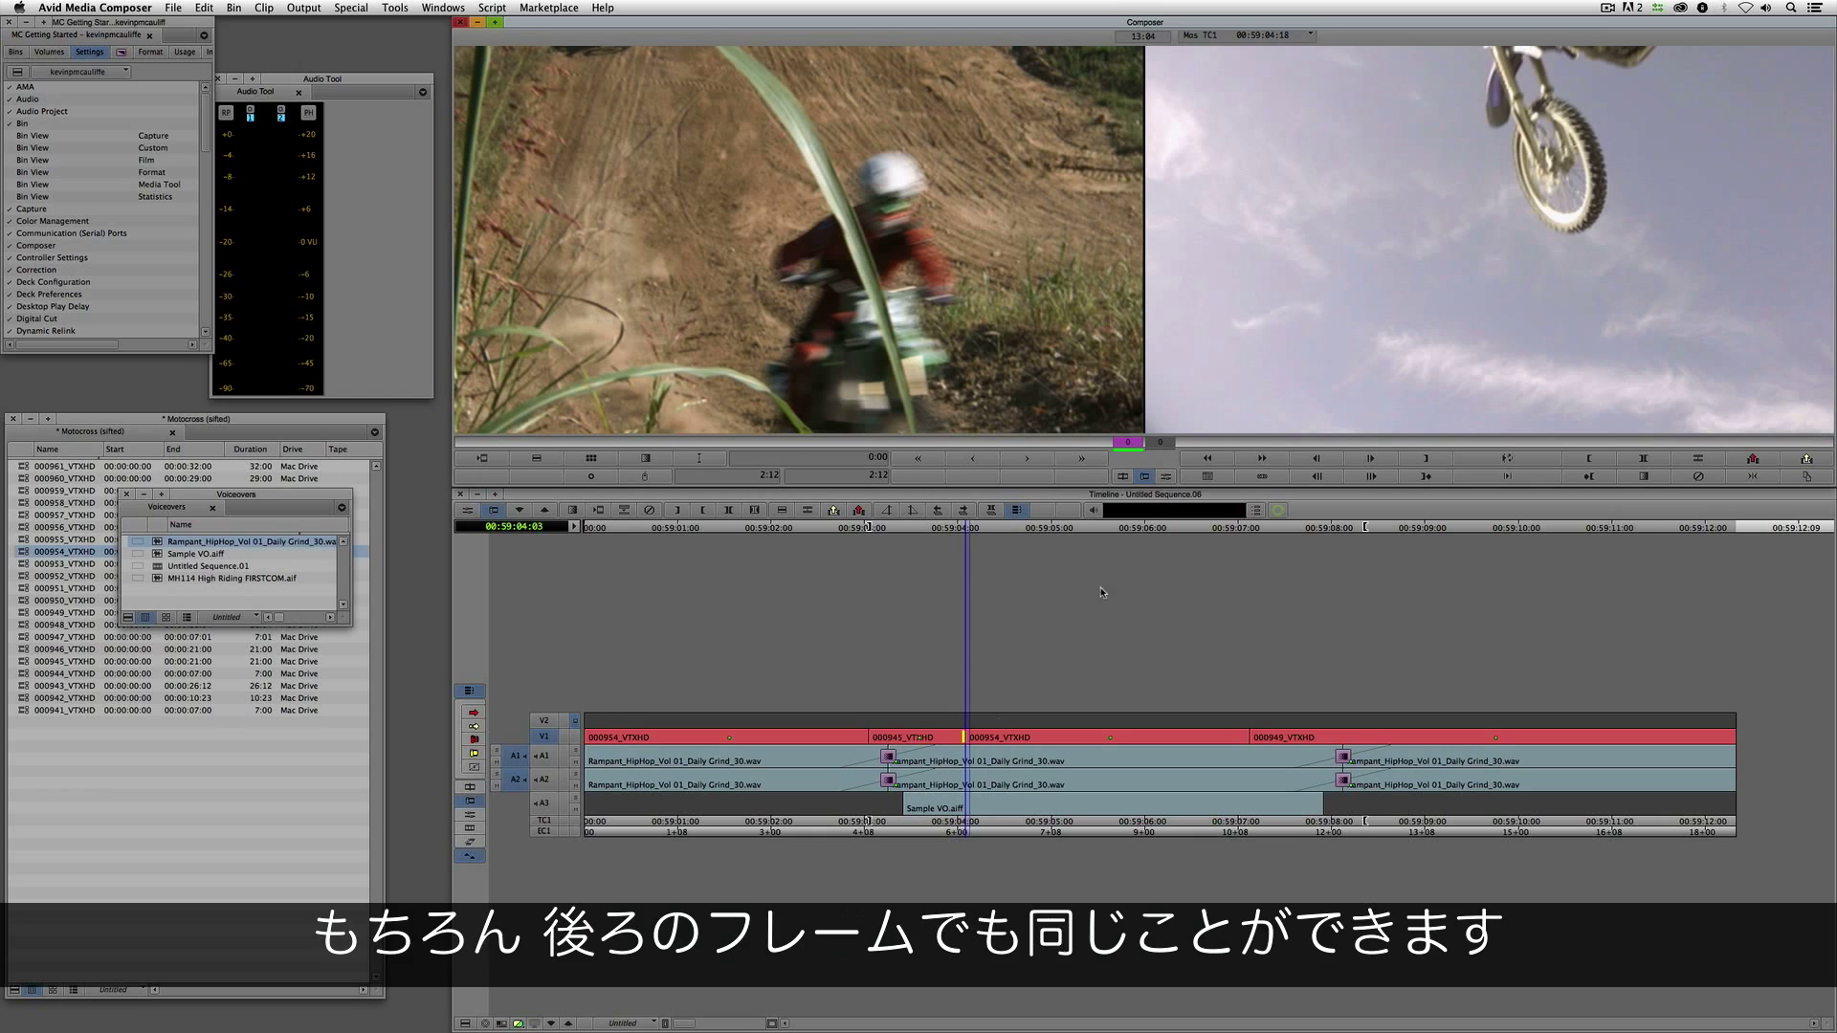
Step: Trim the incoming clip's start fourteen frames earlier
{"action": "left_click", "coordinate": [1372, 241]}
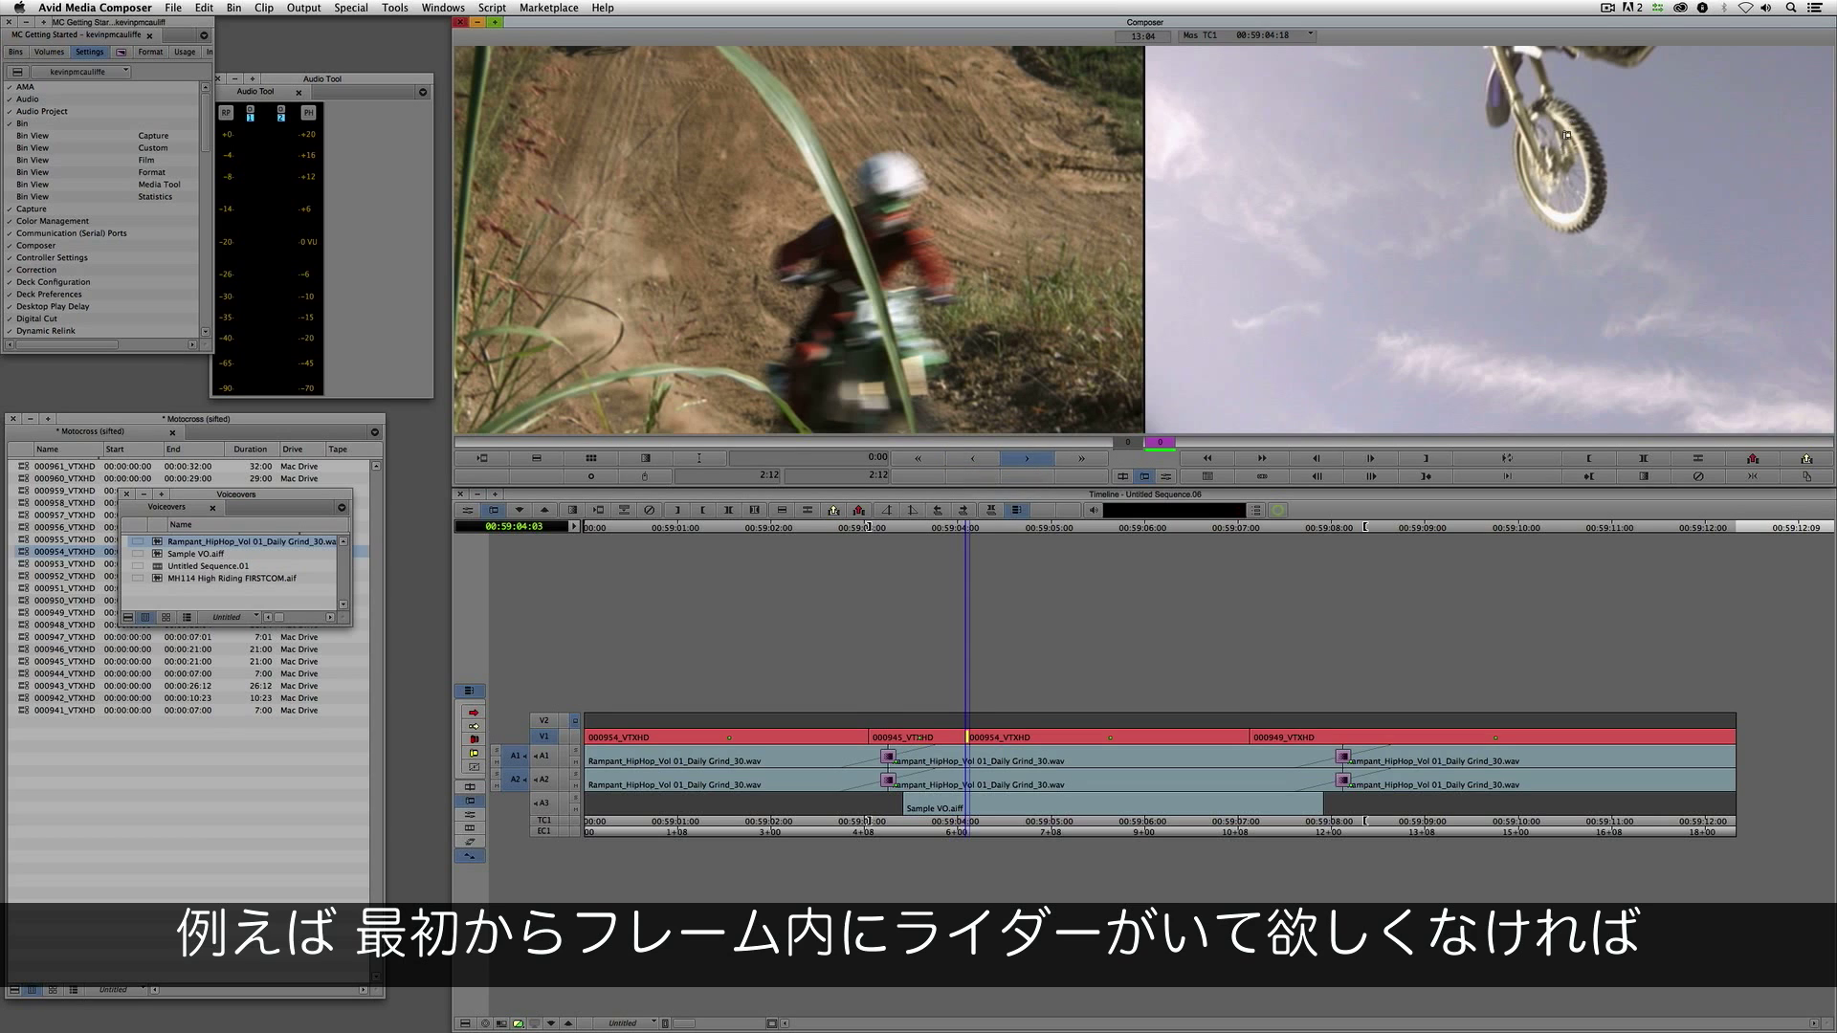
{"action": "left_click", "coordinate": [987, 461]}
{"action": "left_click", "coordinate": [987, 461]}
{"action": "left_click", "coordinate": [987, 461]}
{"action": "left_click", "coordinate": [987, 461]}
{"action": "left_click", "coordinate": [986, 461]}
{"action": "left_click", "coordinate": [987, 461]}
{"action": "left_click", "coordinate": [987, 461]}
{"action": "left_click", "coordinate": [987, 461]}
{"action": "left_click", "coordinate": [986, 462]}
{"action": "left_click", "coordinate": [987, 461]}
{"action": "left_click", "coordinate": [987, 462]}
{"action": "left_click", "coordinate": [986, 461]}
{"action": "left_click", "coordinate": [987, 461]}
{"action": "left_click", "coordinate": [987, 461]}
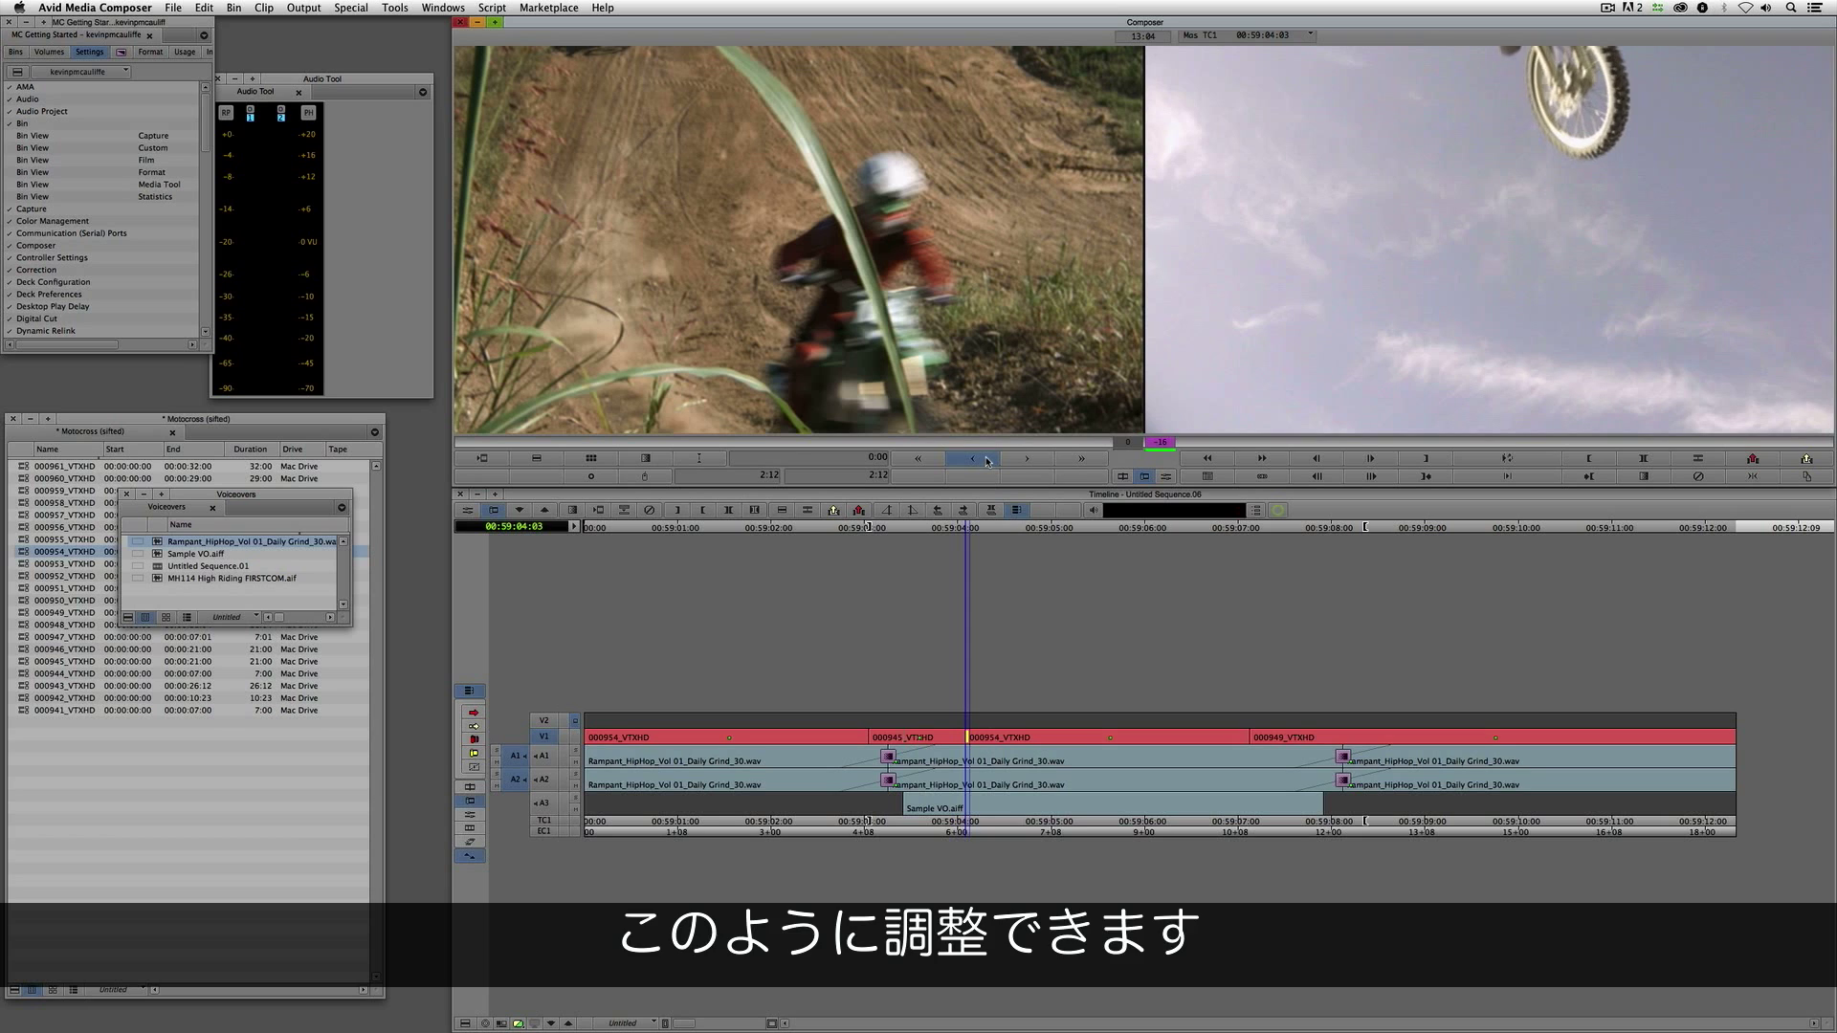
{"action": "left_click", "coordinate": [987, 461]}
{"action": "left_click", "coordinate": [987, 461]}
{"action": "left_click", "coordinate": [987, 461]}
{"action": "left_click", "coordinate": [987, 462]}
{"action": "left_click", "coordinate": [987, 461]}
{"action": "left_click", "coordinate": [986, 461]}
{"action": "left_click", "coordinate": [987, 461]}
{"action": "left_click", "coordinate": [987, 461]}
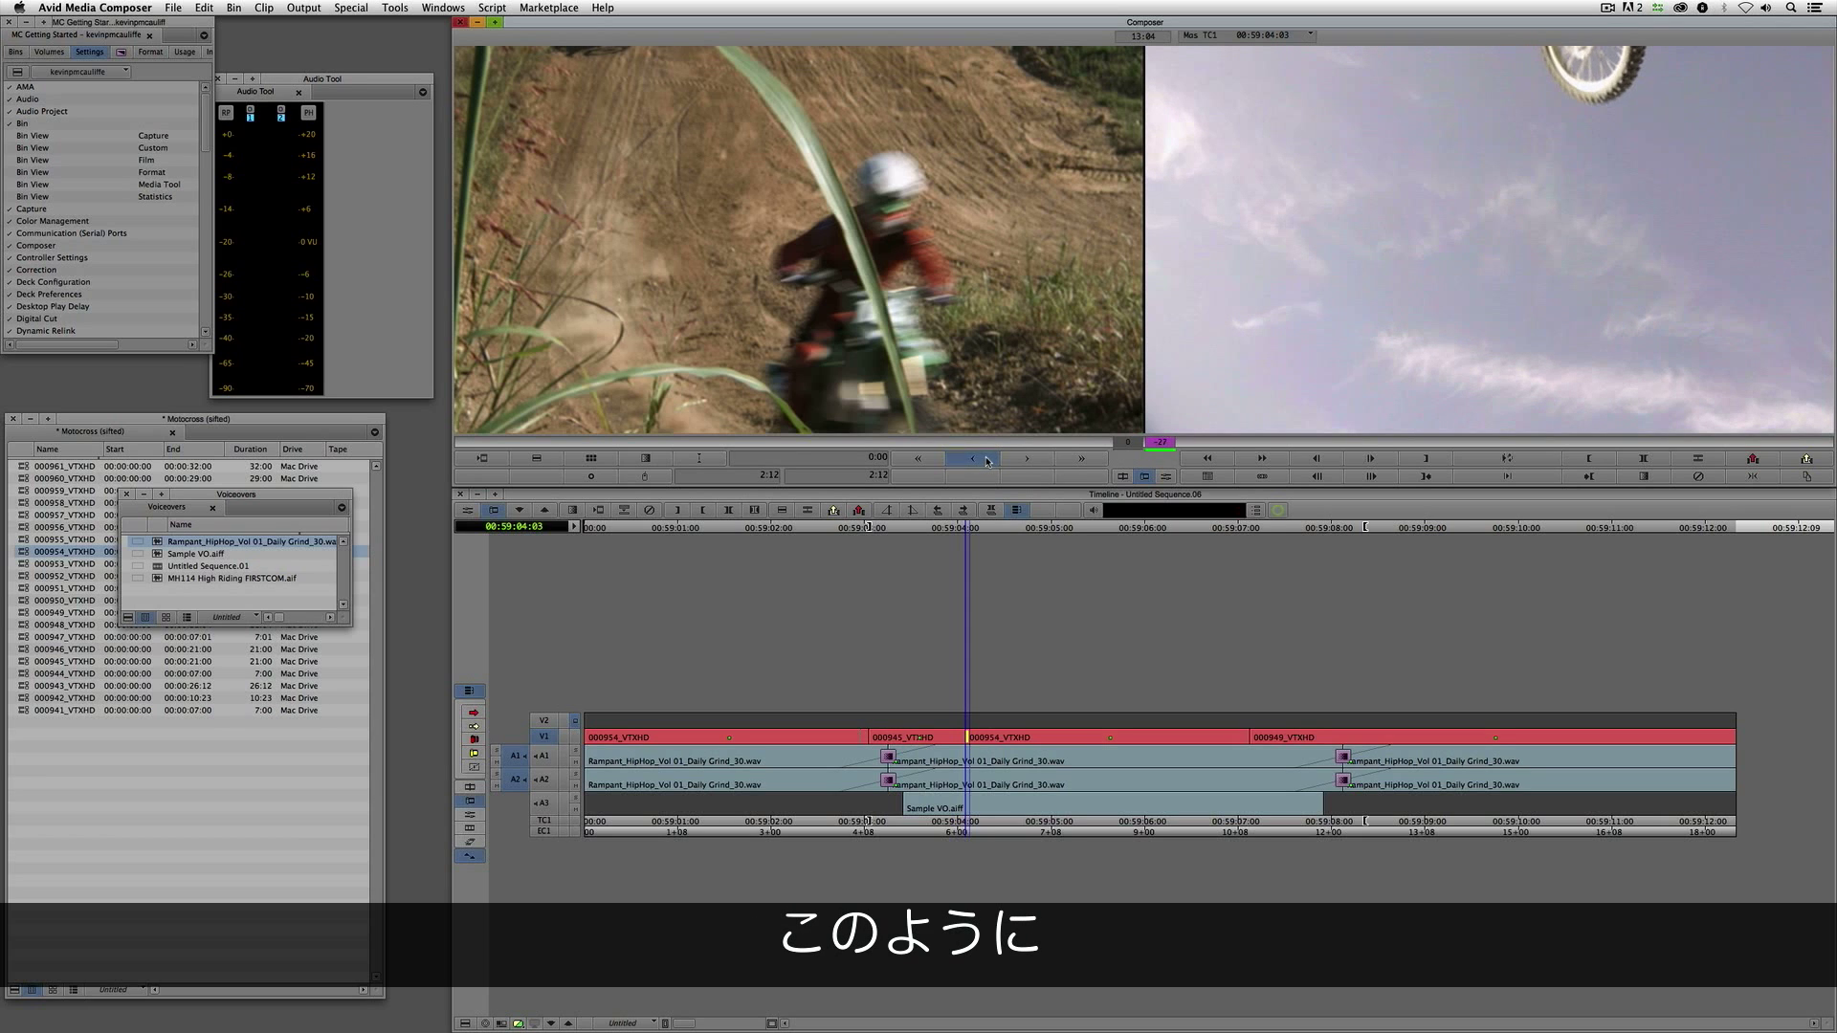
{"action": "left_click", "coordinate": [986, 461]}
{"action": "left_click", "coordinate": [986, 461]}
{"action": "left_click", "coordinate": [987, 461]}
{"action": "left_click", "coordinate": [986, 462]}
{"action": "left_click", "coordinate": [987, 461]}
{"action": "left_click", "coordinate": [986, 461]}
{"action": "left_click", "coordinate": [986, 461]}
{"action": "left_click", "coordinate": [987, 461]}
{"action": "left_click", "coordinate": [987, 461]}
{"action": "left_click", "coordinate": [986, 461]}
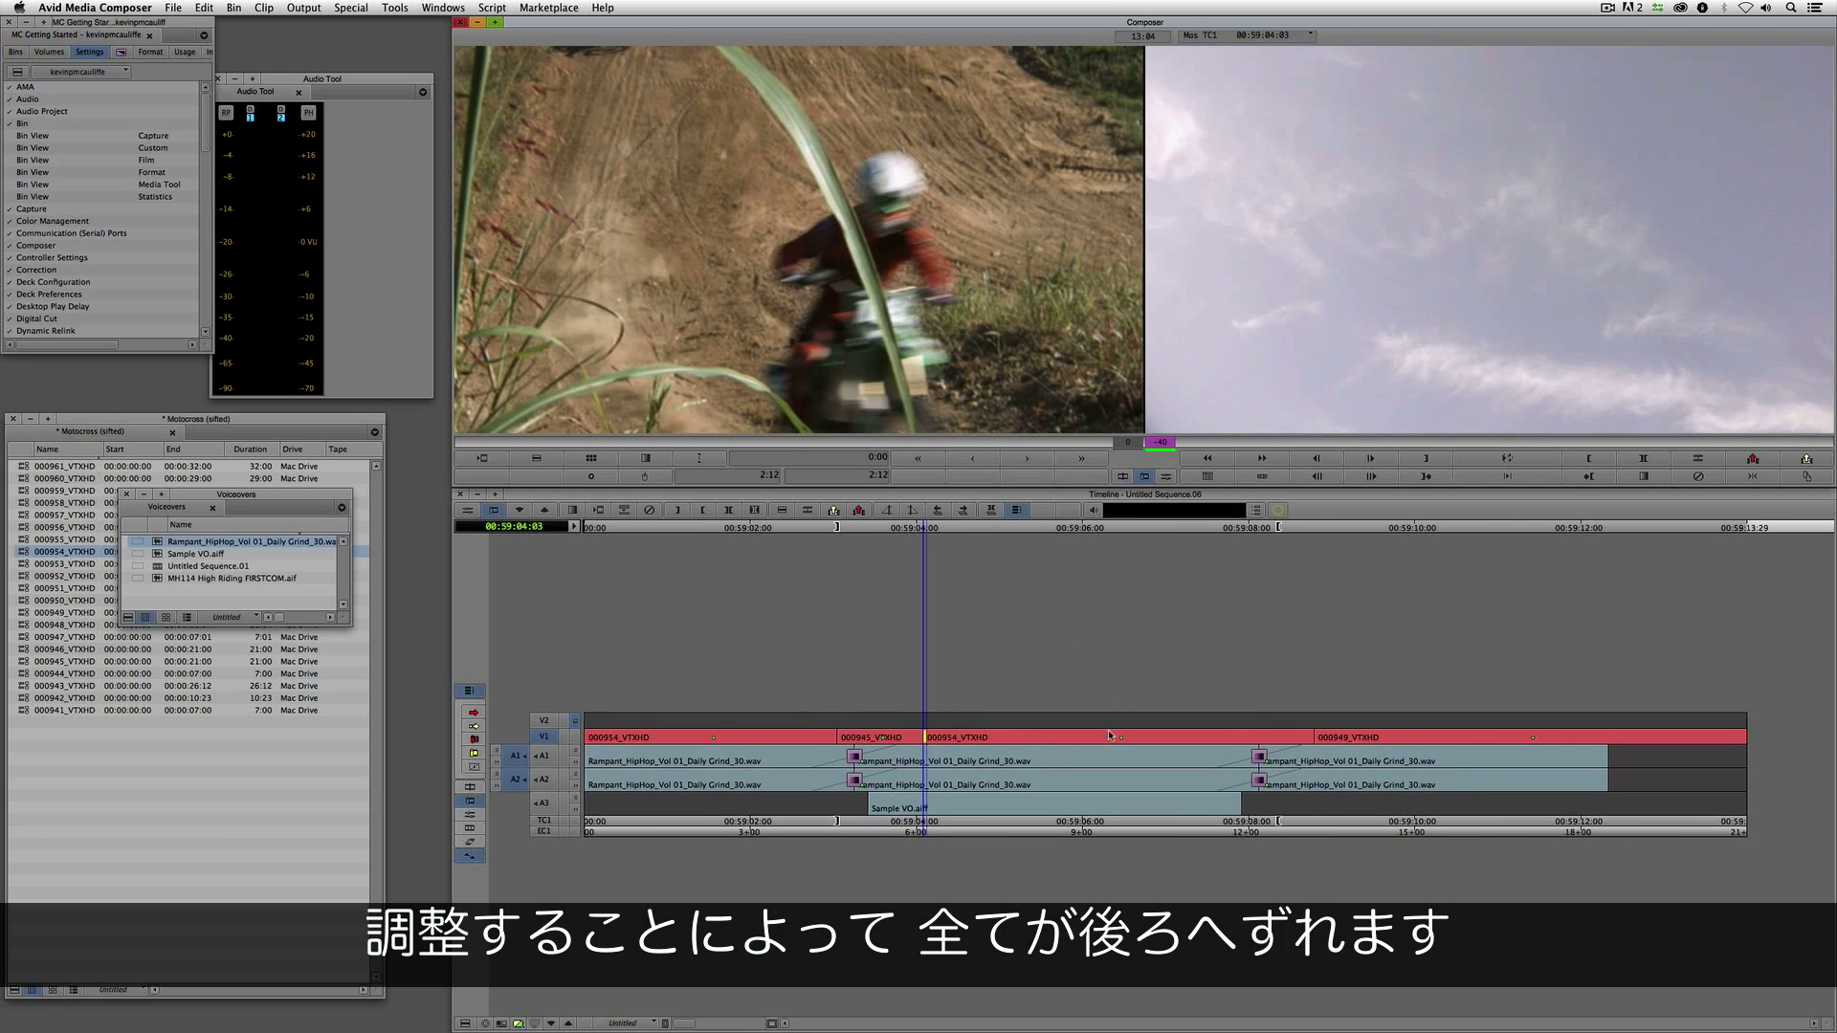
Step: Exit Trim Mode, mute A1–A3, review the cut from about 00:59:03, then undo the trim
{"action": "left_click", "coordinate": [985, 737]}
{"action": "key", "text": "space"}
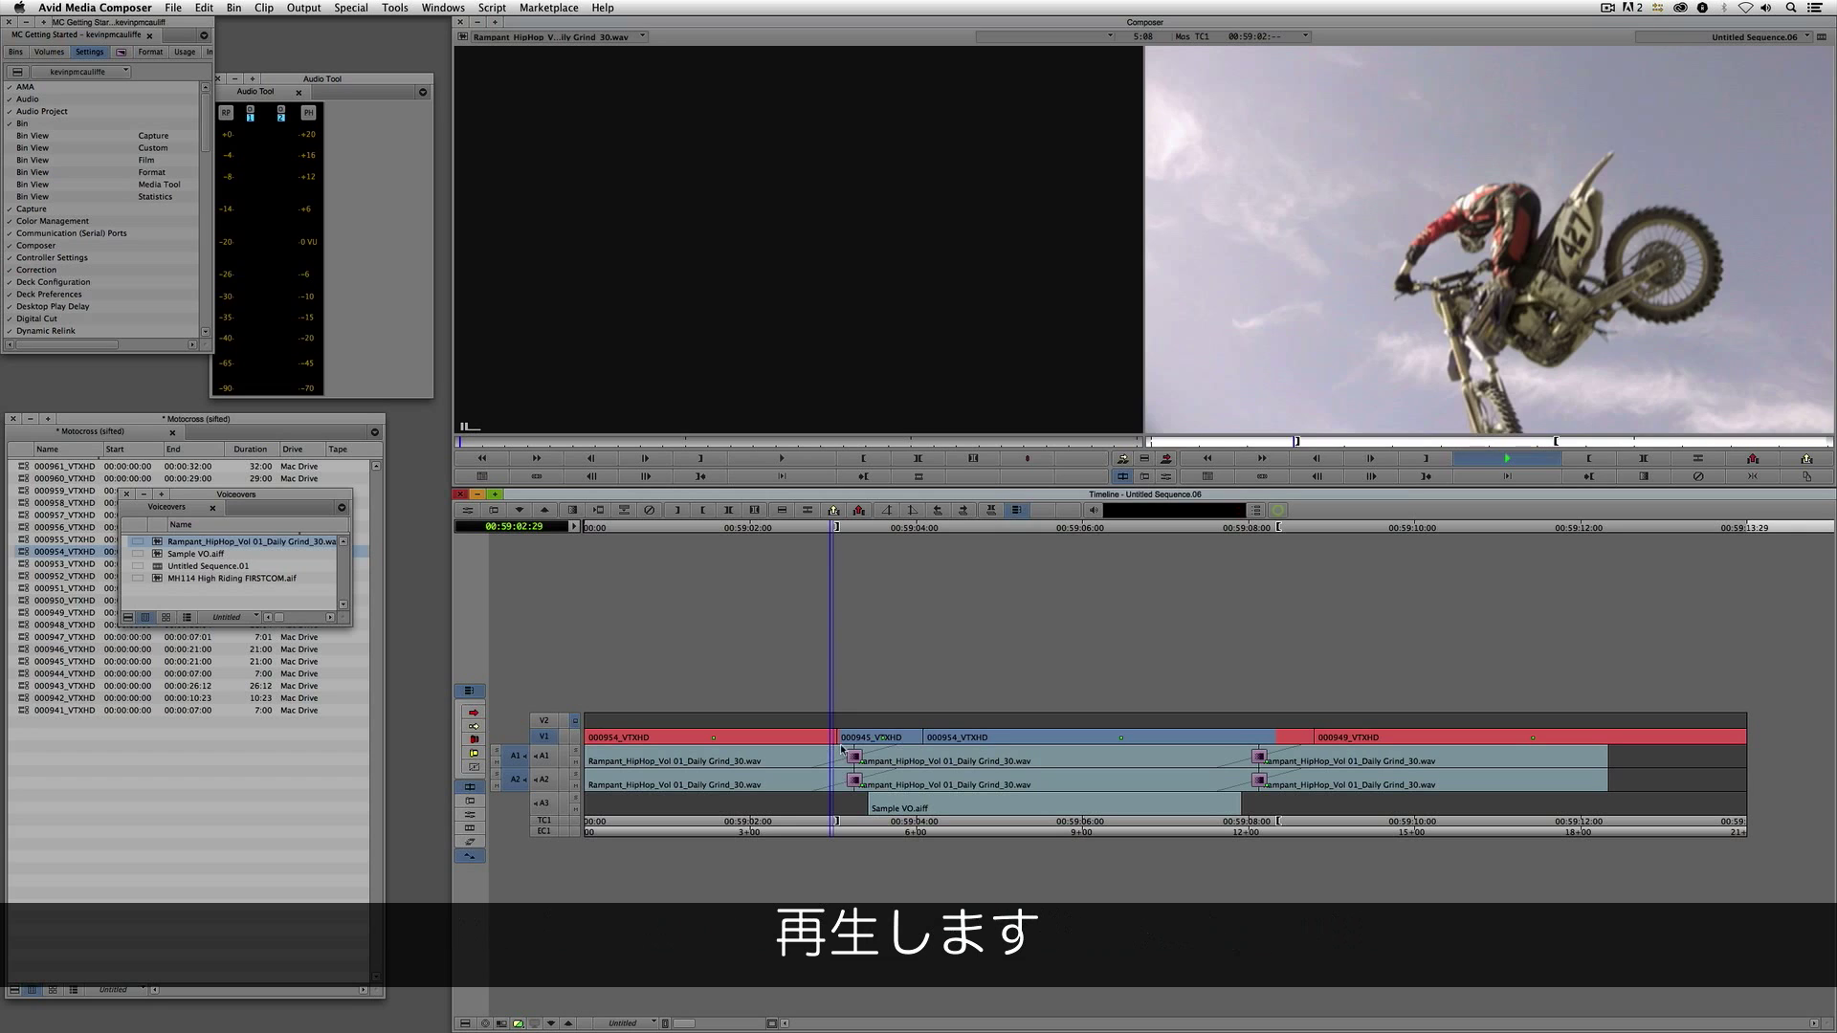
{"action": "key", "text": "space"}
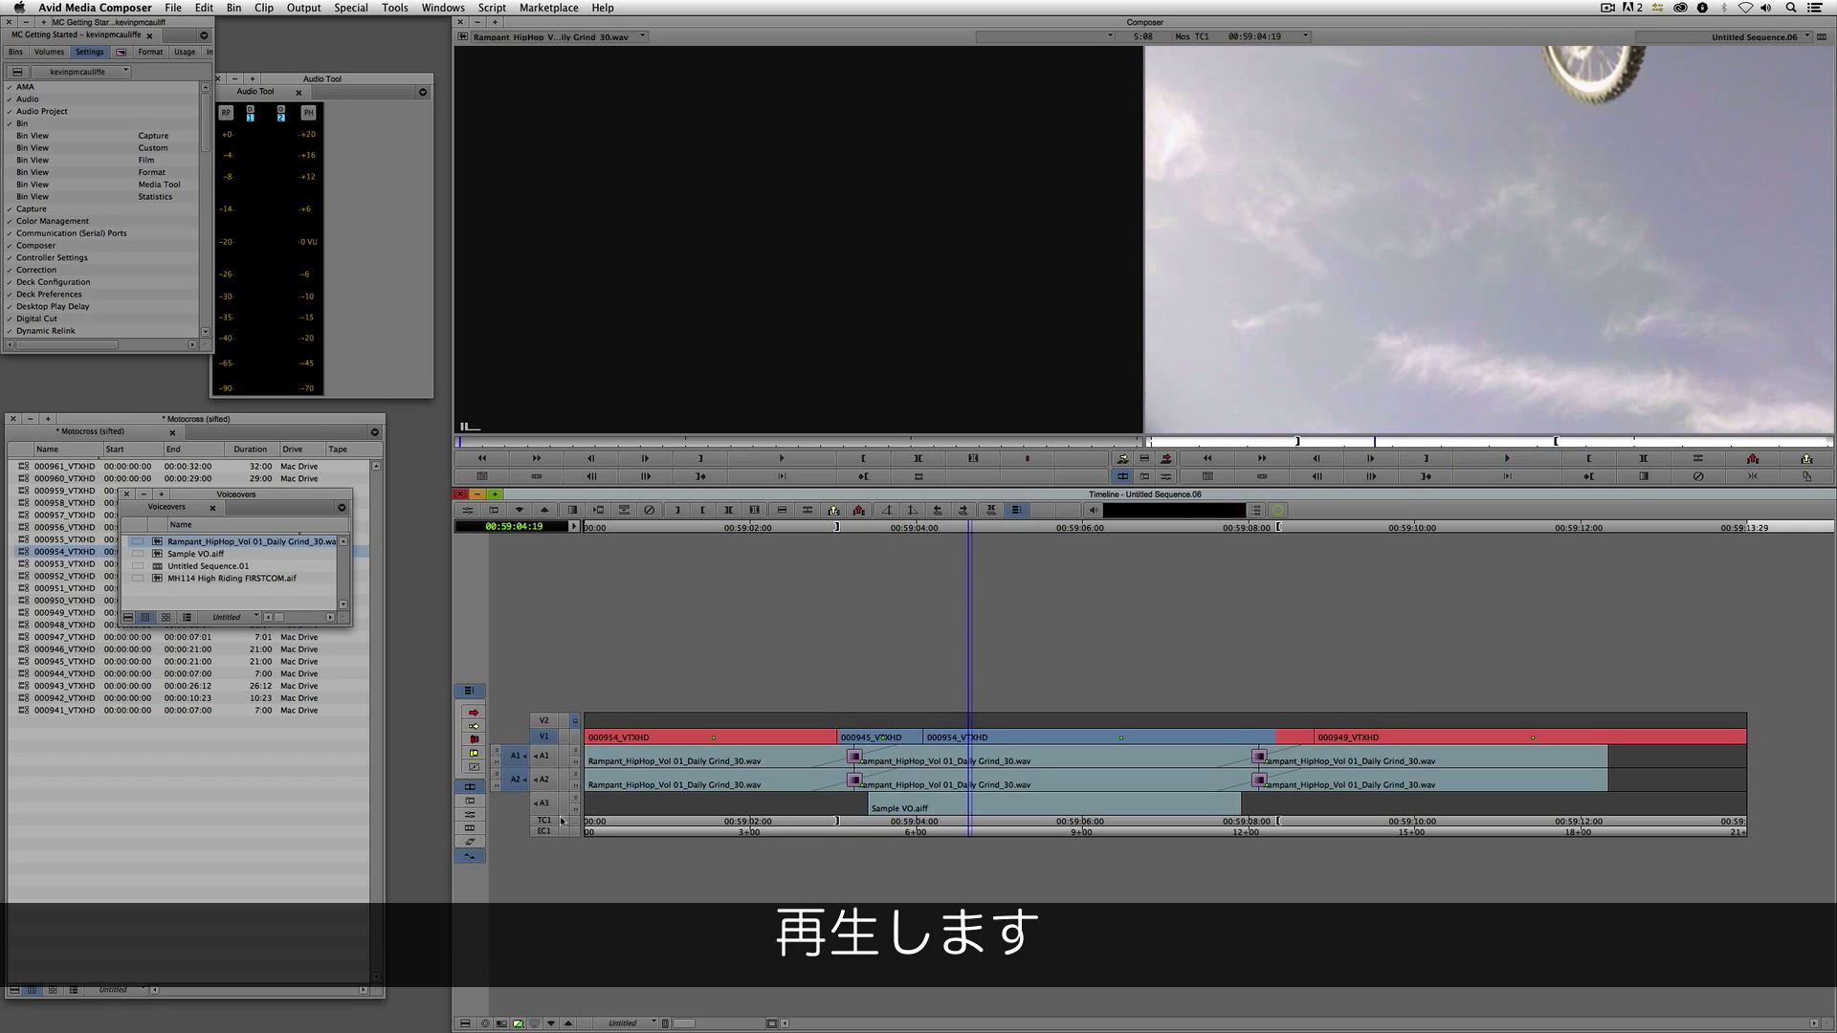
{"action": "left_click", "coordinate": [575, 808]}
{"action": "left_click", "coordinate": [575, 785]}
{"action": "left_click", "coordinate": [575, 763]}
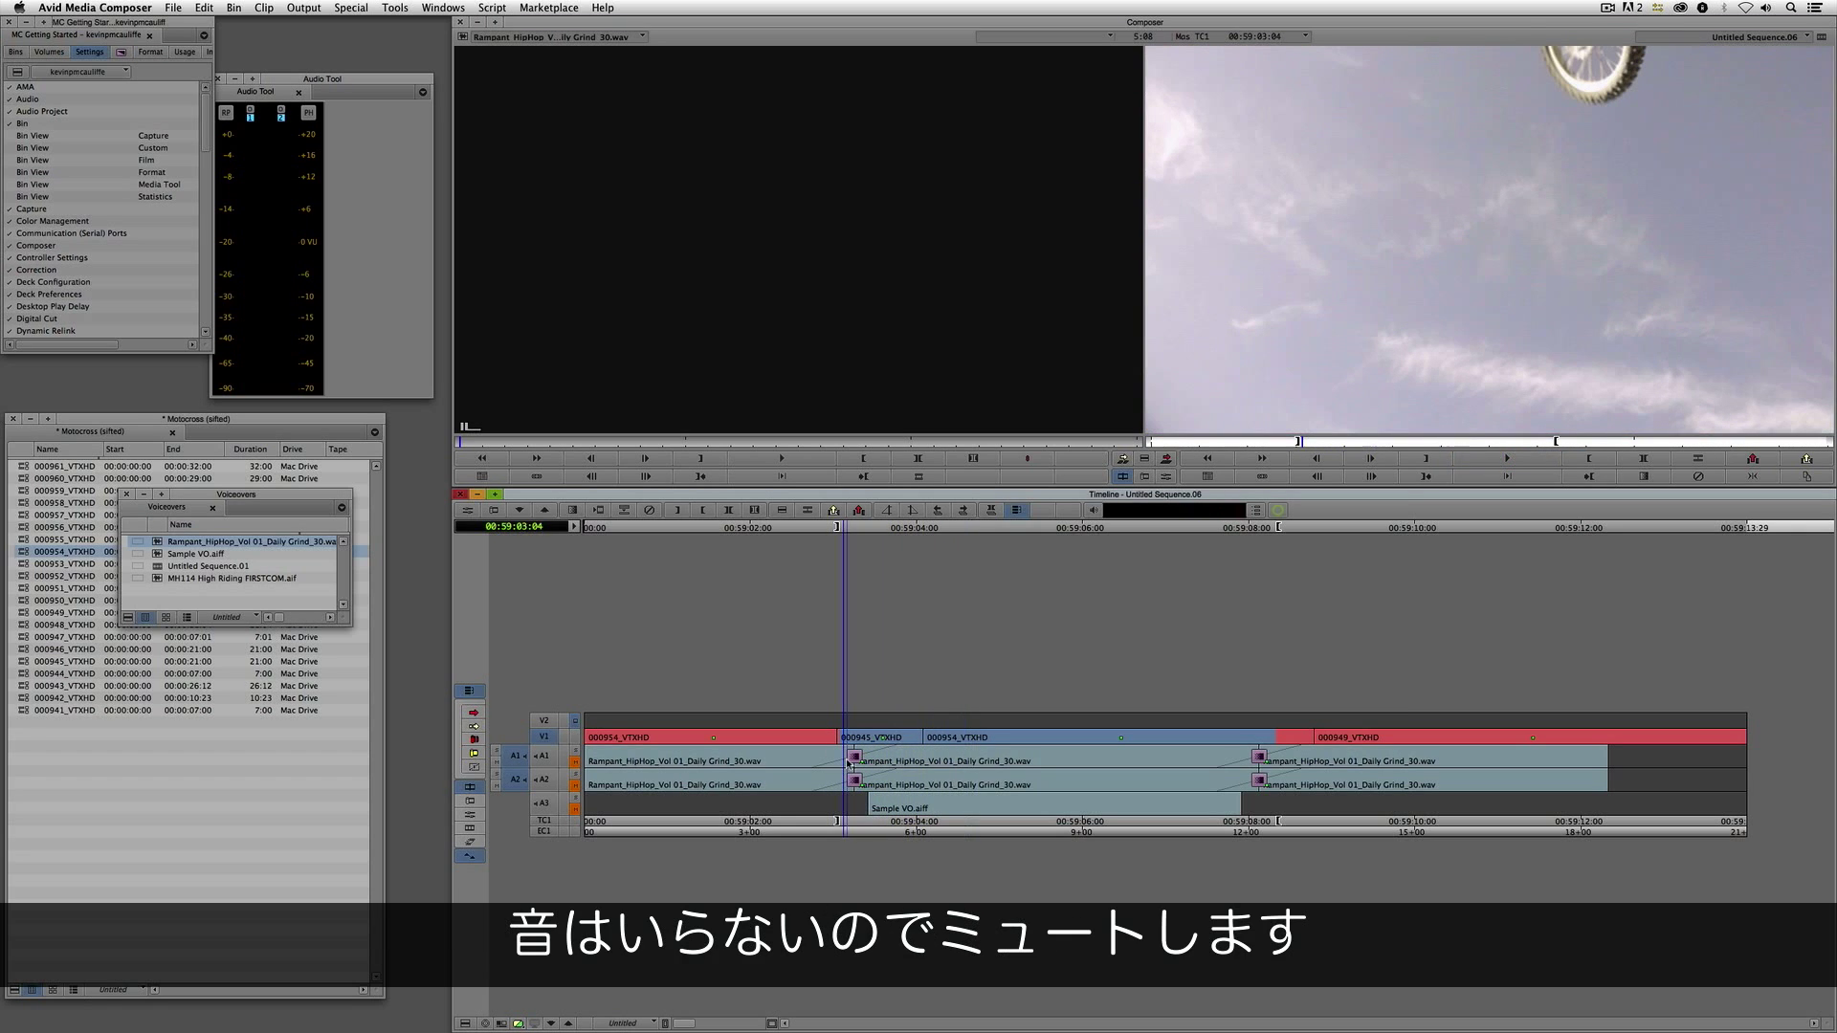
{"action": "left_click", "coordinate": [841, 764]}
{"action": "key", "text": "space"}
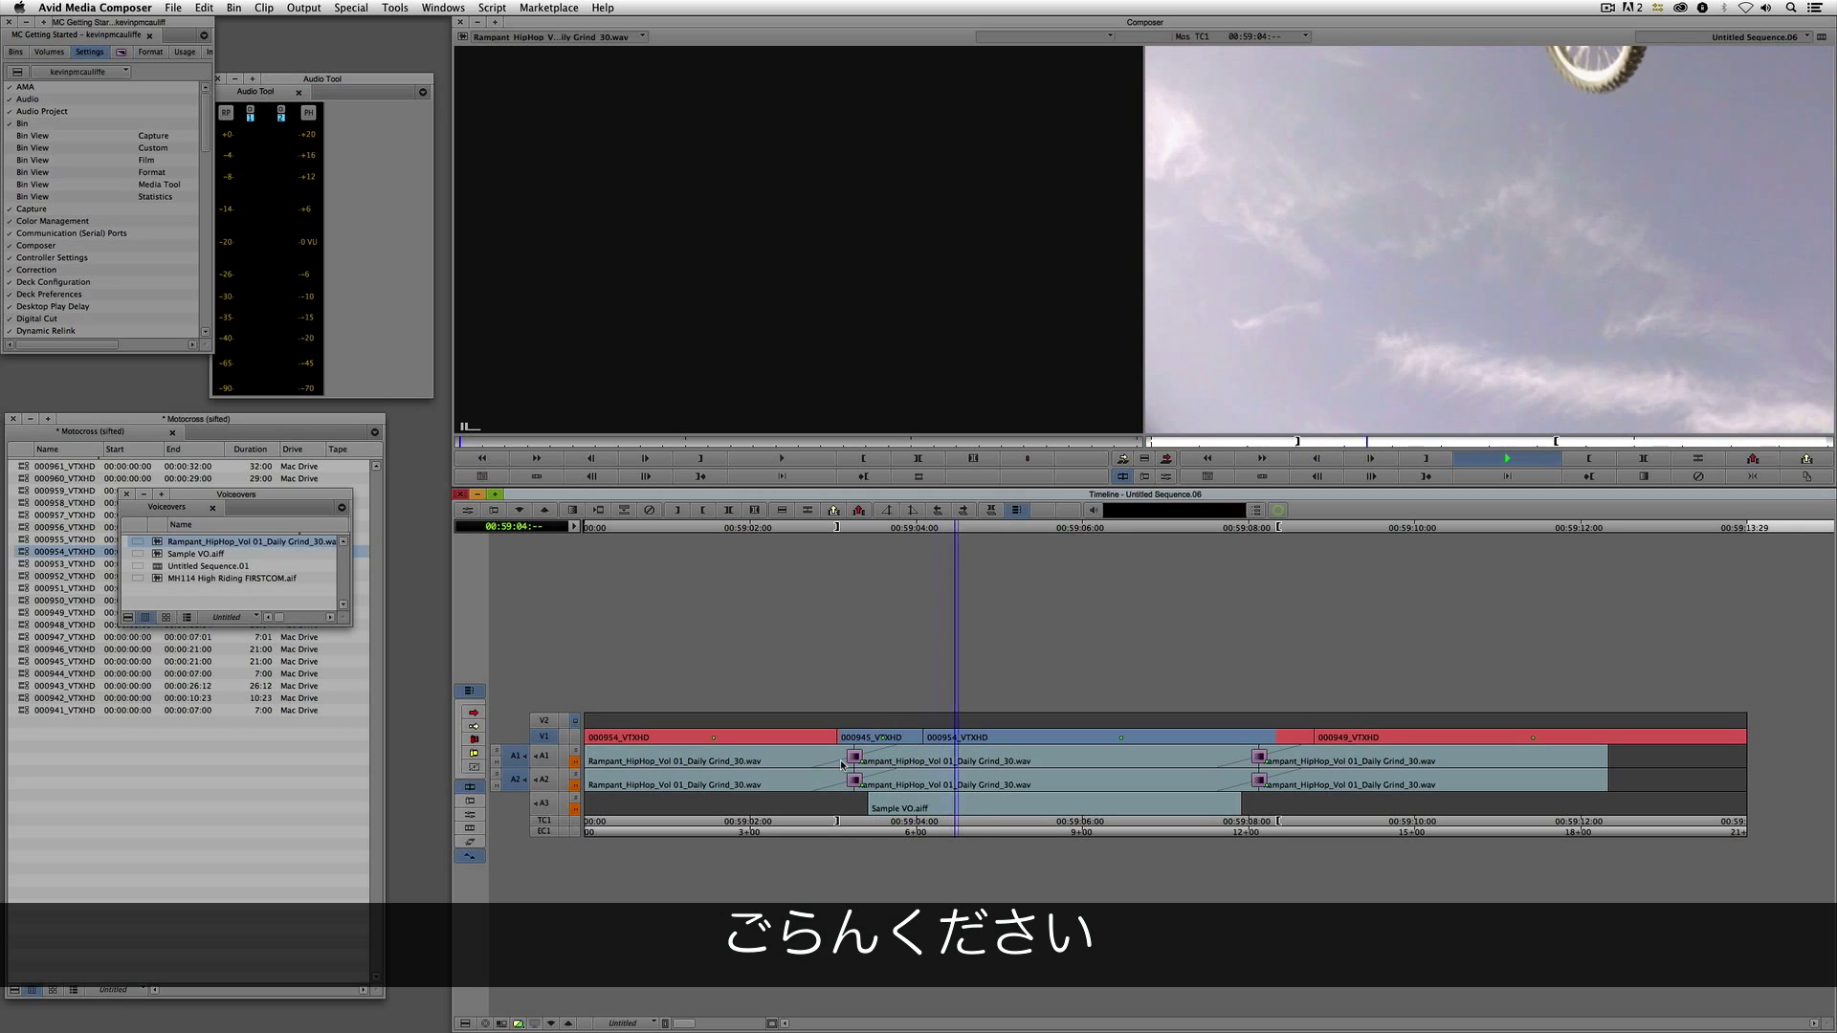
{"action": "key", "text": "space"}
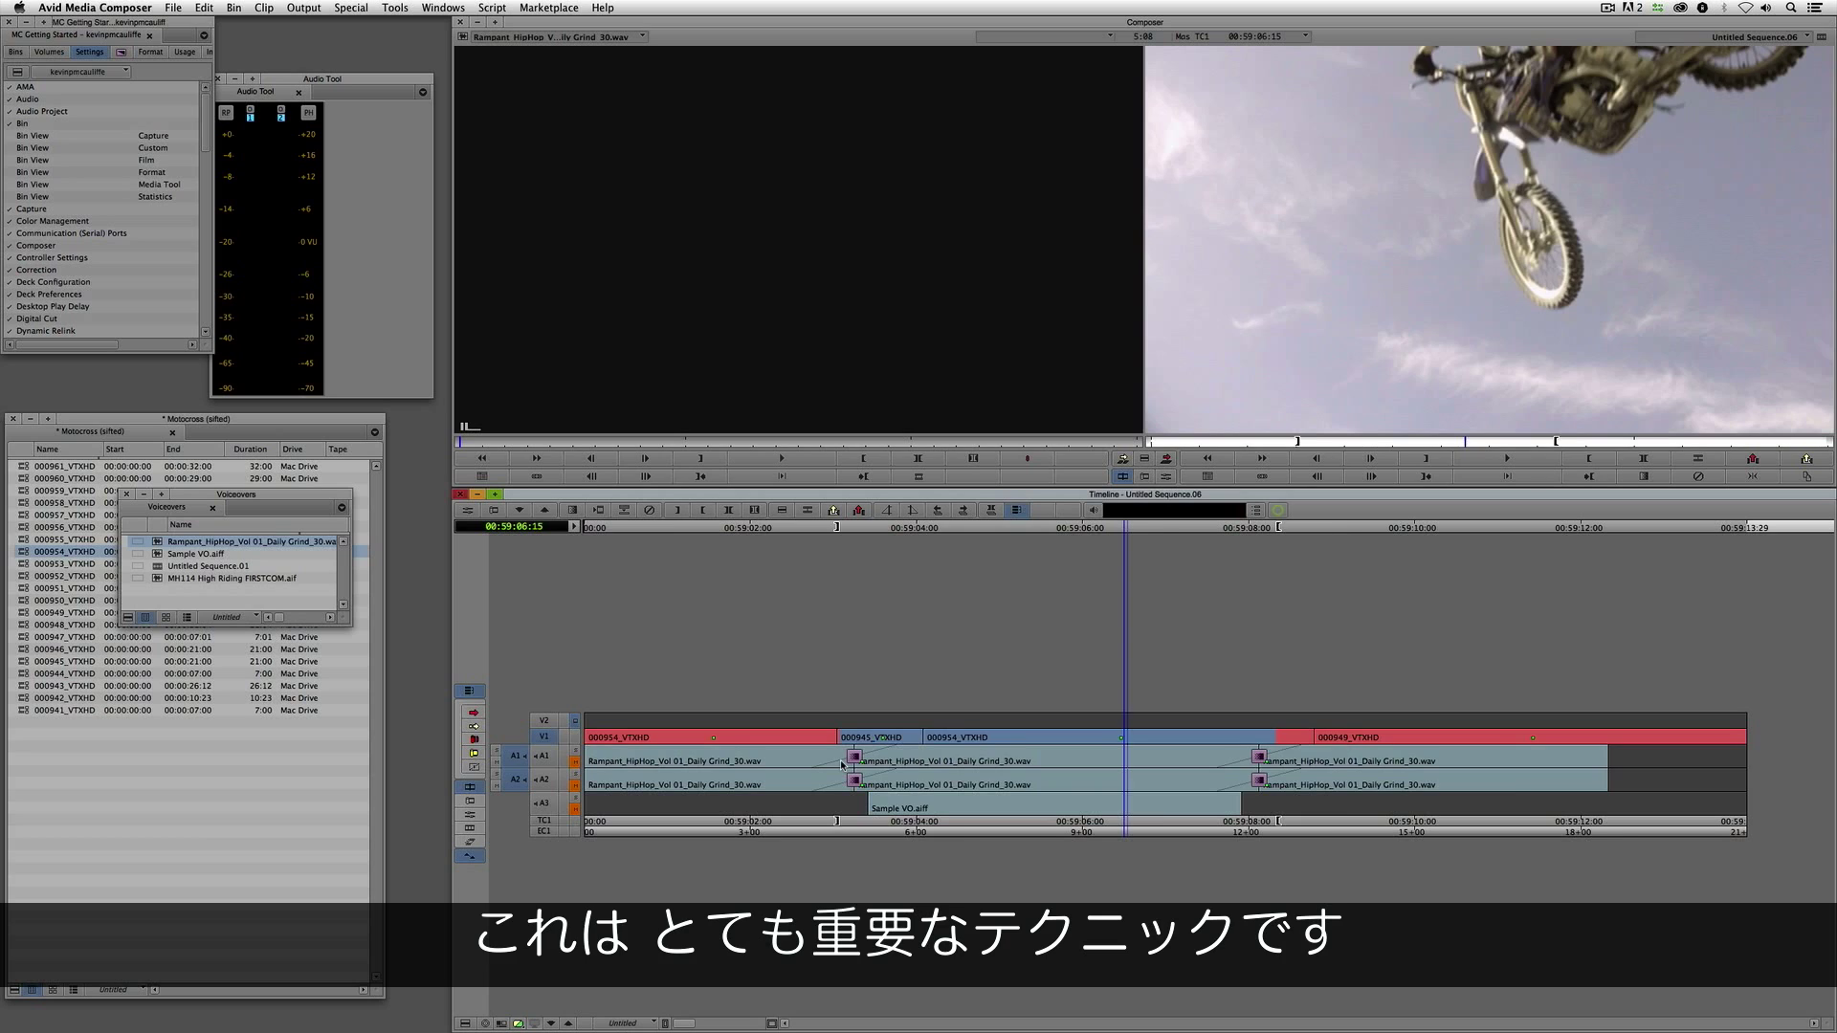
{"action": "key", "text": "super+z"}
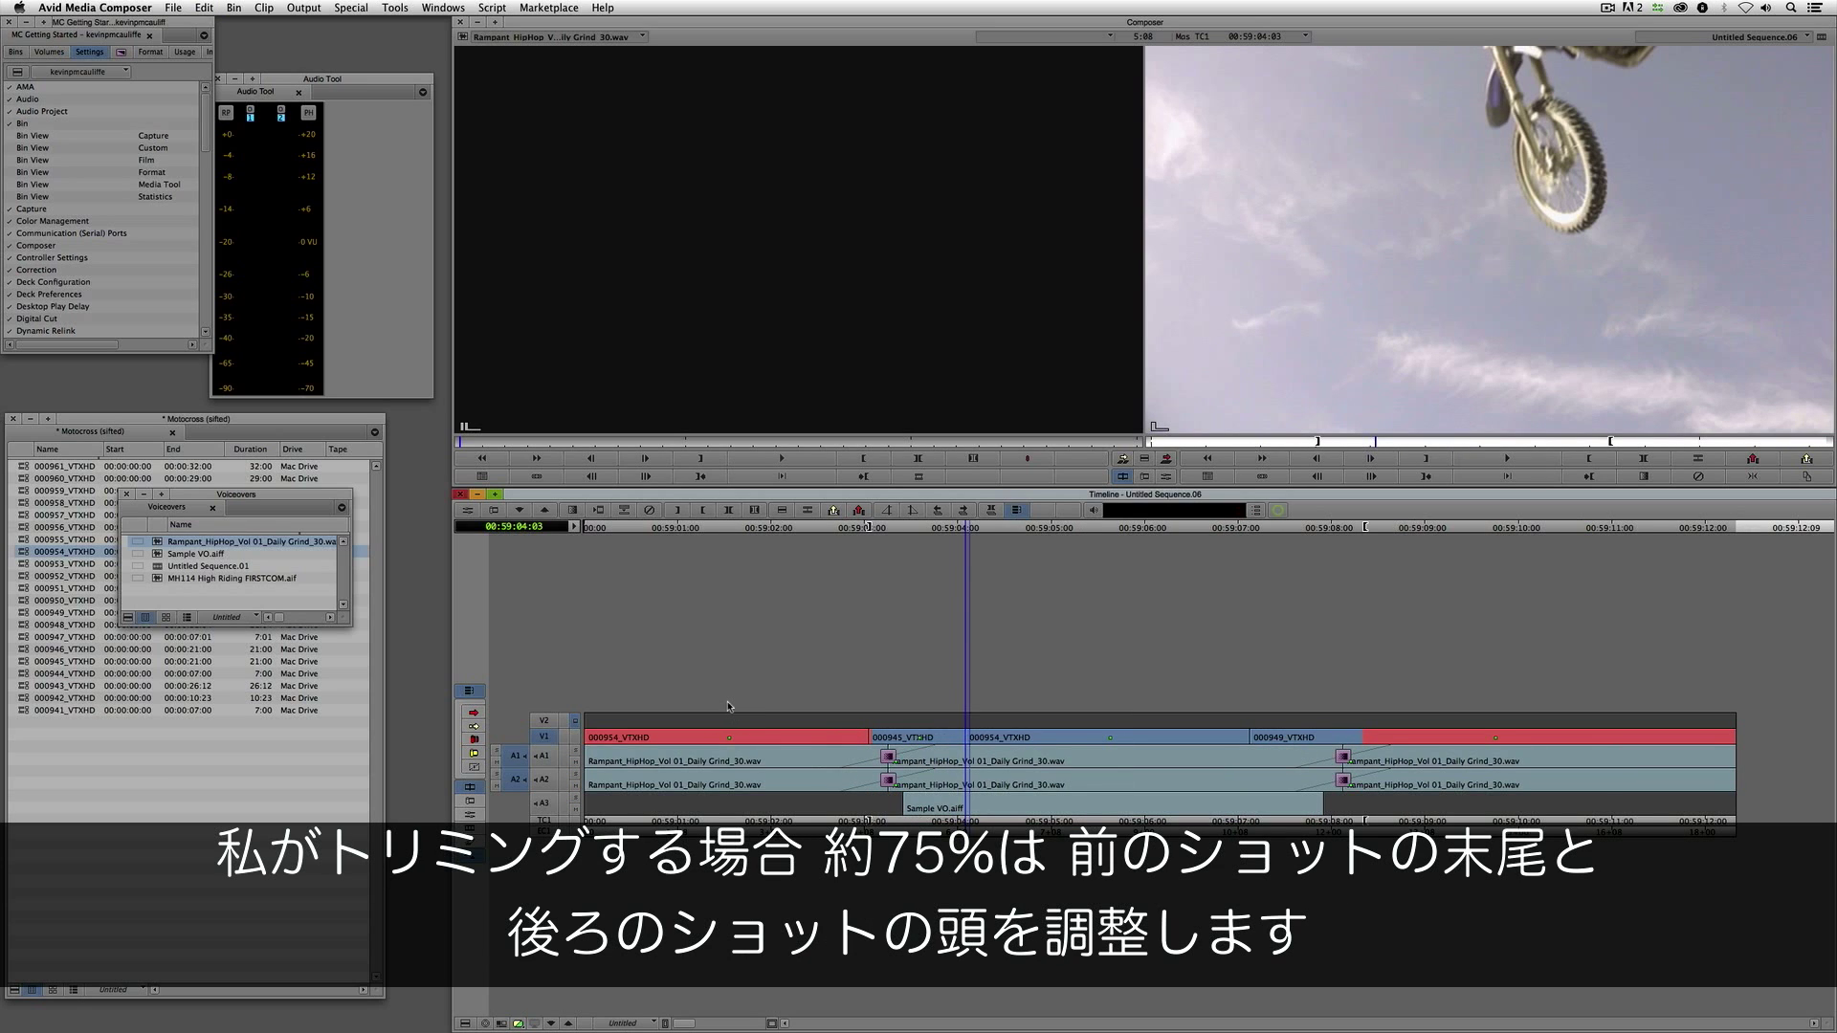
Step: Preview the cut, then mark an Out point 15 frames later and Extend the shot to it
{"action": "key", "text": "u"}
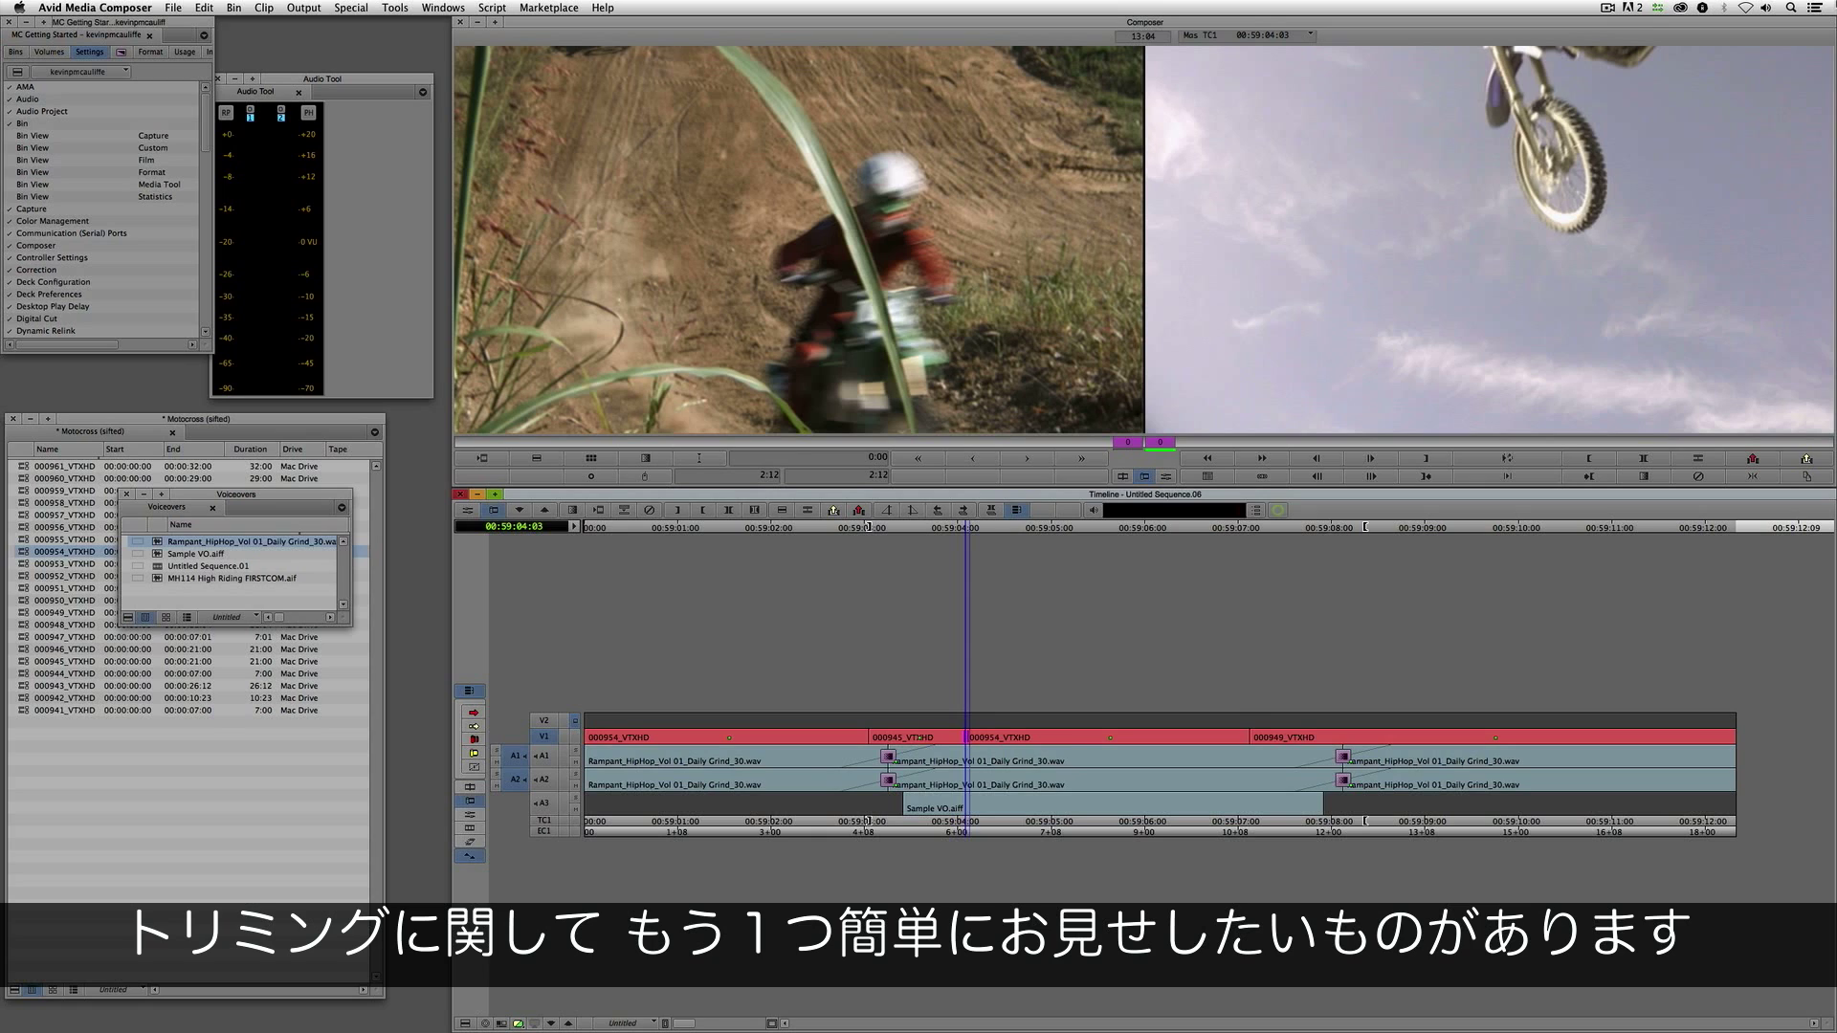
{"action": "key", "text": "y"}
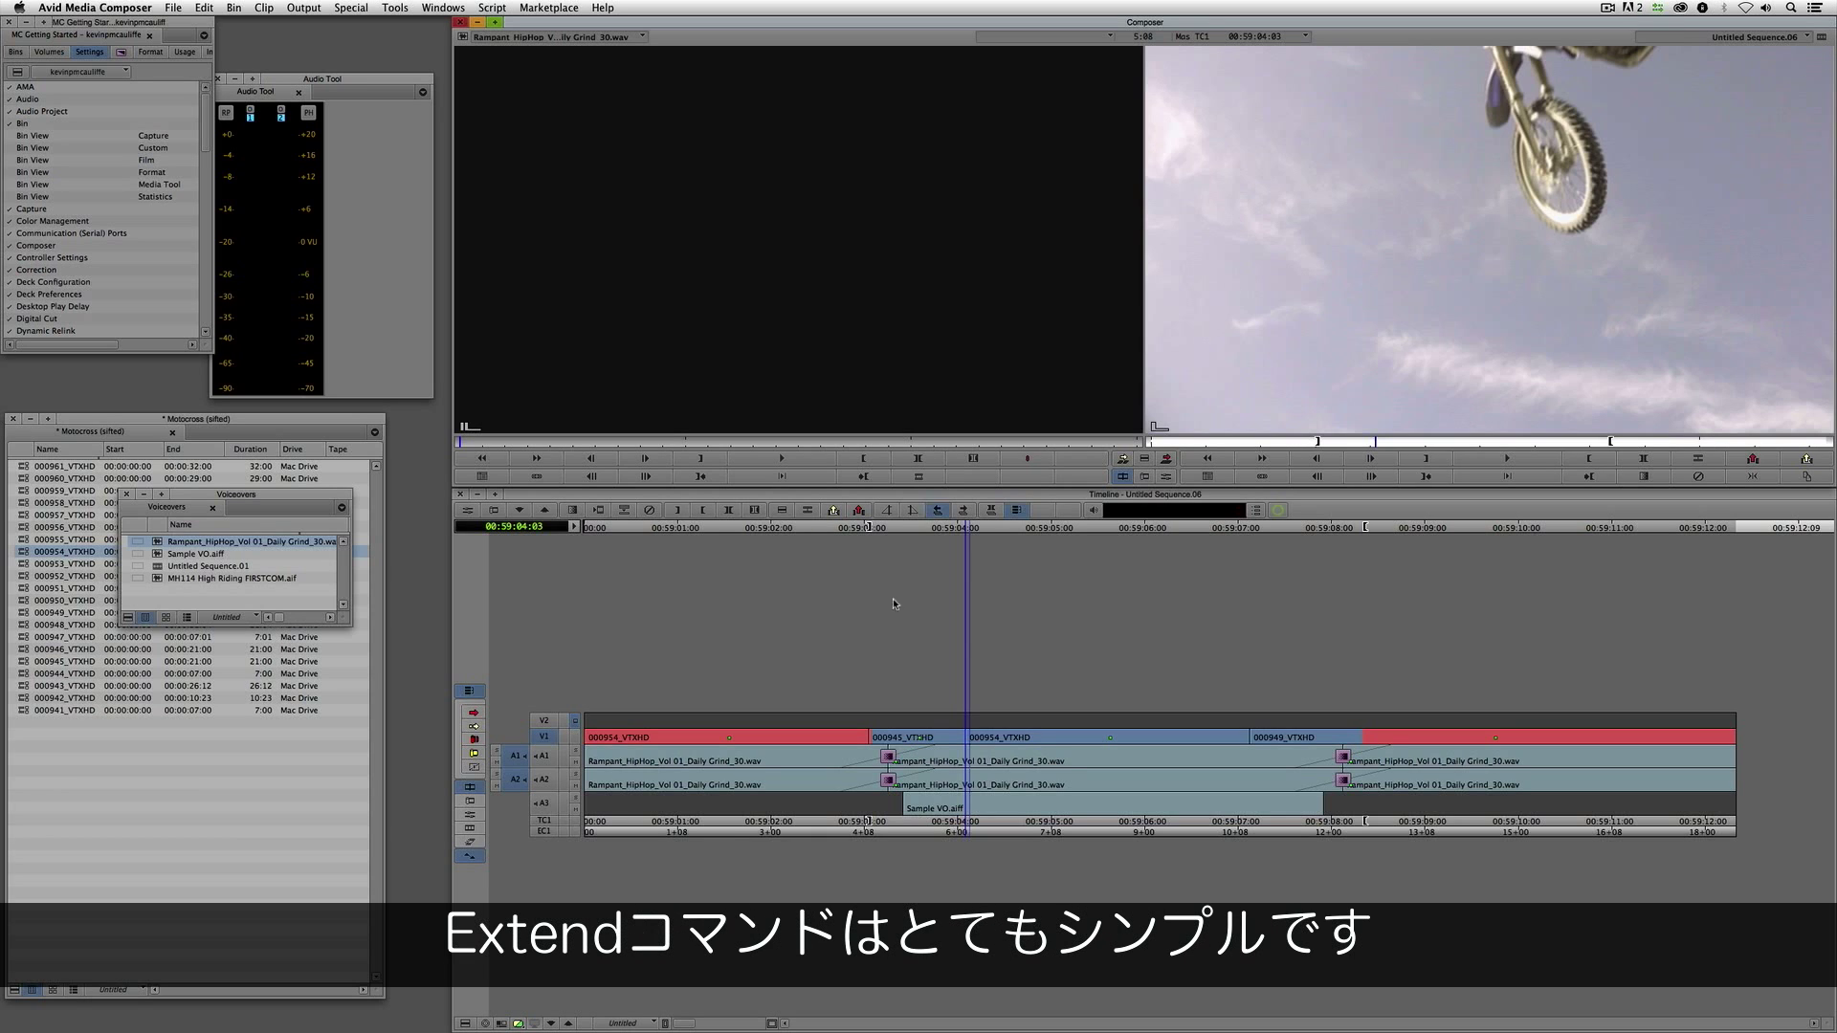
{"action": "left_click_drag", "start_coordinate": [924, 750], "coordinate": [965, 746]}
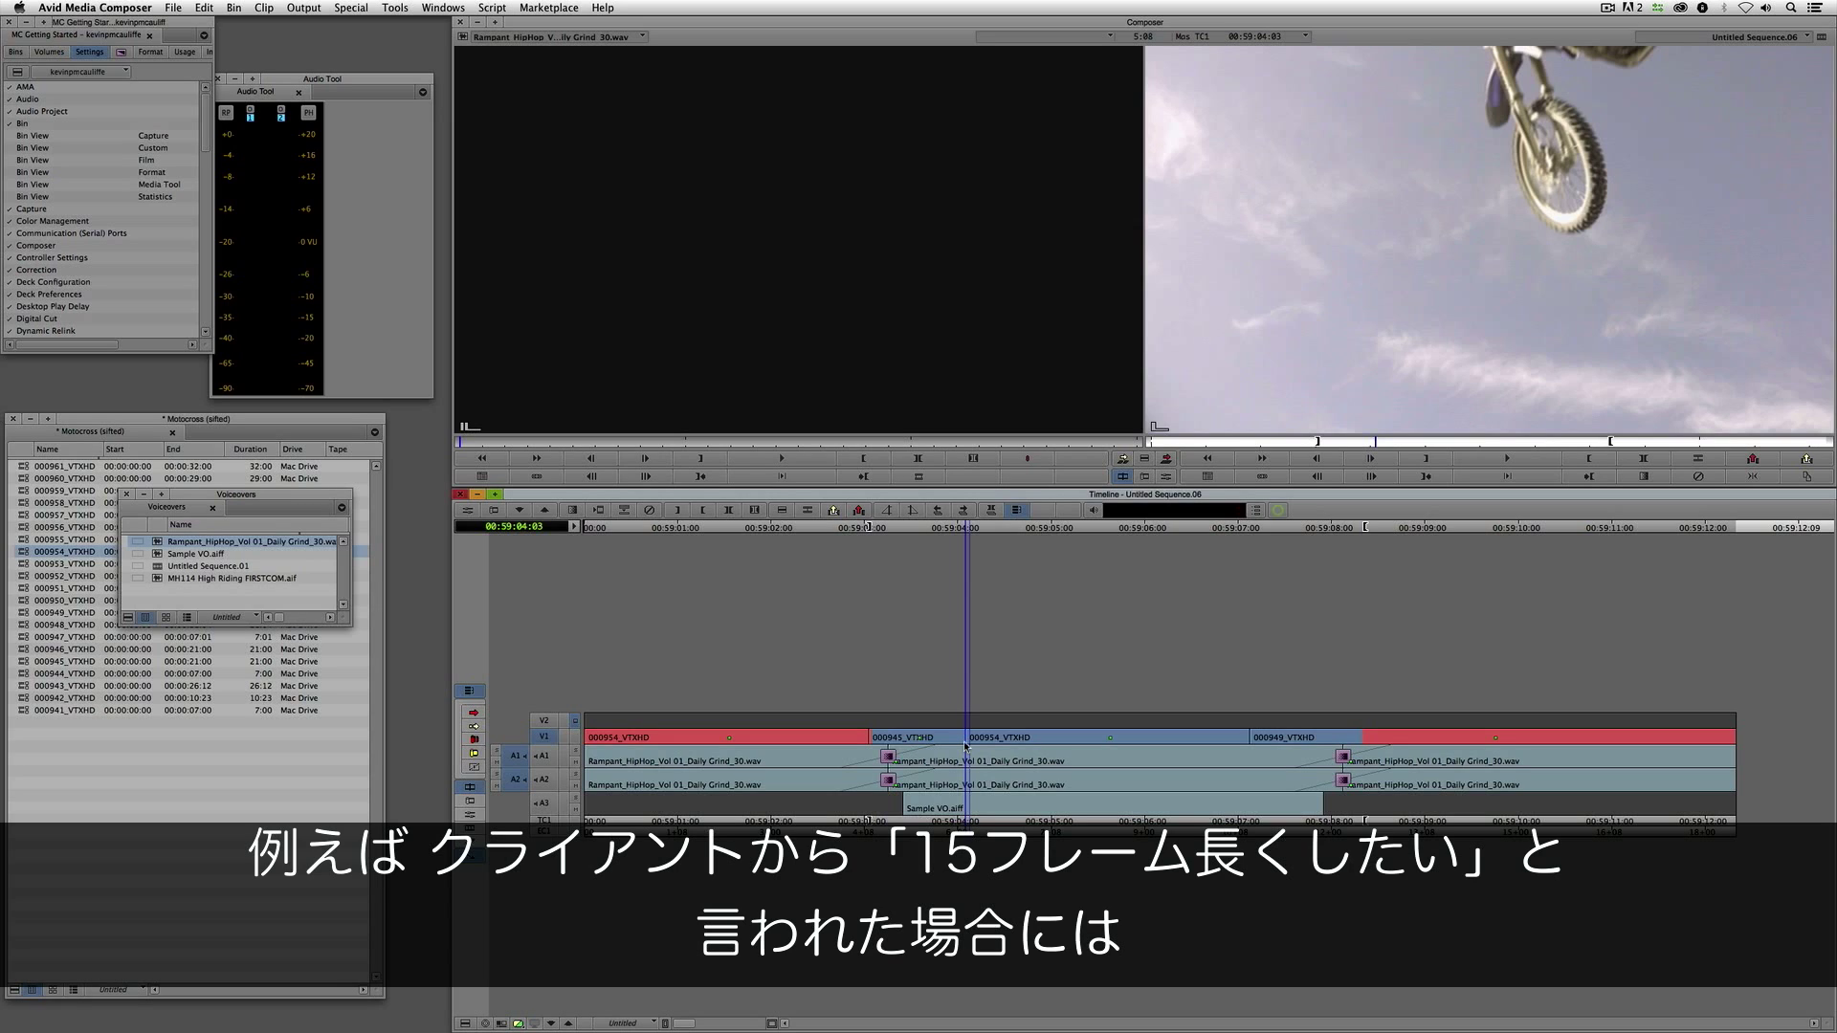
{"action": "type", "text": "+15"}
{"action": "key", "text": "Return"}
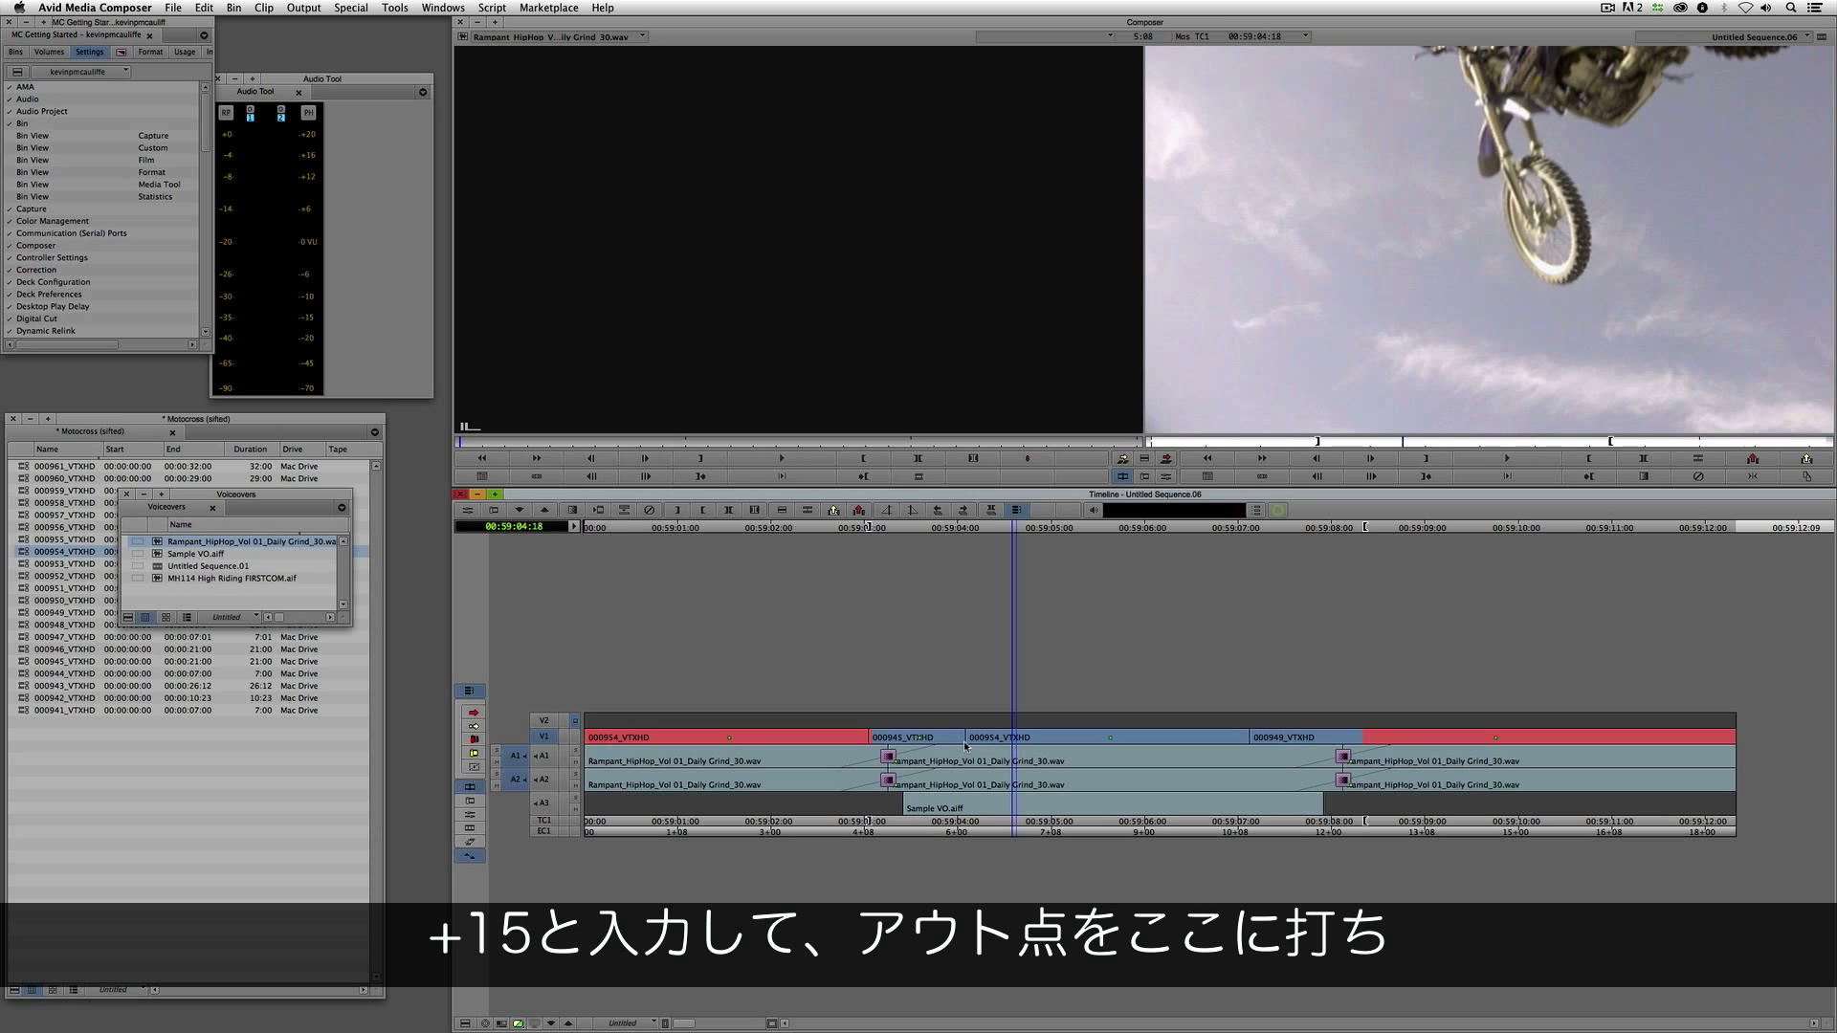
{"action": "key", "text": "o"}
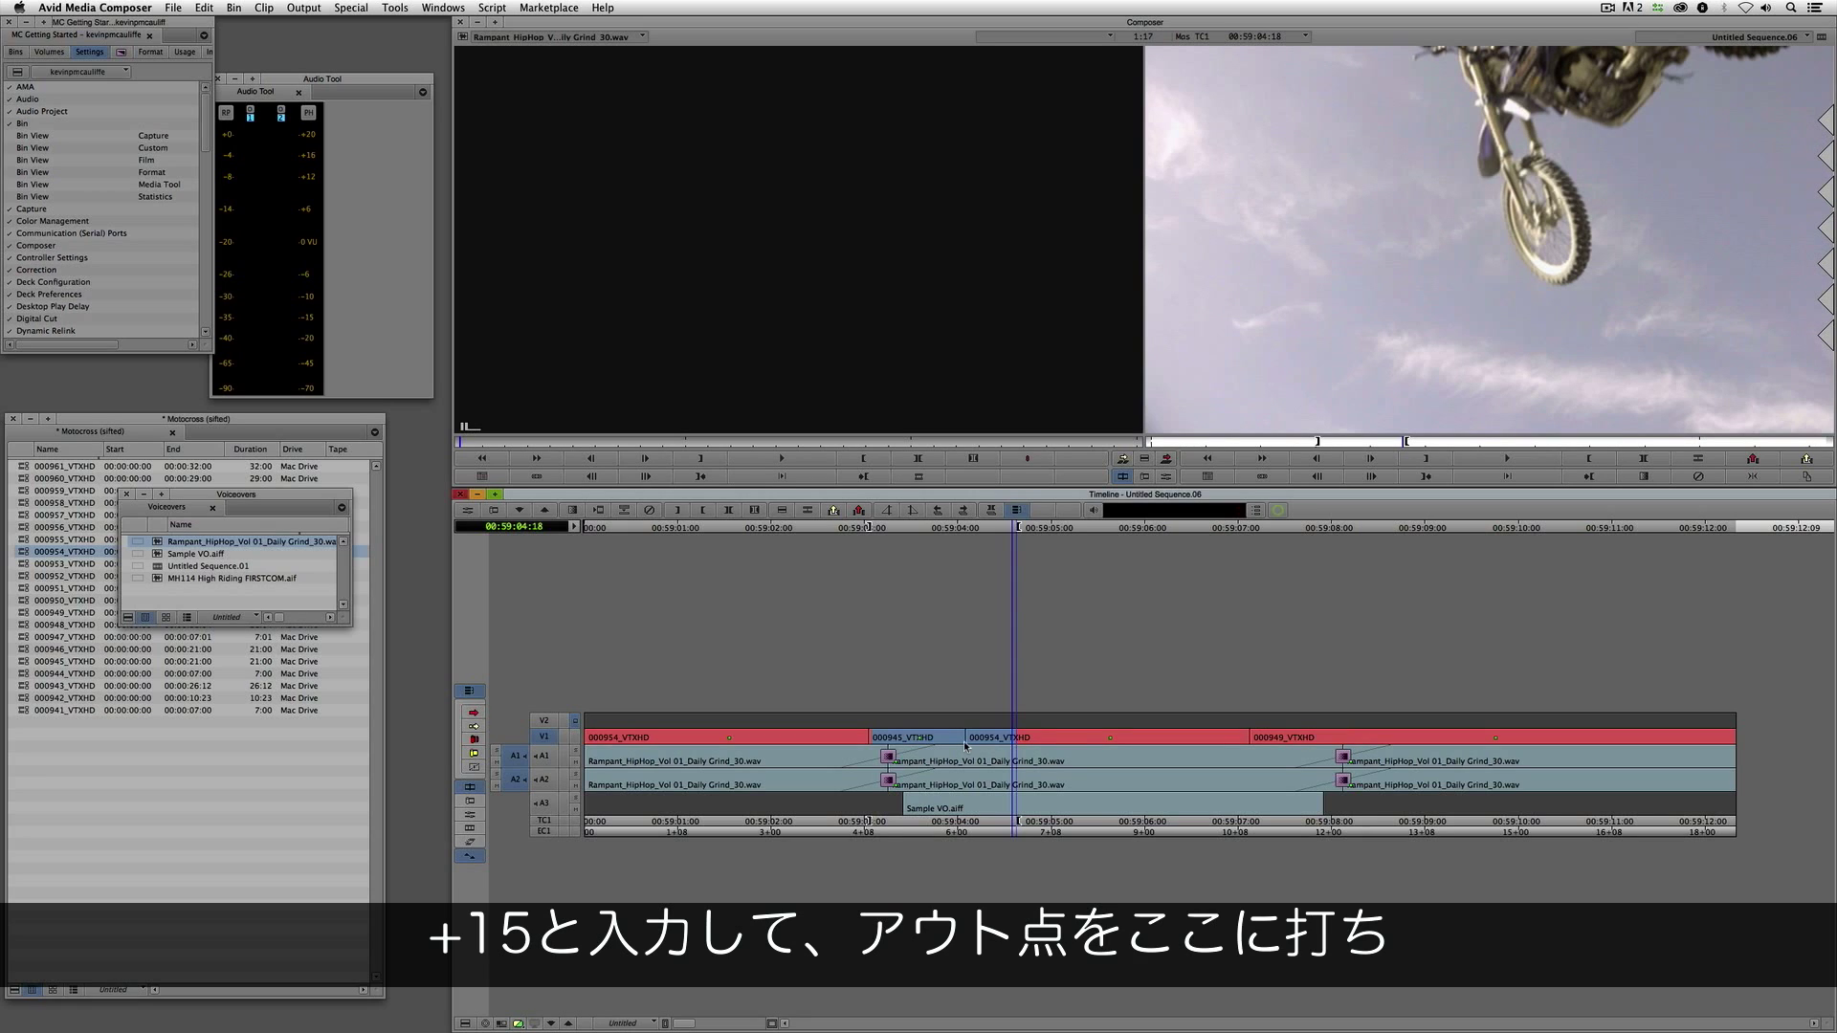
{"action": "key", "text": "d"}
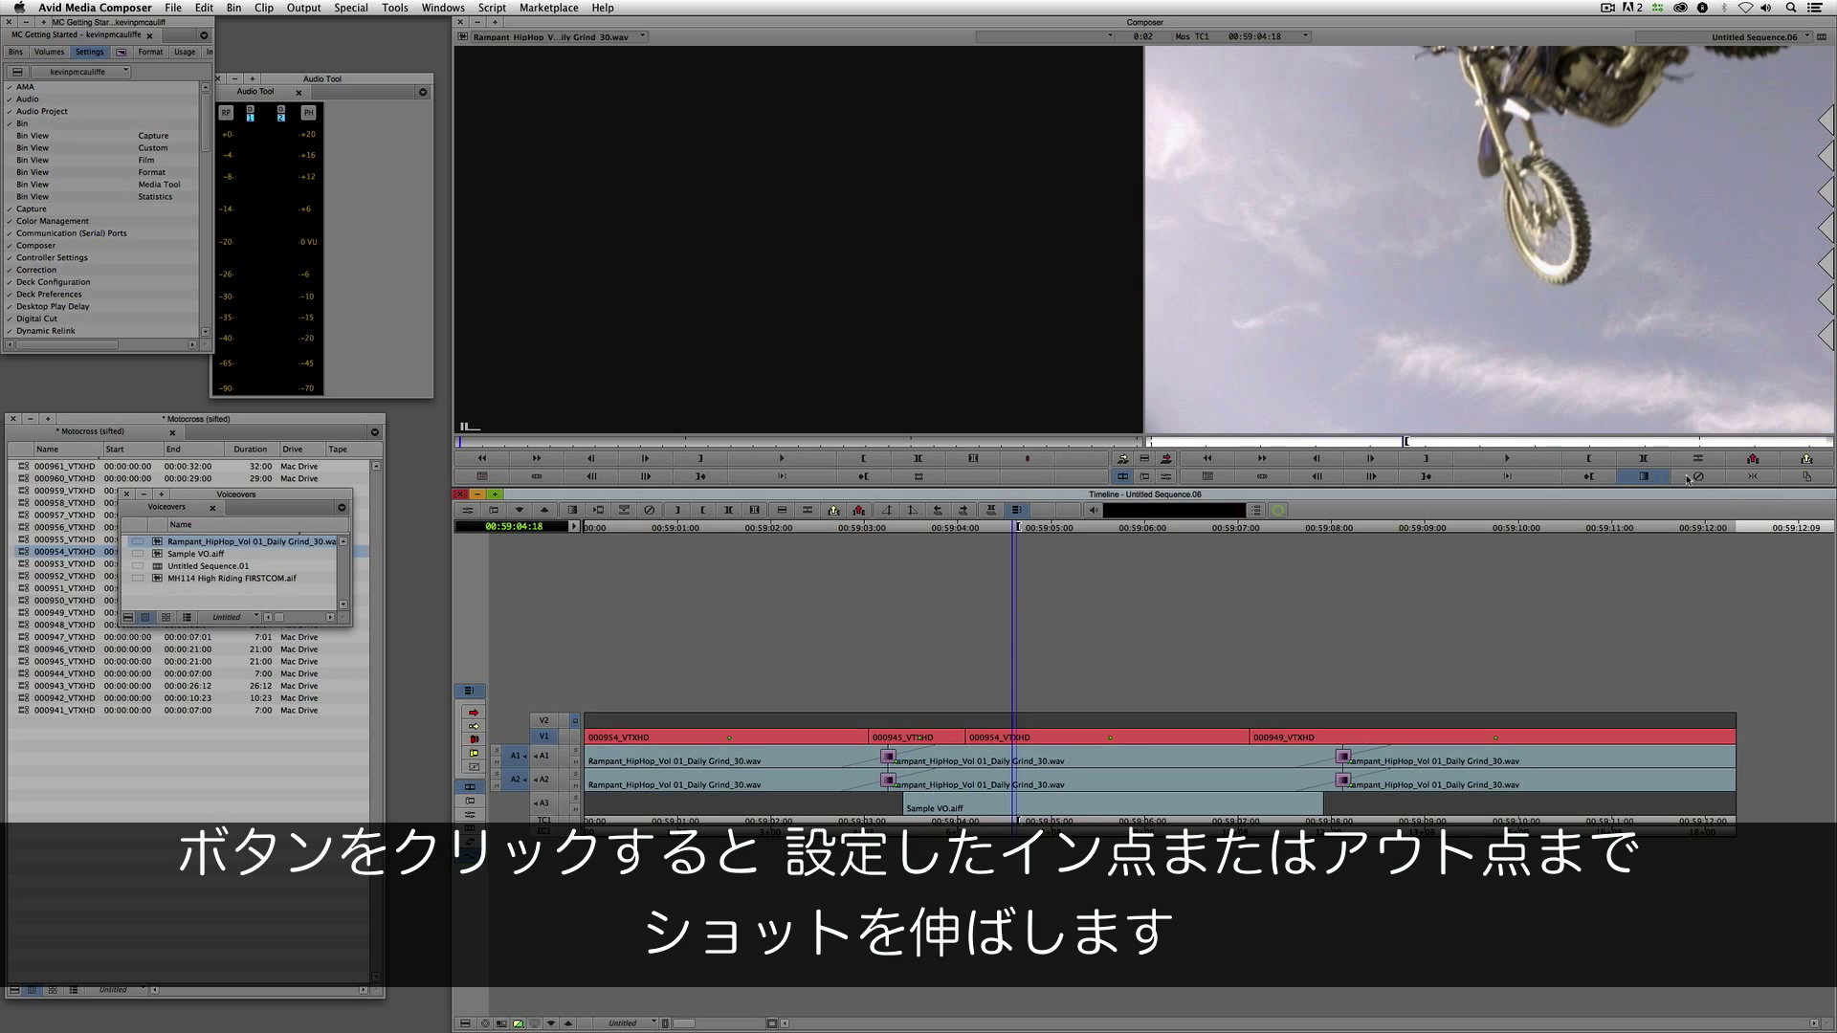
{"action": "left_click", "coordinate": [1754, 477]}
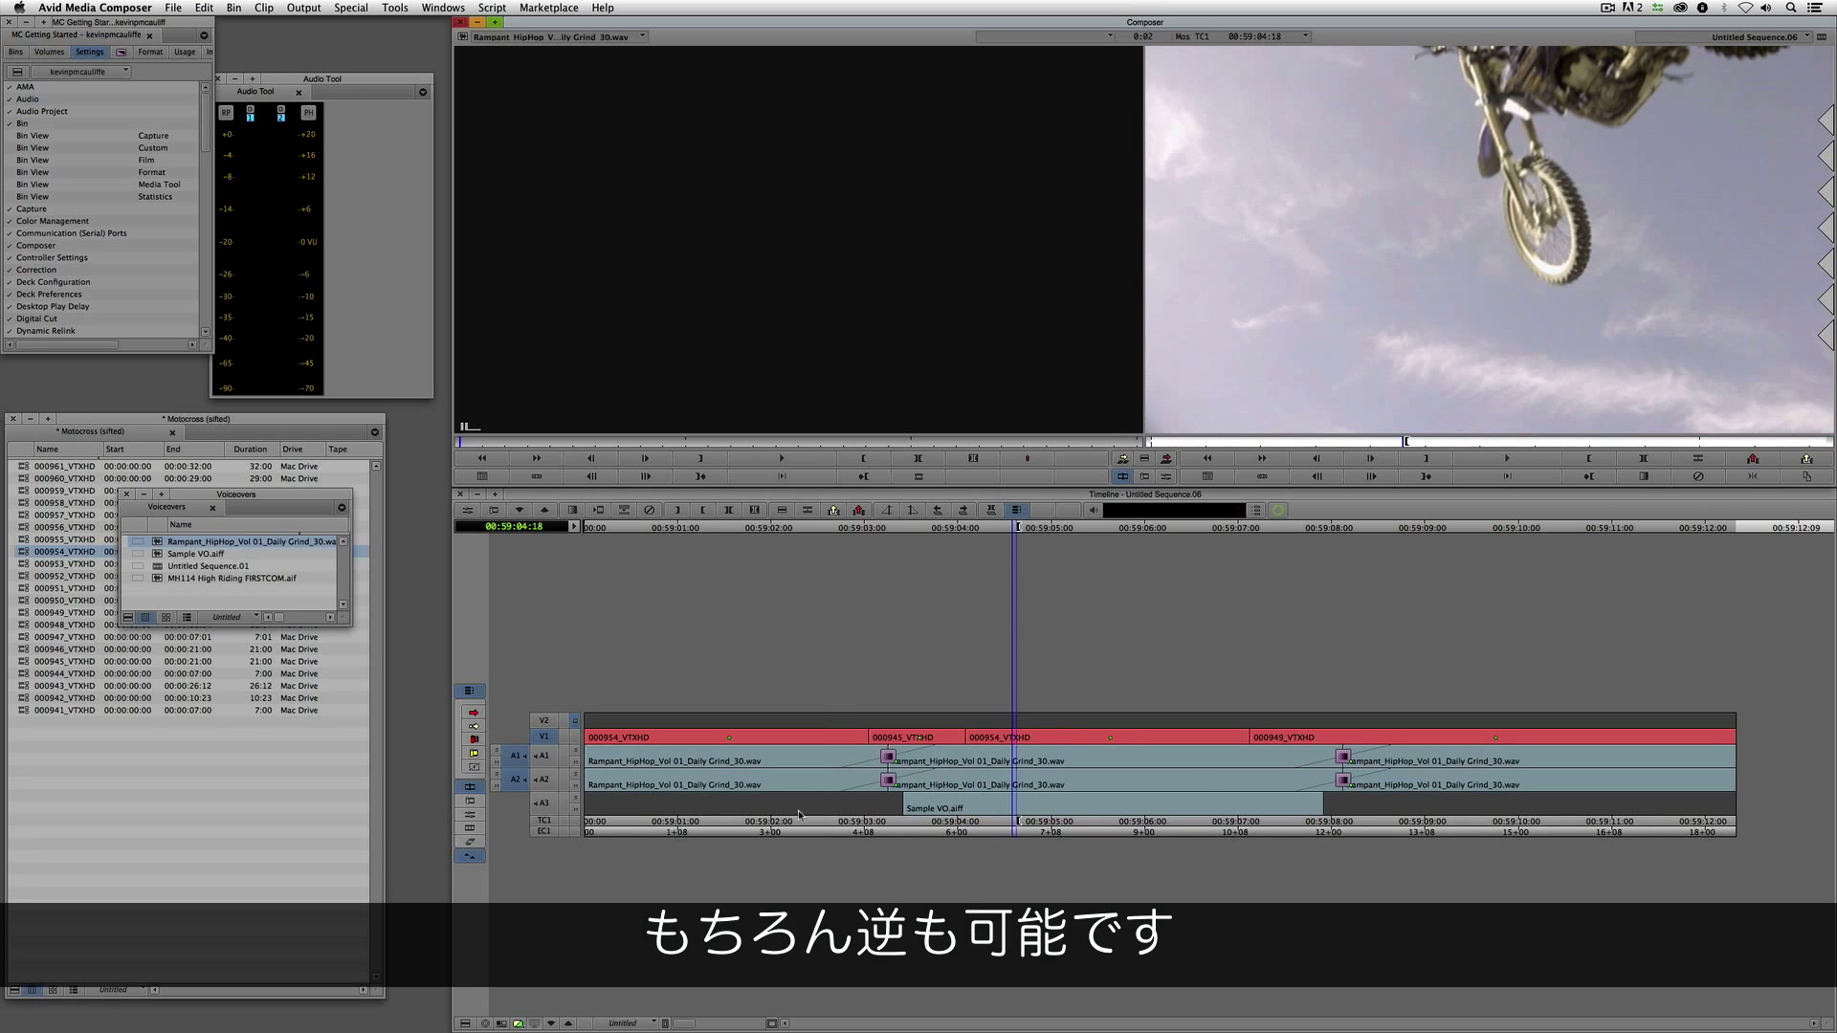
Step: Mark an In point at 00:59:02:16 and Extend the cut back to it
{"action": "left_click", "coordinate": [826, 782]}
{"action": "key", "text": "i"}
{"action": "key", "text": "f"}
{"action": "left_click", "coordinate": [1754, 477]}
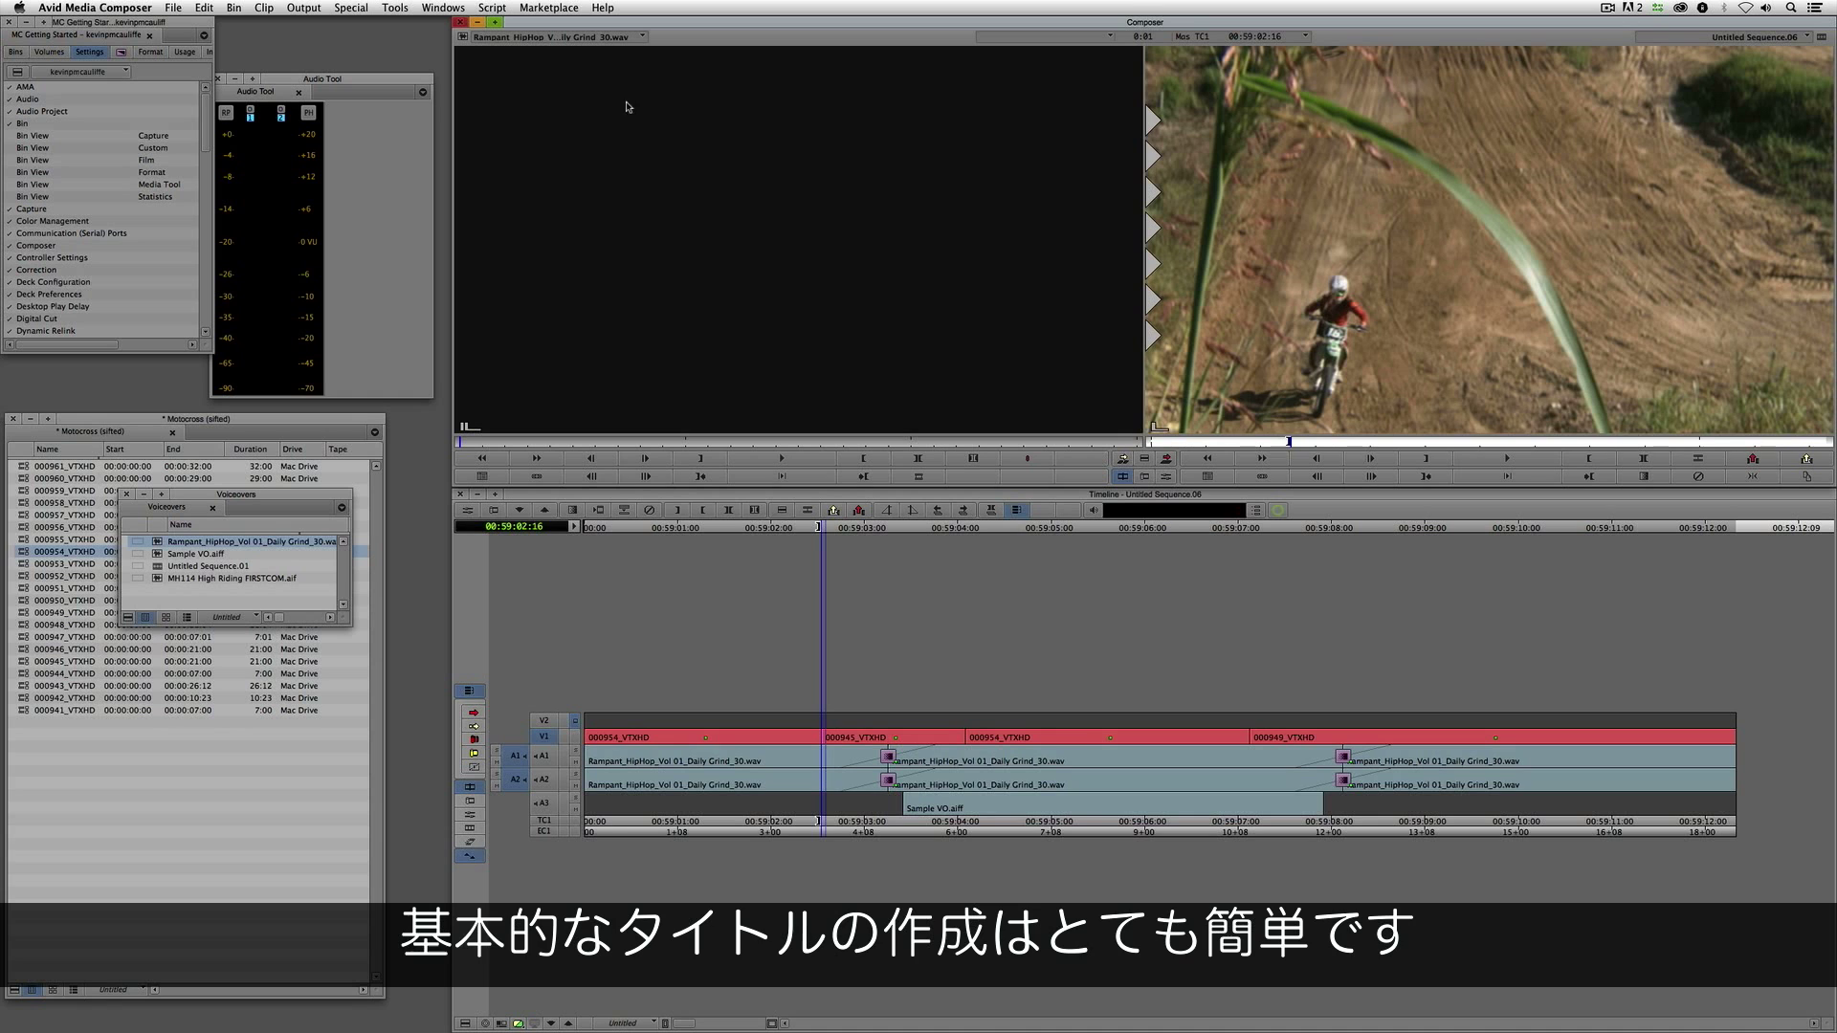
Step: Create a new title in the standard Title Tool
{"action": "left_click", "coordinate": [263, 8]}
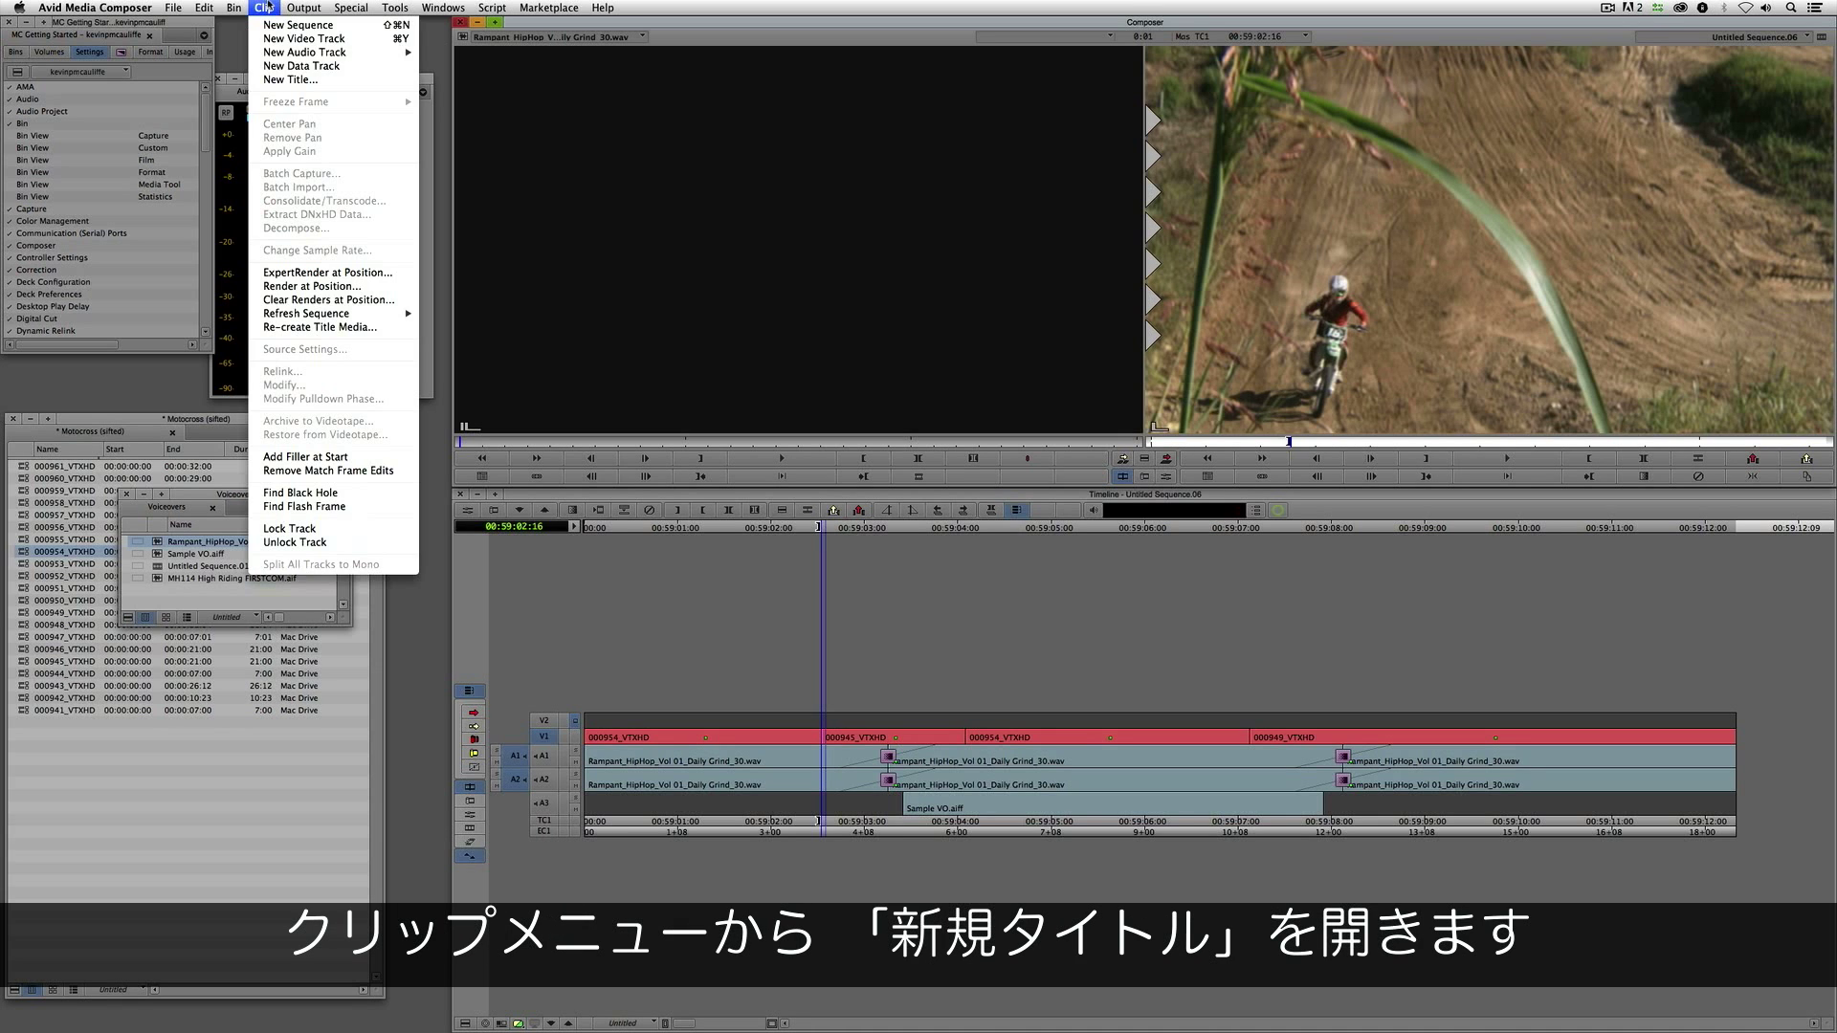
{"action": "left_click", "coordinate": [290, 80]}
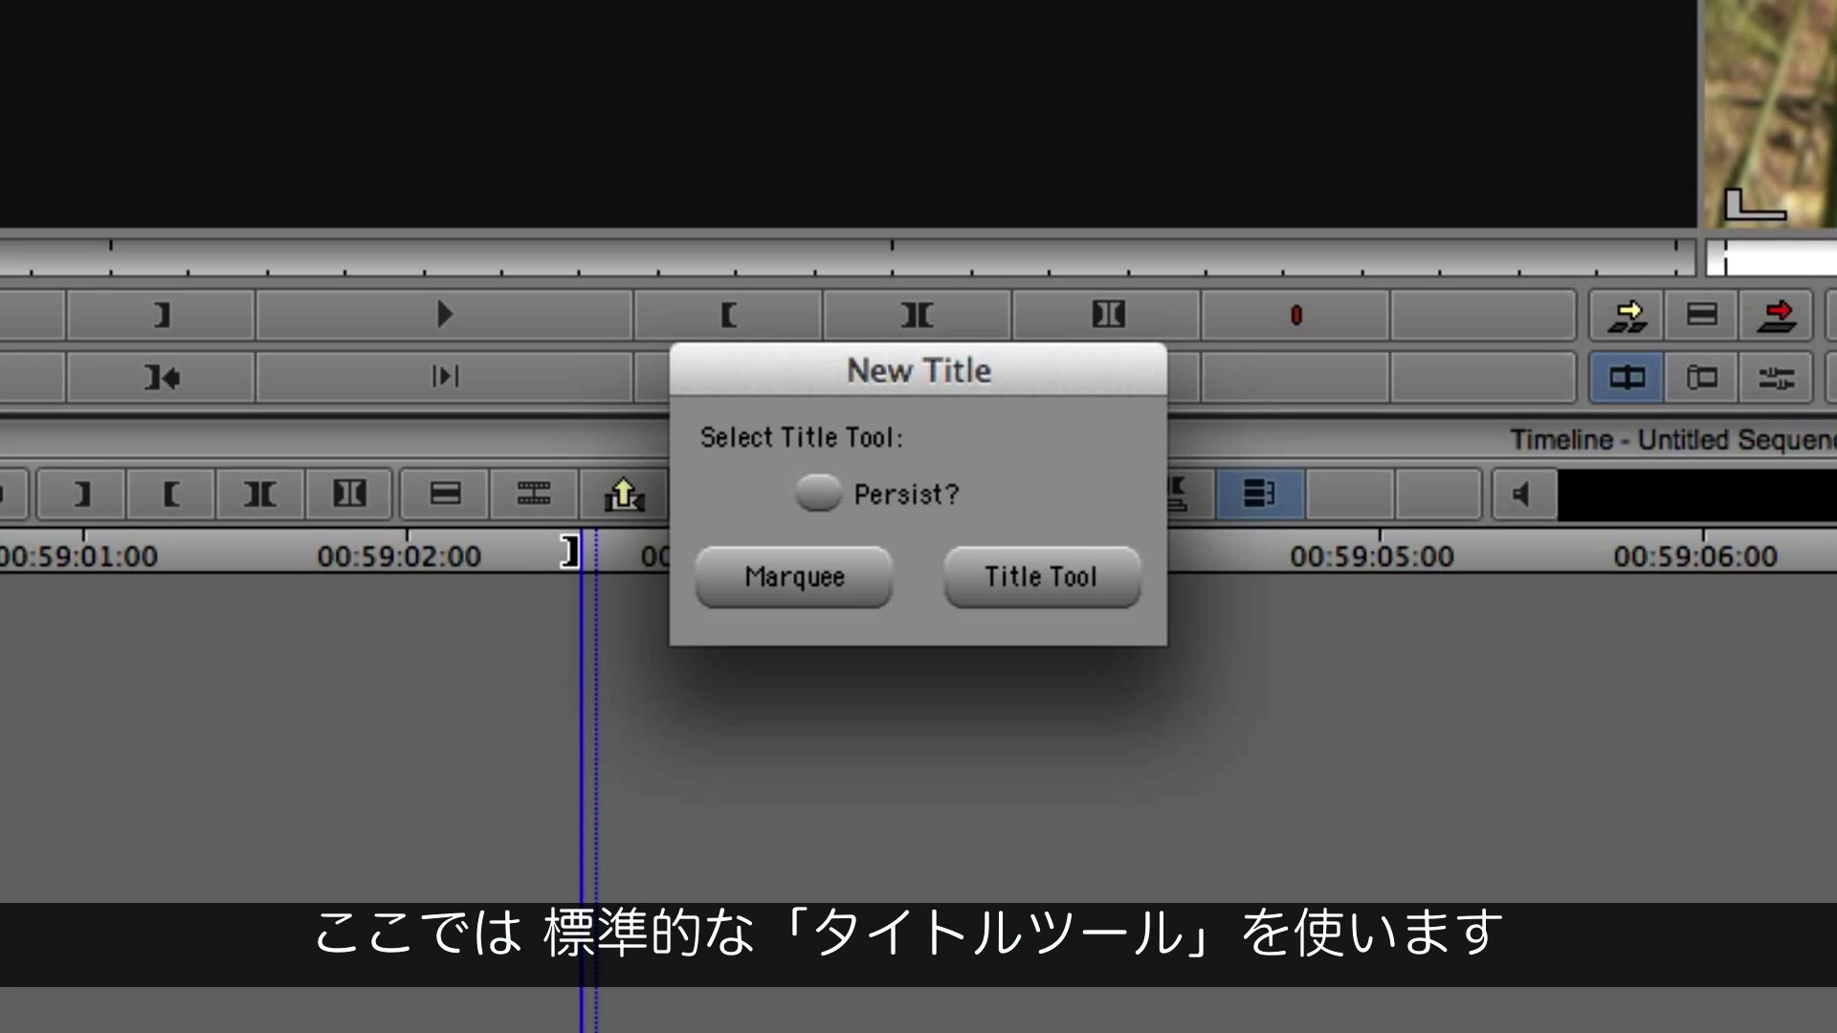
{"action": "left_click", "coordinate": [1110, 583]}
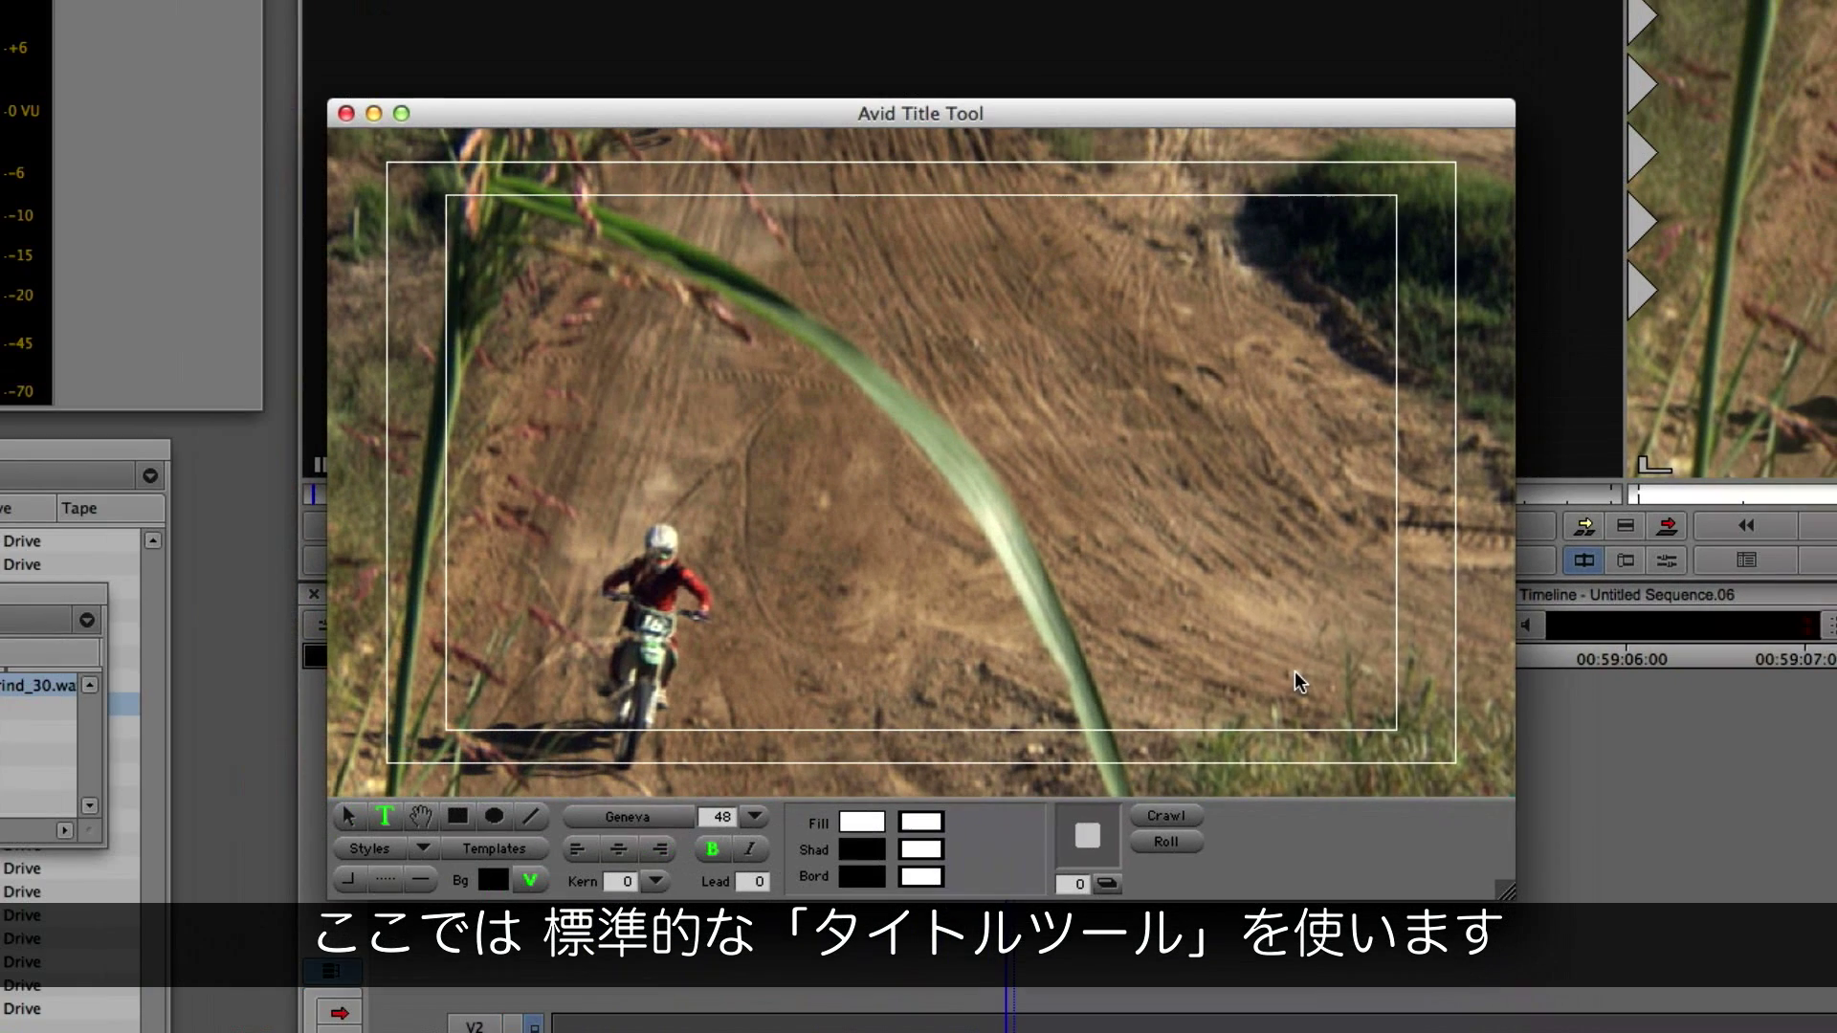
{"action": "left_click_drag", "start_coordinate": [952, 107], "coordinate": [1142, 0]}
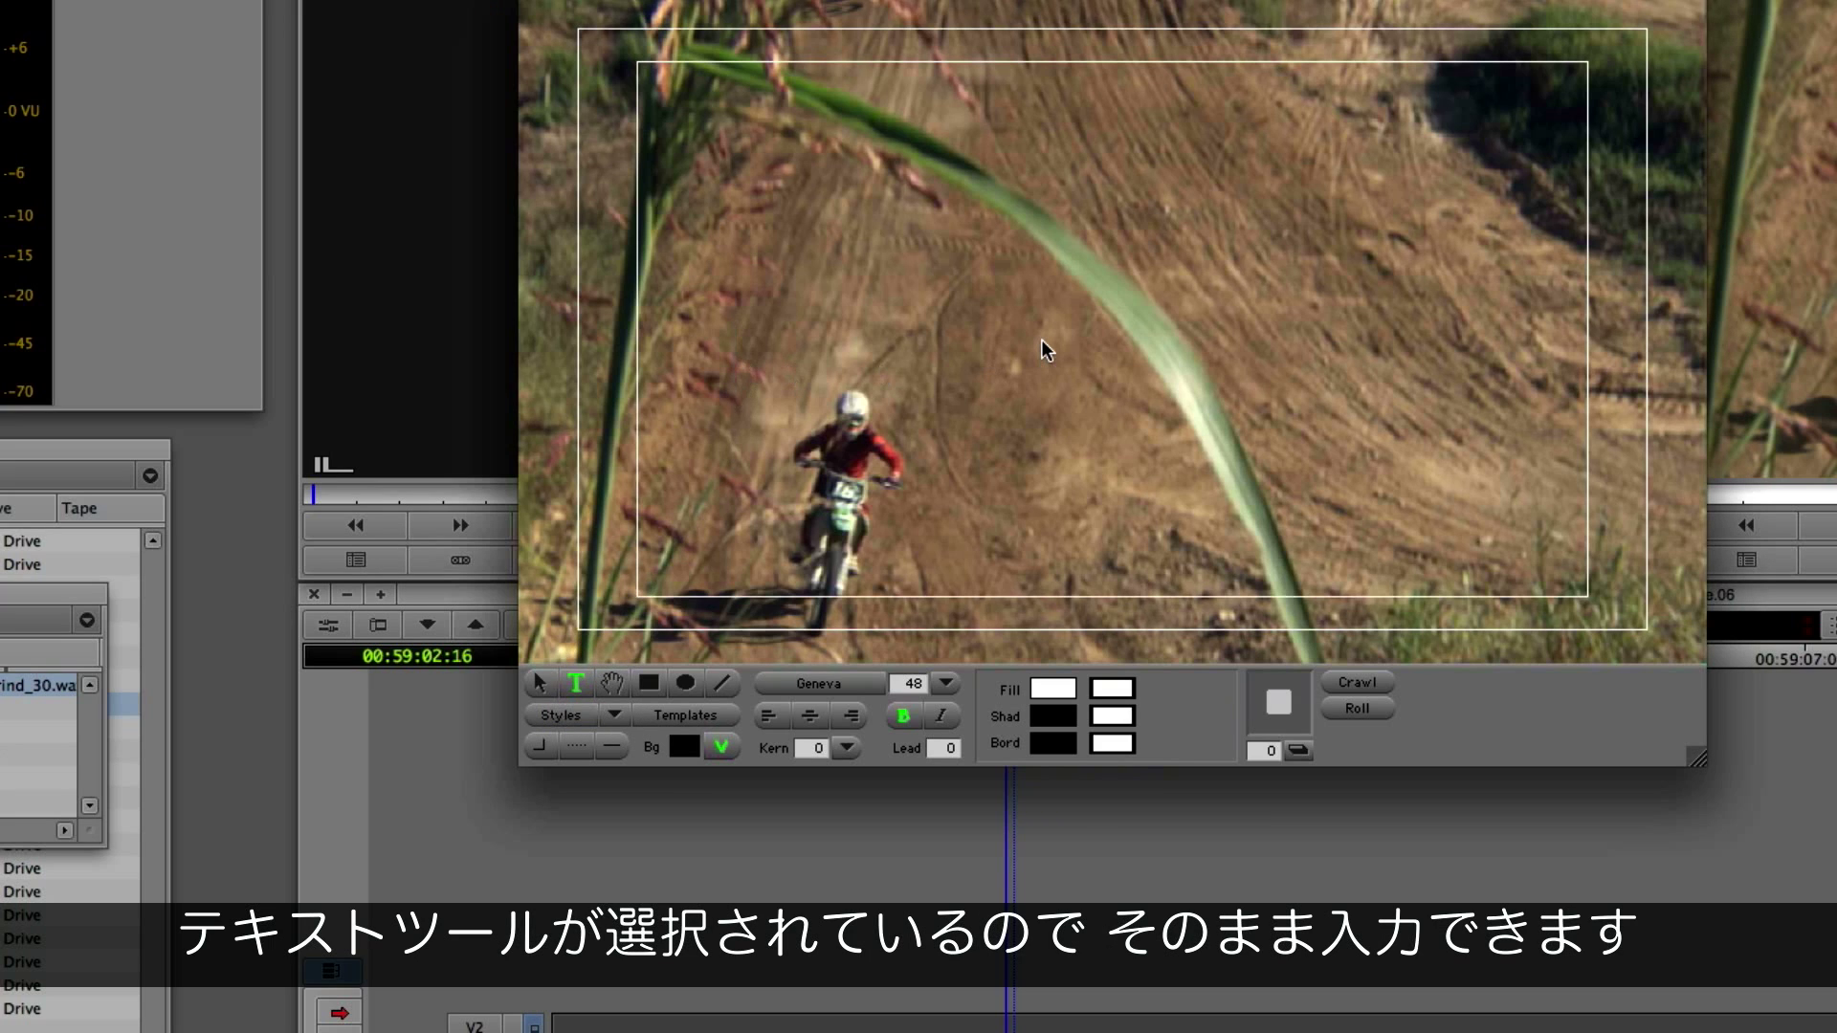
Step: Type the presenter's name above 'Motocross Master' and move the text to the lower left
{"action": "type", "text": "Kevin P Mc"}
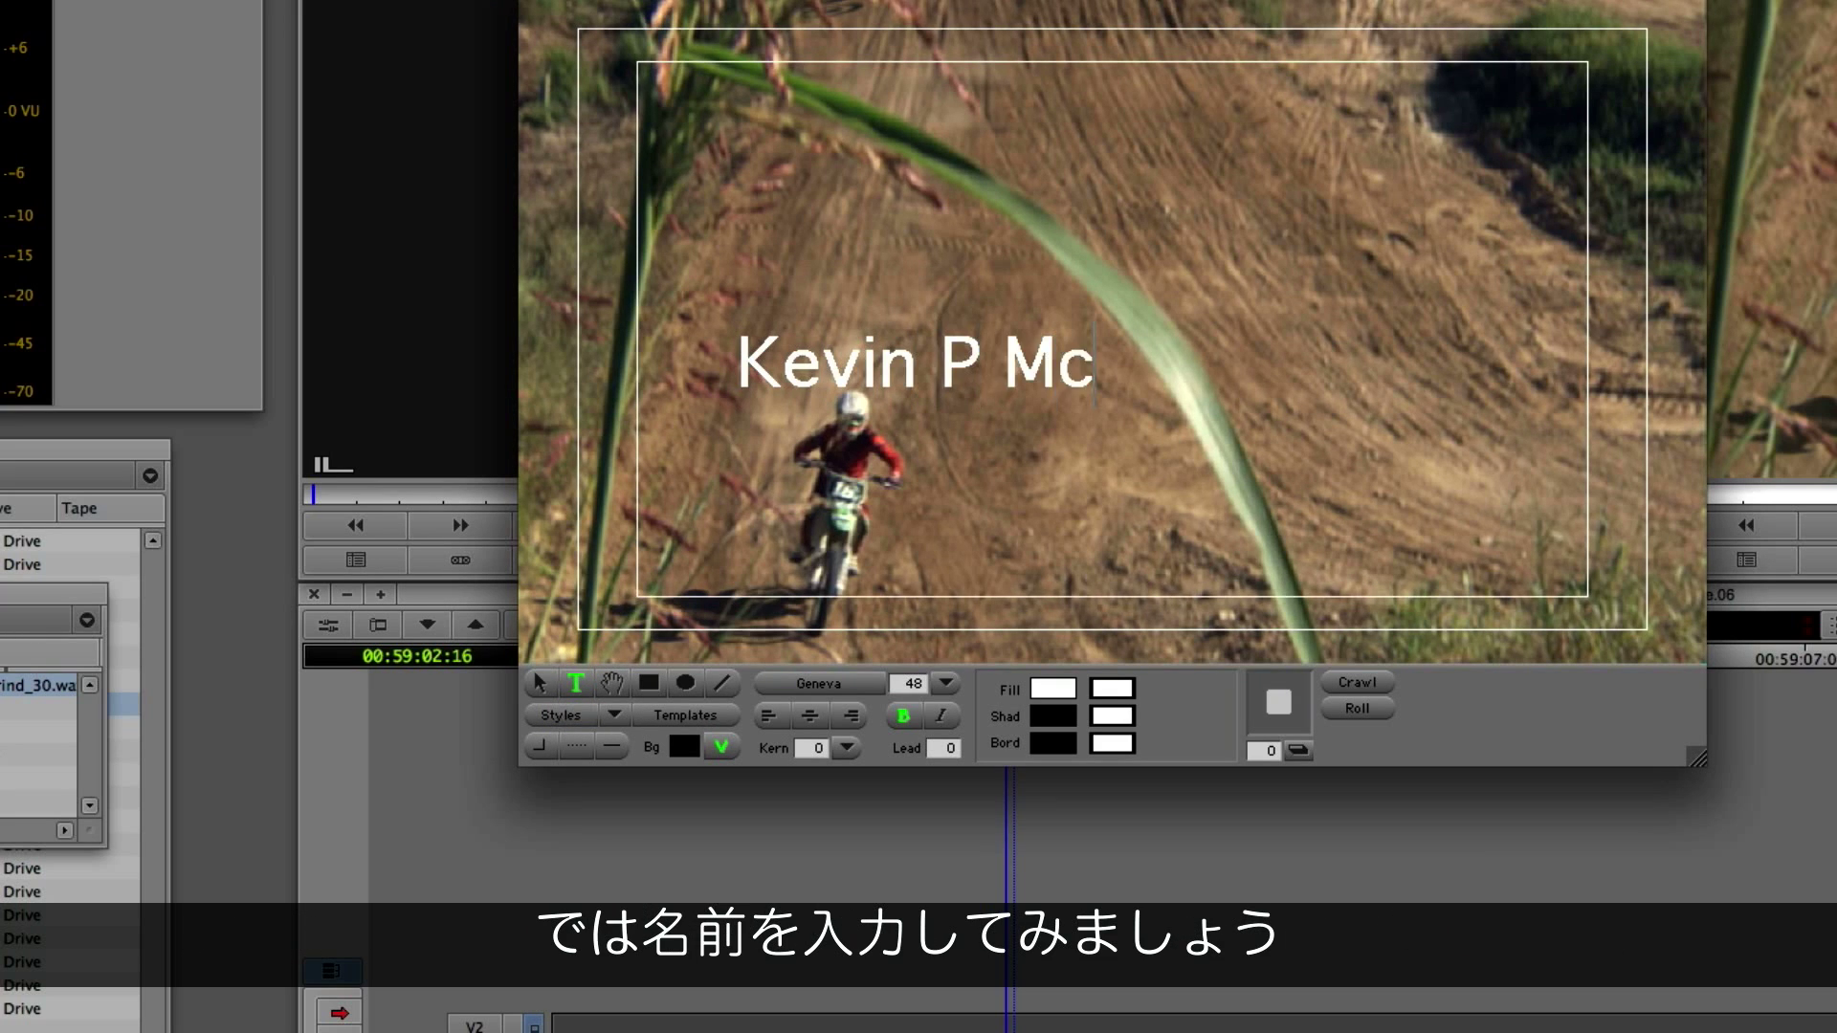
{"action": "type", "text": "Auliffe"}
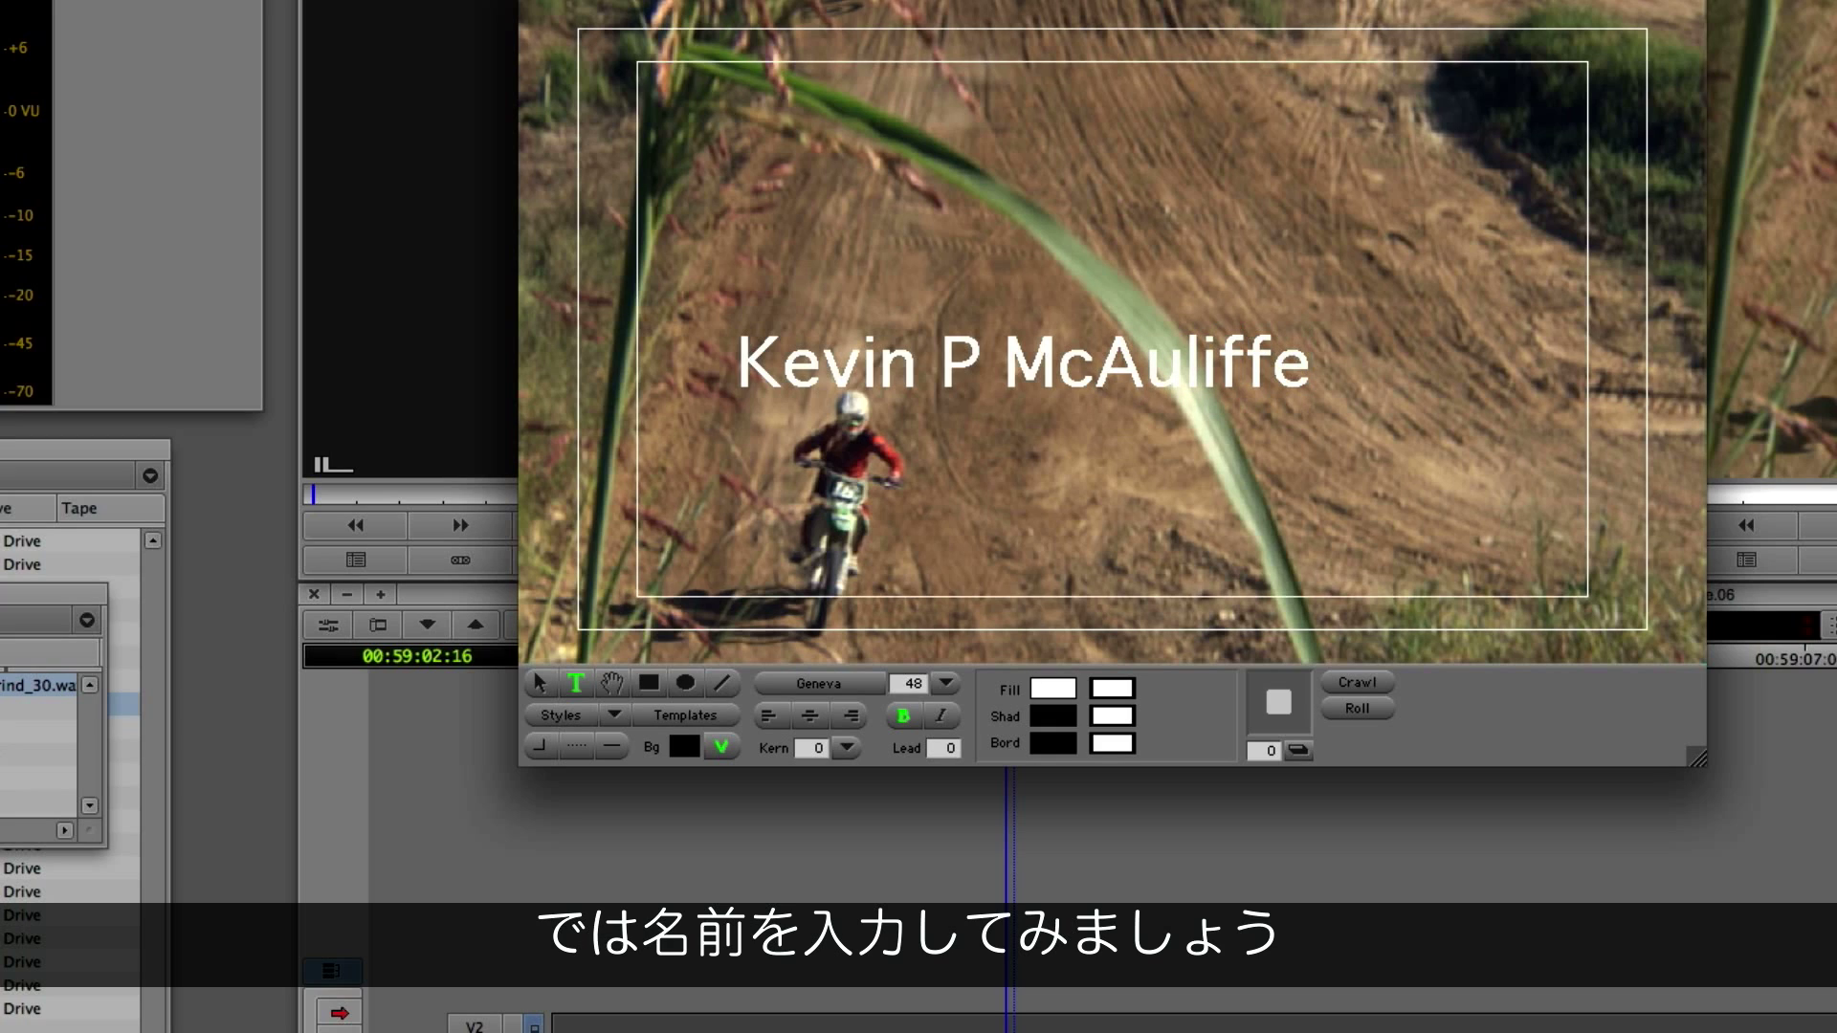
{"action": "key", "text": "Return"}
{"action": "type", "text": "Mo"}
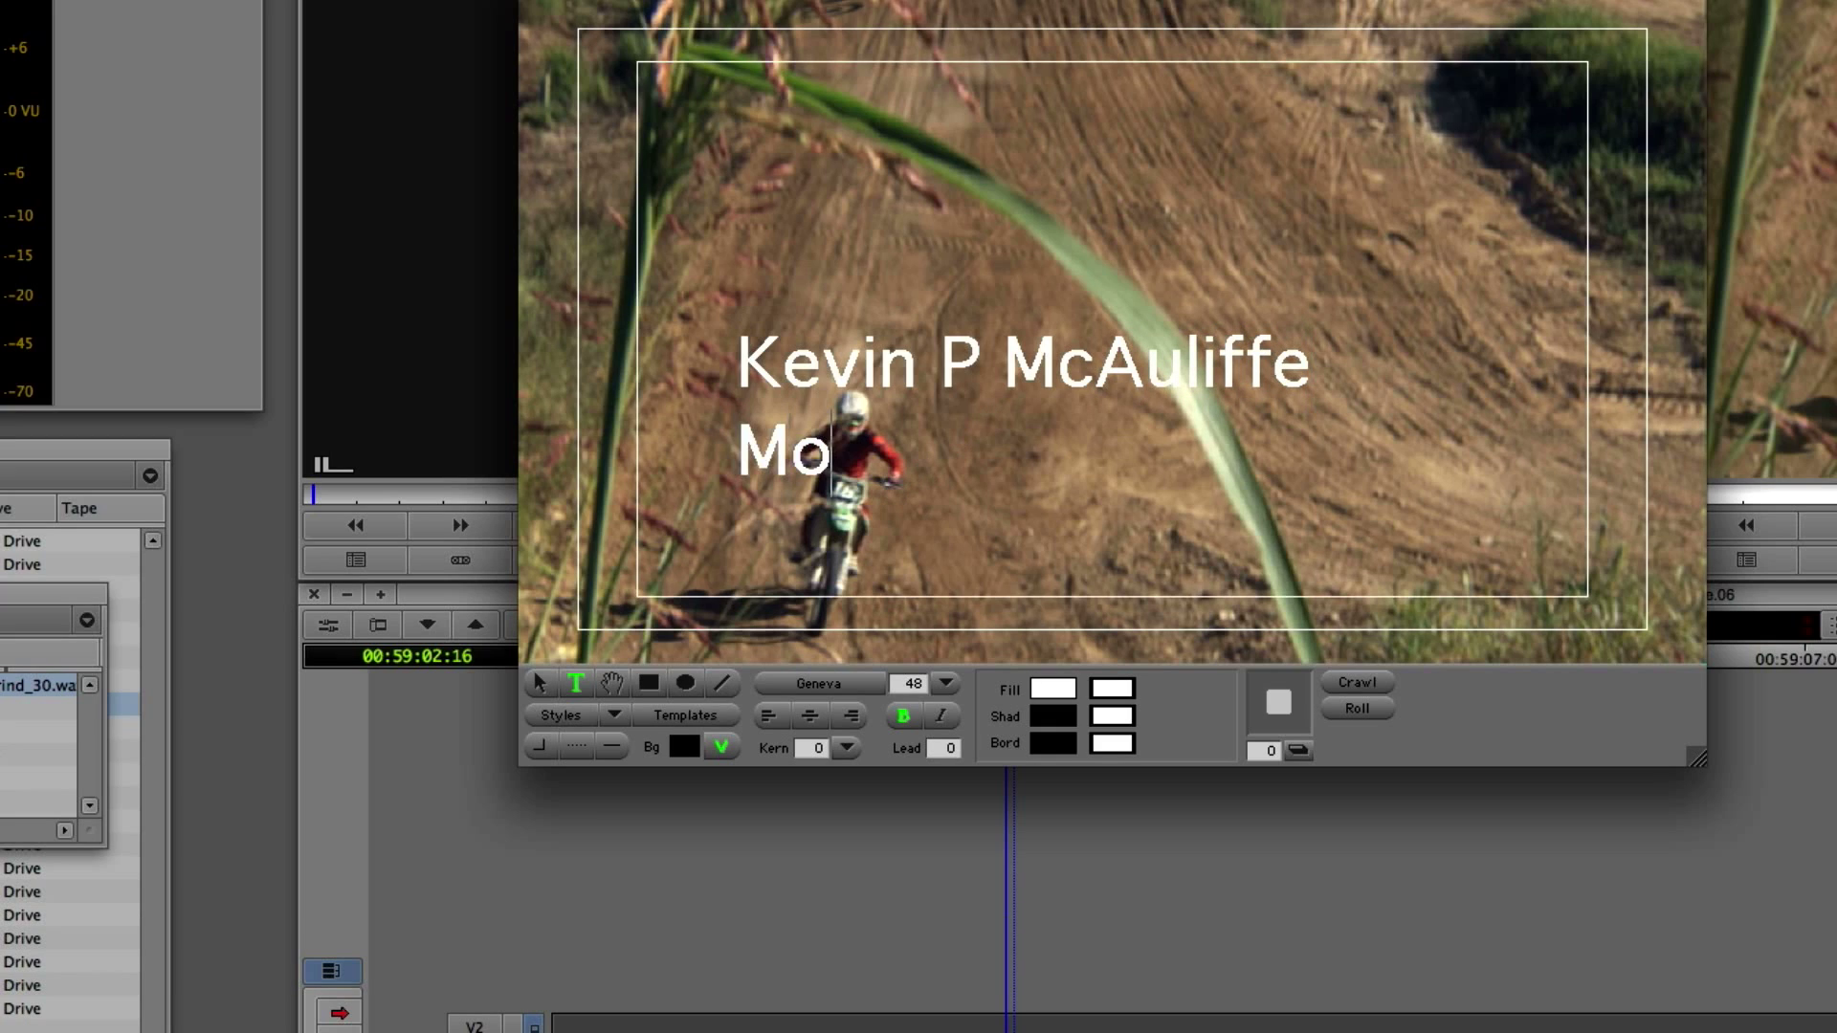
{"action": "type", "text": "tocross Master"}
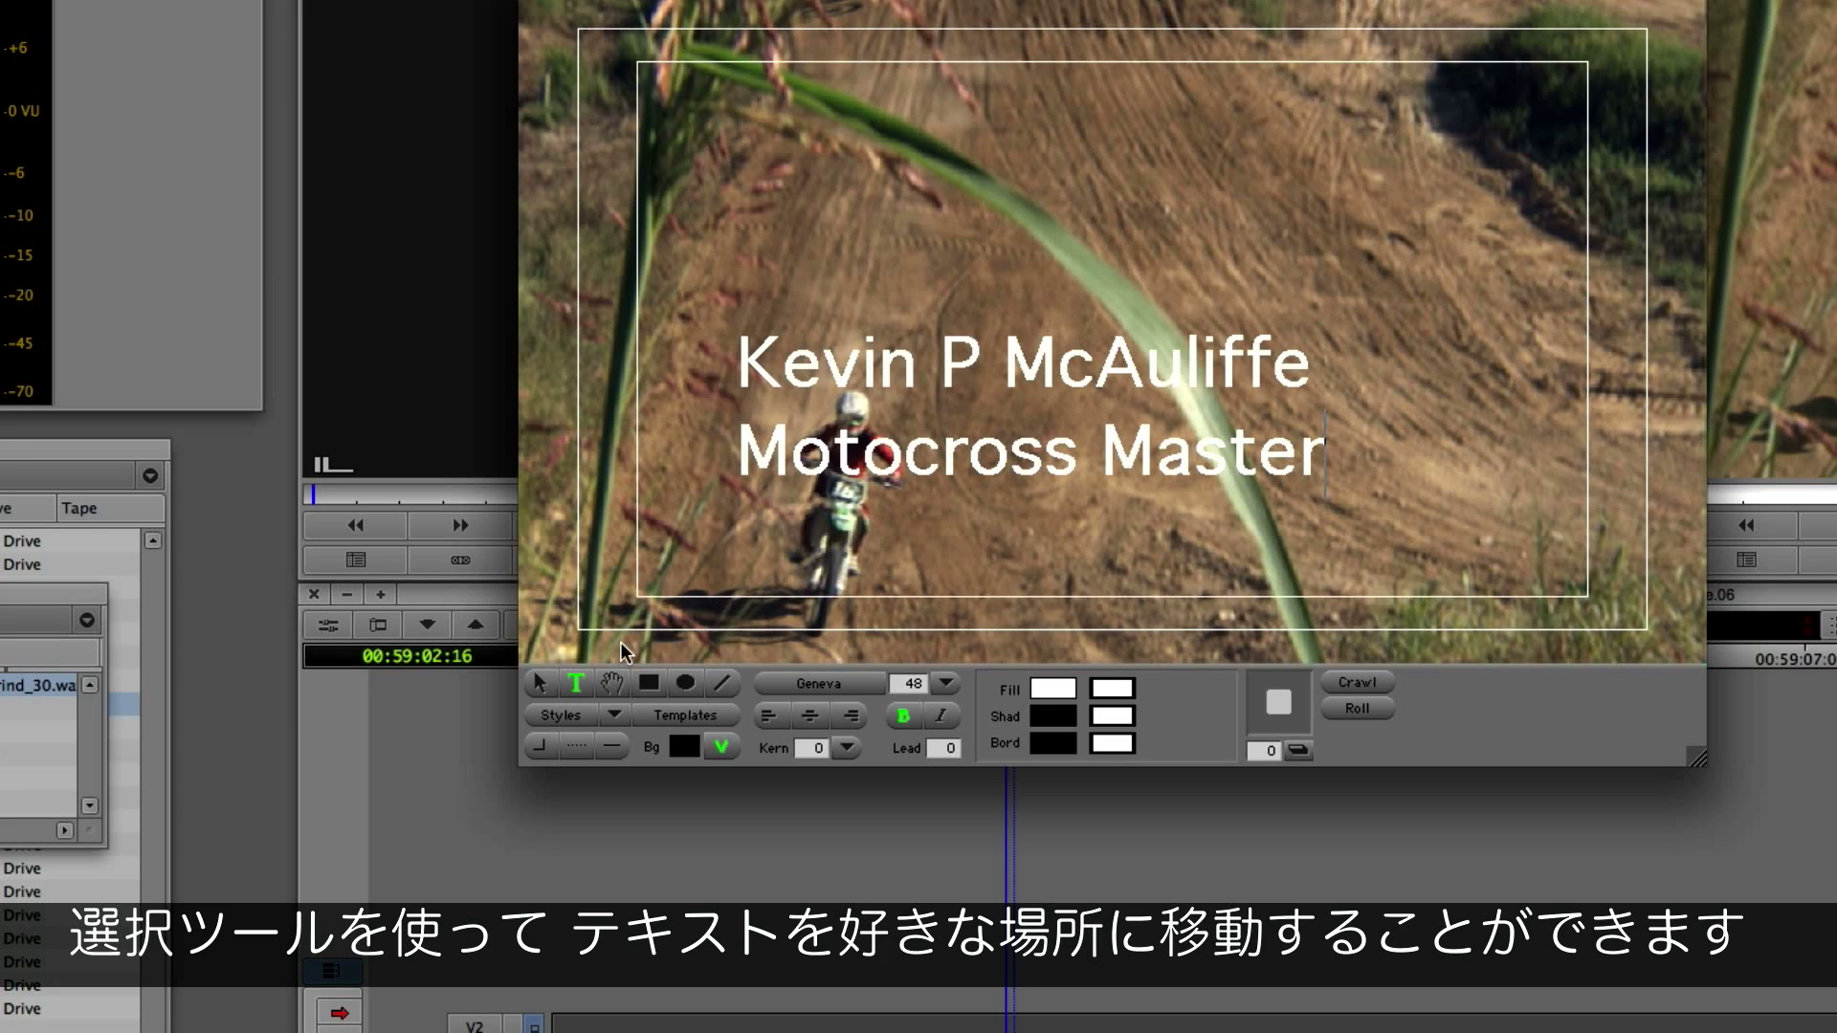
{"action": "left_click_drag", "start_coordinate": [835, 428], "coordinate": [733, 538]}
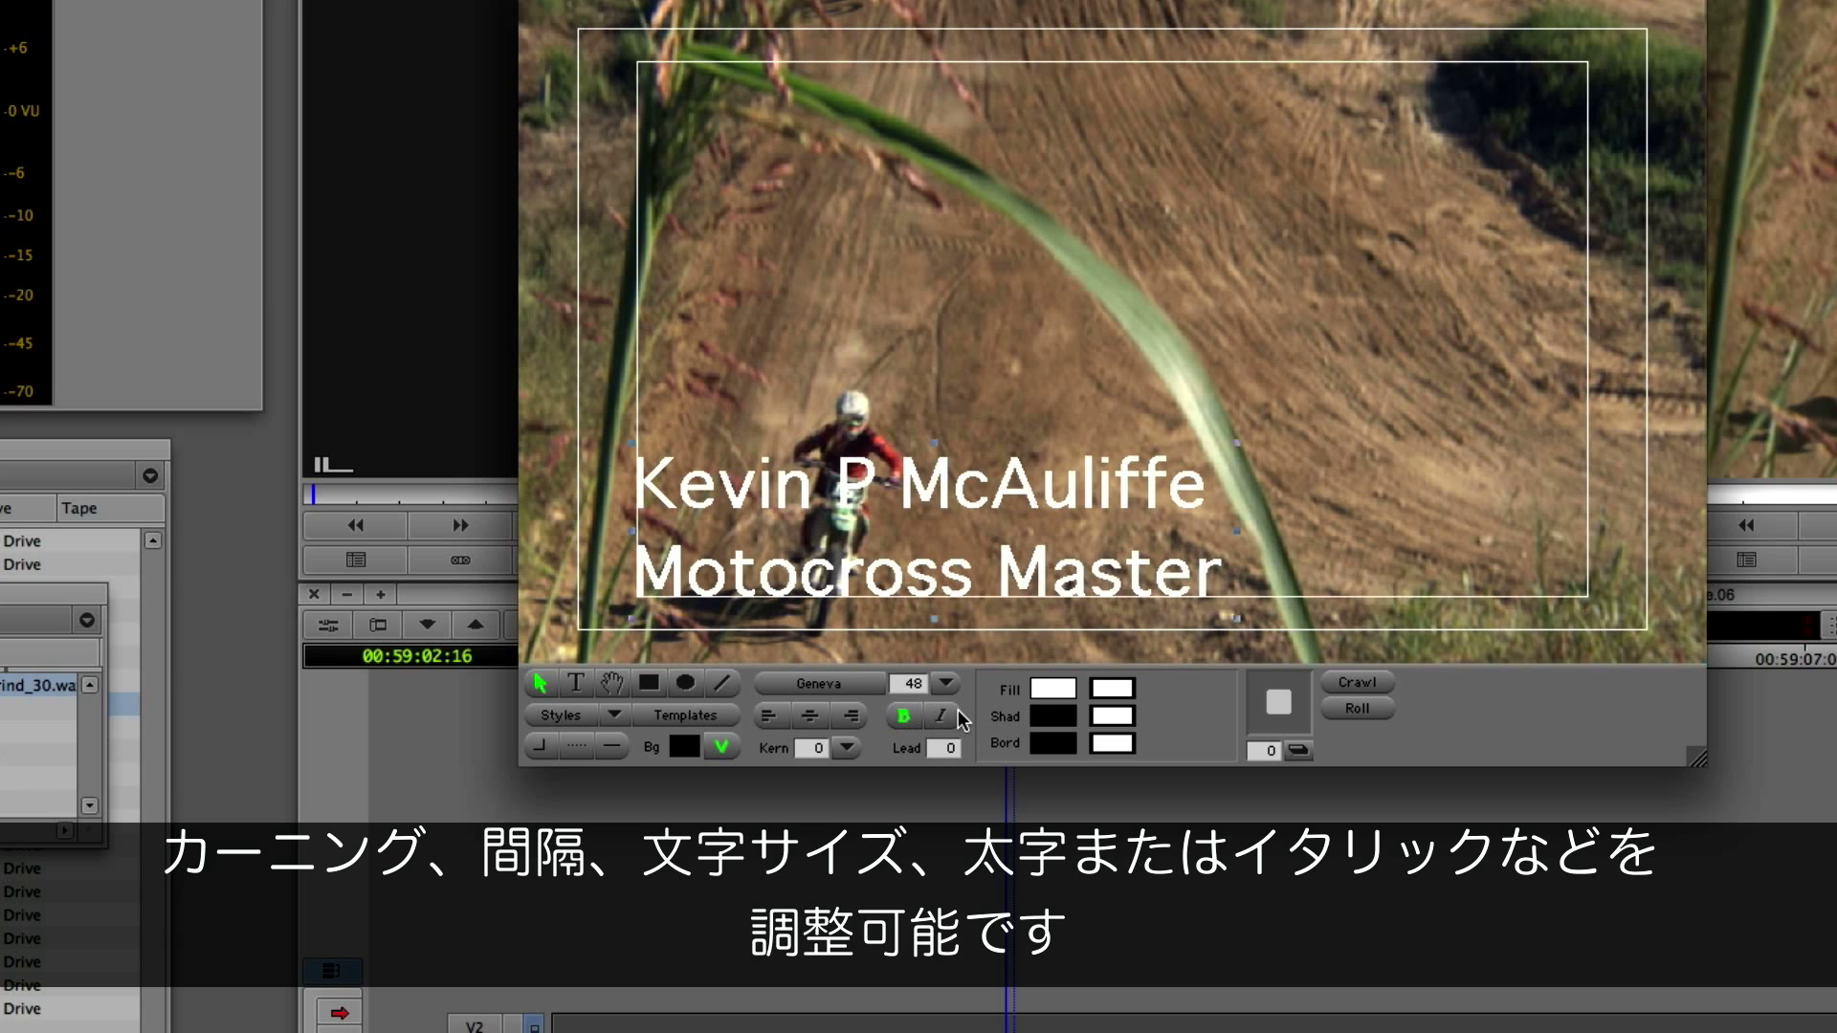
Step: Set the title font to Helvetica and nudge the text block slightly lower
{"action": "left_click", "coordinate": [841, 682]}
{"action": "scroll", "coordinate": [807, 358], "scroll_direction": "down", "scroll_amount": 3}
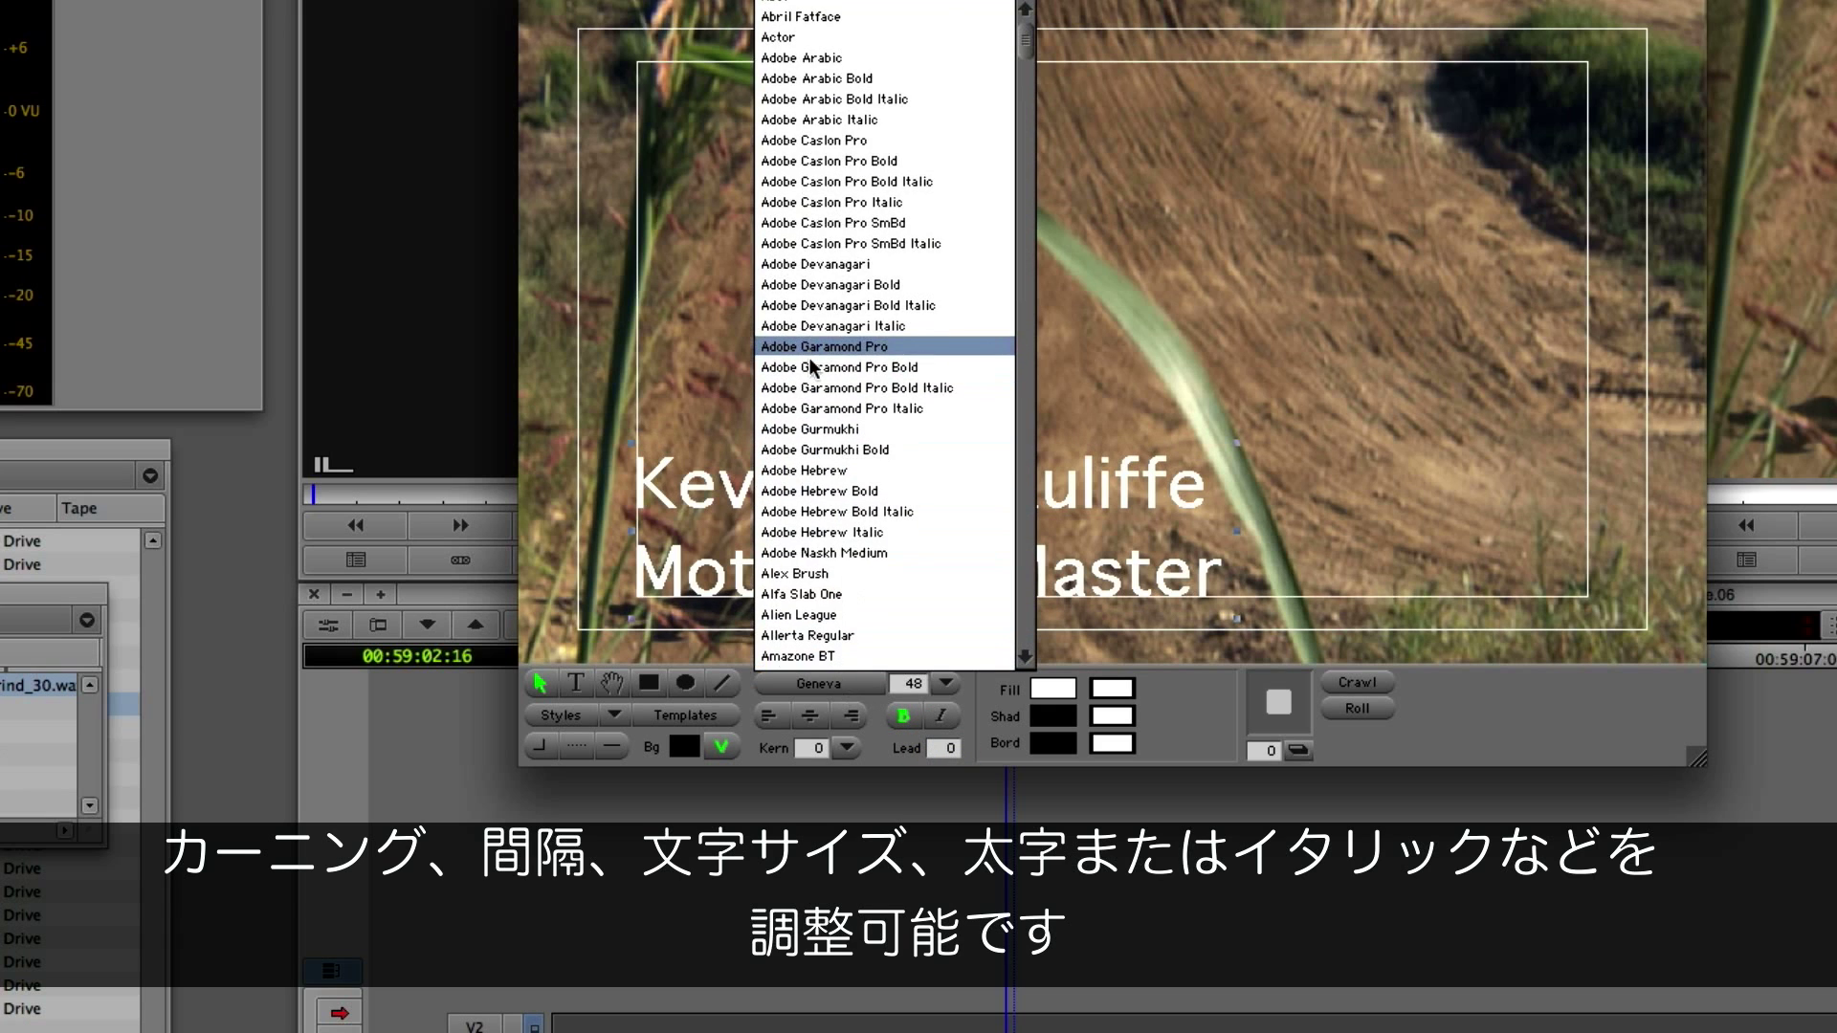
{"action": "left_click_drag", "start_coordinate": [1032, 50], "coordinate": [1018, 231]}
{"action": "left_click", "coordinate": [867, 320]}
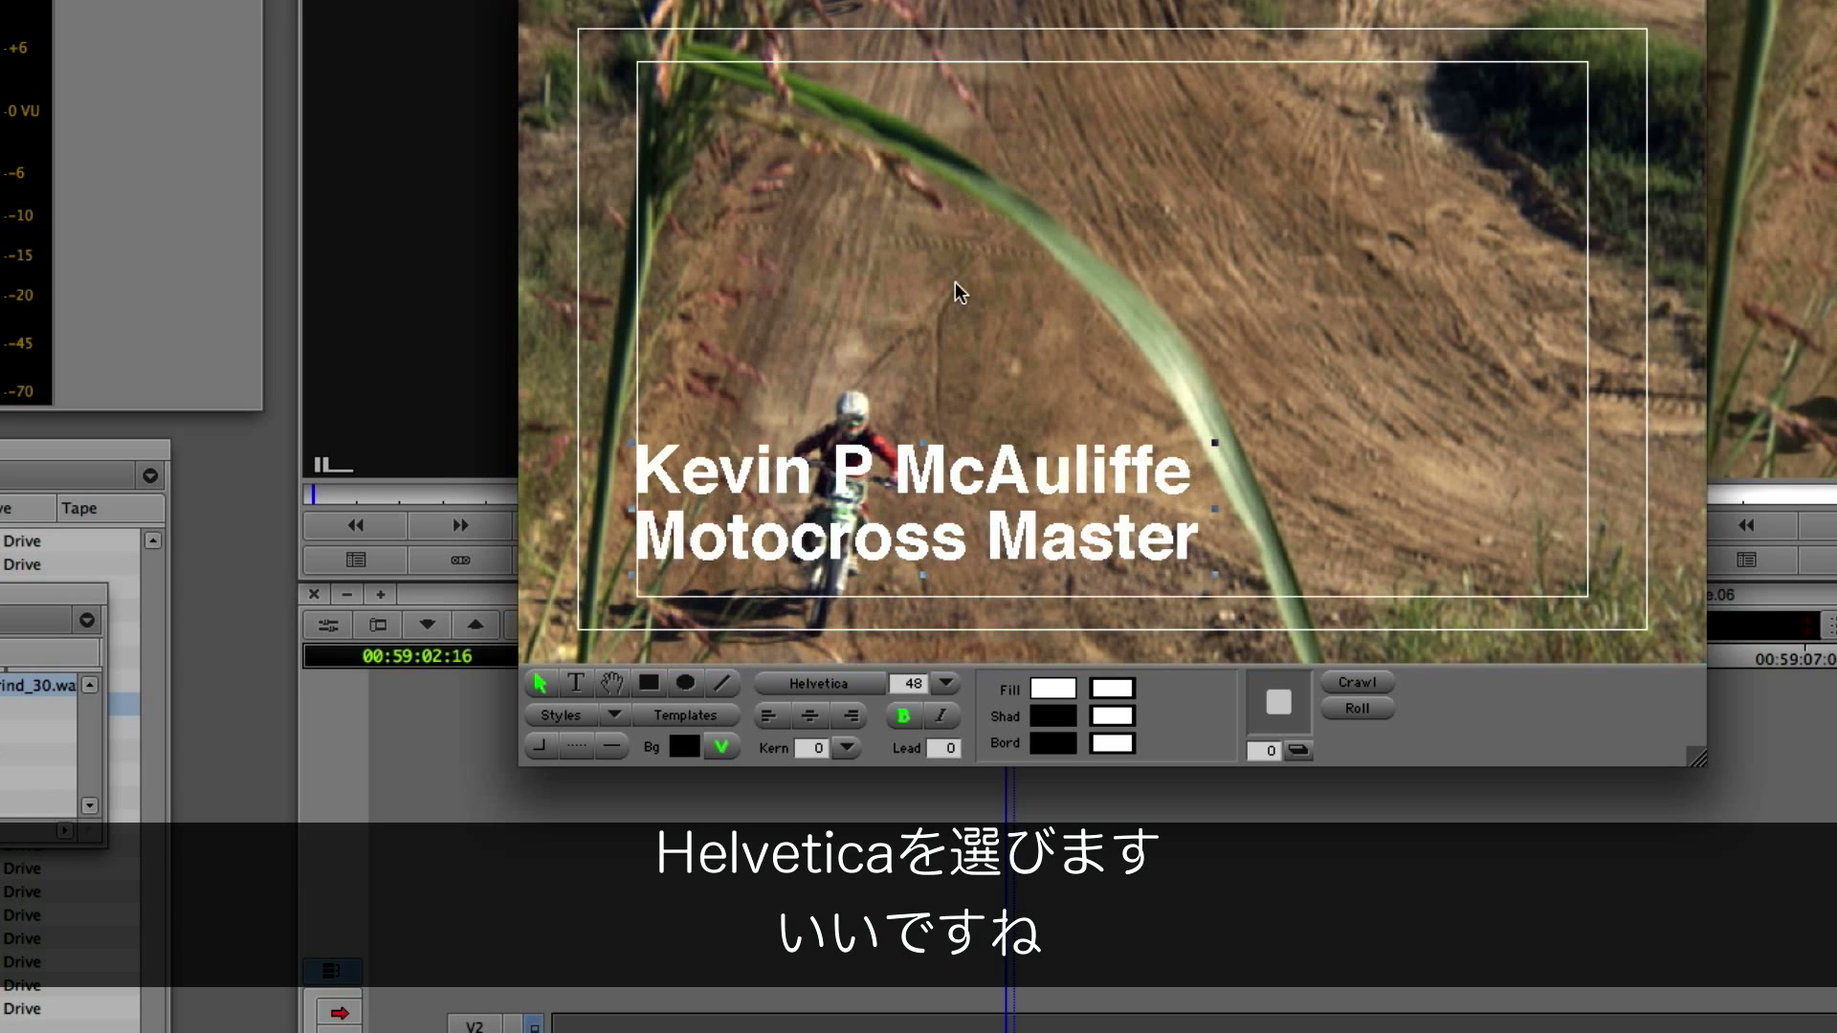
{"action": "left_click_drag", "start_coordinate": [870, 463], "coordinate": [872, 503]}
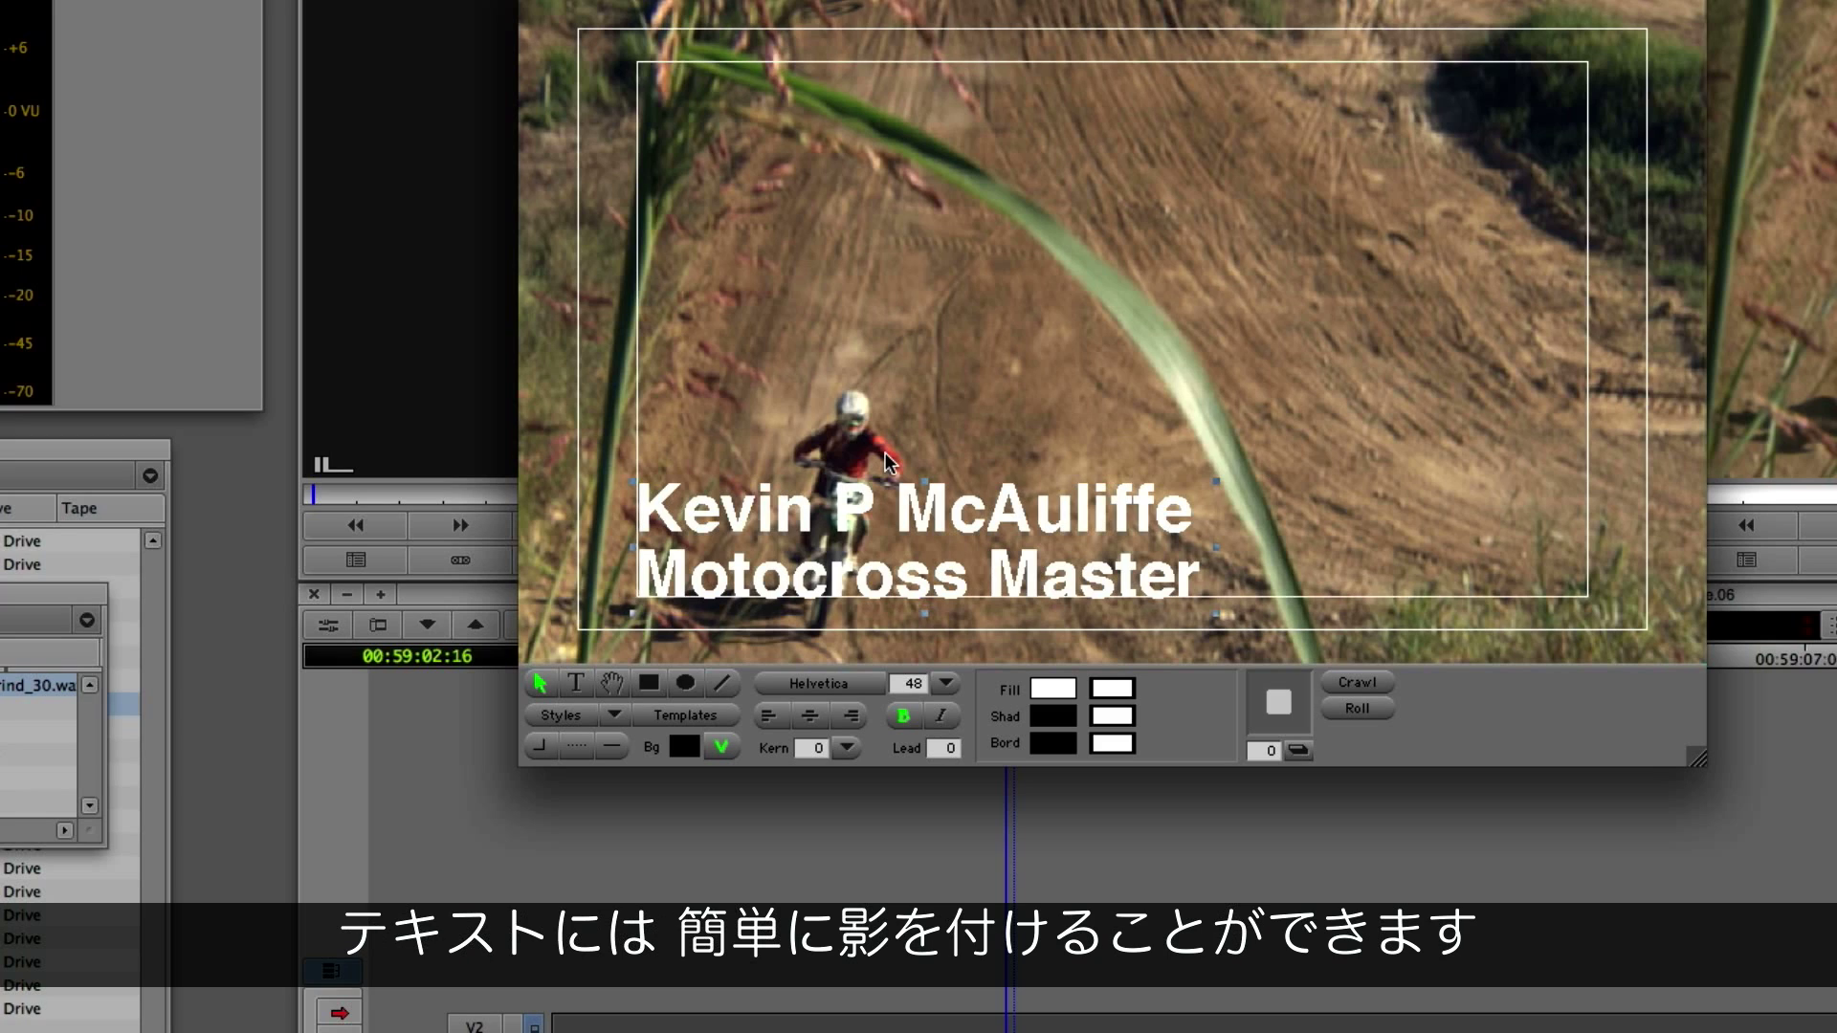
Step: Set Shadow Depth to 2 and apply a soft shadow with softness 4
{"action": "left_click", "coordinate": [1269, 752]}
{"action": "type", "text": "2"}
{"action": "key", "text": "Return"}
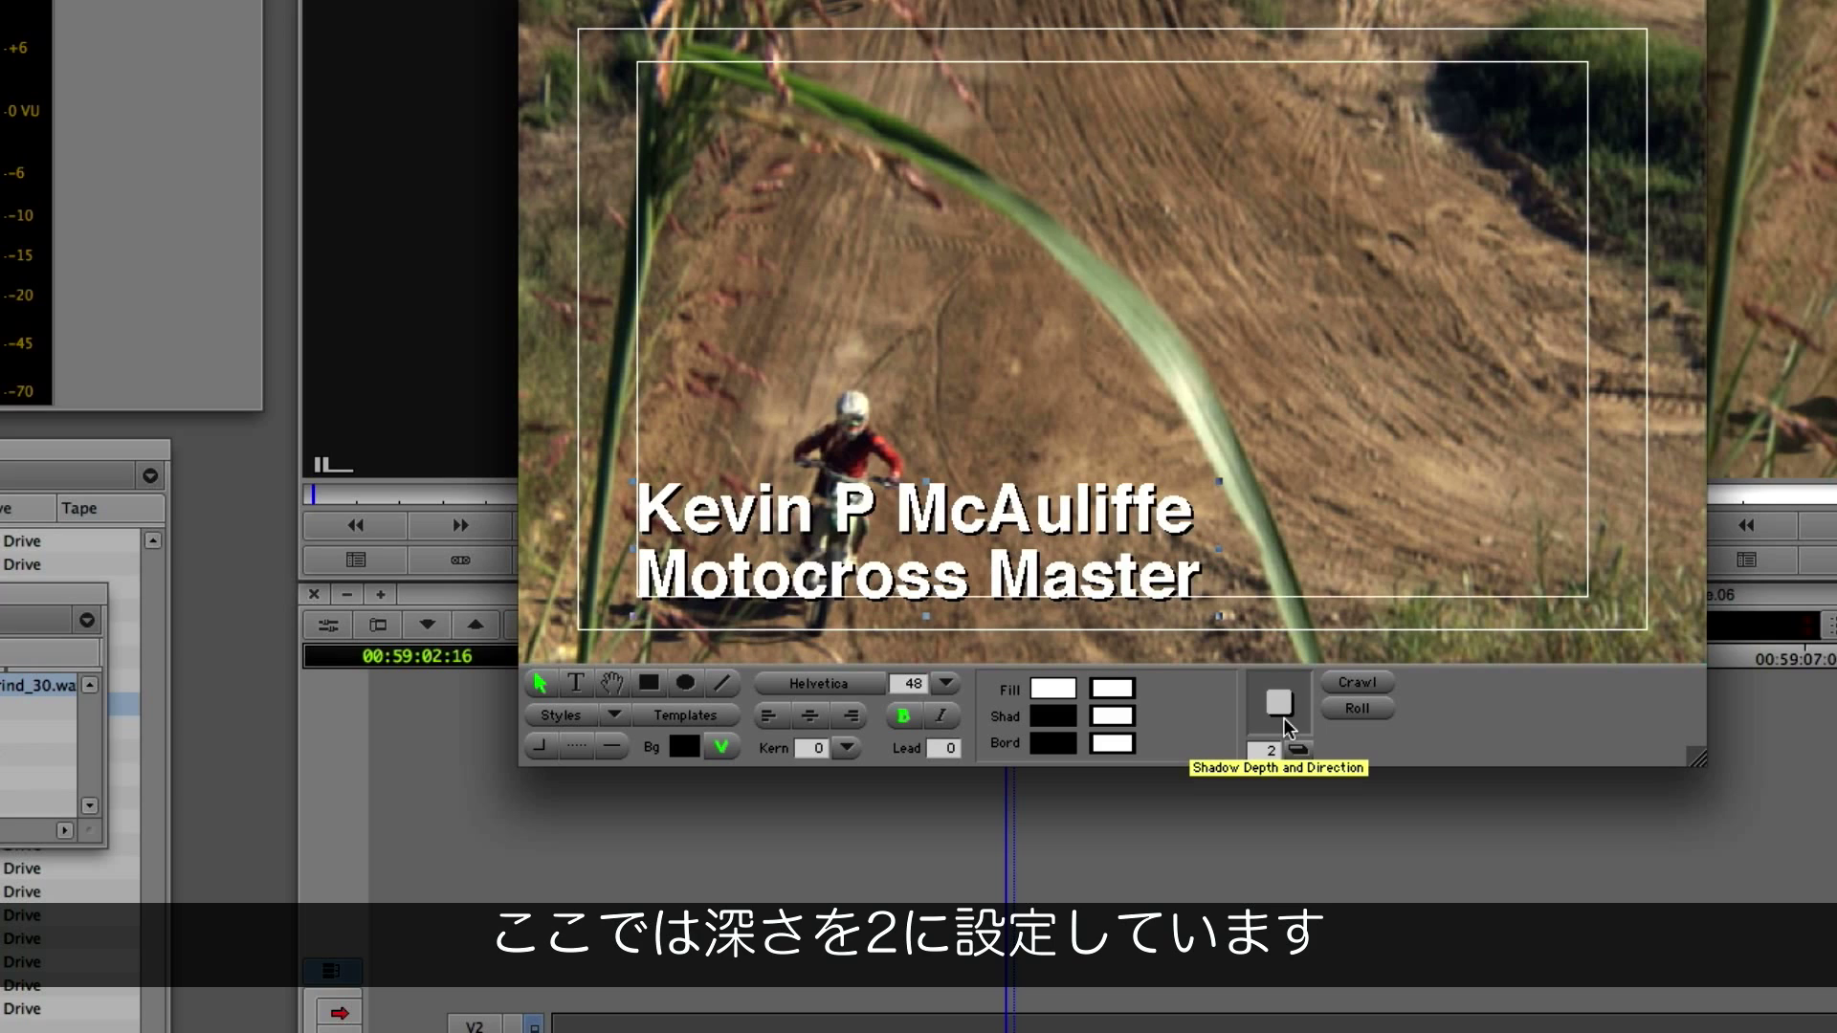
{"action": "key", "text": "super+shift+h"}
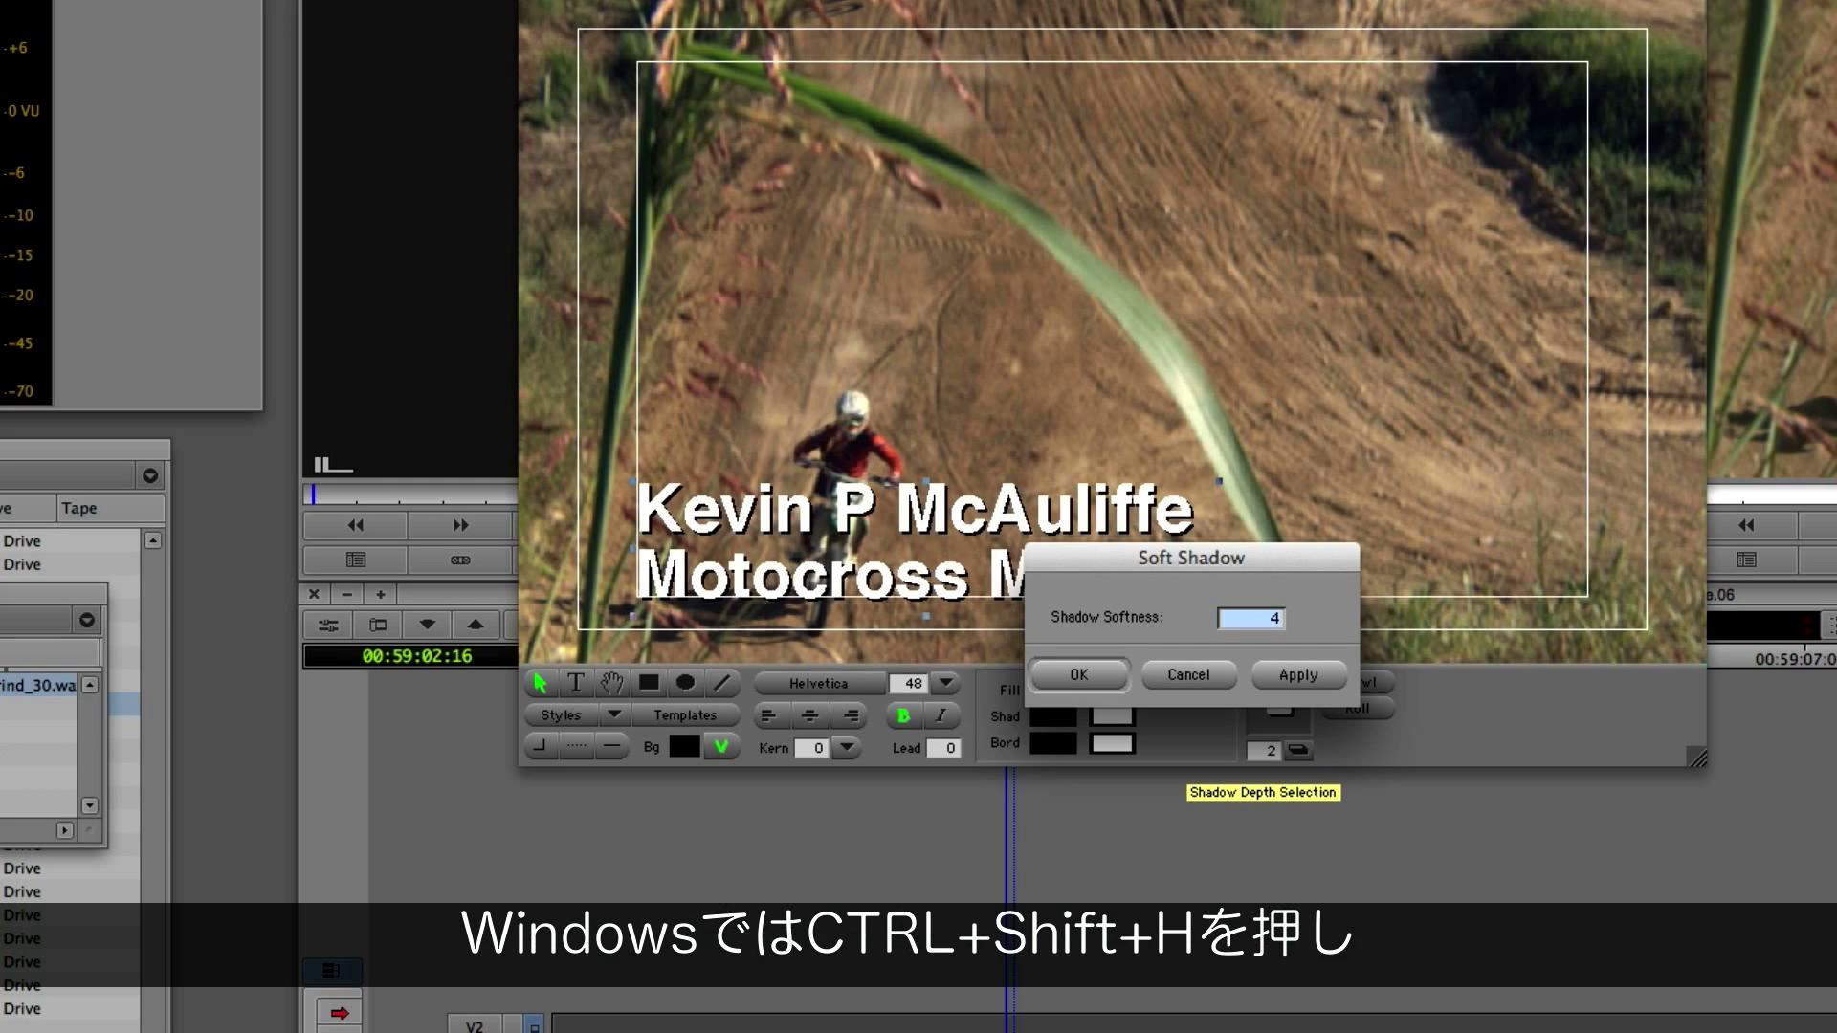
{"action": "left_click", "coordinate": [1306, 677]}
{"action": "left_click", "coordinate": [1080, 676]}
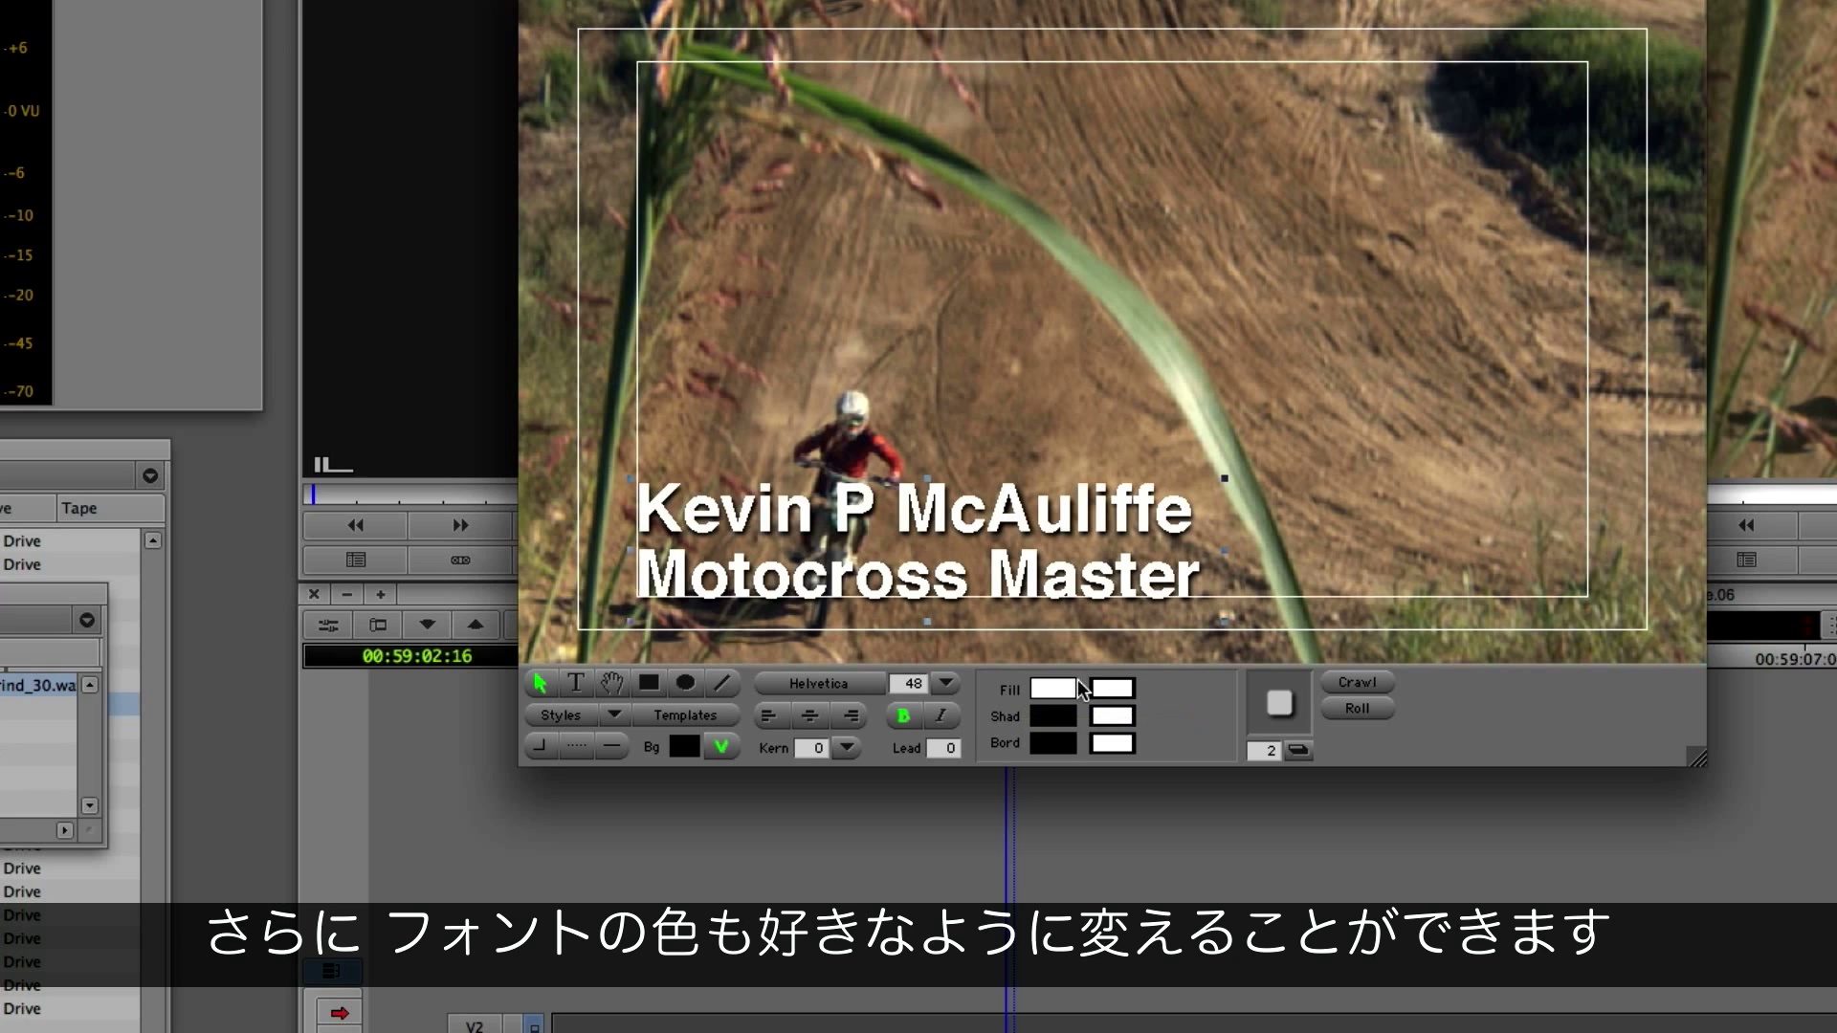
Step: Fill the title text with cyan from the Fill colour picker and close the Title Tool
{"action": "left_click", "coordinate": [1054, 689]}
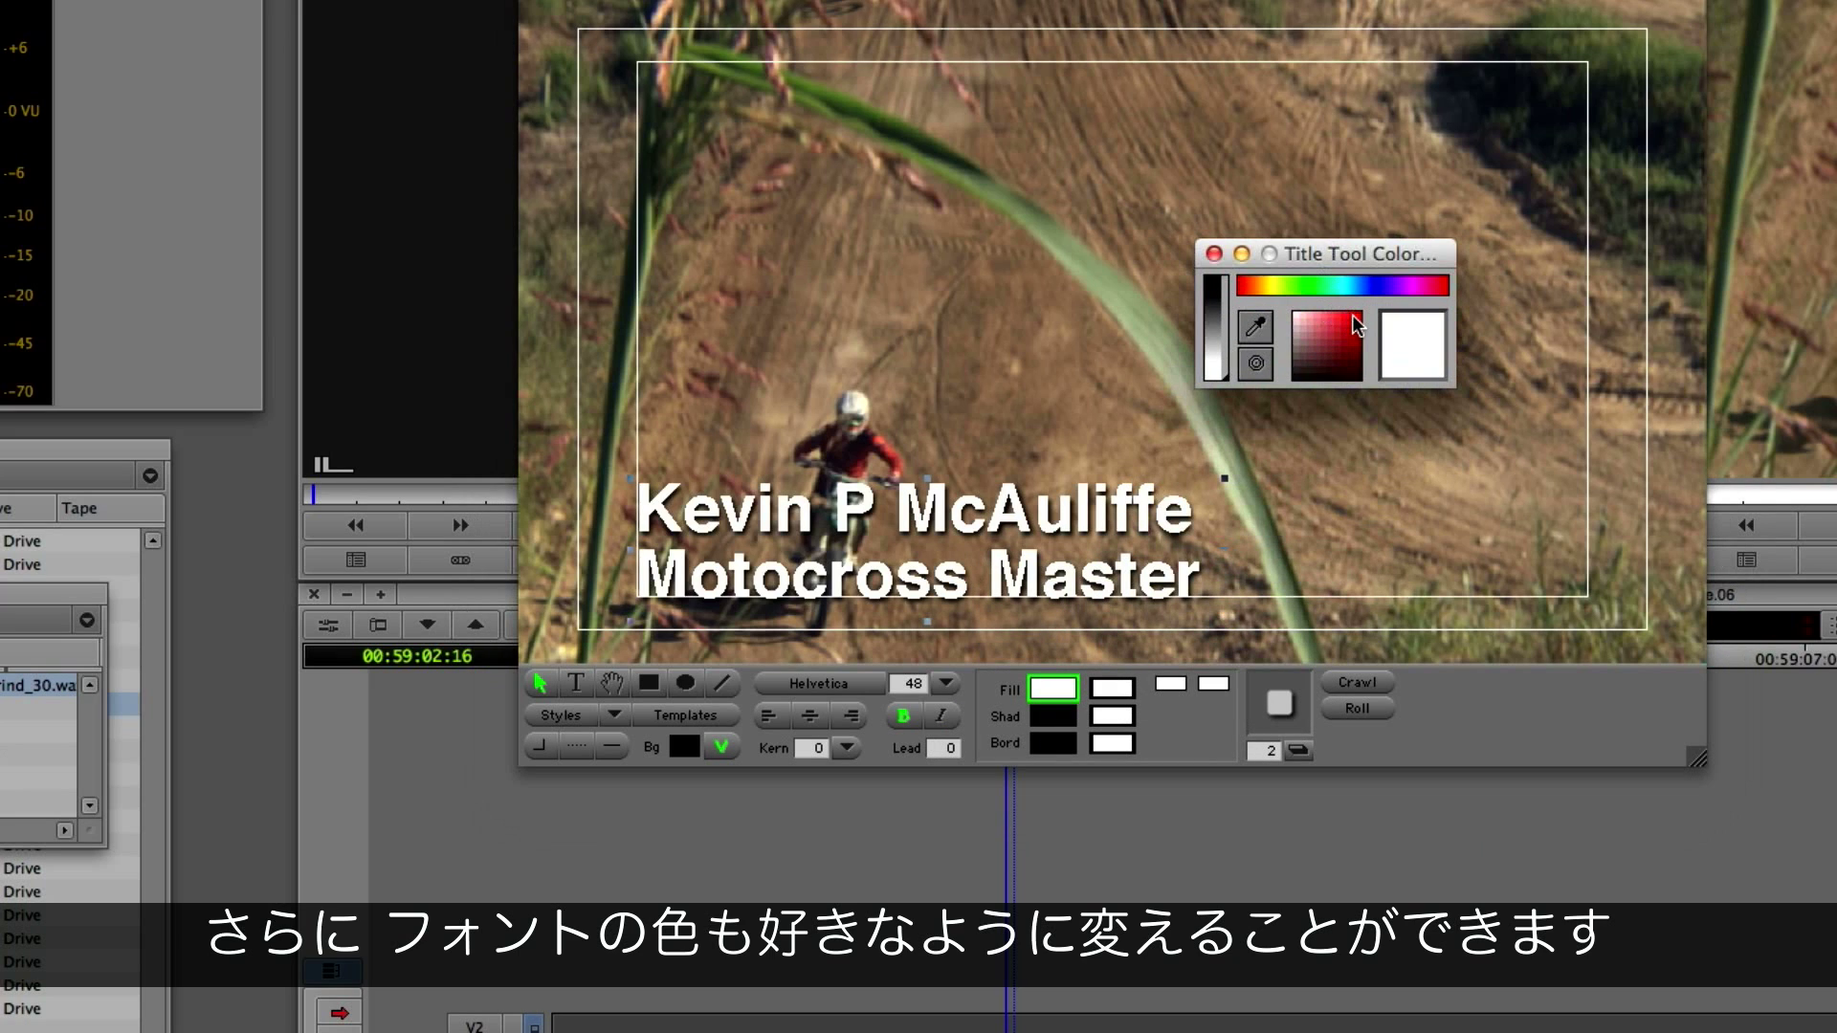
{"action": "left_click", "coordinate": [1354, 326]}
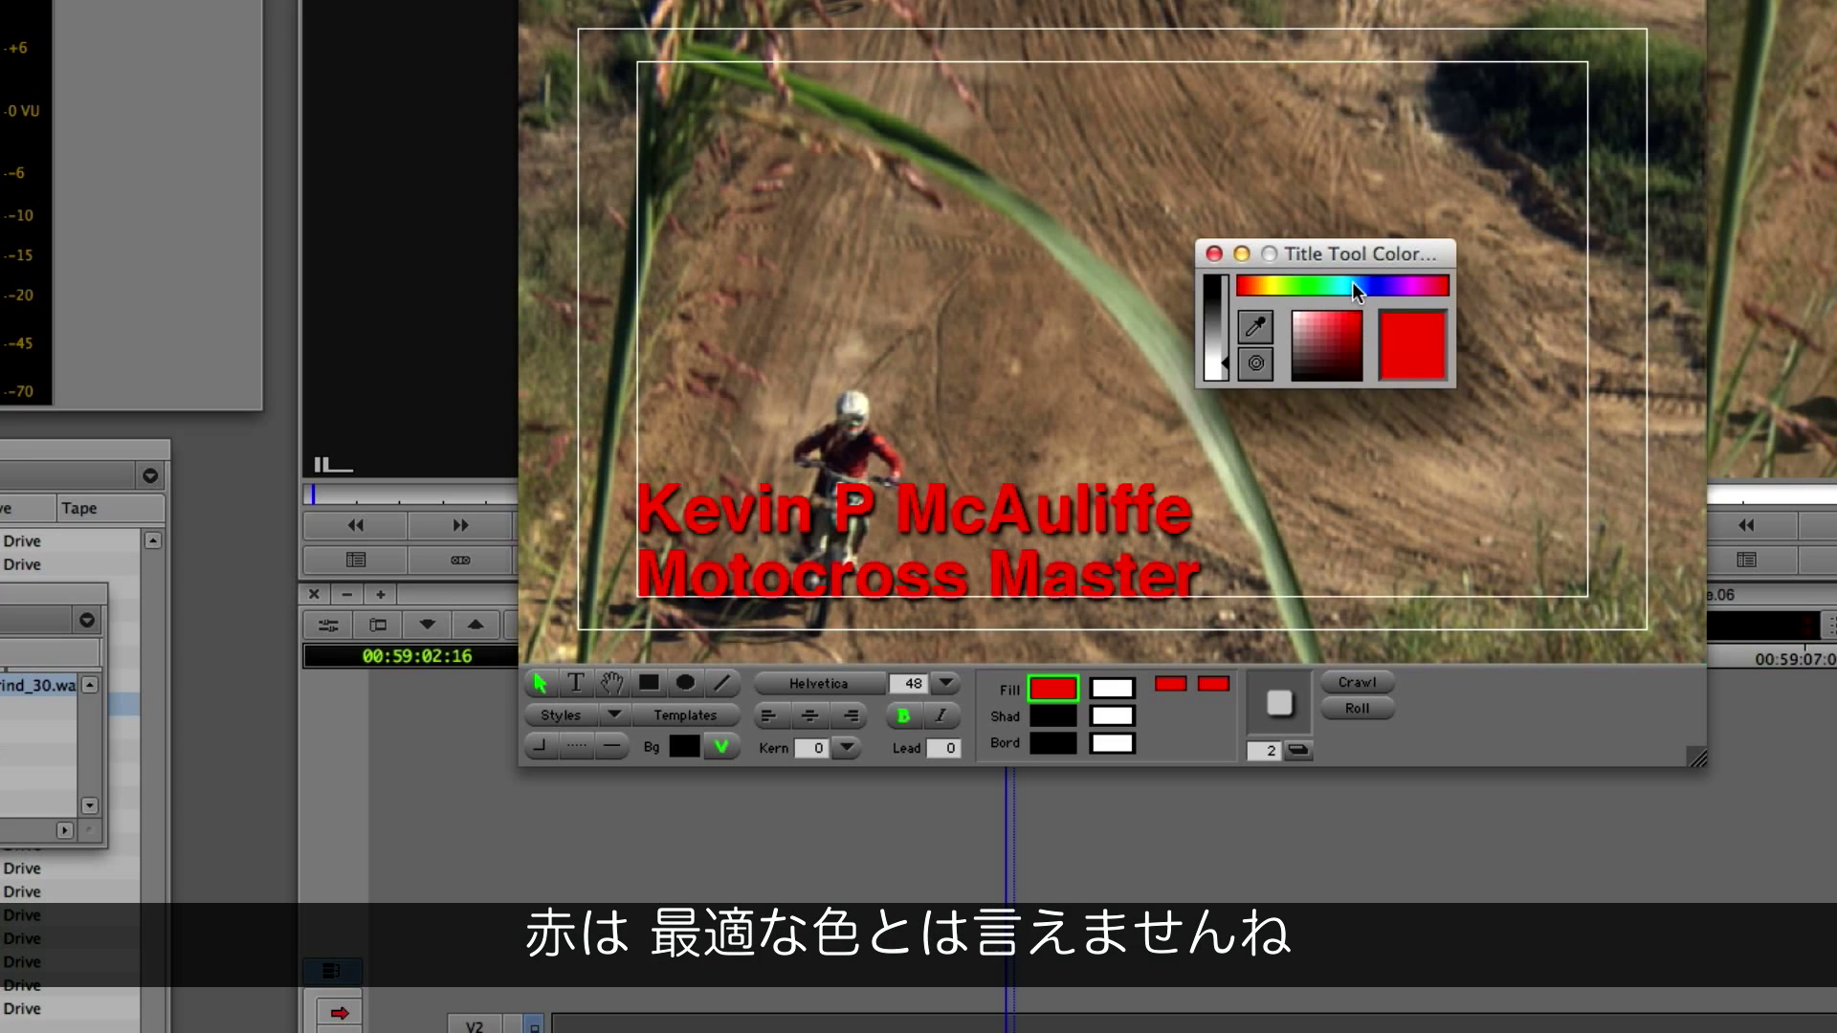
{"action": "left_click", "coordinate": [1352, 282]}
{"action": "left_click", "coordinate": [1351, 312]}
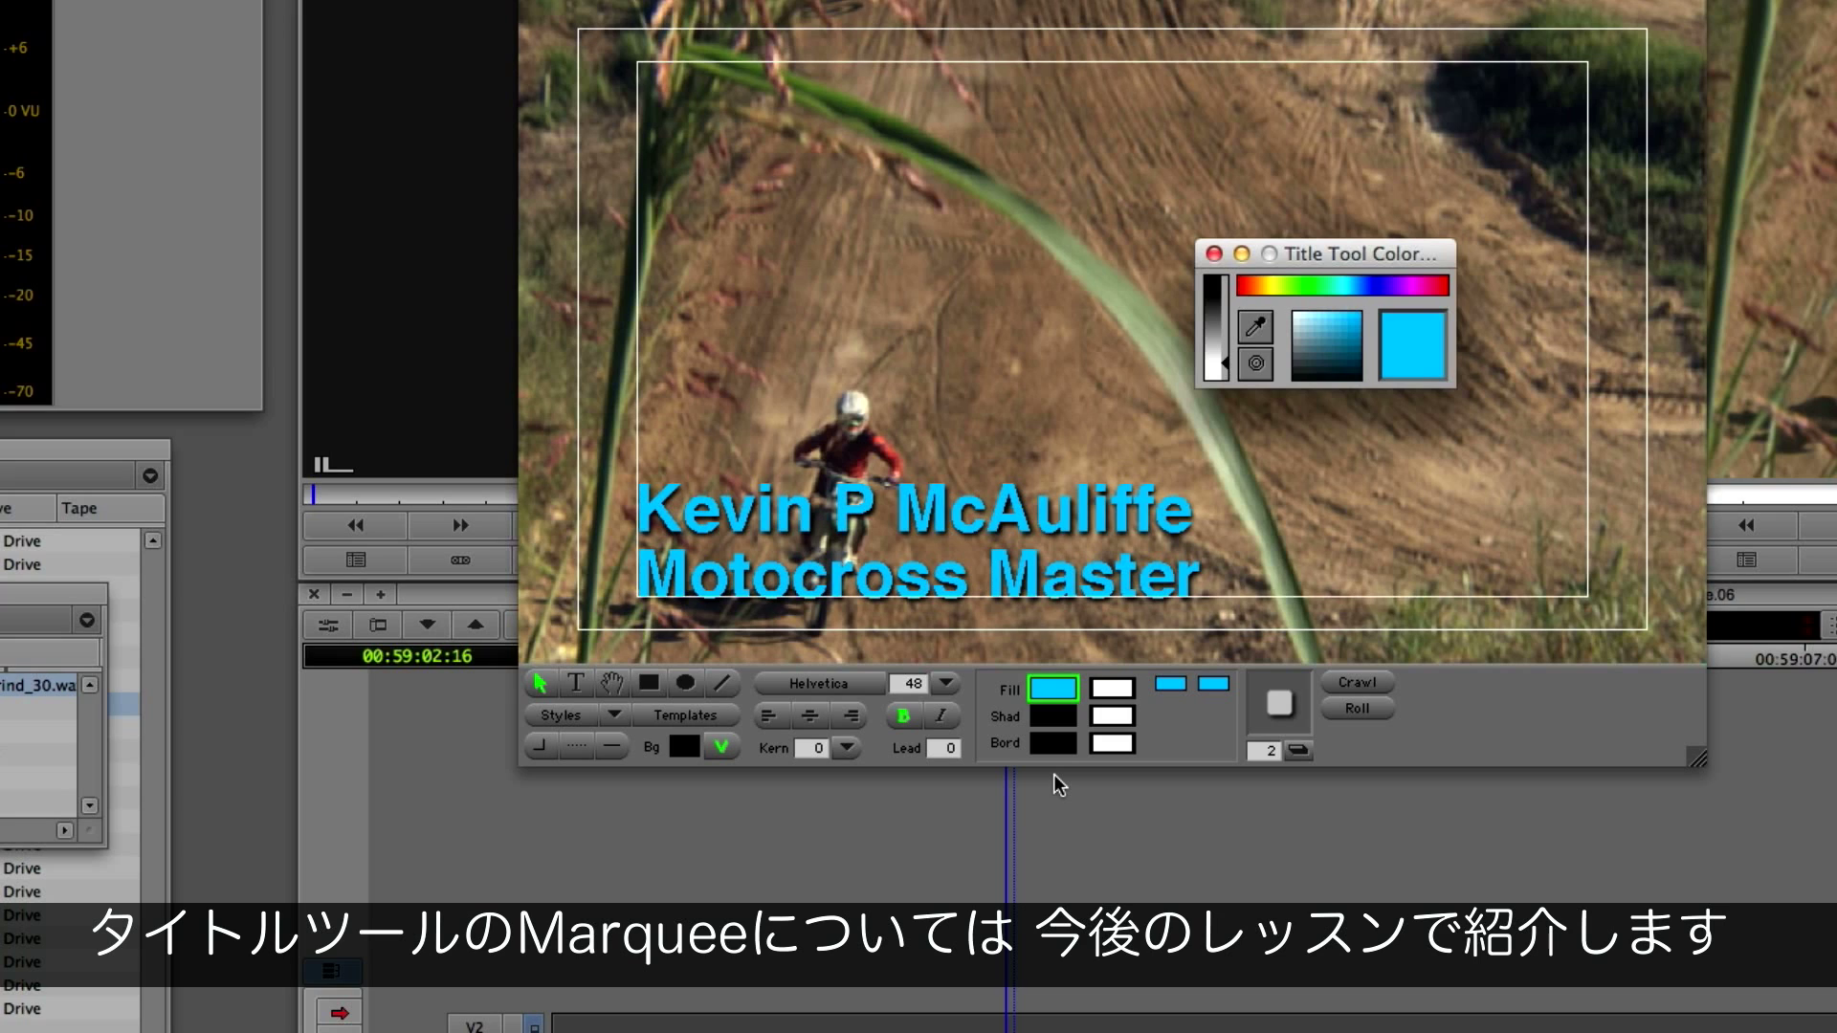
{"action": "left_click", "coordinate": [1214, 254]}
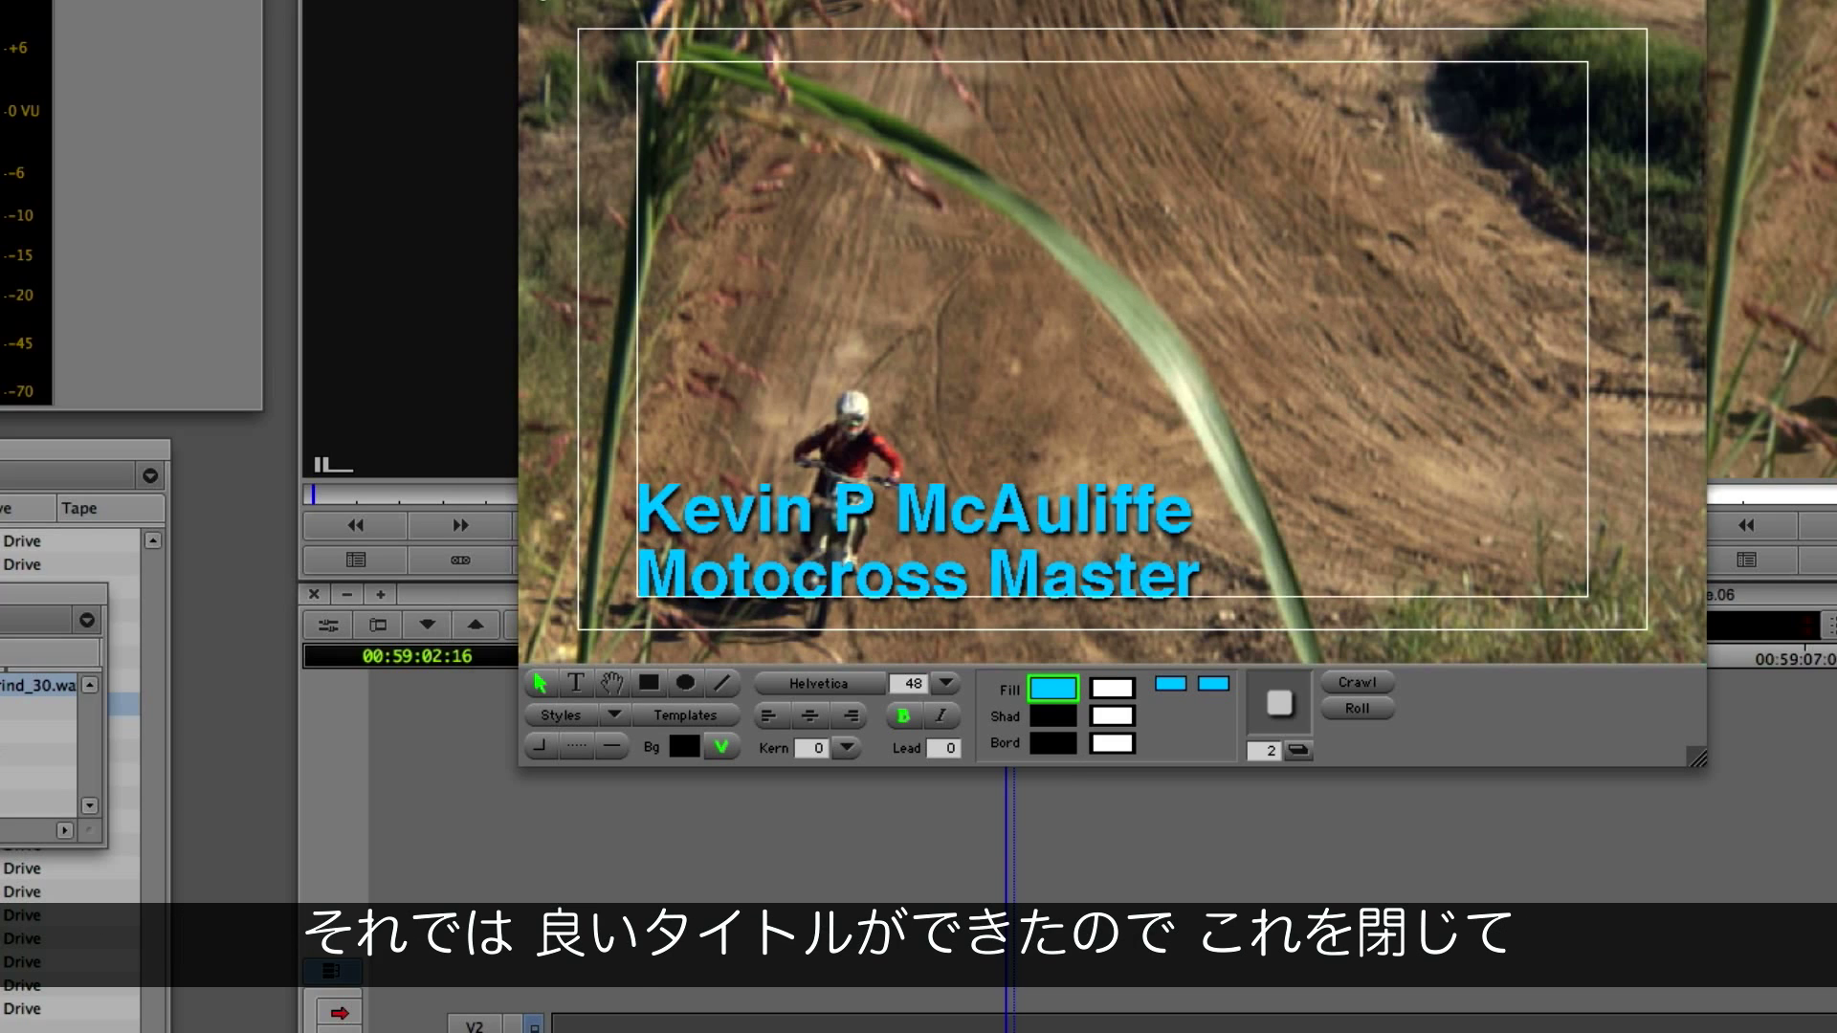
{"action": "key", "text": "super+w"}
Step: Save the title to the Voiceovers bin under the presenter's name
{"action": "left_click", "coordinate": [1086, 667]}
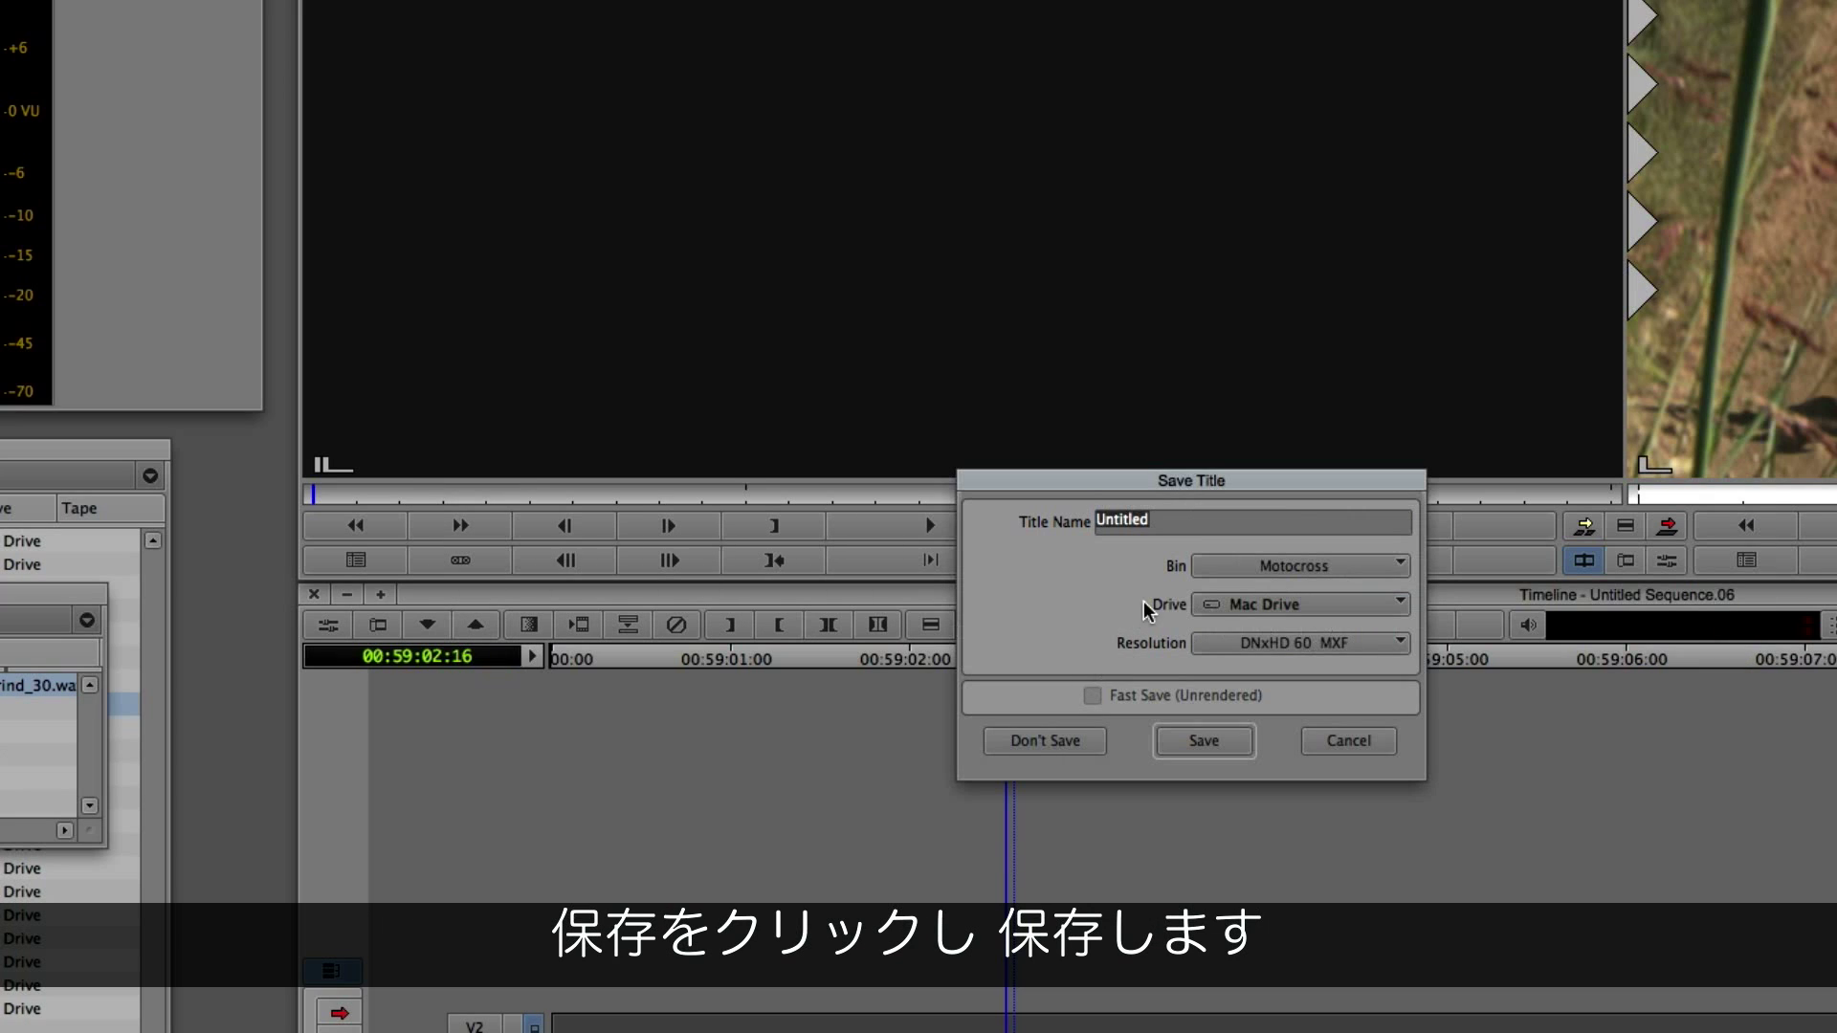
{"action": "left_click", "coordinate": [1248, 570]}
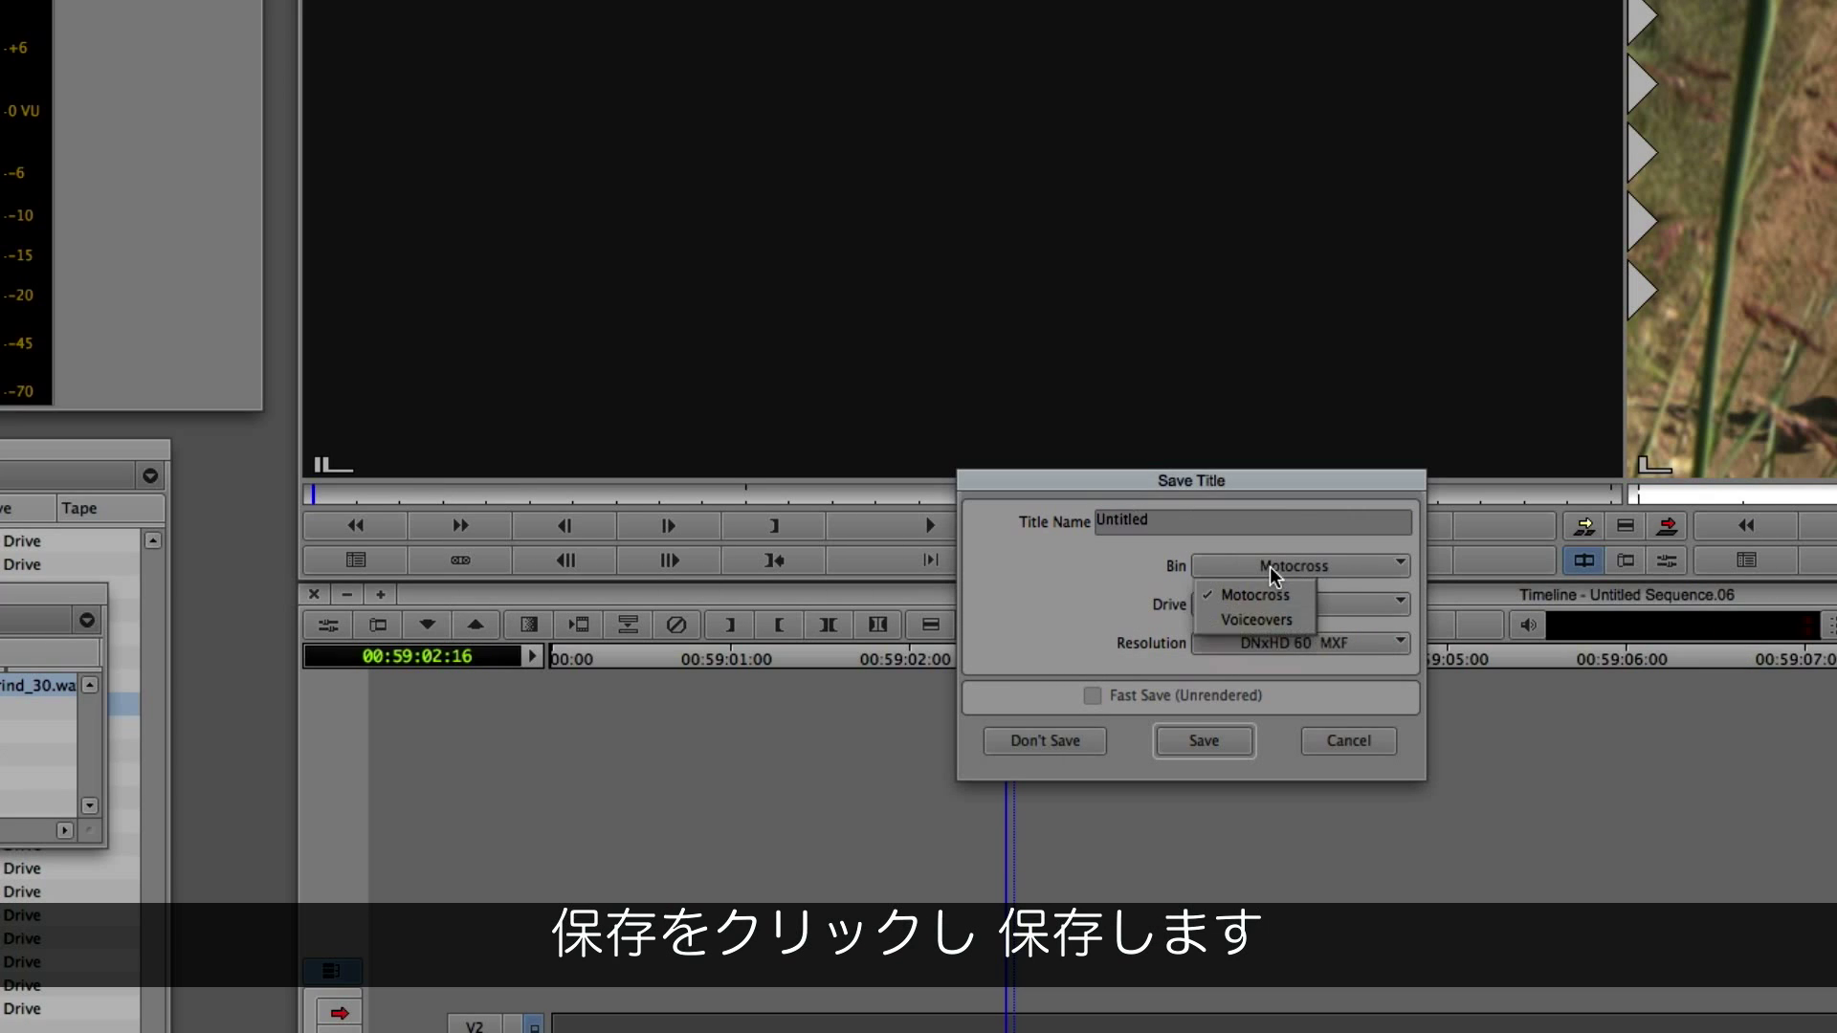
{"action": "left_click", "coordinate": [1265, 622]}
{"action": "double_click", "coordinate": [1186, 520]}
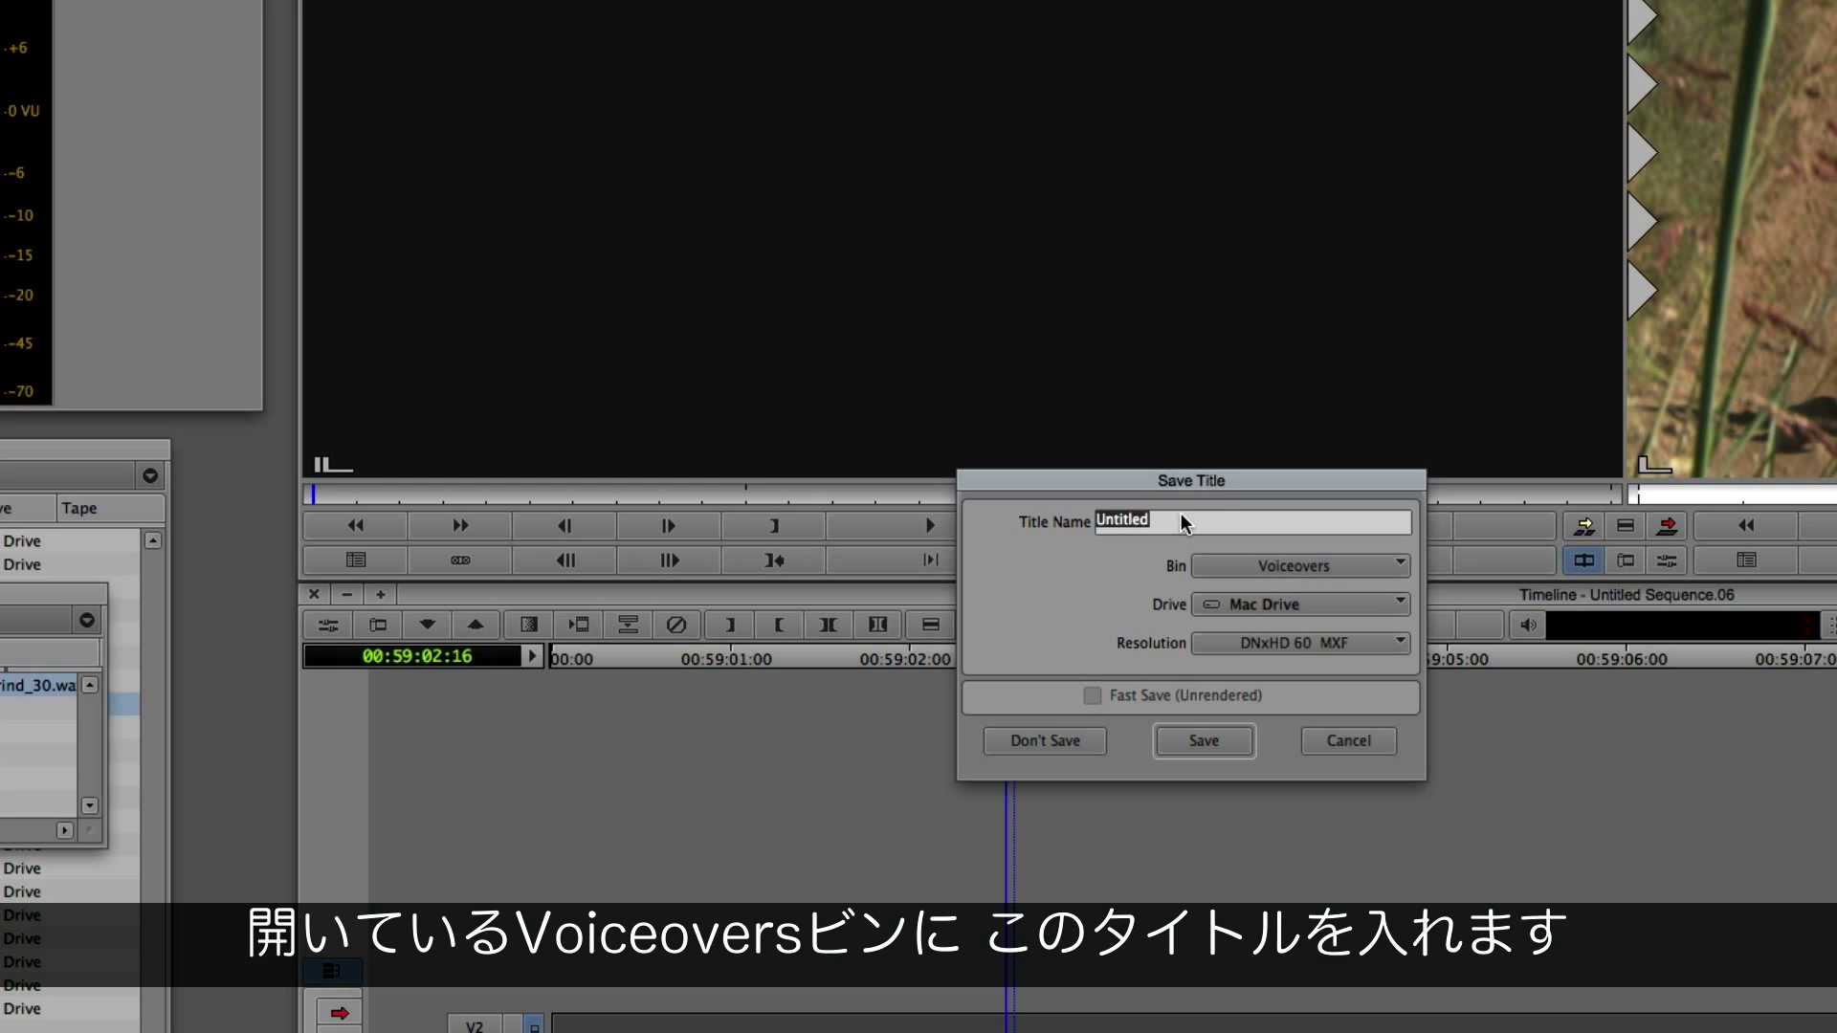
{"action": "type", "text": "Kevin P McAulife"}
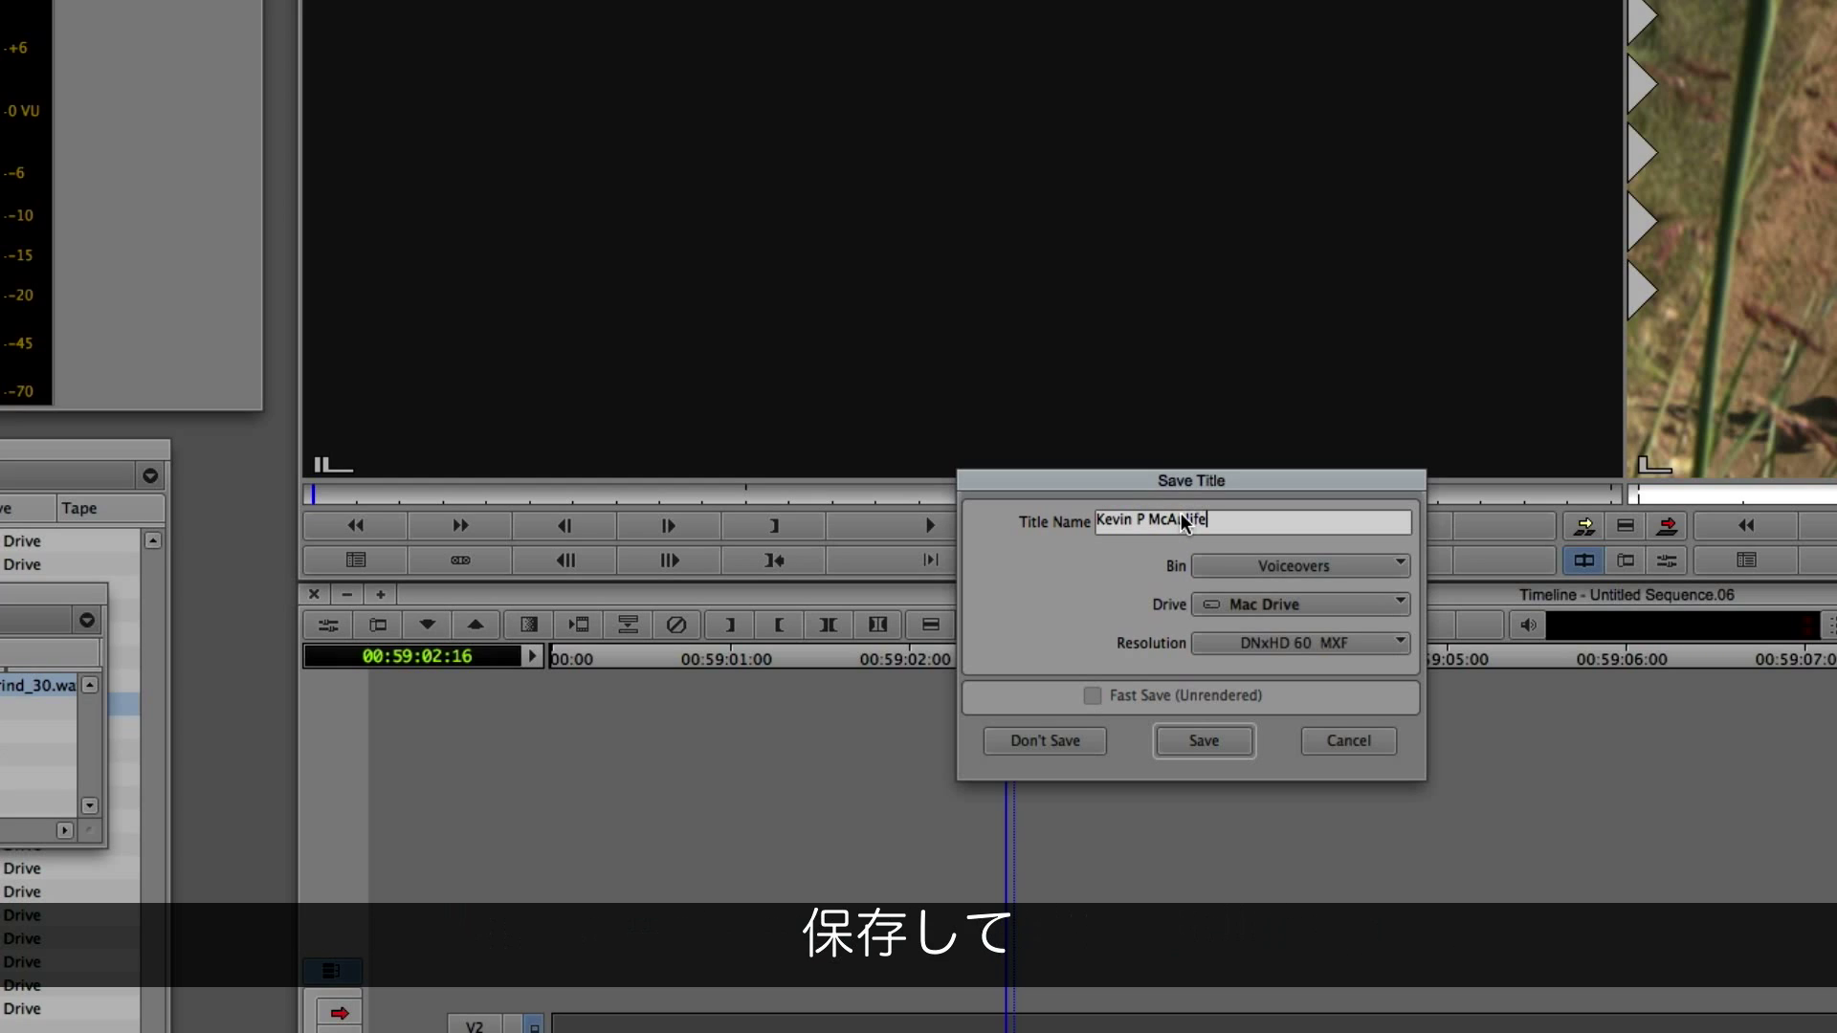
{"action": "left_click", "coordinate": [1204, 740]}
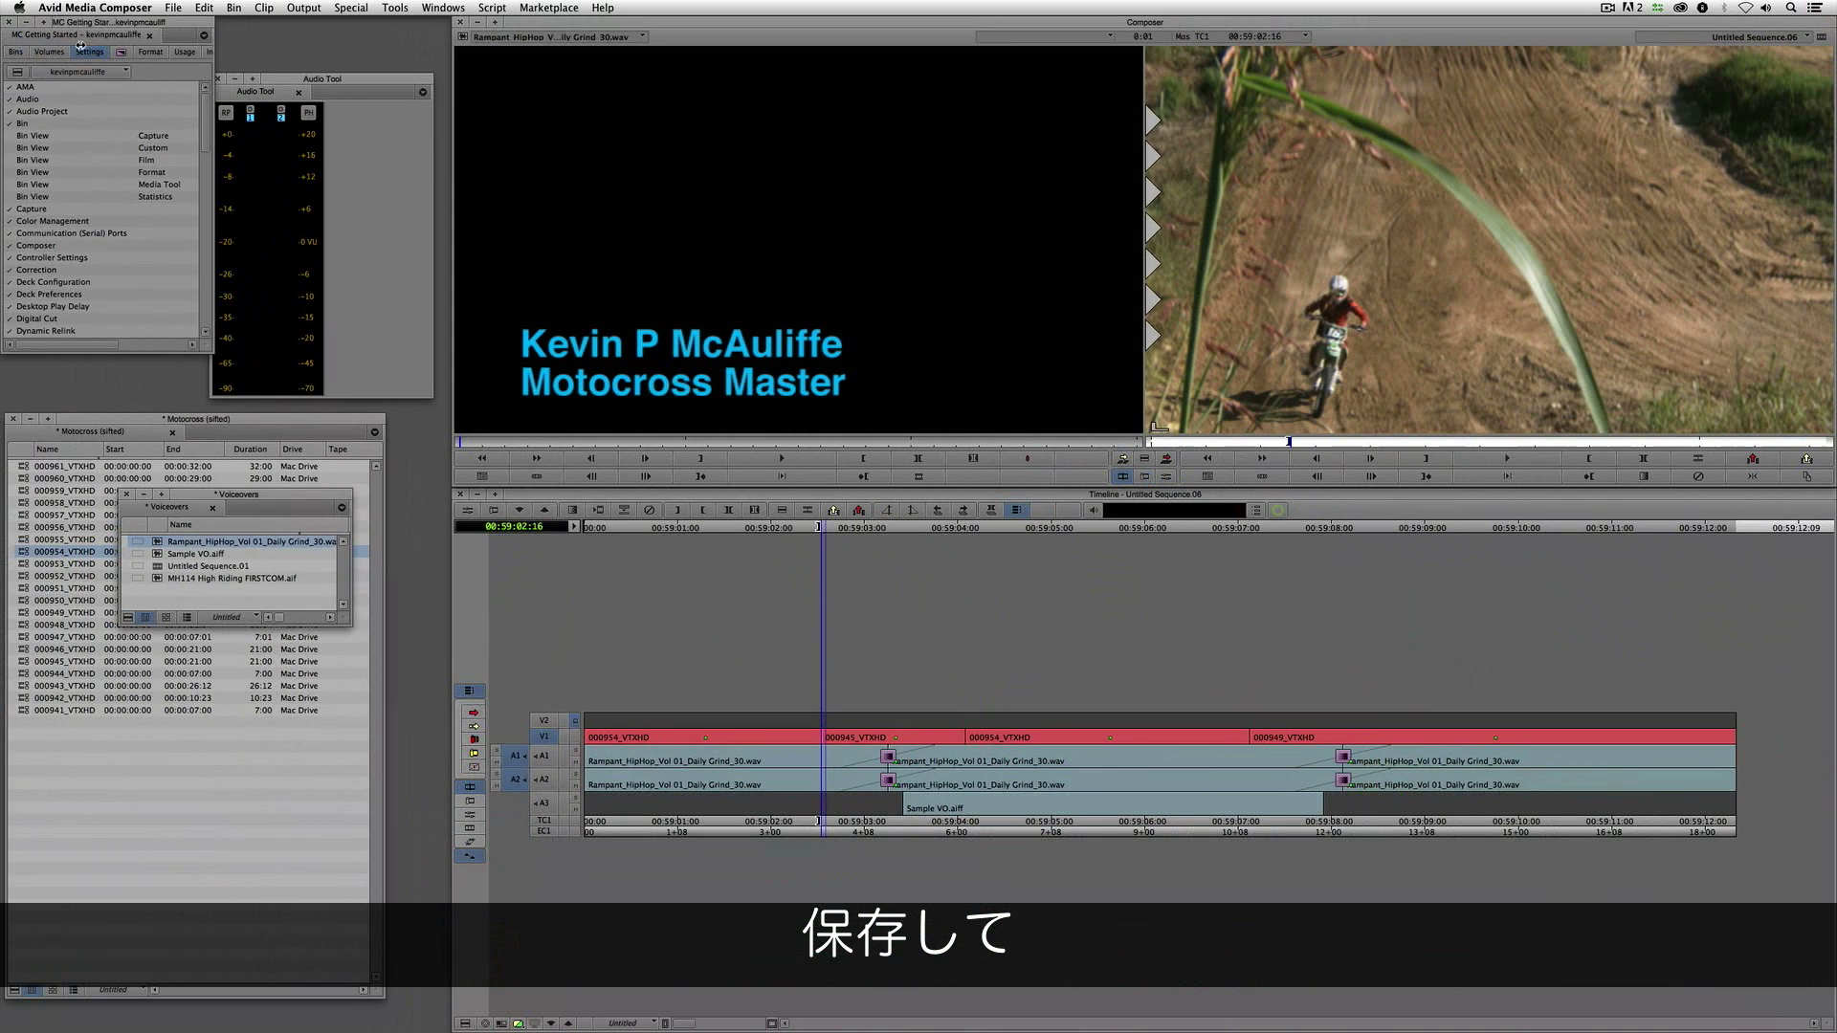
Step: Open the GPHX bin and drag the new title clip into it
{"action": "left_click", "coordinate": [9, 147]}
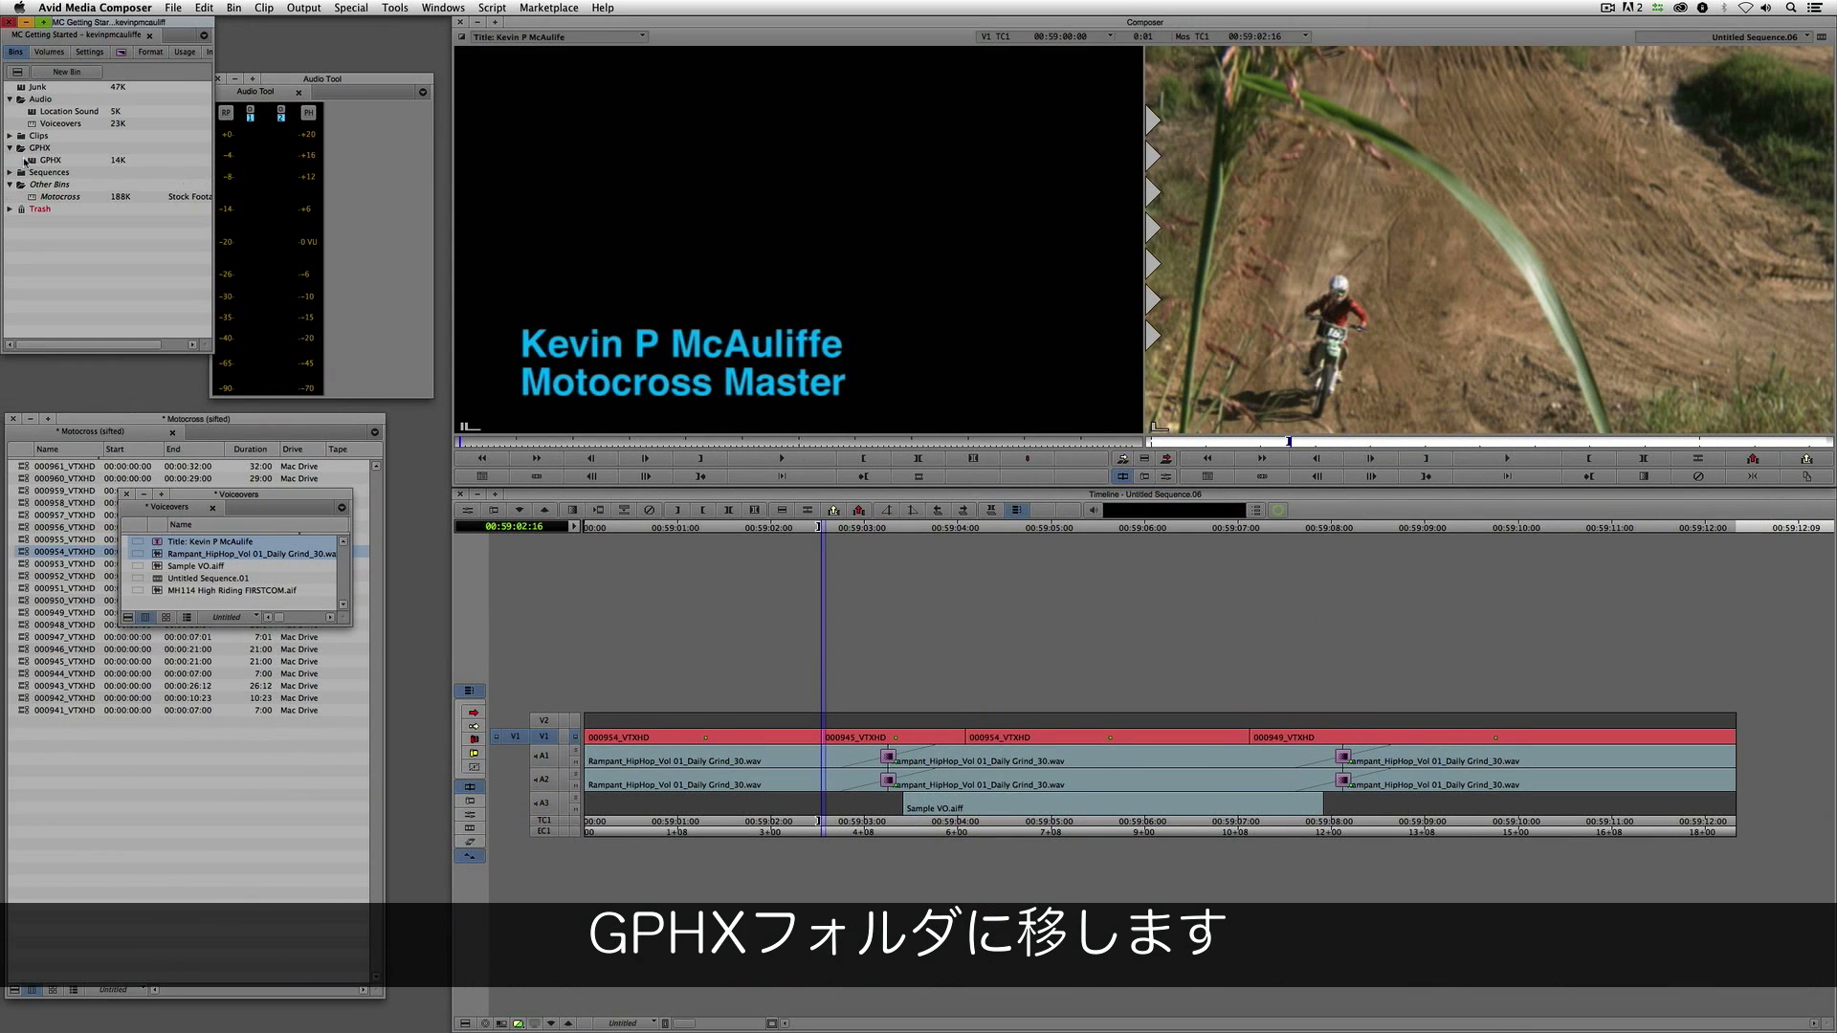
{"action": "double_click", "coordinate": [49, 160]}
{"action": "left_click", "coordinate": [162, 566]}
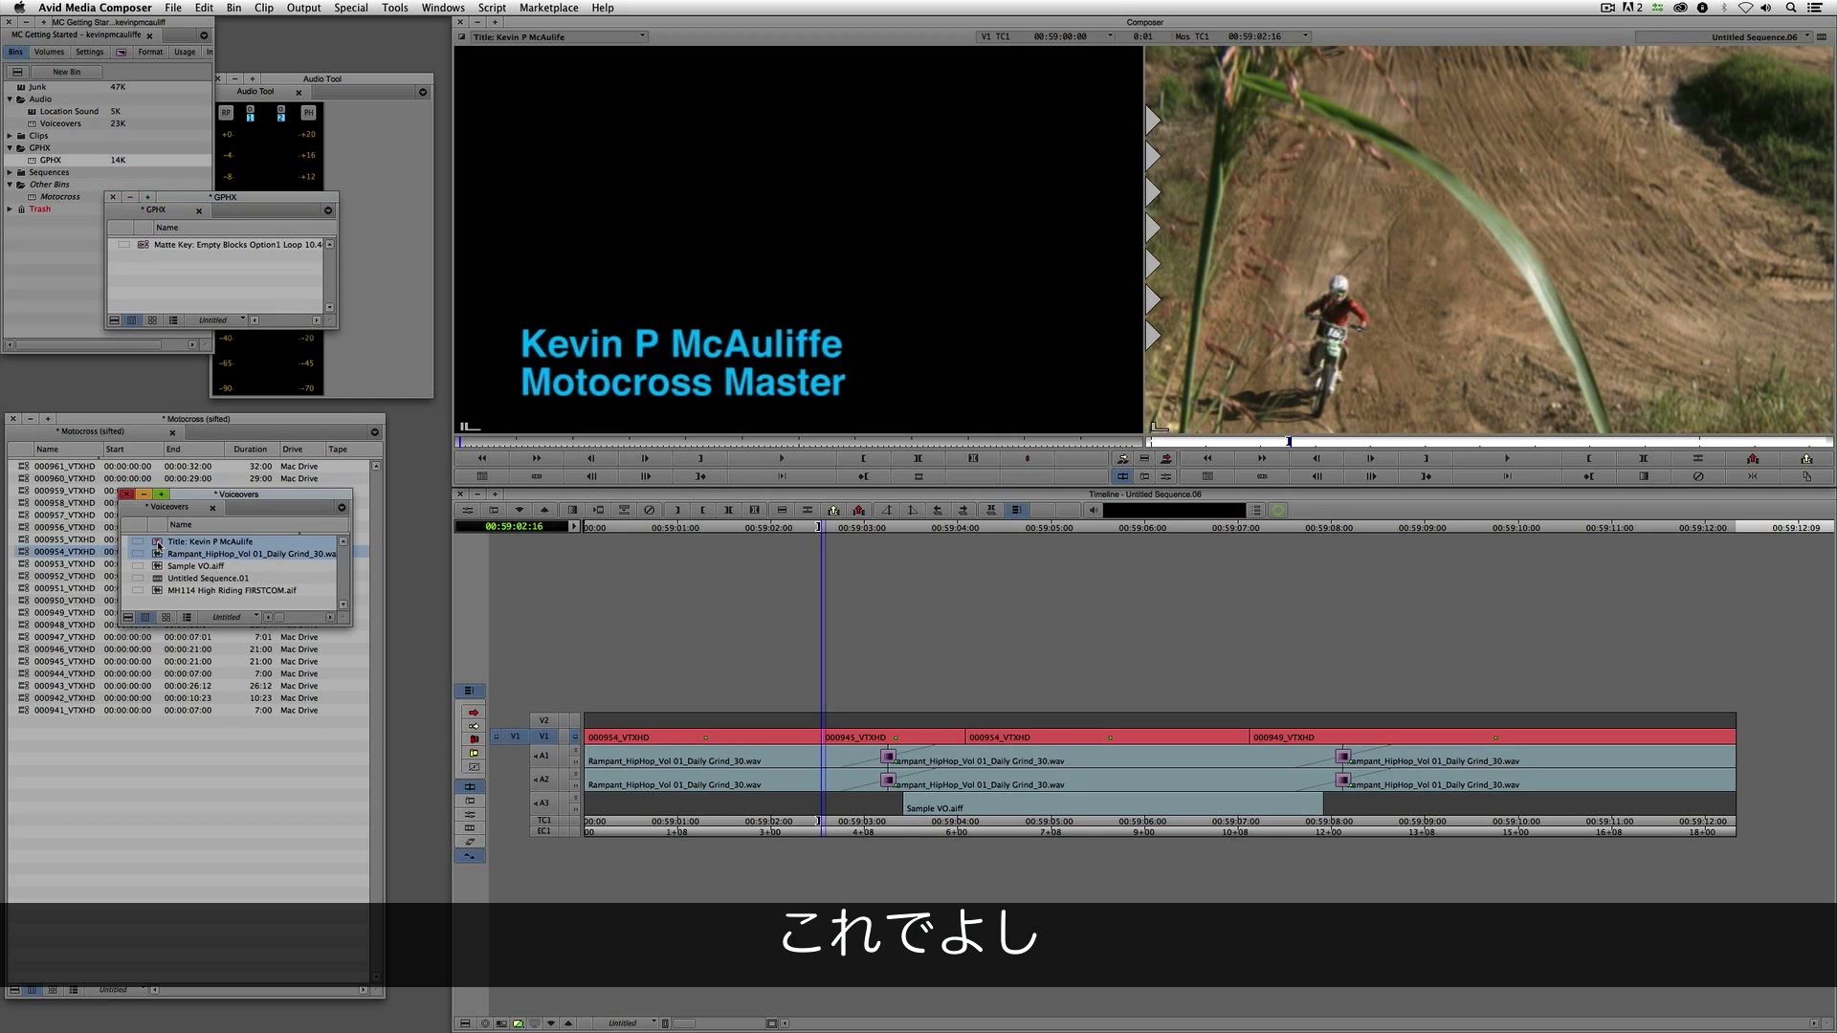
{"action": "left_click_drag", "start_coordinate": [163, 566], "coordinate": [205, 299]}
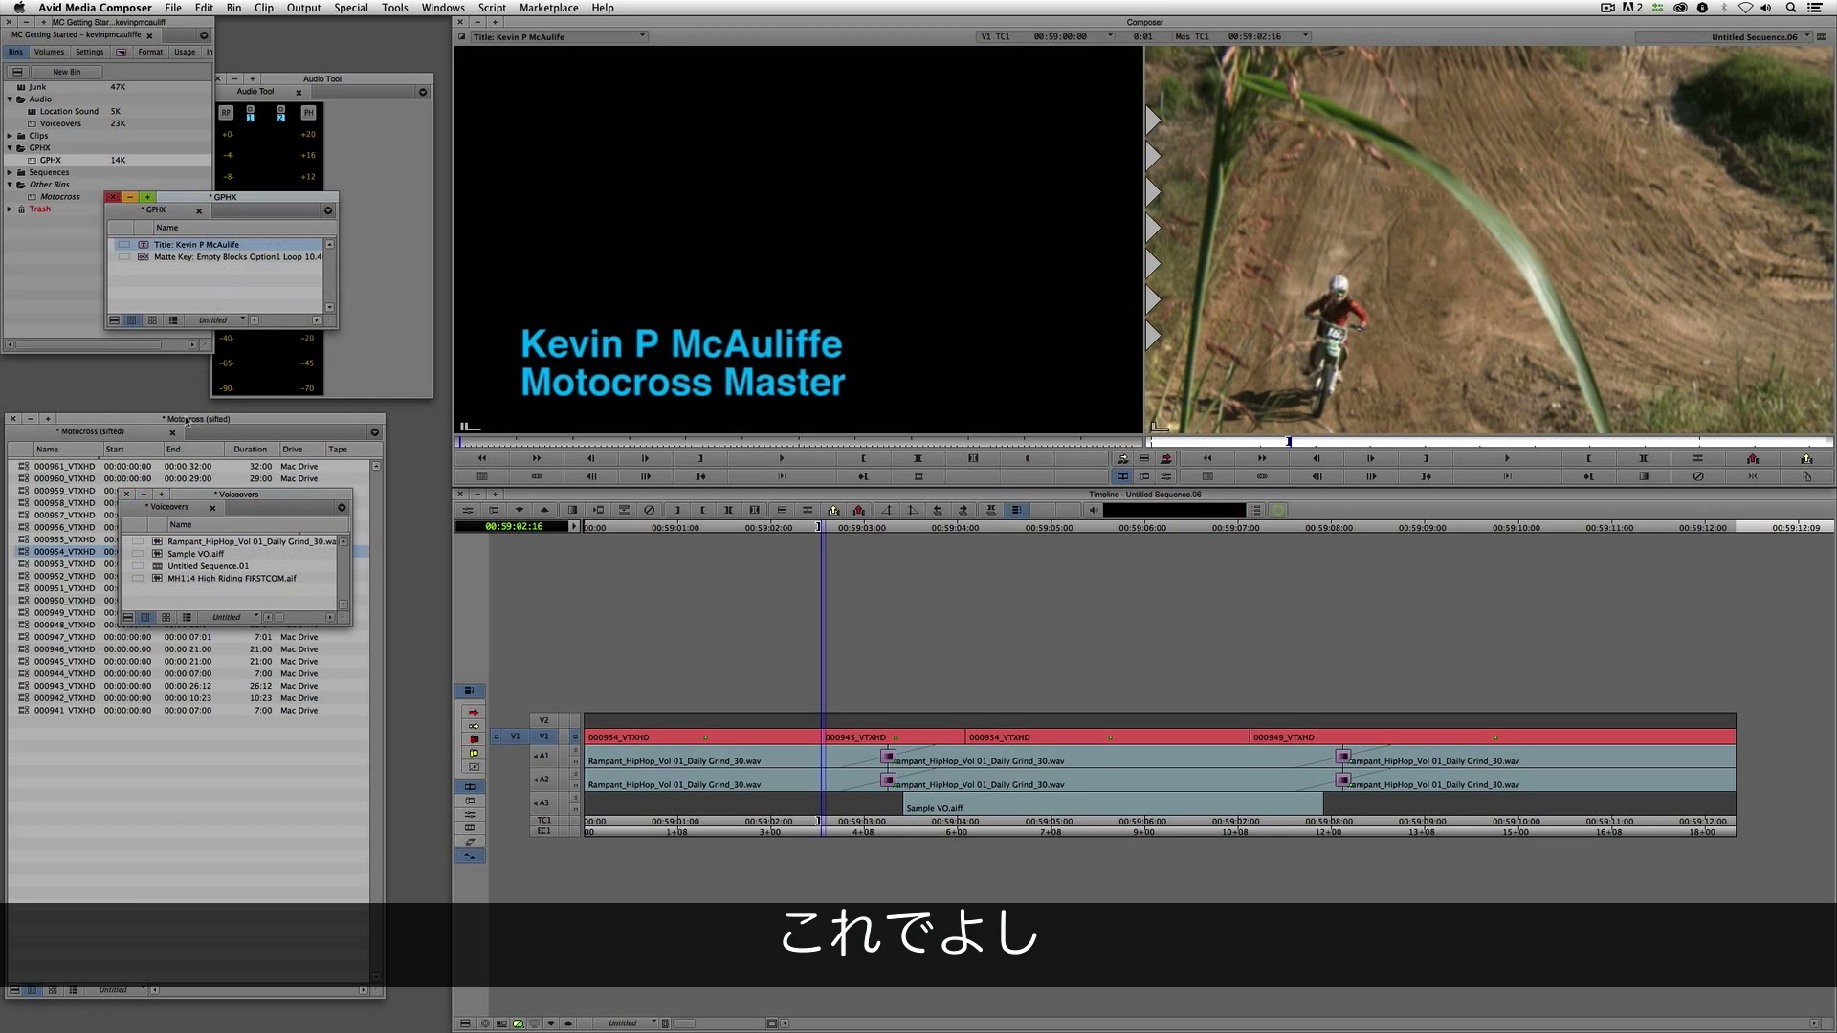
Step: Load the title in the Source monitor and mark its In and Out points
{"action": "left_click", "coordinate": [127, 494]}
{"action": "left_click", "coordinate": [622, 359]}
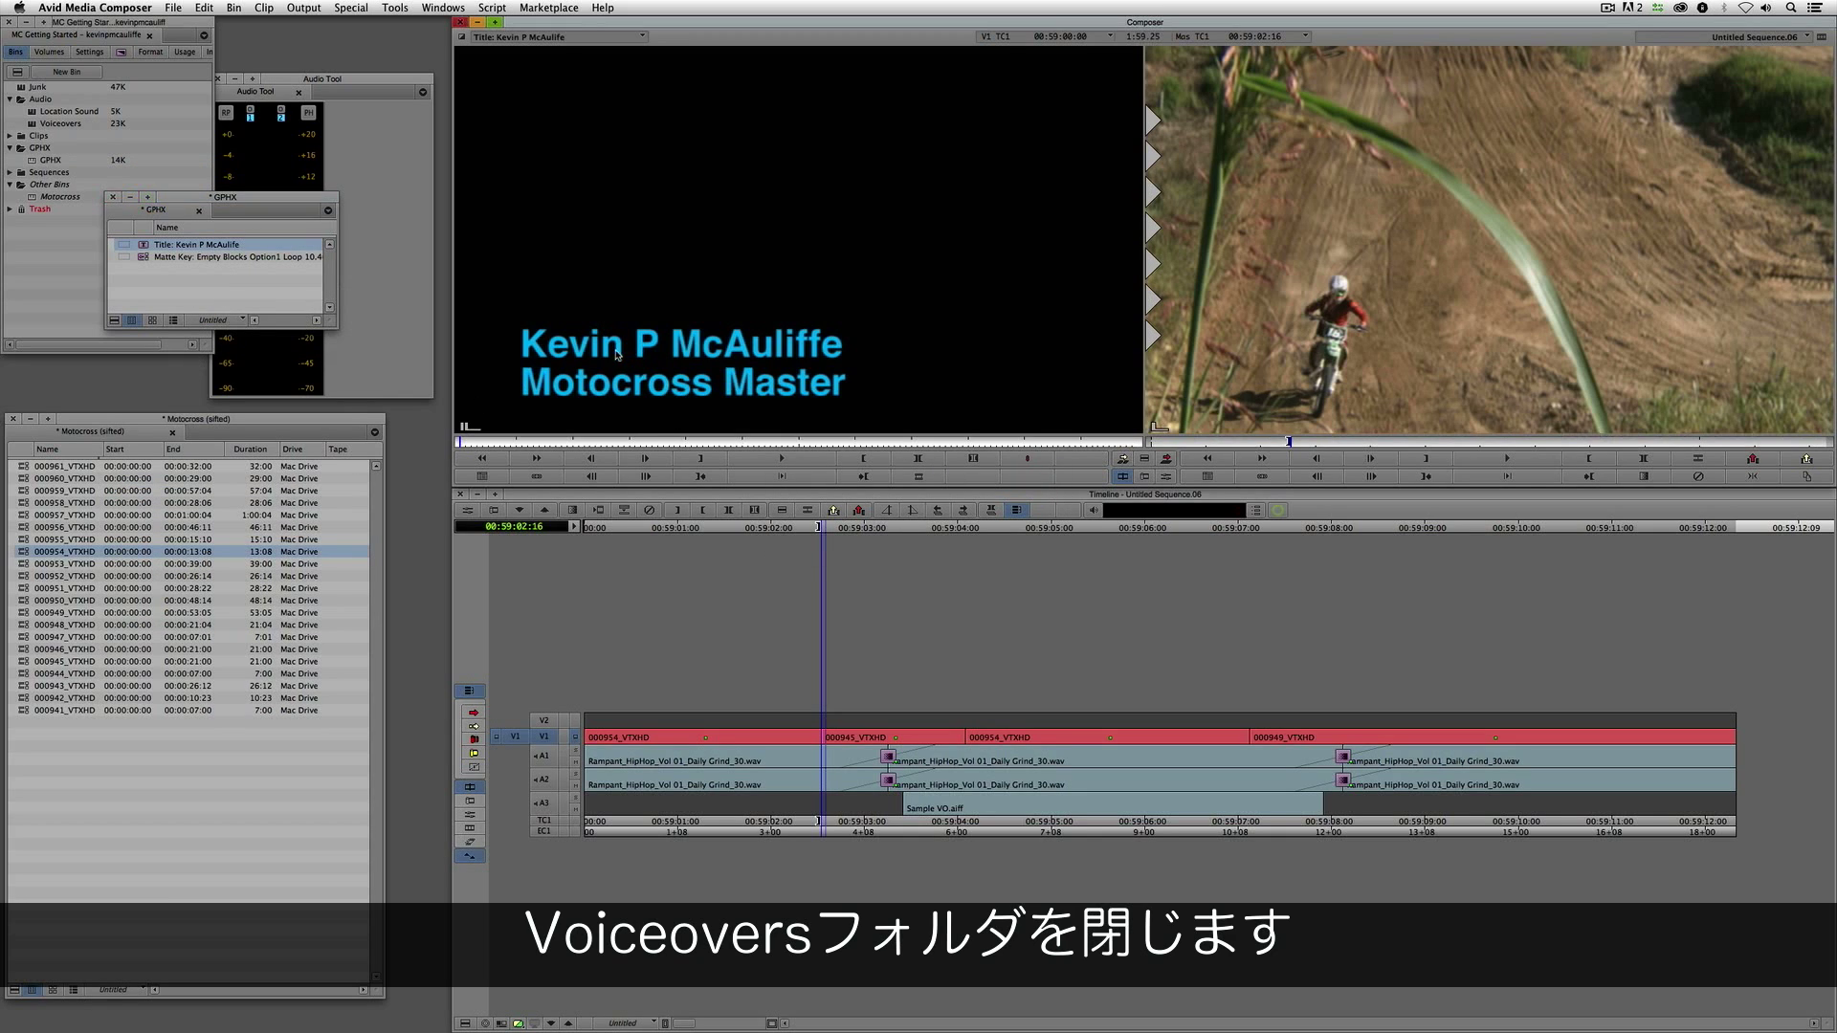
{"action": "left_click", "coordinate": [655, 441]}
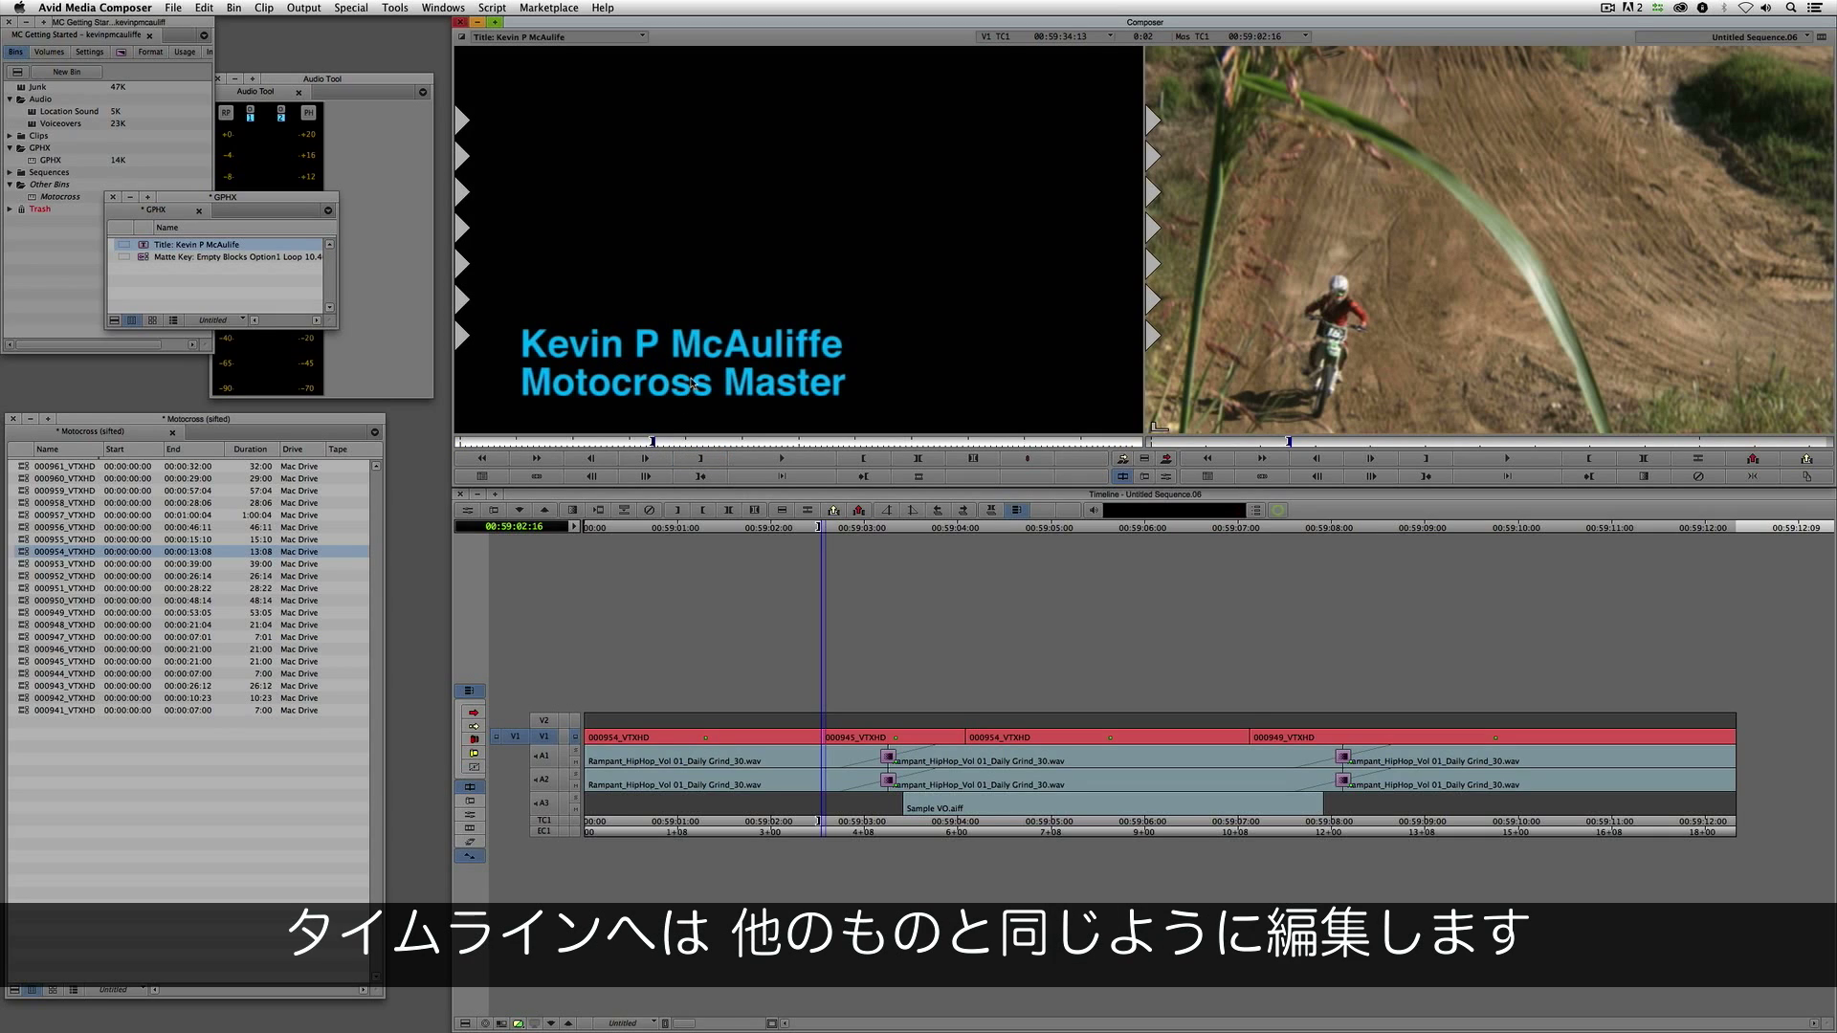
{"action": "left_click_drag", "start_coordinate": [668, 442], "coordinate": [689, 442]}
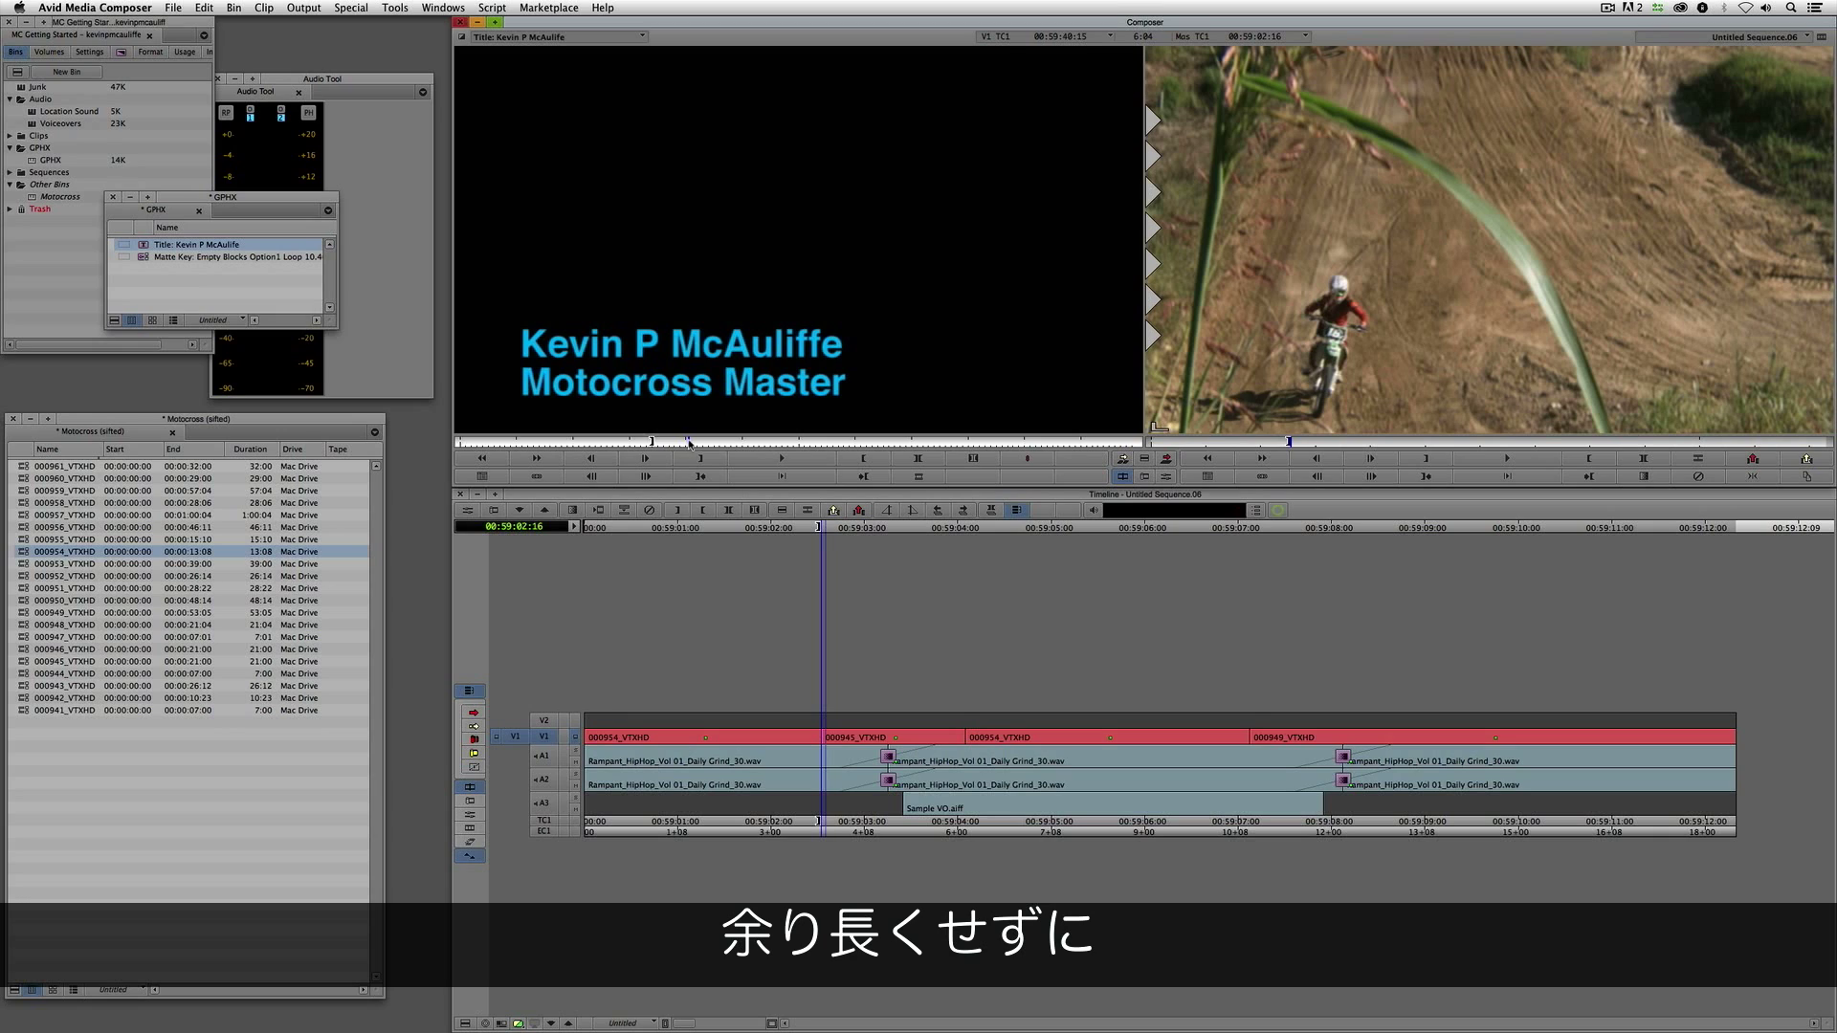
{"action": "left_click", "coordinate": [686, 459]}
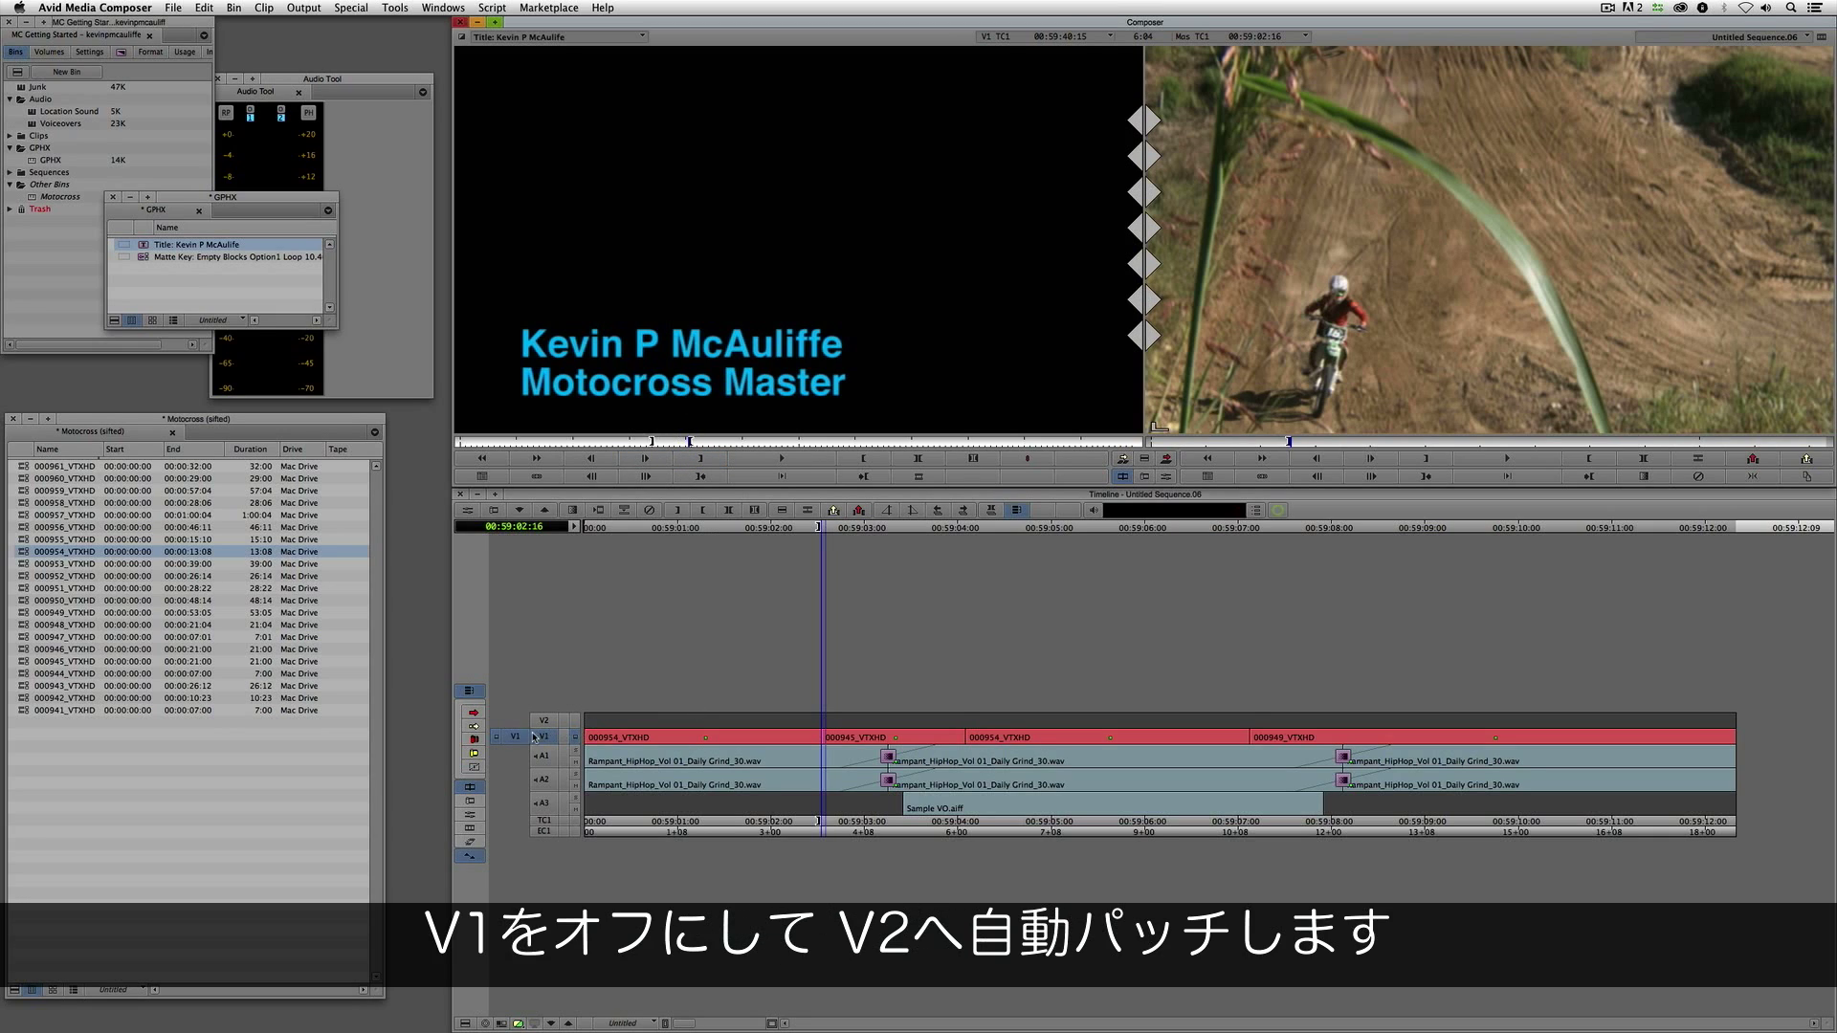
Step: Patch the title to V2, overwrite it near 00:59:03:04, and play from the start
{"action": "left_click", "coordinate": [545, 722]}
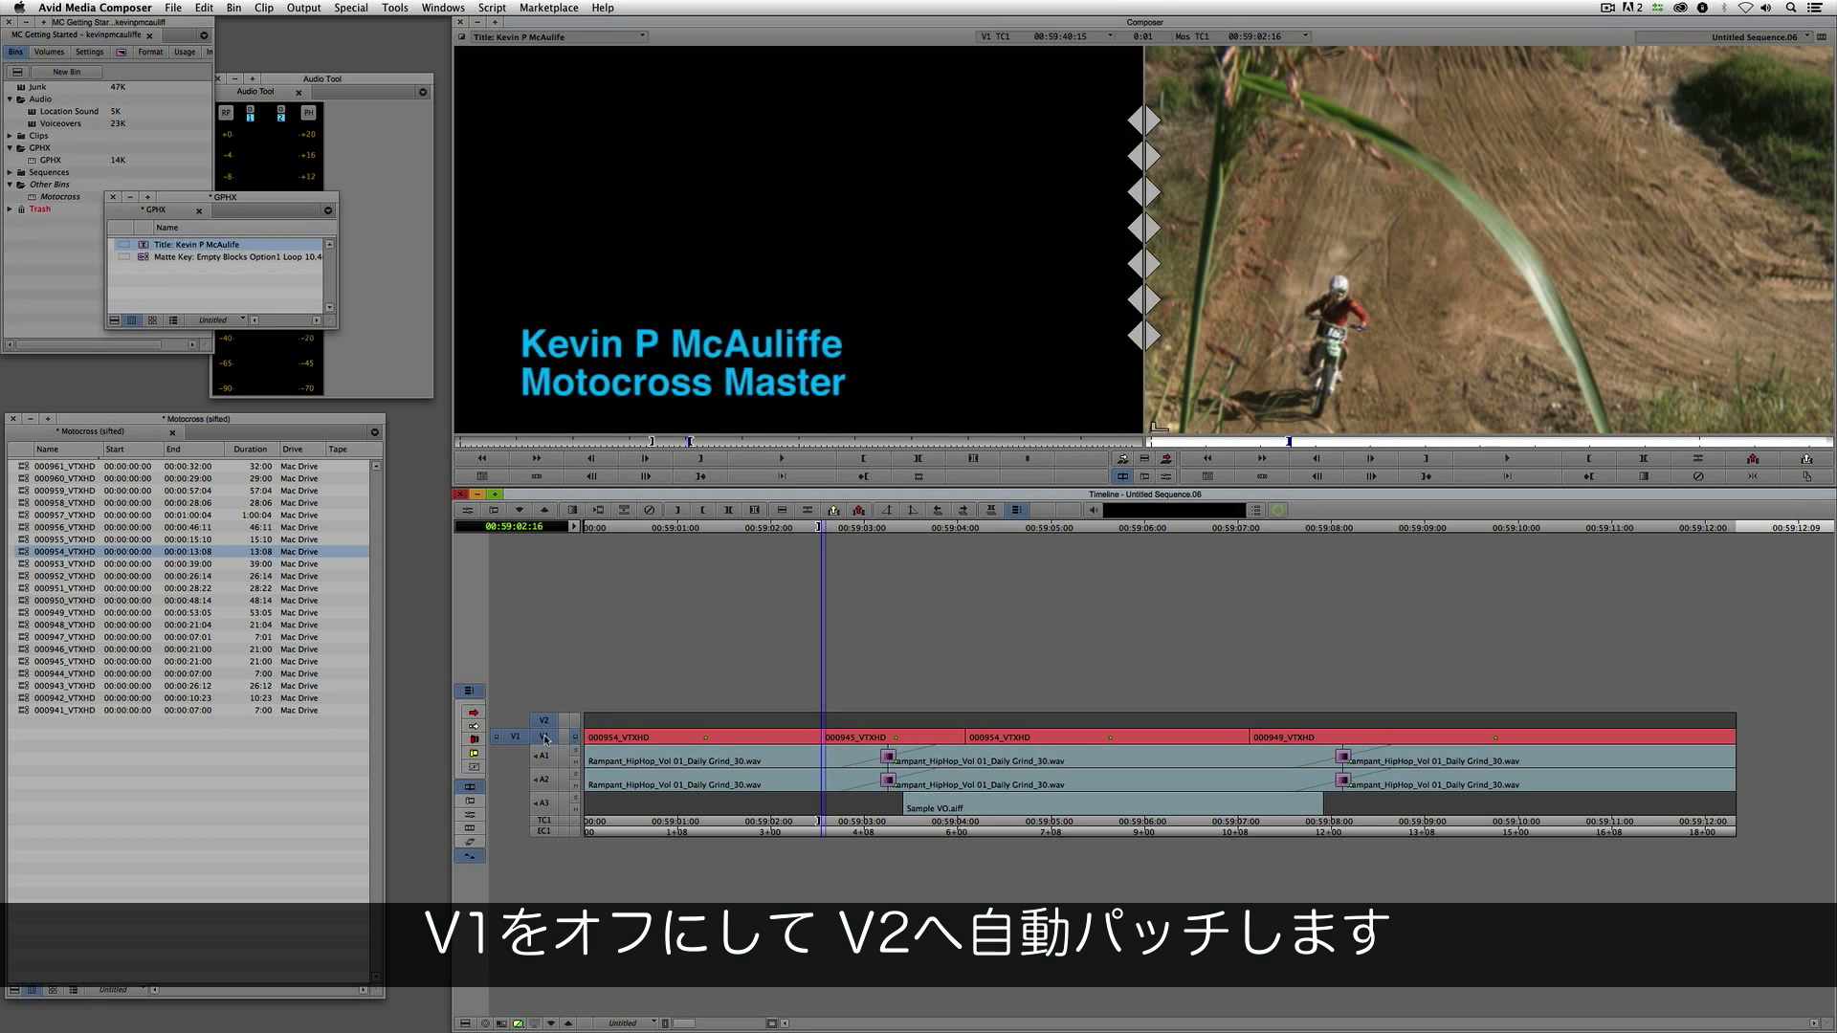
{"action": "left_click", "coordinate": [545, 738]}
{"action": "left_click_drag", "start_coordinate": [783, 763], "coordinate": [880, 742]}
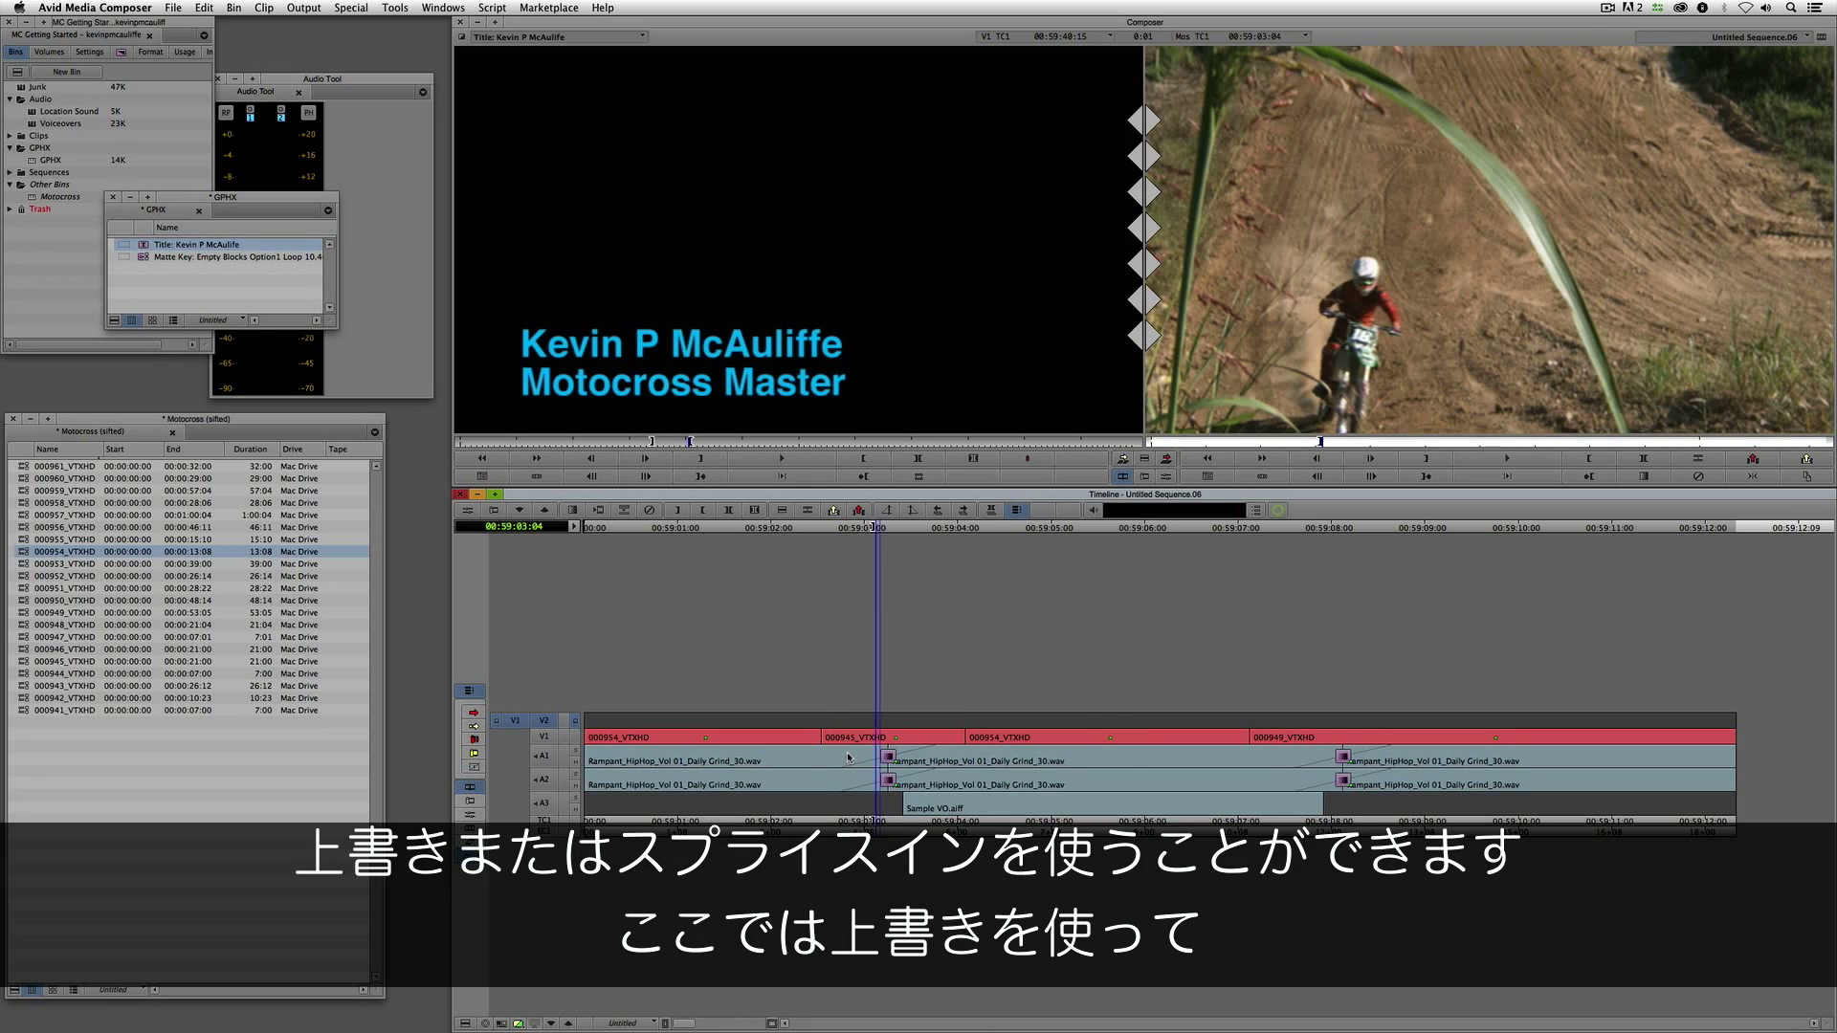
{"action": "key", "text": "b"}
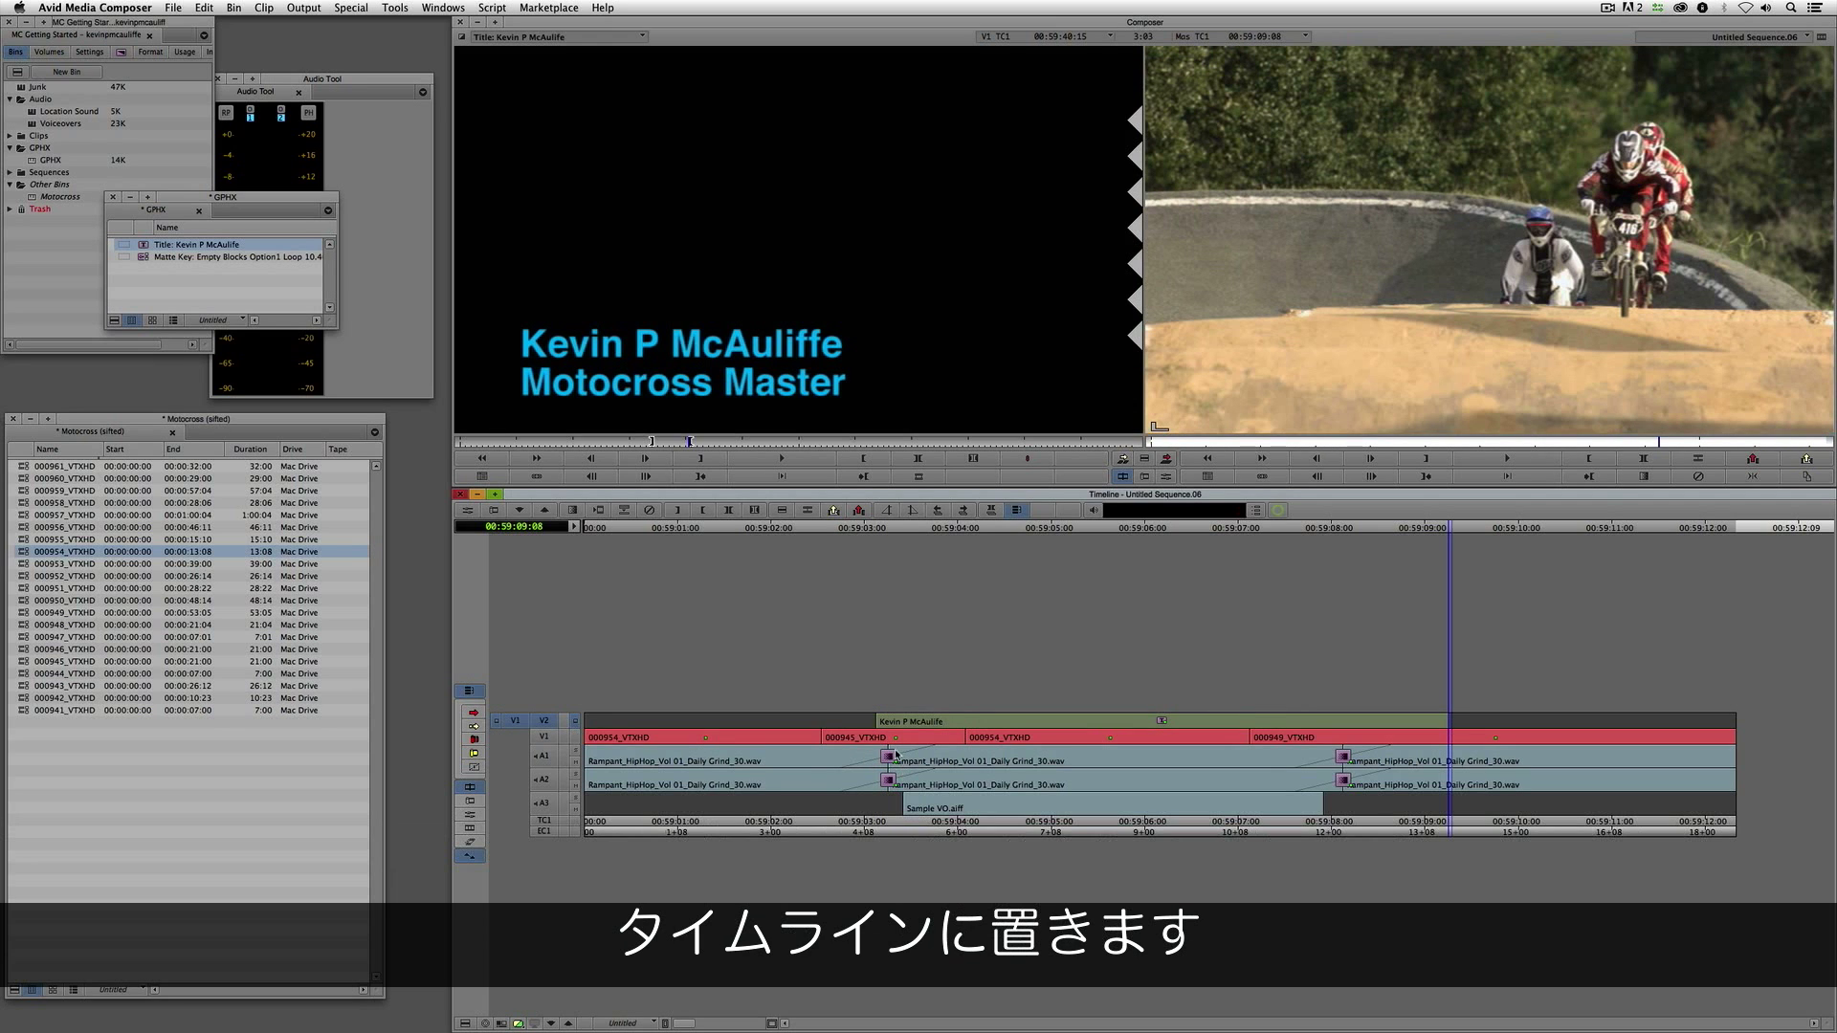
{"action": "left_click_drag", "start_coordinate": [830, 733], "coordinate": [549, 737]}
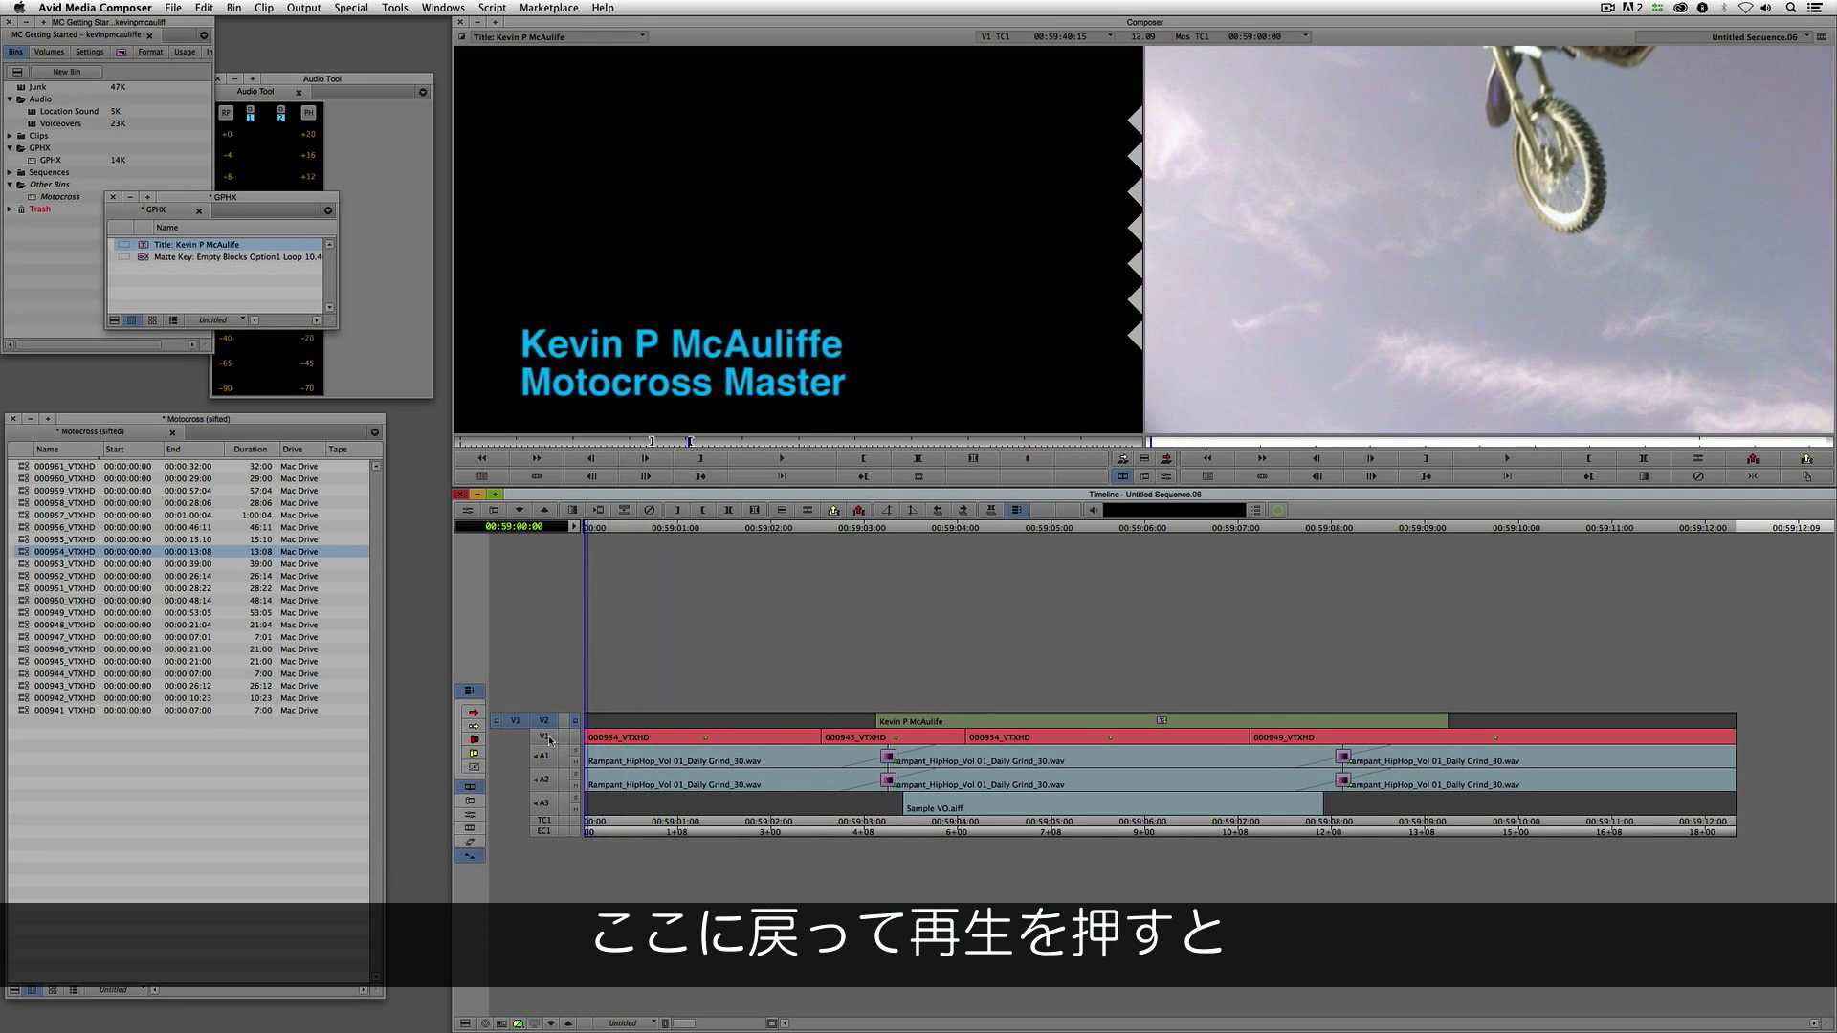
{"action": "key", "text": "space"}
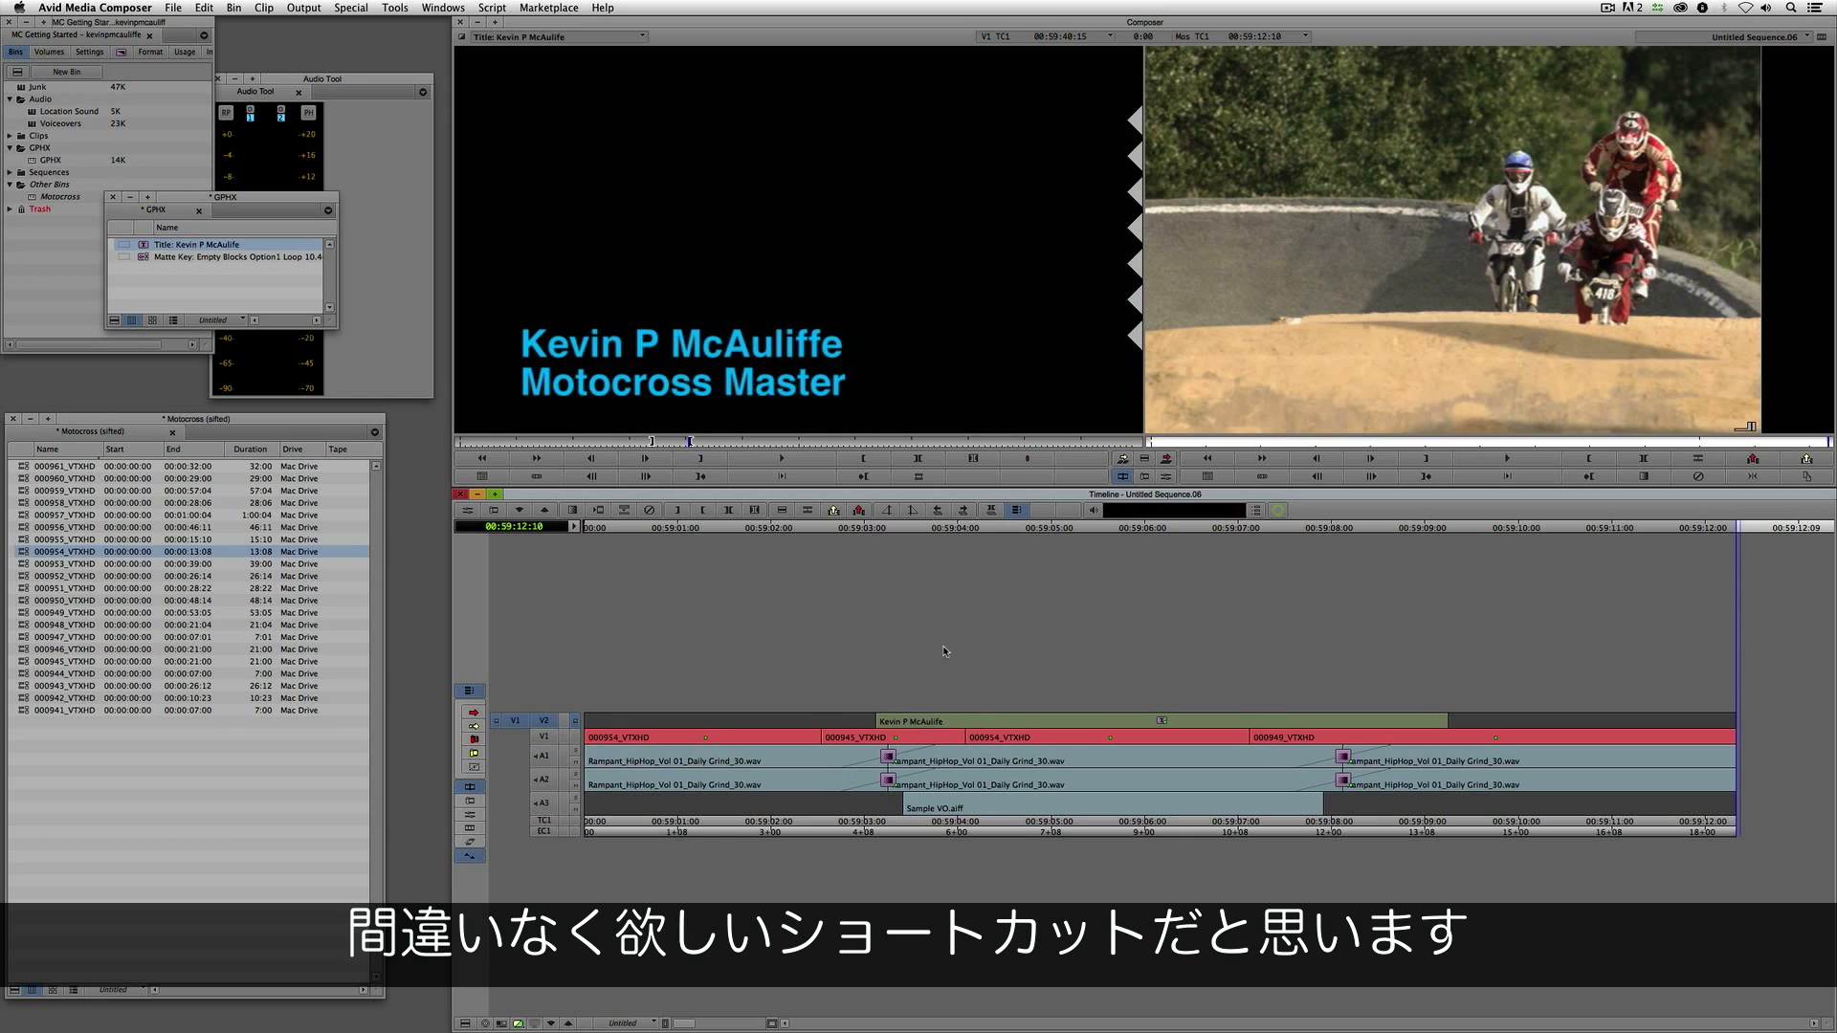
Step: Open the Command Palette on its FX commands with Active Palette enabled
{"action": "left_click", "coordinate": [1021, 665]}
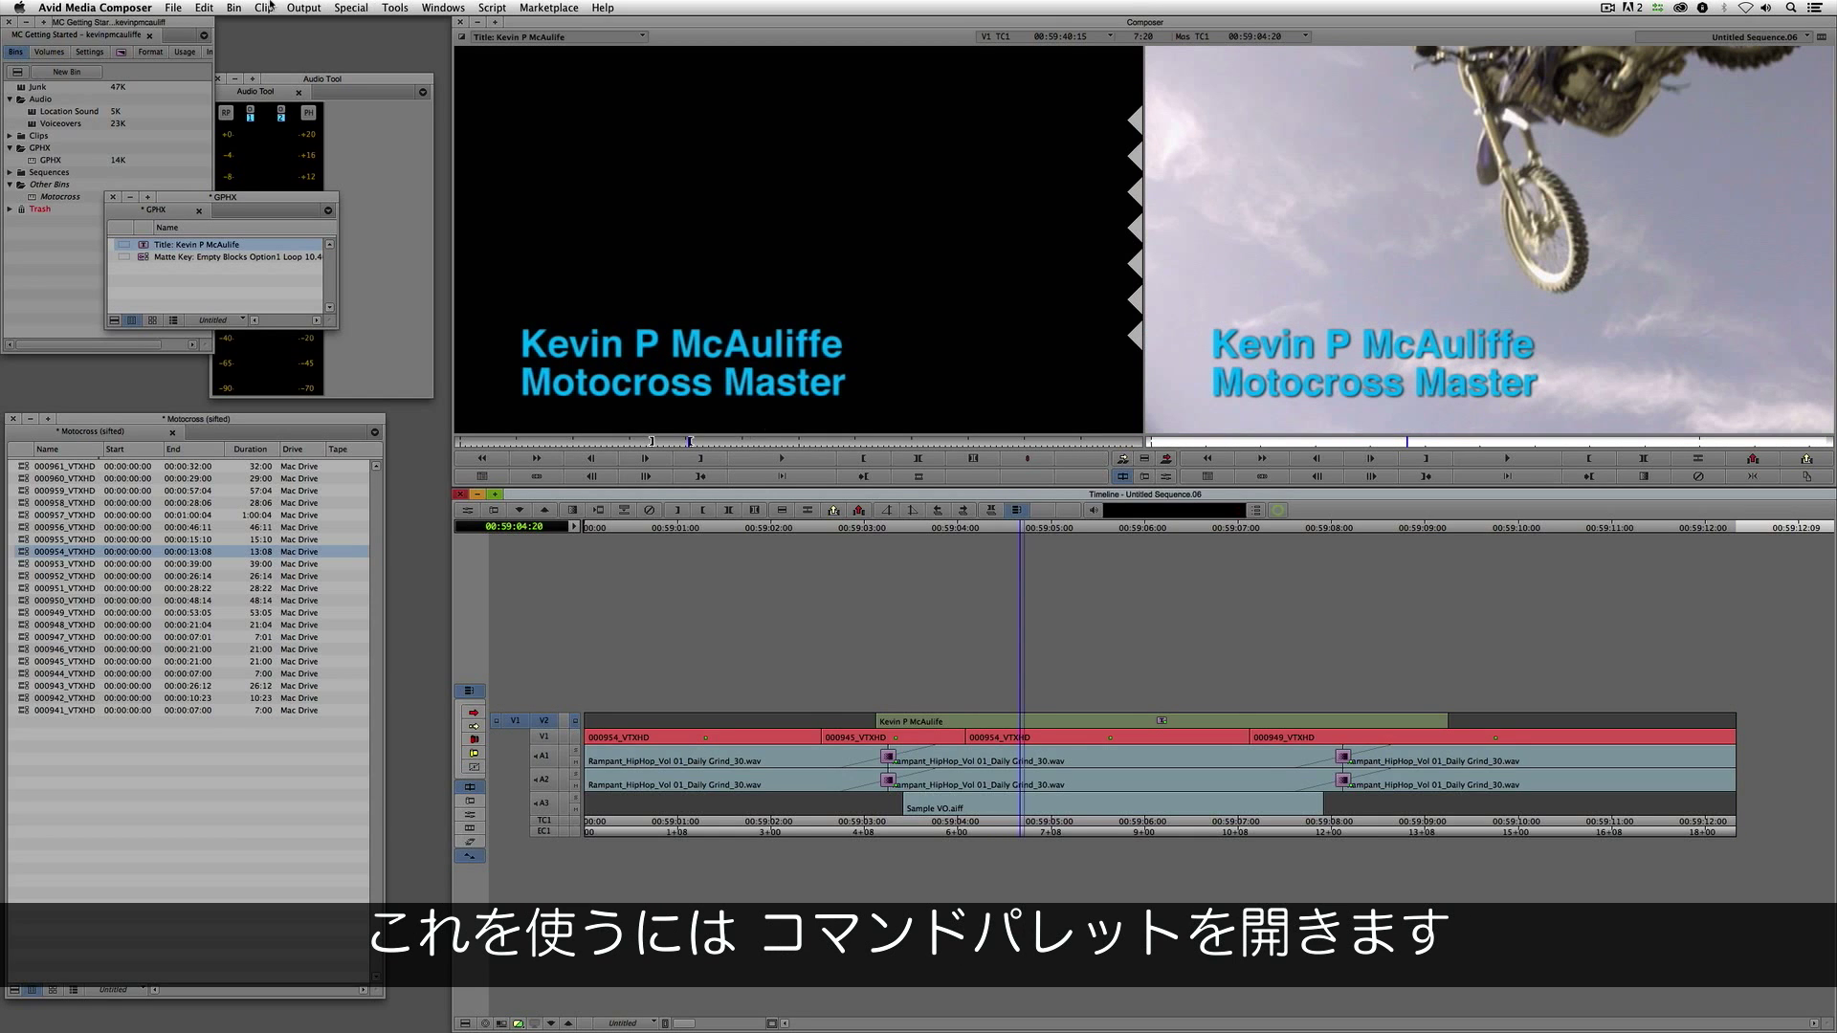
{"action": "left_click", "coordinate": [387, 8]}
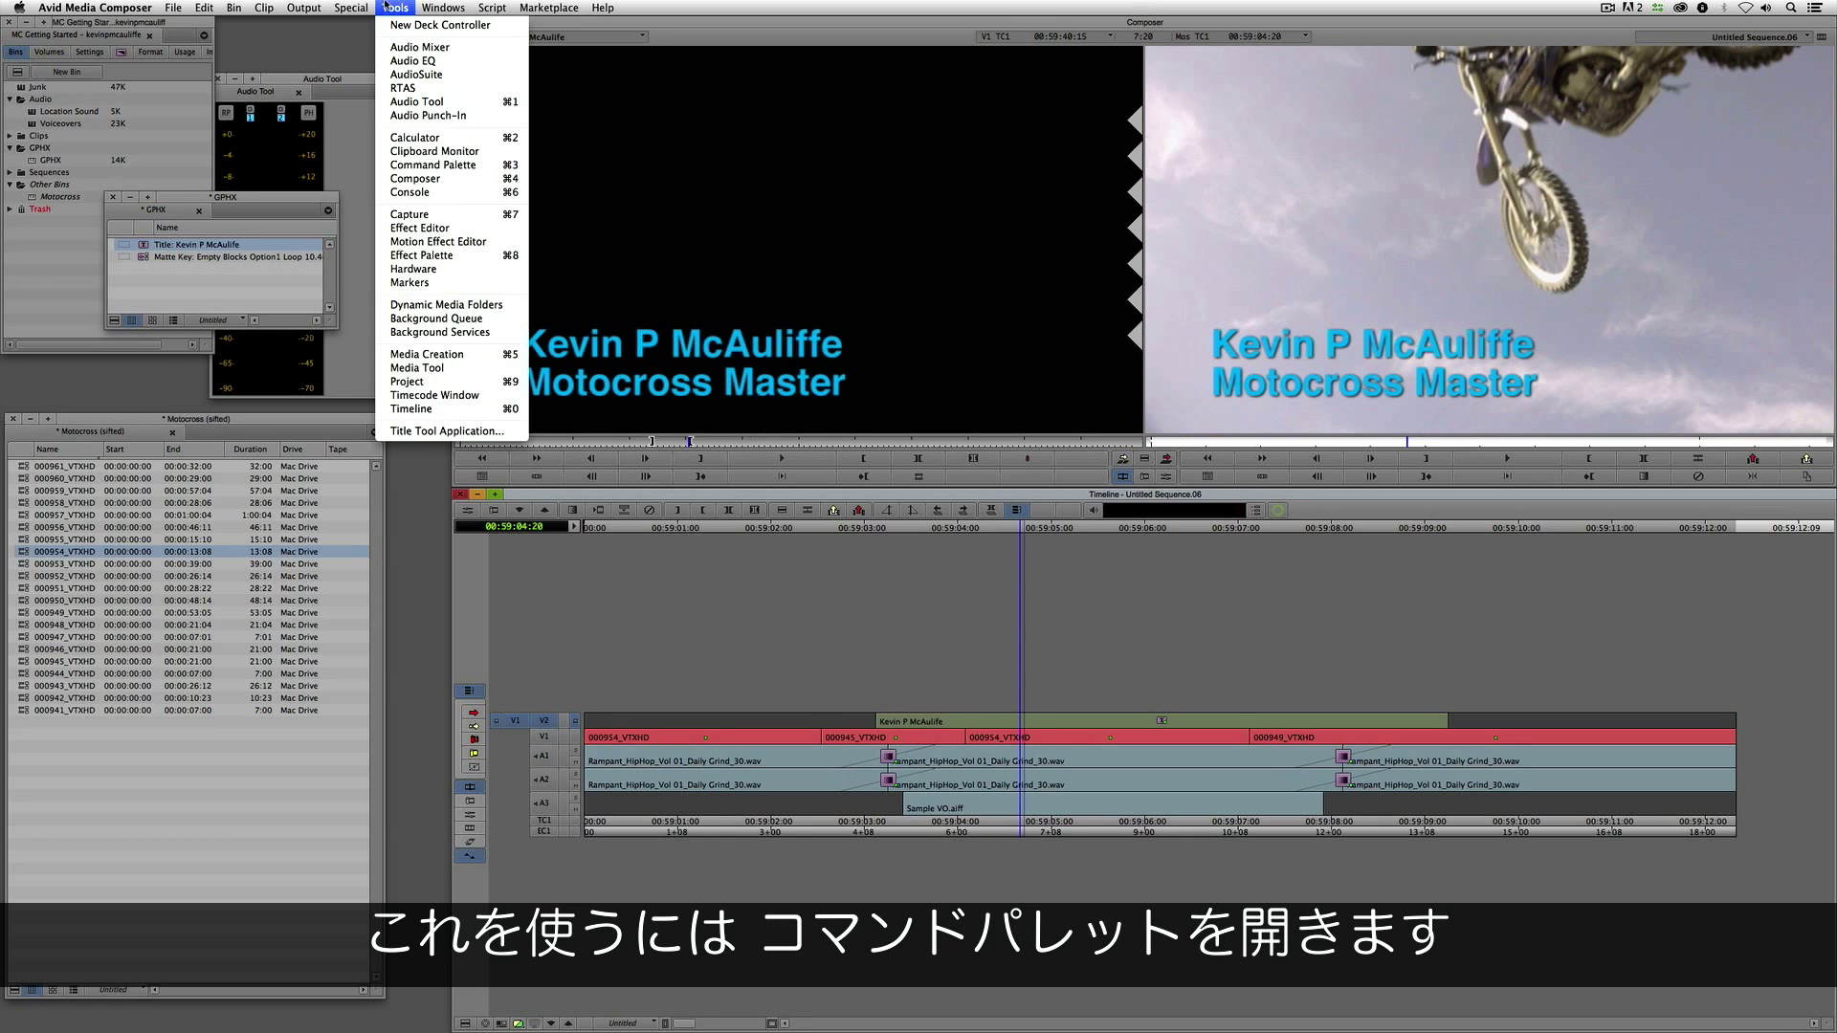
{"action": "left_click", "coordinate": [419, 166]}
{"action": "left_click_drag", "start_coordinate": [374, 67], "coordinate": [899, 219]}
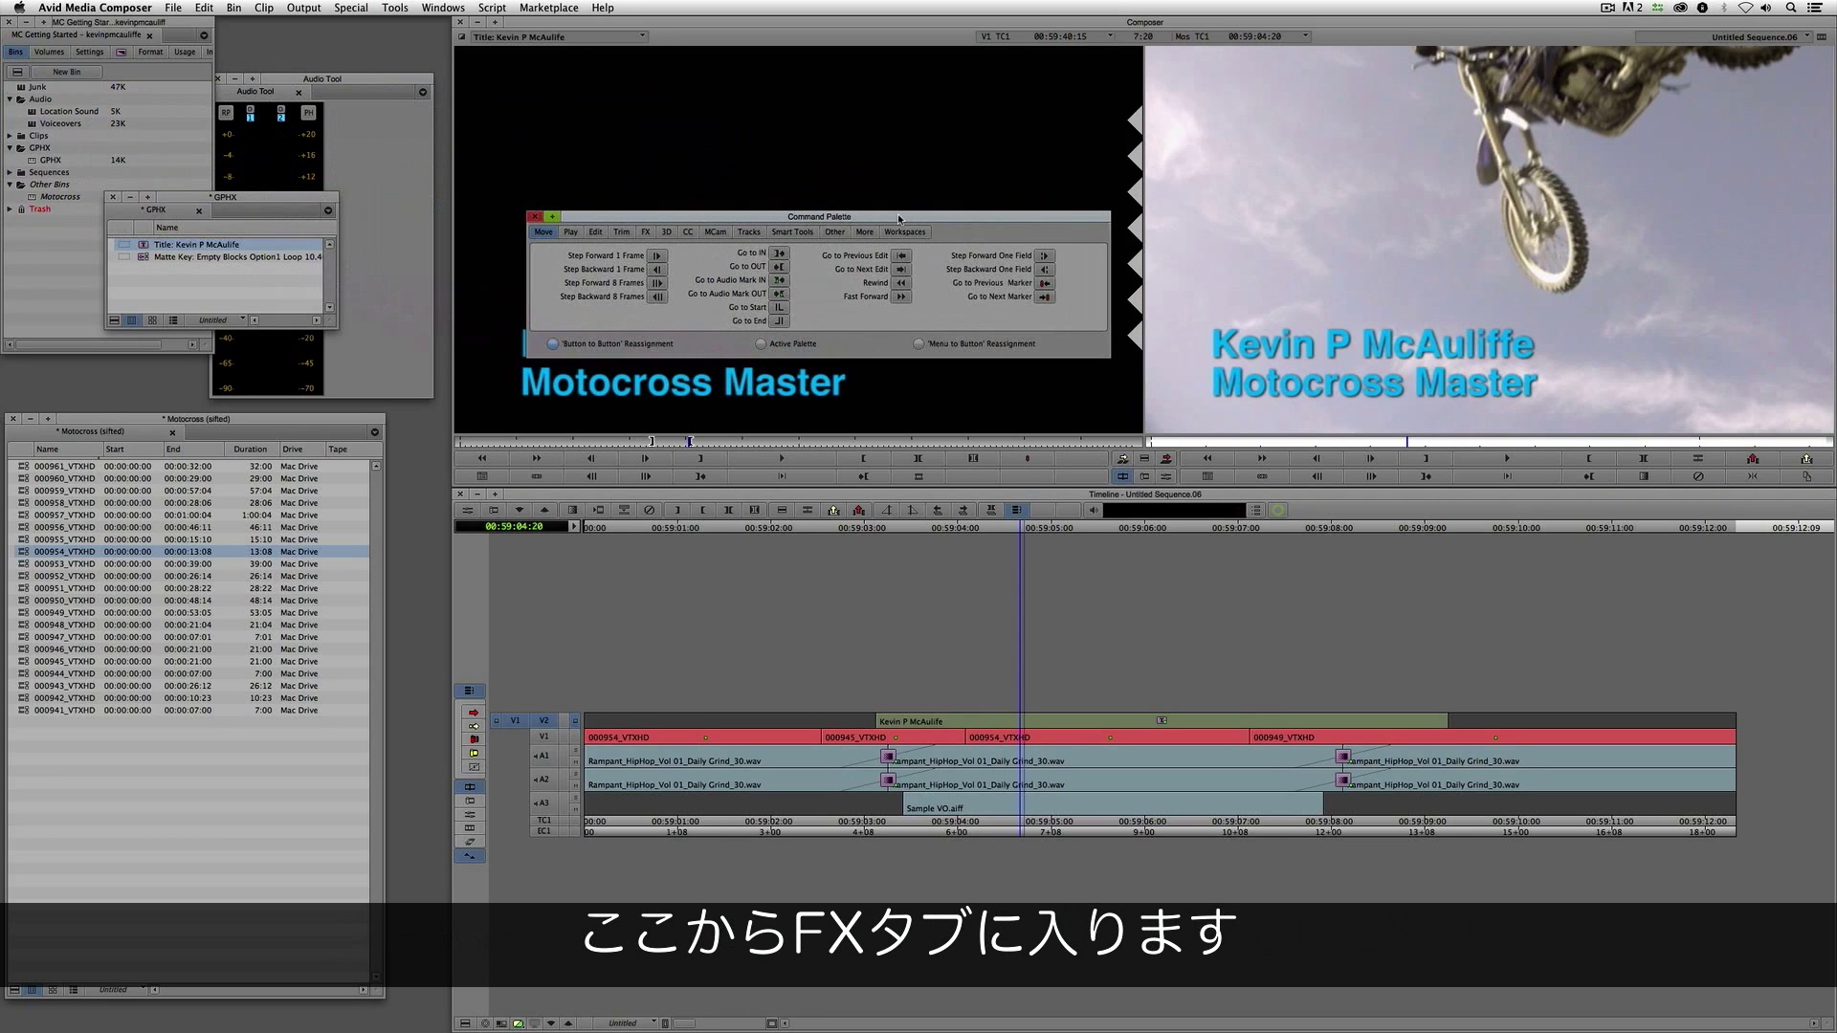
{"action": "left_click", "coordinate": [645, 233]}
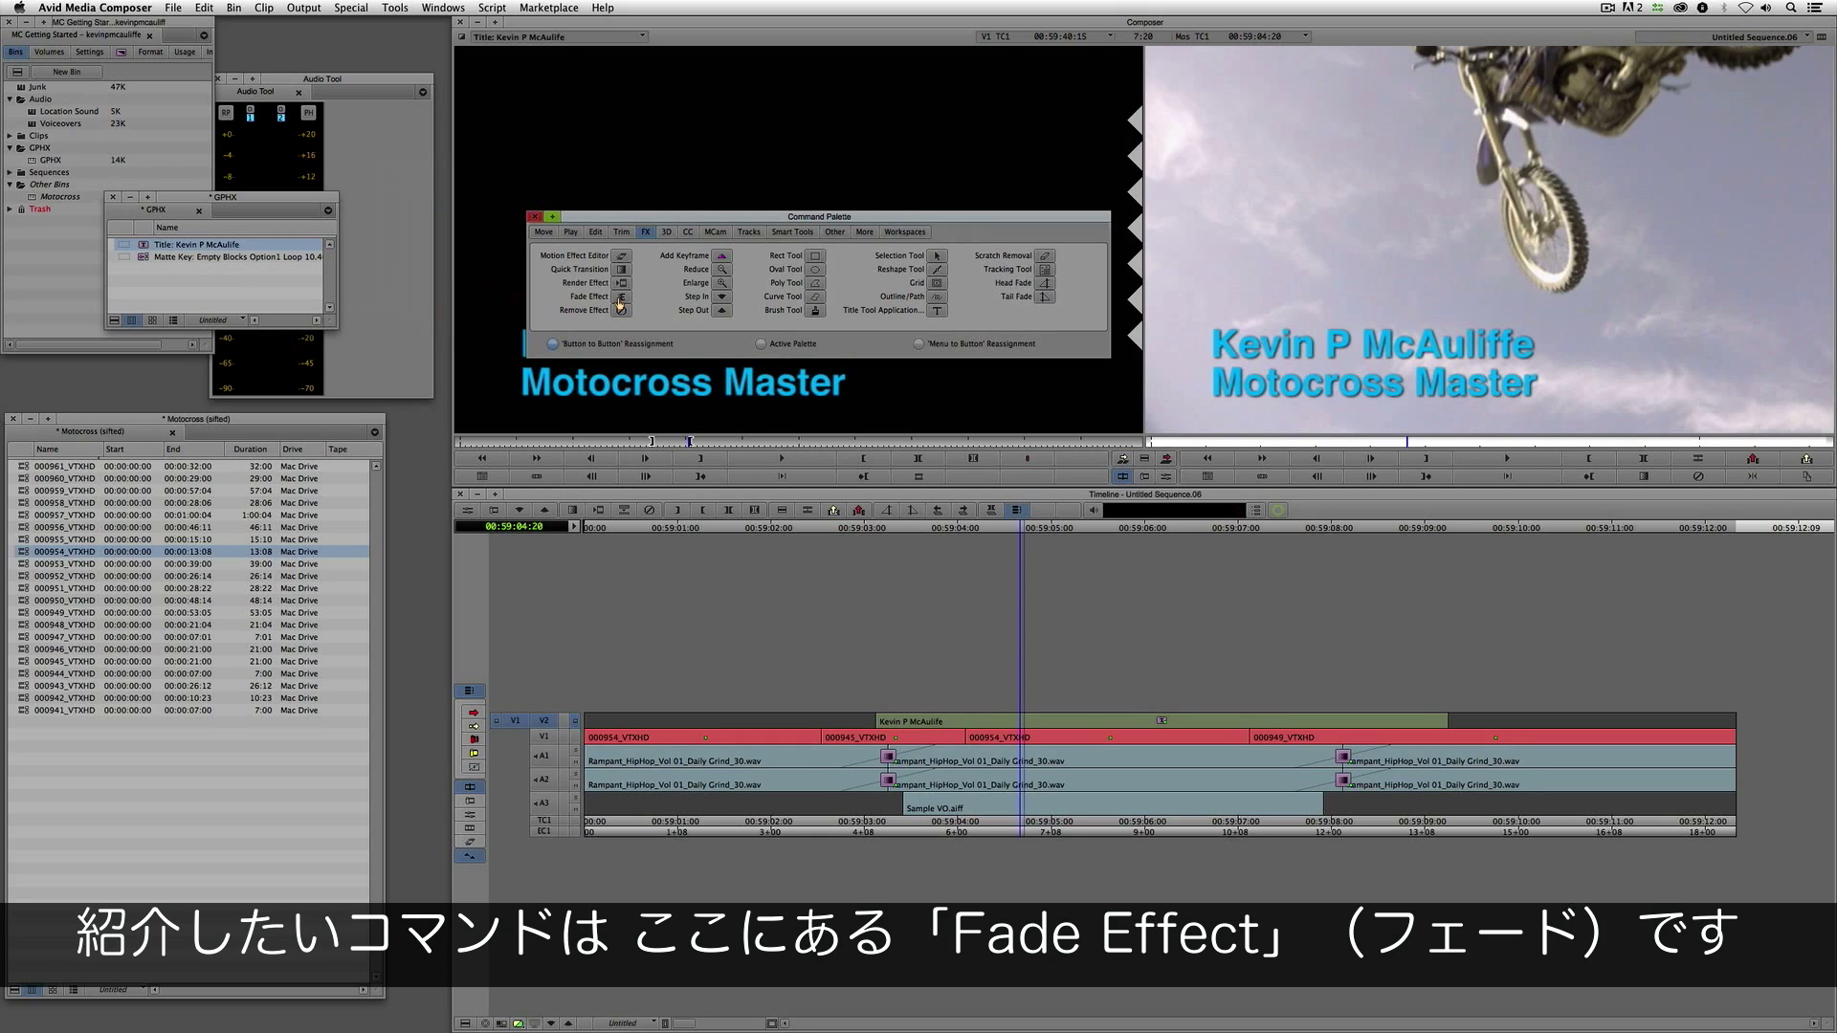
{"action": "left_click", "coordinate": [761, 344]}
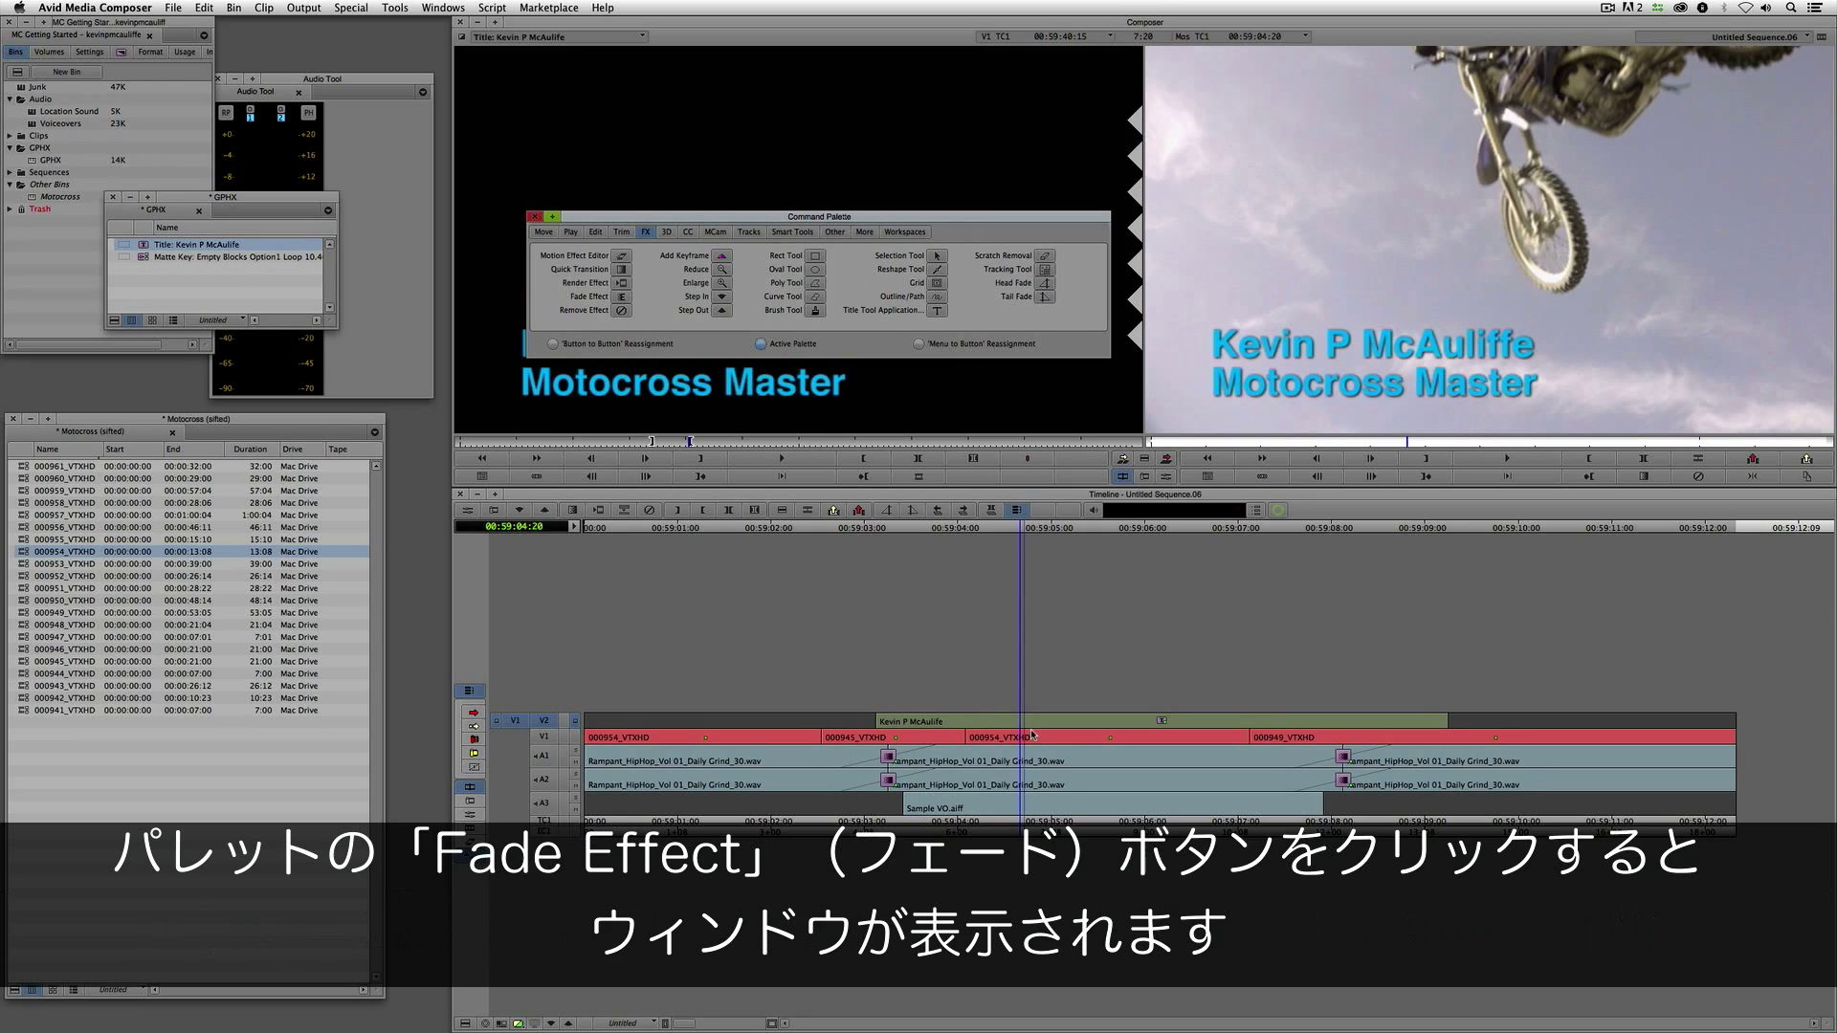
Step: Apply an 8-frame Fade Up to the title and mute audio tracks A1–A3
{"action": "left_click", "coordinate": [621, 298]}
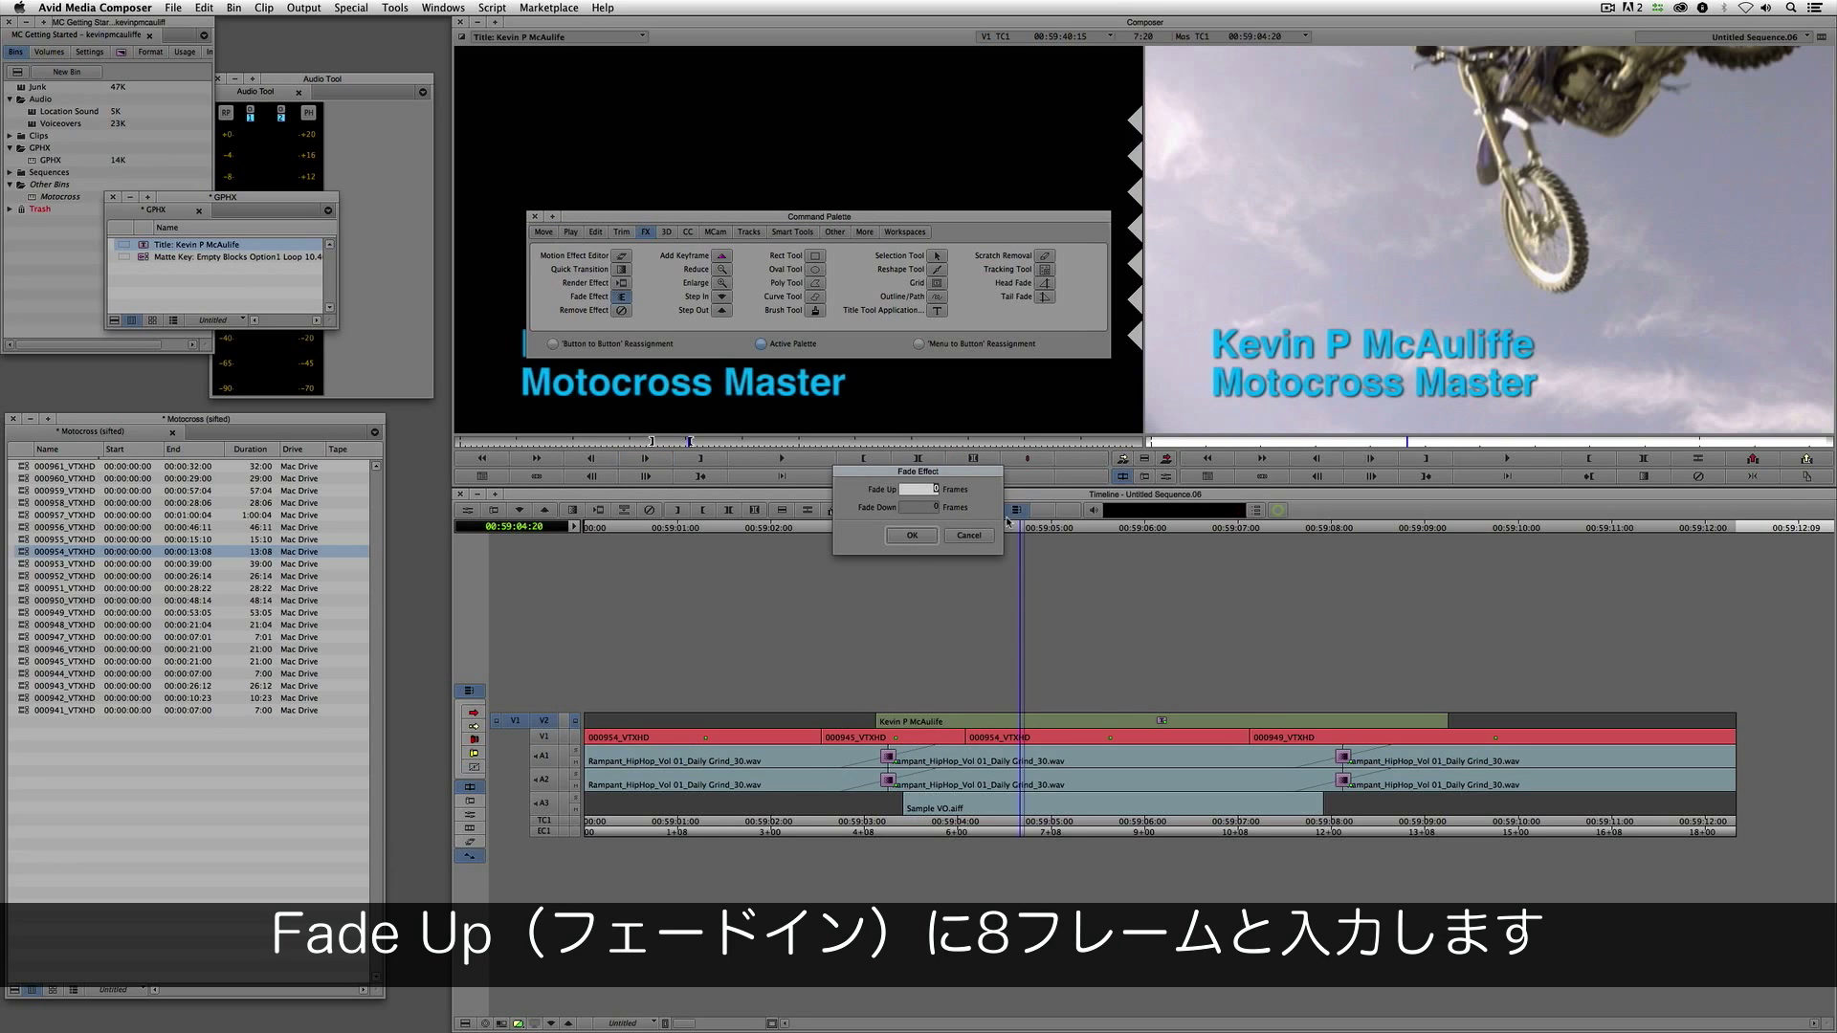
{"action": "key", "text": "Tab"}
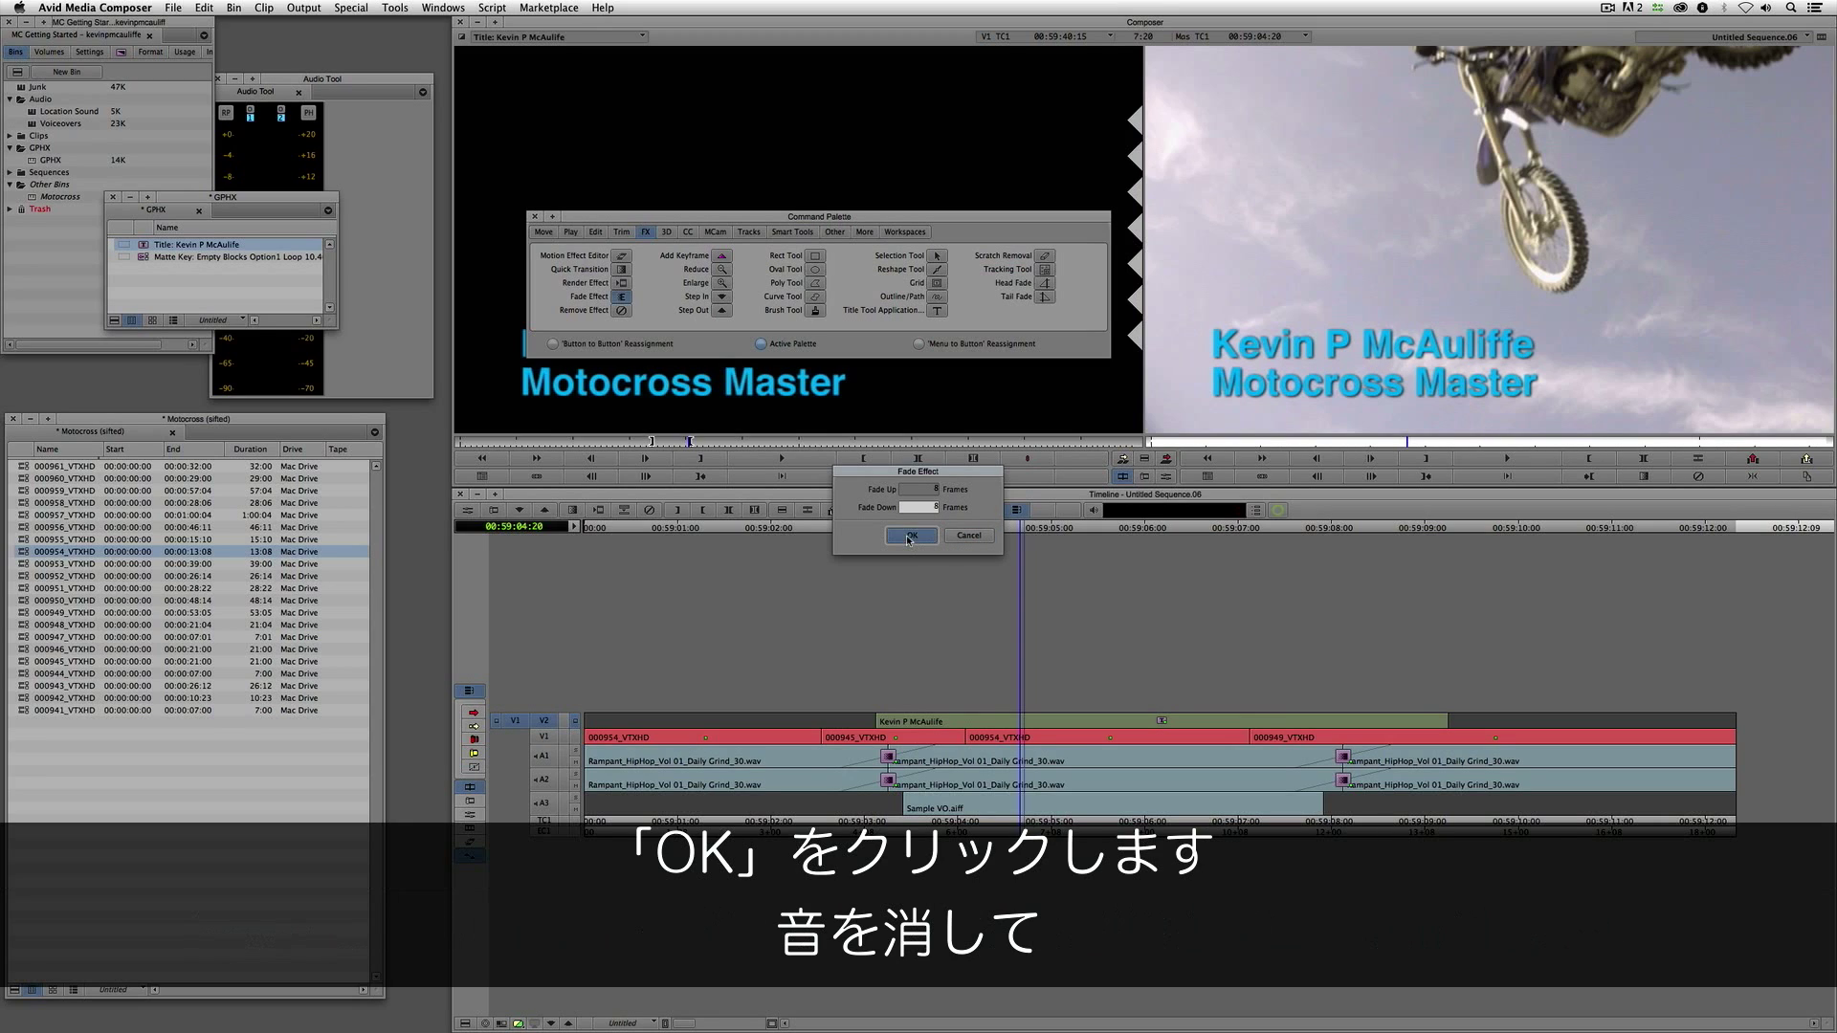
{"action": "left_click", "coordinate": [912, 536]}
{"action": "left_click", "coordinate": [575, 809]}
{"action": "left_click", "coordinate": [575, 786]}
{"action": "left_click", "coordinate": [575, 762]}
{"action": "left_click", "coordinate": [811, 746]}
Step: Play back the cyan title fading in over the motocross footage, then close the Command Palette
{"action": "key", "text": "space"}
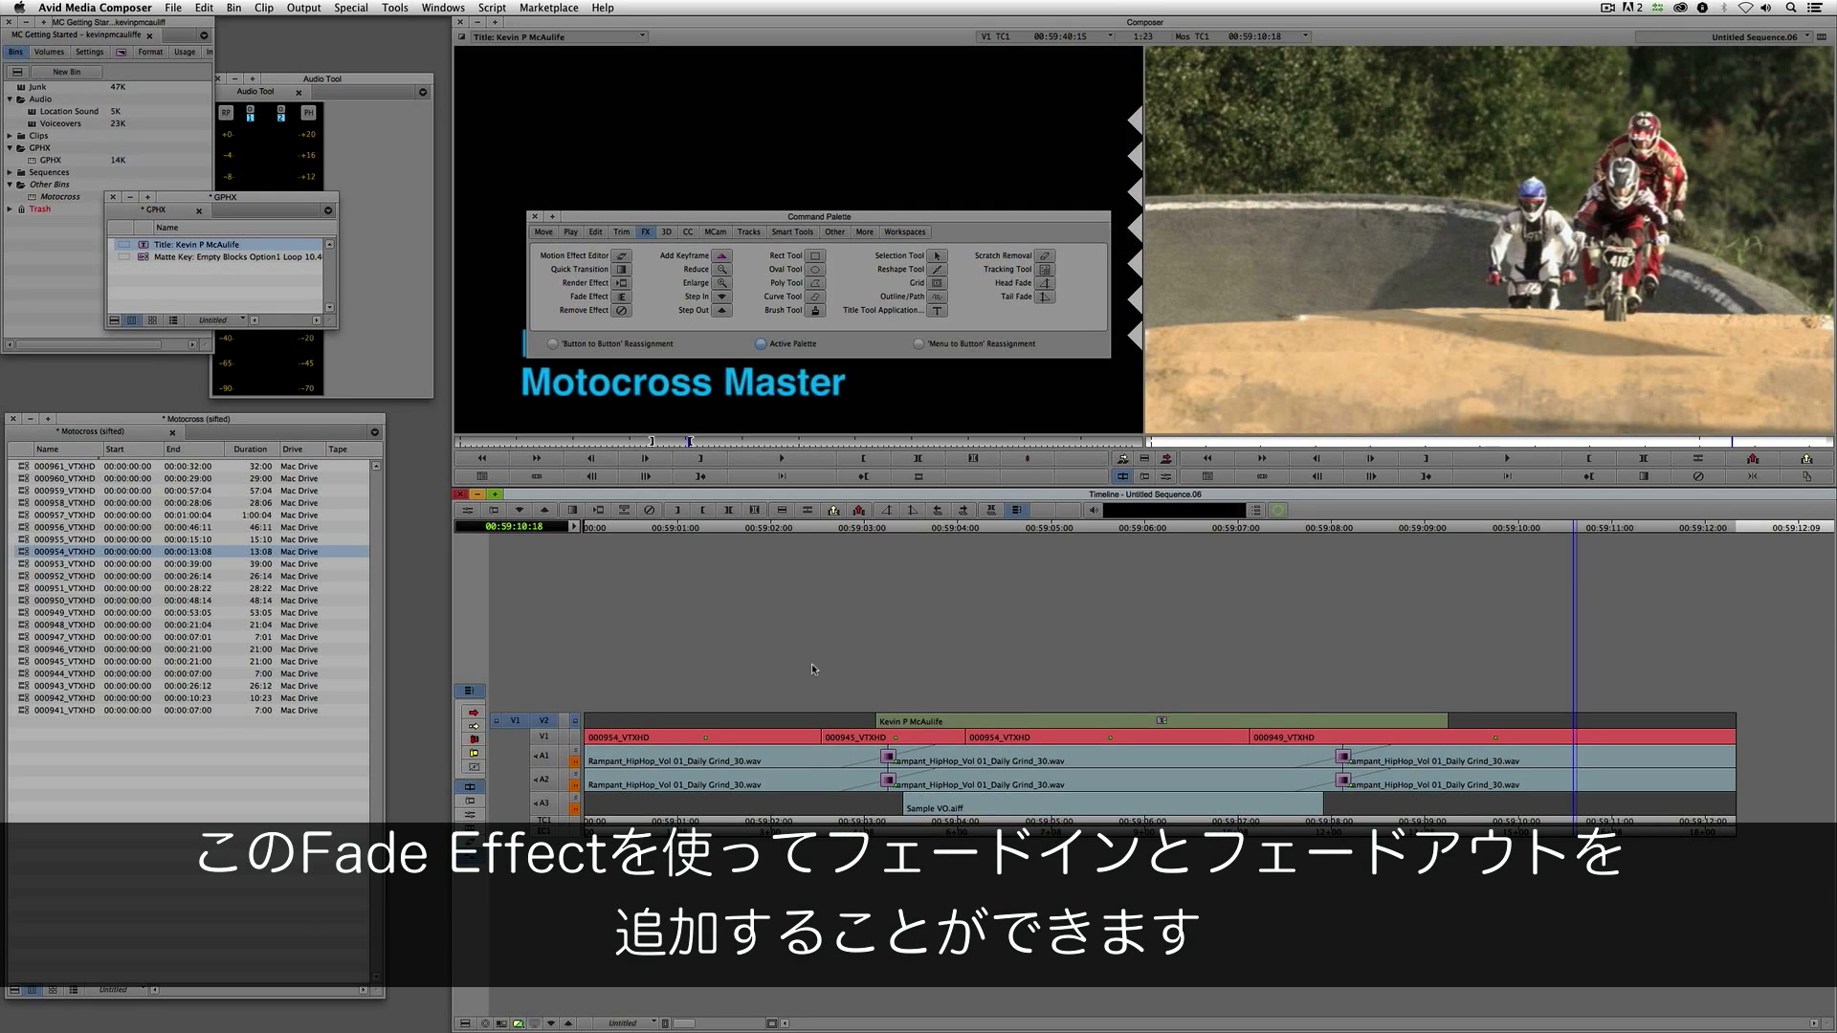
{"action": "left_click", "coordinate": [536, 218]}
{"action": "left_click", "coordinate": [1337, 312]}
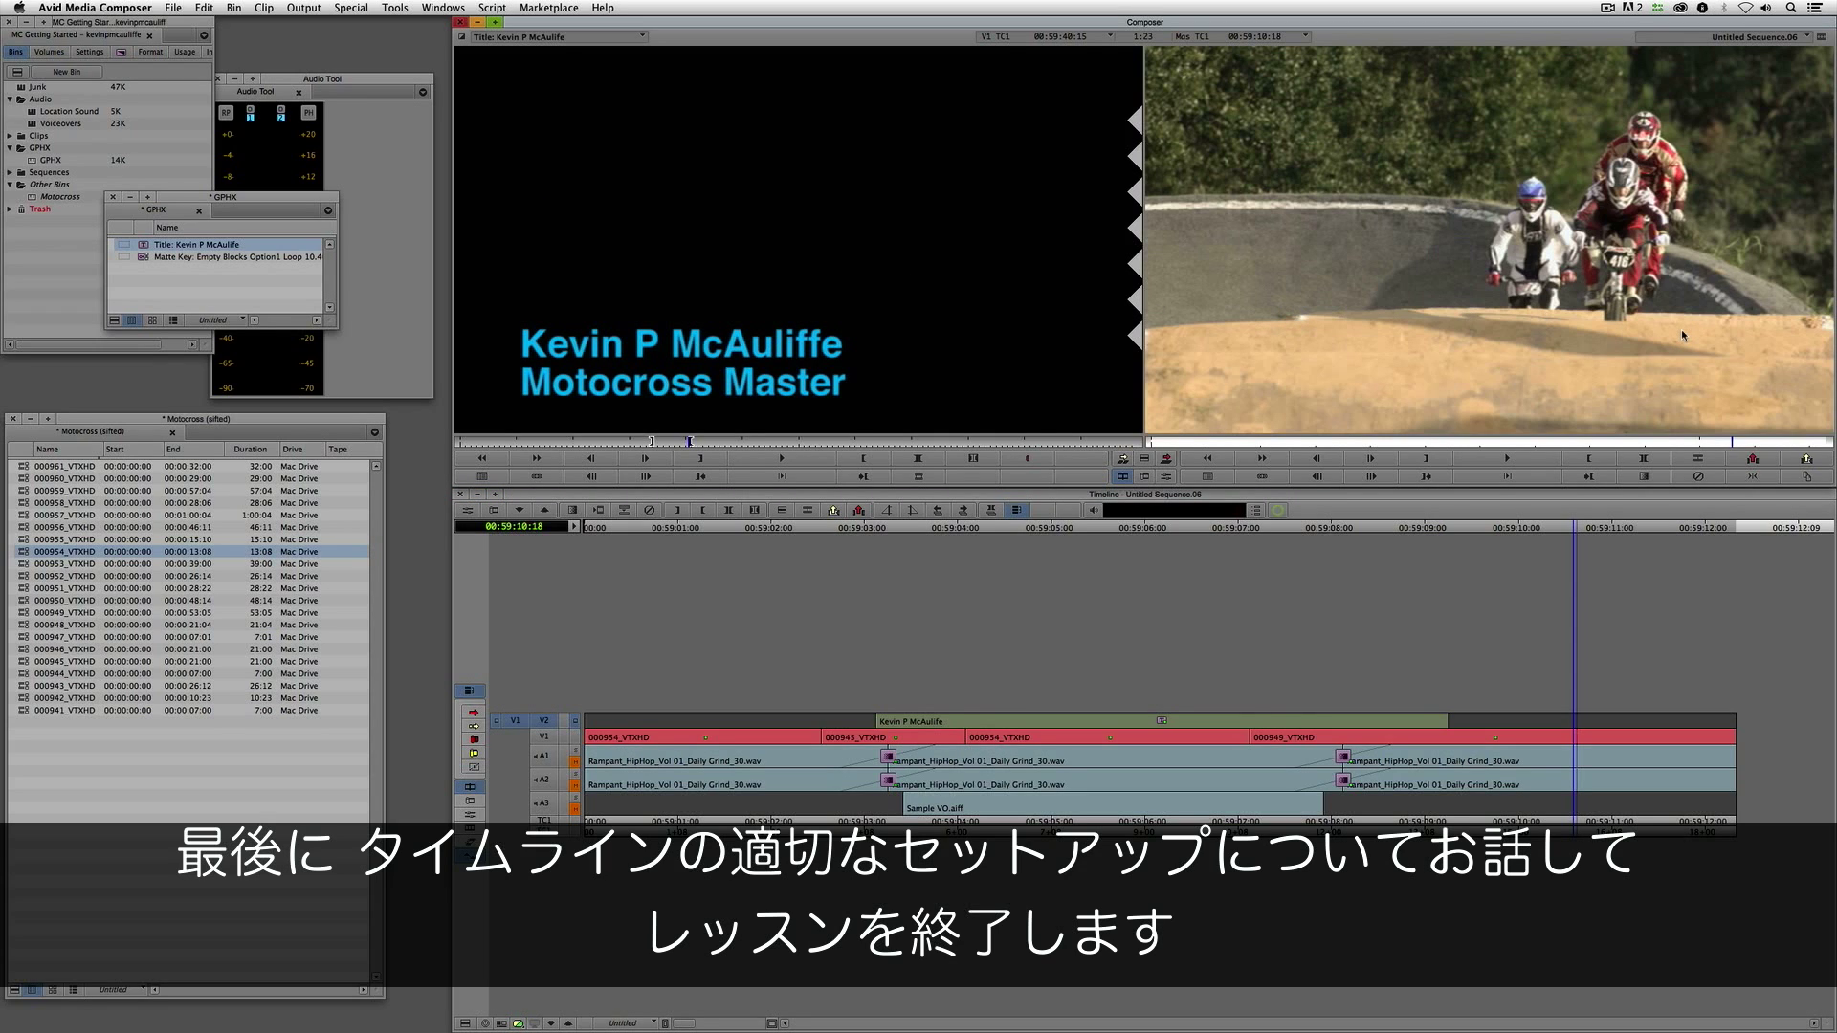